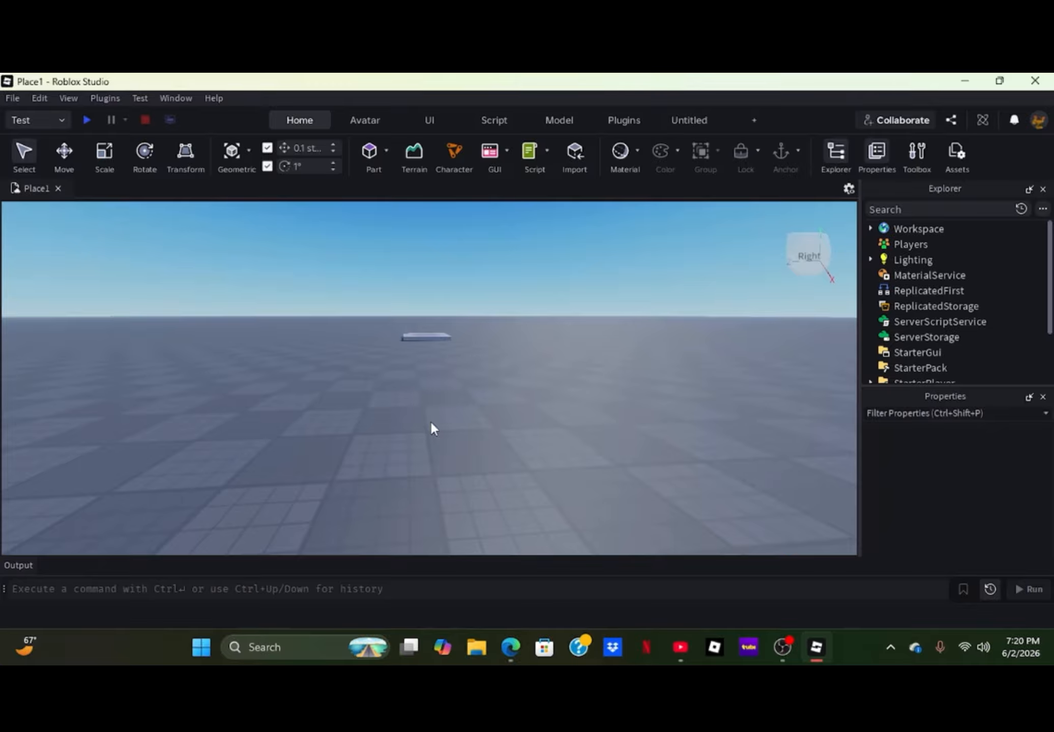
# - Add a Tool object to StarterPack and rename it punches
pyautogui.moveTo(418, 399); pyautogui.dragTo(426, 380, button='right')
pyautogui.moveTo(419, 310); pyautogui.dragTo(414, 304, button='right')
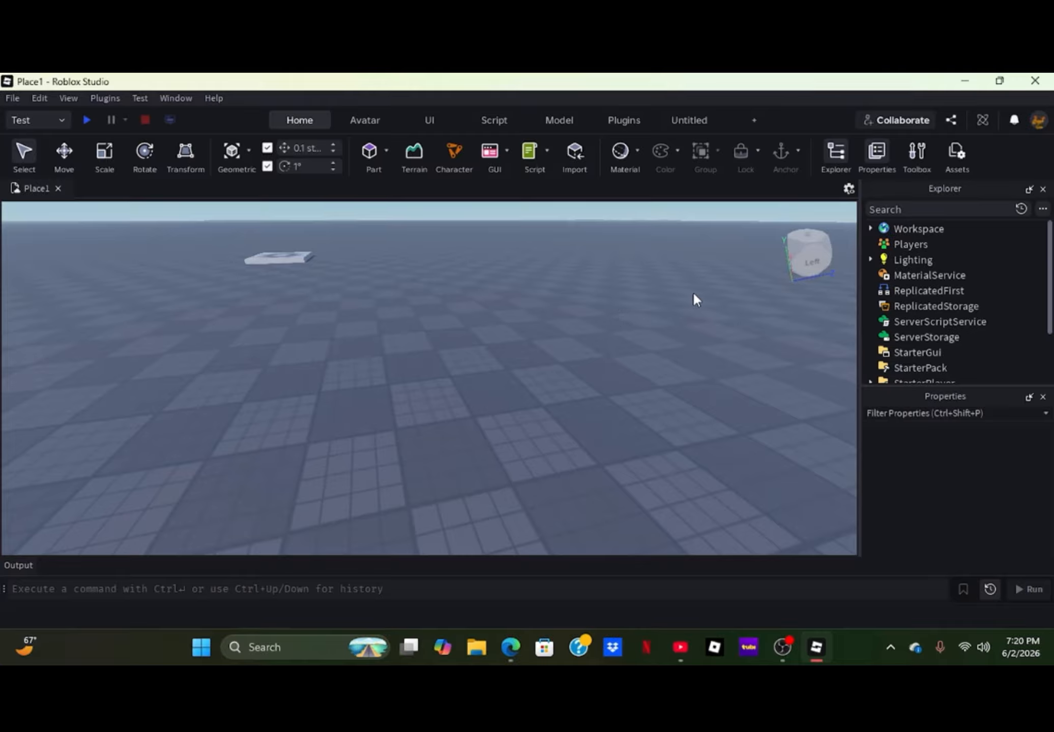
pyautogui.scroll(-2, 930, 330)
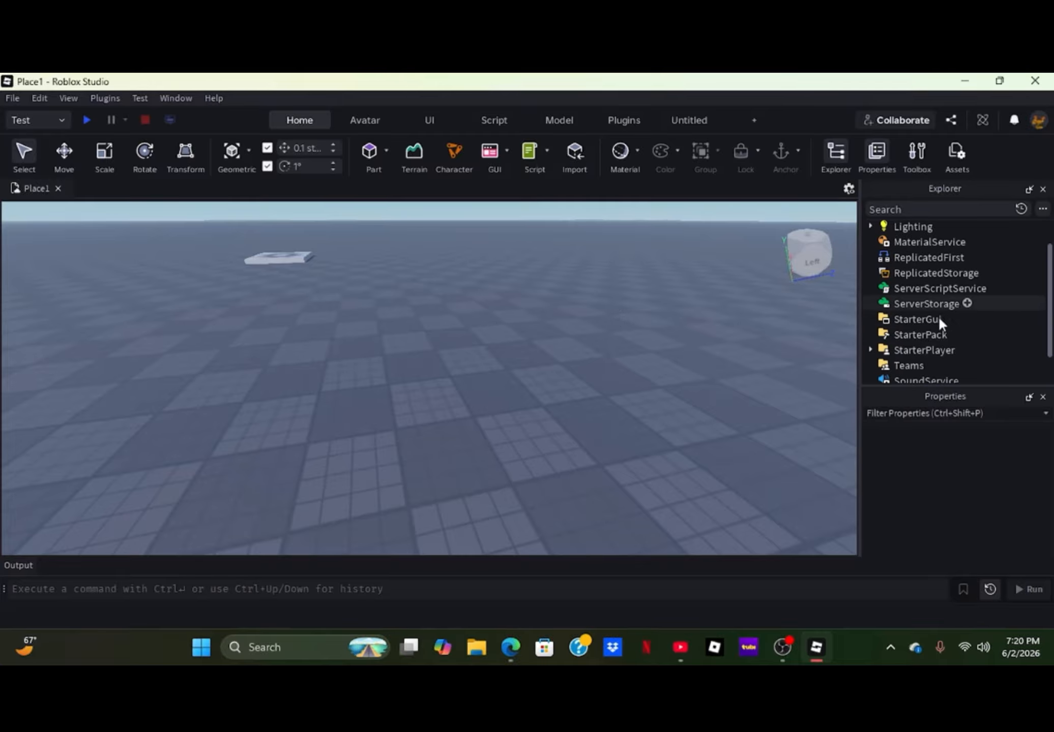
pyautogui.click(955, 334)
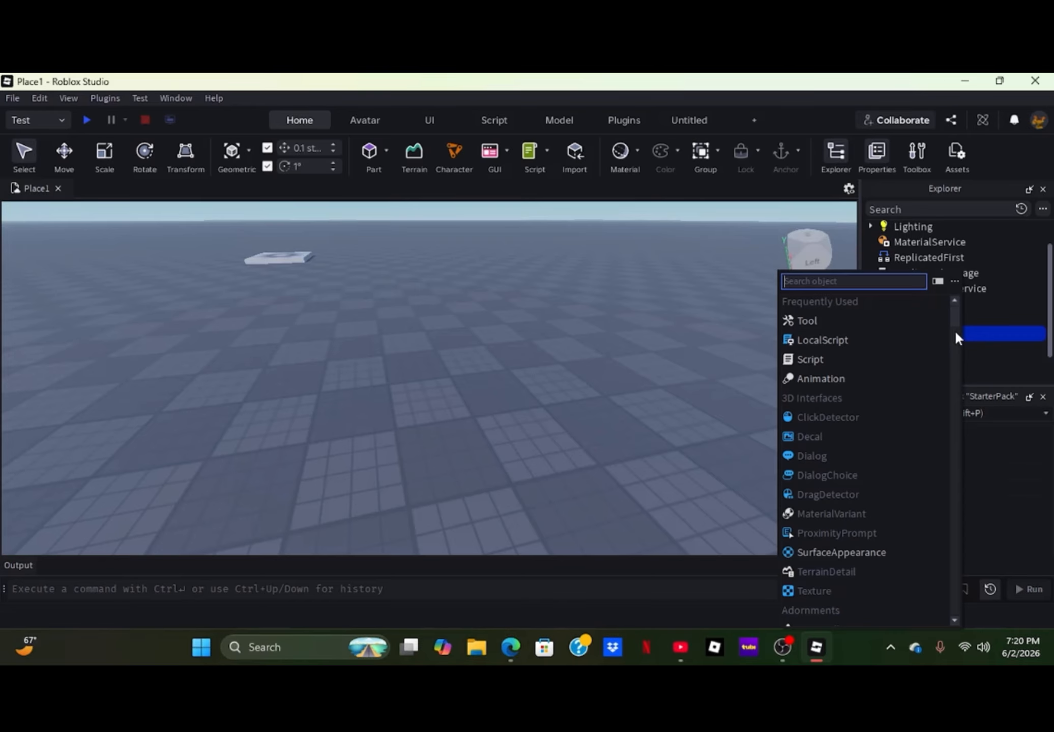
pyautogui.click(795, 319)
pyautogui.scroll(-3, 943, 453)
pyautogui.click(963, 442)
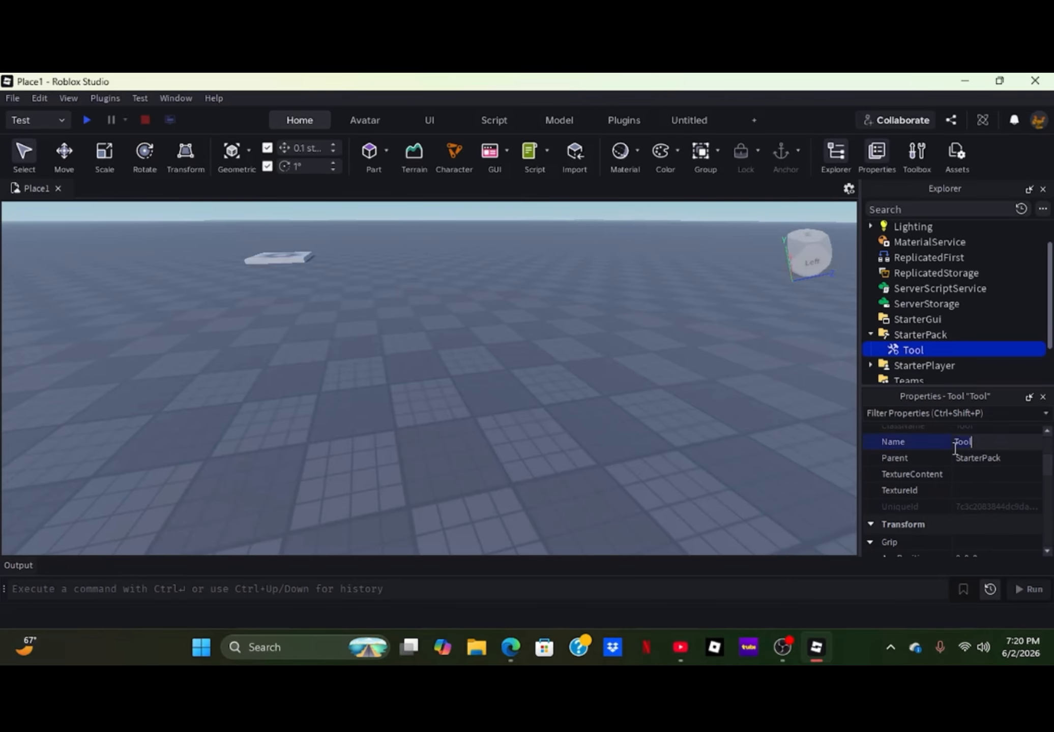
pyautogui.write('punches')
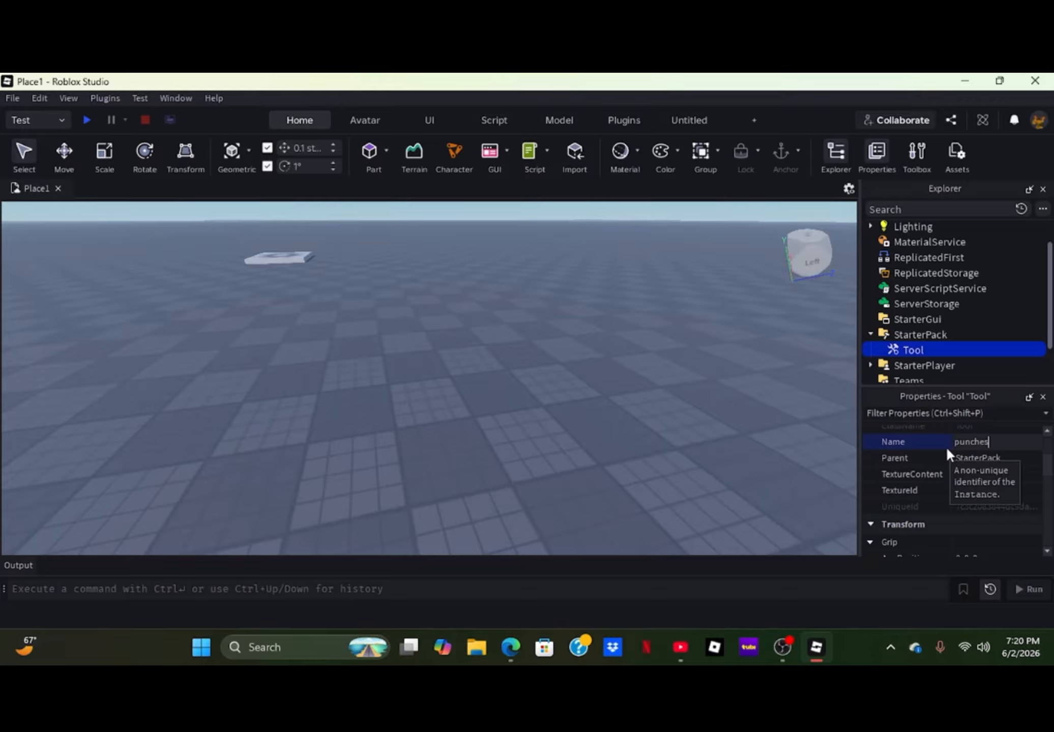
pyautogui.press('Return')
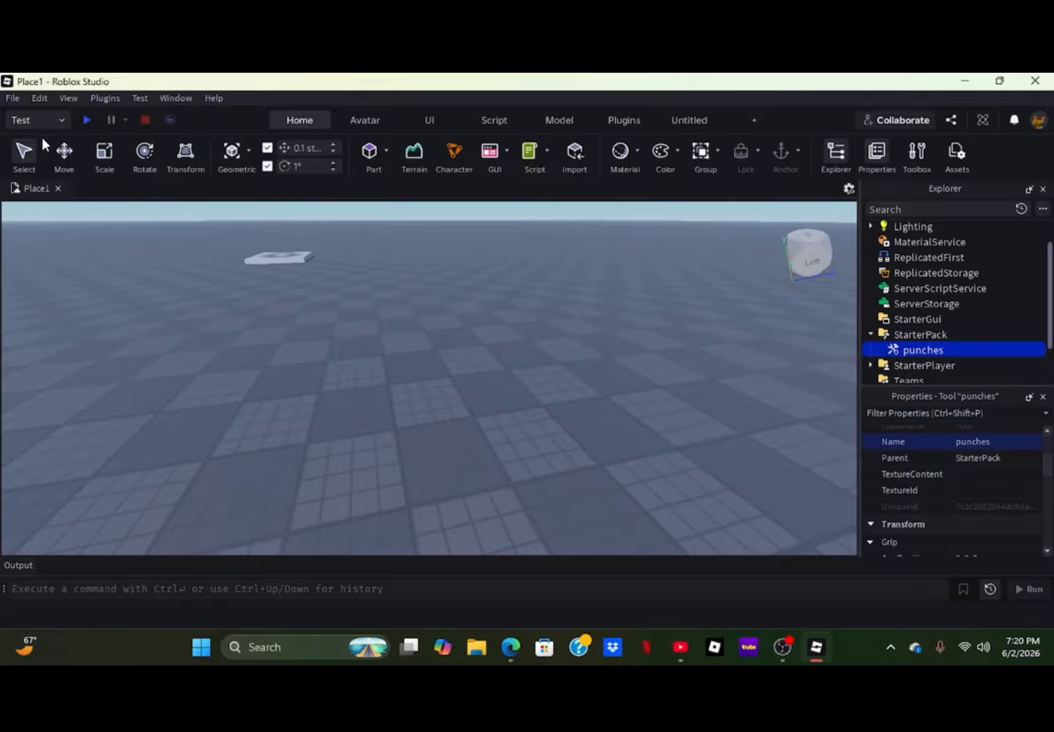
# - Run a playtest to check the punches tool in the hotbar, and stop the test
pyautogui.click(87, 120)
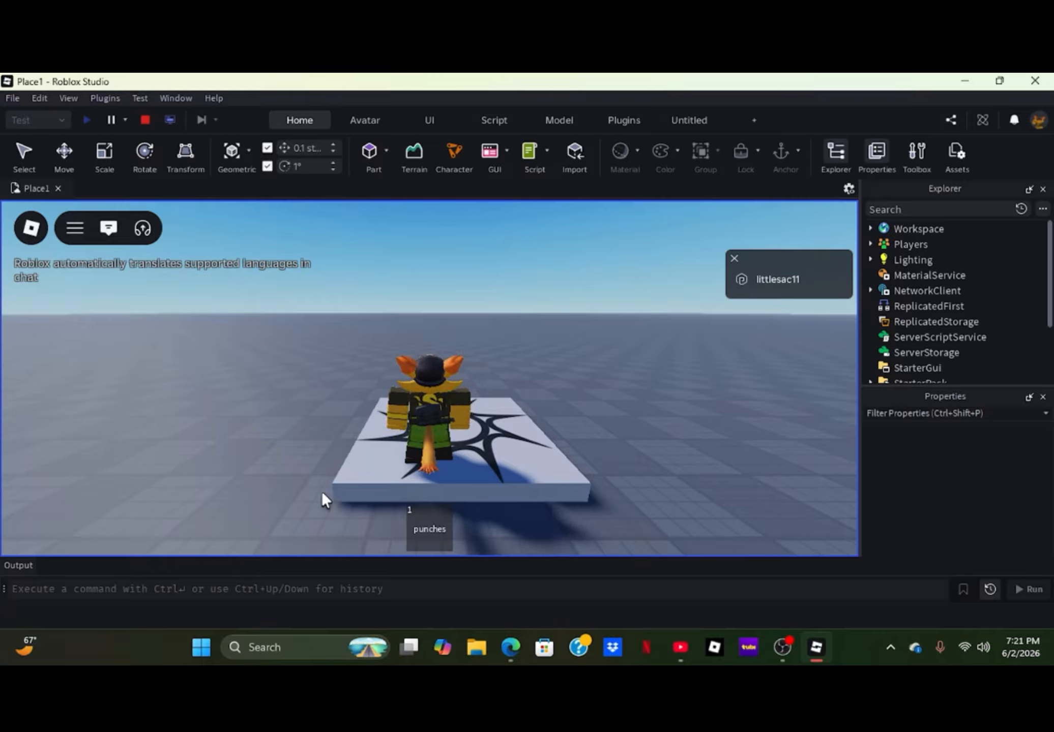
pyautogui.moveTo(319, 348)
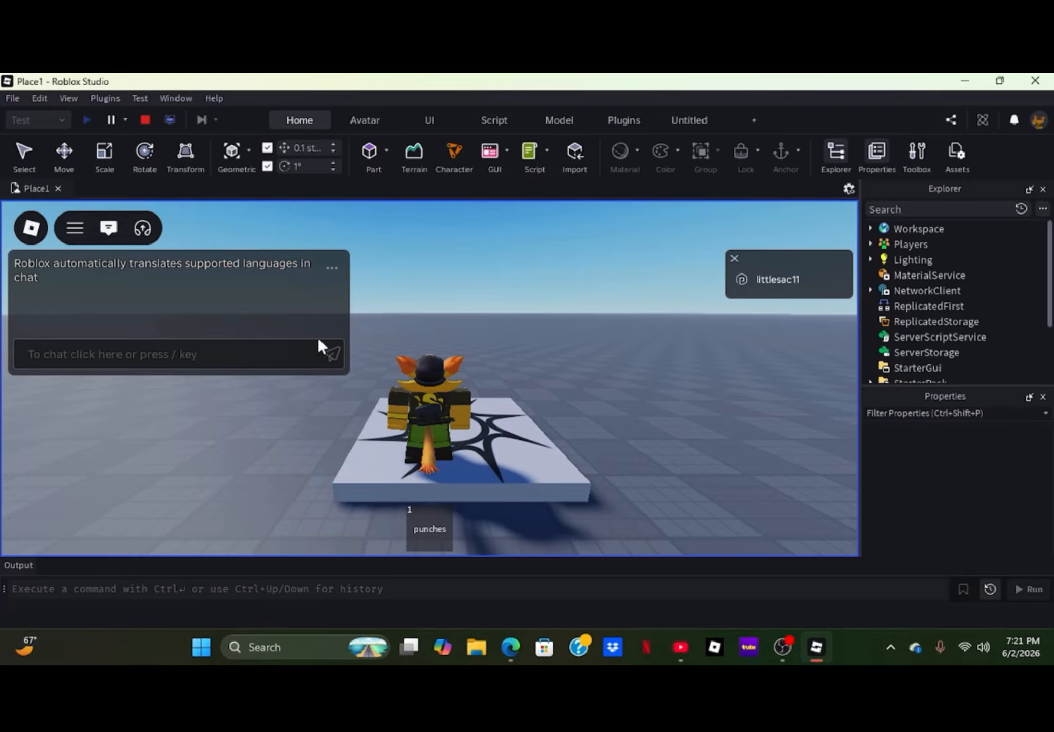
pyautogui.click(144, 120)
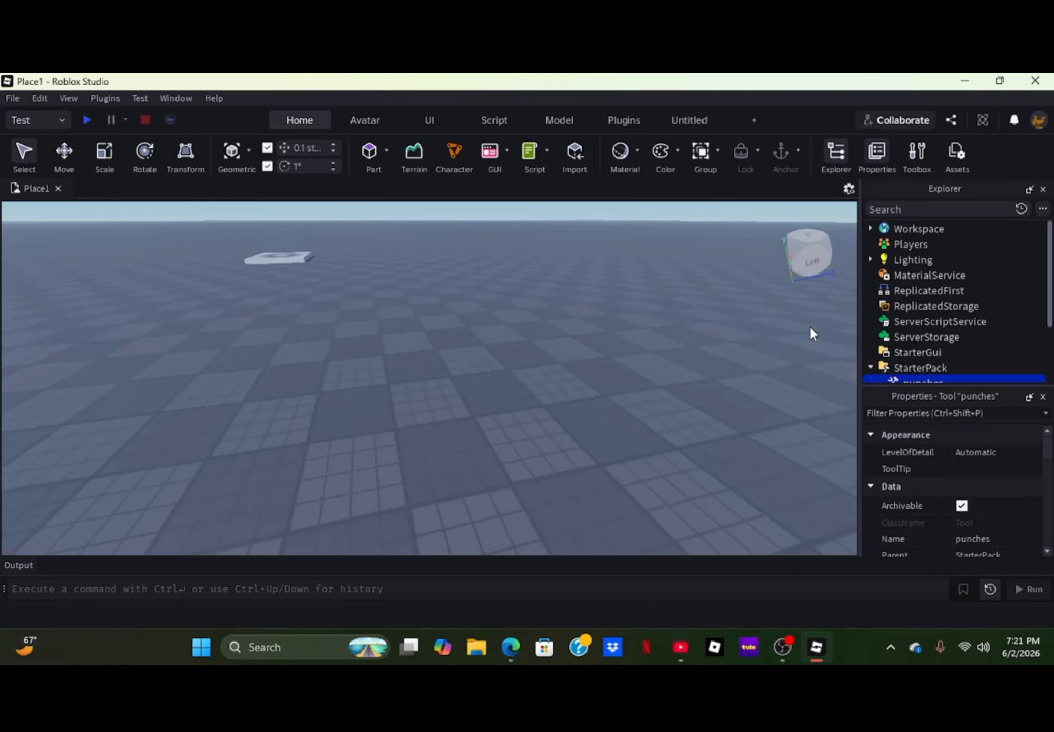
# - Delete the punches tool from StarterPack
pyautogui.scroll(-3, 912, 293)
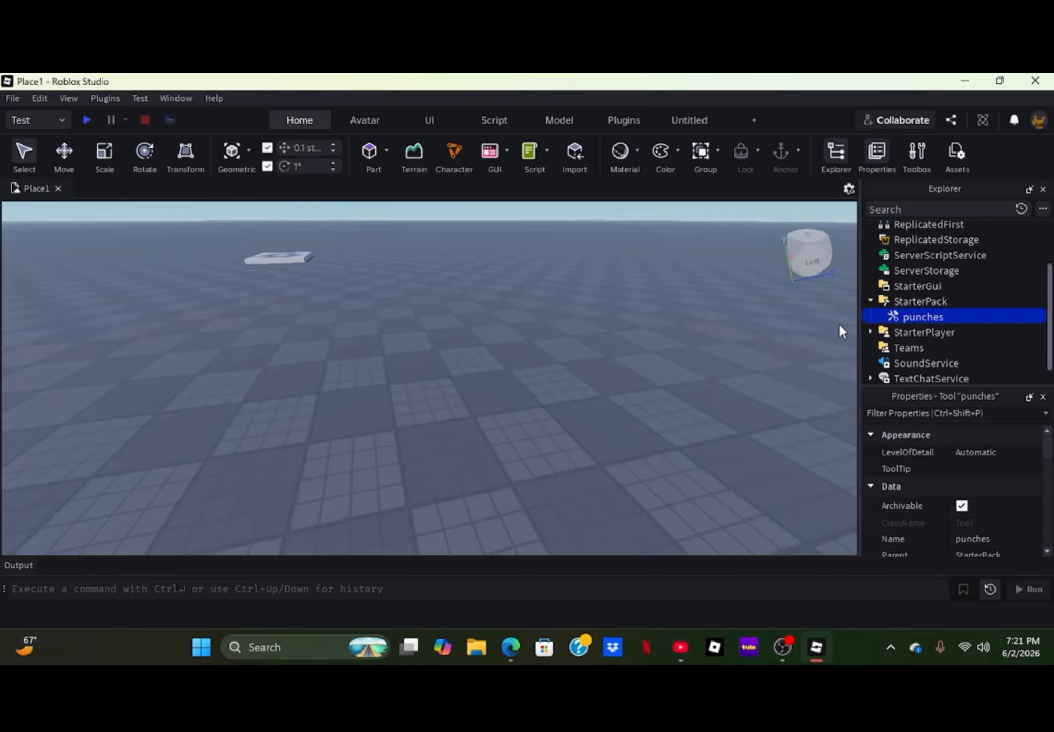
pyautogui.press('Delete')
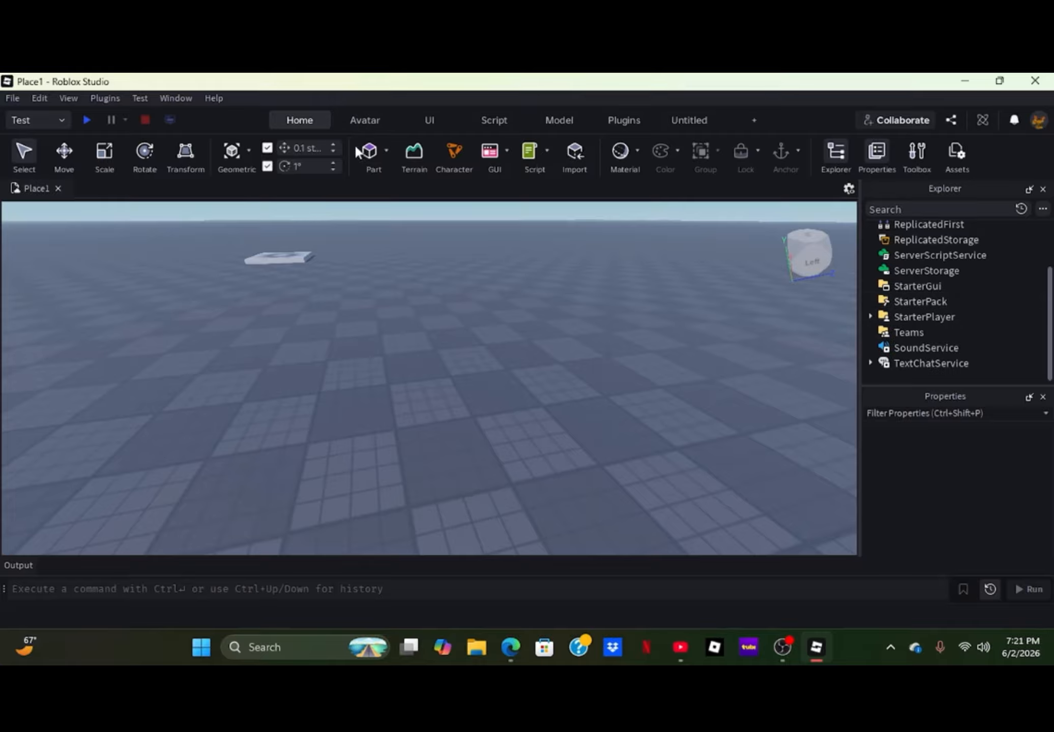
# - Insert a block part into the workspace on the baseplate
pyautogui.click(379, 147)
pyautogui.click(476, 351)
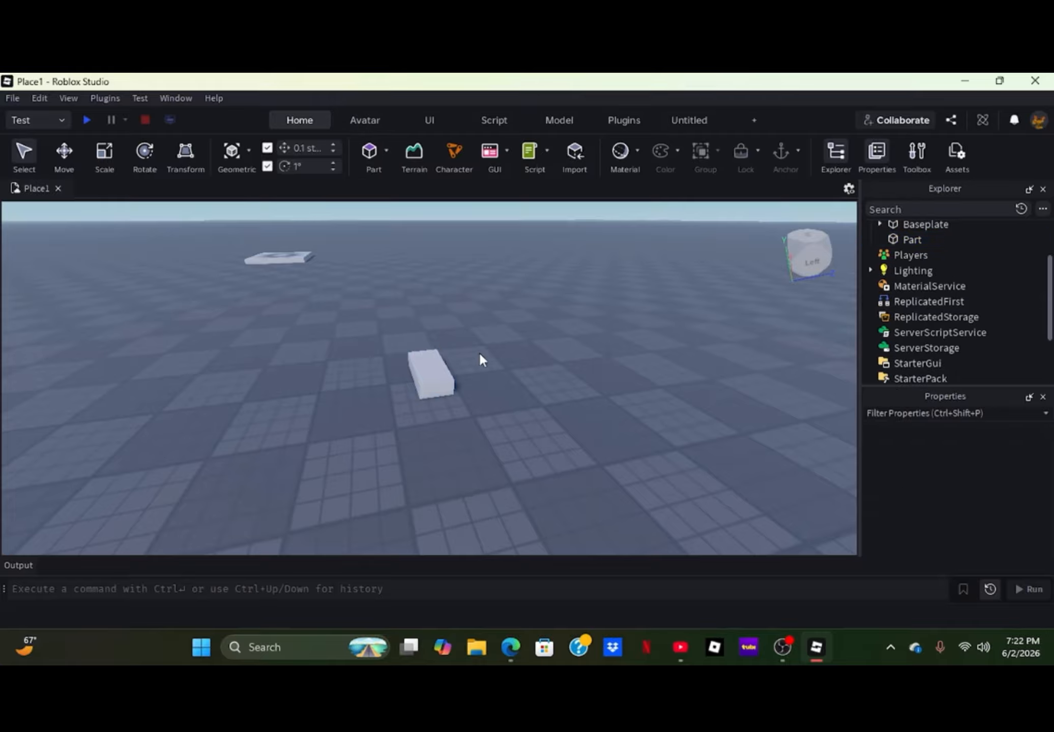
pyautogui.press('w')
pyautogui.moveTo(483, 430); pyautogui.dragTo(478, 425, button='right')
pyautogui.press('w')
pyautogui.press('s')
# - Scale the block part up in length and height to about 4, 2.8, 6.5
pyautogui.click(431, 428)
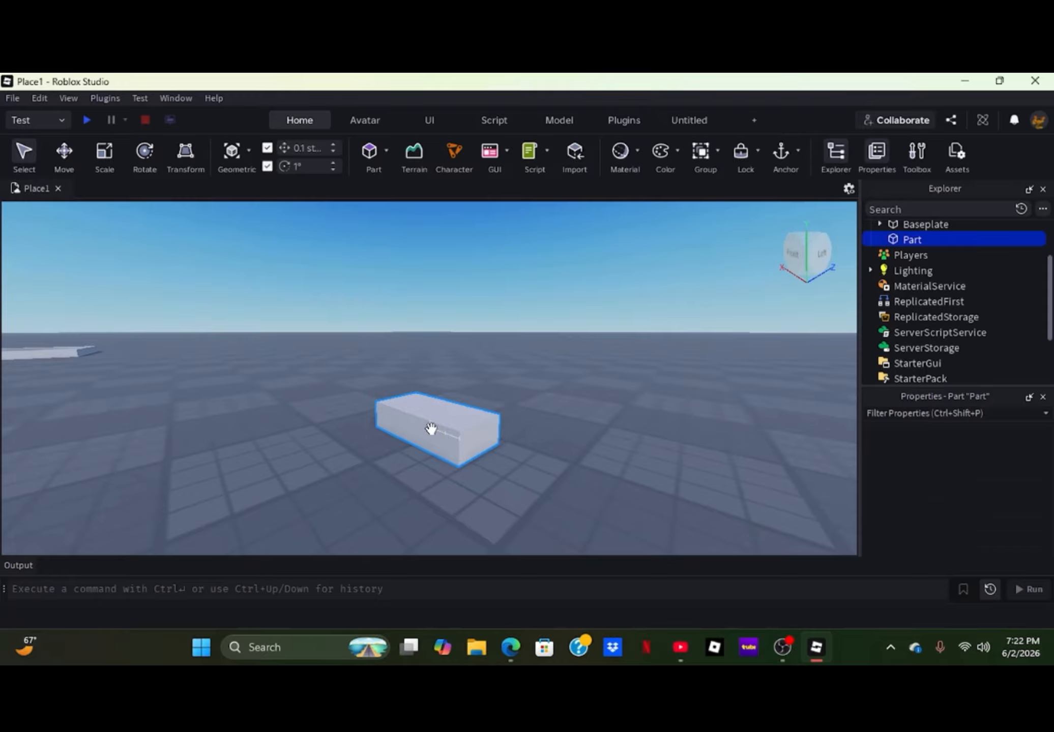
pyautogui.click(108, 158)
pyautogui.moveTo(399, 437); pyautogui.dragTo(214, 509)
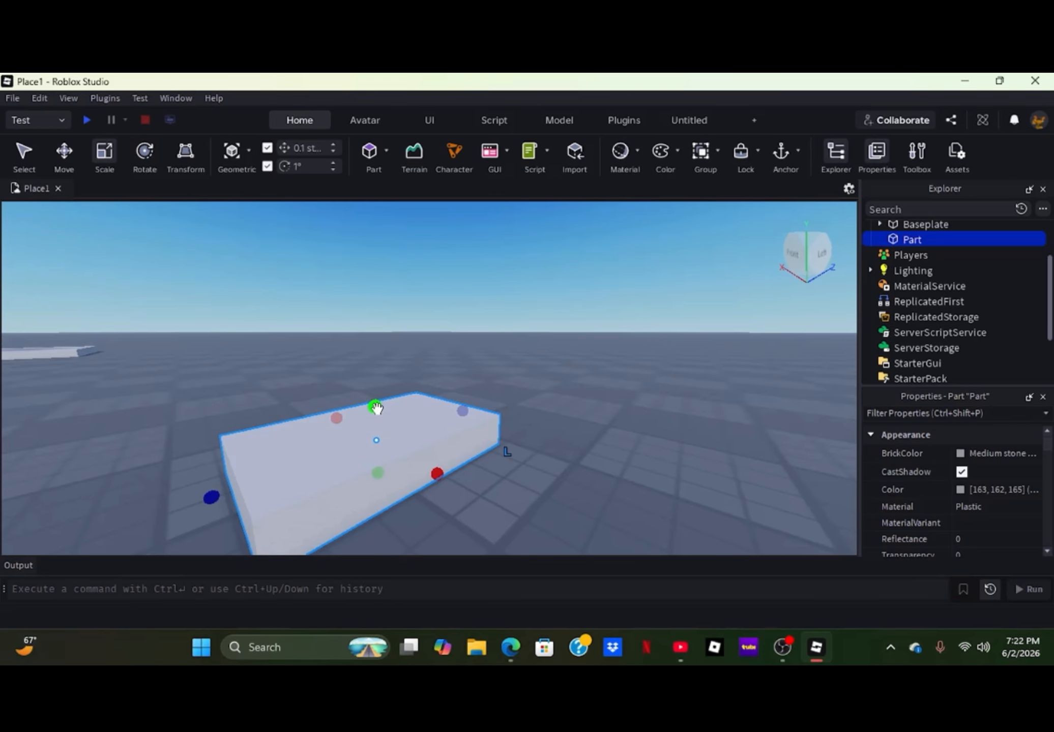
pyautogui.moveTo(374, 407); pyautogui.dragTo(465, 389)
pyautogui.click(535, 493)
# - Set the block part's material to Neon
pyautogui.click(432, 447)
pyautogui.click(971, 504)
pyautogui.click(970, 504)
pyautogui.click(976, 584)
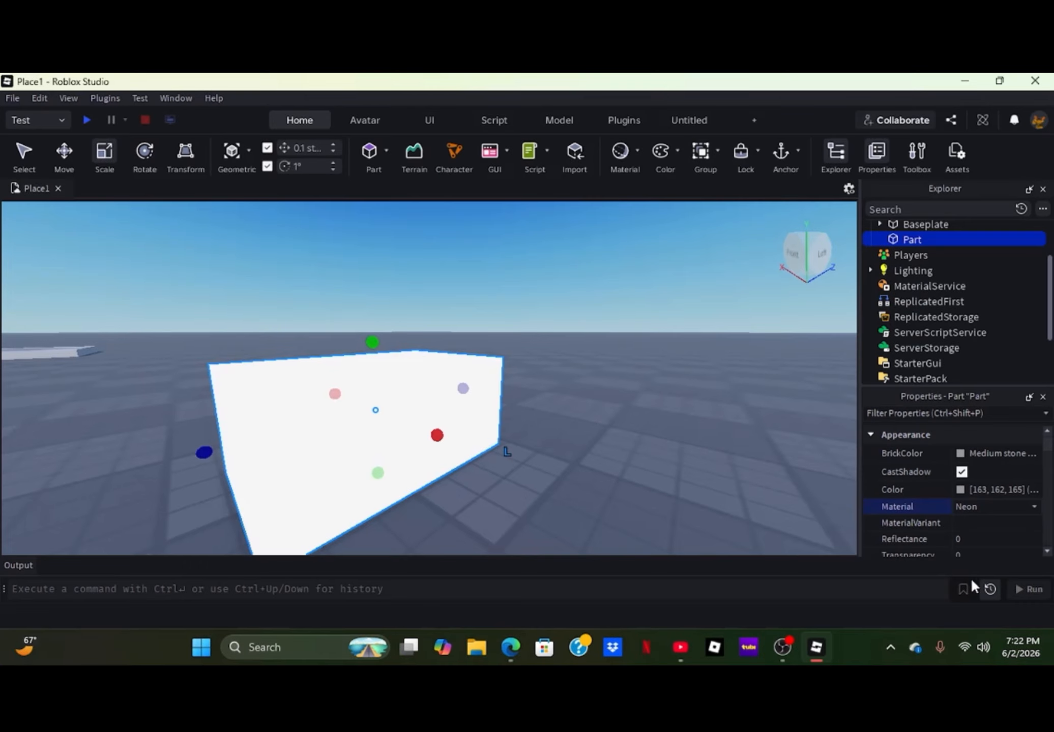
pyautogui.click(651, 436)
# - Set the block part's material to Metal and its BrickColor to Maroon
pyautogui.press('s')
pyautogui.moveTo(636, 435); pyautogui.dragTo(635, 436, button='right')
pyautogui.press('d')
pyautogui.click(485, 437)
pyautogui.click(982, 504)
pyautogui.click(982, 504)
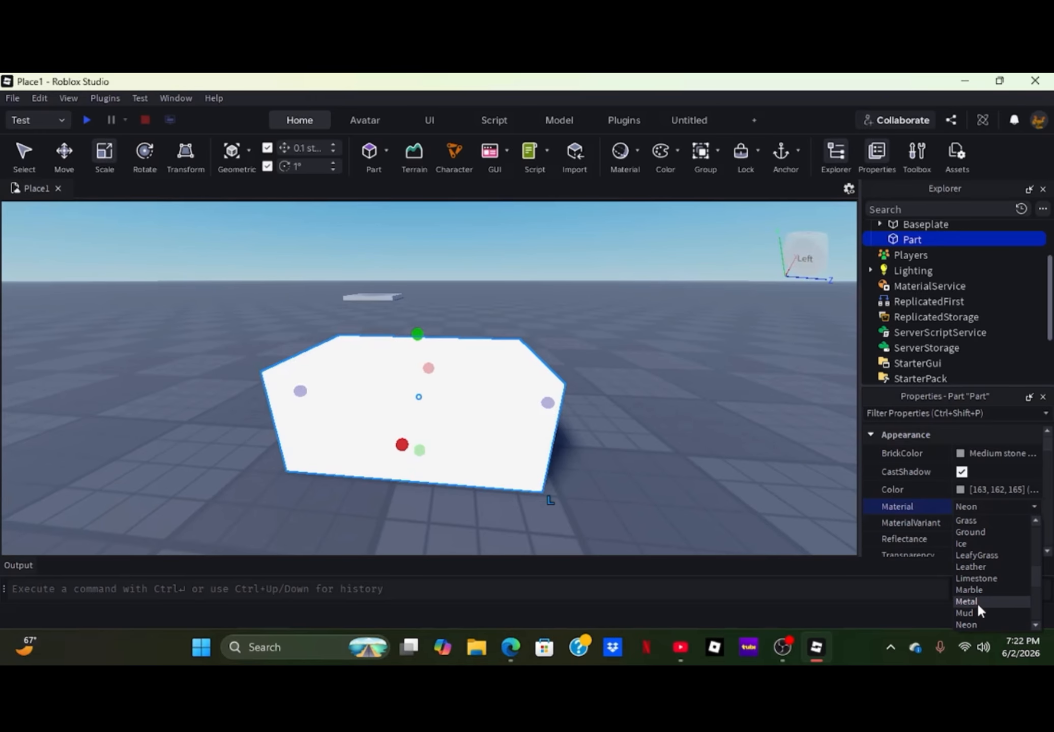
pyautogui.click(976, 601)
pyautogui.click(976, 452)
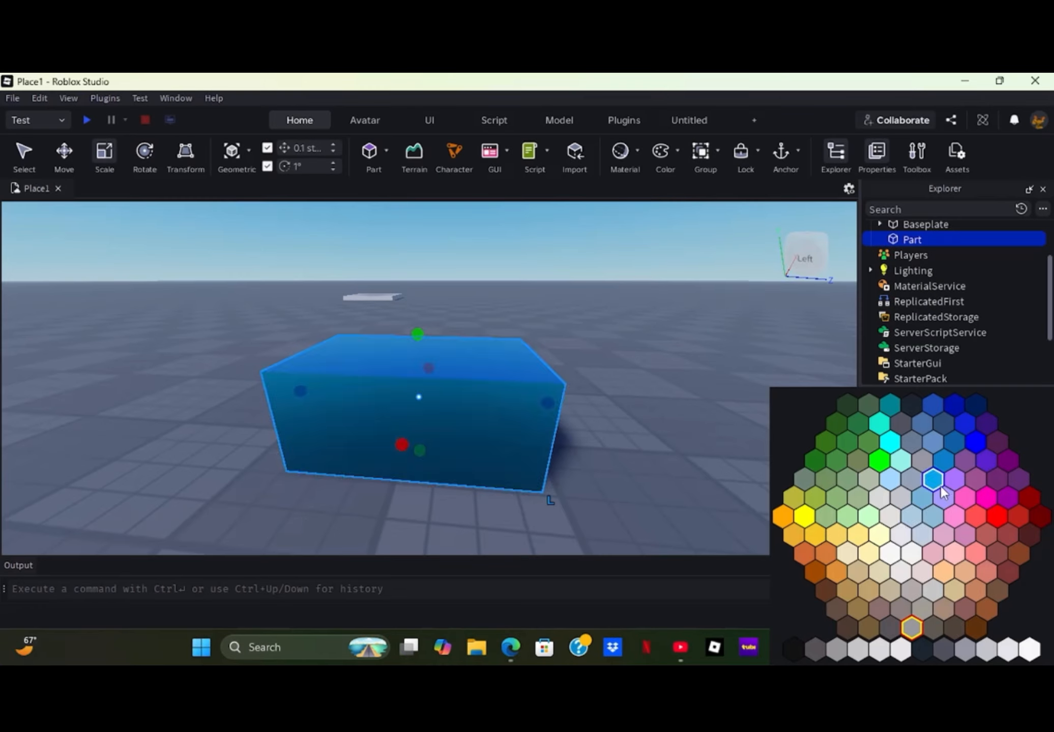
pyautogui.click(1040, 516)
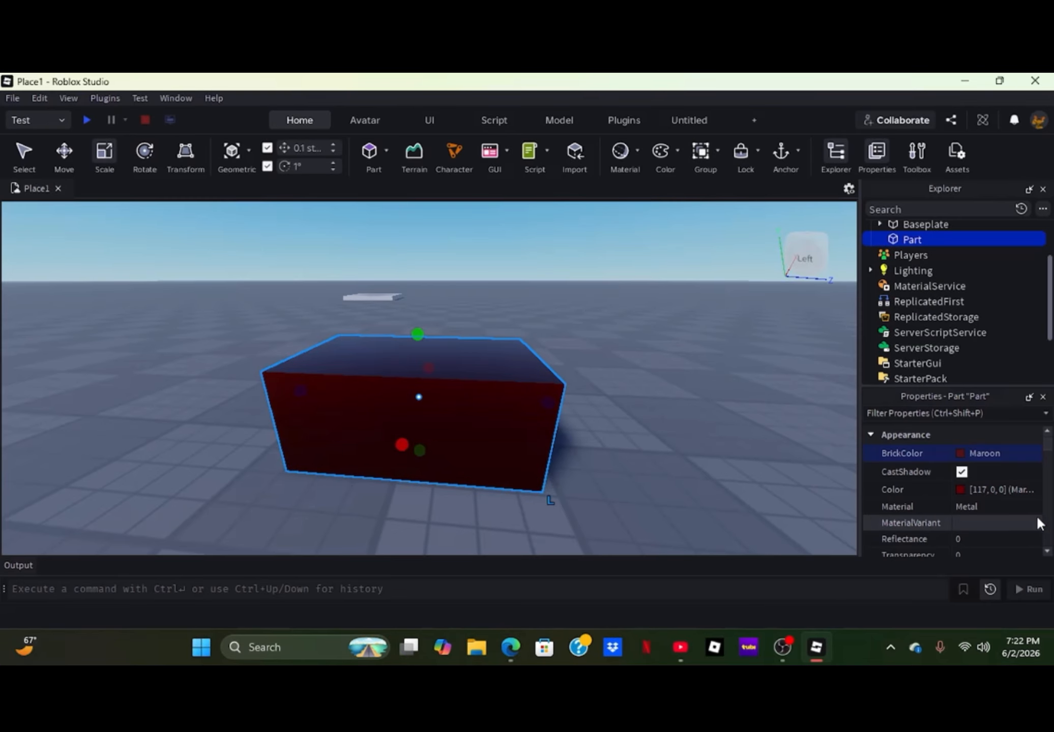
pyautogui.click(619, 382)
# - Set the maroon part's size to 1, 1, 1
pyautogui.click(438, 407)
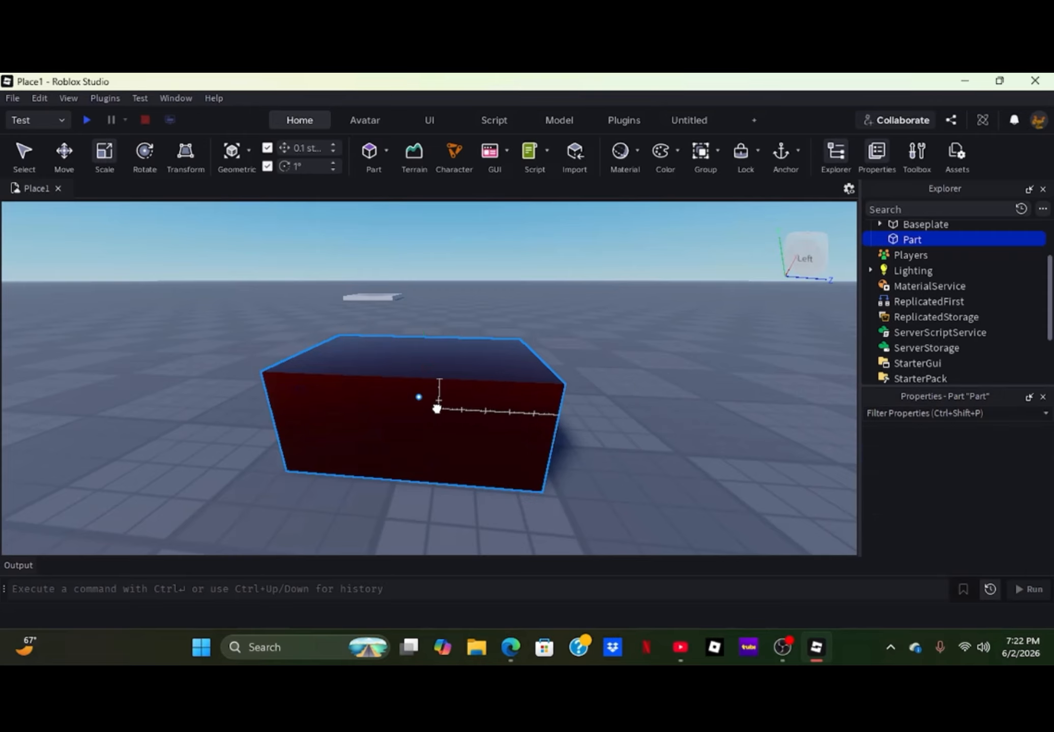
pyautogui.scroll(-6, 927, 495)
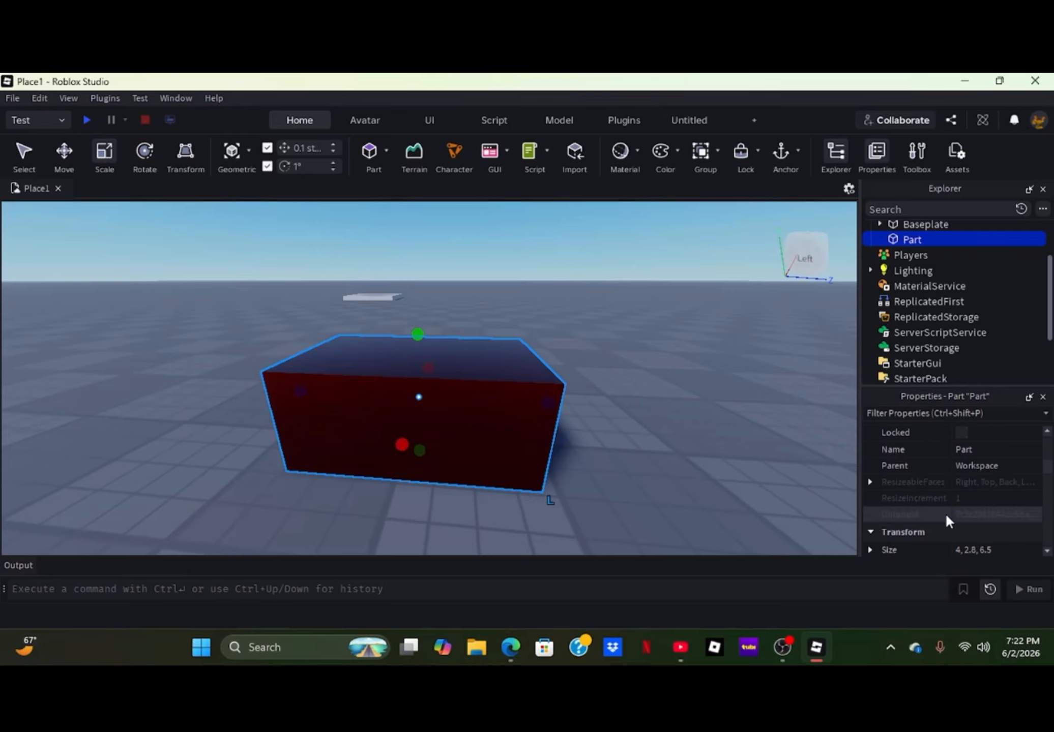
pyautogui.click(971, 548)
pyautogui.hotkey('ctrl', 'a')
pyautogui.write('1,1,1')
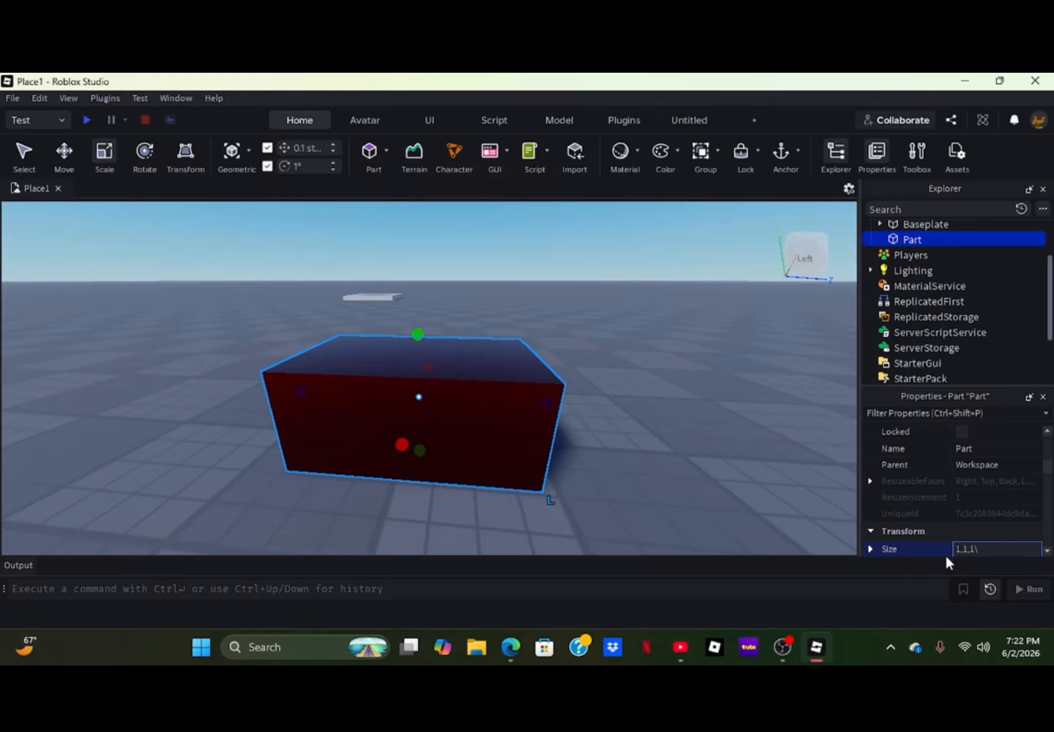
pyautogui.press('Return')
pyautogui.click(506, 509)
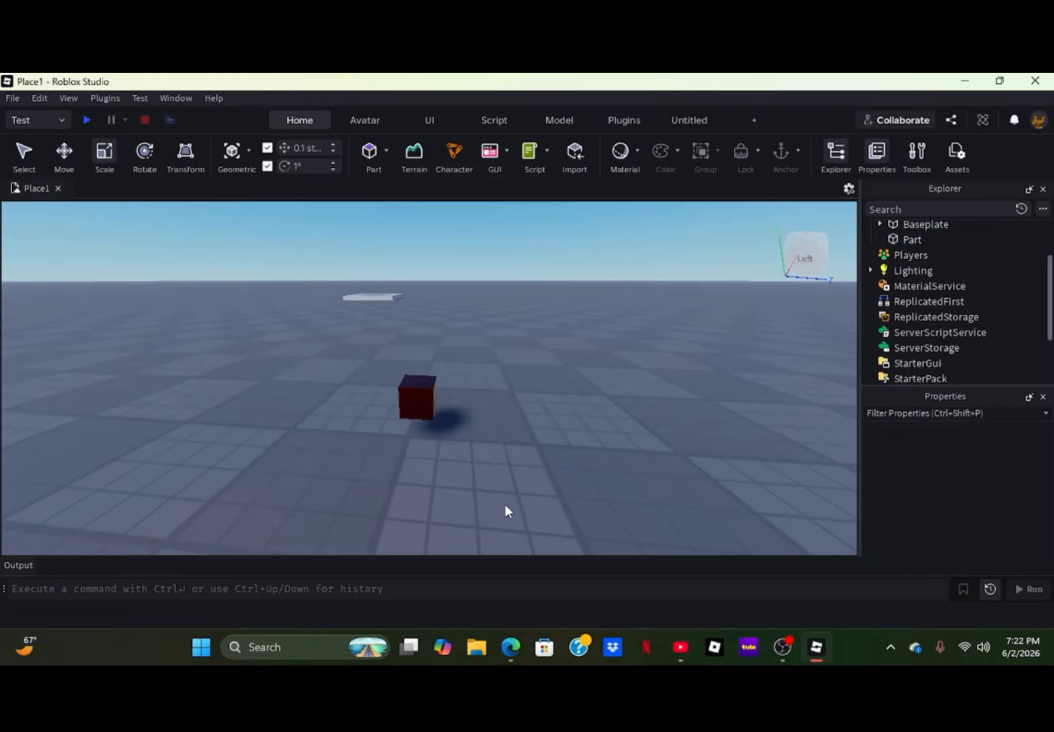
# - Stretch the maroon cube along its Z axis to a length of about 1.7
pyautogui.scroll(5, 504, 504)
pyautogui.click(419, 446)
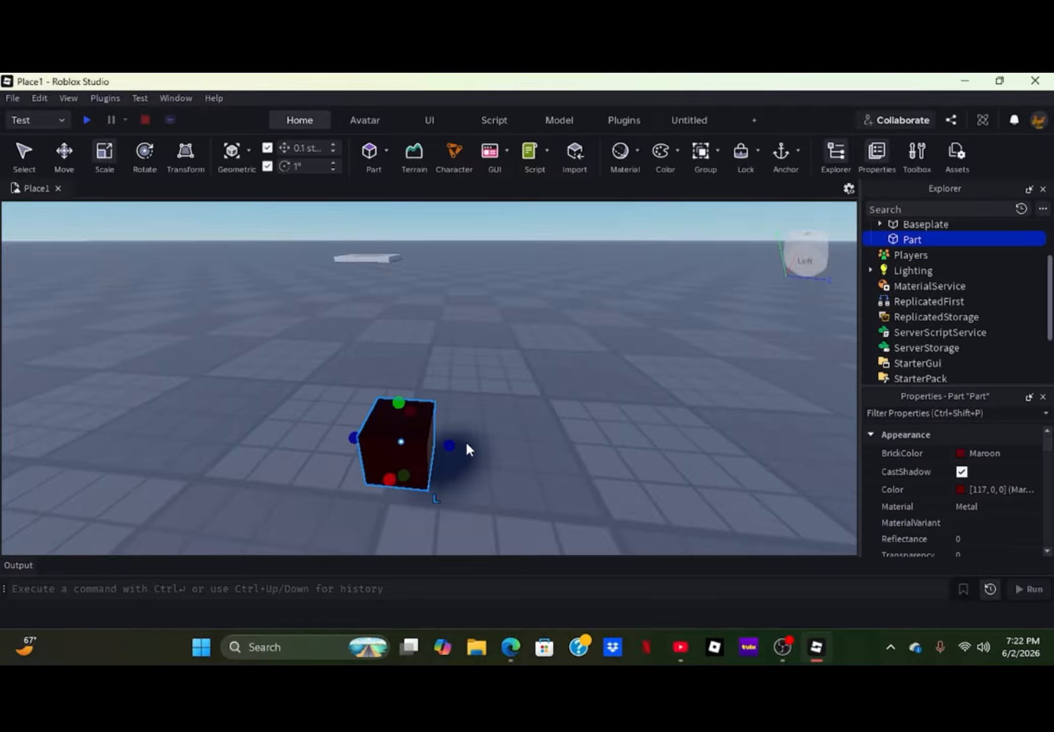
pyautogui.moveTo(448, 446); pyautogui.dragTo(505, 456)
pyautogui.click(552, 379)
pyautogui.moveTo(560, 465); pyautogui.dragTo(502, 395, button='right')
pyautogui.click(522, 472)
pyautogui.click(526, 477)
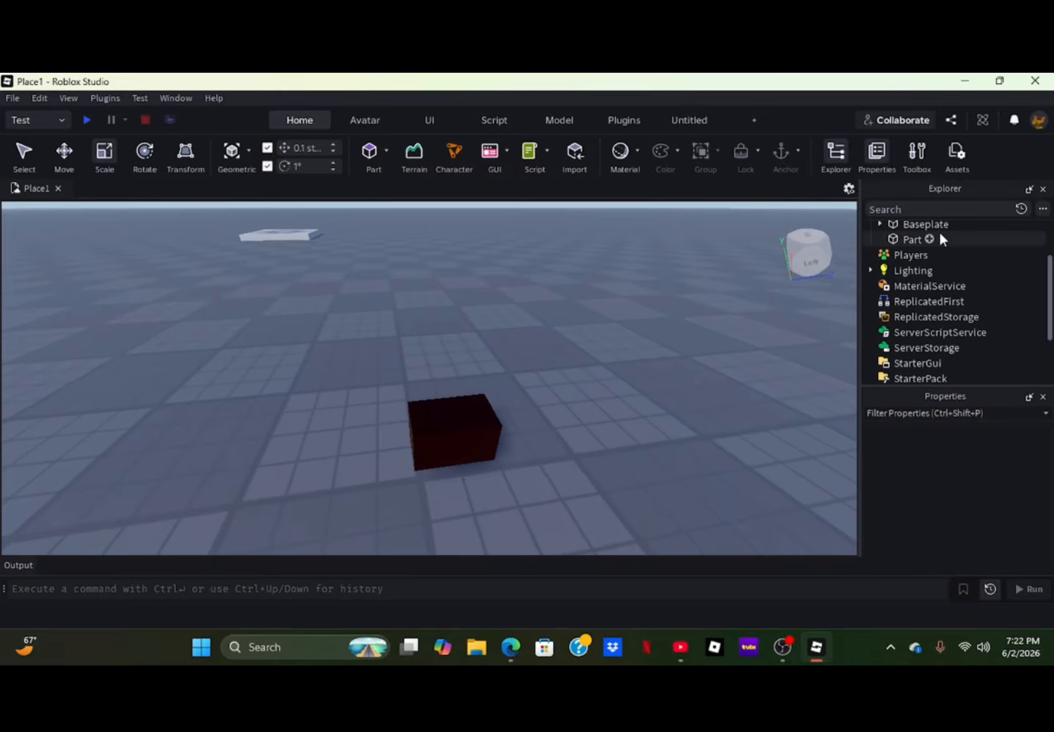
# - Add a Tool object to Workspace and make the maroon part its child
pyautogui.scroll(2, 934, 242)
pyautogui.click(951, 229)
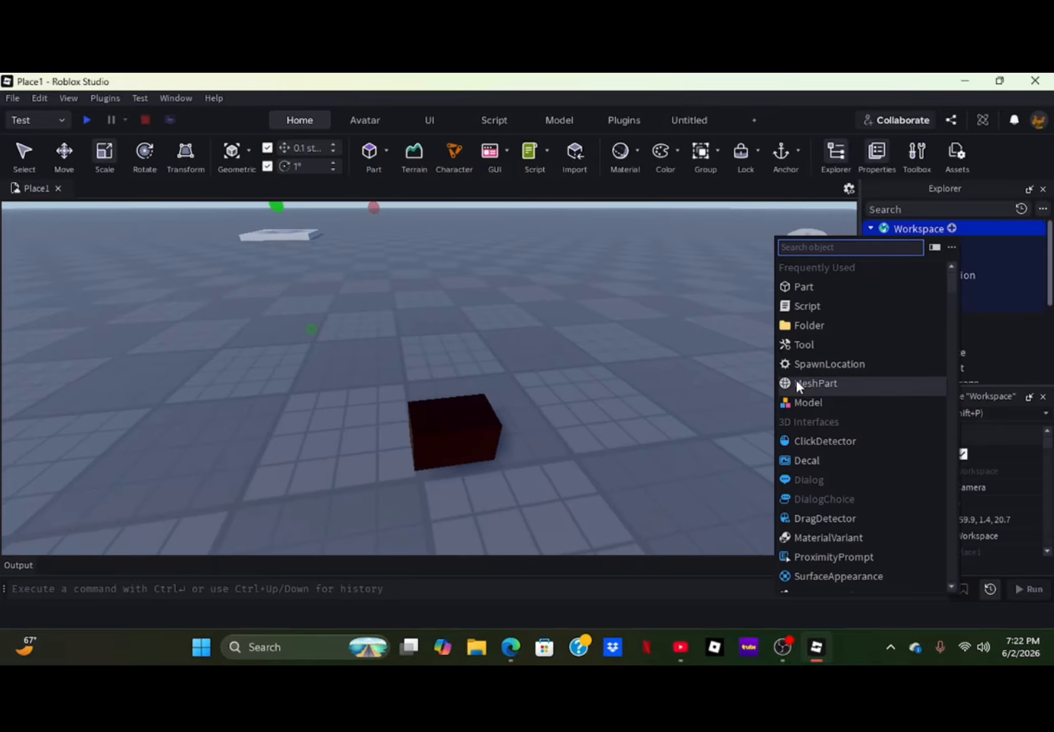
pyautogui.click(803, 343)
pyautogui.click(906, 319)
pyautogui.moveTo(908, 314); pyautogui.dragTo(909, 289)
# - Rename the part inside the Tool to Handle
pyautogui.doubleClick(912, 308)
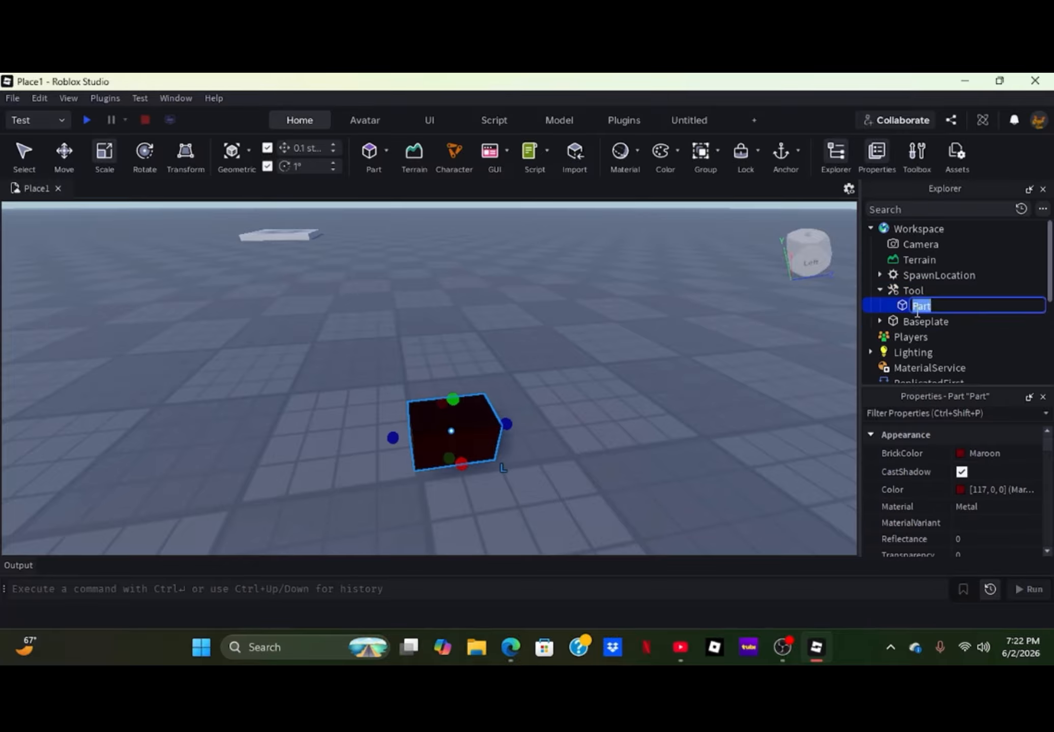
pyautogui.write('HGa==')
pyautogui.write('l')
pyautogui.write('ndle')
pyautogui.press('Return')
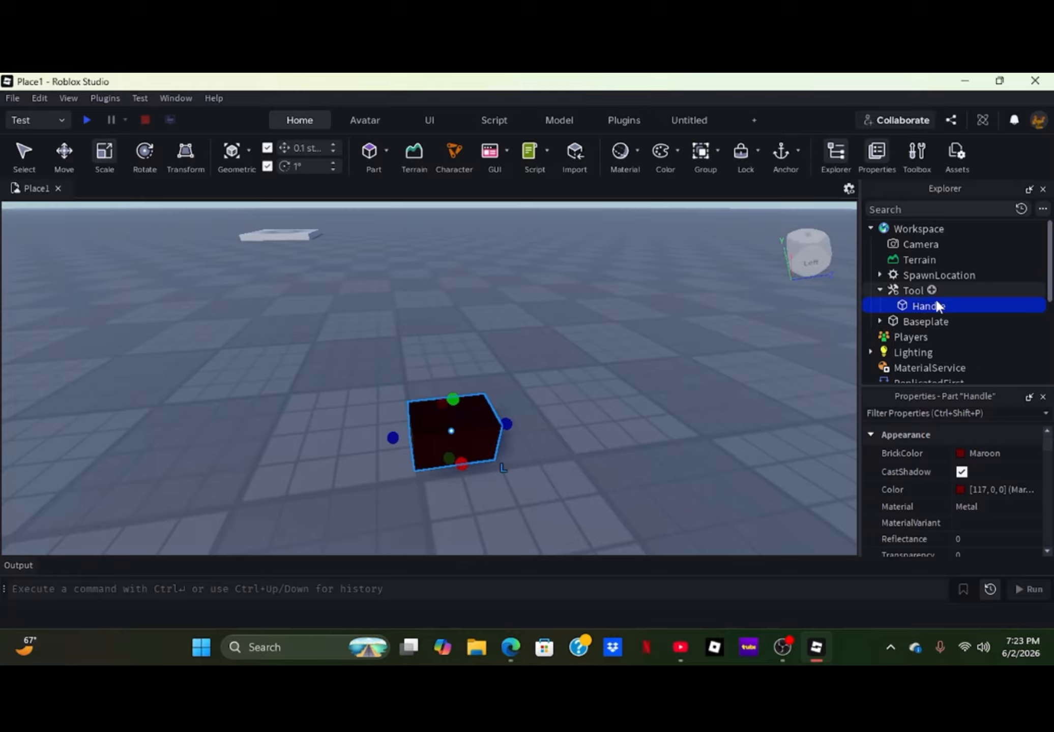
# - Generate a masculine R15 Block Avatar rig in the workspace
pyautogui.click(912, 291)
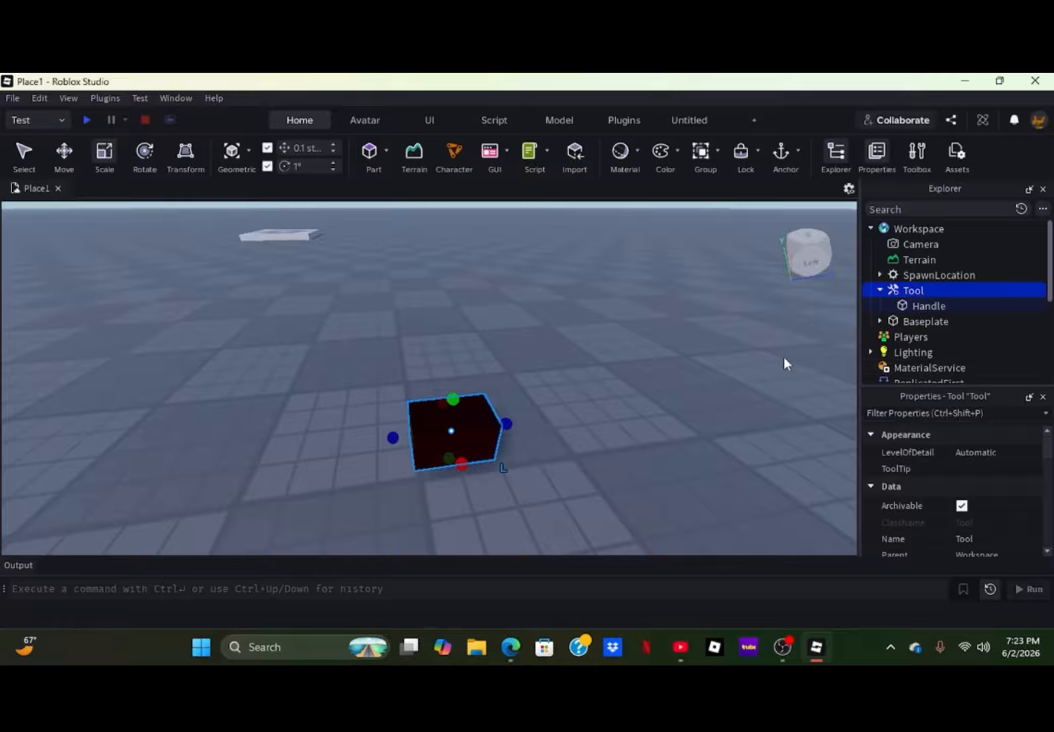
pyautogui.click(361, 122)
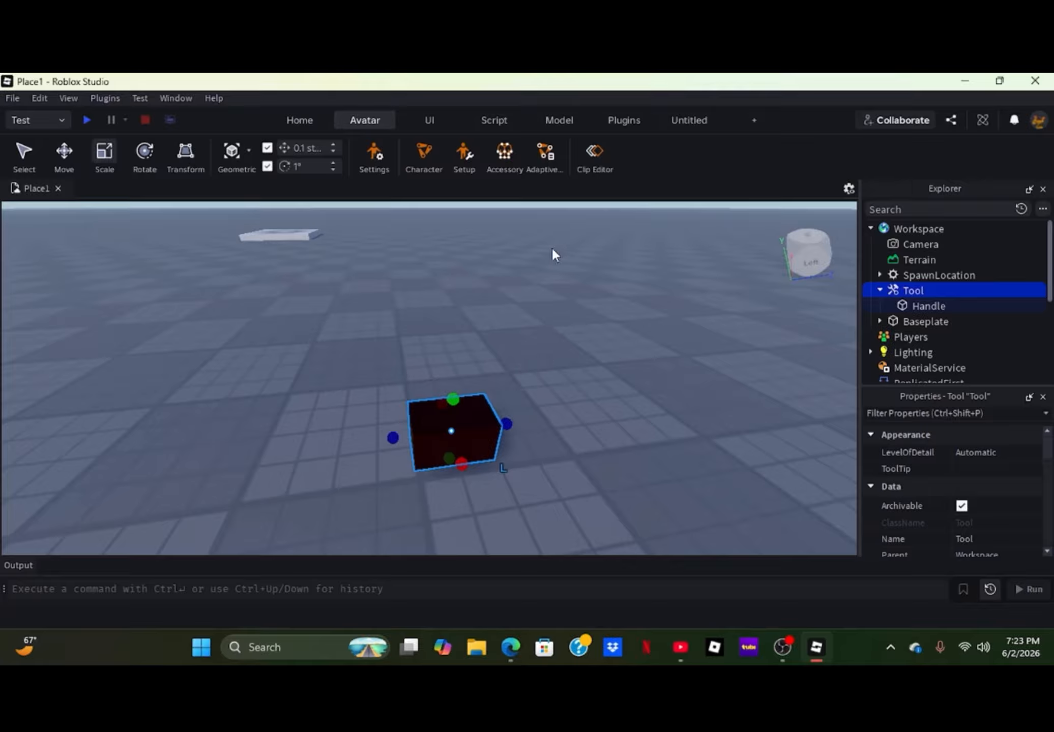
pyautogui.click(428, 154)
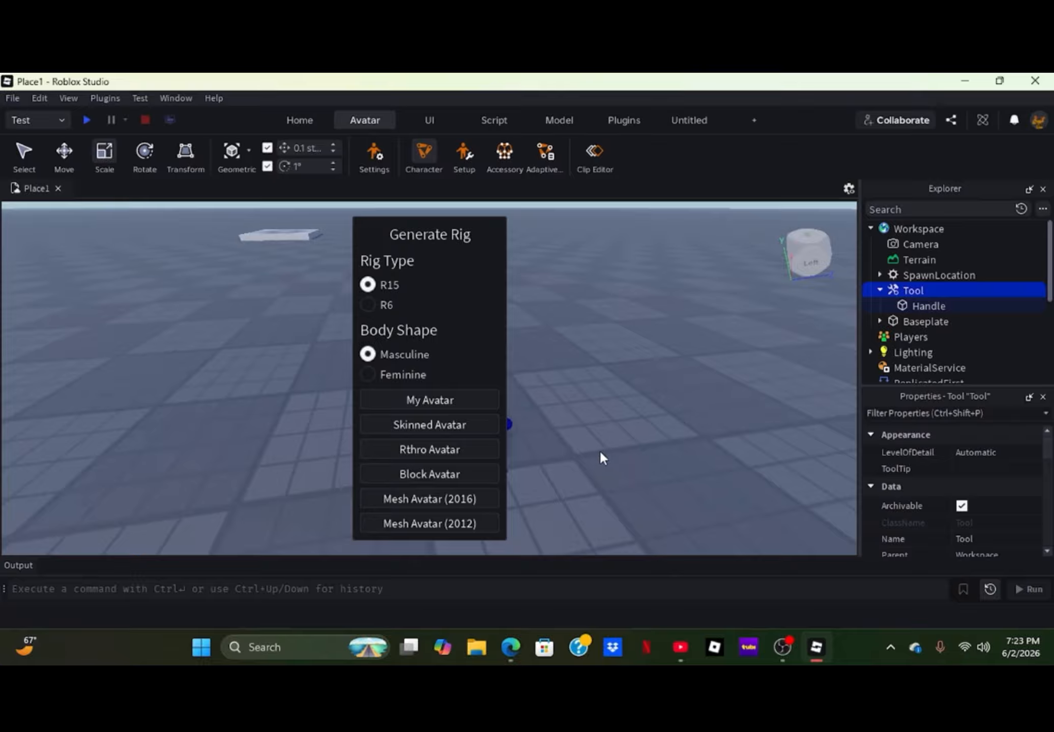
pyautogui.click(464, 480)
# - Move the rig aside on the baseplate and place the maroon handle against its body
pyautogui.moveTo(447, 299); pyautogui.dragTo(630, 437)
pyautogui.click(500, 279)
pyautogui.moveTo(440, 438); pyautogui.dragTo(626, 322)
pyautogui.click(473, 454)
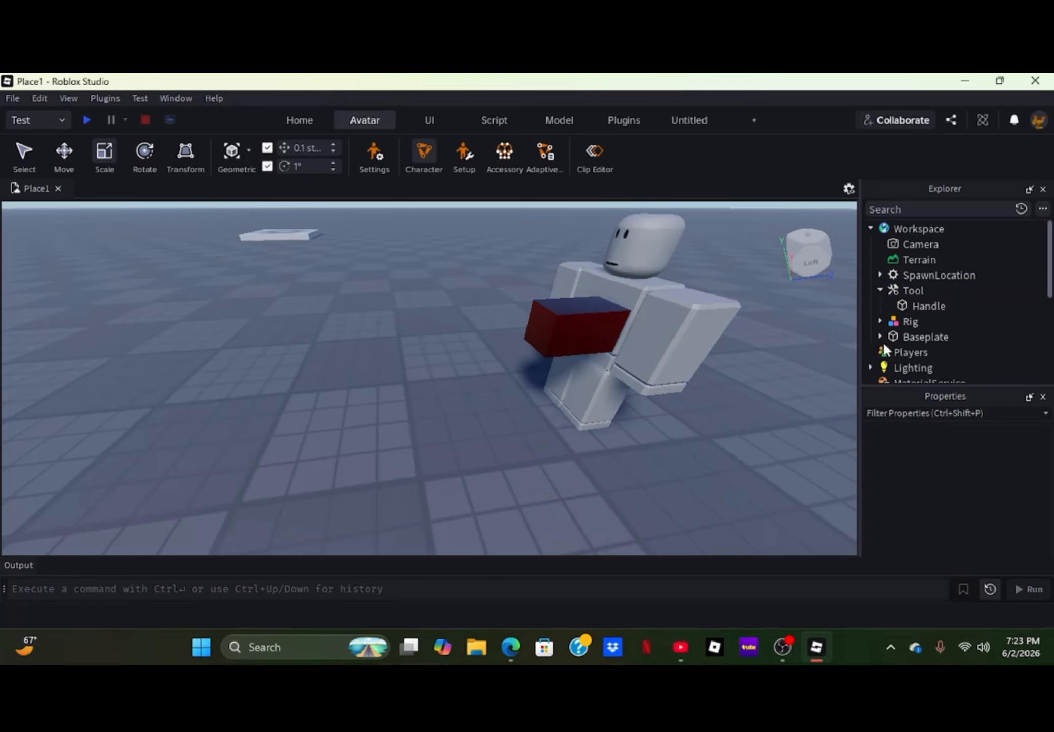
# - Make the Tool a child of the Rig so the rig holds the handle
pyautogui.click(899, 291)
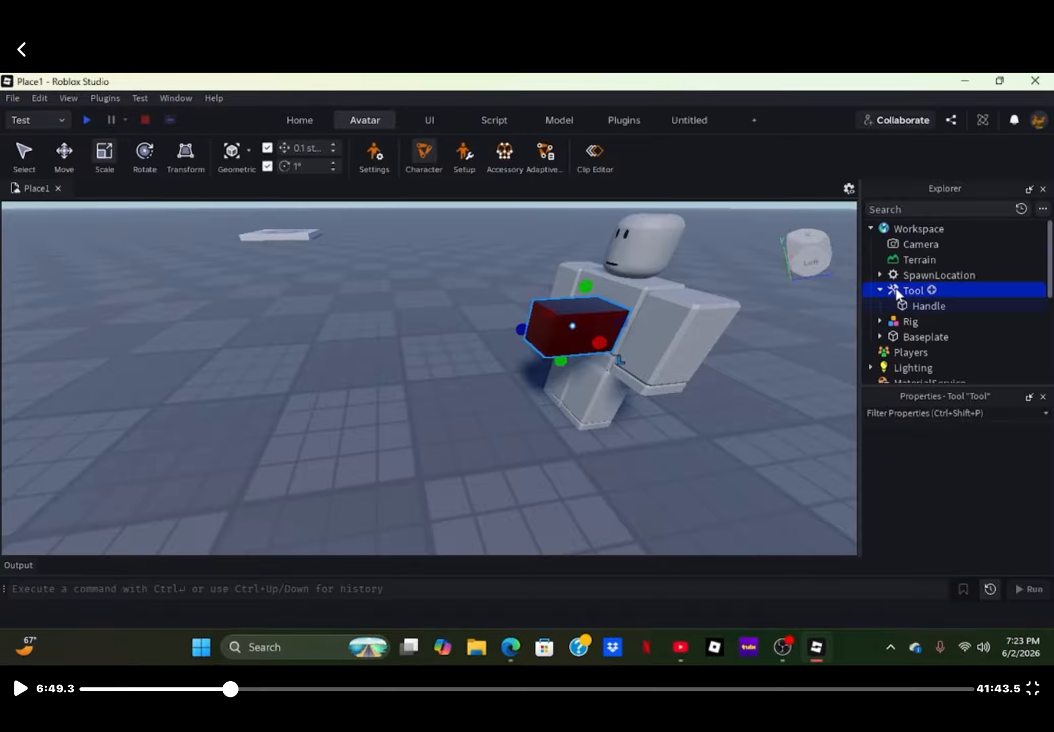
pyautogui.moveTo(896, 288); pyautogui.dragTo(904, 322)
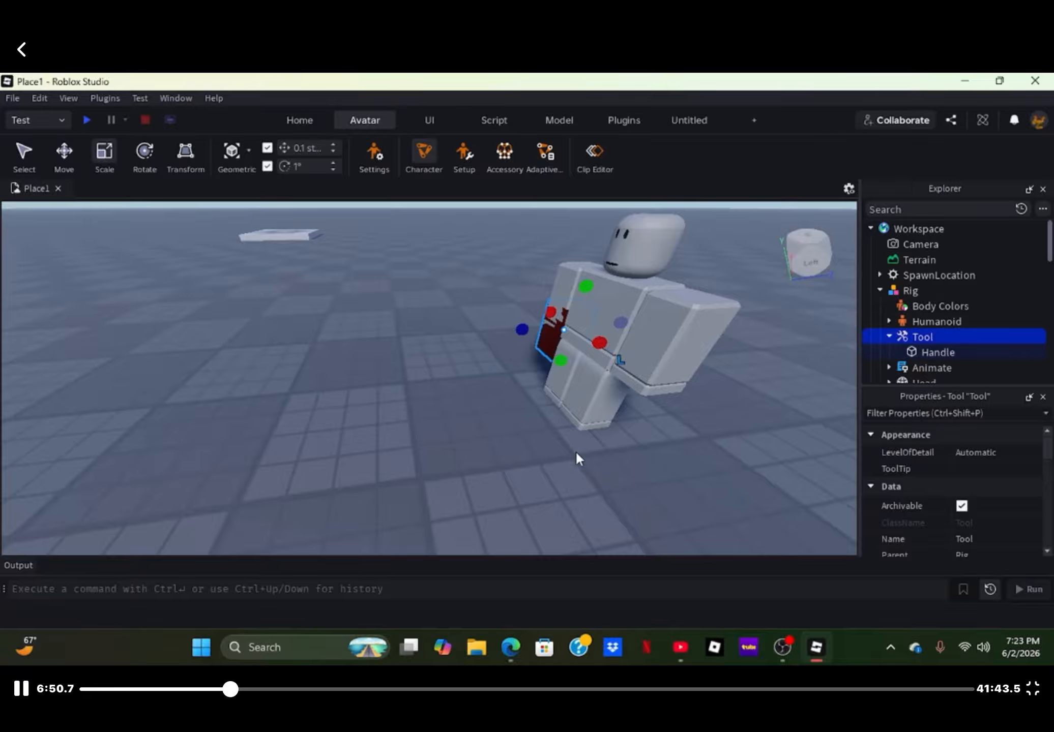
pyautogui.click(505, 491)
pyautogui.moveTo(507, 487); pyautogui.dragTo(508, 481, button='right')
# - Set the size of the Handle part inside the Tool to 1.2, 1.2, 1.4
pyautogui.click(936, 352)
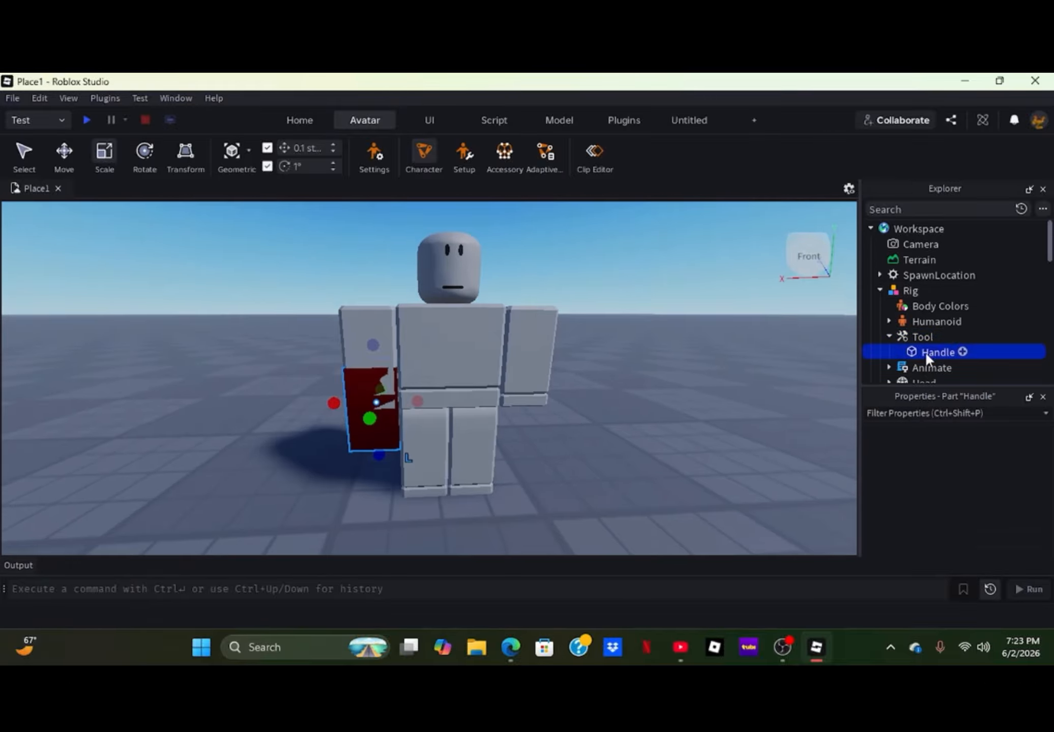
pyautogui.scroll(-2, 937, 499)
pyautogui.scroll(-3, 938, 500)
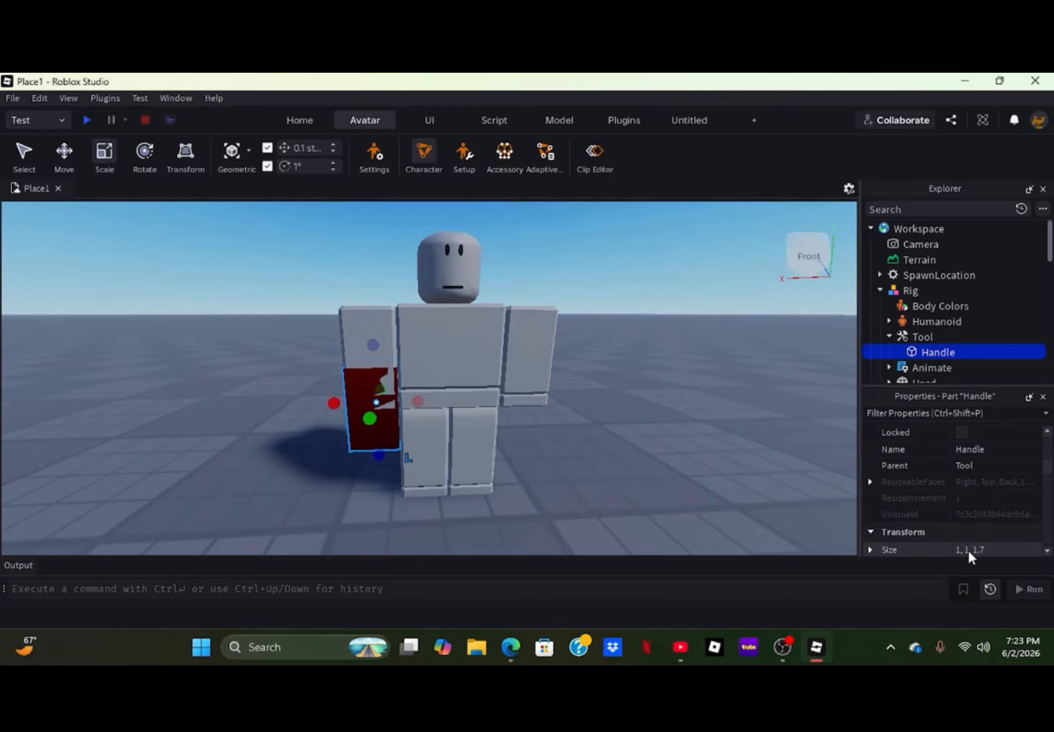
pyautogui.scroll(-2, 964, 539)
pyautogui.click(960, 502)
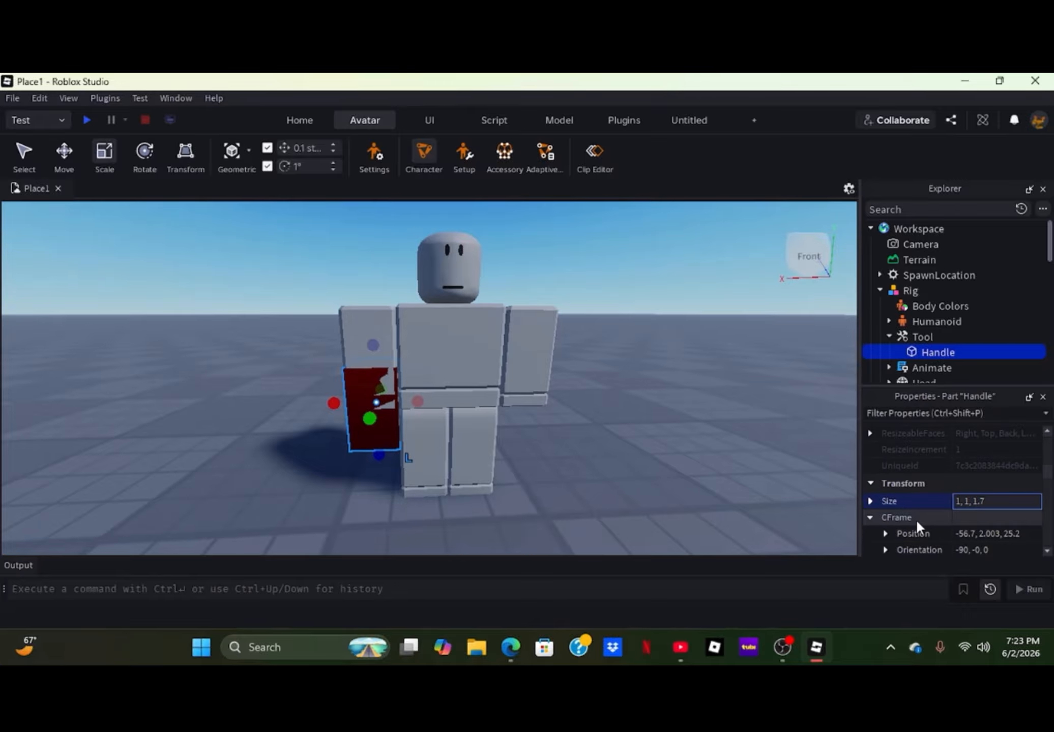
pyautogui.write('.2')
pyautogui.press('Return')
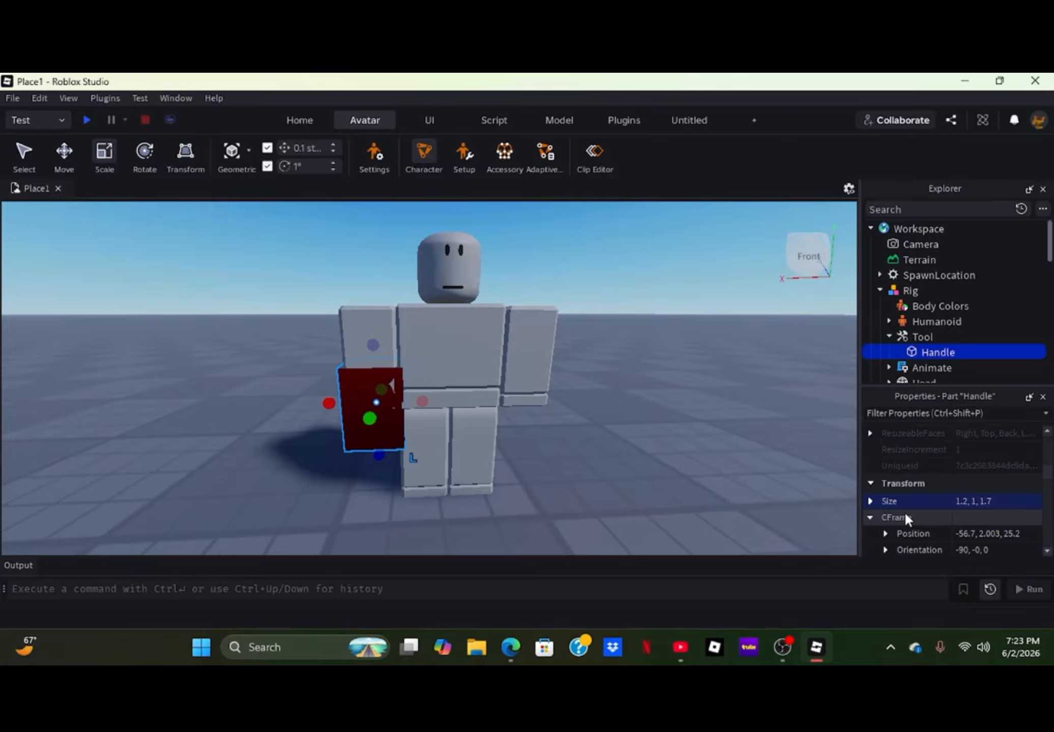
pyautogui.click(978, 502)
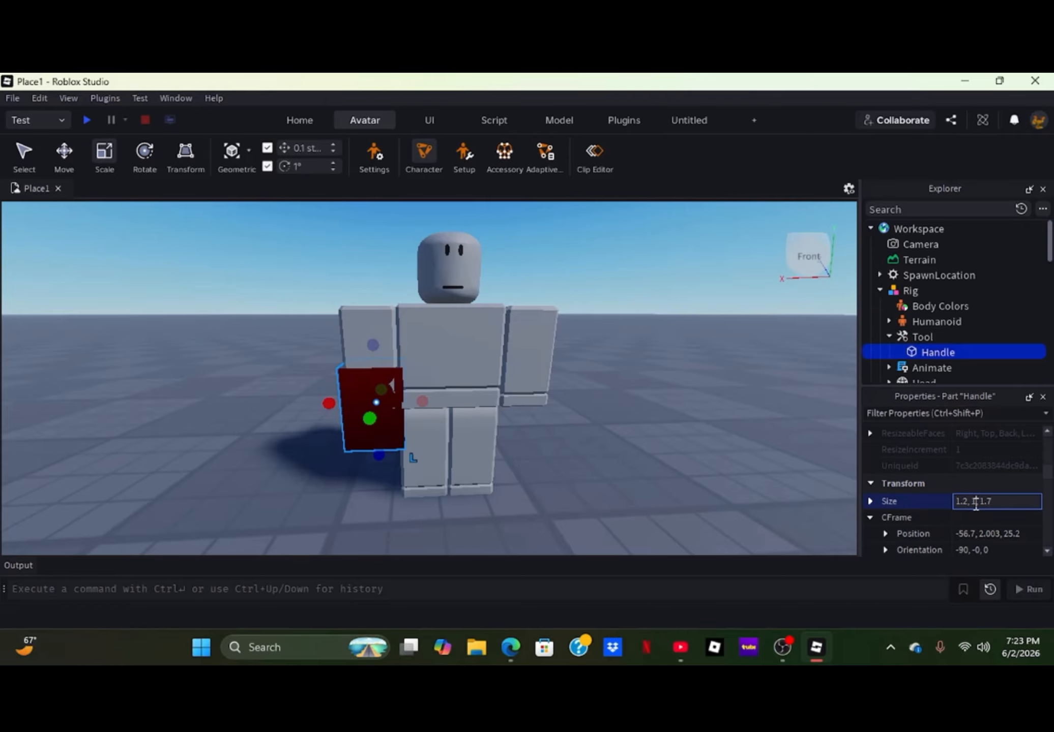
pyautogui.write('.2')
pyautogui.press('Return')
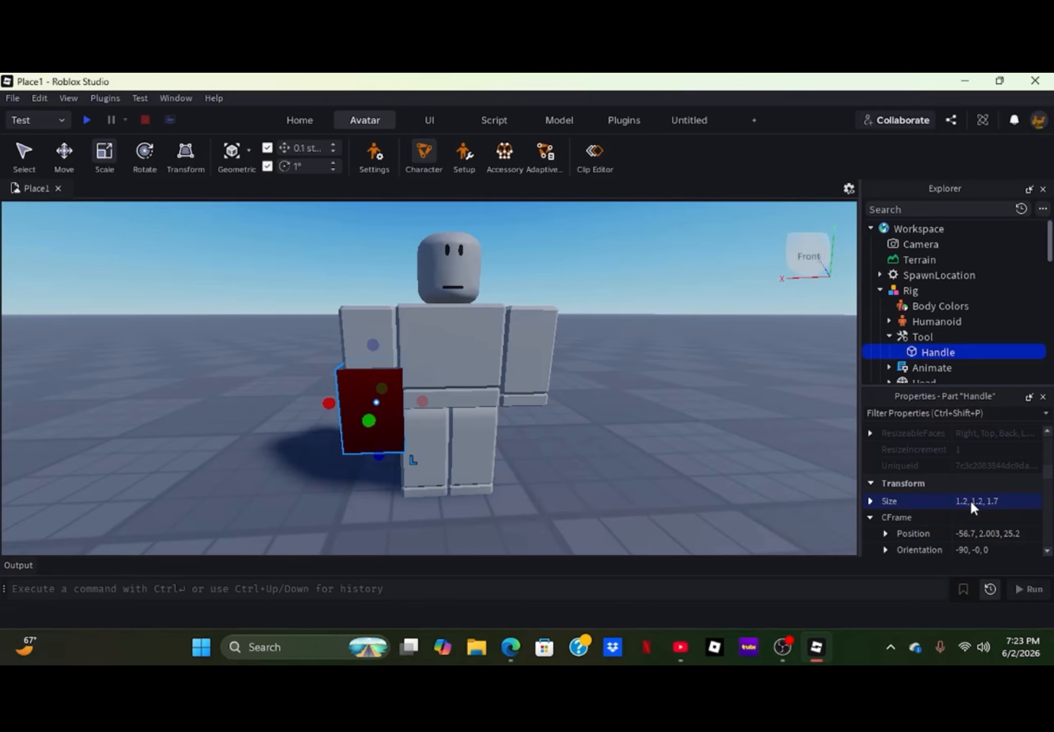
pyautogui.click(1010, 501)
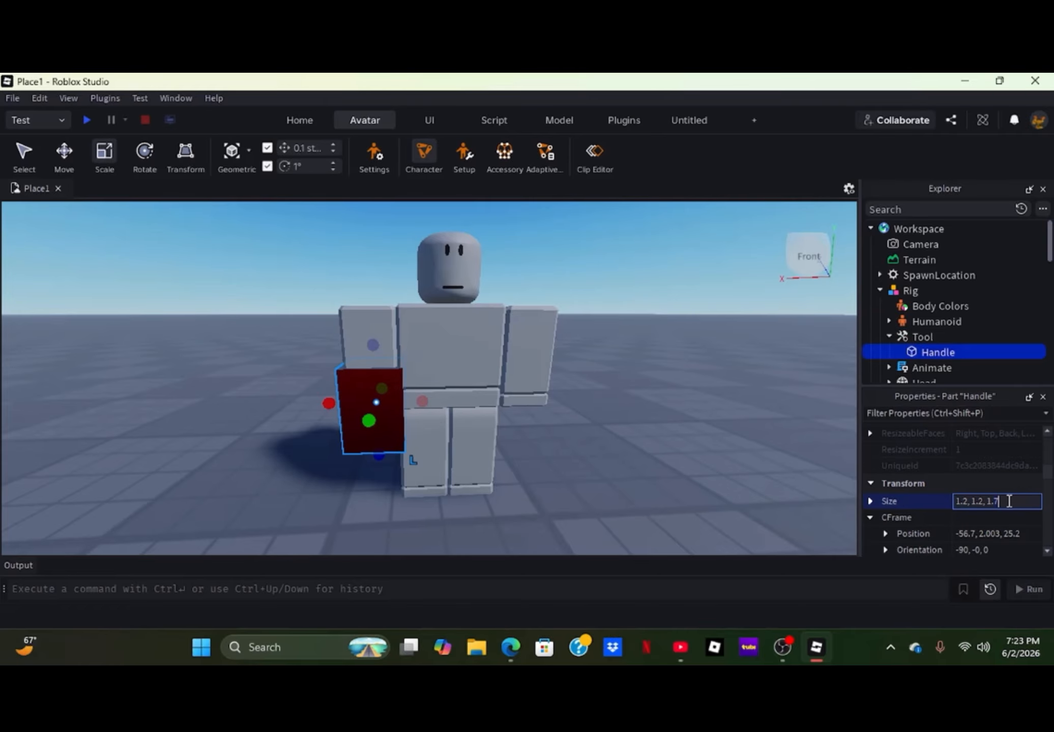
pyautogui.write('4')
pyautogui.press('Return')
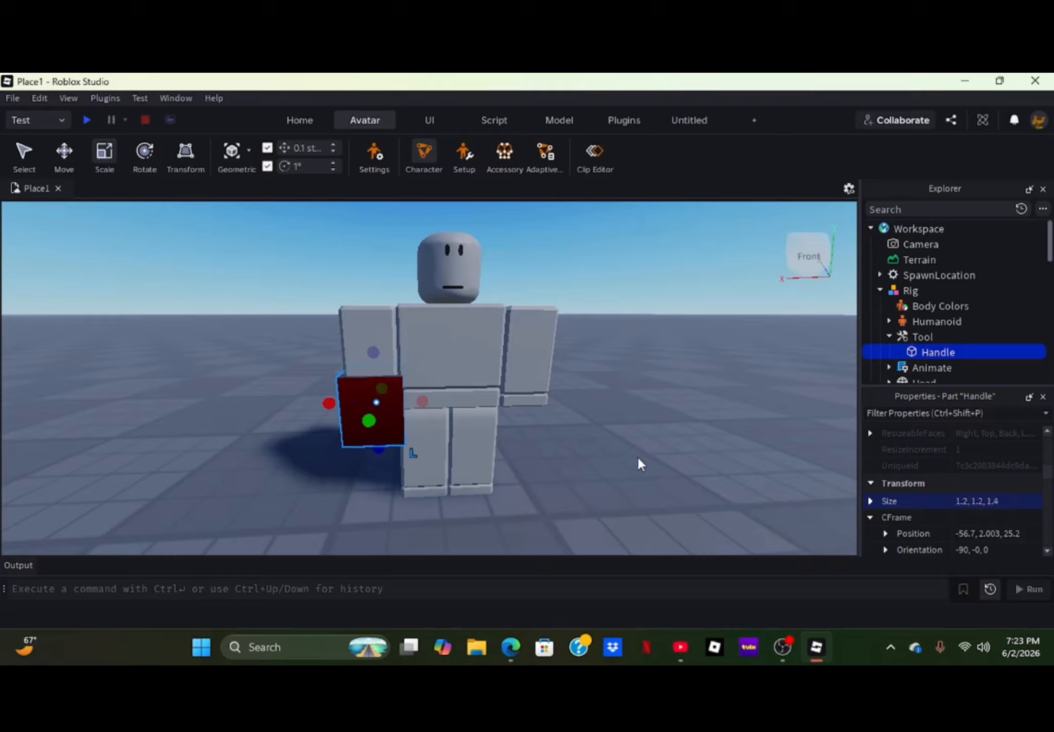
# - Expand the Tool's origin position and open its Y coordinate for editing
pyautogui.click(907, 342)
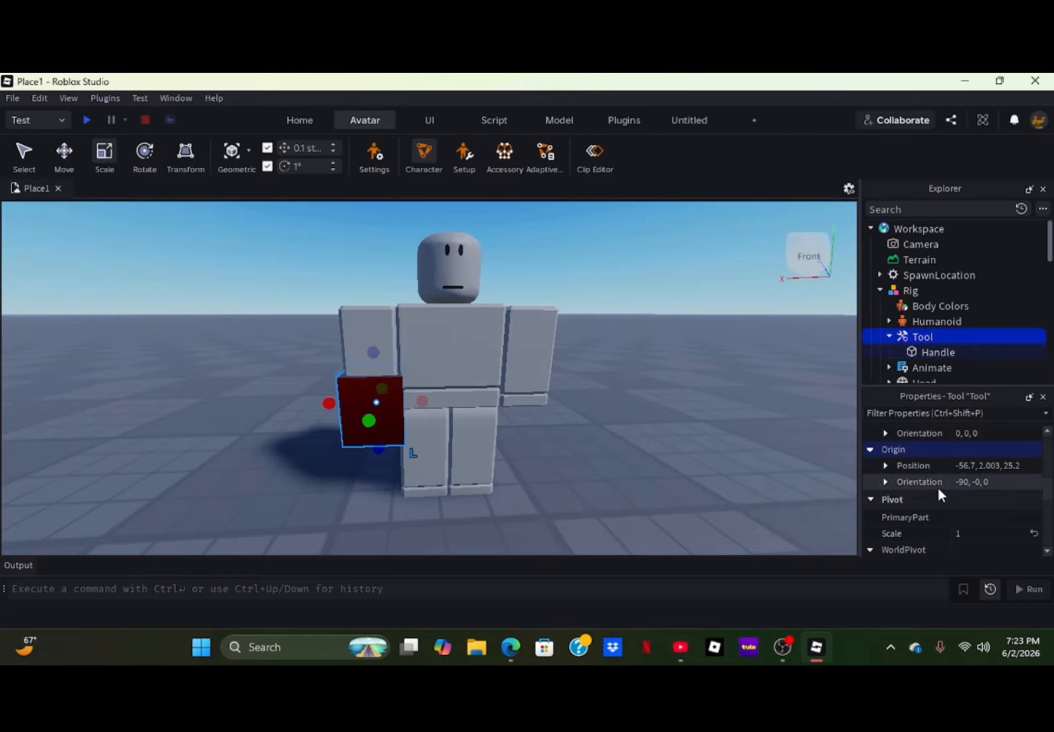
pyautogui.scroll(-3, 903, 500)
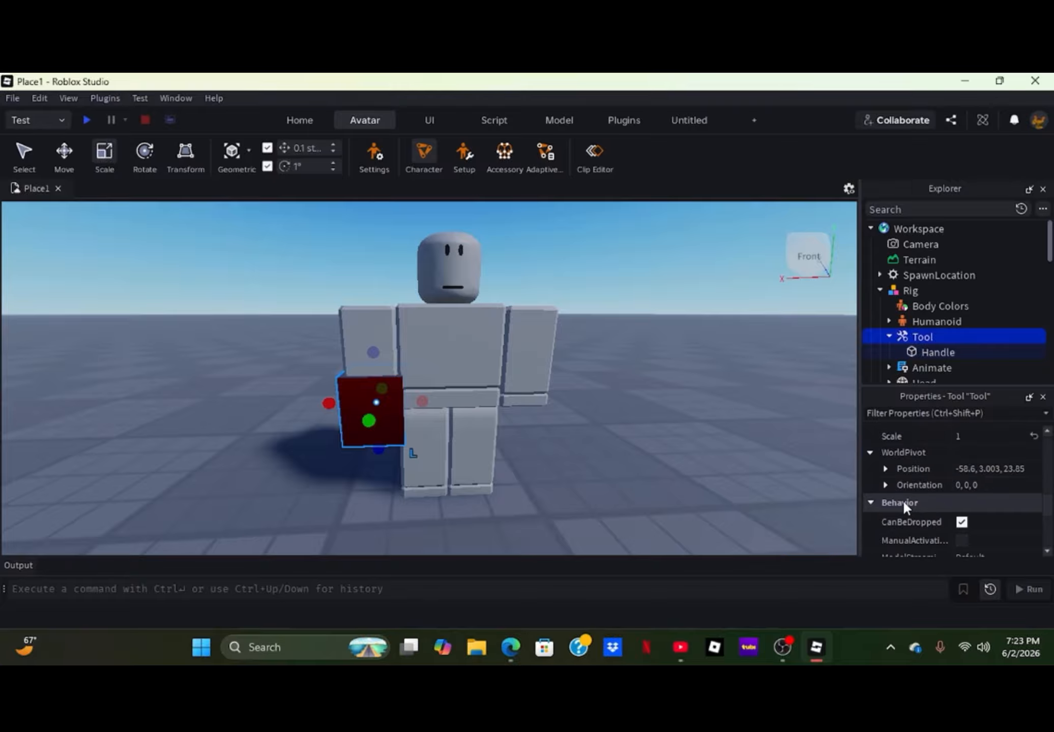
pyautogui.scroll(3, 904, 478)
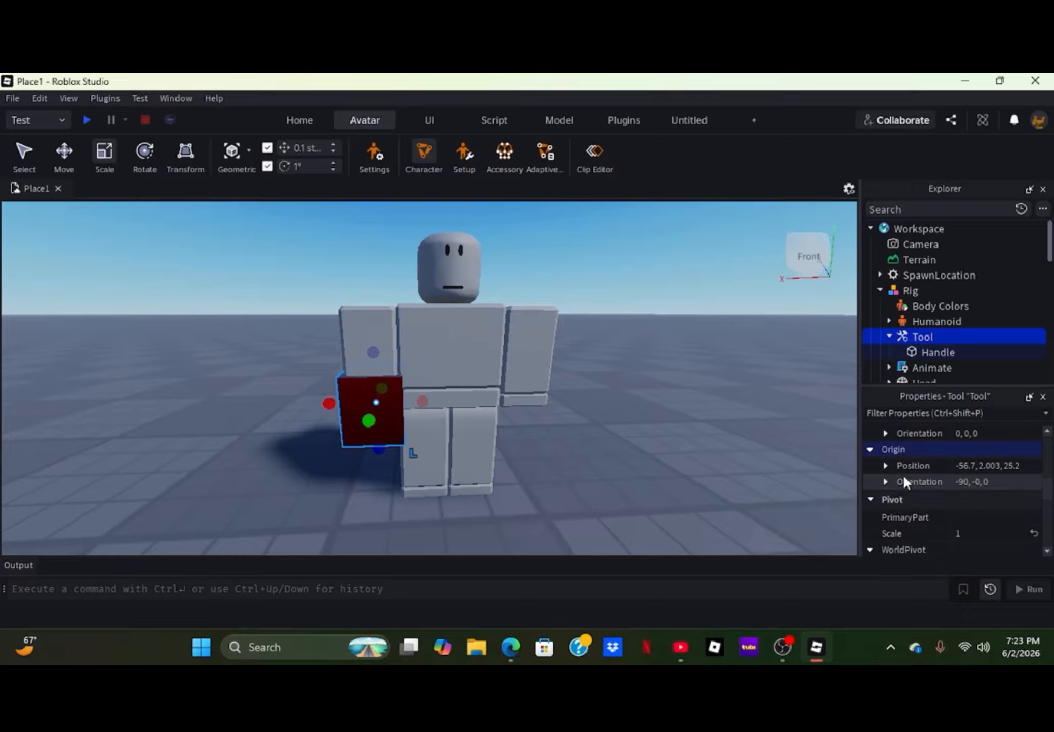
pyautogui.click(882, 471)
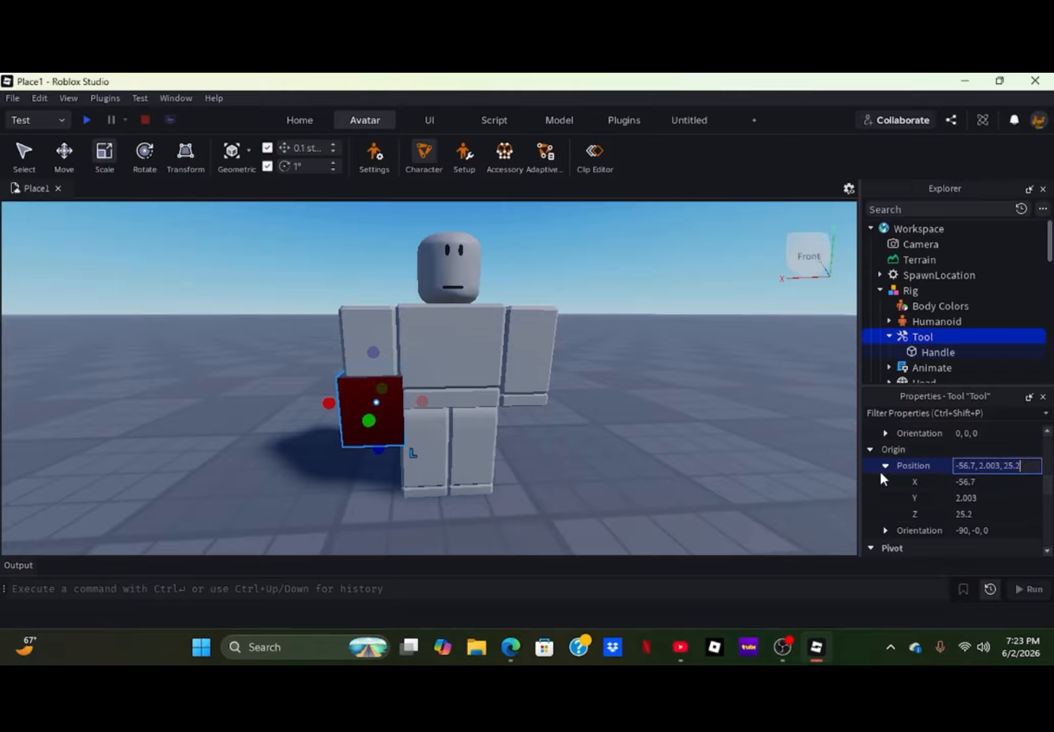
pyautogui.click(983, 497)
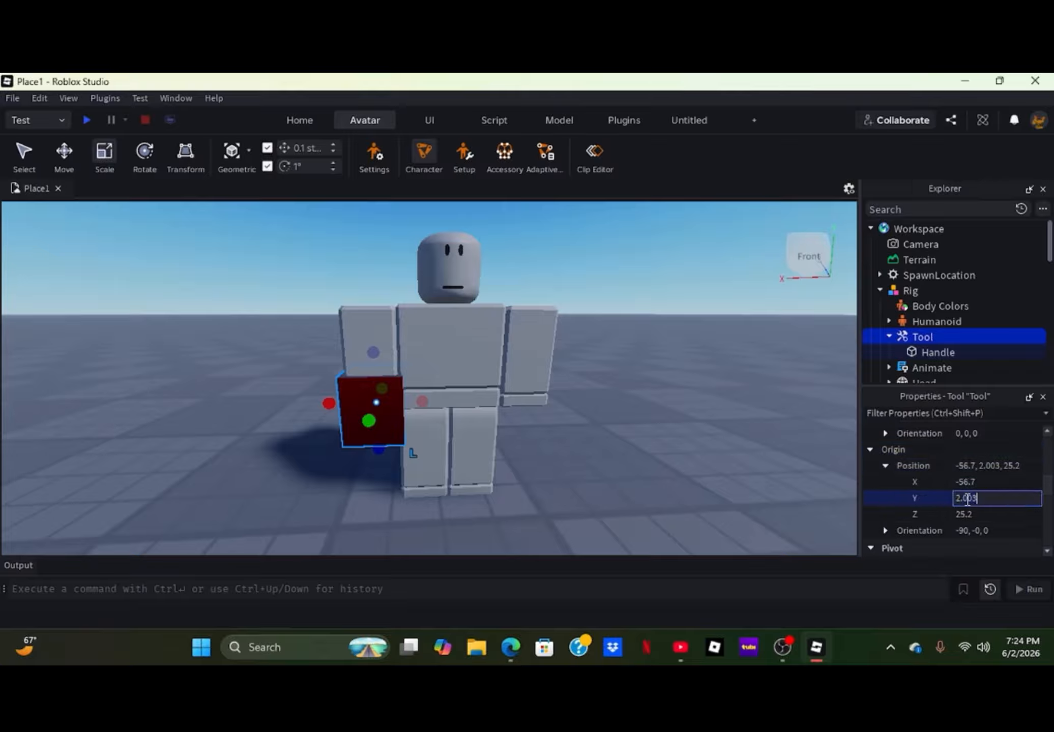
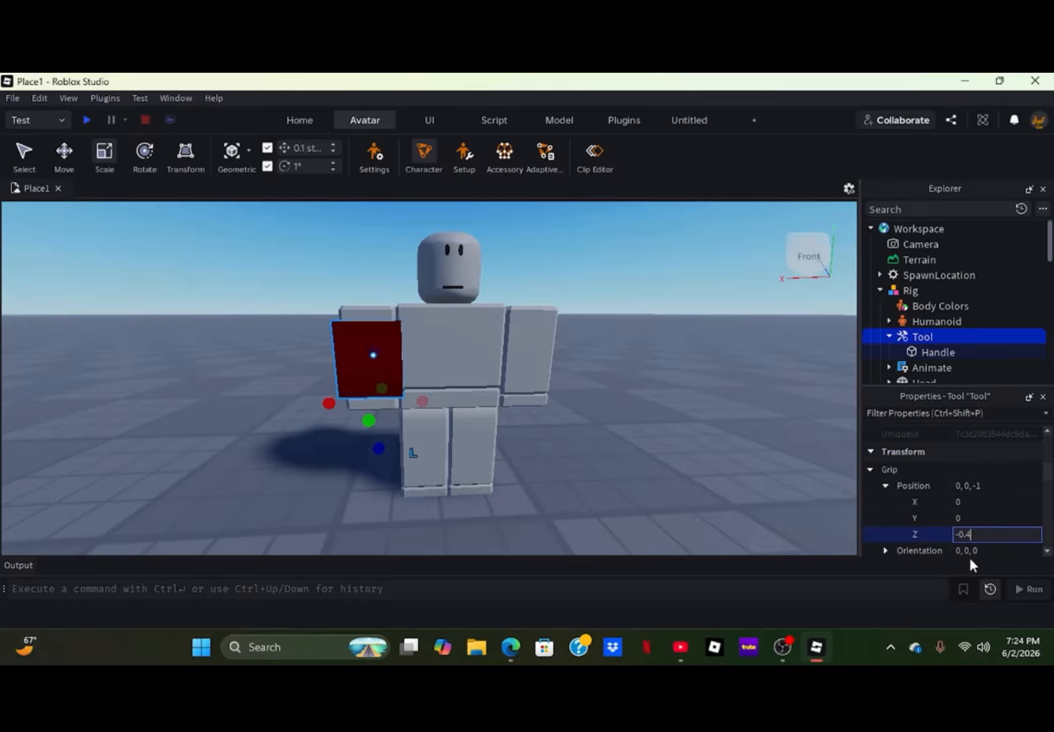
# - Set the Z value of the Tool's grip position to -0.4 and check the handle's fit on the rig's hand
pyautogui.press('Return')
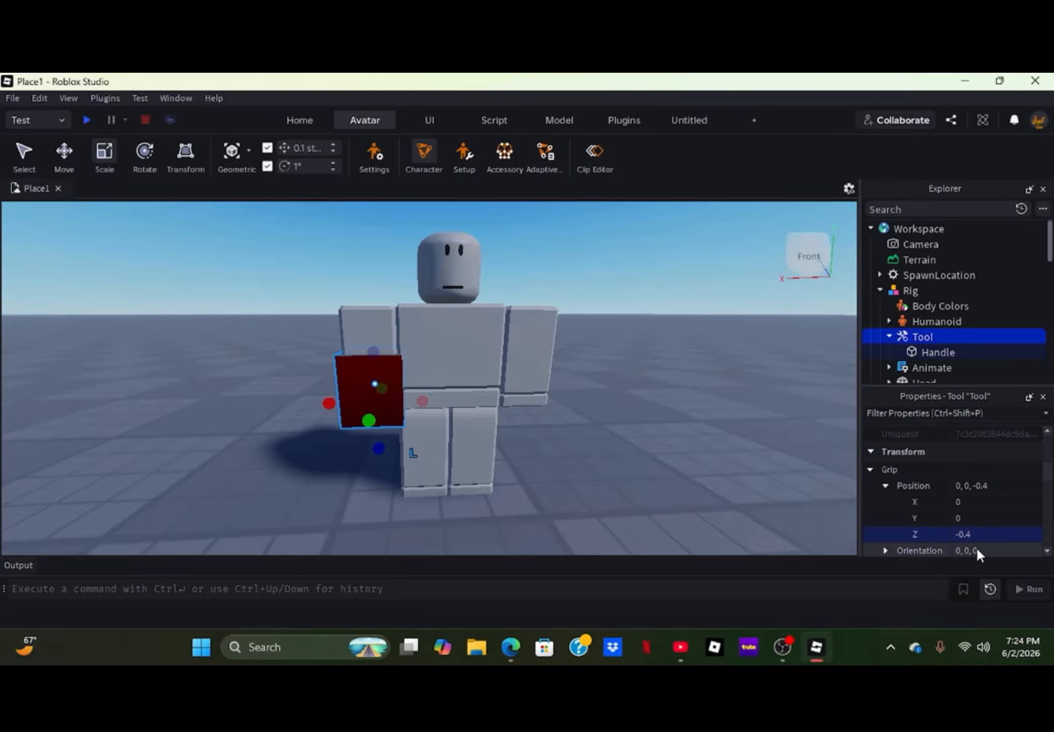
pyautogui.click(596, 453)
pyautogui.scroll(-3, 497, 482)
pyautogui.press('a')
pyautogui.moveTo(497, 483); pyautogui.dragTo(497, 482, button='right')
pyautogui.press('w')
pyautogui.press('s')
pyautogui.press('s')
pyautogui.press('w')
pyautogui.press('s')
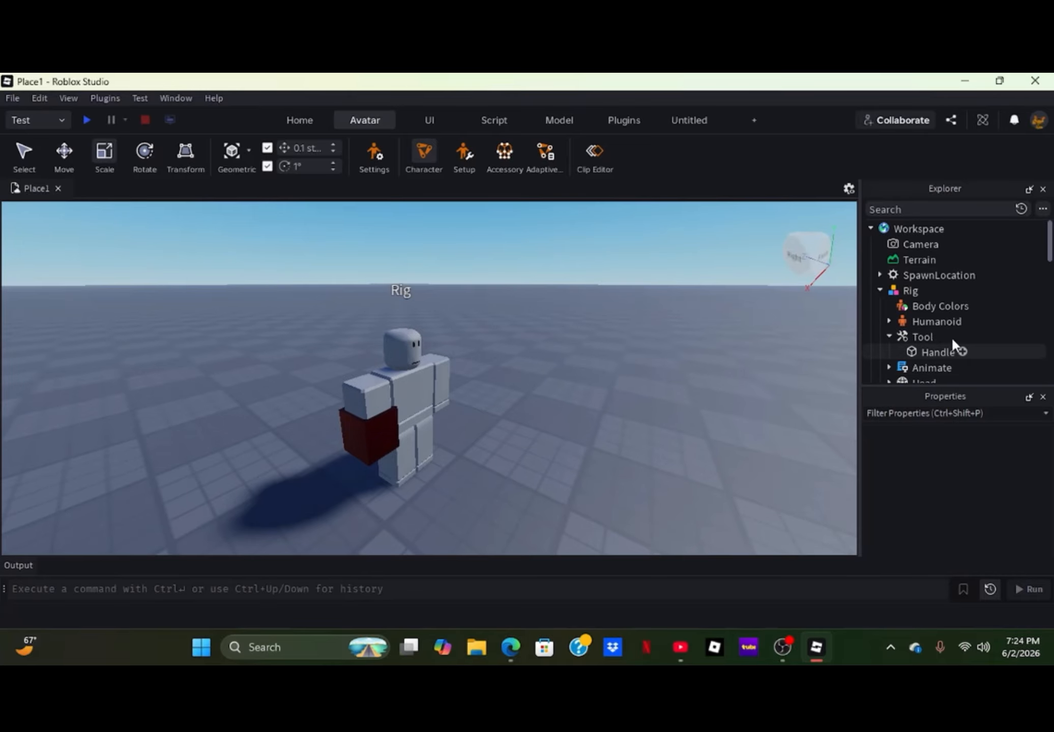
pyautogui.moveTo(938, 340)
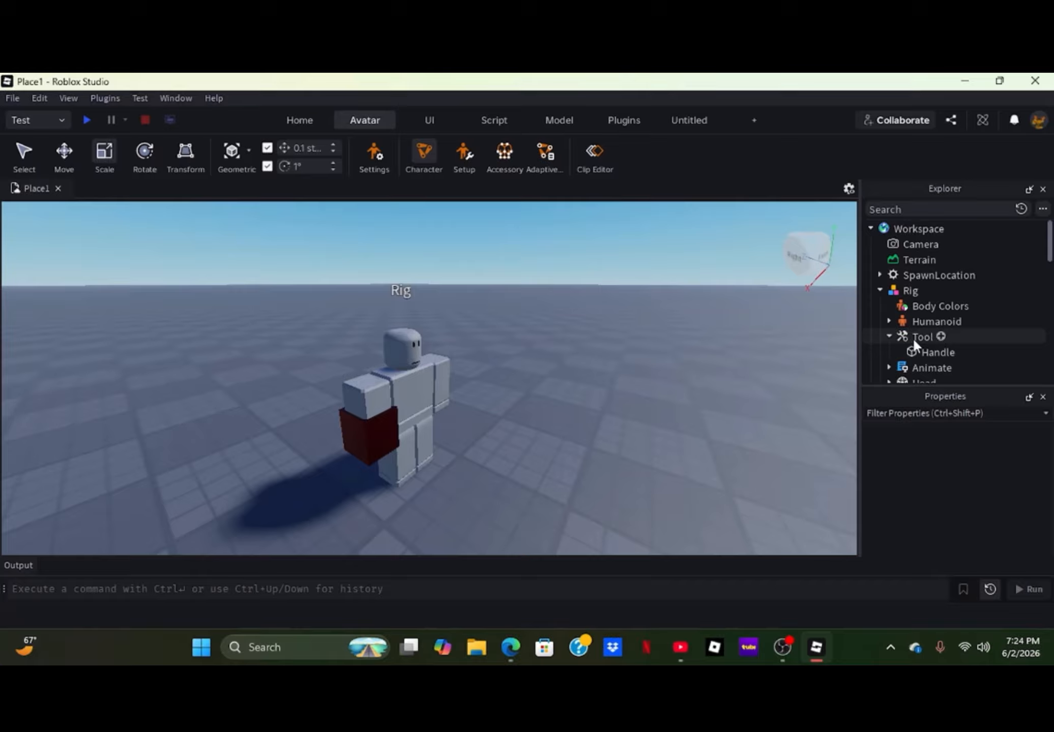
# - Select the Rig, launch Moon Animator and move its window clear of the character
pyautogui.click(401, 379)
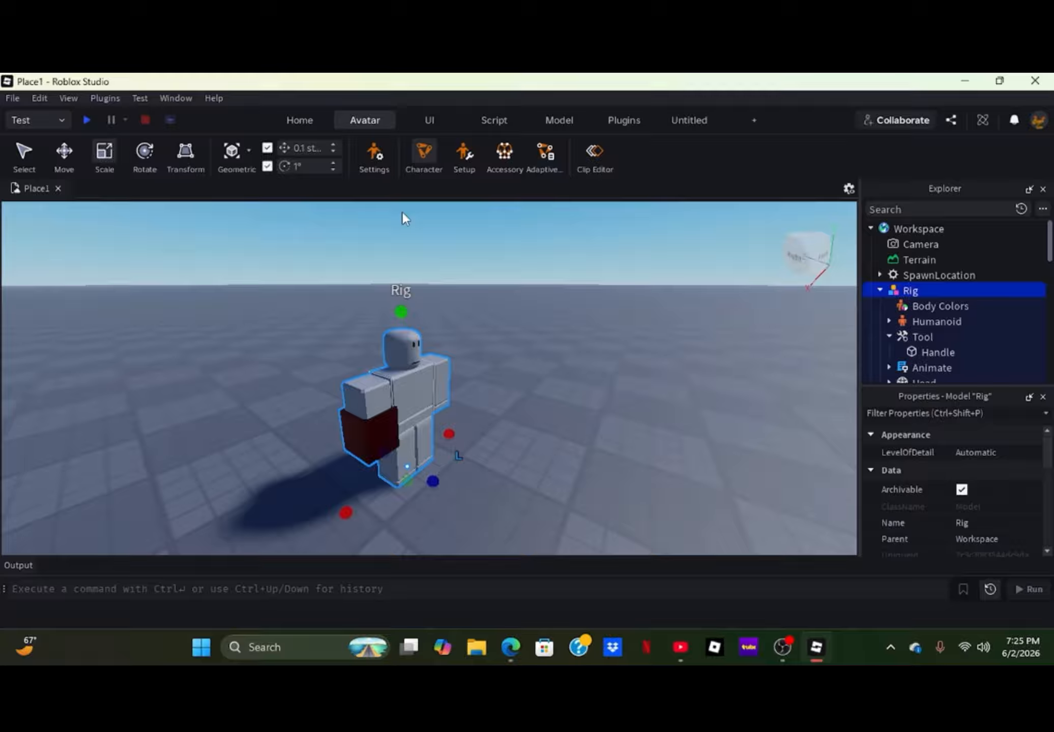
pyautogui.click(629, 122)
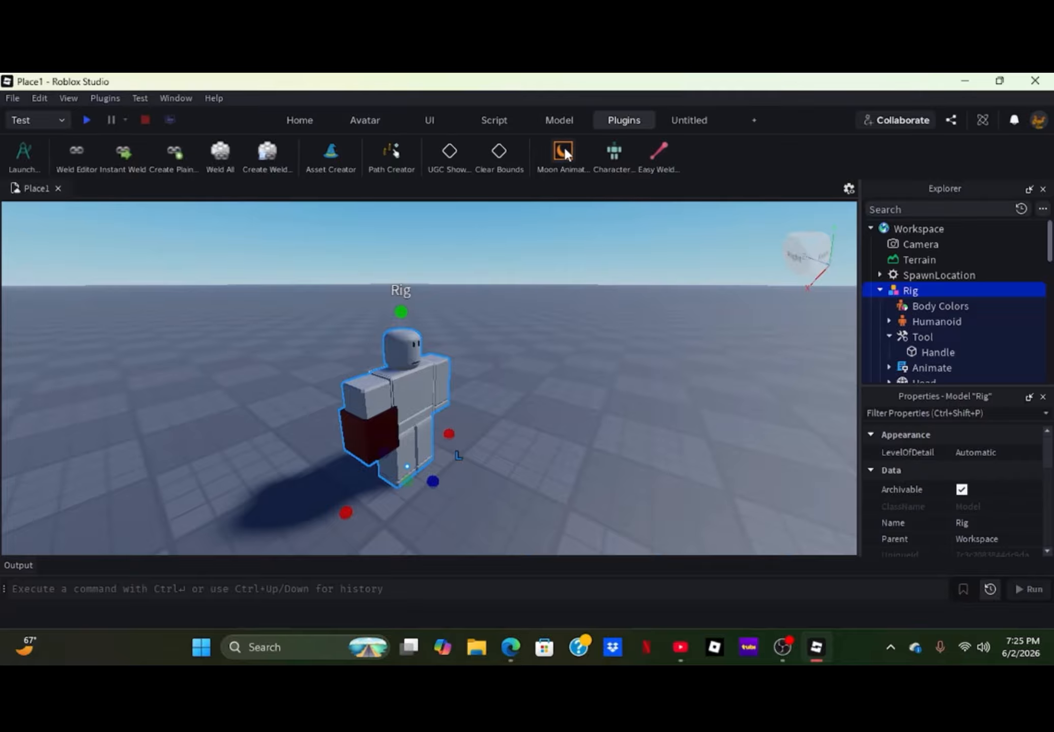
pyautogui.click(563, 151)
pyautogui.moveTo(545, 275); pyautogui.dragTo(199, 314)
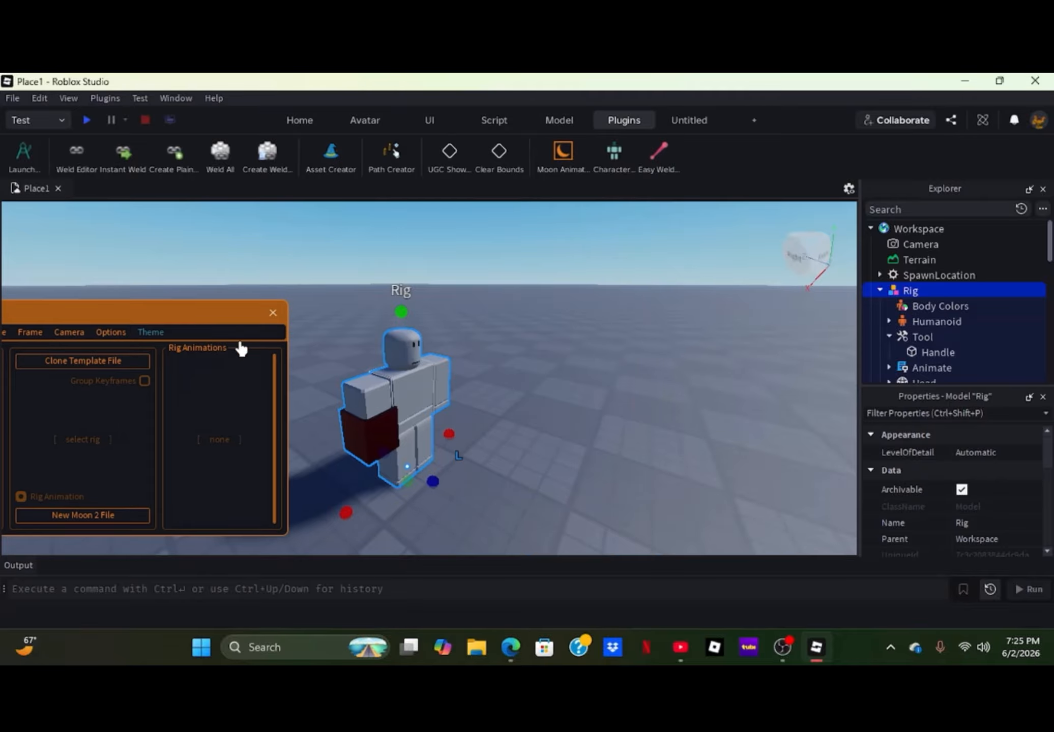
# - Examine the Rig's parts, PrimaryPart and pivot properties while reselecting it with Moon Animator open
pyautogui.click(546, 436)
pyautogui.click(422, 421)
pyautogui.scroll(-5, 958, 502)
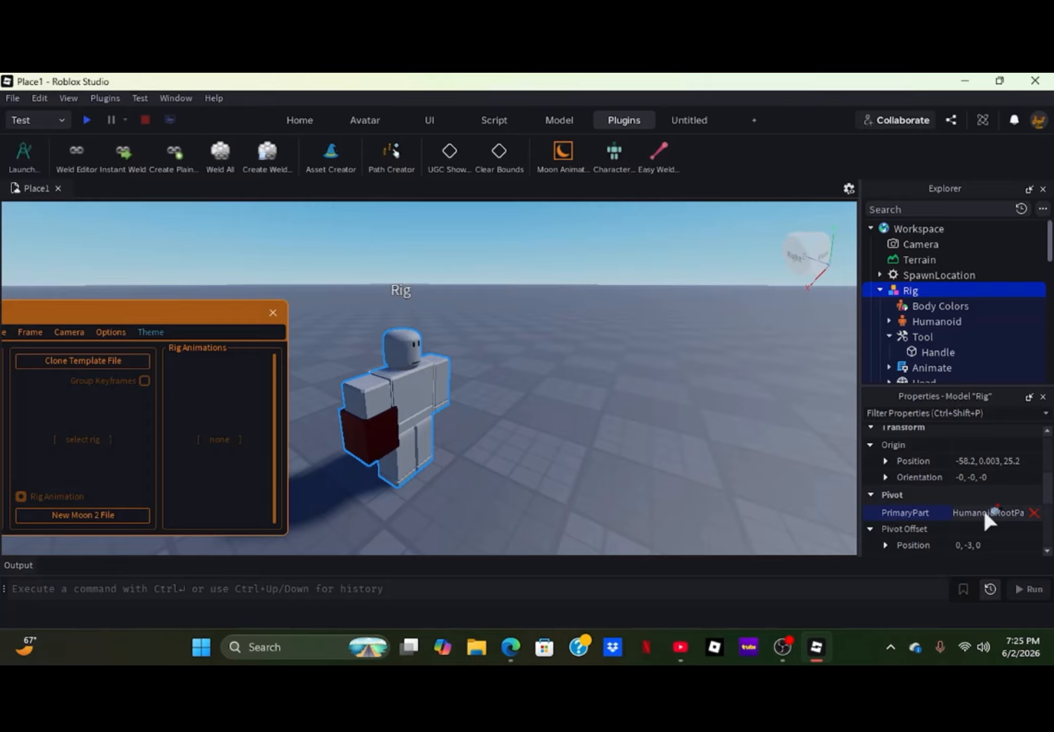
pyautogui.click(459, 406)
pyautogui.click(399, 405)
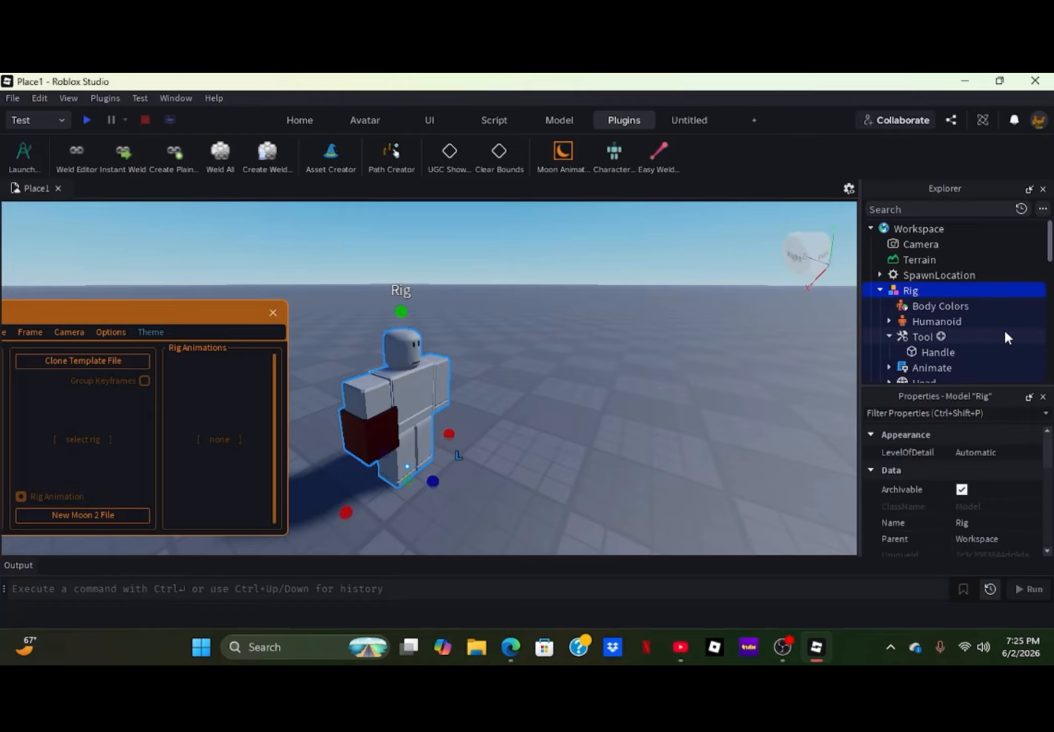
pyautogui.scroll(-5, 935, 335)
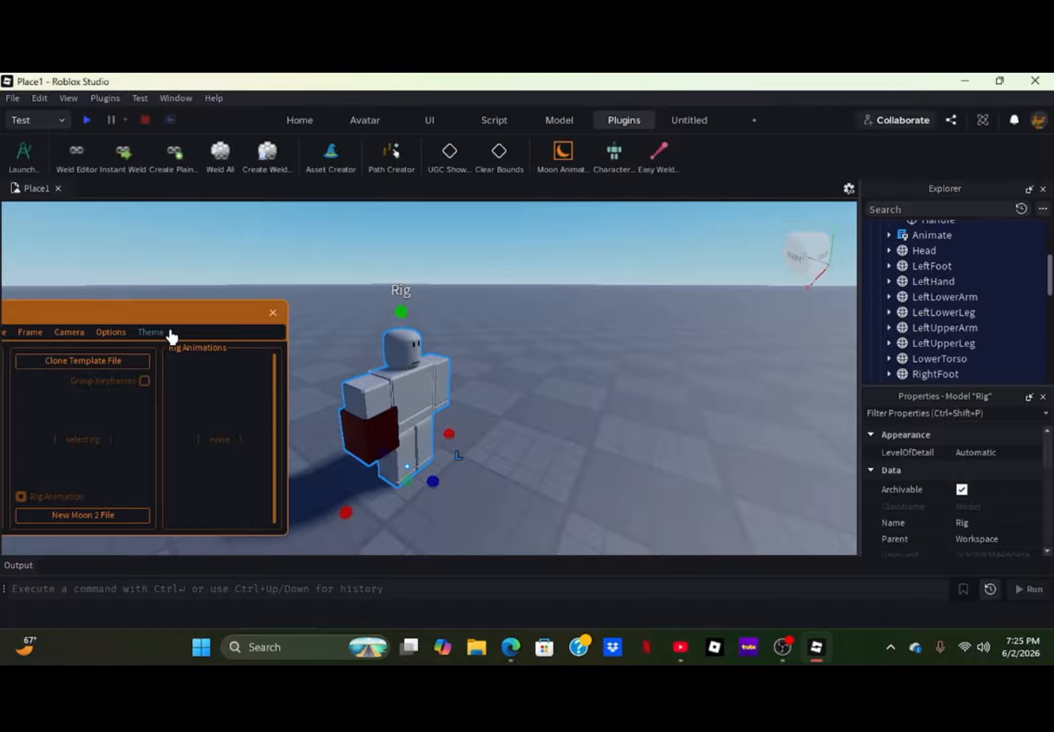
pyautogui.moveTo(134, 316); pyautogui.dragTo(148, 291)
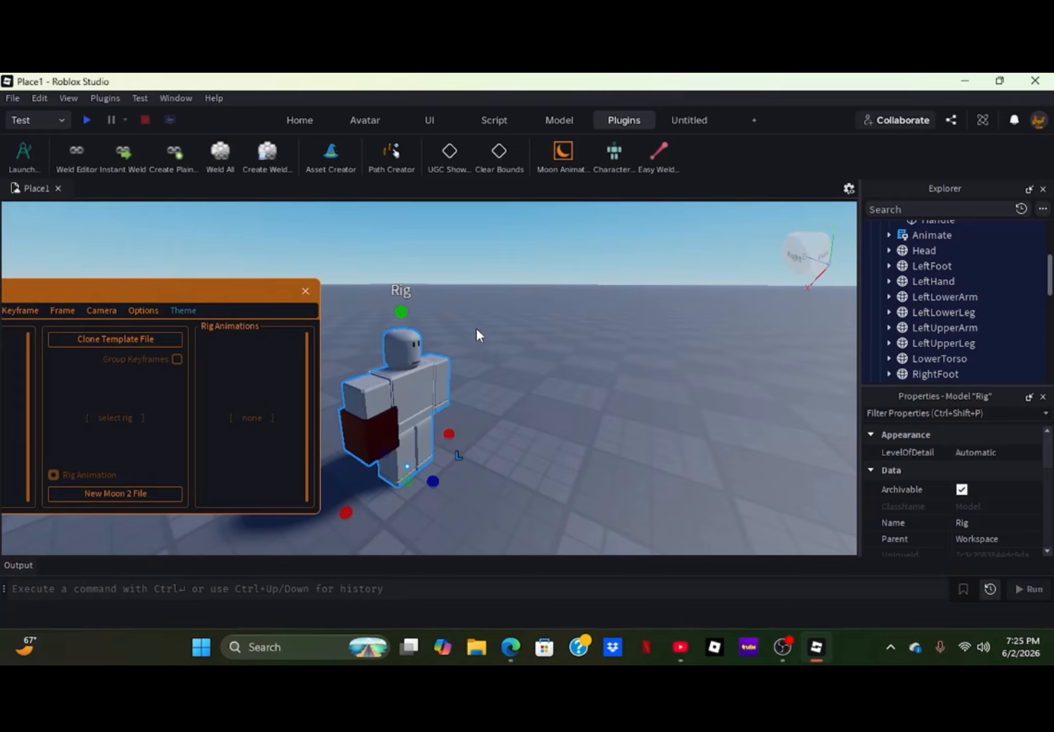
pyautogui.click(477, 334)
pyautogui.scroll(-3, 900, 261)
pyautogui.scroll(3, 905, 285)
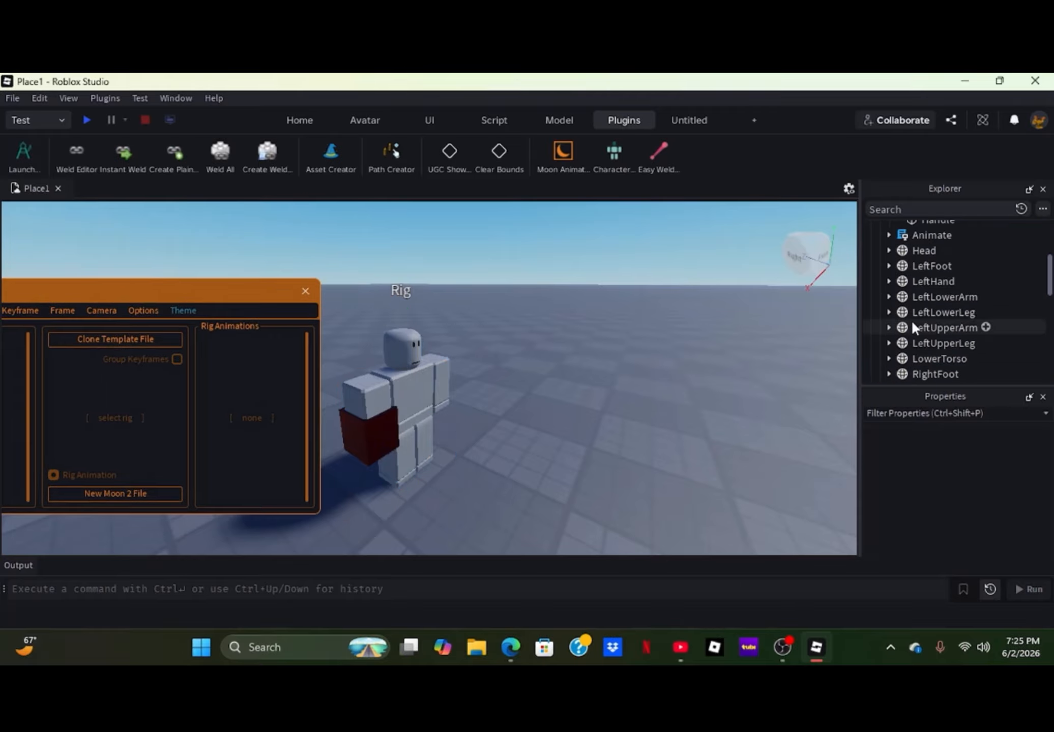
pyautogui.scroll(3, 910, 325)
pyautogui.click(891, 293)
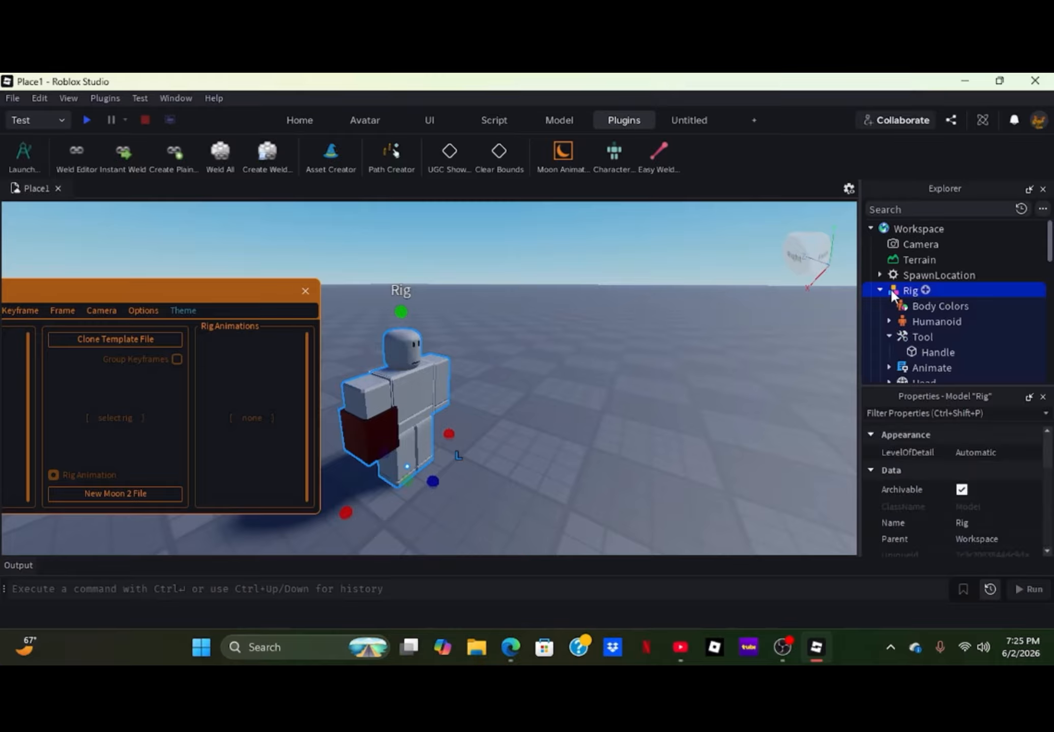
pyautogui.scroll(-3, 913, 508)
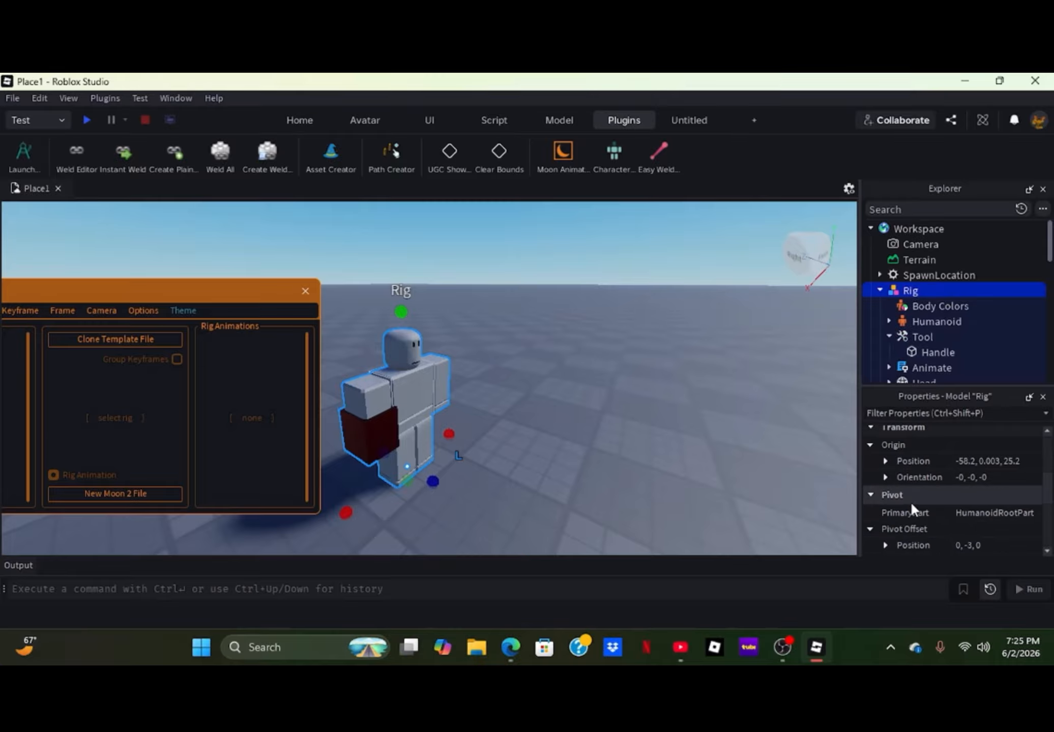
pyautogui.scroll(-3, 907, 499)
pyautogui.scroll(2, 905, 498)
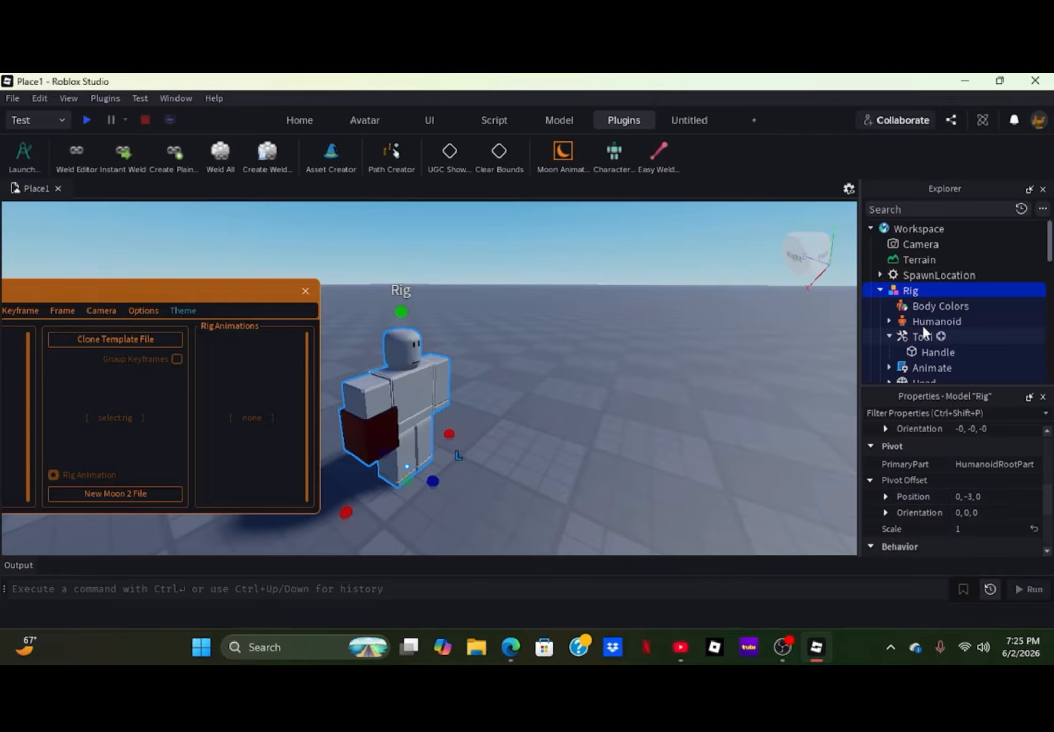
pyautogui.click(881, 290)
pyautogui.click(614, 467)
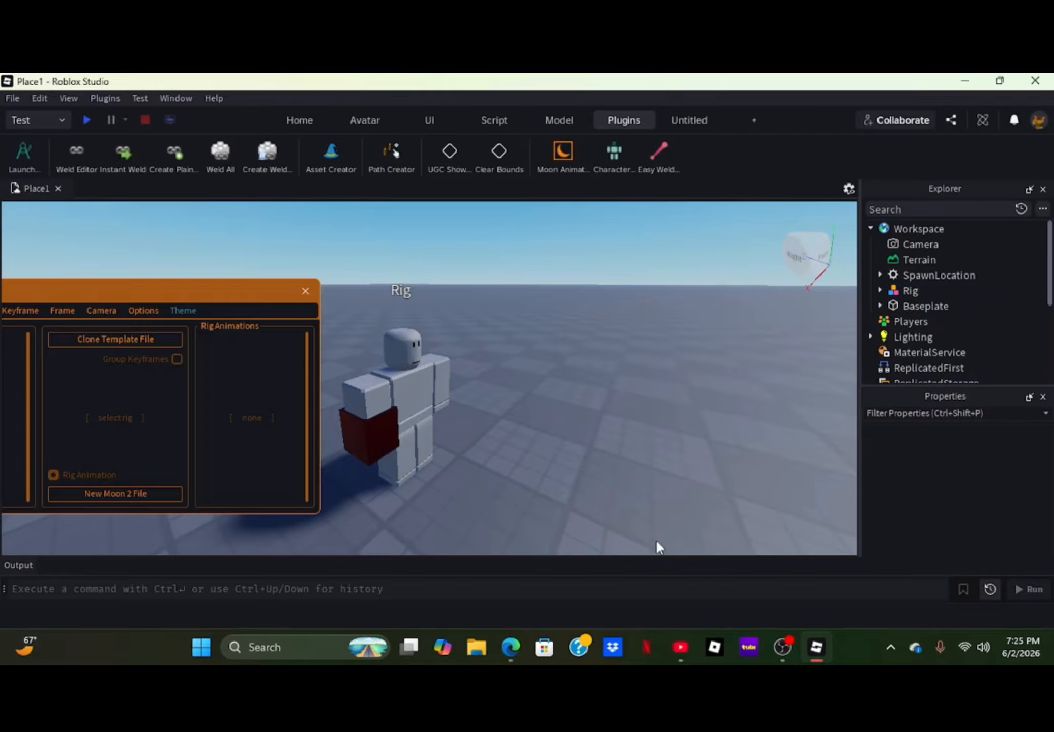
# - Insert the TemplateR15 preset character with the Character Inserter plugin and close the inserter
pyautogui.click(318, 125)
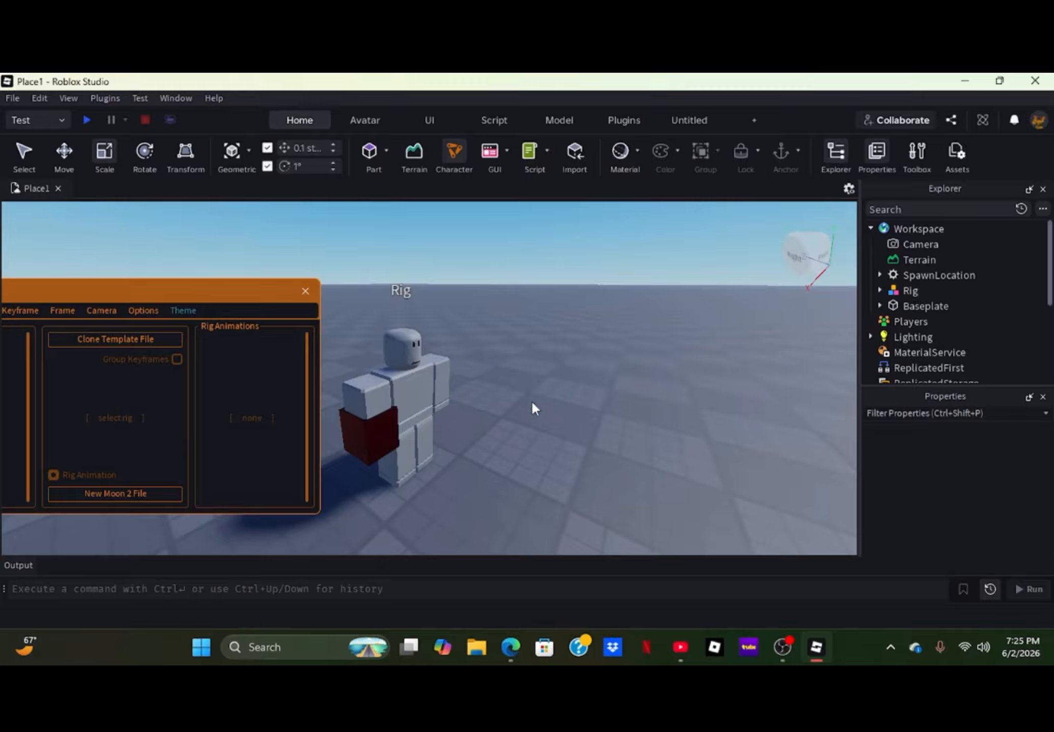
pyautogui.click(379, 122)
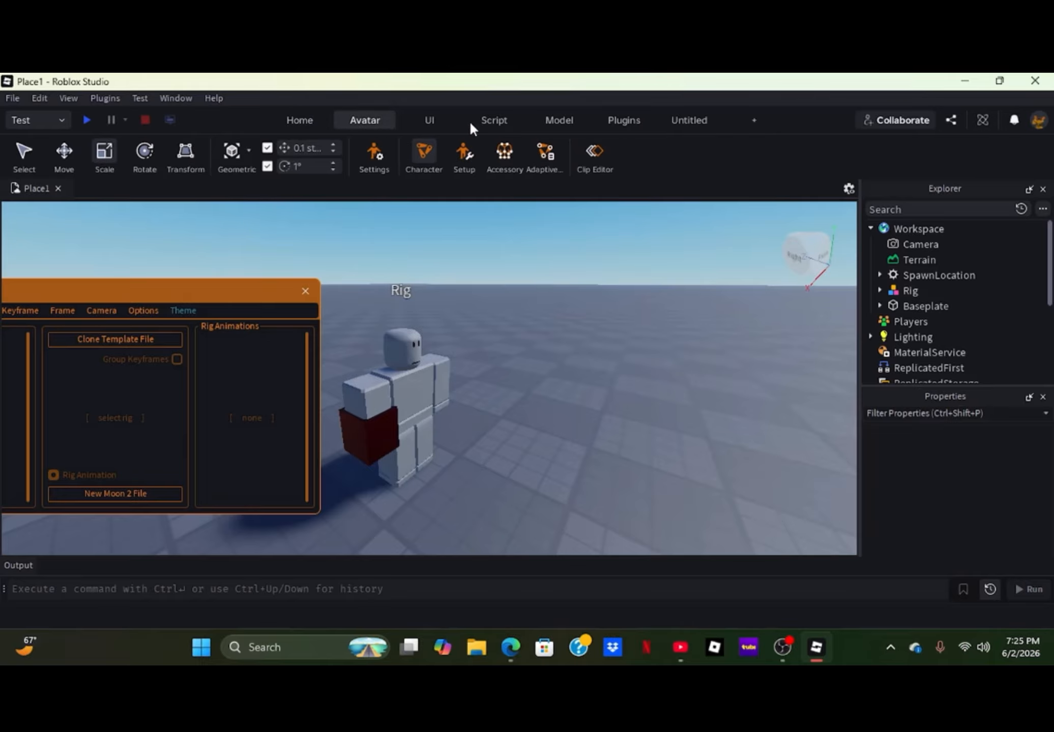
pyautogui.click(605, 127)
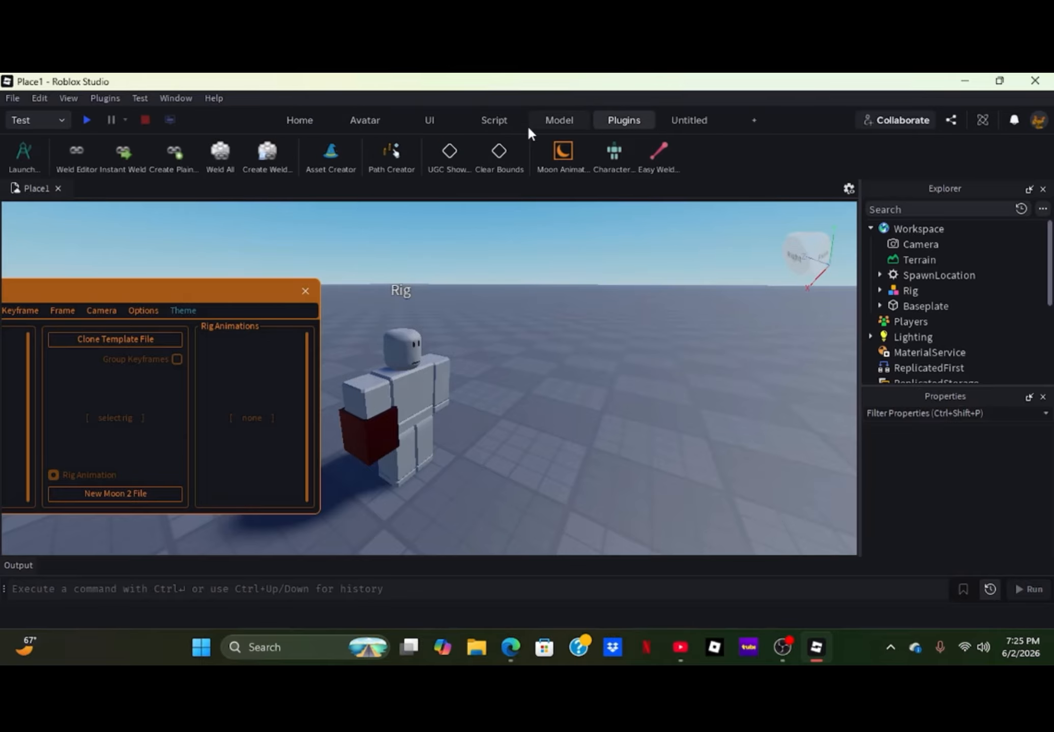
pyautogui.click(614, 153)
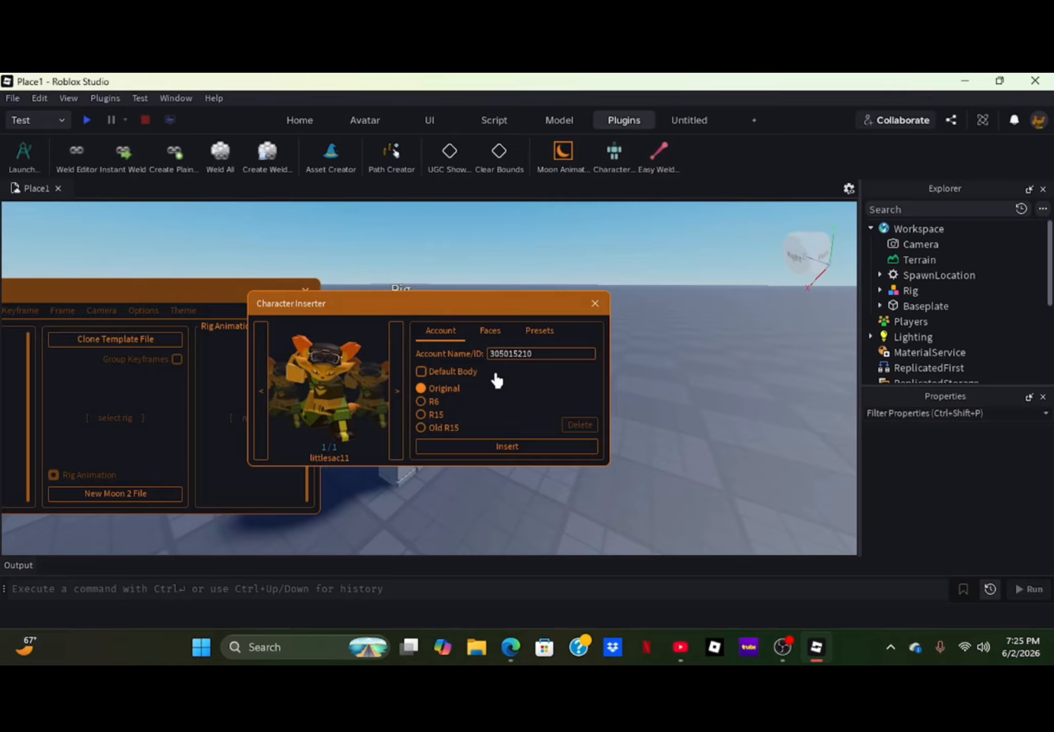
pyautogui.click(540, 331)
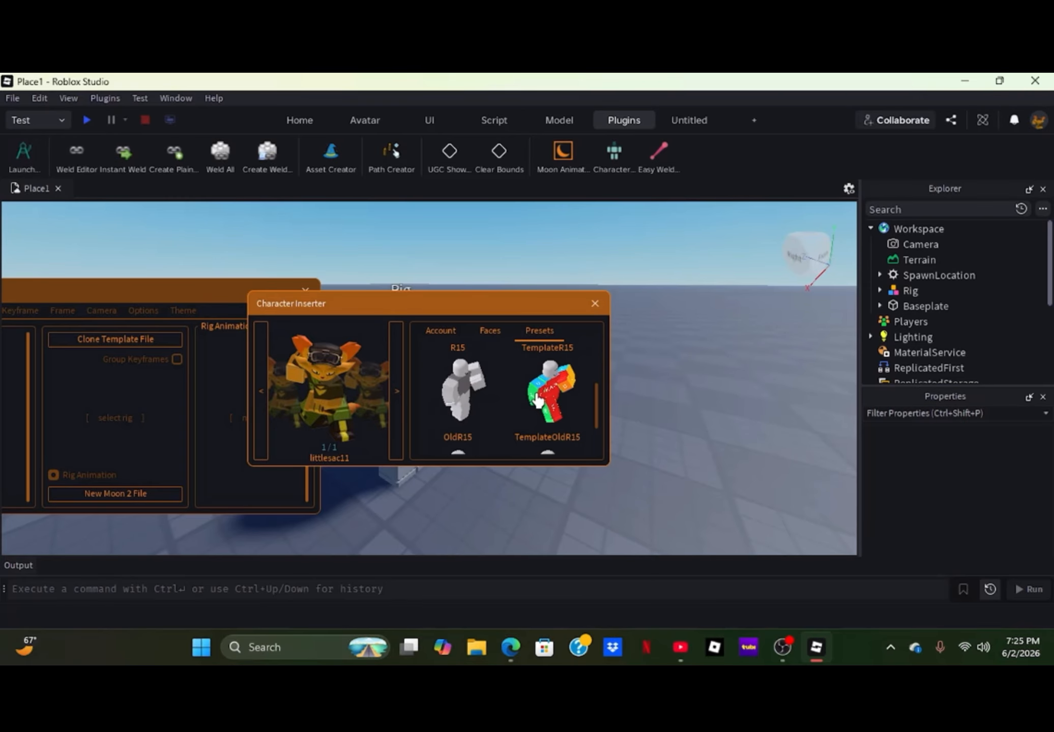
pyautogui.click(529, 379)
pyautogui.click(594, 303)
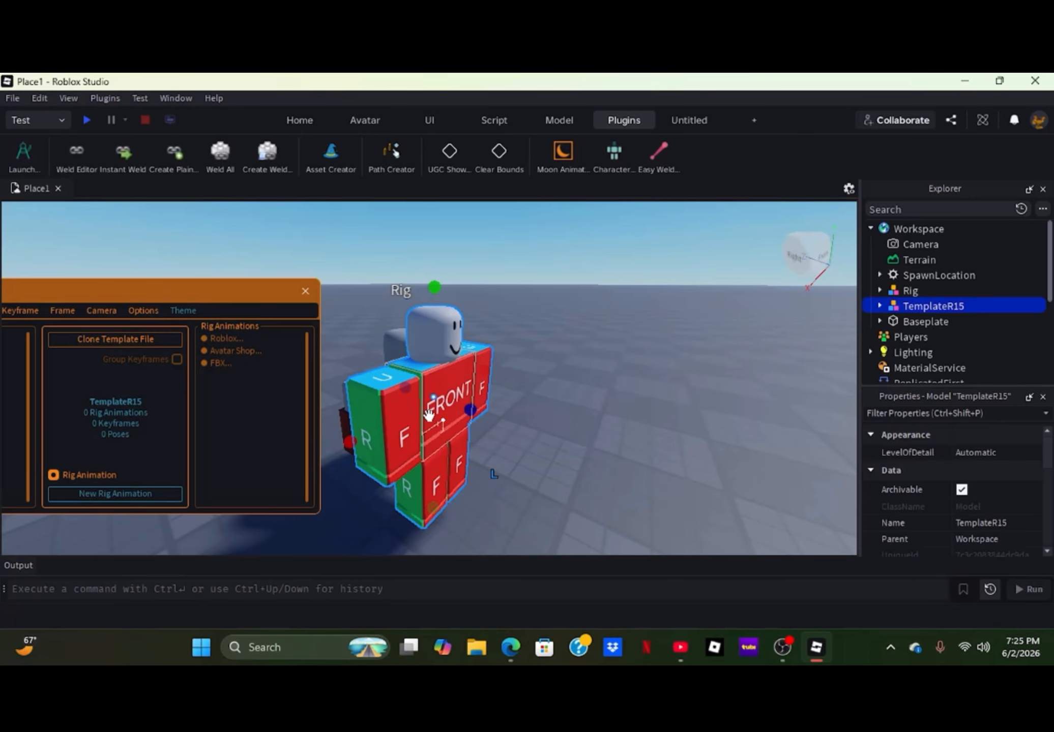
# - Move the TemplateR15 character away from the Rig to a free spot on the baseplate
pyautogui.moveTo(419, 450); pyautogui.dragTo(509, 394)
pyautogui.click(502, 452)
pyautogui.click(511, 423)
# - Move the Tool out of the Rig and make it a child of TemplateR15
pyautogui.click(363, 445)
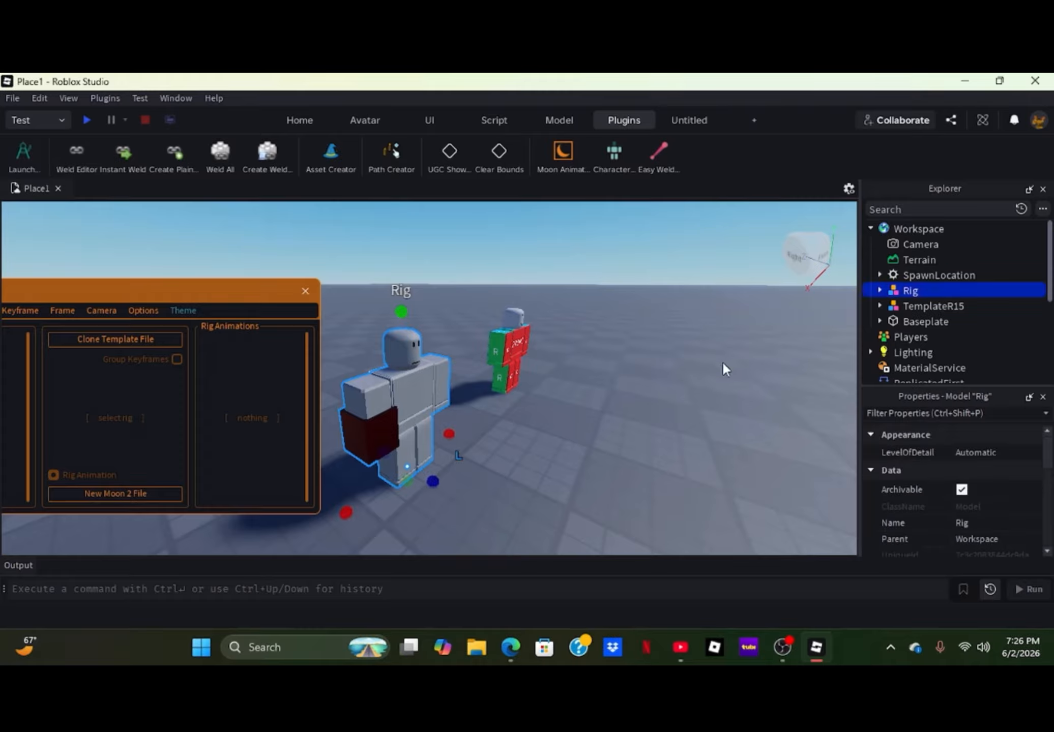
pyautogui.click(878, 292)
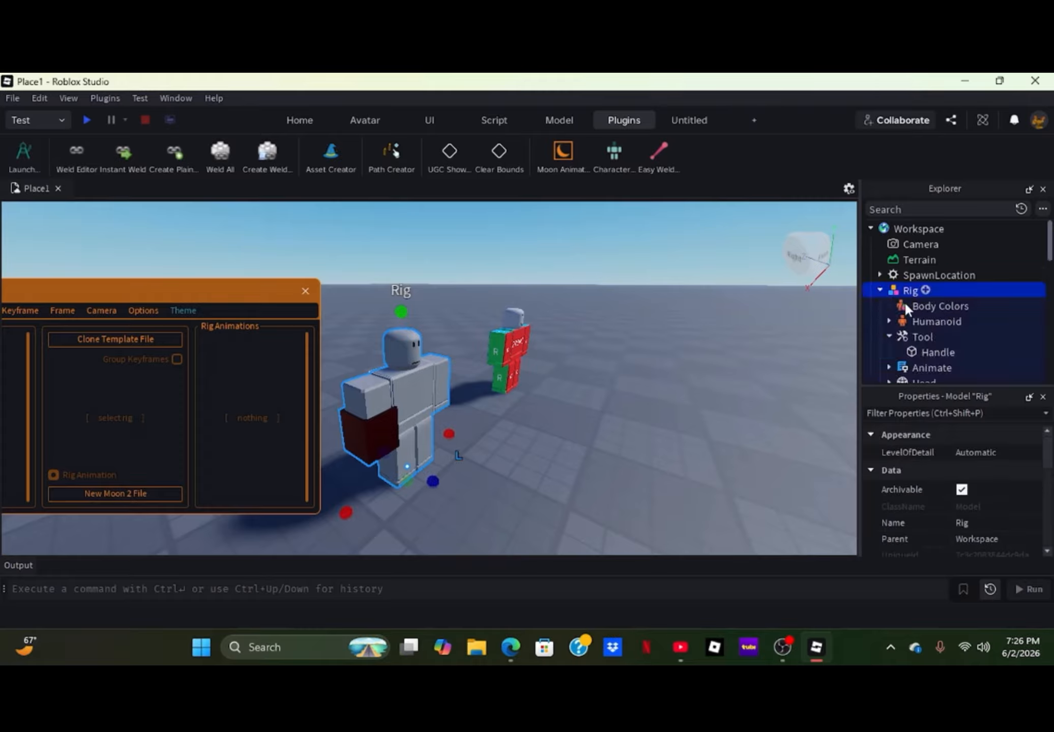
pyautogui.click(888, 337)
pyautogui.scroll(-2, 903, 305)
pyautogui.moveTo(907, 267)
pyautogui.mouseDown()
pyautogui.moveTo(911, 403)
pyautogui.moveTo(912, 202)
pyautogui.moveTo(917, 272)
pyautogui.moveTo(922, 256)
pyautogui.mouseUp()
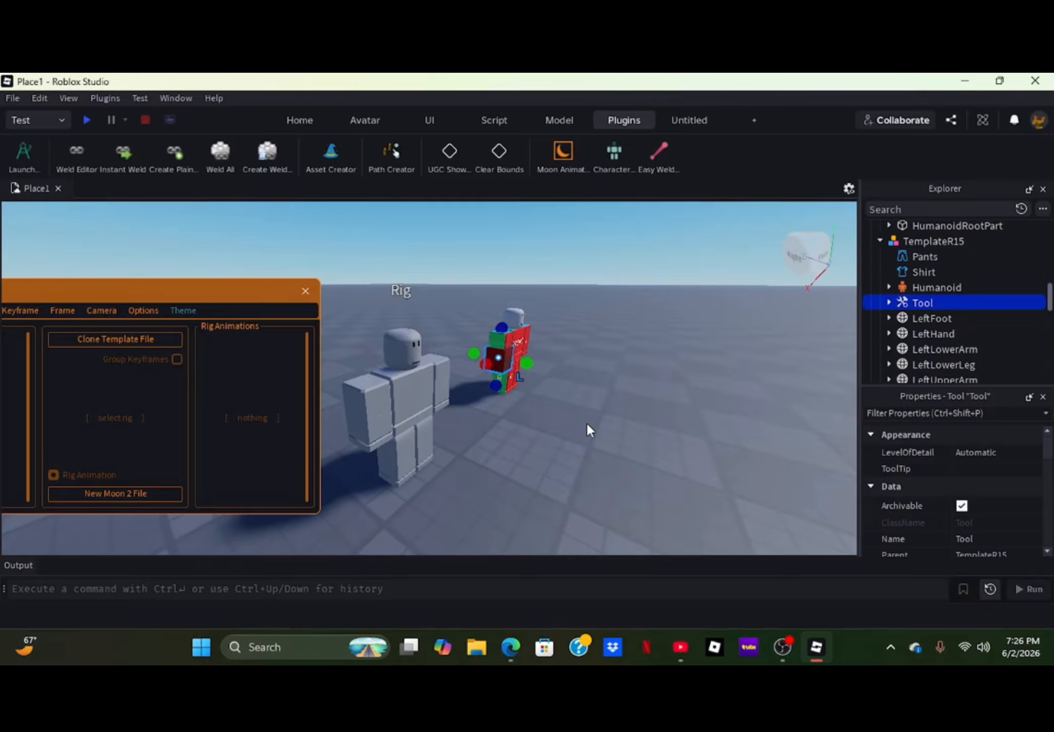
# - Move the Moon Animator window out of the way and create a new rig animation for TemplateR15
pyautogui.click(588, 424)
pyautogui.press('w')
pyautogui.moveTo(595, 415); pyautogui.dragTo(595, 414, button='right')
pyautogui.press('d')
pyautogui.press('s')
pyautogui.press('a')
pyautogui.press('w')
pyautogui.press('w')
pyautogui.moveTo(169, 288); pyautogui.dragTo(172, 194)
pyautogui.click(405, 372)
pyautogui.click(131, 409)
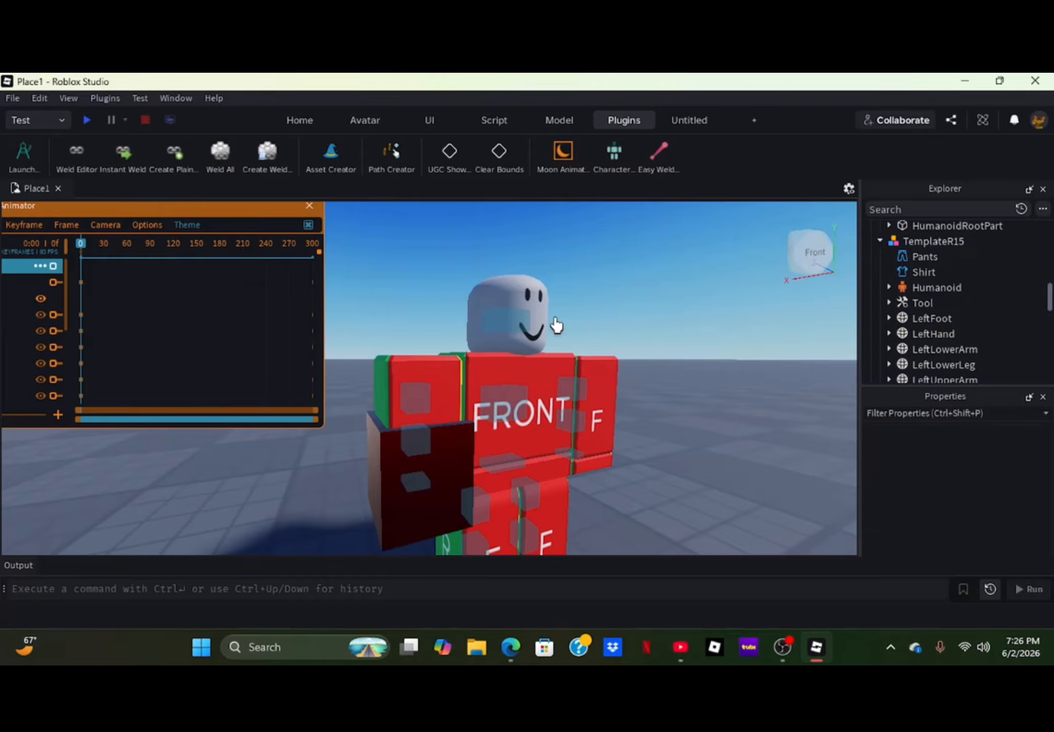
# - Rotate TemplateR15's lower torso joint sideways at frame 0 to start the punching stance
pyautogui.press('s')
pyautogui.moveTo(656, 433); pyautogui.dragTo(656, 433, button='right')
pyautogui.press('w')
pyautogui.scroll(2, 409, 374)
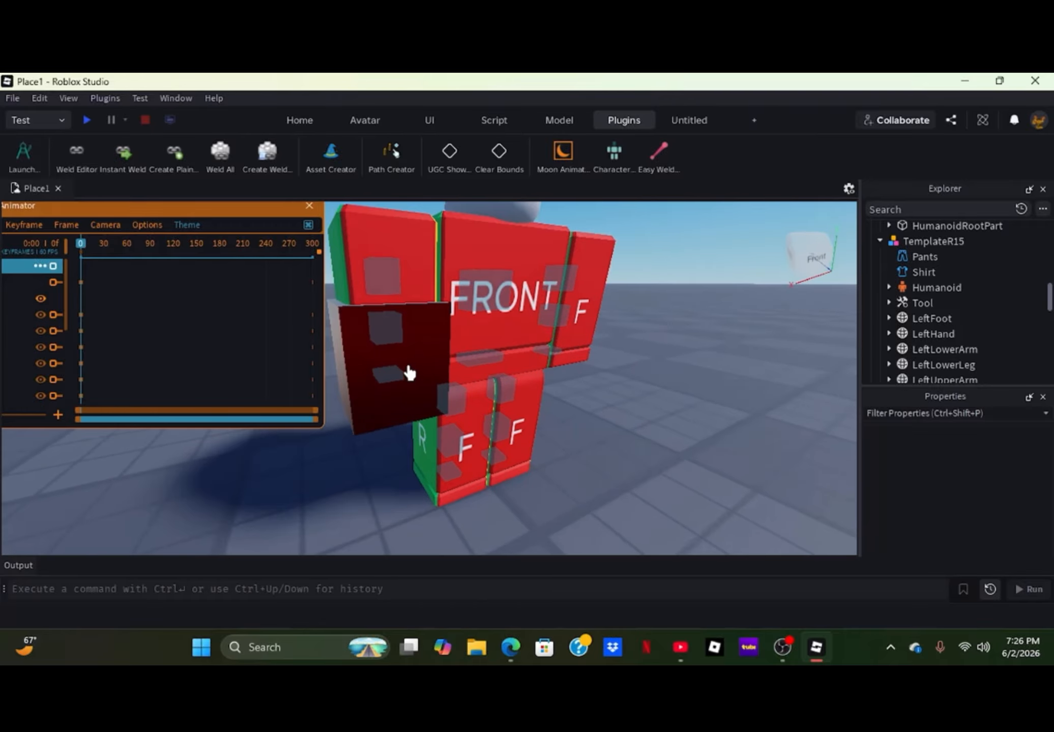
pyautogui.click(468, 363)
pyautogui.moveTo(400, 384); pyautogui.dragTo(435, 405)
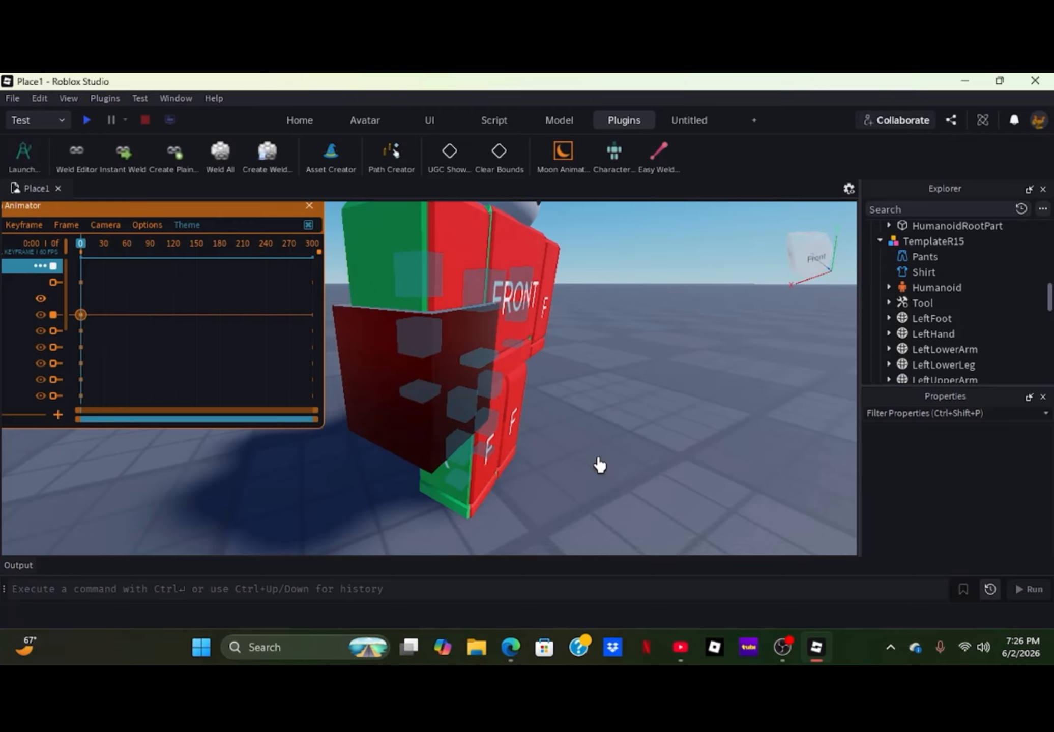
pyautogui.scroll(-4, 590, 457)
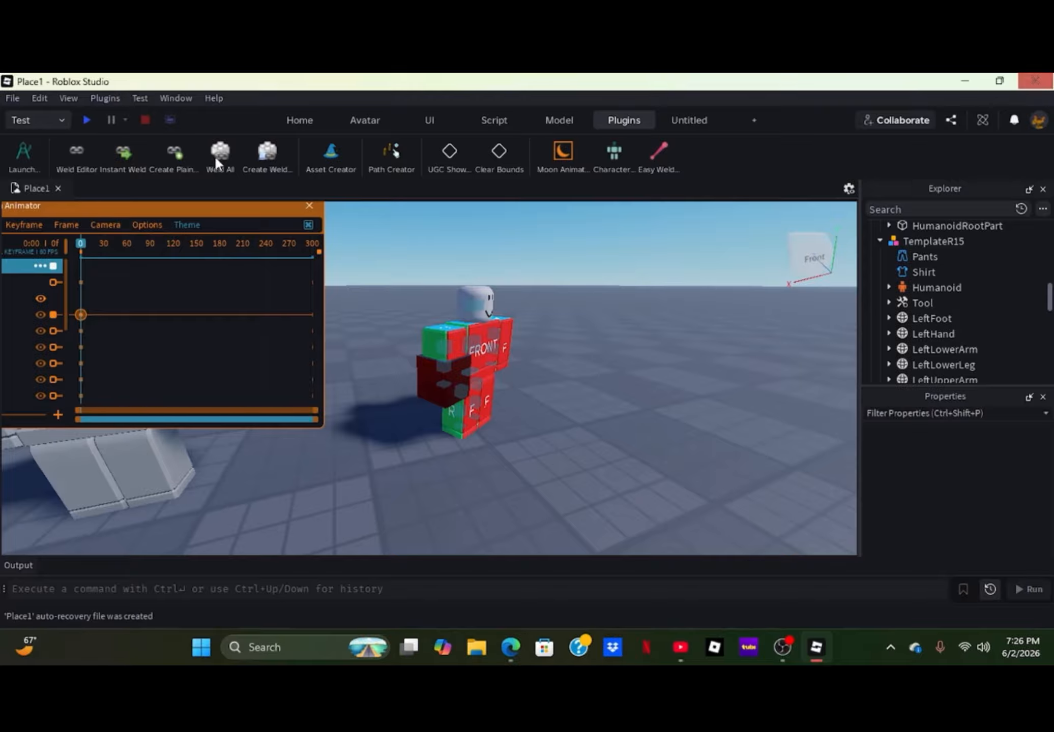
# - Adjust the lower torso's turn and tilt the body at frame 0, working from the character's left side
pyautogui.moveTo(609, 400); pyautogui.dragTo(609, 400, button='right')
pyautogui.press('w')
pyautogui.press('w')
pyautogui.press('s')
pyautogui.press('w')
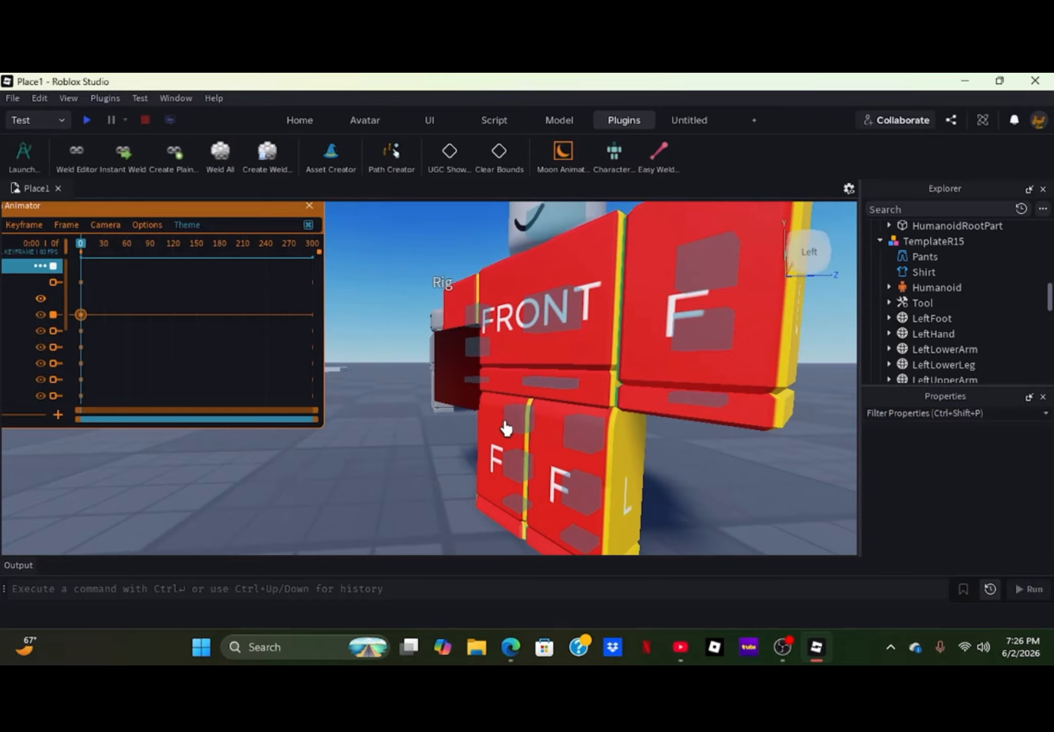
pyautogui.click(551, 385)
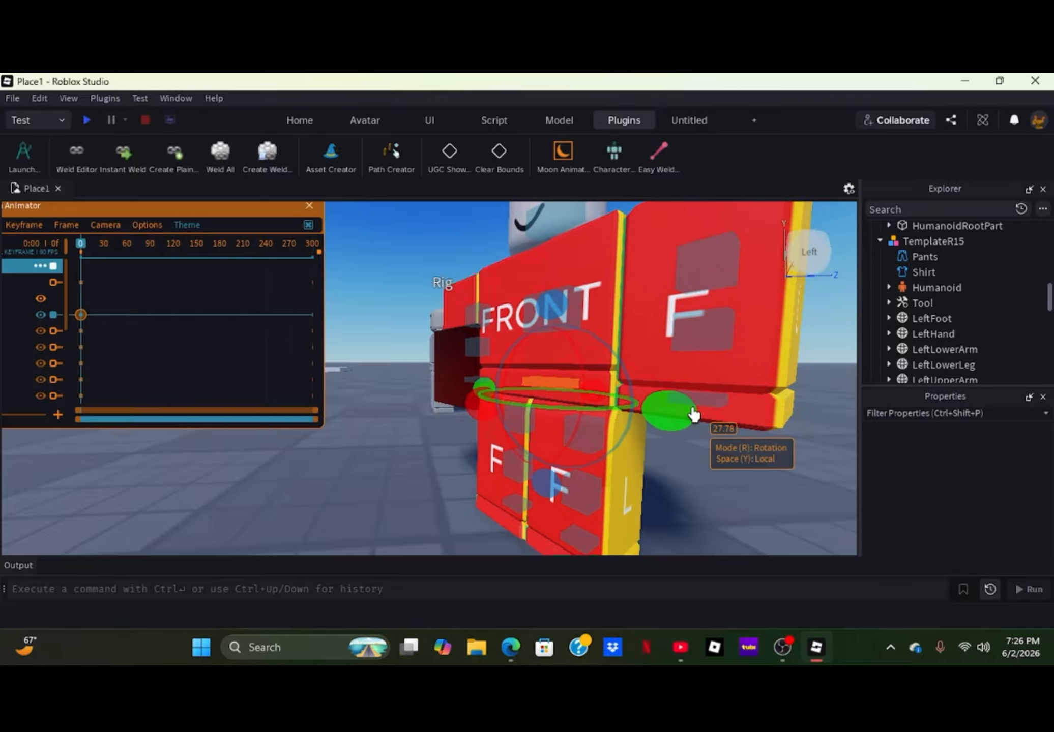
pyautogui.moveTo(692, 408); pyautogui.dragTo(706, 410)
pyautogui.click(519, 421)
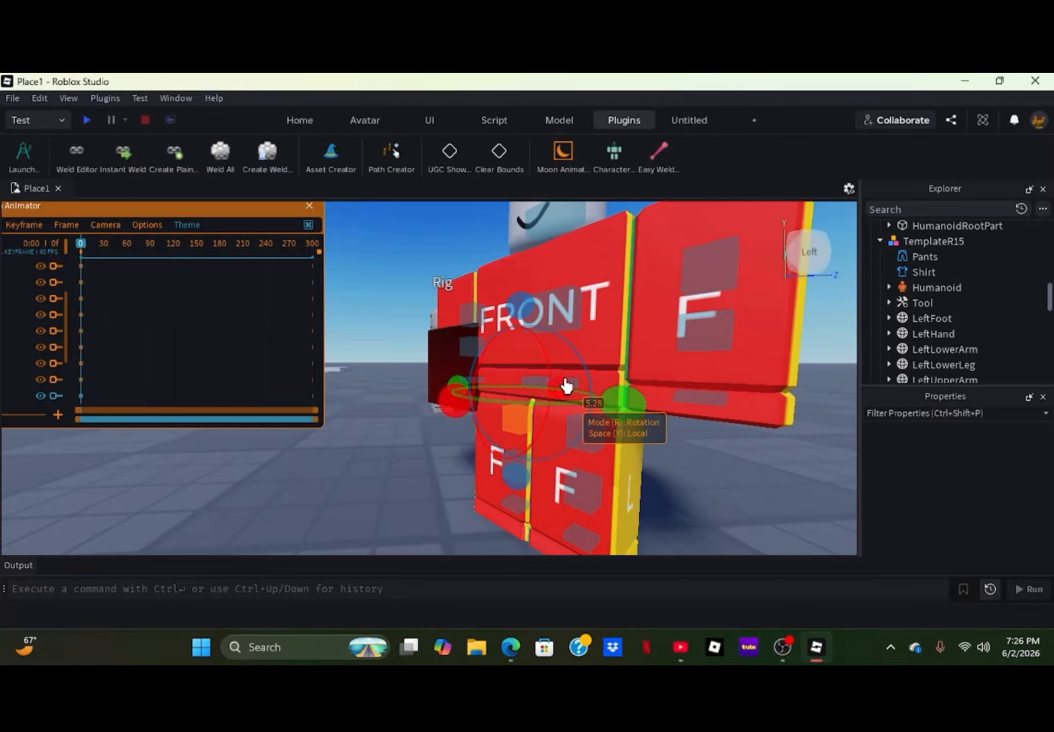
pyautogui.click(535, 387)
pyautogui.moveTo(501, 415); pyautogui.dragTo(498, 438)
pyautogui.click(459, 500)
# - Rotate the right upper leg outward and away from the body at frame 0
pyautogui.click(529, 428)
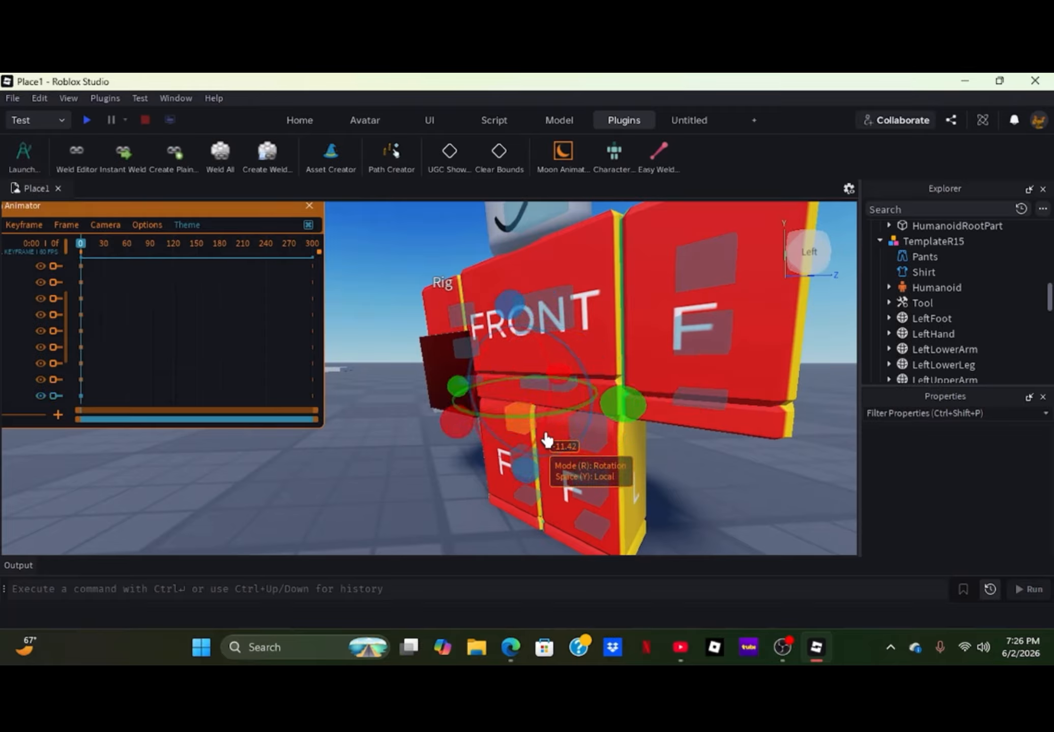
pyautogui.click(642, 425)
pyautogui.click(527, 429)
pyautogui.moveTo(618, 418); pyautogui.dragTo(562, 450)
pyautogui.click(445, 498)
pyautogui.click(520, 432)
pyautogui.click(454, 426)
pyautogui.click(522, 431)
pyautogui.moveTo(444, 415); pyautogui.dragTo(414, 365)
# - Bend the right lower leg at the knee so the foot points down at frame 0
pyautogui.click(499, 463)
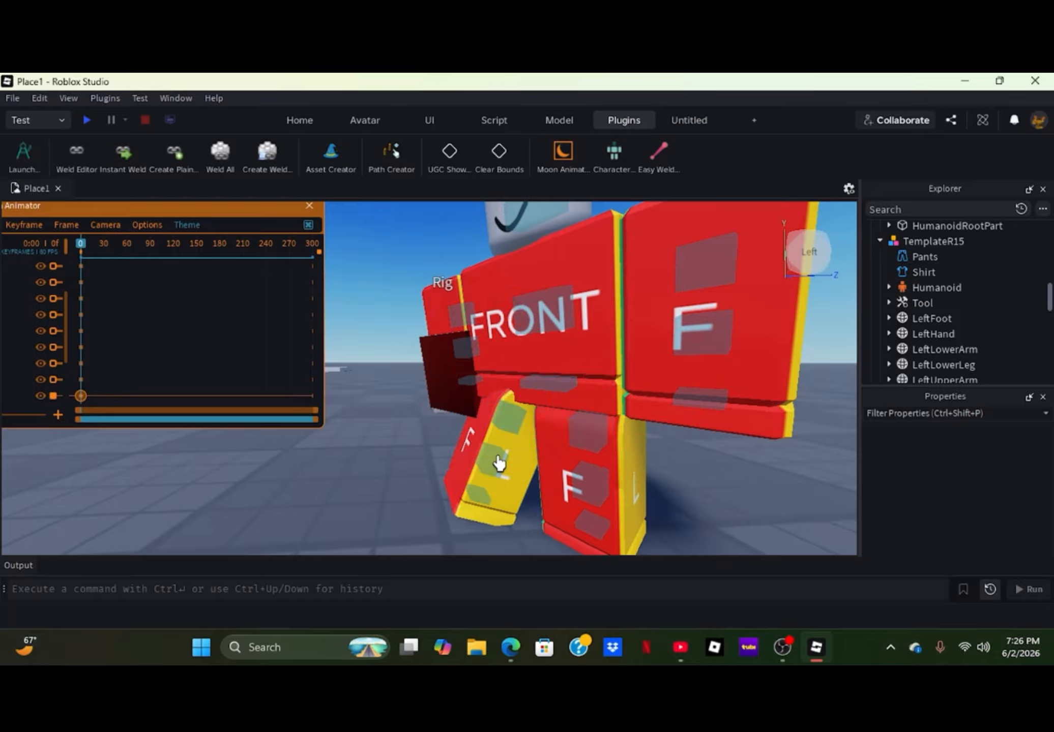
pyautogui.moveTo(416, 425); pyautogui.dragTo(409, 453)
pyautogui.click(386, 481)
# - Turn the left upper leg and swing it outward at frame 0 to widen the stance
pyautogui.click(506, 396)
pyautogui.click(513, 410)
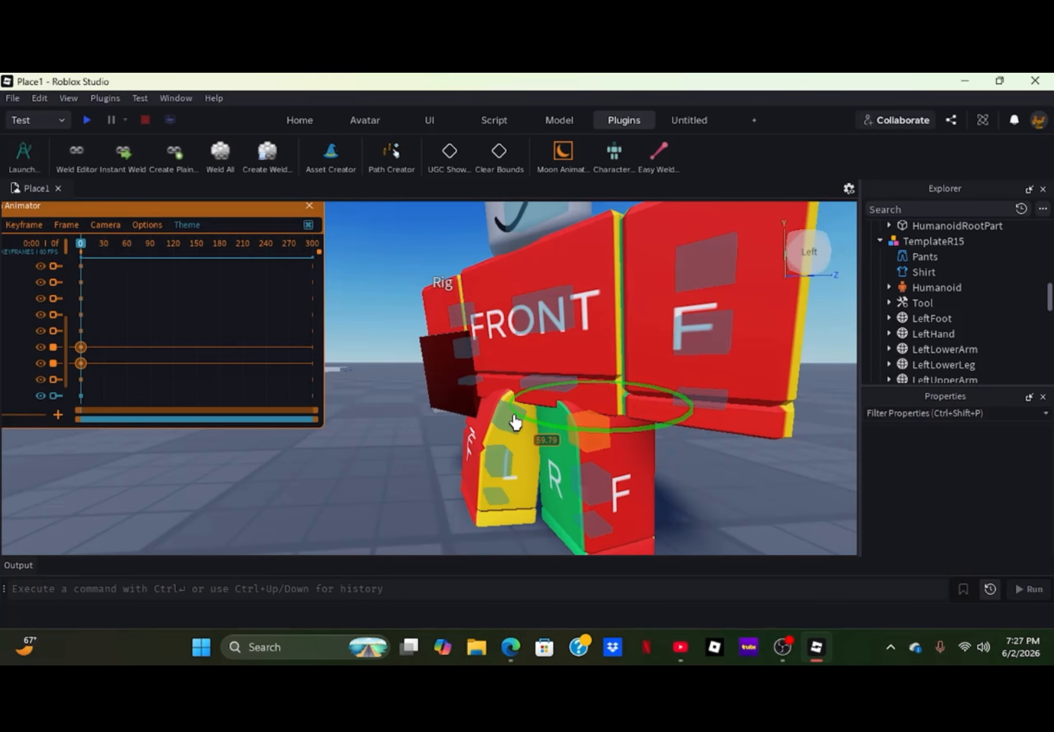
pyautogui.moveTo(588, 301); pyautogui.dragTo(533, 318)
pyautogui.click(451, 408)
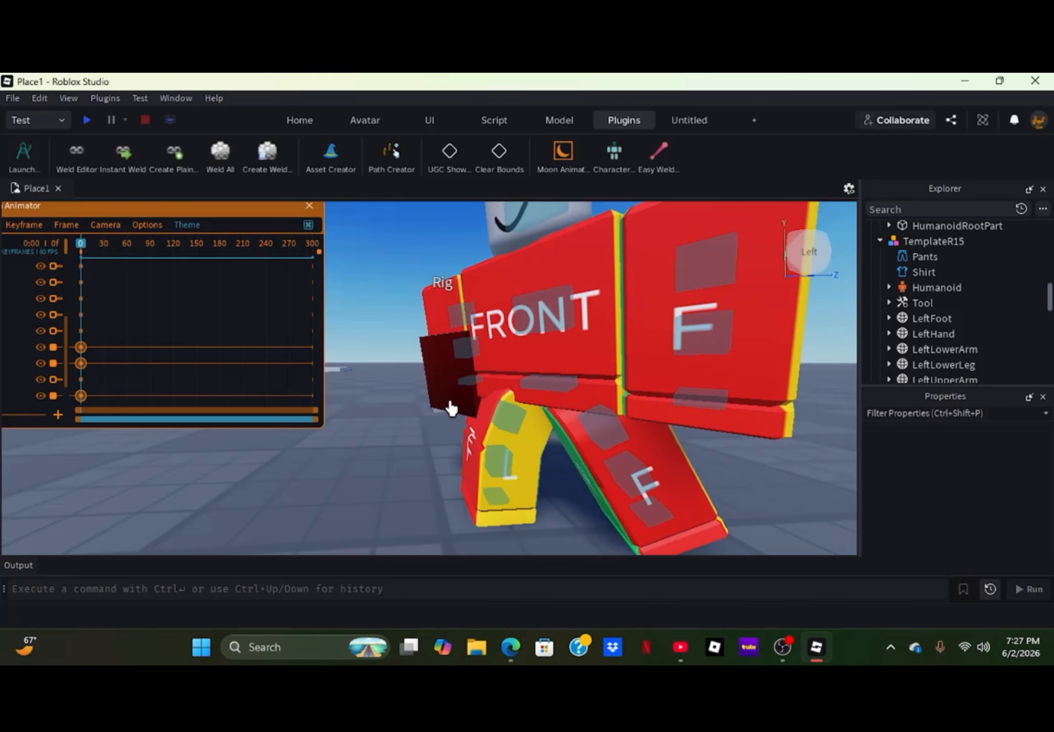
# - Turn and swing the left upper leg at frame 0 to refine the wide stance
pyautogui.scroll(-5, 464, 400)
pyautogui.scroll(5, 462, 398)
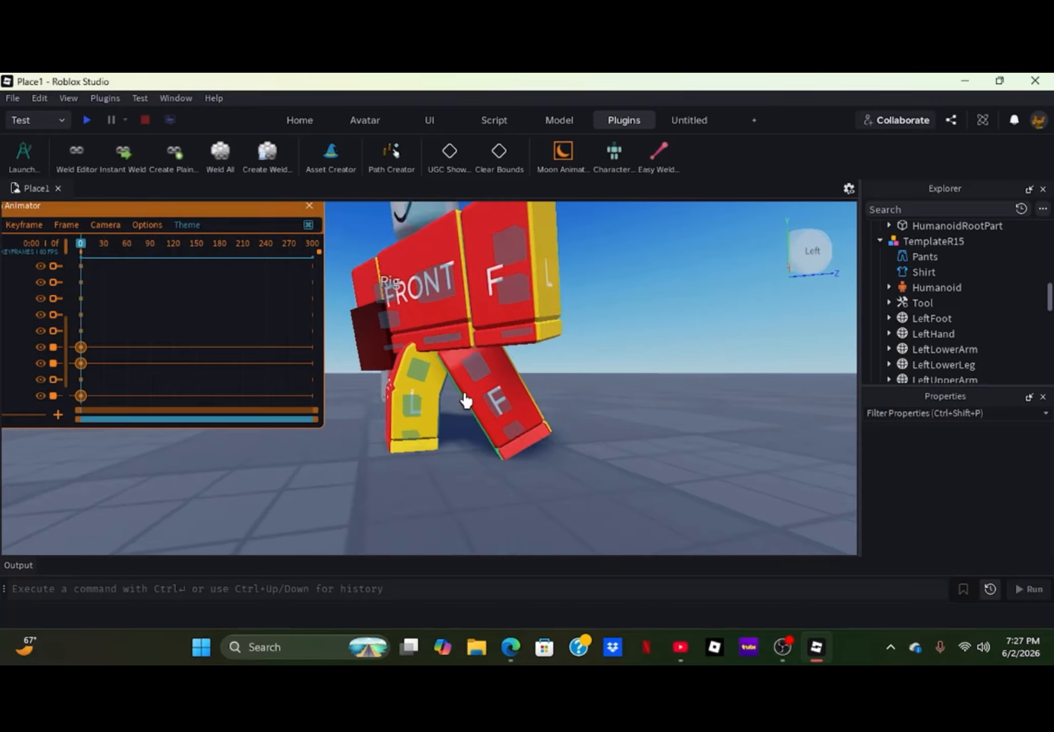
pyautogui.click(509, 375)
pyautogui.scroll(2, 546, 345)
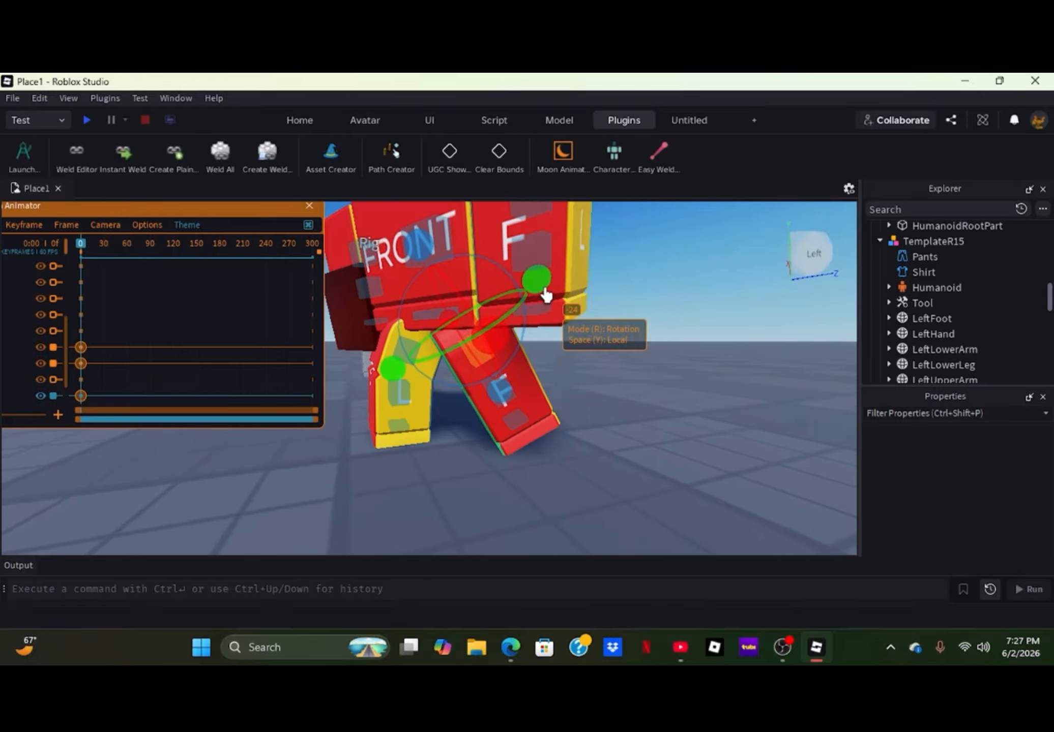
pyautogui.moveTo(546, 292); pyautogui.dragTo(543, 308)
pyautogui.click(541, 364)
pyautogui.click(489, 395)
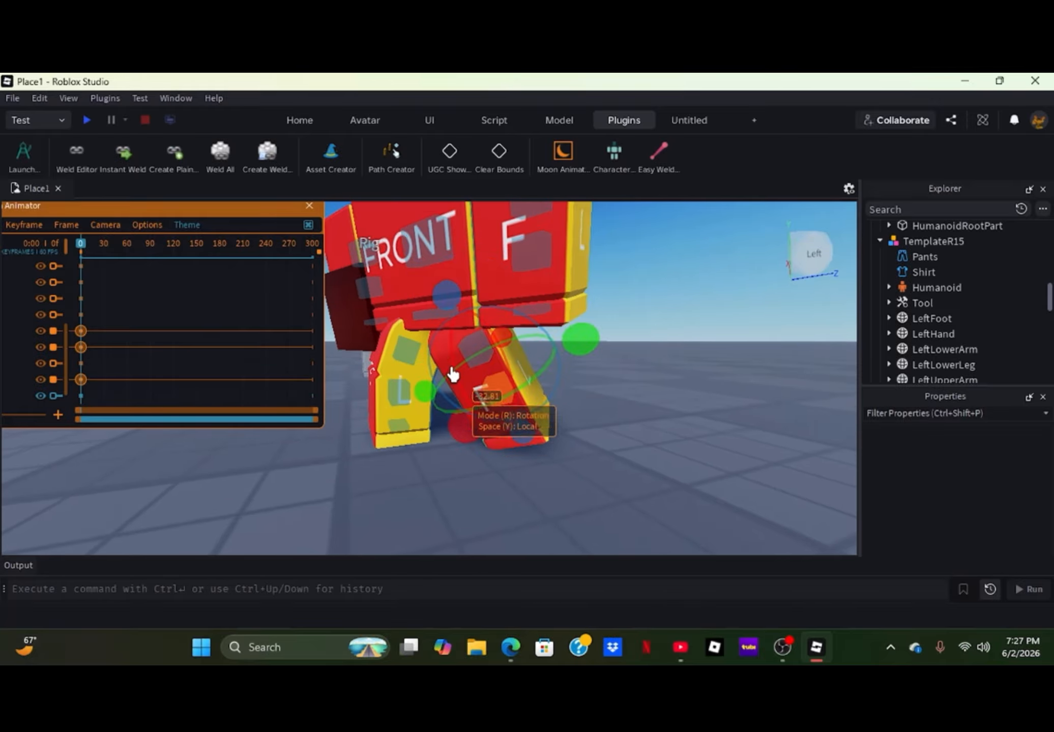
pyautogui.click(467, 362)
pyautogui.moveTo(436, 373); pyautogui.dragTo(427, 369)
pyautogui.click(475, 407)
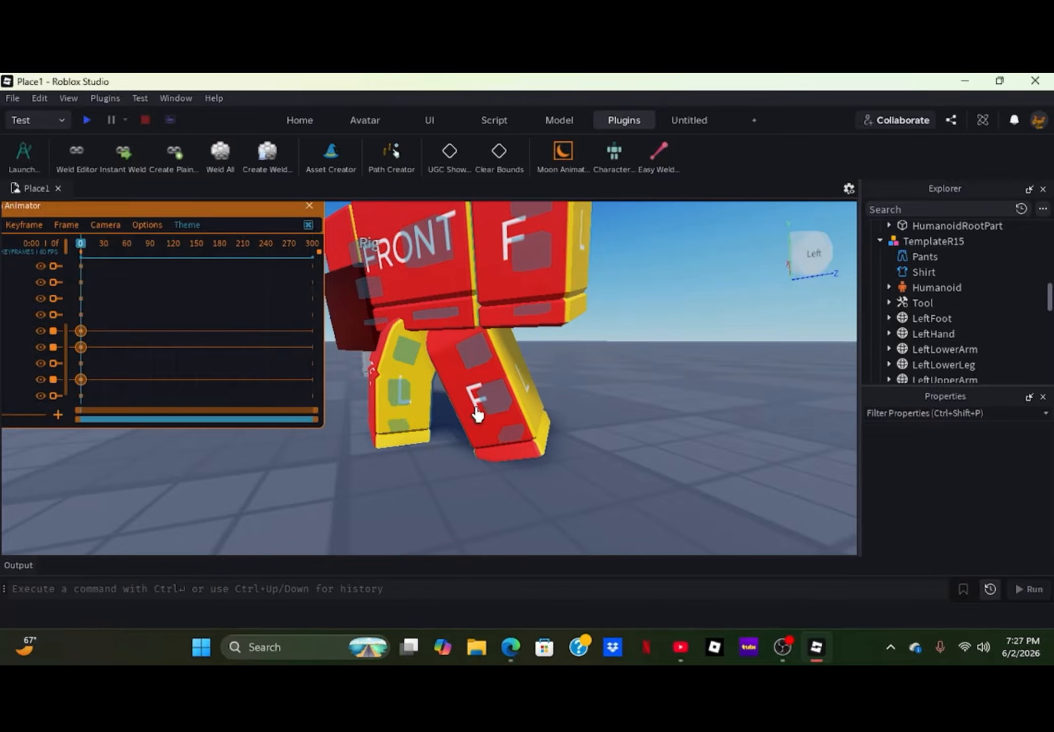
# - Rotate the left lower leg slightly at the knee at frame 0
pyautogui.click(494, 404)
pyautogui.moveTo(458, 419); pyautogui.dragTo(464, 437)
pyautogui.click(501, 436)
# - Rotate the left foot at frame 0 until its sole sits flat on the ground
pyautogui.click(518, 432)
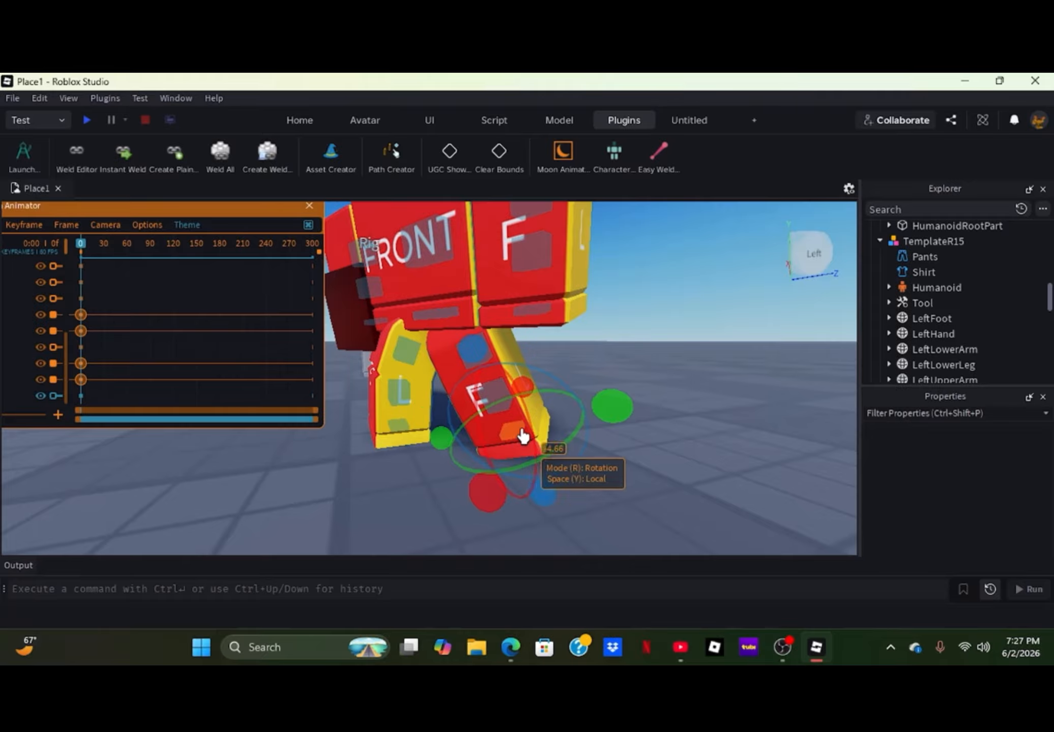
pyautogui.moveTo(476, 347); pyautogui.dragTo(509, 345)
pyautogui.click(553, 357)
pyautogui.scroll(-5, 542, 379)
pyautogui.moveTo(542, 378); pyautogui.dragTo(534, 384, button='right')
pyautogui.scroll(4, 534, 384)
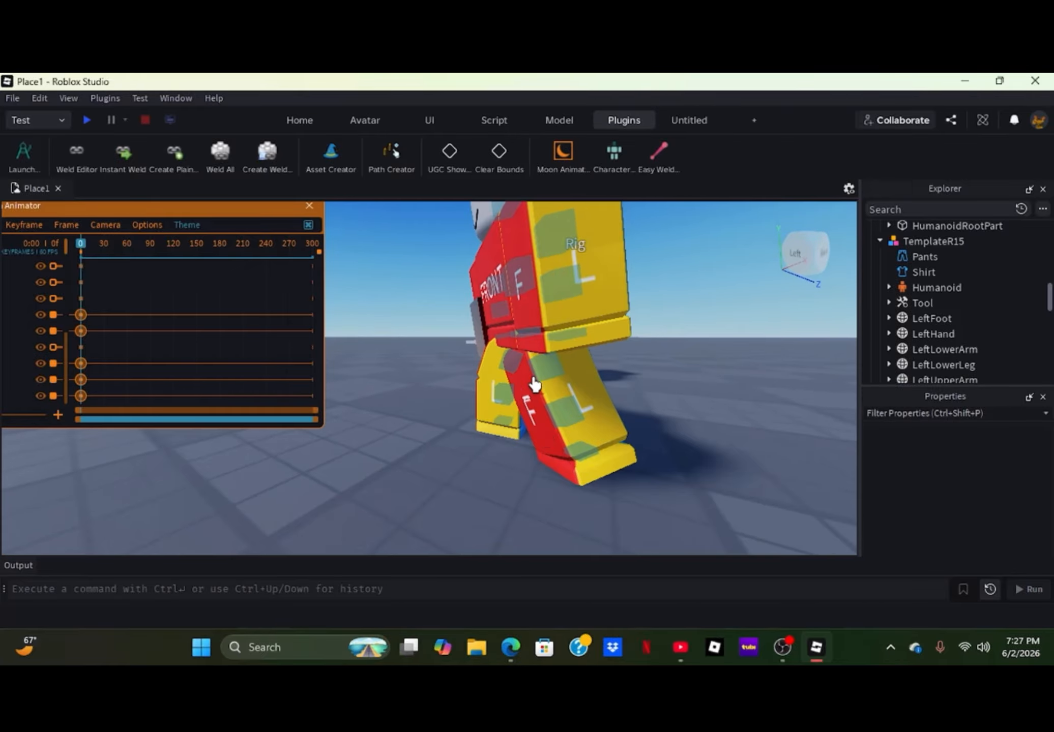
pyautogui.click(577, 472)
pyautogui.moveTo(502, 483); pyautogui.dragTo(494, 476)
pyautogui.click(513, 472)
# - Try to rotate the right upper leg at frame 0 from the character's left side
pyautogui.scroll(-2, 510, 441)
pyautogui.moveTo(510, 440); pyautogui.dragTo(562, 440, button='right')
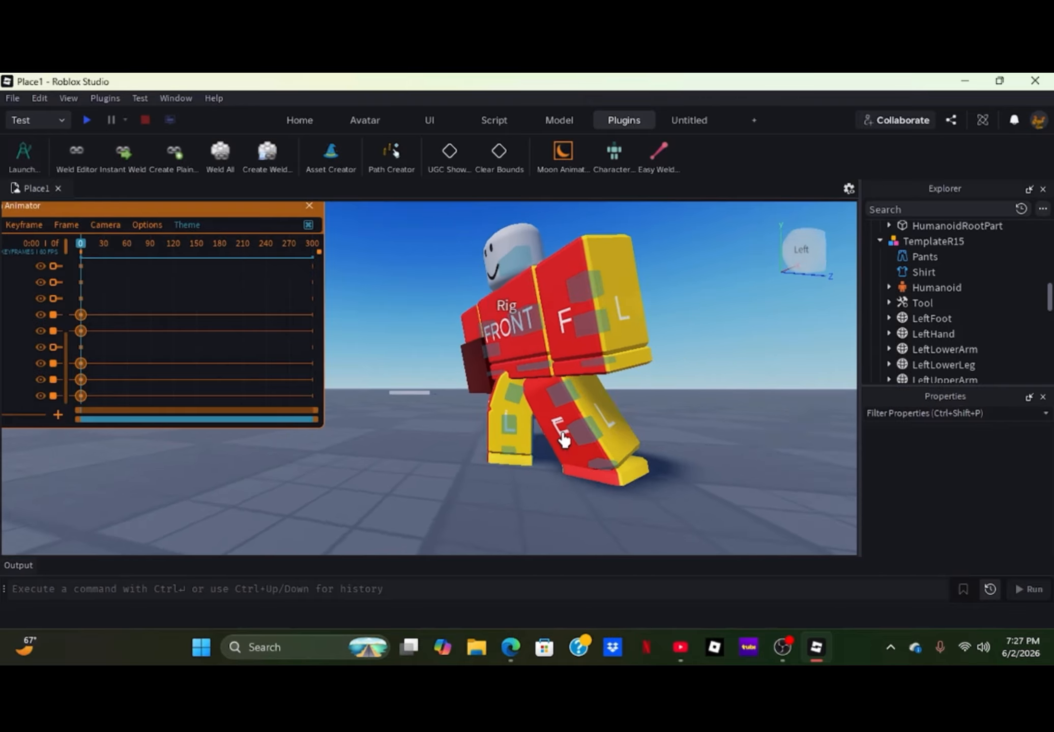
pyautogui.scroll(5, 561, 440)
pyautogui.scroll(-4, 560, 440)
pyautogui.scroll(-2, 586, 450)
pyautogui.click(487, 407)
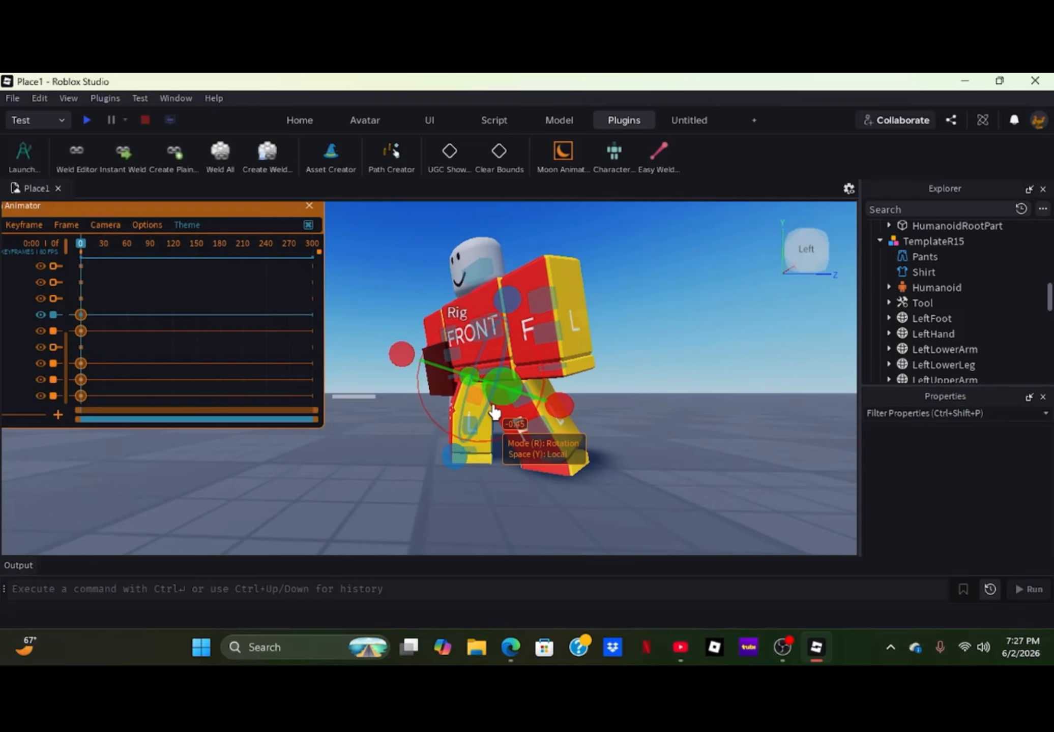
pyautogui.moveTo(565, 409); pyautogui.dragTo(545, 430)
pyautogui.click(523, 476)
pyautogui.click(459, 427)
pyautogui.click(533, 462)
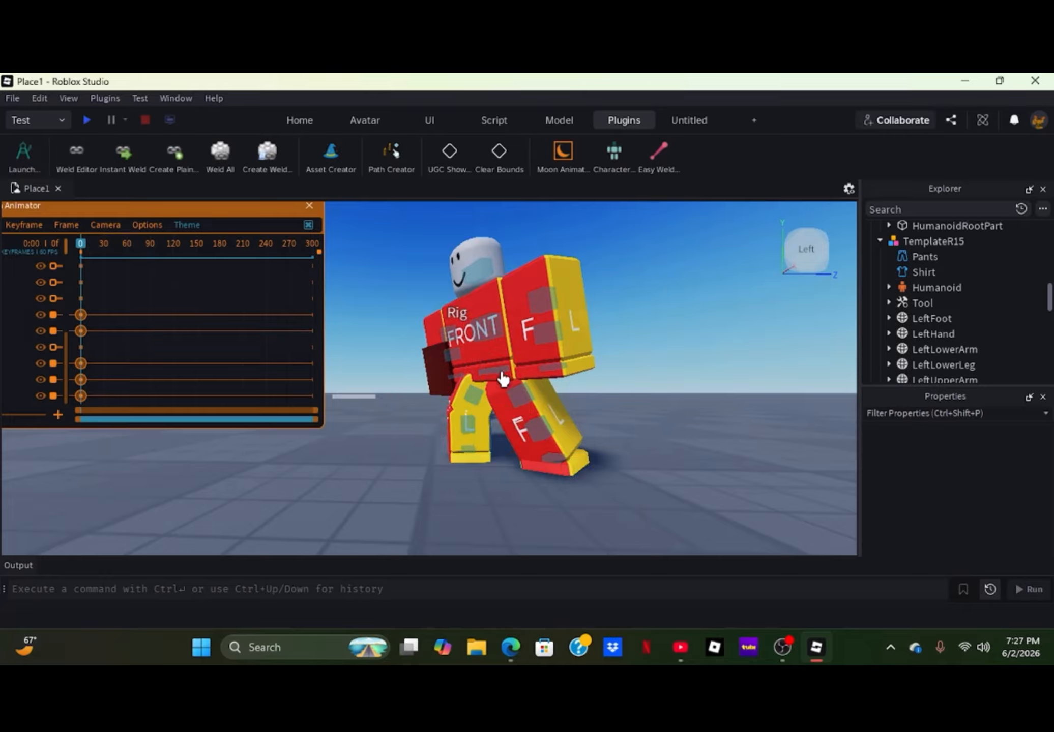
# - Move the lower torso down slightly at frame 0 to lower the body into the stance
pyautogui.click(502, 375)
pyautogui.press('r')
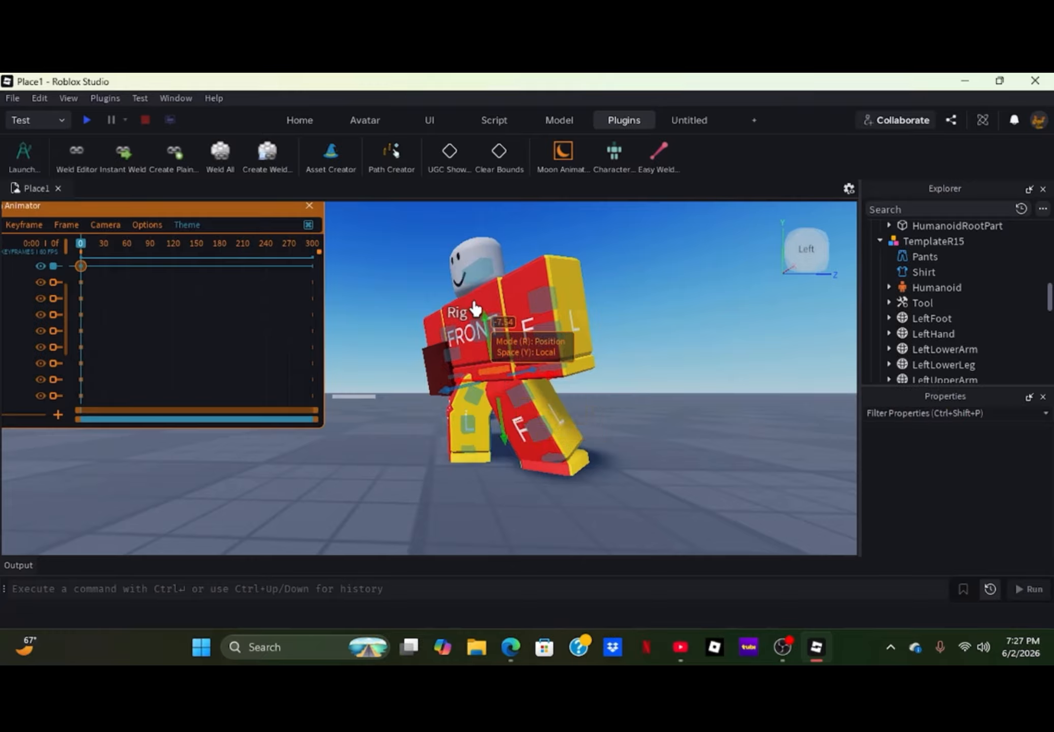
pyautogui.moveTo(498, 328); pyautogui.dragTo(497, 335)
pyautogui.click(518, 434)
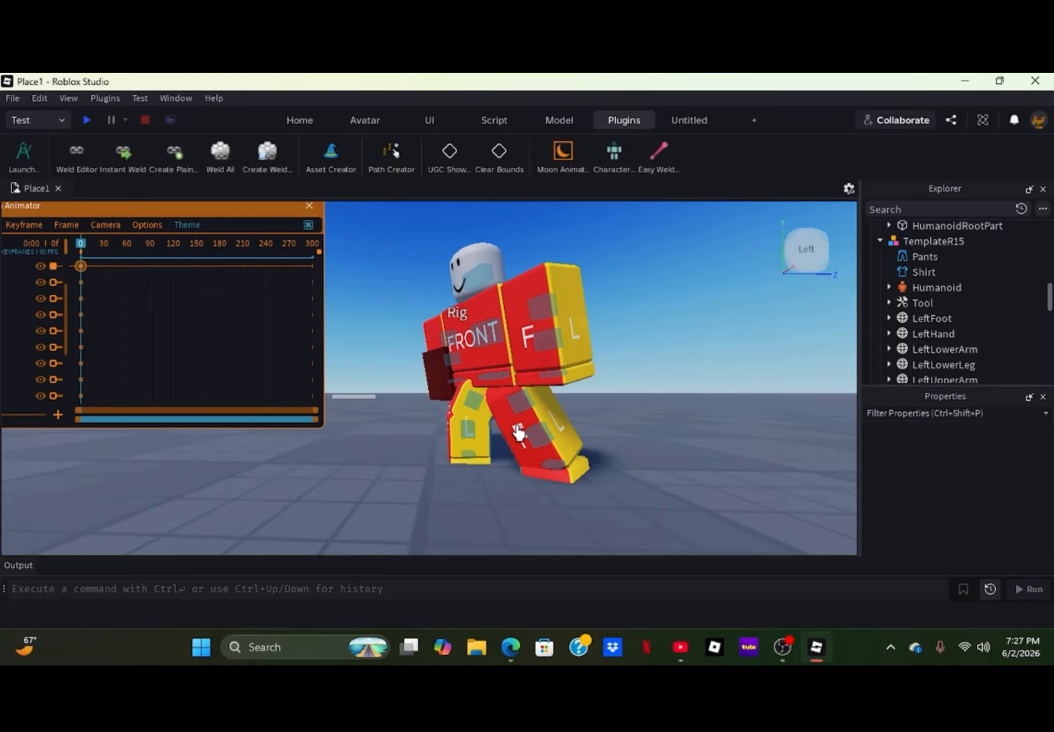
# - Rotate the right upper leg forward at frame 0 and level the right foot with the ground
pyautogui.click(470, 409)
pyautogui.press('r')
pyautogui.moveTo(557, 417)
pyautogui.mouseDown()
pyautogui.moveTo(582, 426)
pyautogui.moveTo(559, 439)
pyautogui.mouseUp()
pyautogui.click(515, 472)
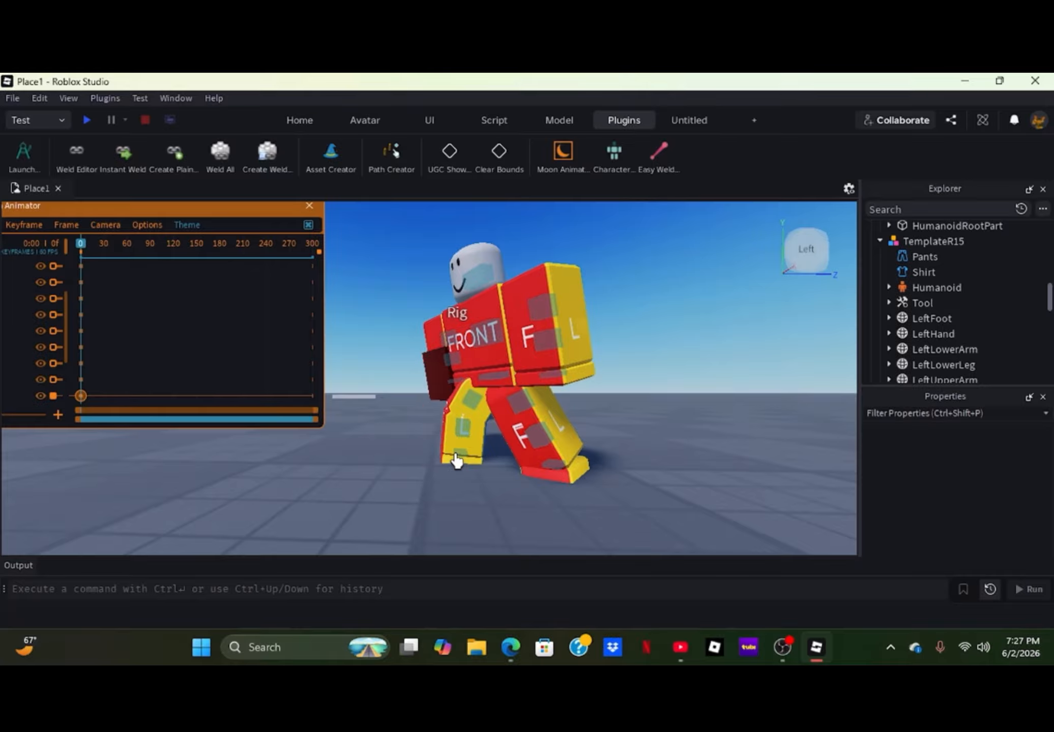
pyautogui.click(456, 460)
pyautogui.moveTo(373, 454); pyautogui.dragTo(371, 472)
pyautogui.click(371, 472)
# - Adjust the rotation of the left lower leg at frame 0, working from behind the character
pyautogui.moveTo(656, 494); pyautogui.dragTo(628, 485, button='right')
pyautogui.press('s')
pyautogui.press('w')
pyautogui.press('d')
pyautogui.press('w')
pyautogui.click(447, 421)
pyautogui.moveTo(454, 440); pyautogui.dragTo(461, 442, button='right')
pyautogui.press('a')
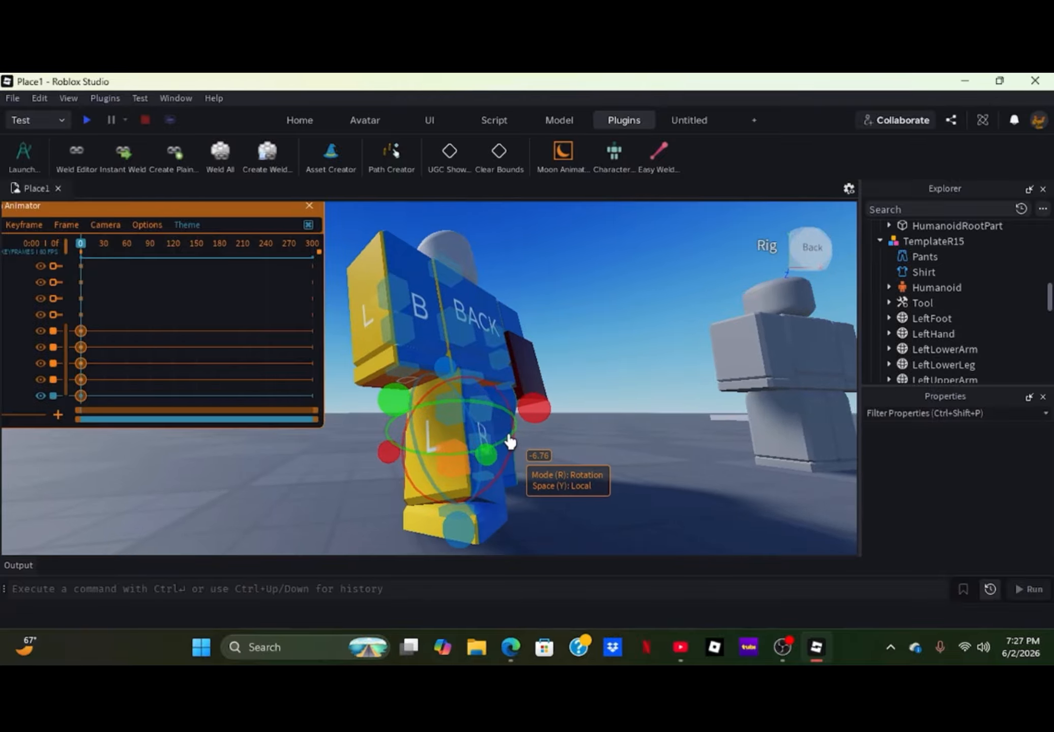
pyautogui.click(574, 522)
# - Turn the upper torso slightly at frame 0, working from the character's front
pyautogui.press('w')
pyautogui.moveTo(575, 478); pyautogui.dragTo(576, 478, button='right')
pyautogui.press('a')
pyautogui.press('w')
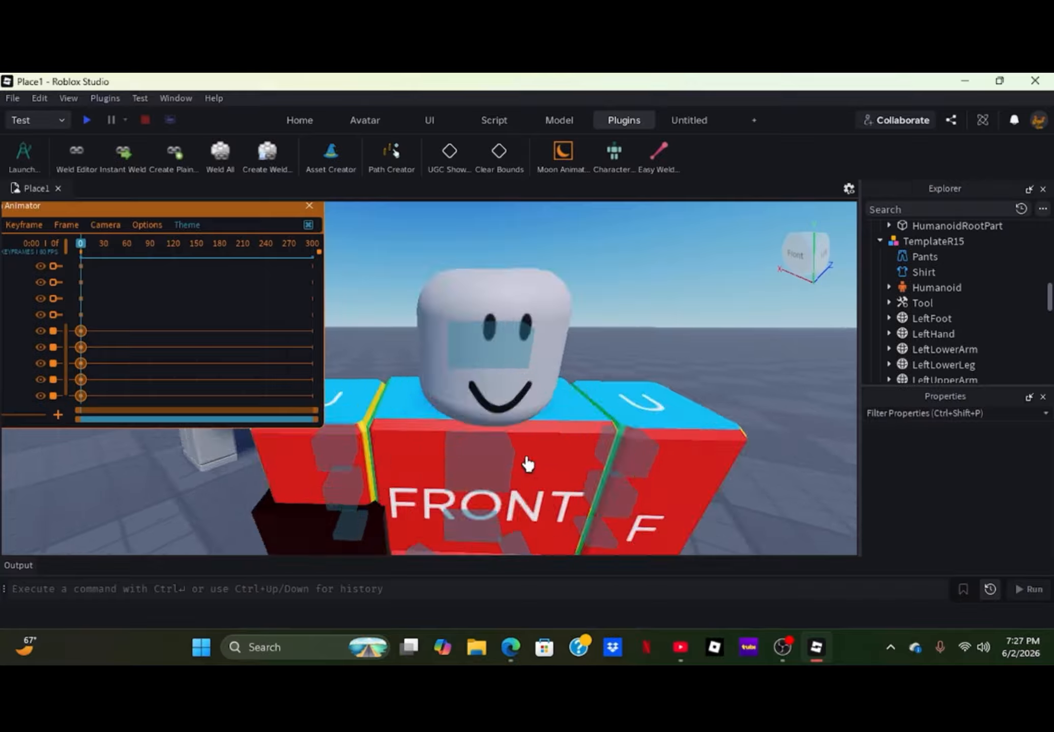
pyautogui.press('s')
pyautogui.moveTo(437, 468); pyautogui.dragTo(439, 467, button='right')
pyautogui.click(450, 411)
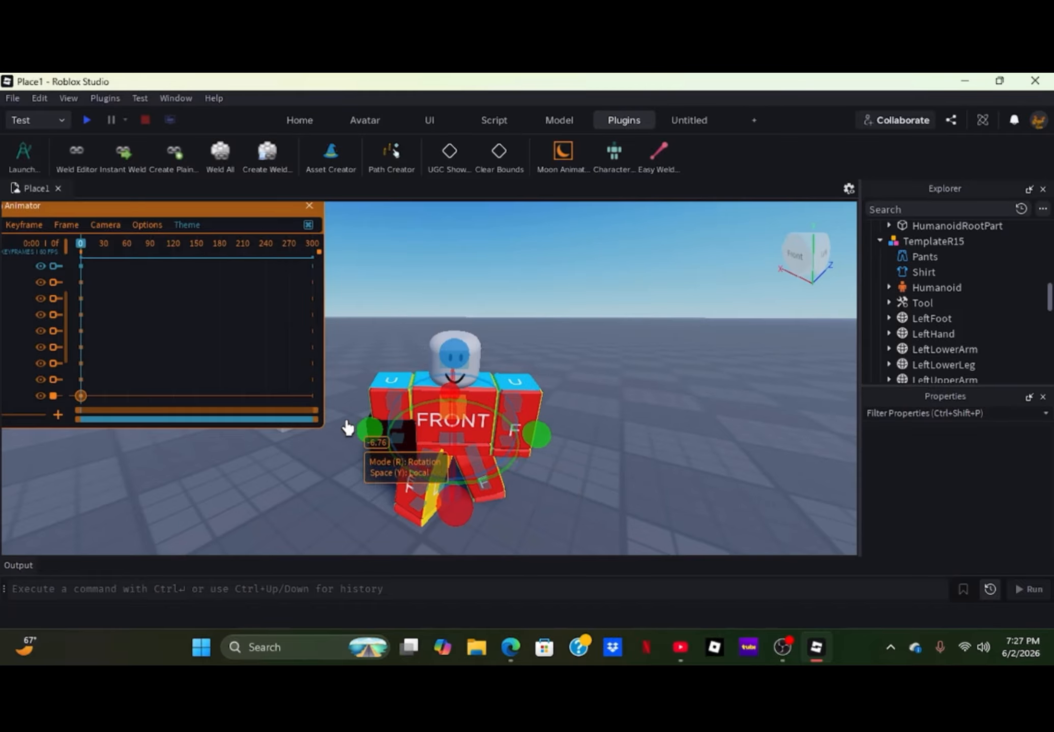
pyautogui.moveTo(372, 444); pyautogui.dragTo(365, 449)
pyautogui.click(359, 459)
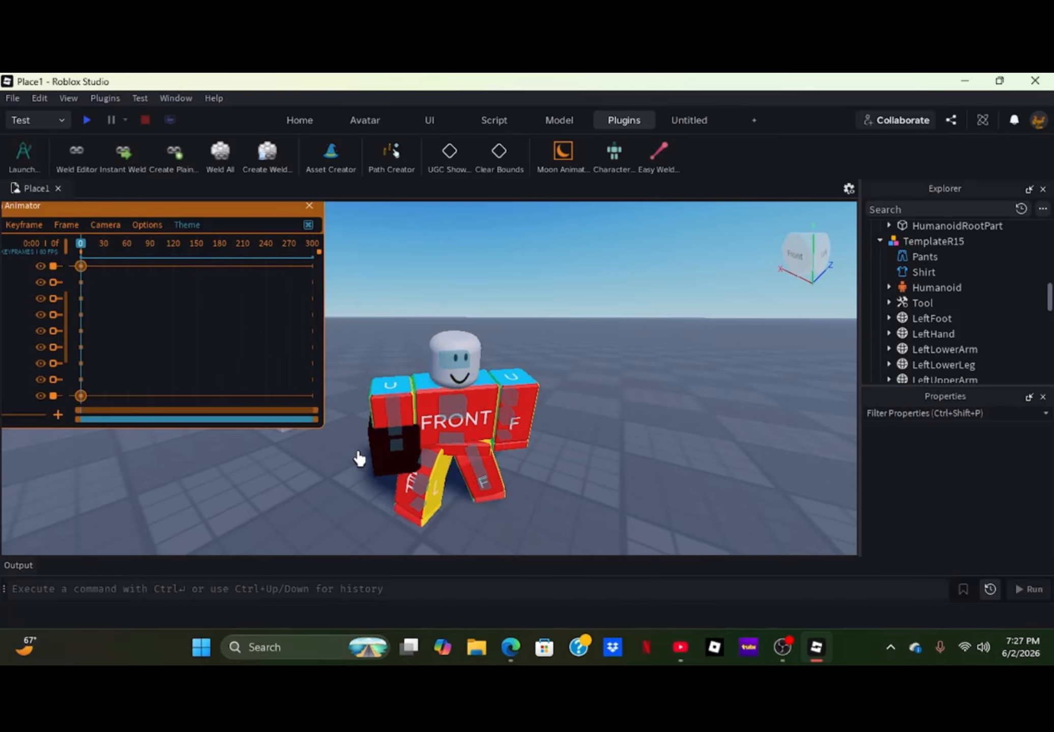
# - Rotate the right upper arm inward and bend the right lower arm at the elbow at frame 0
pyautogui.click(400, 411)
pyautogui.moveTo(495, 399); pyautogui.dragTo(486, 363)
pyautogui.click(486, 363)
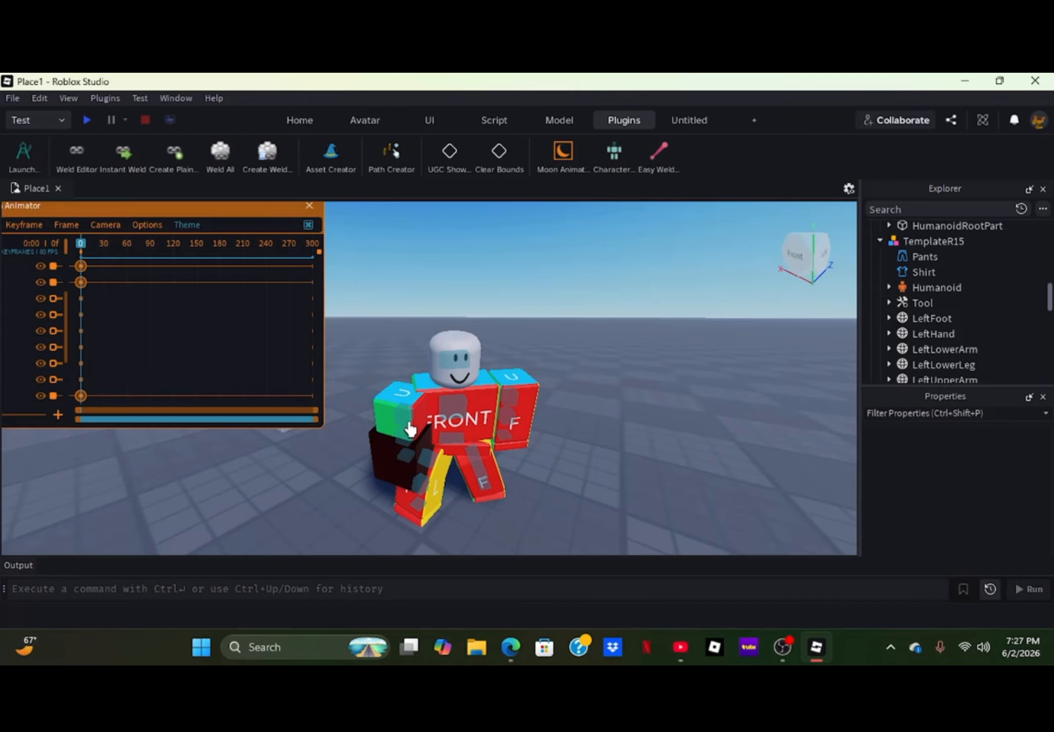
pyautogui.click(402, 451)
pyautogui.moveTo(498, 445); pyautogui.dragTo(473, 404)
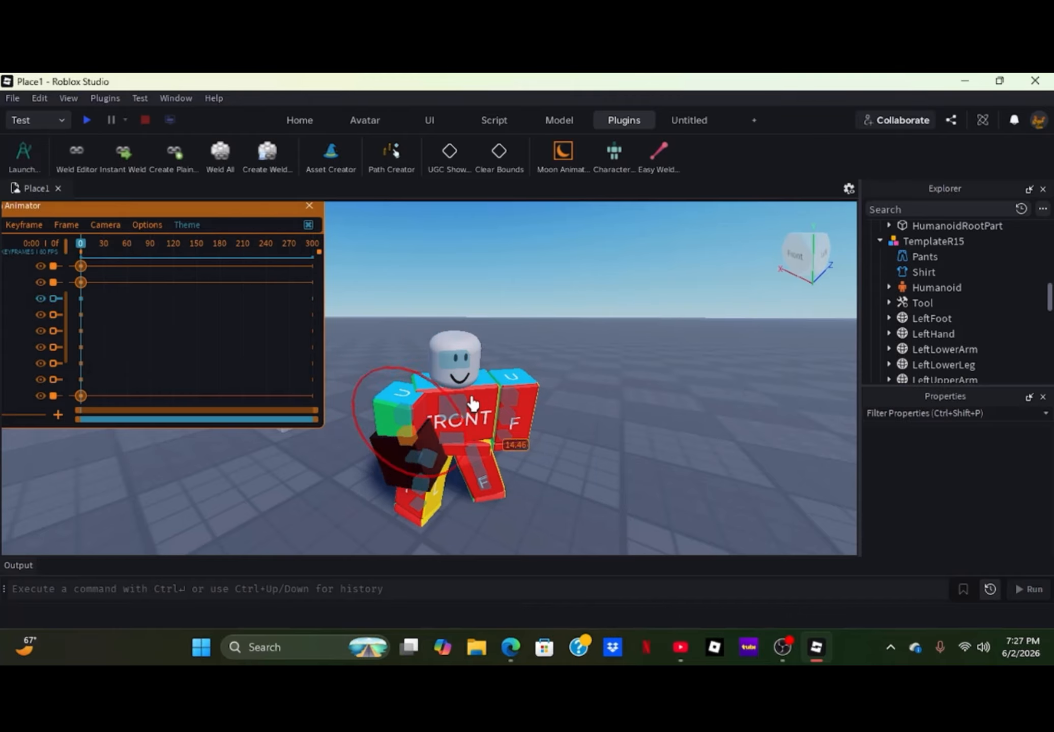
# - Rotate the right upper arm around several axes at frame 0 to bring the forearm in front of the chest
pyautogui.moveTo(390, 441); pyautogui.dragTo(359, 390)
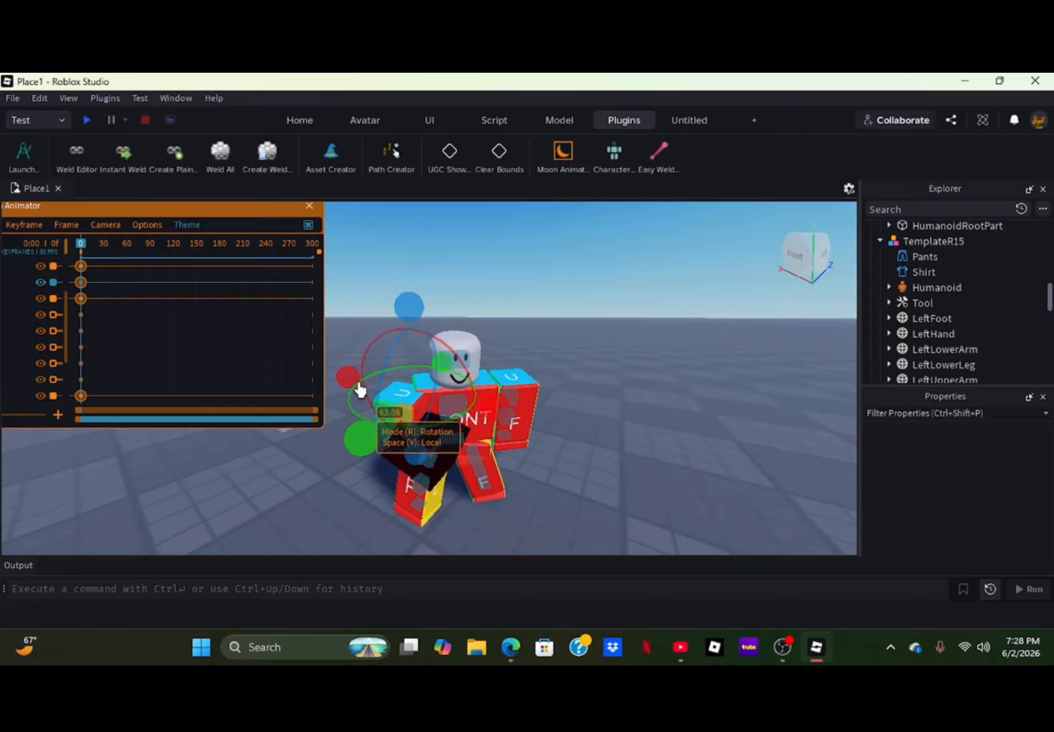
pyautogui.moveTo(382, 344); pyautogui.dragTo(338, 481)
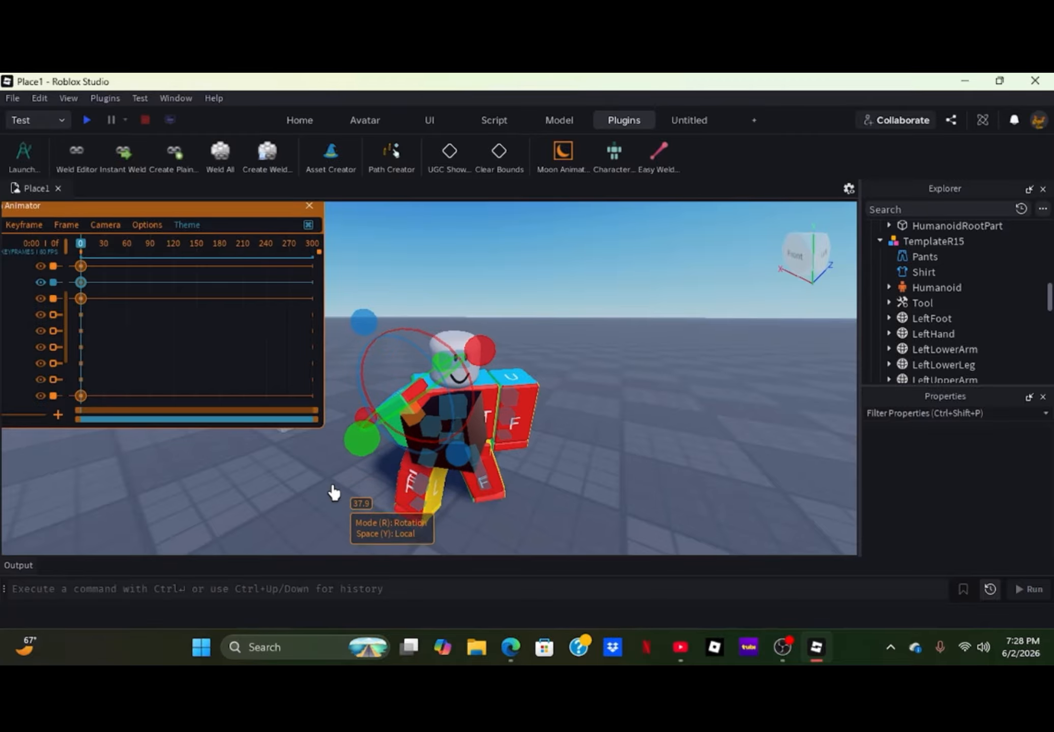
pyautogui.moveTo(365, 458); pyautogui.dragTo(365, 458, button='right')
pyautogui.scroll(5, 366, 459)
pyautogui.scroll(-4, 365, 458)
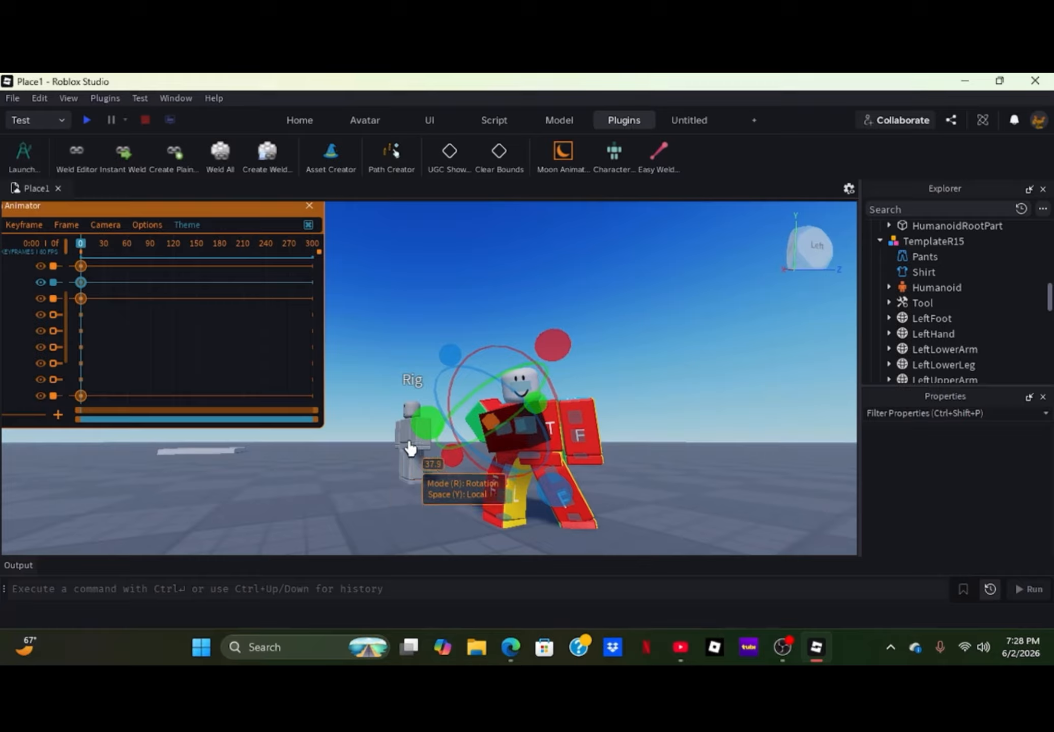
pyautogui.moveTo(421, 426); pyautogui.dragTo(541, 348)
pyautogui.click(569, 379)
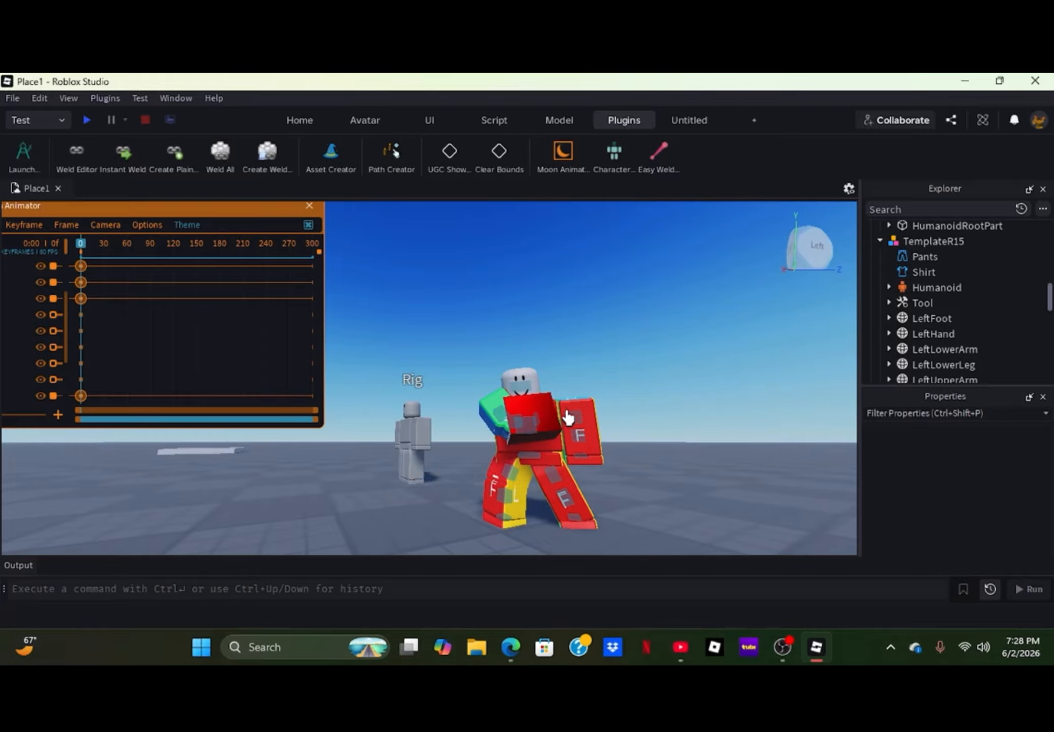
# - Raise the right upper arm at frame 0 so the fist comes up to head height
pyautogui.click(498, 422)
pyautogui.moveTo(481, 445); pyautogui.dragTo(482, 445, button='right')
pyautogui.moveTo(488, 499); pyautogui.dragTo(517, 416)
pyautogui.moveTo(540, 492)
pyautogui.mouseDown()
pyautogui.moveTo(555, 487)
pyautogui.moveTo(555, 496)
pyautogui.mouseUp()
pyautogui.click(555, 497)
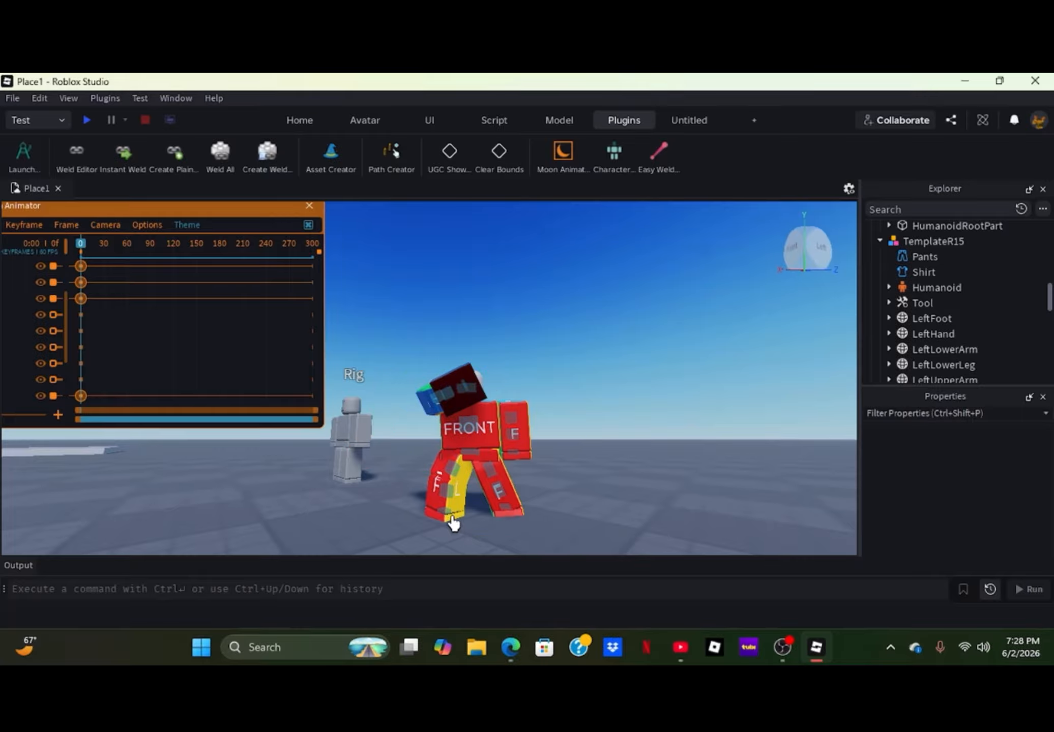
pyautogui.moveTo(394, 460); pyautogui.dragTo(415, 488)
pyautogui.click(395, 532)
# - Fine-tune the raised right upper arm's rotation at frame 0 from the character's right side
pyautogui.moveTo(367, 497); pyautogui.dragTo(368, 496, button='right')
pyautogui.press('w')
pyautogui.press('a')
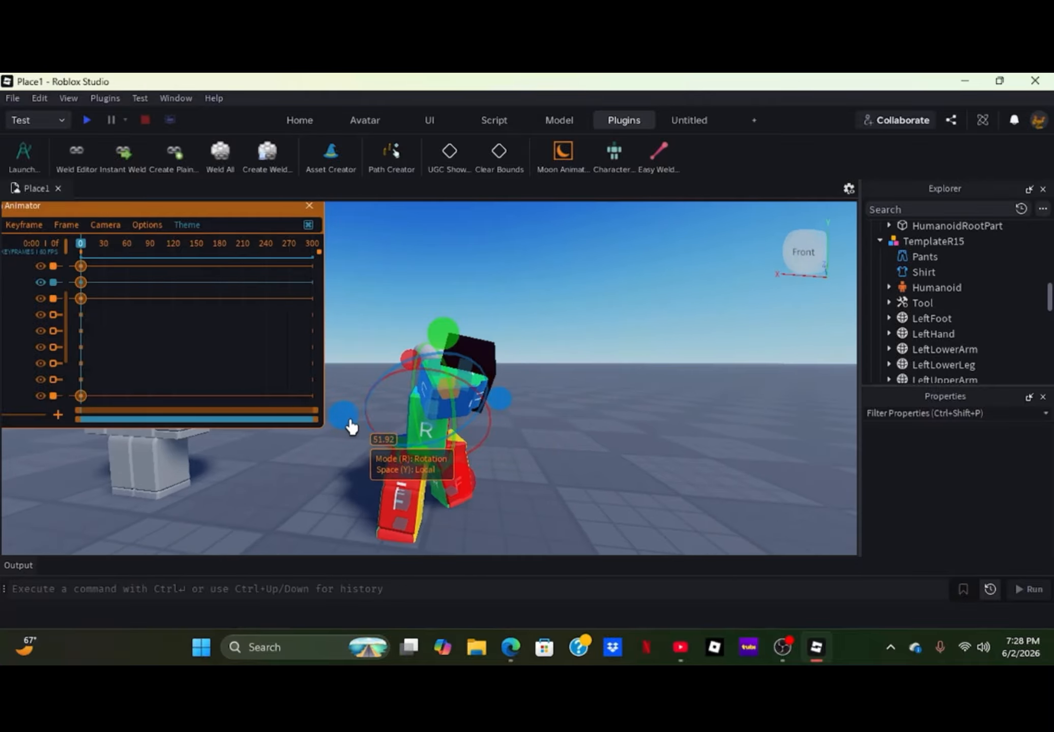
pyautogui.moveTo(349, 423)
pyautogui.mouseDown()
pyautogui.moveTo(334, 384)
pyautogui.moveTo(362, 433)
pyautogui.moveTo(361, 405)
pyautogui.mouseUp()
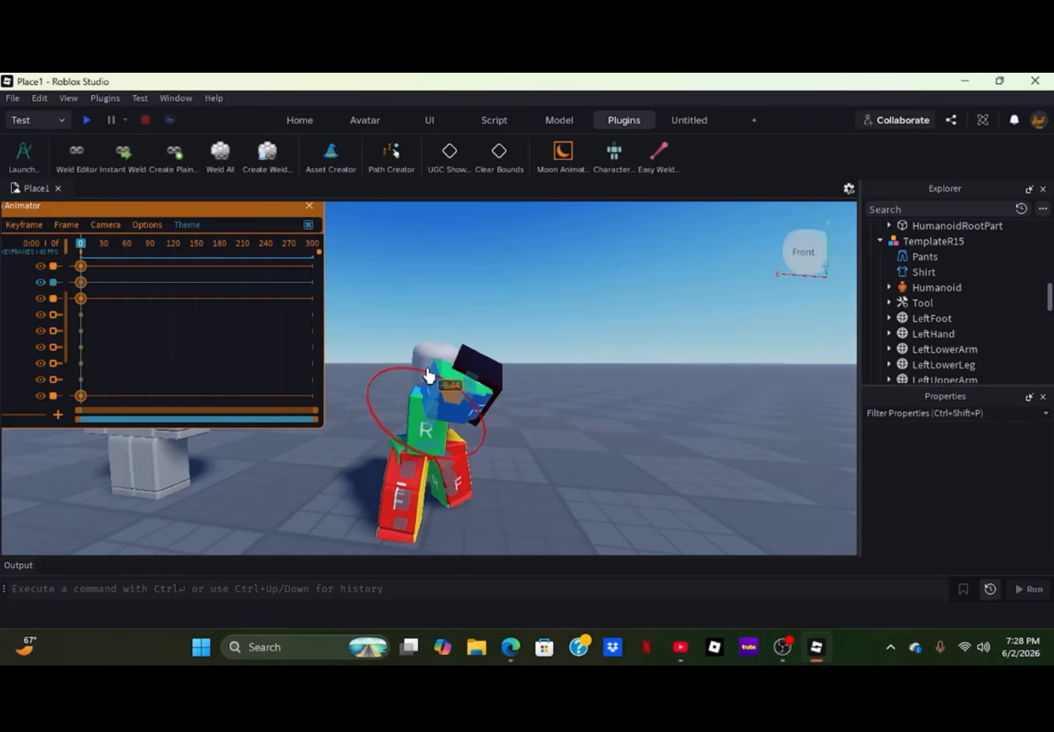
pyautogui.click(560, 444)
# - Turn the head at frame 0 to look toward the raised right arm
pyautogui.press('s')
pyautogui.moveTo(559, 444); pyautogui.dragTo(560, 444, button='right')
pyautogui.press('d')
pyautogui.press('w')
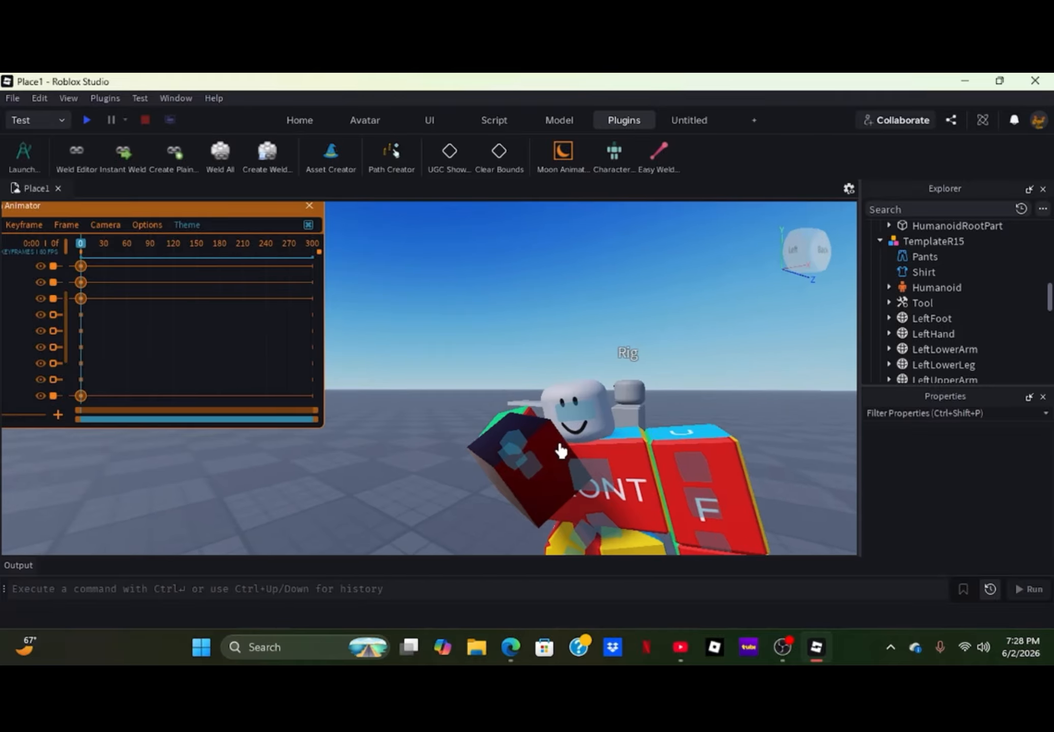
pyautogui.press('a')
pyautogui.moveTo(613, 508); pyautogui.dragTo(613, 508, button='right')
pyautogui.press('s')
pyautogui.click(559, 499)
pyautogui.moveTo(574, 473); pyautogui.dragTo(531, 450)
pyautogui.press('d')
pyautogui.moveTo(602, 341); pyautogui.dragTo(599, 341, button='right')
pyautogui.click(486, 353)
pyautogui.press('a')
pyautogui.moveTo(498, 348); pyautogui.dragTo(498, 348, button='right')
pyautogui.moveTo(426, 376); pyautogui.dragTo(456, 394)
pyautogui.moveTo(426, 439); pyautogui.dragTo(381, 437)
pyautogui.click(500, 439)
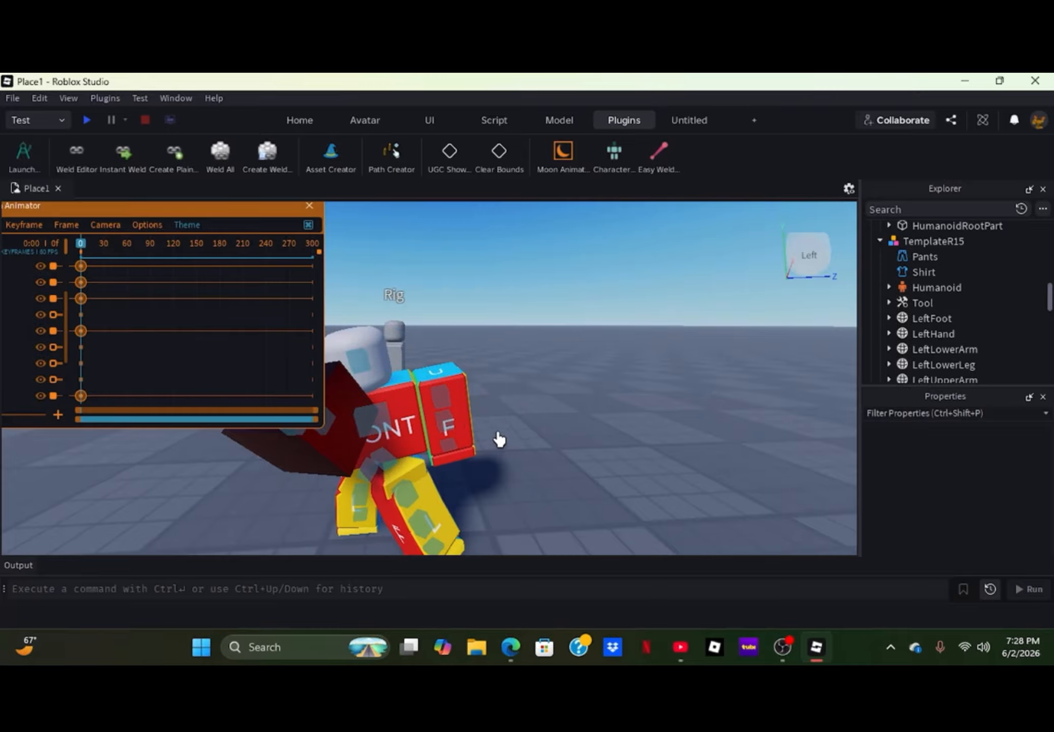
# - Raise the left upper arm and bend the left lower arm into a guard position at frame 0
pyautogui.press('w')
pyautogui.moveTo(501, 439); pyautogui.dragTo(440, 447, button='right')
pyautogui.press('a')
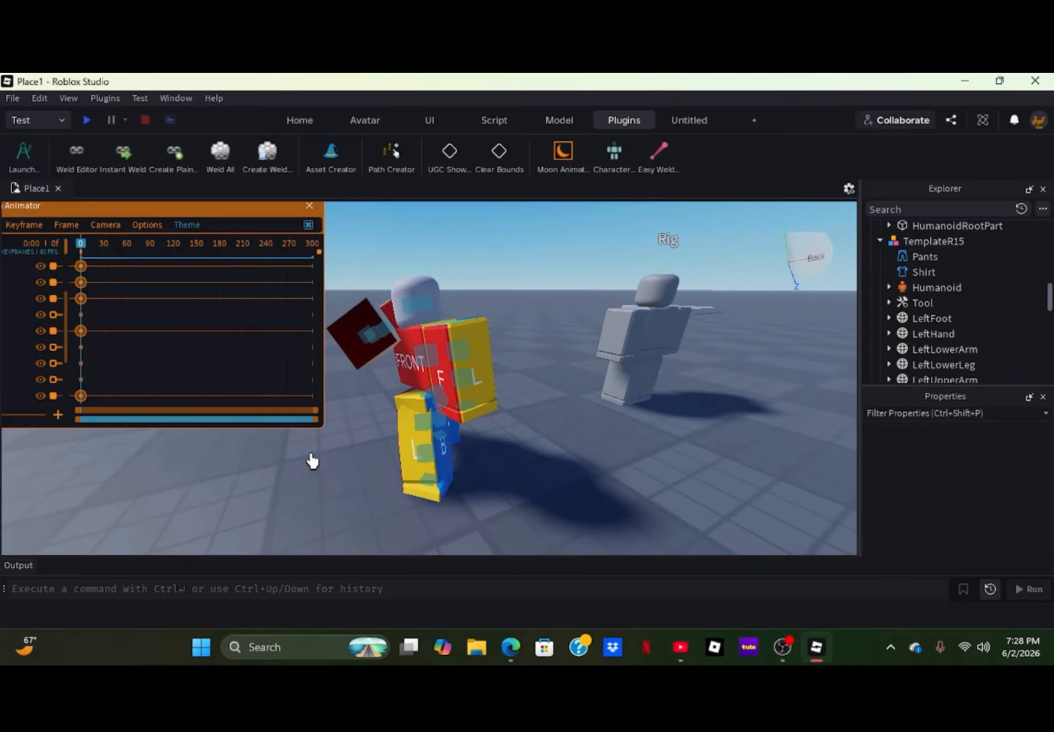
pyautogui.click(472, 351)
pyautogui.moveTo(366, 352); pyautogui.dragTo(463, 336)
pyautogui.click(436, 402)
pyautogui.click(574, 490)
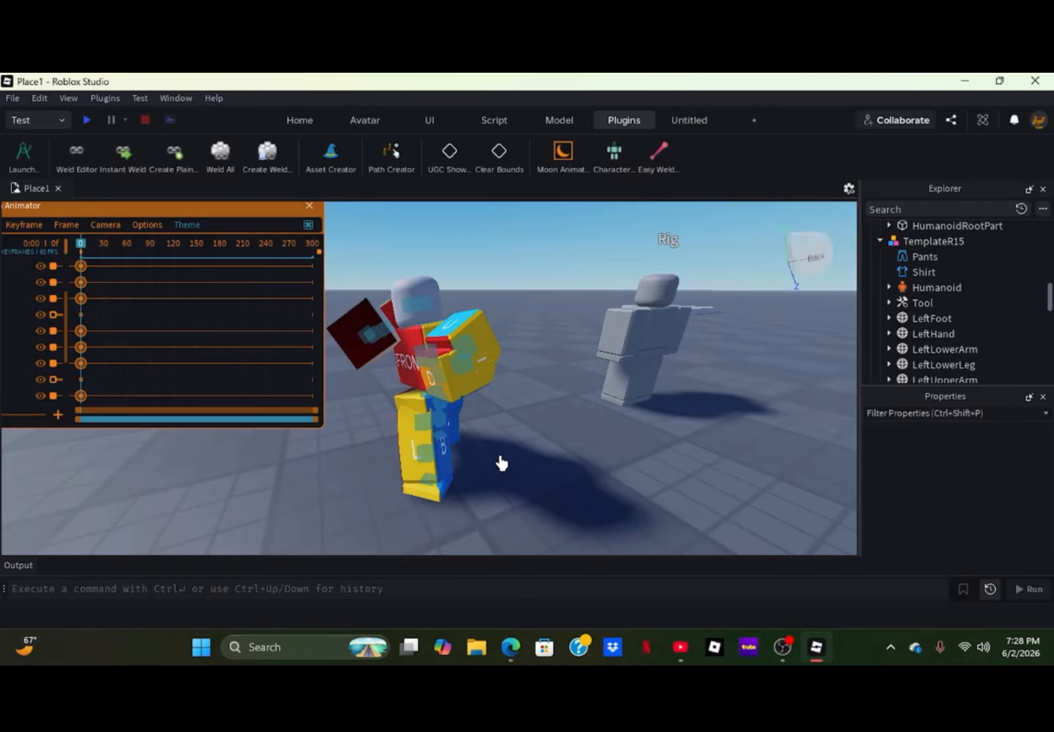
# - Examine the complete frame 0 fighting stance from the front, back and sides of the character
pyautogui.moveTo(501, 462)
pyautogui.mouseDown(button='right')
pyautogui.moveTo(489, 463)
pyautogui.moveTo(474, 496)
pyautogui.moveTo(501, 478)
pyautogui.mouseUp(button='right')
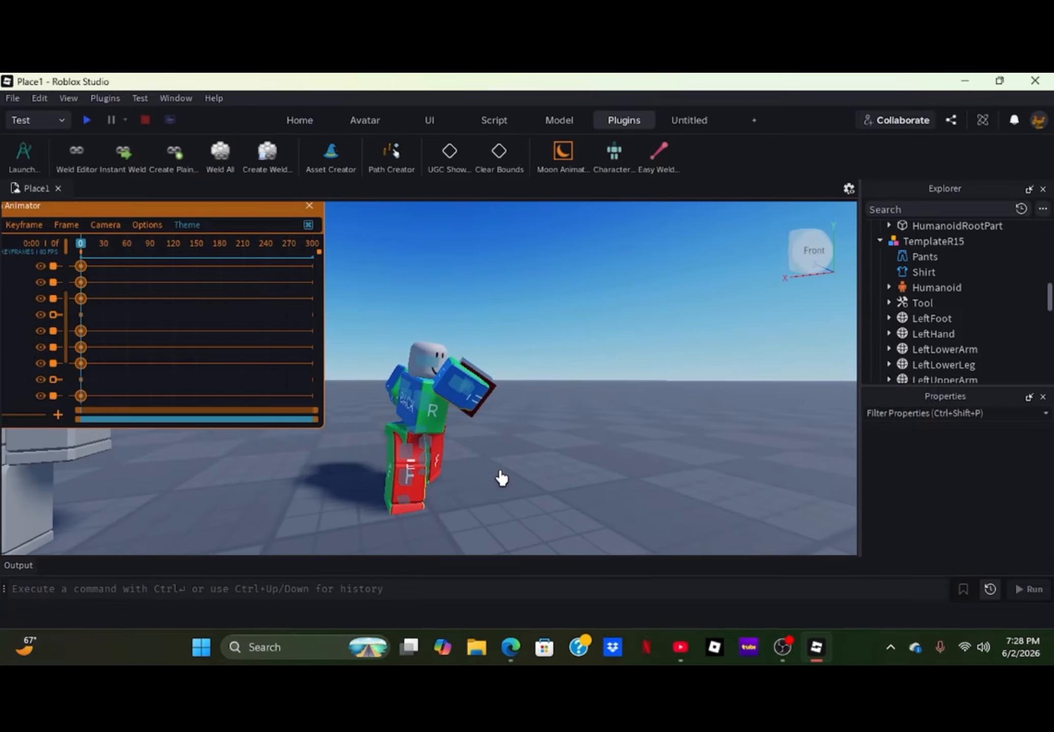
pyautogui.press('a')
pyautogui.press('w')
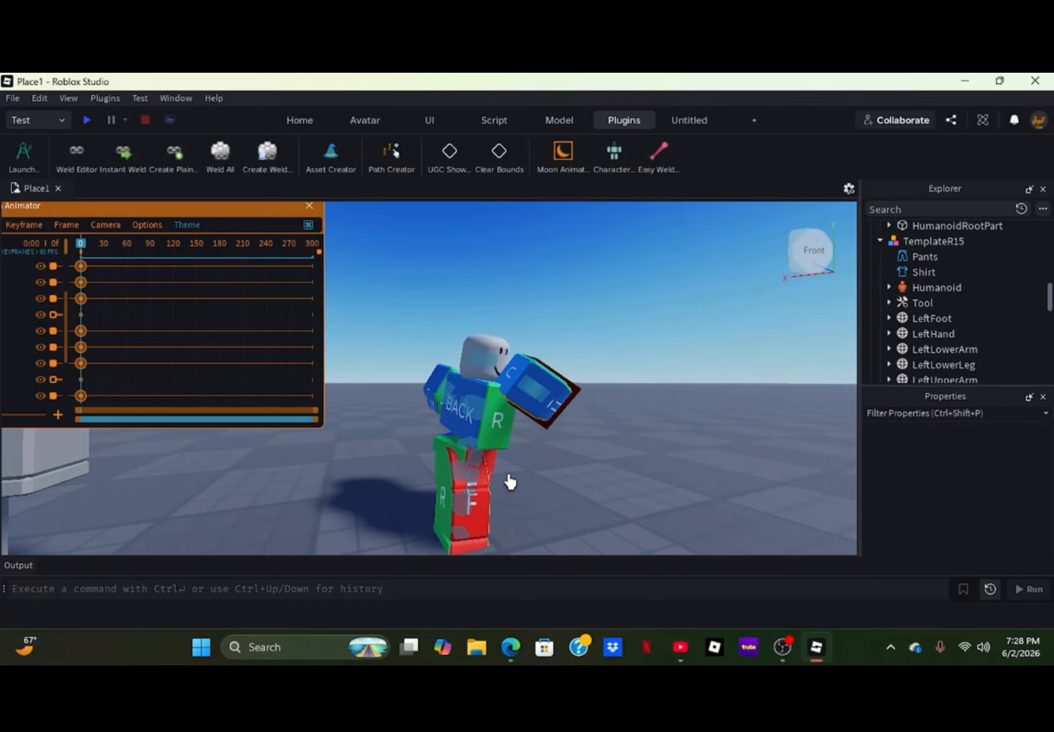
pyautogui.press('s')
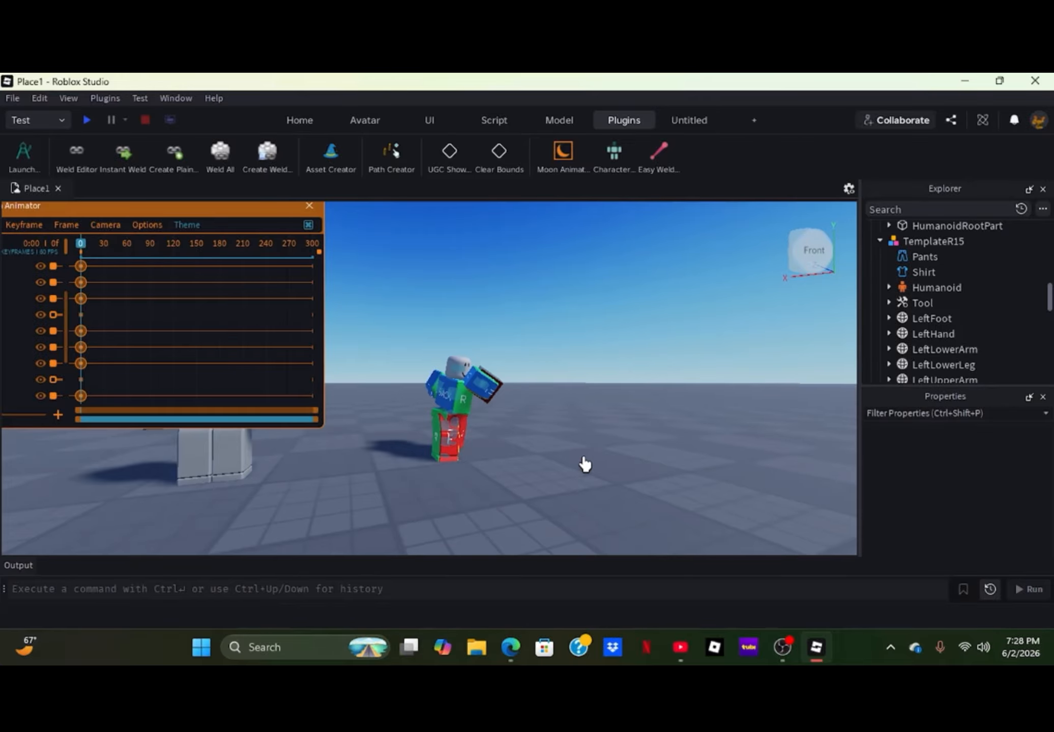
pyautogui.press('w')
pyautogui.moveTo(585, 464); pyautogui.dragTo(570, 462, button='right')
pyautogui.press('a')
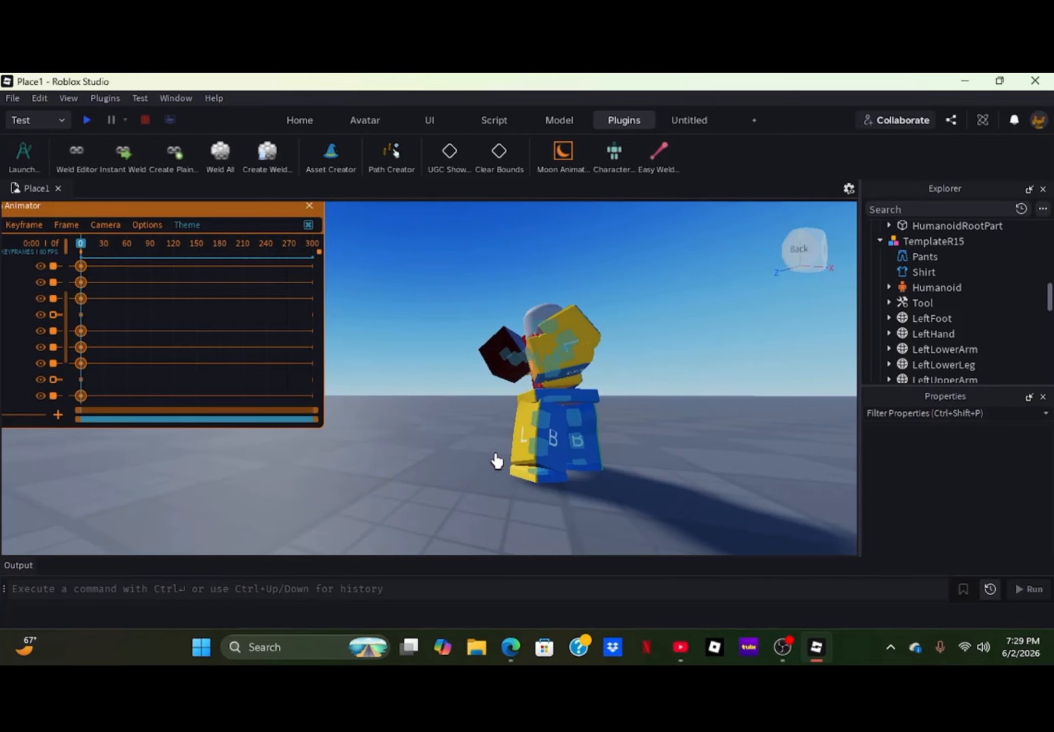
pyautogui.moveTo(496, 461); pyautogui.dragTo(498, 461, button='right')
pyautogui.moveTo(426, 458); pyautogui.dragTo(405, 442, button='right')
pyautogui.press('w')
pyautogui.press('a')
pyautogui.press('w')
pyautogui.press('a')
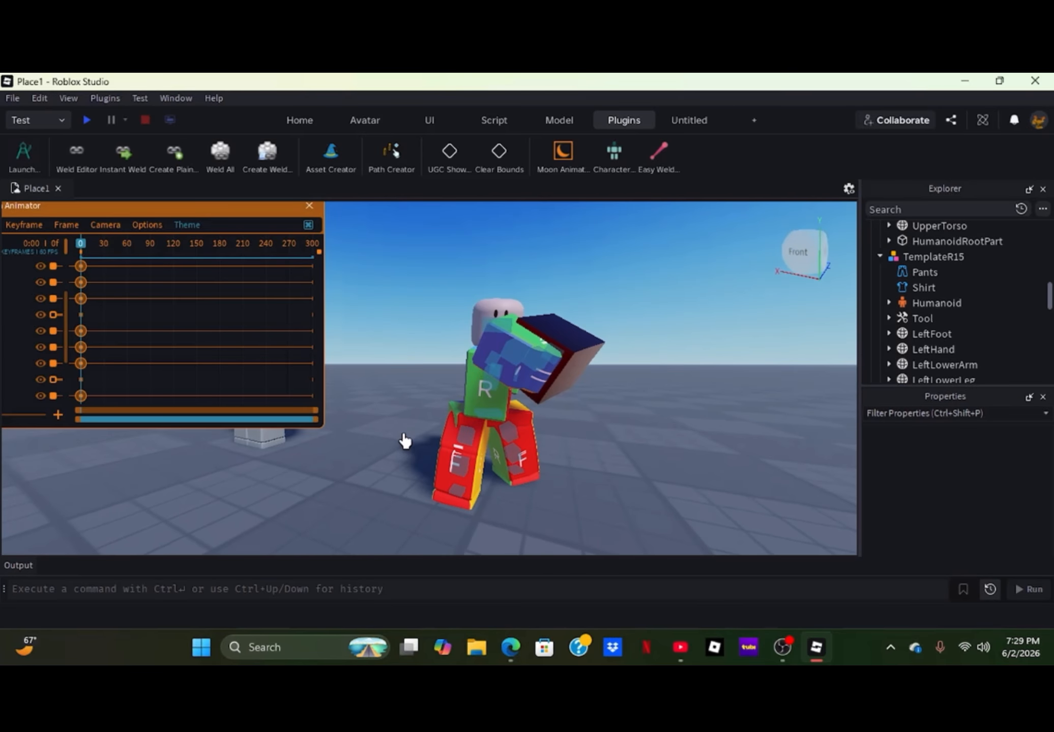
# - Narrow the timeline's visible range to 30 frames and move the playhead to frame 4
pyautogui.moveTo(317, 416); pyautogui.dragTo(28, 443)
pyautogui.click(111, 244)
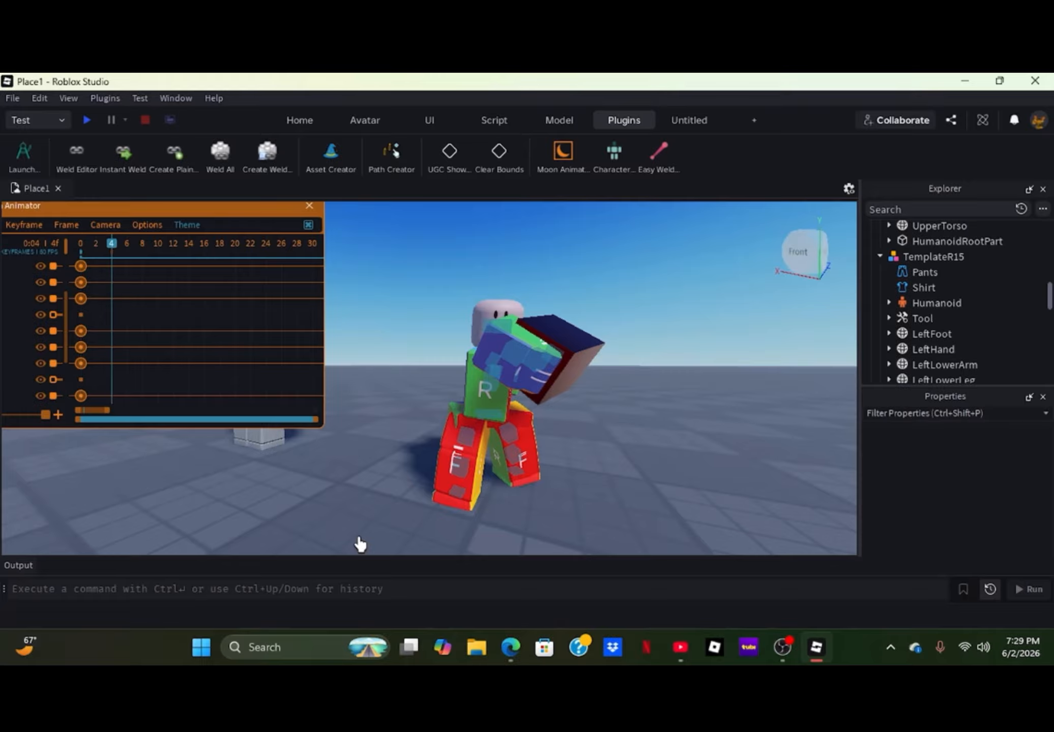
# - Rotate the lower torso at frame 4 to lean the body further into the punch
pyautogui.moveTo(439, 510); pyautogui.dragTo(437, 509, button='right')
pyautogui.scroll(5, 437, 508)
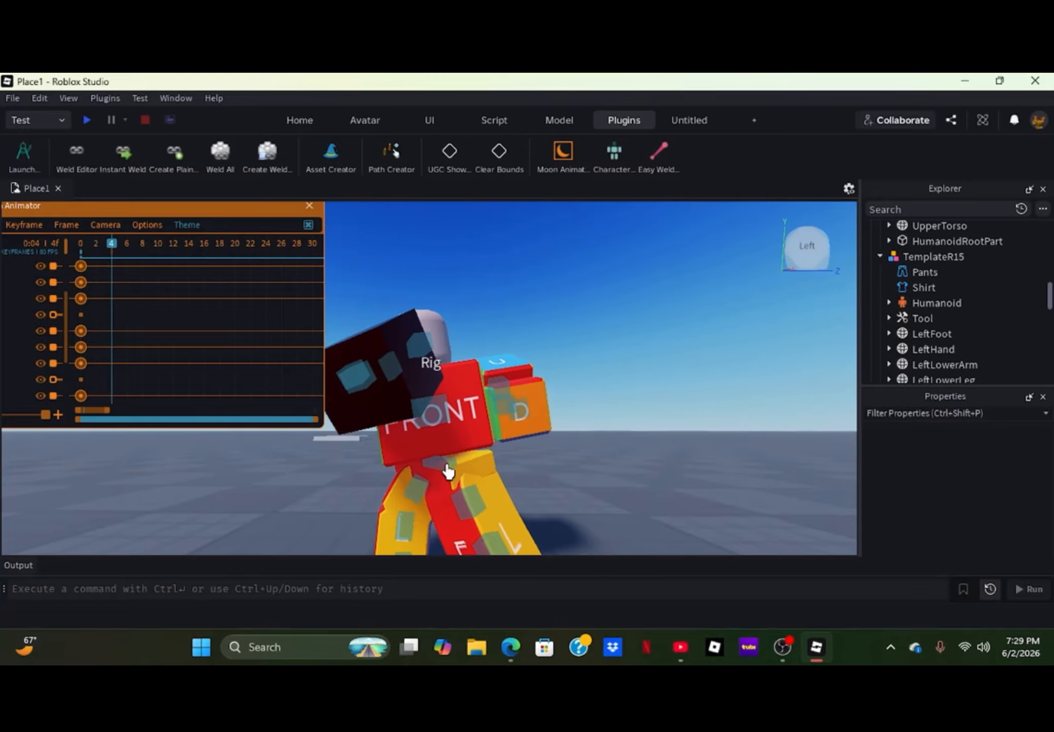
pyautogui.click(392, 486)
pyautogui.moveTo(362, 511); pyautogui.dragTo(367, 536)
pyautogui.moveTo(368, 517); pyautogui.dragTo(370, 518, button='right')
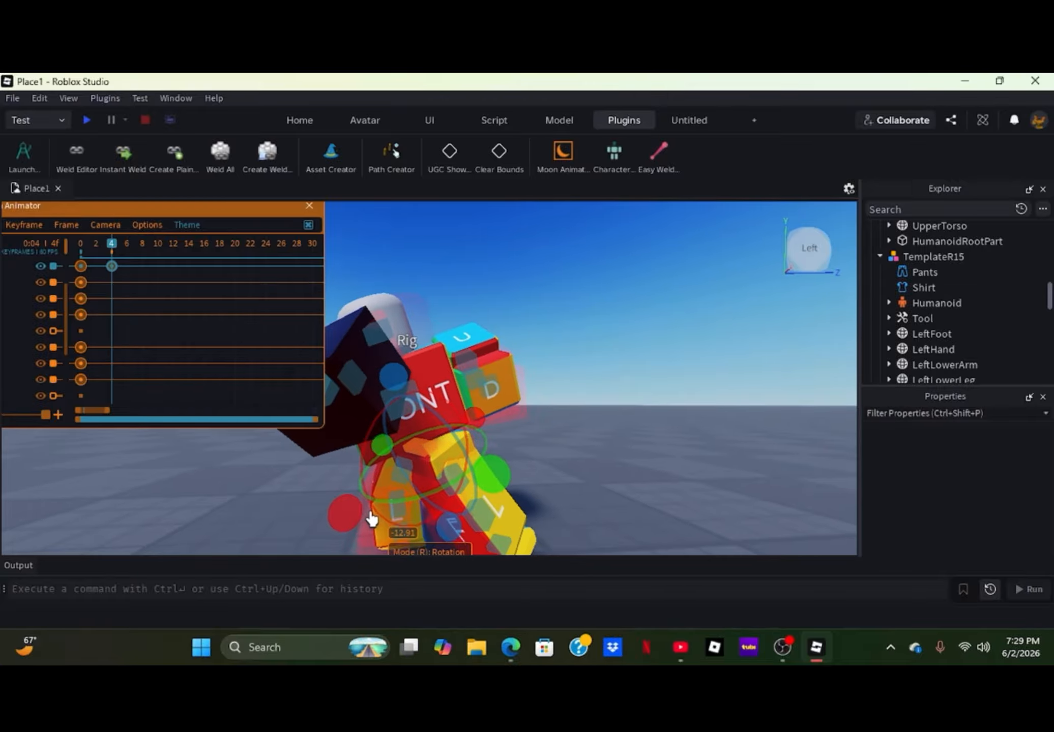
pyautogui.press('r')
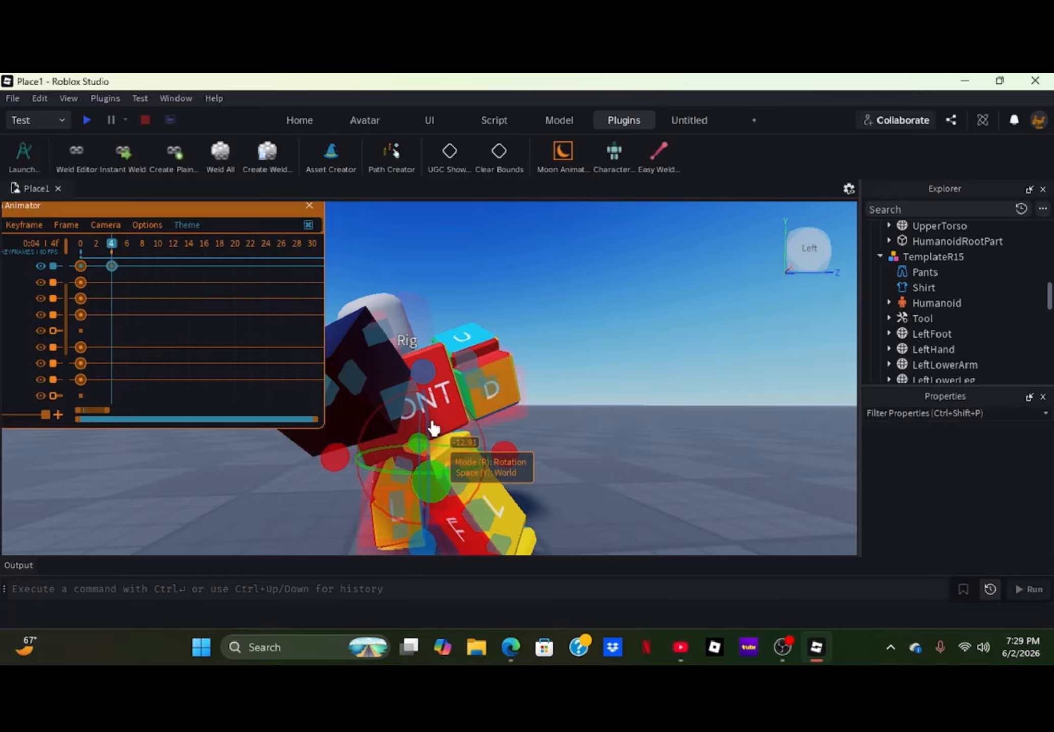
pyautogui.moveTo(421, 418); pyautogui.dragTo(423, 433)
pyautogui.click(534, 463)
pyautogui.moveTo(532, 465); pyautogui.dragTo(529, 478, button='right')
# - Rotate the forward leg's upper and lower parts in local space at frame 4 to match the lowered torso
pyautogui.scroll(-3, 529, 478)
pyautogui.scroll(2, 466, 428)
pyautogui.click(466, 429)
pyautogui.press('y')
pyautogui.press('r')
pyautogui.moveTo(514, 442); pyautogui.dragTo(500, 411)
pyautogui.click(391, 454)
pyautogui.click(416, 518)
pyautogui.click(425, 423)
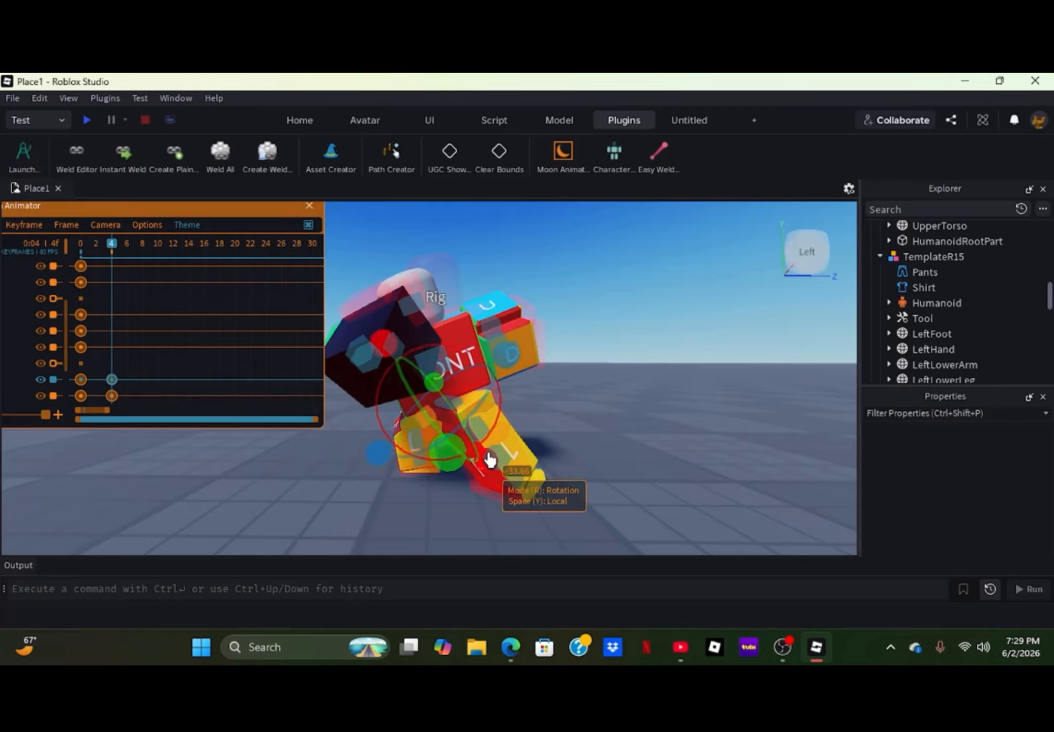
pyautogui.moveTo(482, 482); pyautogui.dragTo(481, 482)
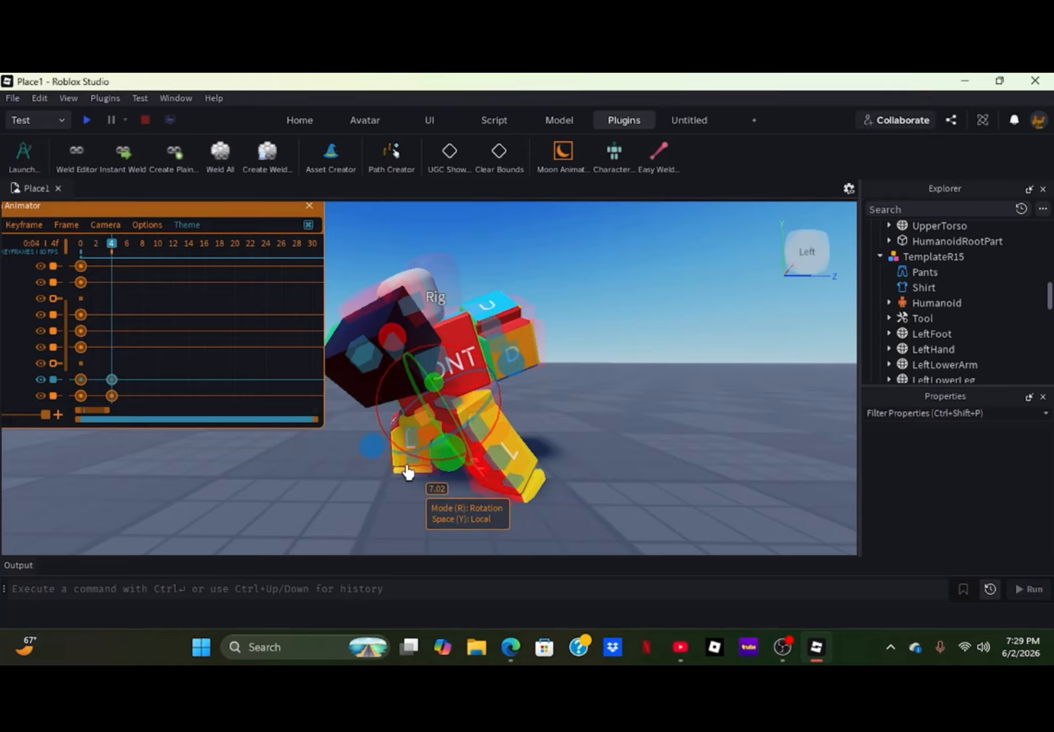
pyautogui.click(411, 462)
pyautogui.moveTo(503, 426); pyautogui.dragTo(504, 419)
pyautogui.click(465, 501)
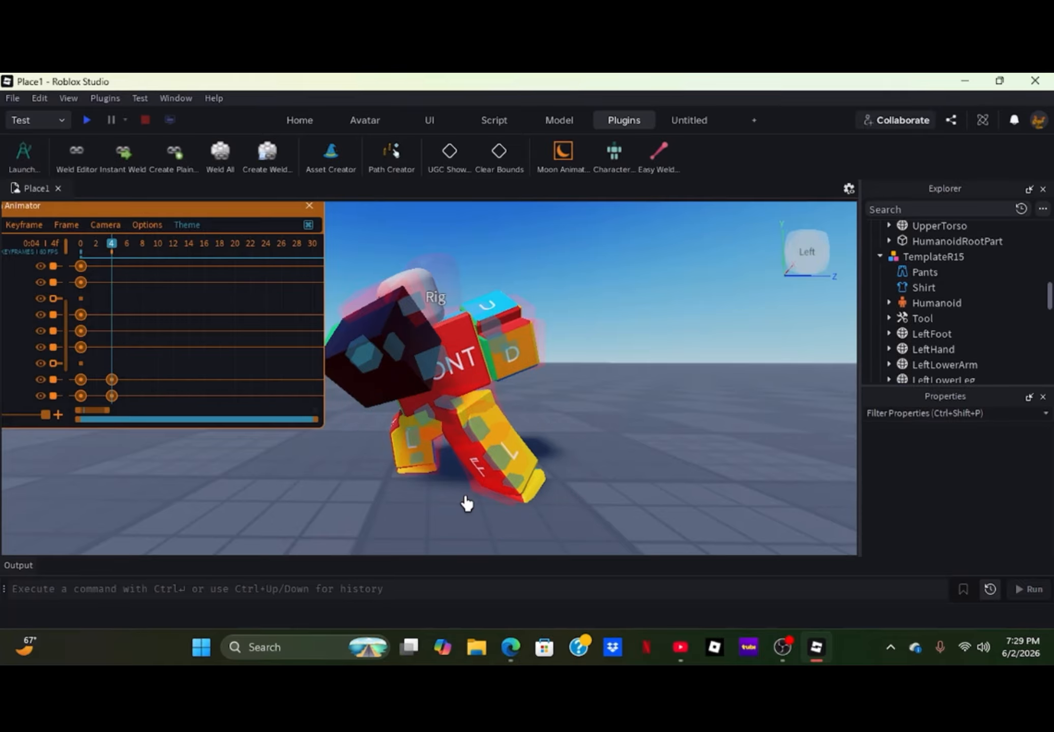
# - Swing the left upper leg forward and bend the left lower leg backward at frame 4
pyautogui.click(481, 441)
pyautogui.moveTo(413, 472); pyautogui.dragTo(400, 434)
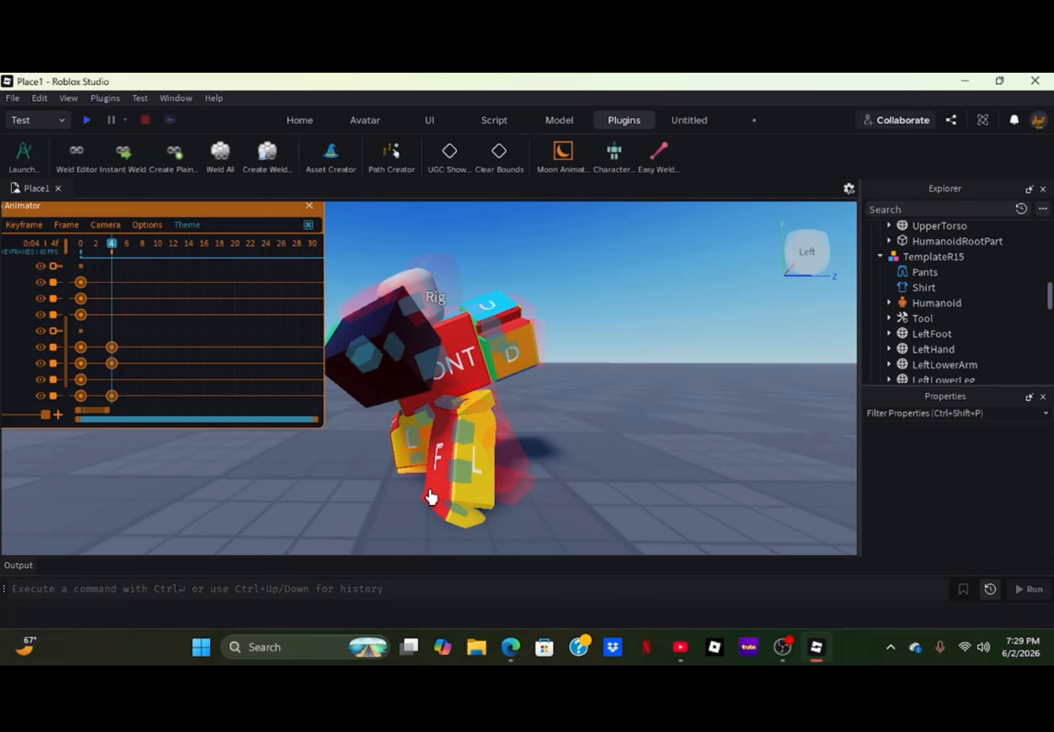
pyautogui.click(462, 474)
pyautogui.moveTo(401, 511)
pyautogui.mouseDown()
pyautogui.moveTo(409, 545)
pyautogui.moveTo(407, 534)
pyautogui.mouseUp()
pyautogui.click(425, 468)
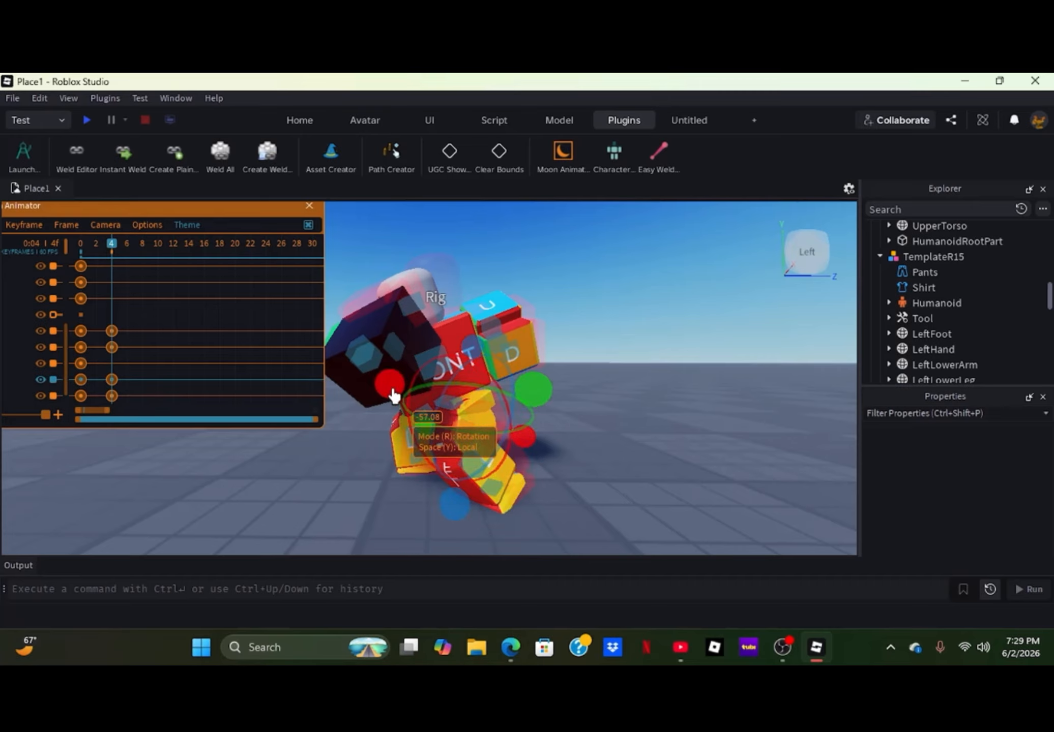
pyautogui.moveTo(395, 398); pyautogui.dragTo(389, 396)
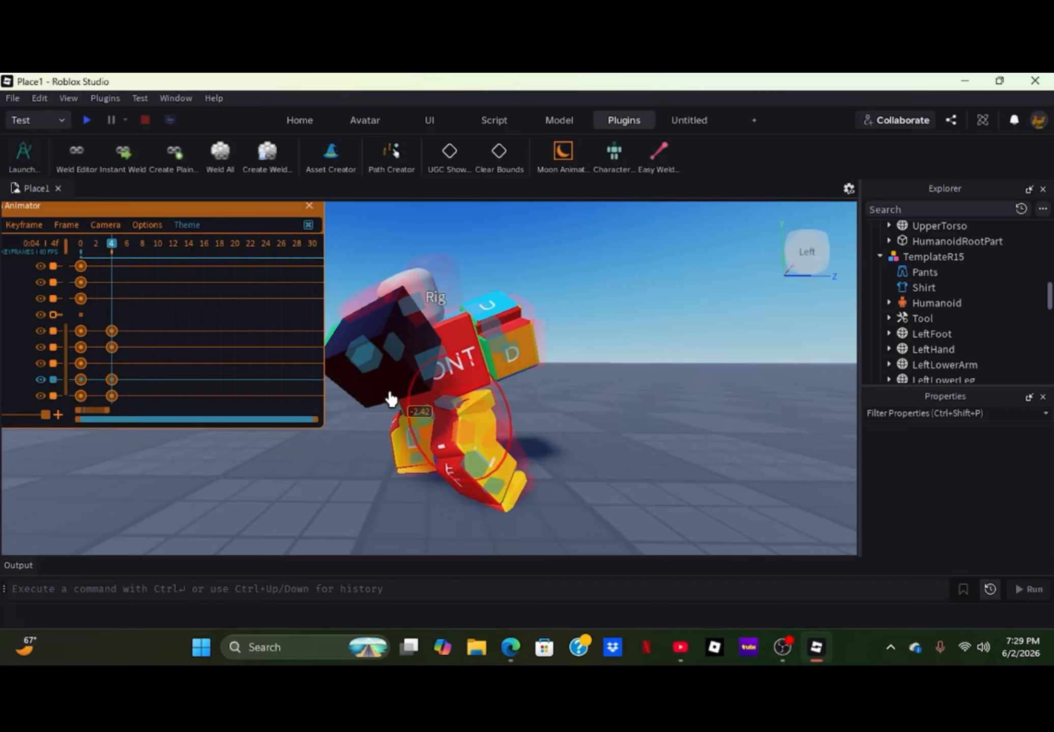
# - Fine-tune the left upper leg, lower leg and foot rotations at frame 4 to plant the back foot
pyautogui.click(490, 485)
pyautogui.moveTo(537, 447)
pyautogui.mouseDown()
pyautogui.moveTo(528, 432)
pyautogui.moveTo(536, 462)
pyautogui.mouseUp()
pyautogui.click(572, 477)
pyautogui.moveTo(387, 398); pyautogui.dragTo(394, 405)
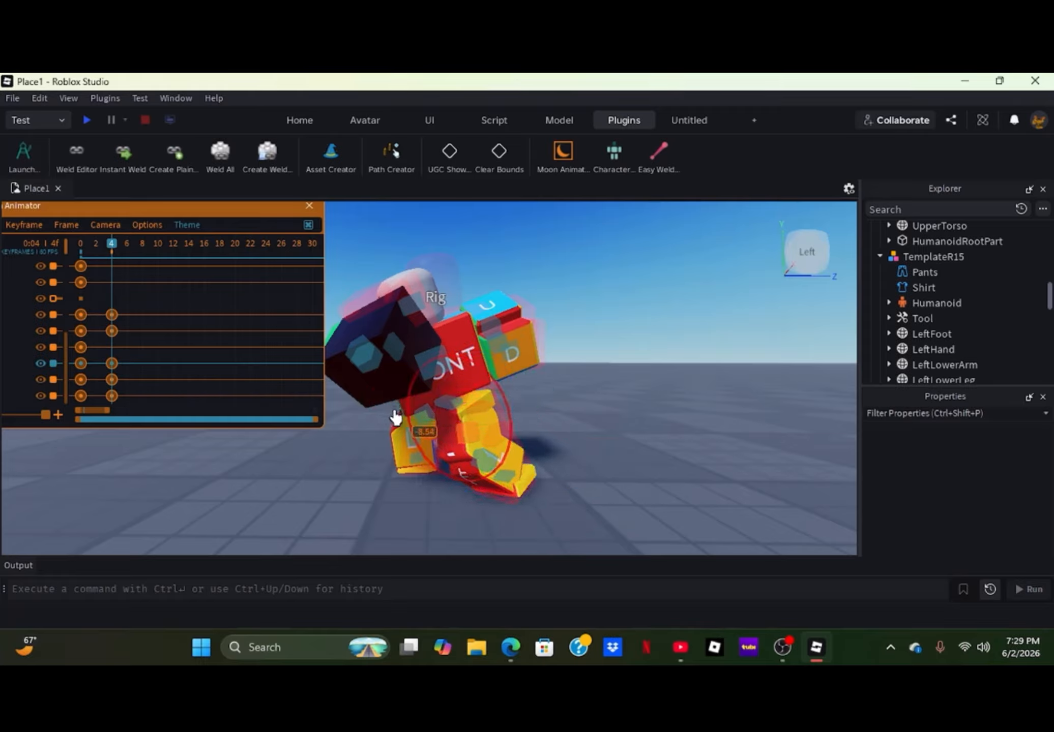
pyautogui.click(484, 471)
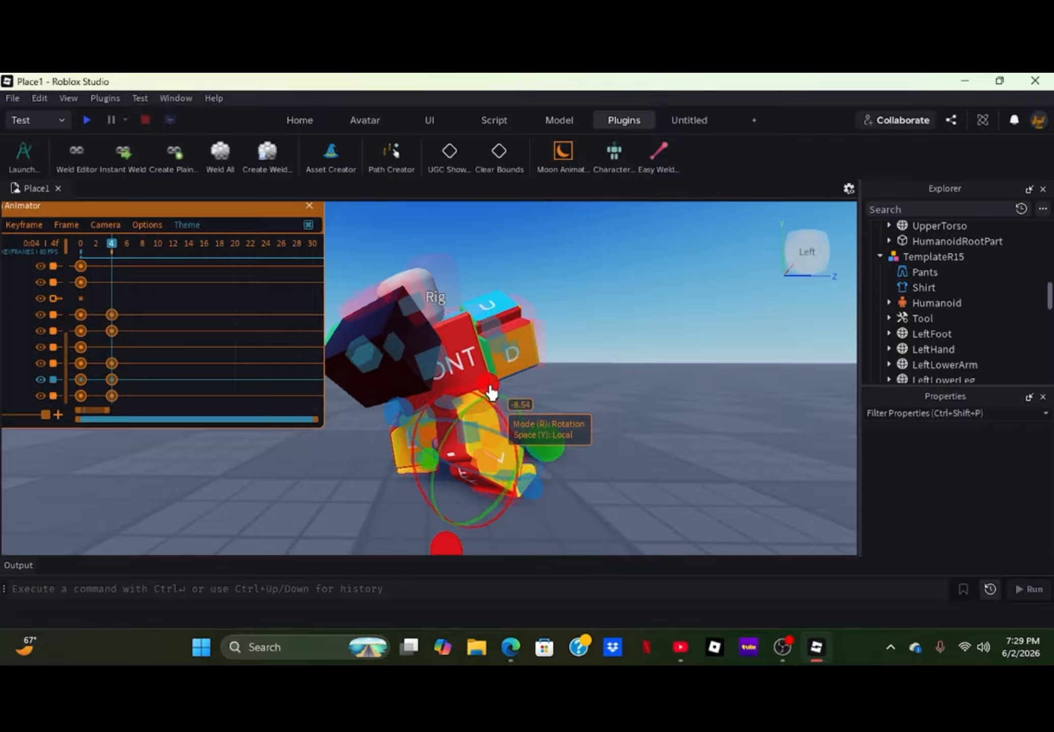
pyautogui.moveTo(495, 406); pyautogui.dragTo(517, 416)
pyautogui.click(513, 506)
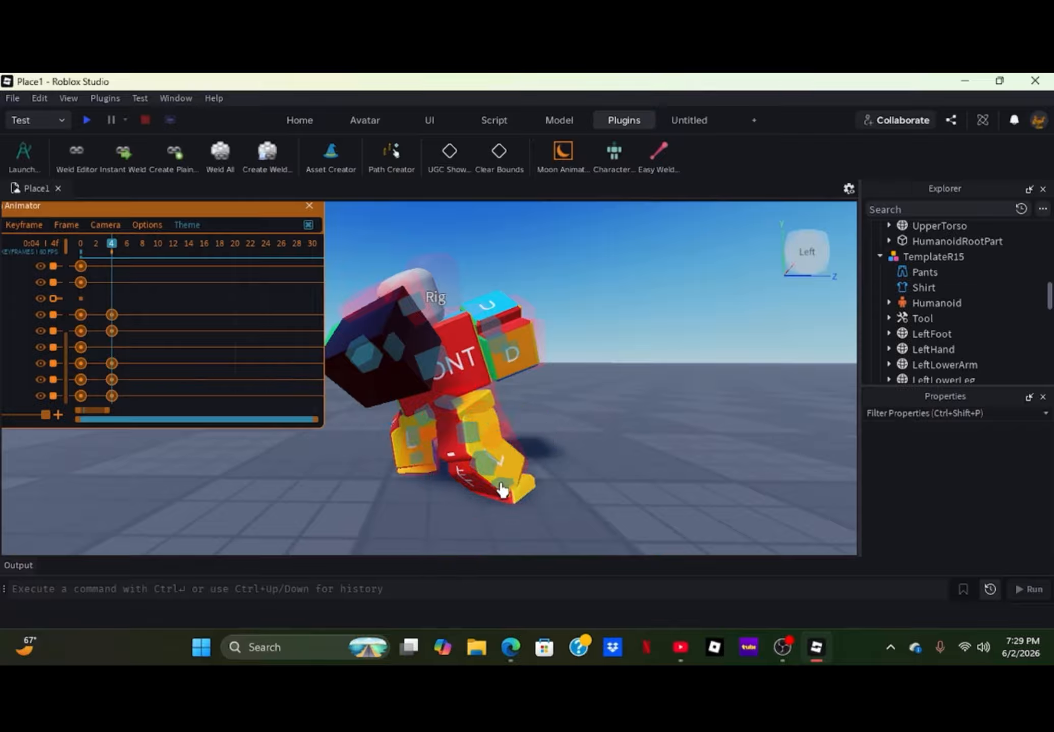
pyautogui.click(501, 489)
pyautogui.moveTo(486, 400)
pyautogui.mouseDown()
pyautogui.moveTo(513, 398)
pyautogui.moveTo(498, 391)
pyautogui.mouseUp()
pyautogui.click(590, 439)
# - Raise the left upper arm outward from the body at frame 4
pyautogui.press('s')
pyautogui.moveTo(591, 440); pyautogui.dragTo(592, 440, button='right')
pyautogui.press('w')
pyautogui.press('a')
pyautogui.press('w')
pyautogui.press('w')
pyautogui.press('a')
pyautogui.press('a')
pyautogui.moveTo(474, 478); pyautogui.dragTo(474, 478, button='right')
pyautogui.press('w')
pyautogui.click(465, 417)
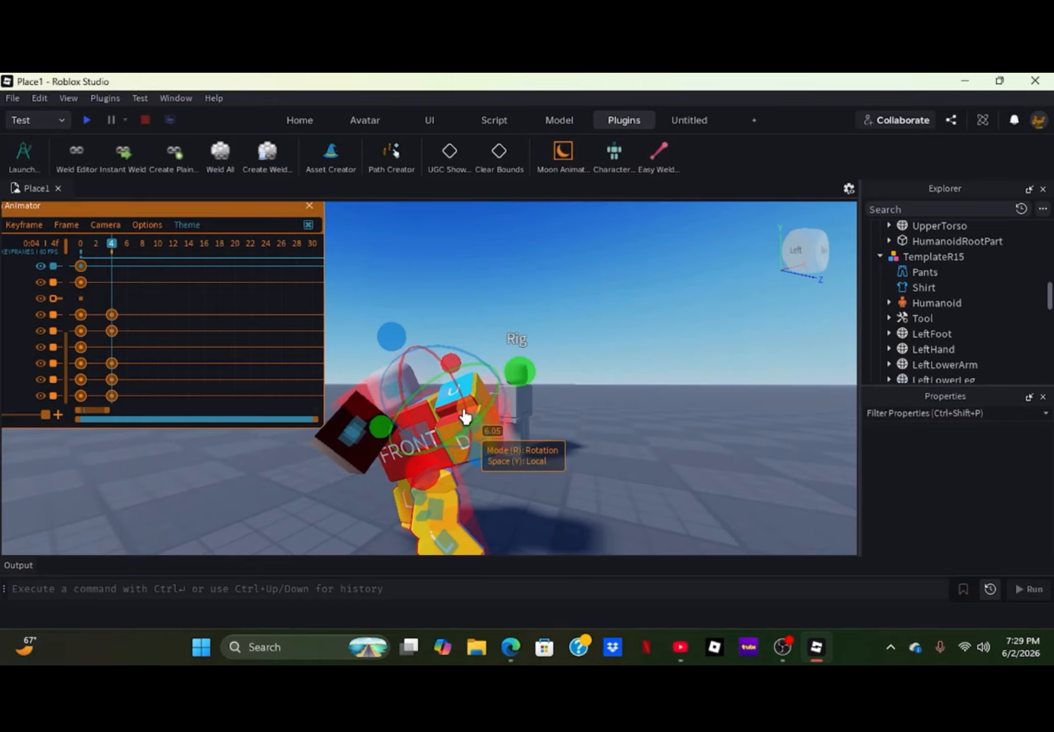
pyautogui.moveTo(516, 378); pyautogui.dragTo(516, 347)
pyautogui.click(456, 412)
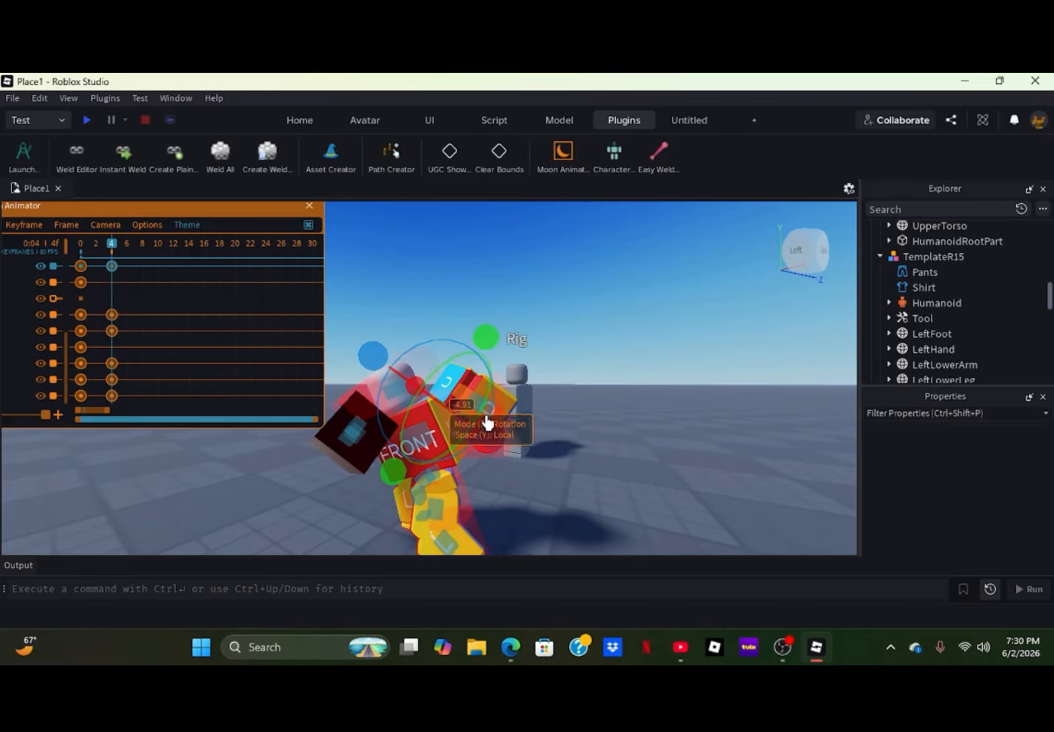
# - Rotate the head on several axes at frame 4 to keep it looking along the punch direction
pyautogui.moveTo(576, 474); pyautogui.dragTo(489, 428, button='right')
pyautogui.scroll(3, 536, 506)
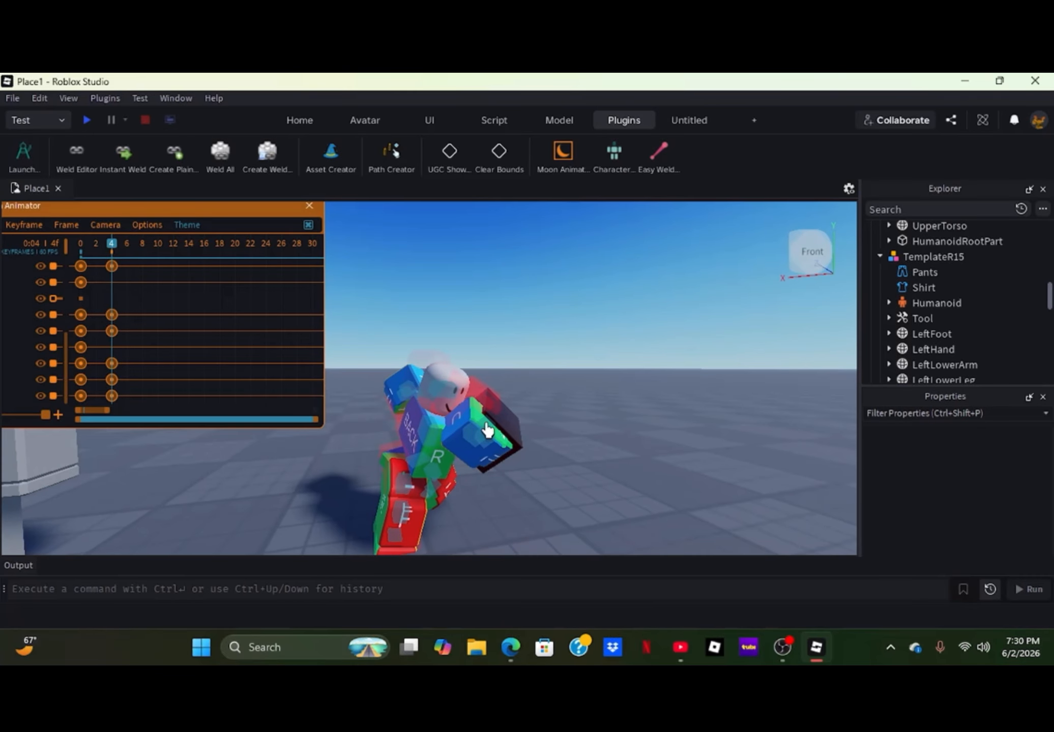
pyautogui.click(443, 406)
pyautogui.moveTo(358, 407); pyautogui.dragTo(355, 408)
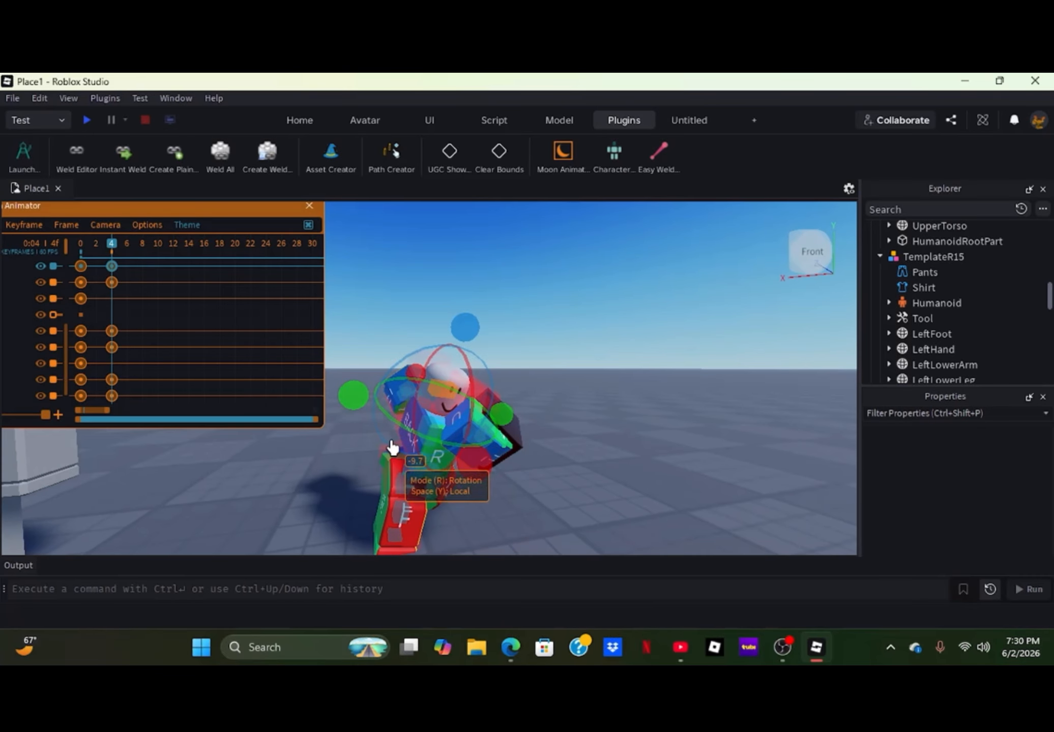
pyautogui.moveTo(464, 468); pyautogui.dragTo(468, 441)
pyautogui.moveTo(463, 330); pyautogui.dragTo(454, 332)
pyautogui.click(499, 359)
pyautogui.scroll(-3, 538, 482)
pyautogui.moveTo(538, 482); pyautogui.dragTo(537, 543, button='right')
pyautogui.scroll(3, 546, 501)
pyautogui.moveTo(545, 483)
pyautogui.mouseDown(button='right')
pyautogui.moveTo(536, 483)
pyautogui.moveTo(565, 483)
pyautogui.mouseUp(button='right')
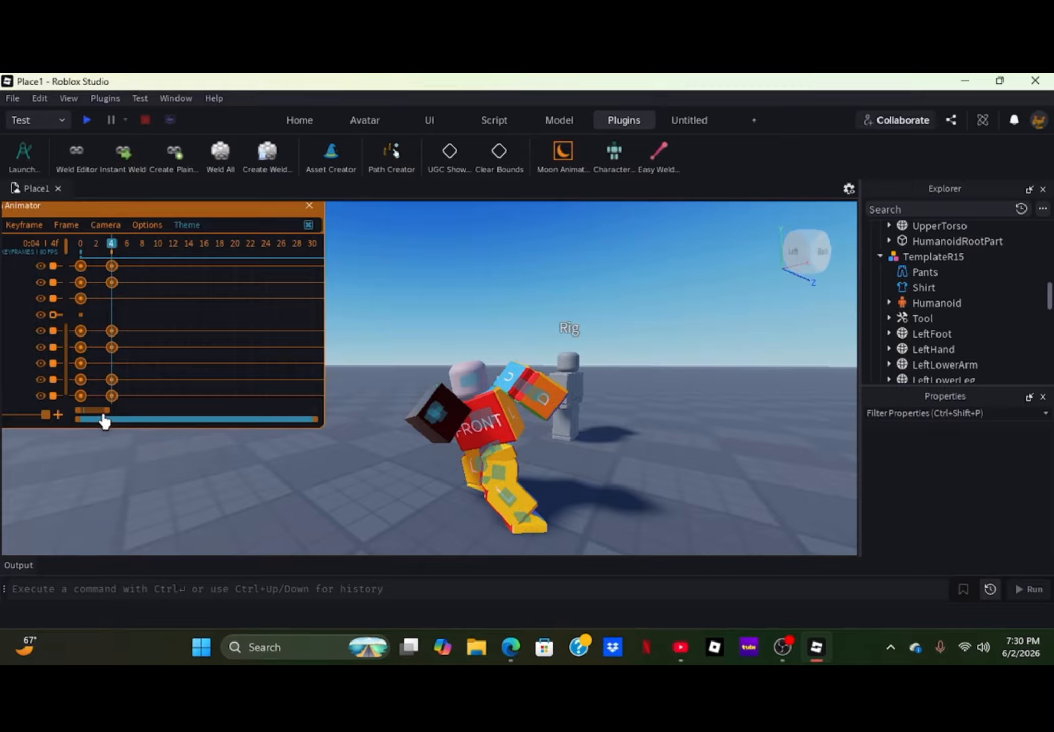
# - Move the playhead to frame 8 and tilt the upper torso
pyautogui.moveTo(99, 416); pyautogui.dragTo(102, 416)
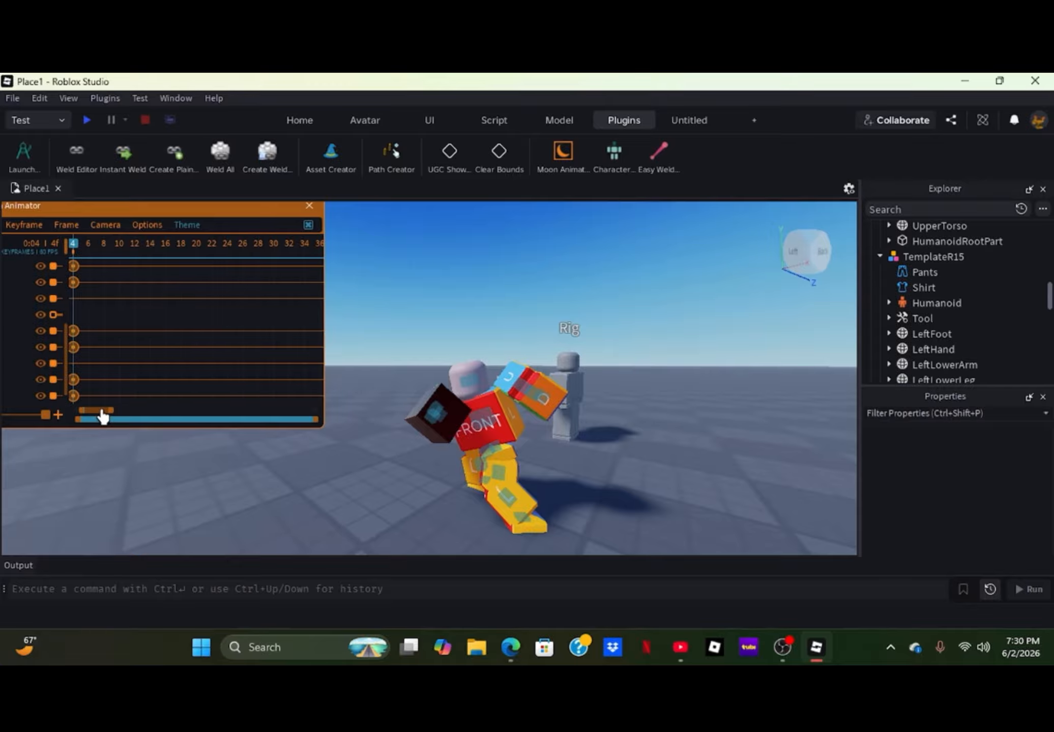
pyautogui.click(105, 266)
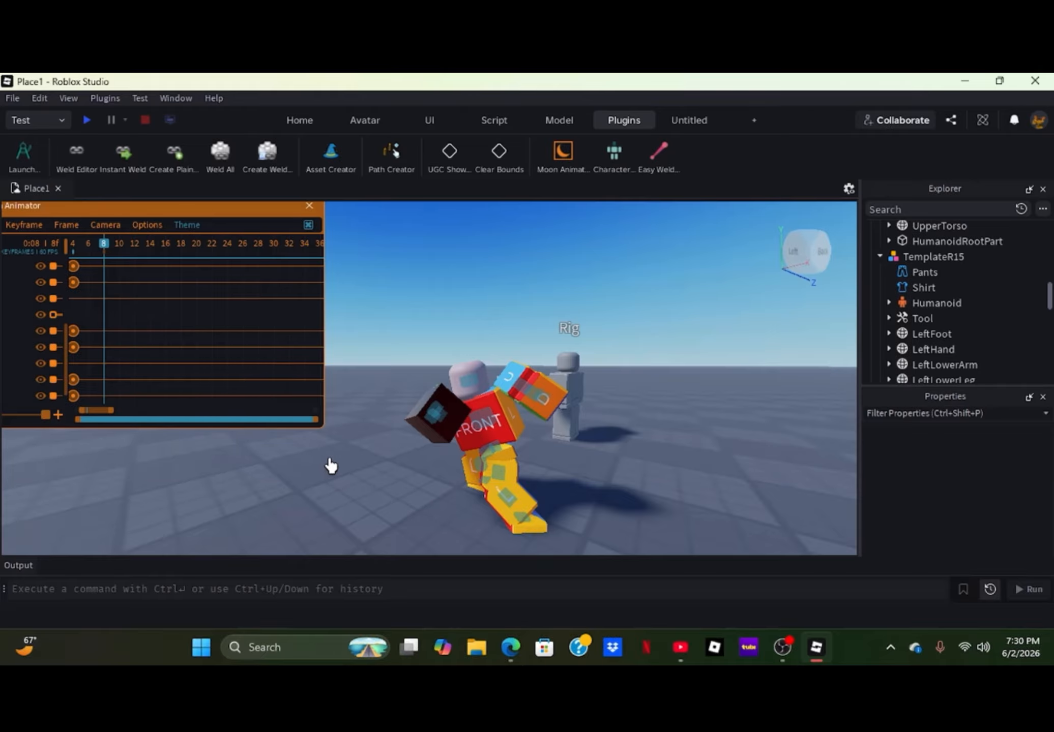
pyautogui.moveTo(330, 465); pyautogui.dragTo(317, 478, button='right')
pyautogui.press('w')
pyautogui.press('a')
pyautogui.press('w')
pyautogui.press('s')
pyautogui.press('w')
pyautogui.press('s')
pyautogui.press('d')
pyautogui.press('w')
pyautogui.press('s')
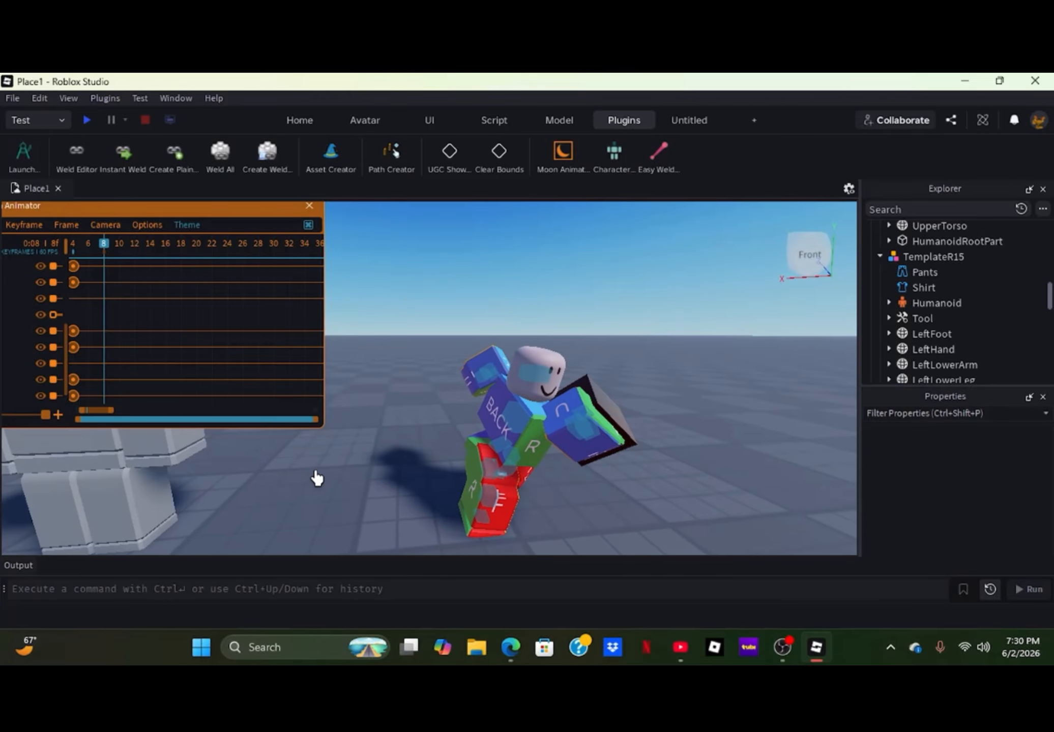
pyautogui.click(502, 432)
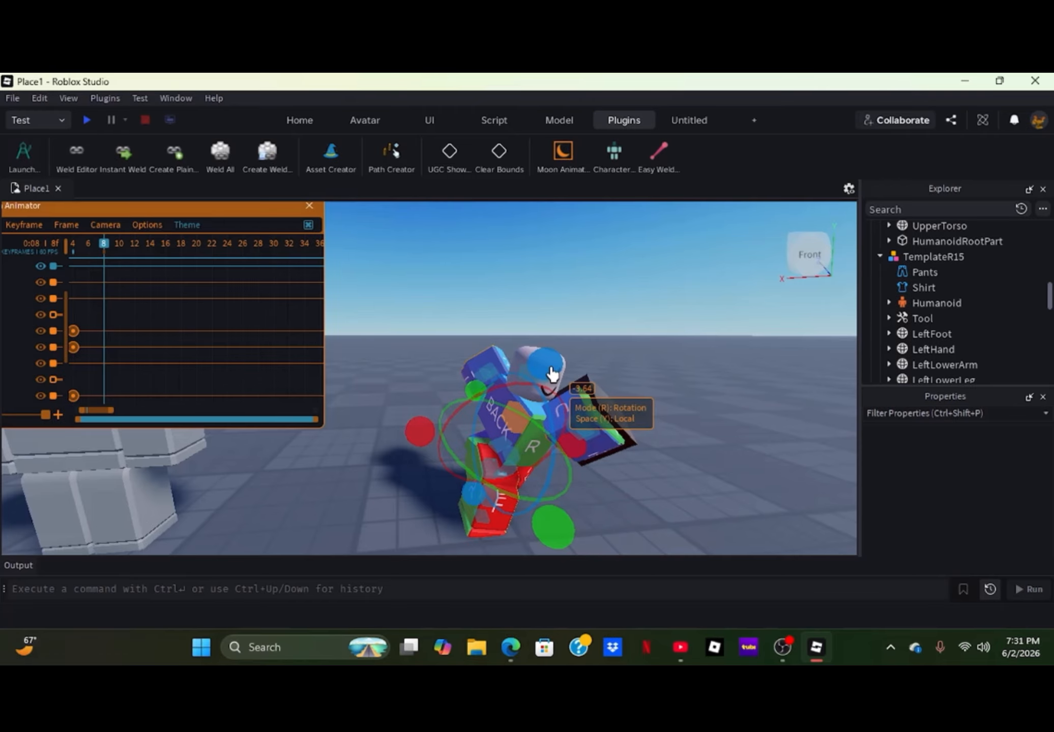
pyautogui.moveTo(552, 365); pyautogui.dragTo(552, 330)
pyautogui.click(661, 395)
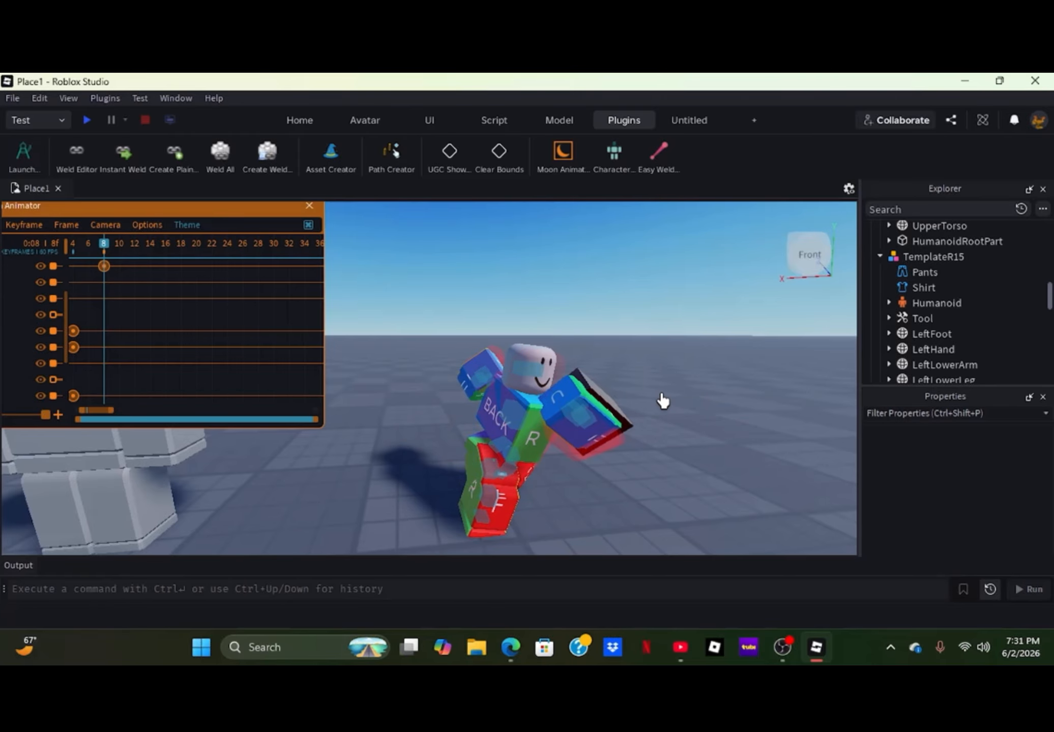
# - Tilt the head at frame 8 to compensate for the torso tilt
pyautogui.click(518, 379)
pyautogui.moveTo(598, 427); pyautogui.dragTo(610, 456)
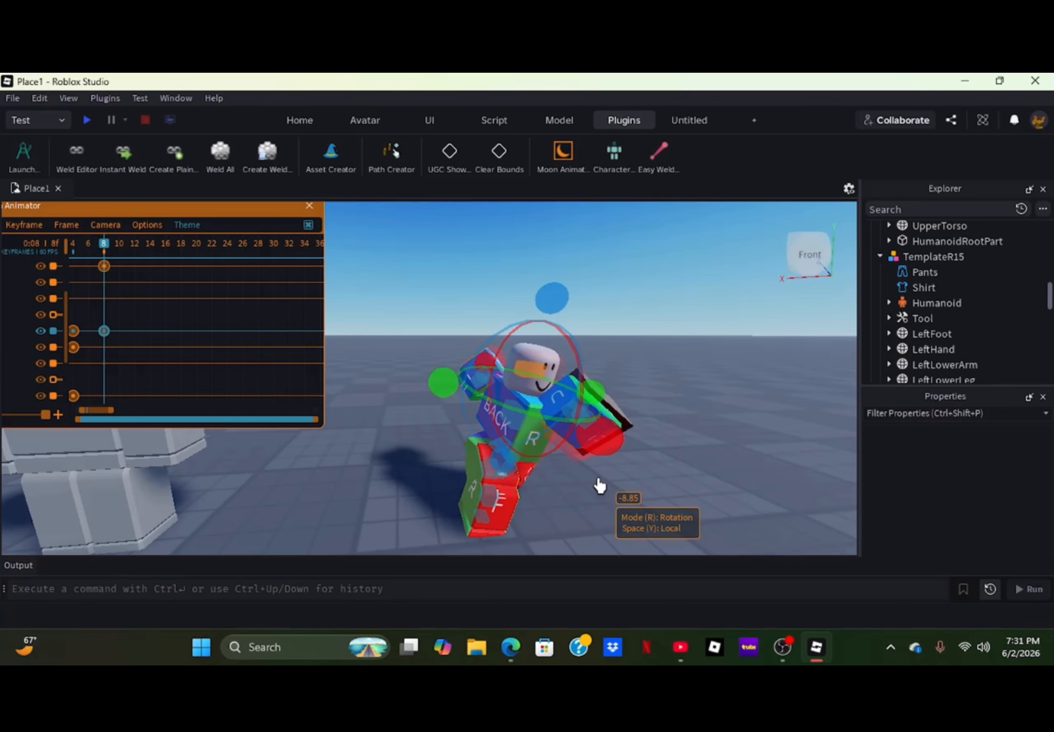
pyautogui.click(581, 468)
# - Twist the upper torso sideways at frame 8
pyautogui.click(566, 416)
pyautogui.moveTo(561, 463); pyautogui.dragTo(563, 464)
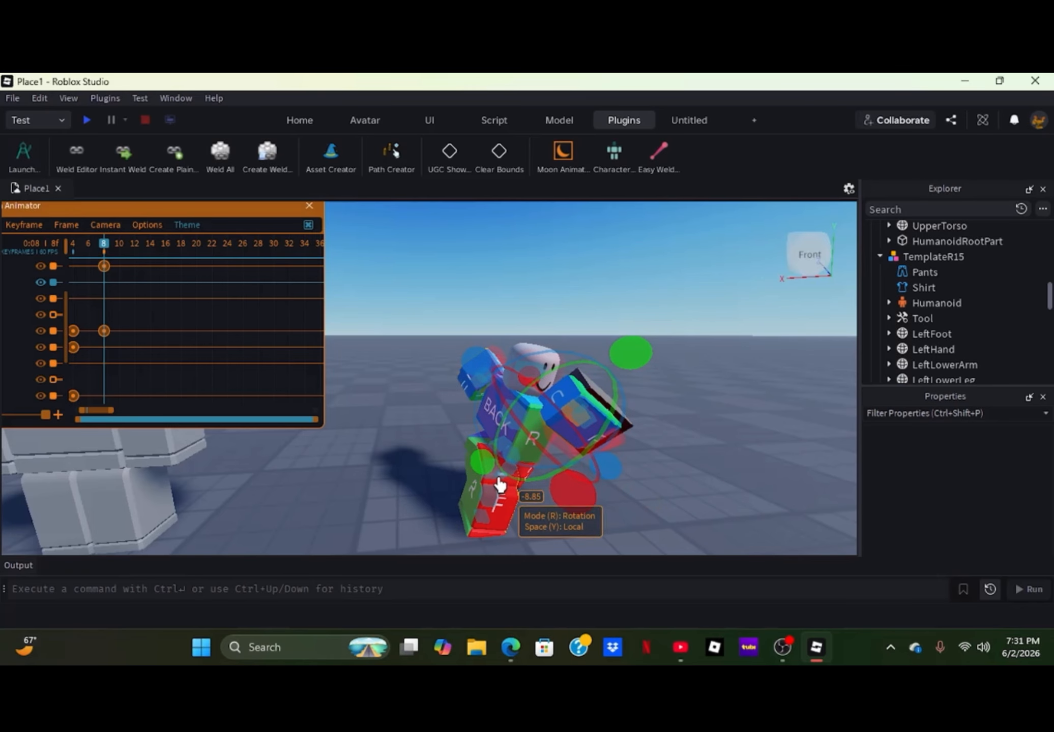
pyautogui.click(520, 441)
pyautogui.moveTo(557, 514); pyautogui.dragTo(475, 484)
pyautogui.click(381, 507)
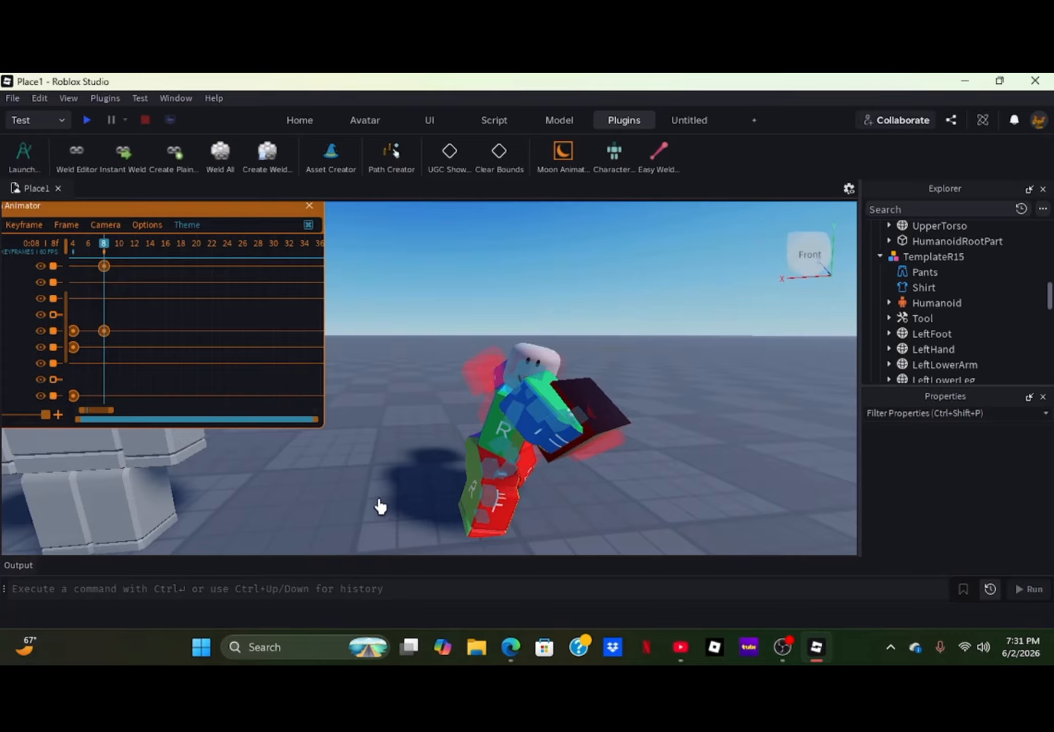
# - Readjust the head and swing the right upper arm holding the Handle at frame 8
pyautogui.click(529, 363)
pyautogui.moveTo(447, 365); pyautogui.dragTo(445, 374)
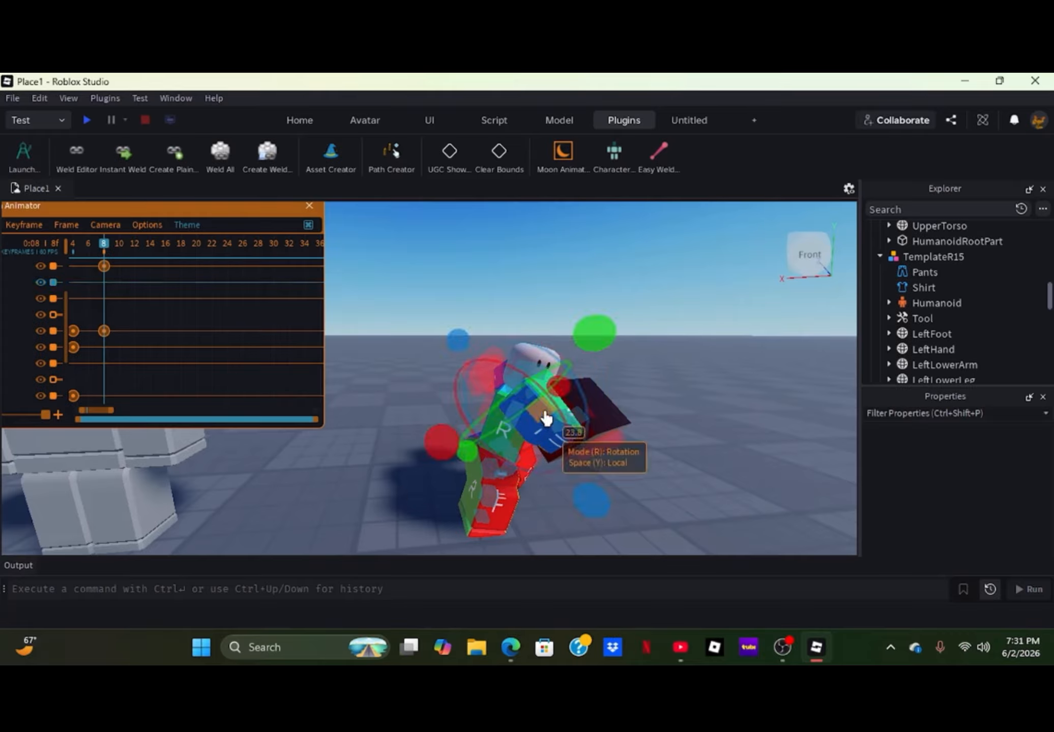
pyautogui.moveTo(442, 424); pyautogui.dragTo(439, 368)
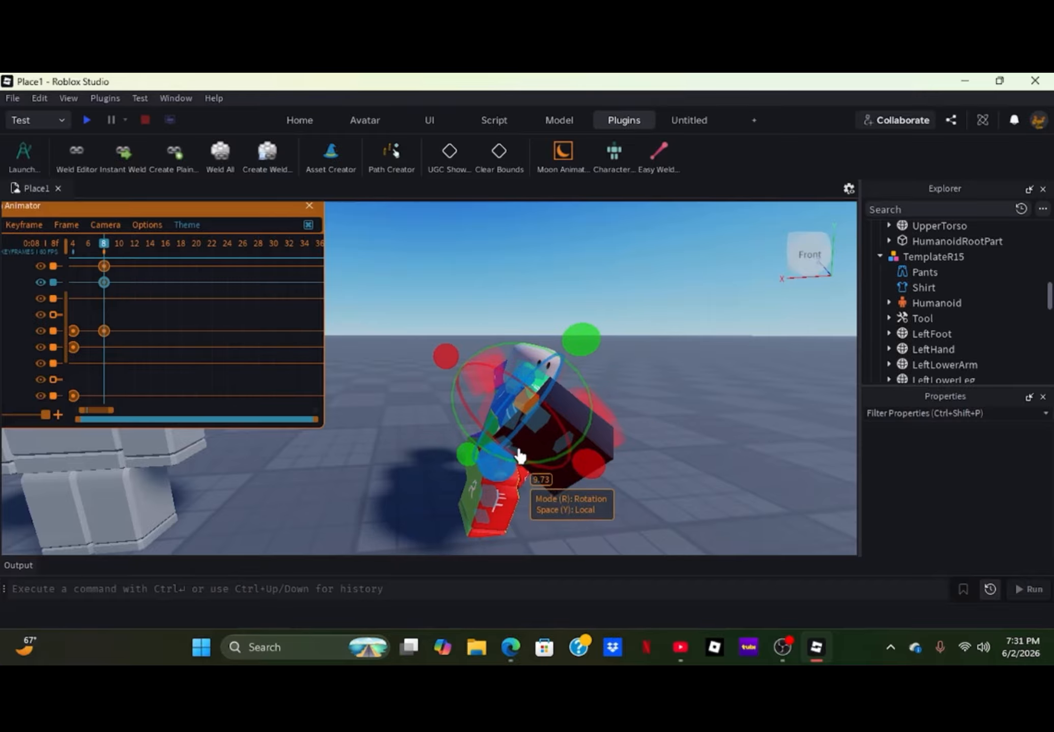
pyautogui.moveTo(586, 350); pyautogui.dragTo(548, 327)
pyautogui.click(639, 408)
# - Rotate the left upper arm slightly at frame 8
pyautogui.moveTo(642, 432); pyautogui.dragTo(626, 464, button='right')
pyautogui.press('d')
pyautogui.press('w')
pyautogui.press('s')
pyautogui.press('a')
pyautogui.press('w')
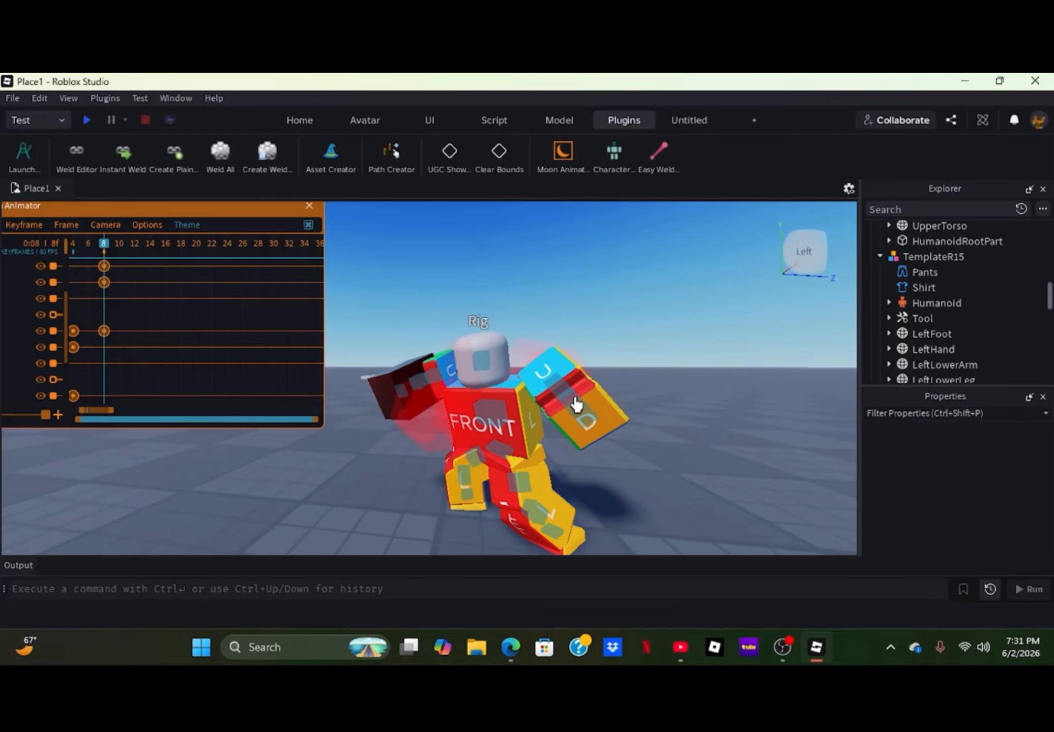
pyautogui.click(554, 389)
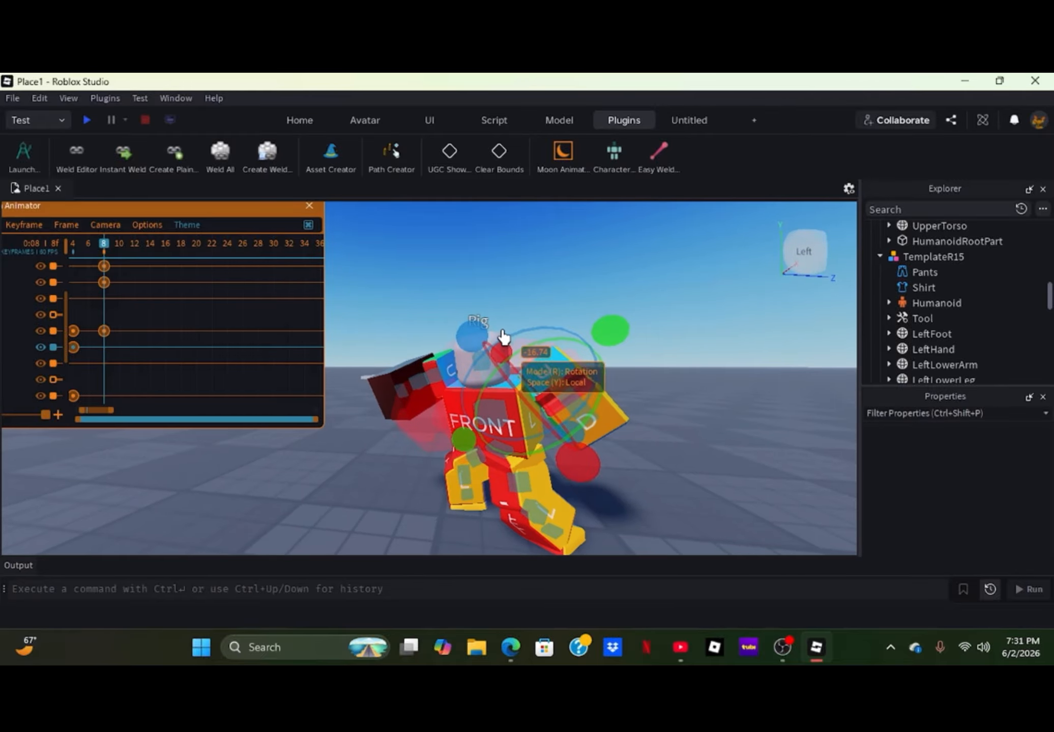
pyautogui.moveTo(478, 345); pyautogui.dragTo(531, 474)
pyautogui.click(714, 485)
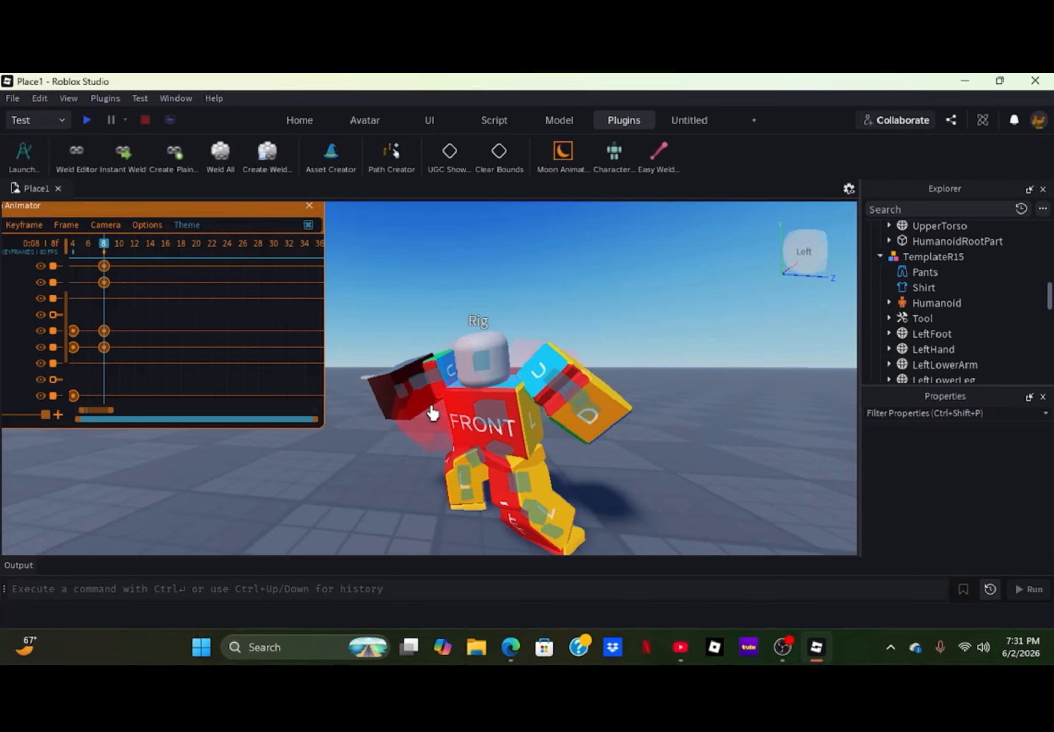
# - Rotate the right lower arm and readjust the right upper arm at frame 8 to aim the Handle
pyautogui.press('s')
pyautogui.moveTo(357, 477); pyautogui.dragTo(358, 478, button='right')
pyautogui.press('w')
pyautogui.press('s')
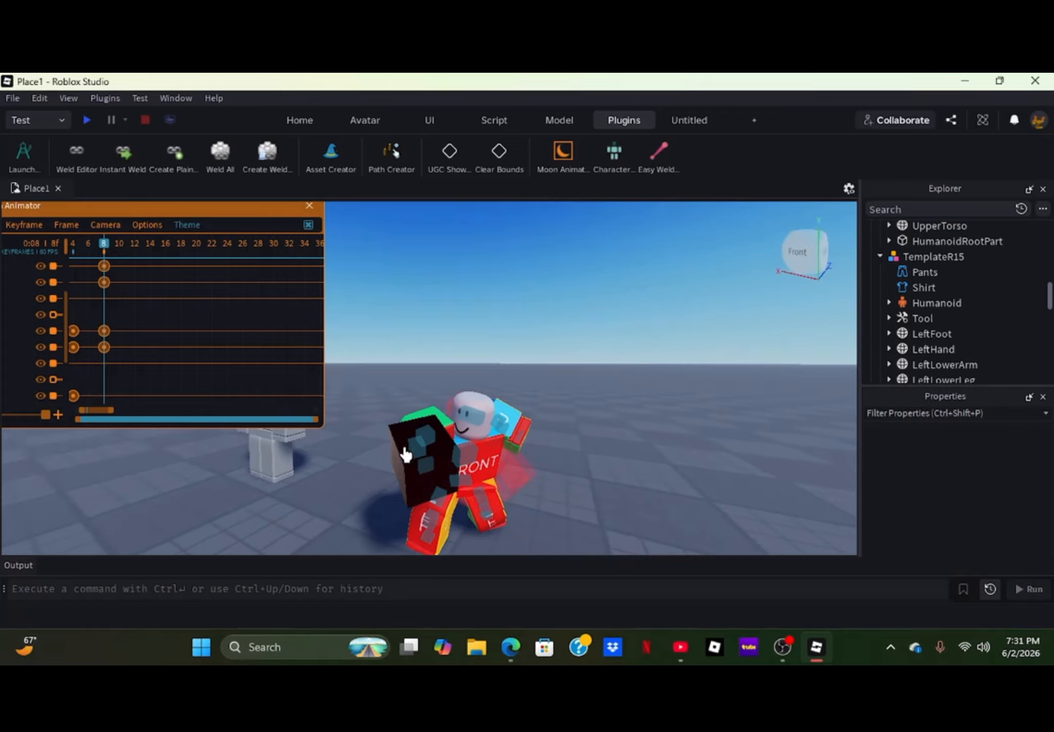
pyautogui.click(427, 460)
pyautogui.moveTo(493, 432); pyautogui.dragTo(428, 455)
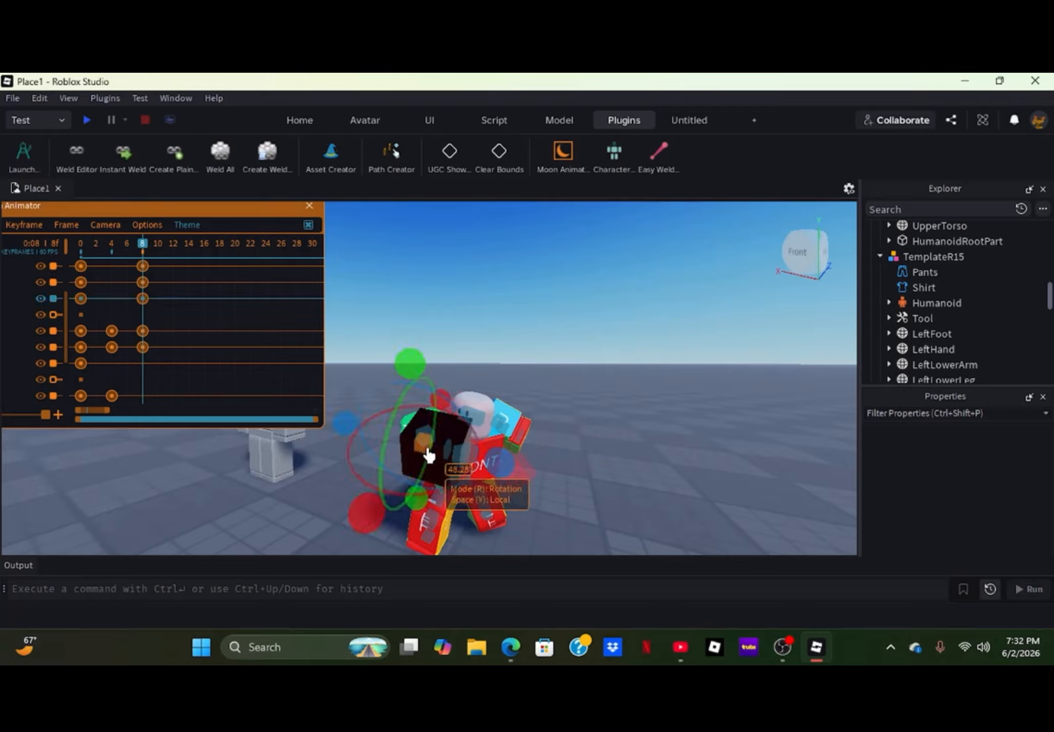
pyautogui.moveTo(444, 407); pyautogui.dragTo(451, 431)
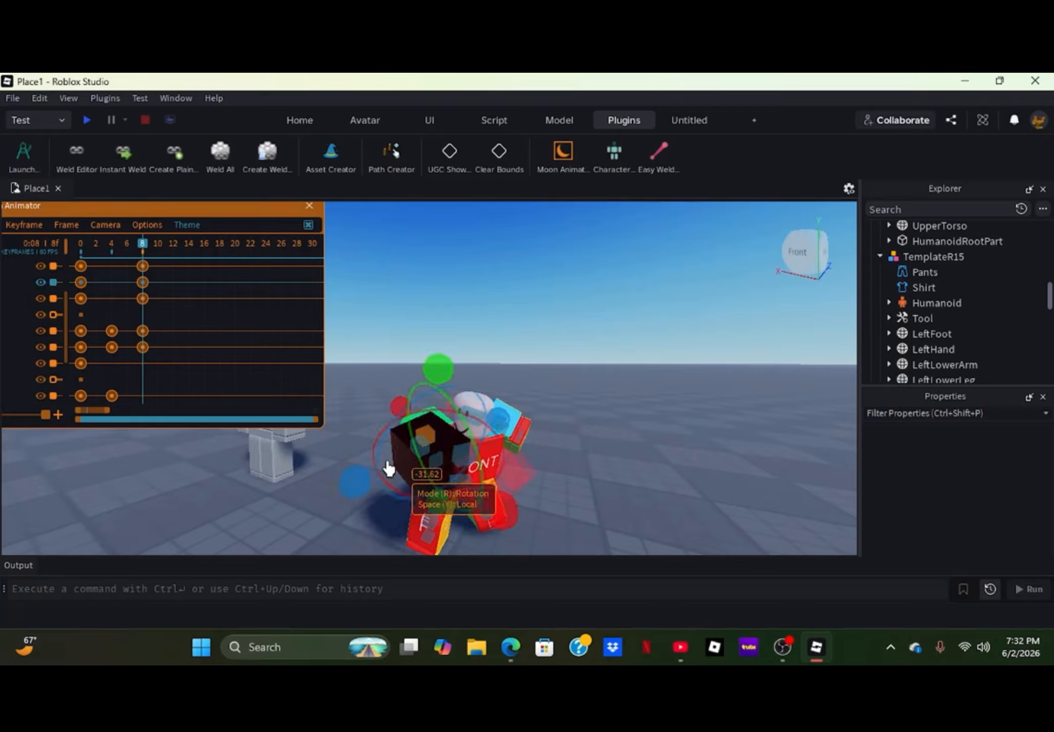
pyautogui.moveTo(359, 486); pyautogui.dragTo(367, 456)
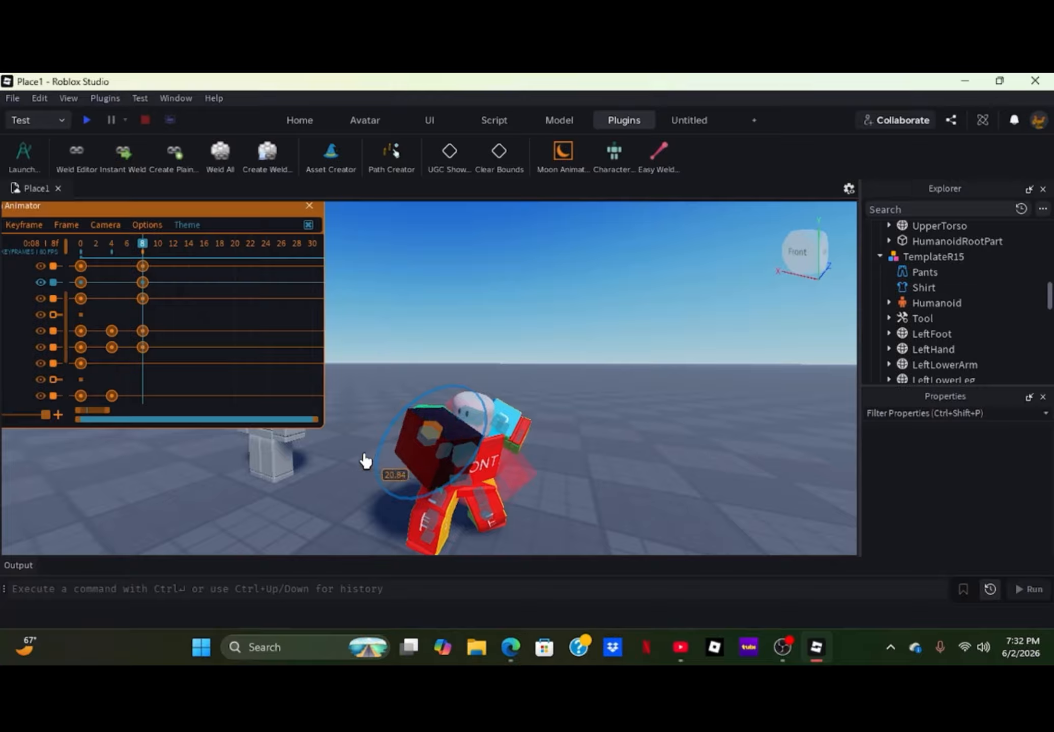
pyautogui.click(576, 463)
pyautogui.moveTo(572, 466); pyautogui.dragTo(536, 475, button='right')
pyautogui.scroll(3, 539, 478)
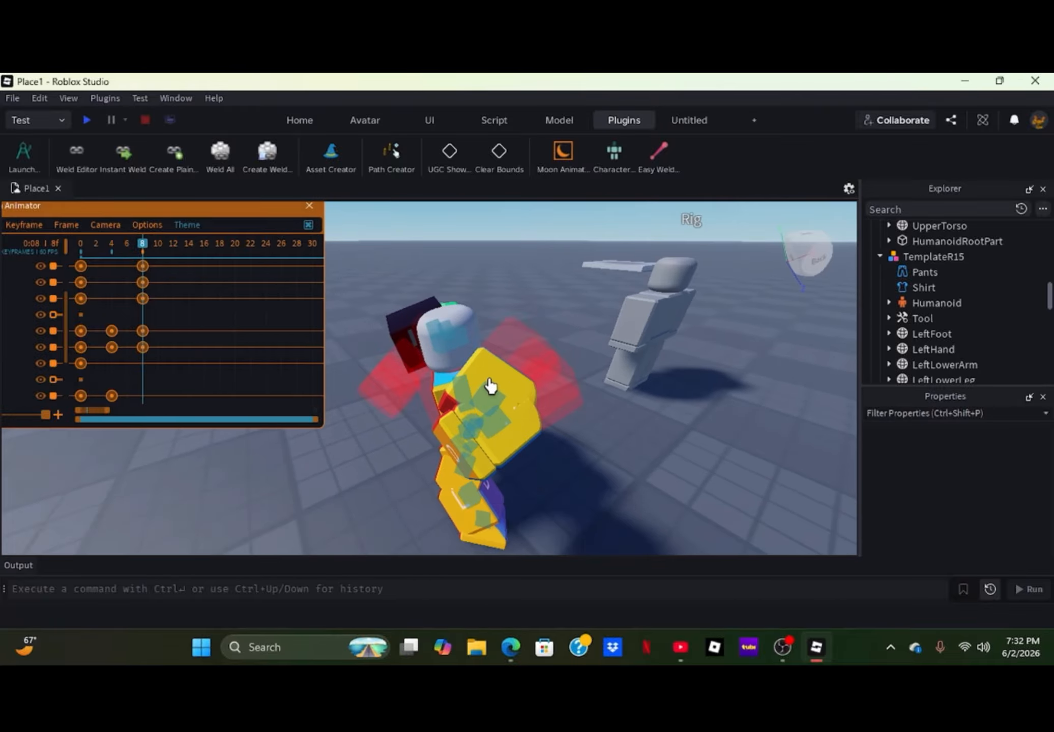
# - Rotate the left upper arm at frame 8, finishing with a turn of about -16 degrees
pyautogui.click(487, 398)
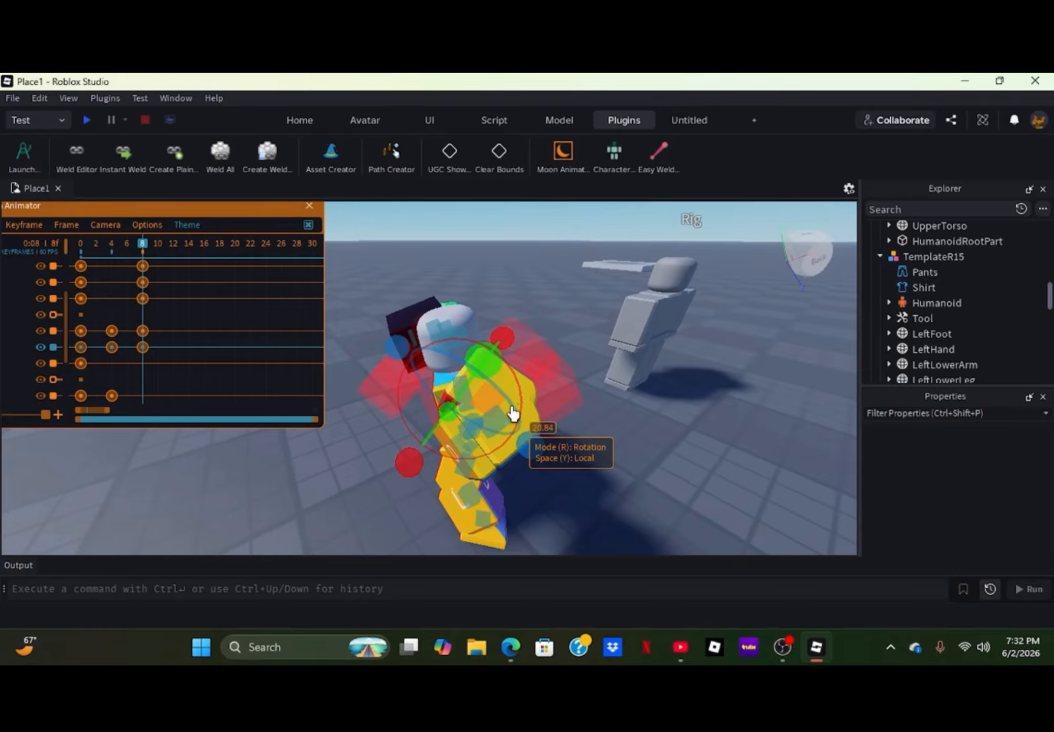
pyautogui.moveTo(526, 410); pyautogui.dragTo(533, 396, button='right')
pyautogui.scroll(3, 519, 395)
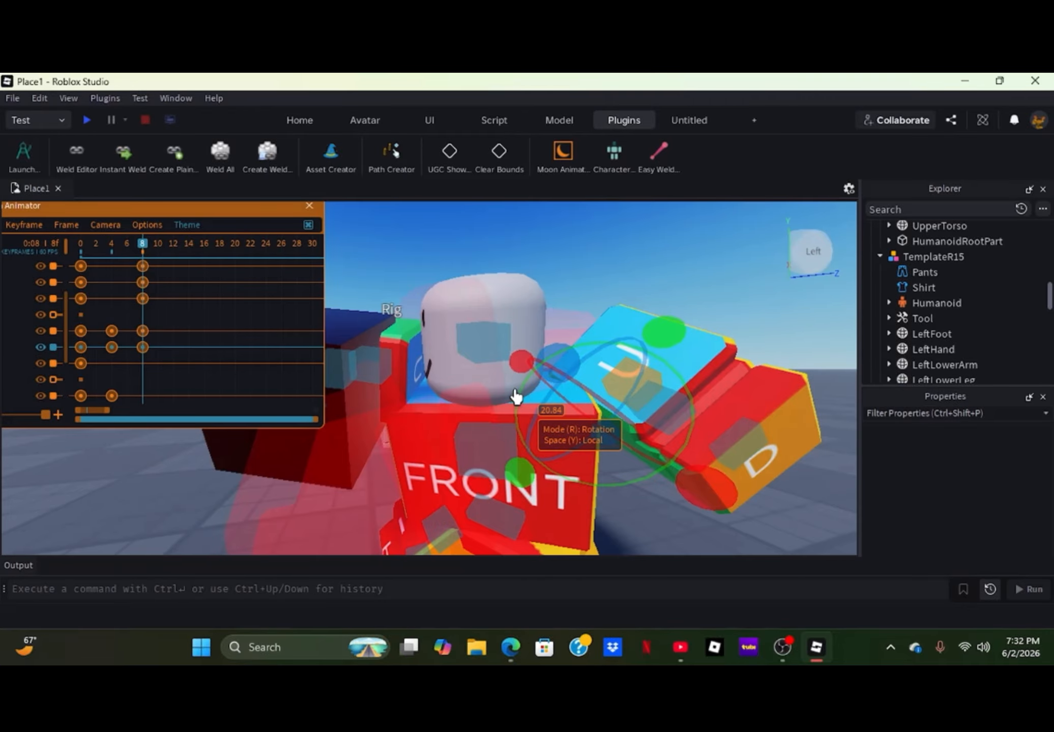
pyautogui.scroll(-3, 491, 418)
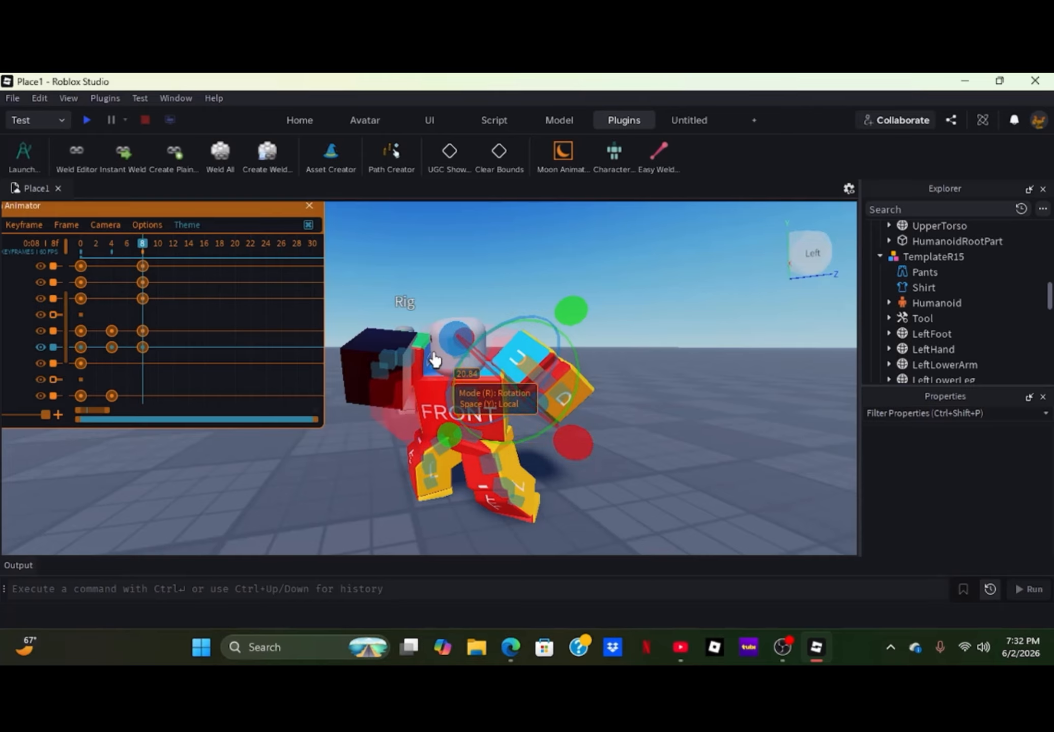
pyautogui.moveTo(450, 356); pyautogui.dragTo(449, 341)
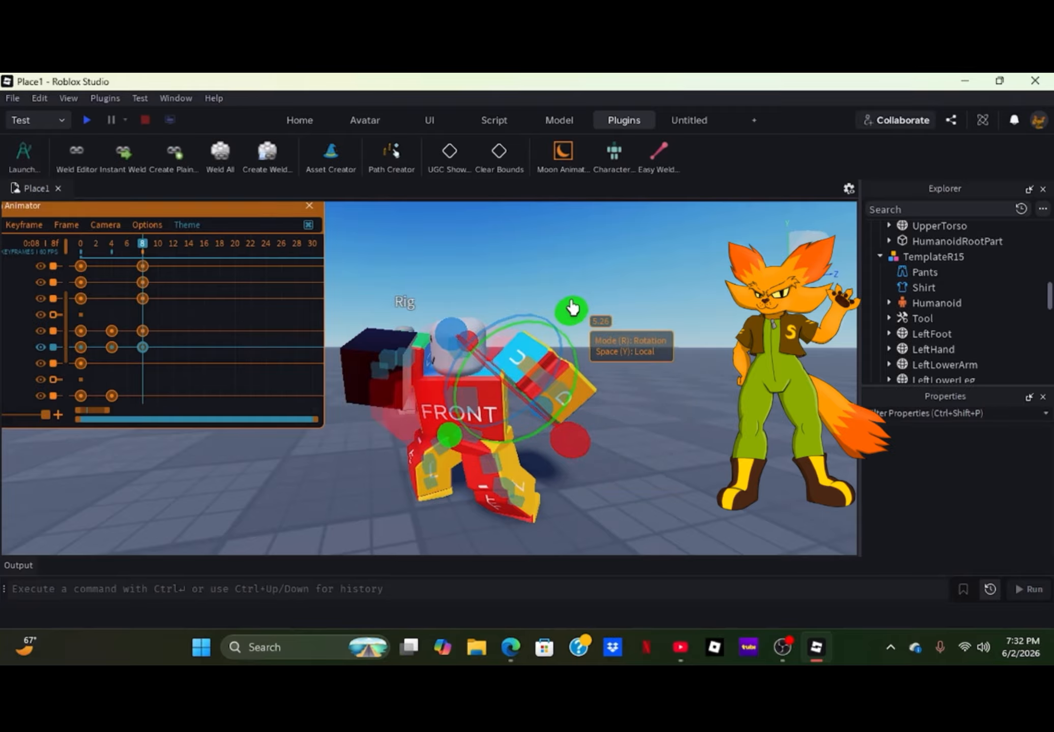
pyautogui.moveTo(632, 418); pyautogui.dragTo(632, 418, button='right')
pyautogui.press('w')
pyautogui.press('w')
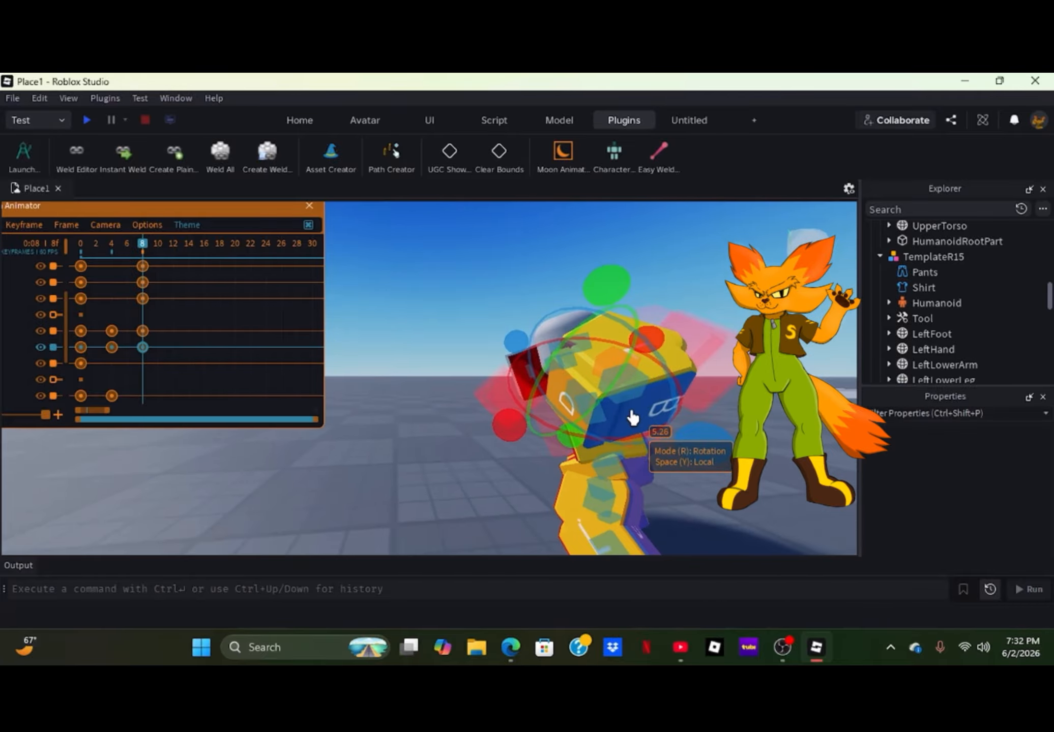
pyautogui.moveTo(704, 448)
pyautogui.mouseDown()
pyautogui.moveTo(712, 432)
pyautogui.moveTo(705, 453)
pyautogui.mouseUp()
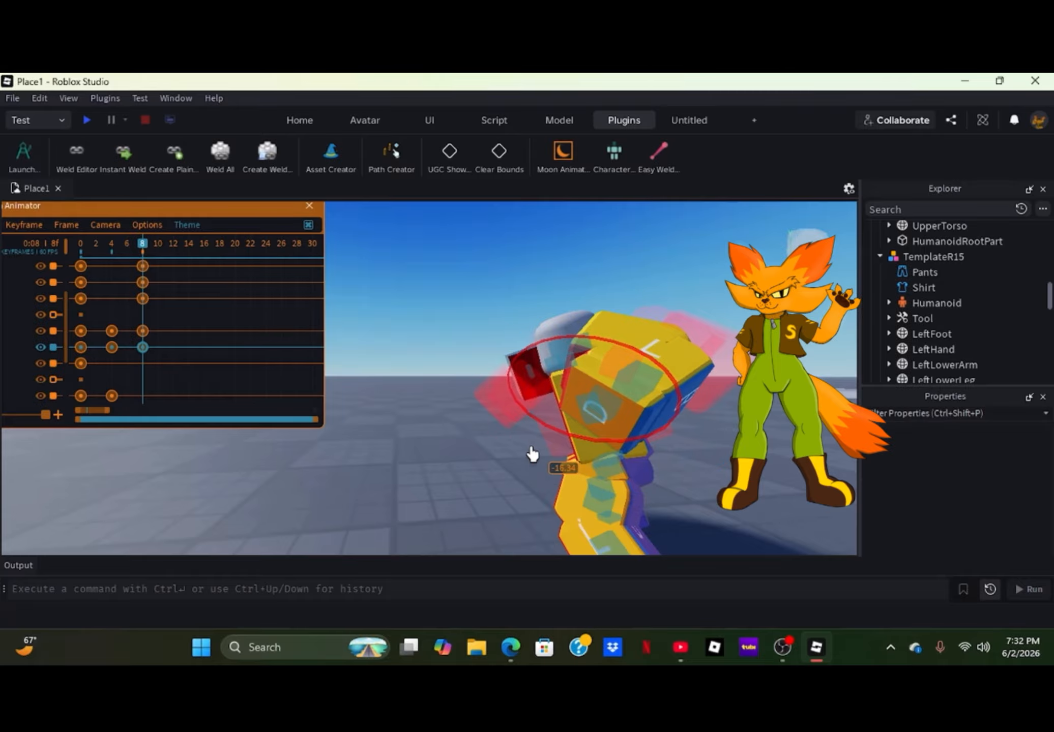
pyautogui.moveTo(531, 454); pyautogui.dragTo(528, 459)
pyautogui.click(482, 487)
# - Rotate the left lower arm at frame 8 to add its keyframe
pyautogui.click(657, 388)
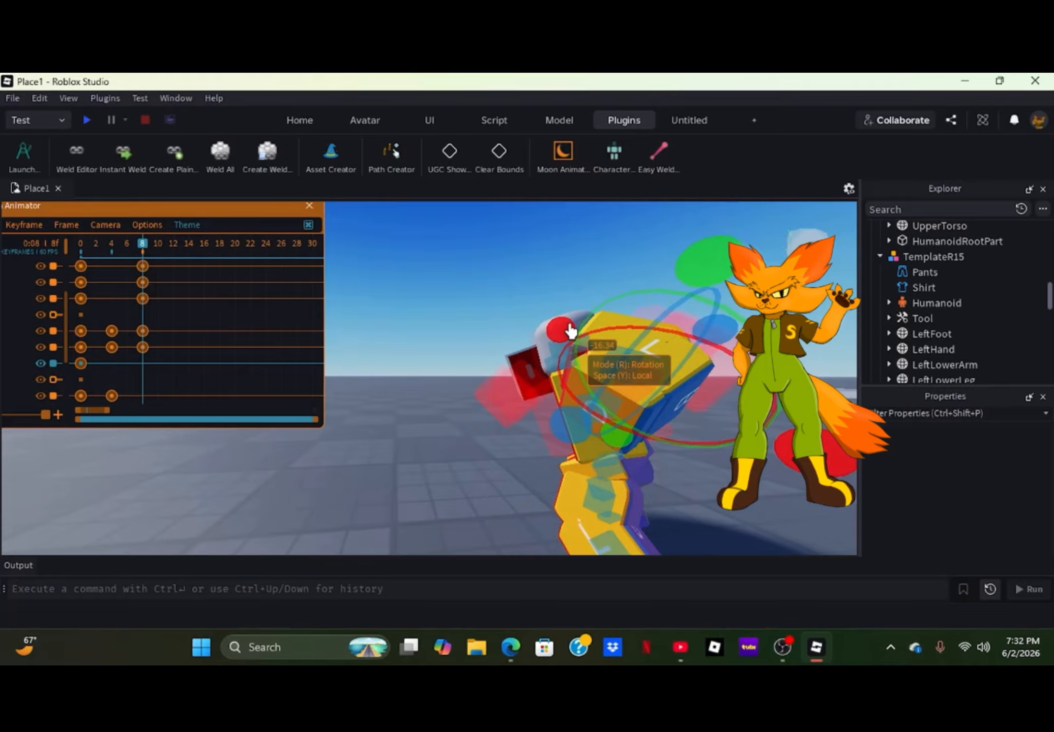
pyautogui.click(447, 447)
pyautogui.moveTo(459, 447); pyautogui.dragTo(459, 448, button='right')
pyautogui.moveTo(88, 249); pyautogui.dragTo(142, 282)
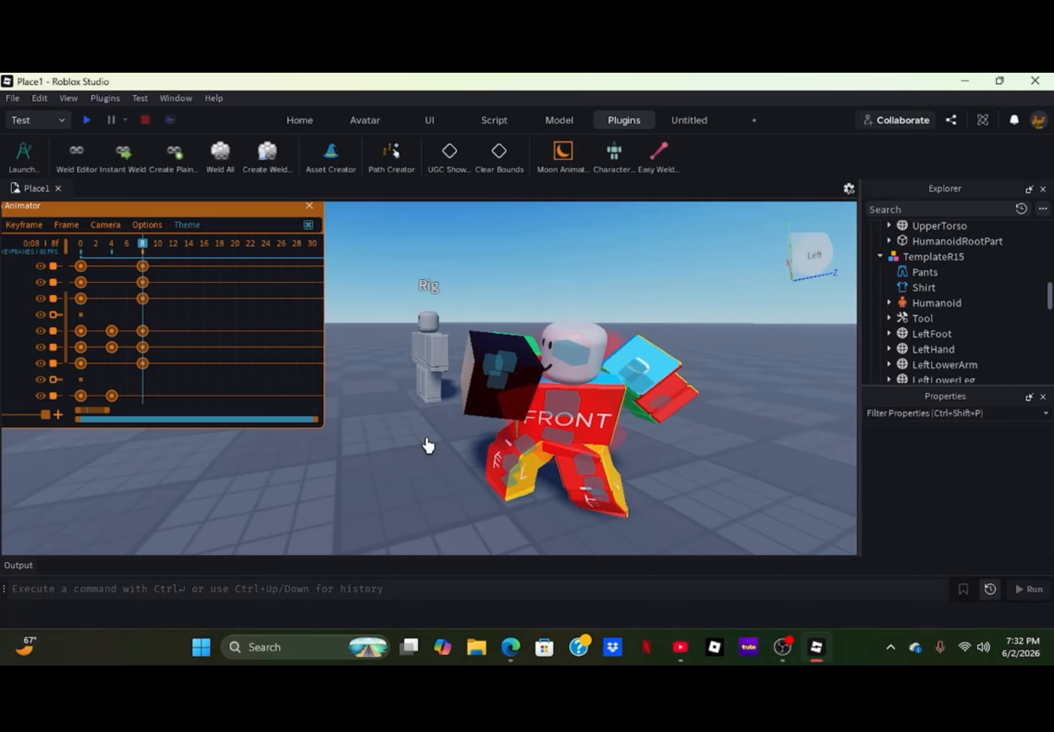
# - Rotate the lower torso about -10 degrees and the right upper leg about -4 degrees at frame 8
pyautogui.click(561, 447)
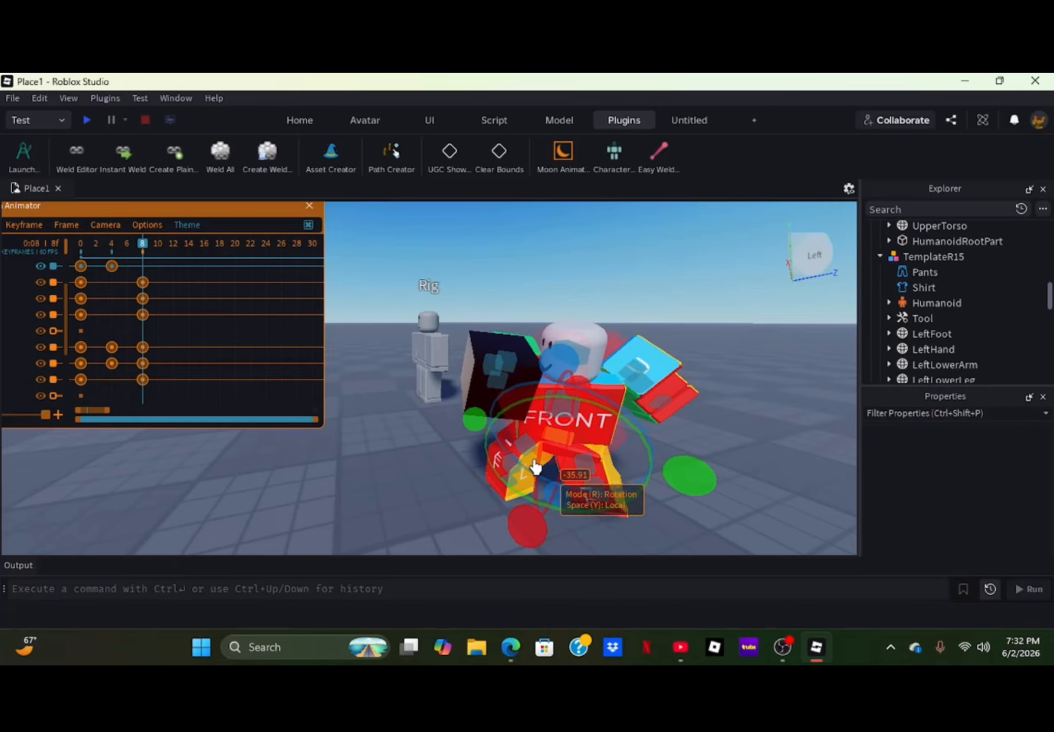
pyautogui.moveTo(433, 482); pyautogui.dragTo(435, 482, button='right')
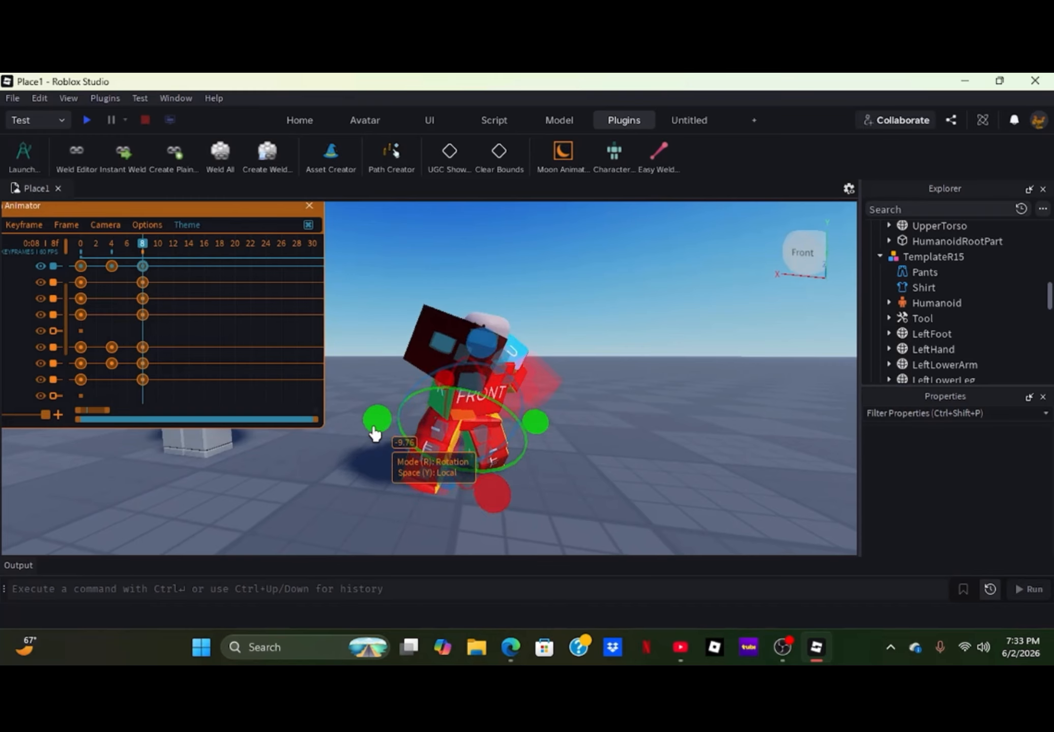
pyautogui.click(443, 440)
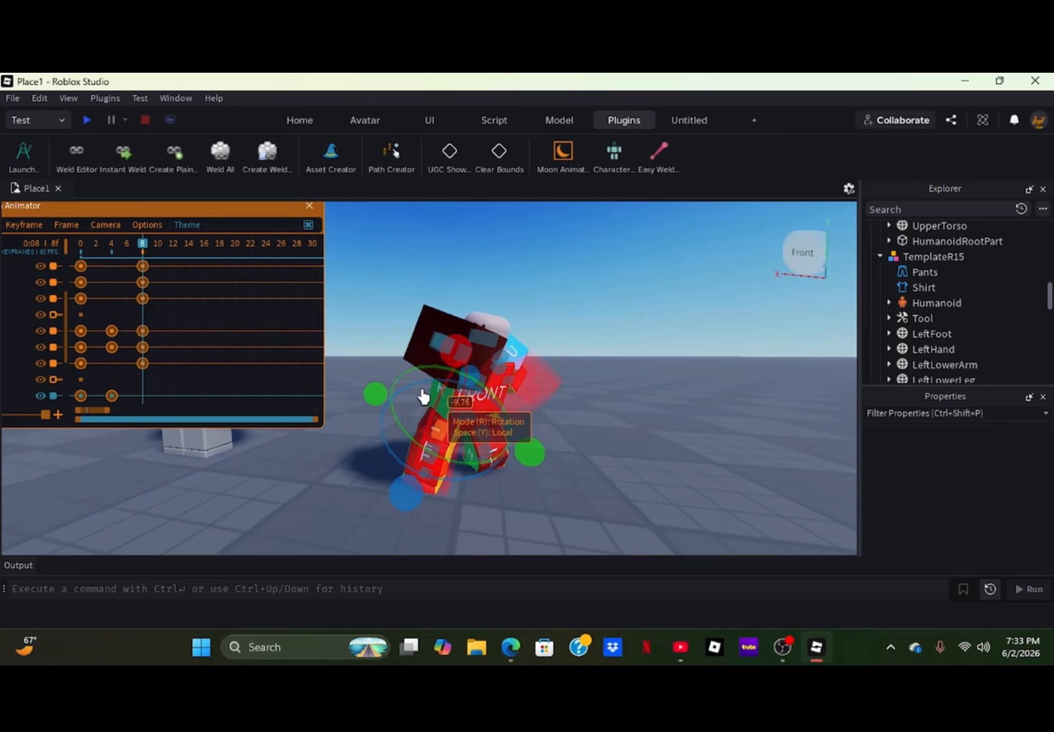
pyautogui.moveTo(433, 467); pyautogui.dragTo(440, 473)
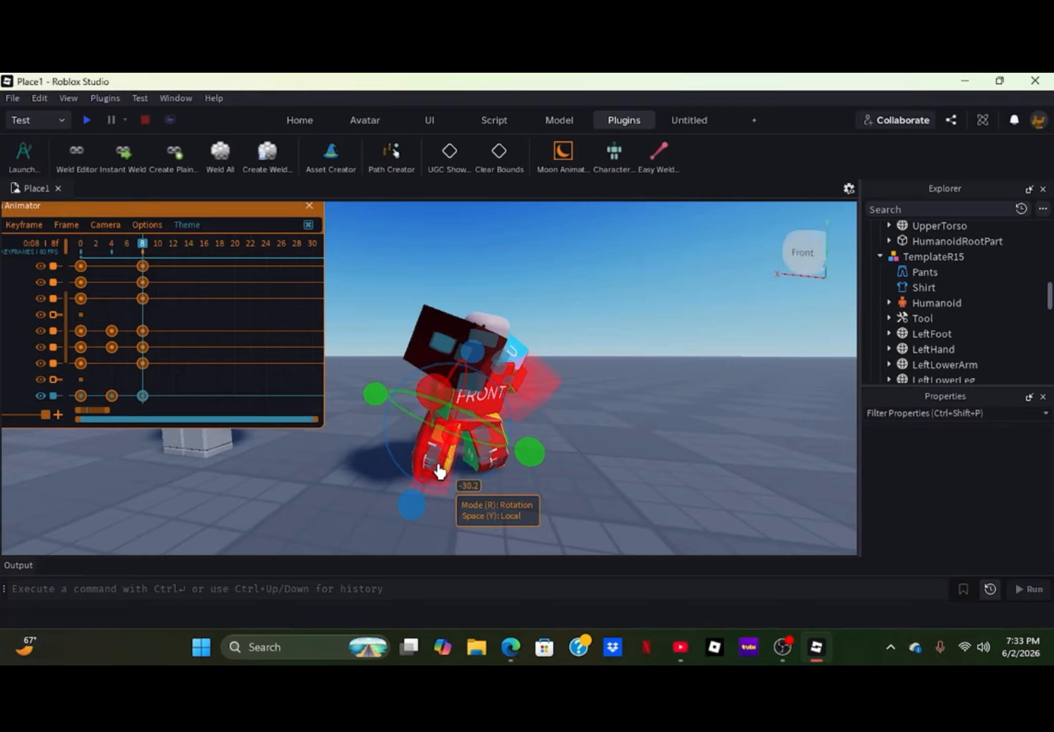
pyautogui.hotkey('ctrl', 'z')
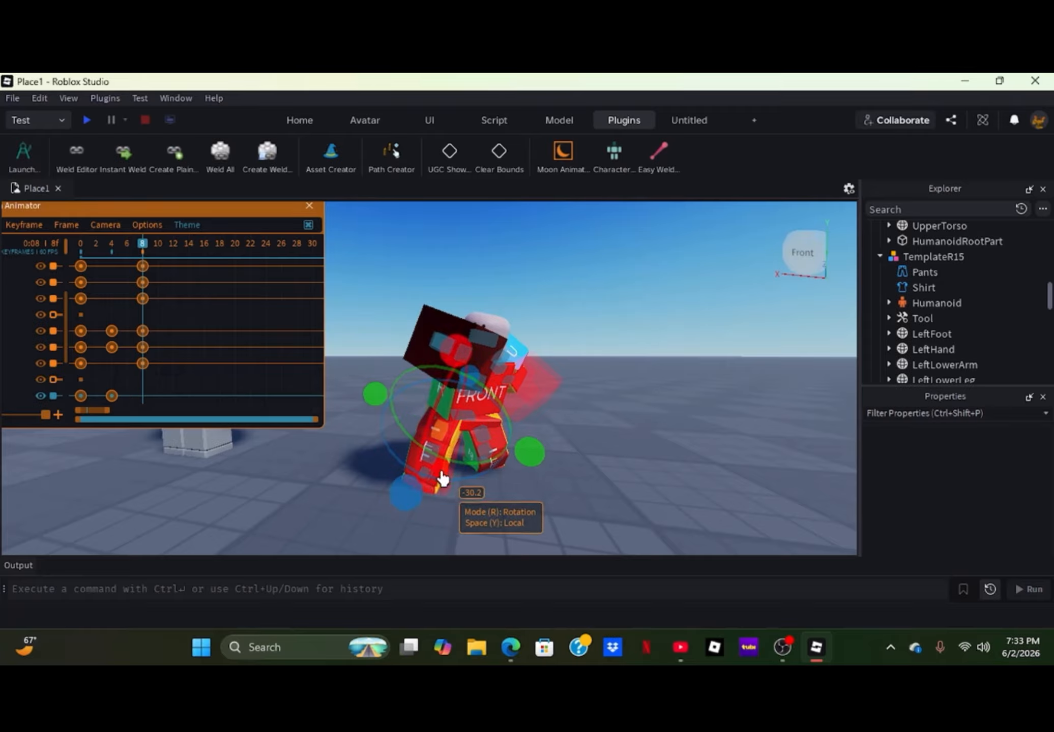
pyautogui.moveTo(380, 395); pyautogui.dragTo(383, 407)
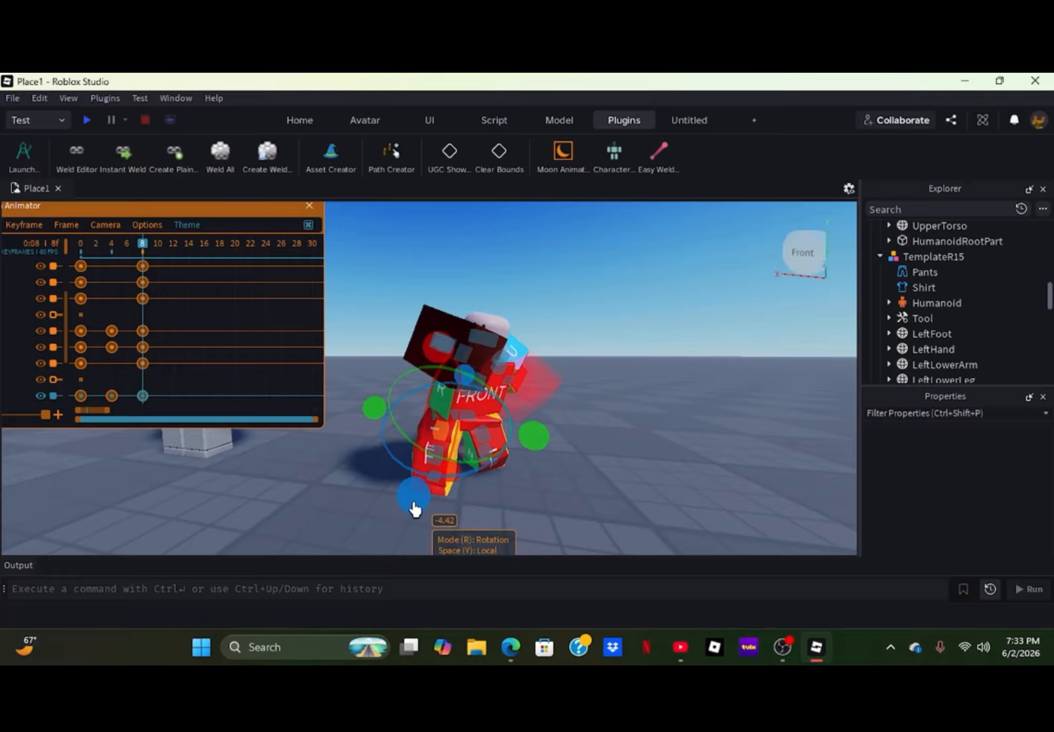
# - Rotate the left upper leg and the left lower leg at frame 8
pyautogui.click(364, 515)
pyautogui.press('s')
pyautogui.press('d')
pyautogui.moveTo(373, 510); pyautogui.dragTo(373, 510, button='right')
pyautogui.press('w')
pyautogui.press('s')
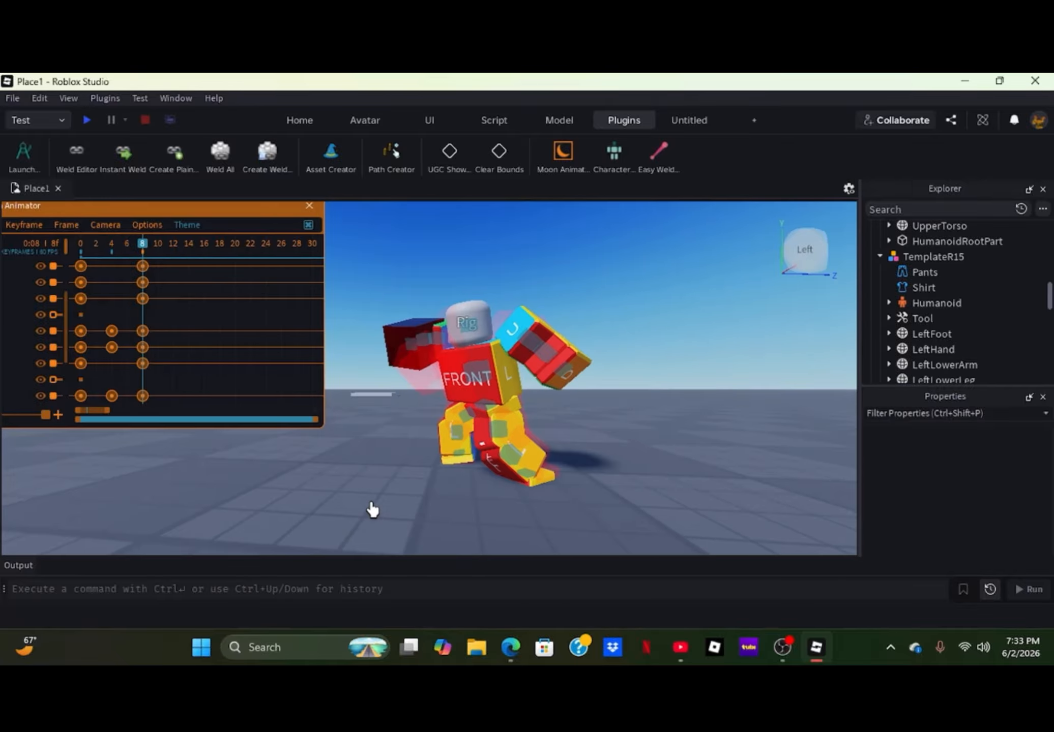
pyautogui.click(503, 437)
pyautogui.moveTo(408, 407); pyautogui.dragTo(415, 425)
pyautogui.click(409, 434)
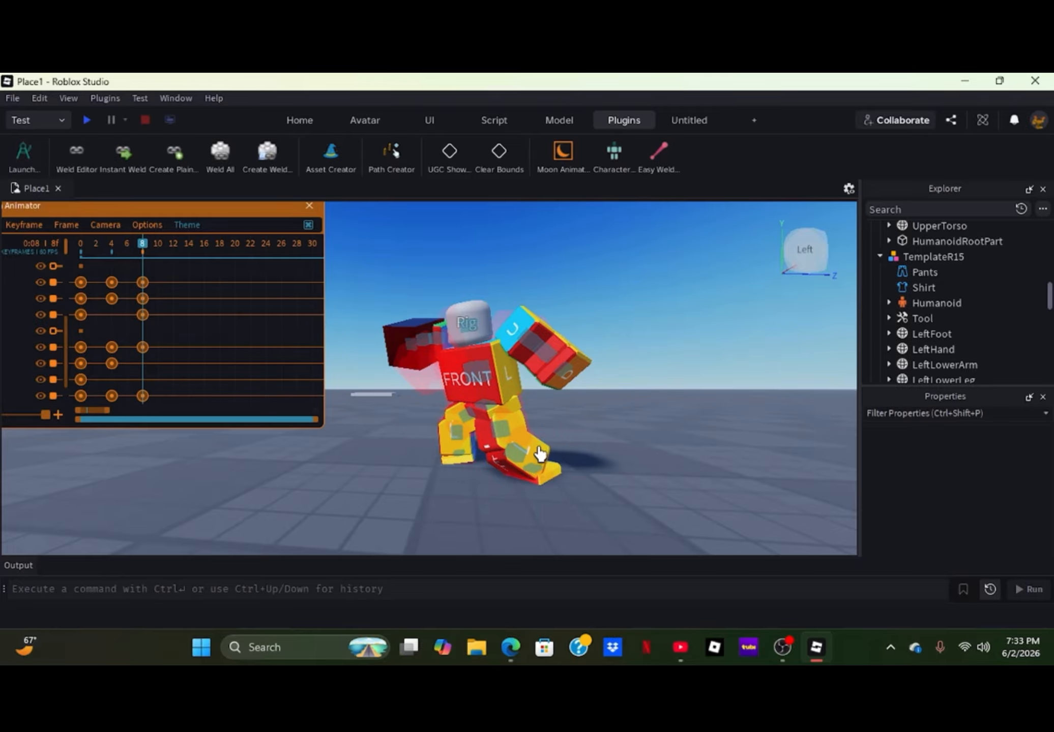
pyautogui.click(512, 467)
pyautogui.moveTo(538, 389); pyautogui.dragTo(544, 397)
pyautogui.click(627, 411)
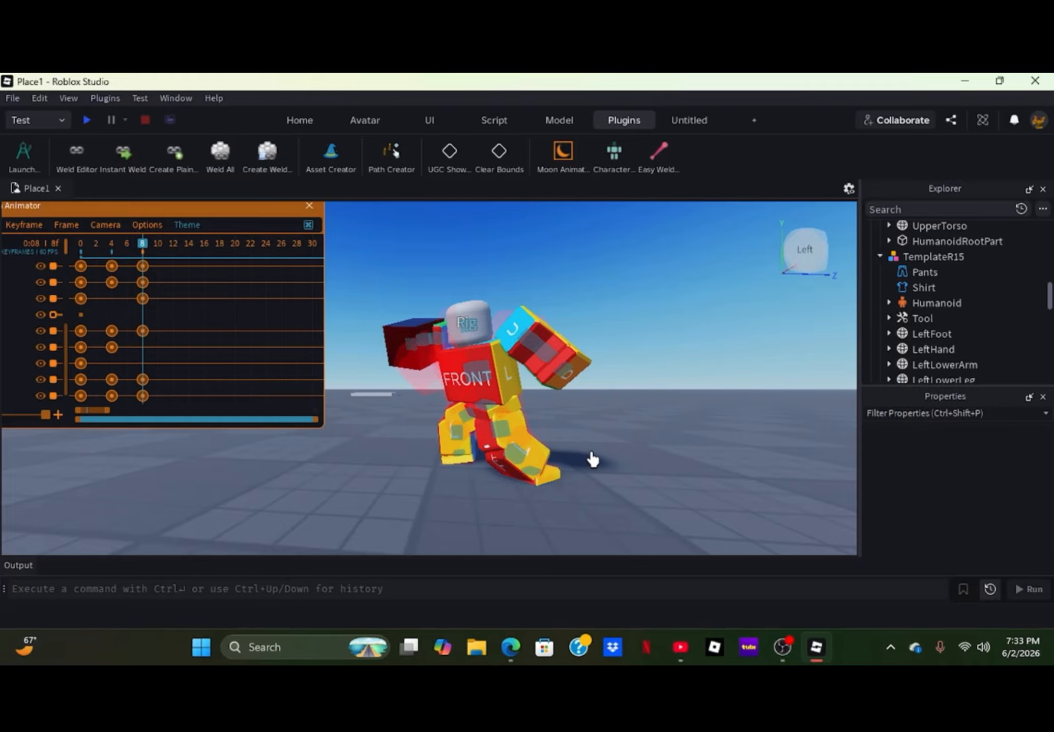
# - Swing the left upper arm to a new angle at frame 8
pyautogui.scroll(-3, 593, 460)
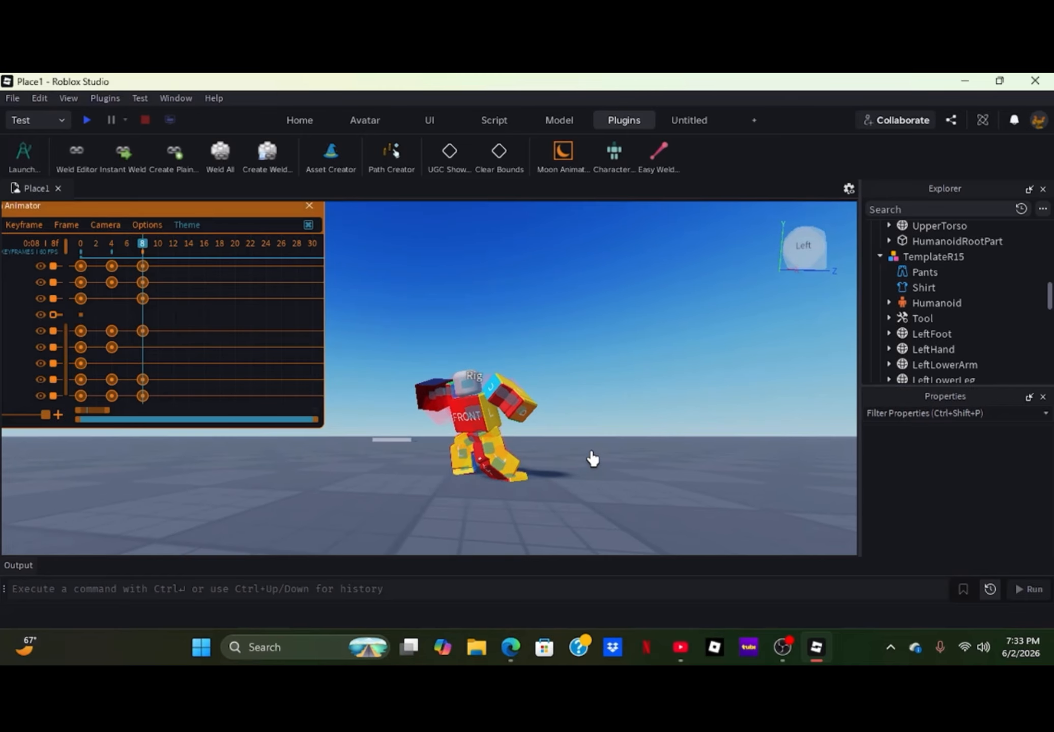
pyautogui.scroll(5, 592, 459)
pyautogui.scroll(-2, 593, 459)
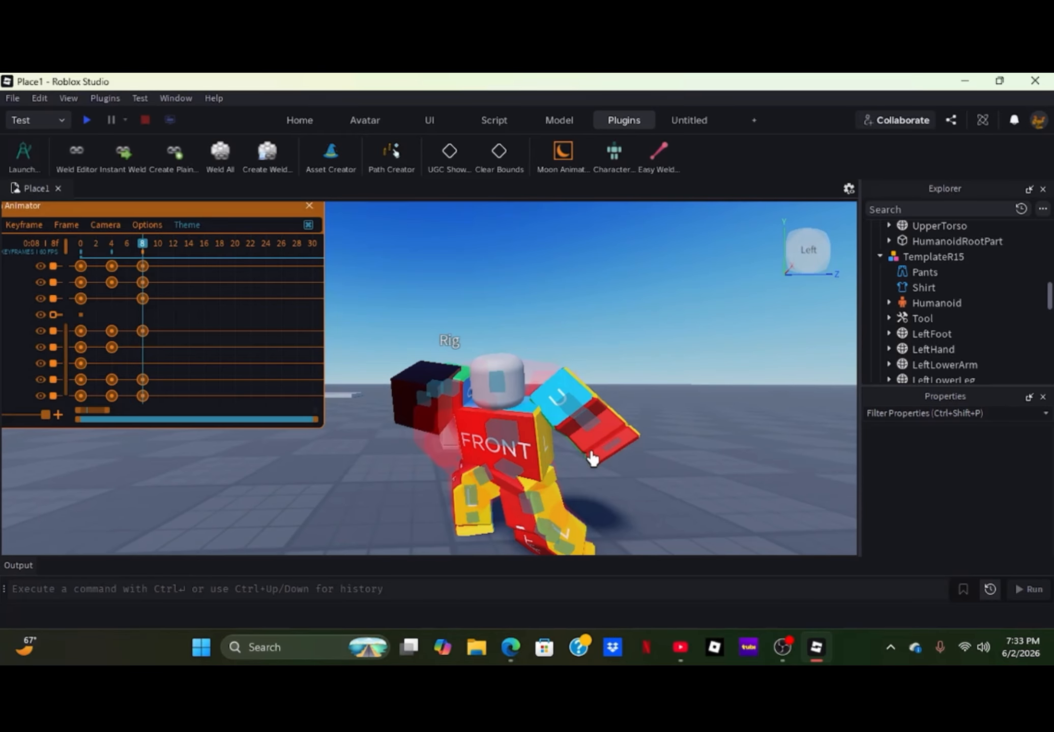
pyautogui.scroll(-1, 592, 460)
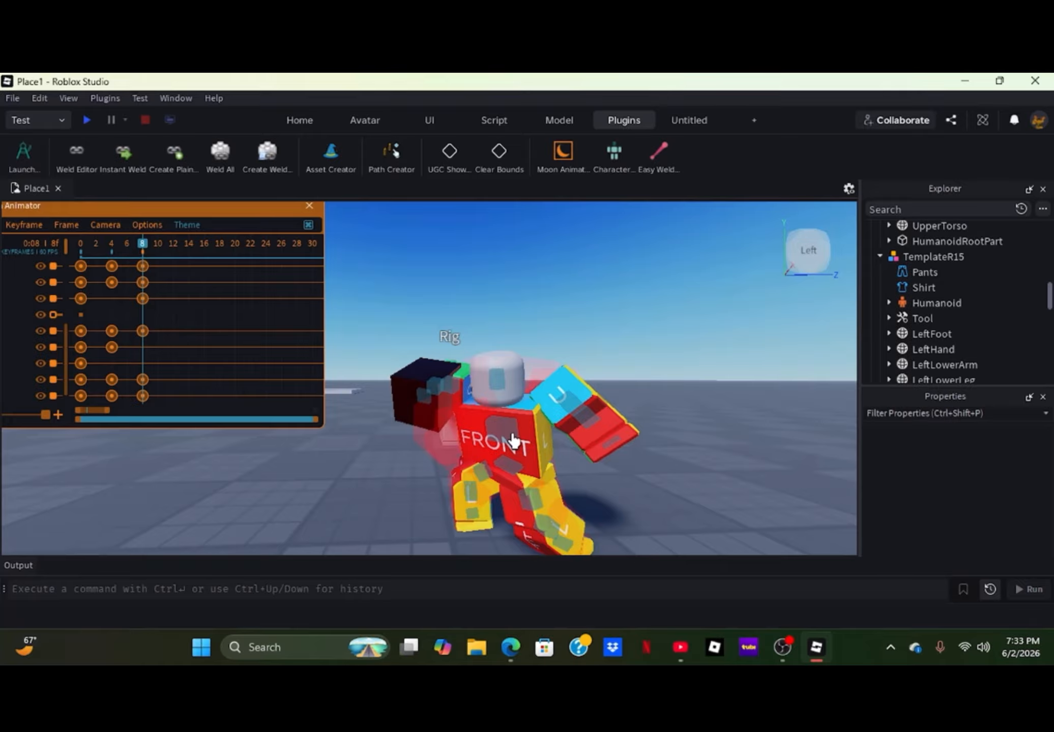
pyautogui.click(505, 445)
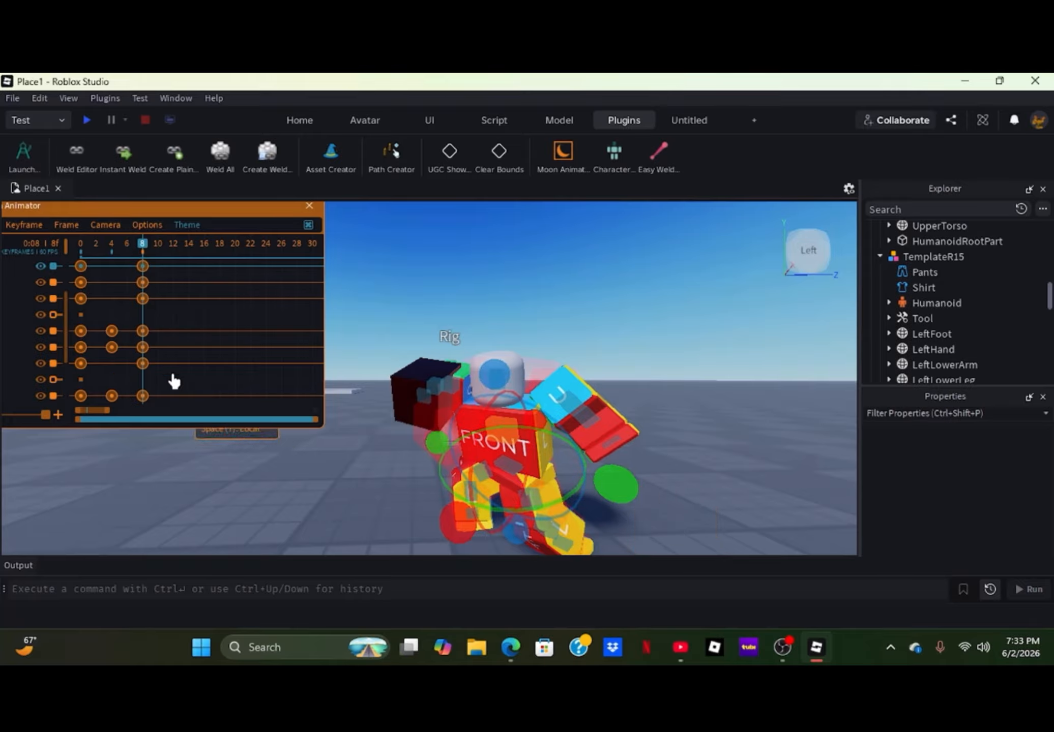
pyautogui.moveTo(616, 445); pyautogui.dragTo(616, 445, button='right')
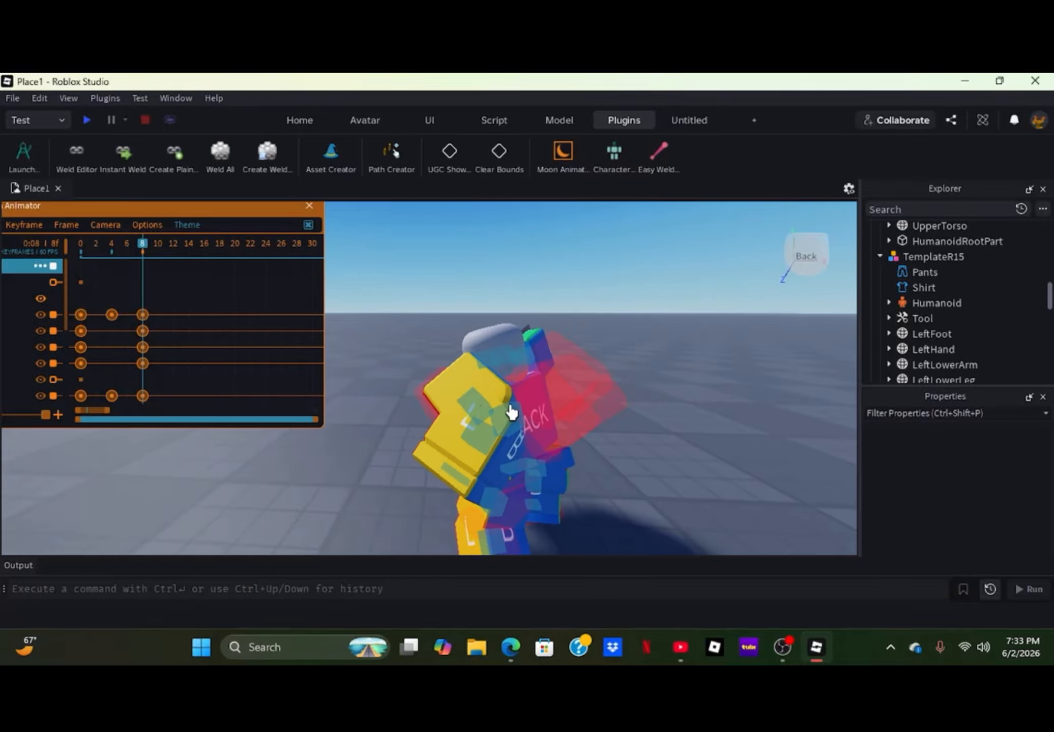
pyautogui.click(476, 407)
pyautogui.moveTo(542, 365); pyautogui.dragTo(526, 312)
pyautogui.click(602, 406)
# - Bend the left lower arm and readjust the left arm's rotation at frame 8
pyautogui.click(500, 438)
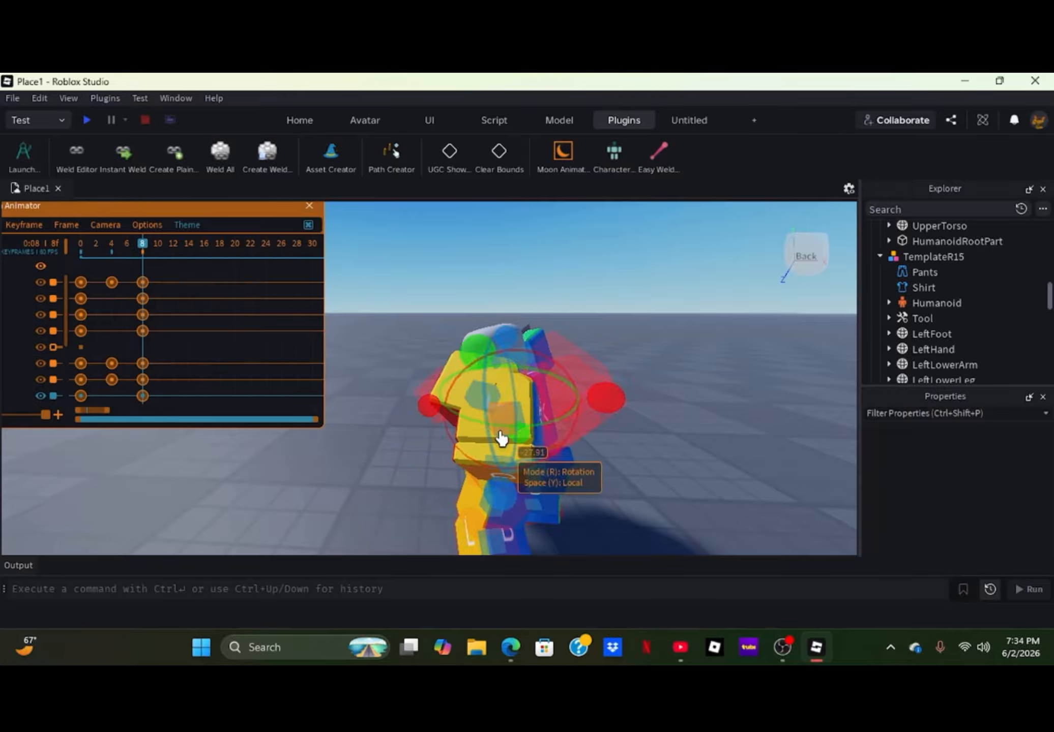
pyautogui.moveTo(616, 414); pyautogui.dragTo(608, 328)
pyautogui.click(613, 464)
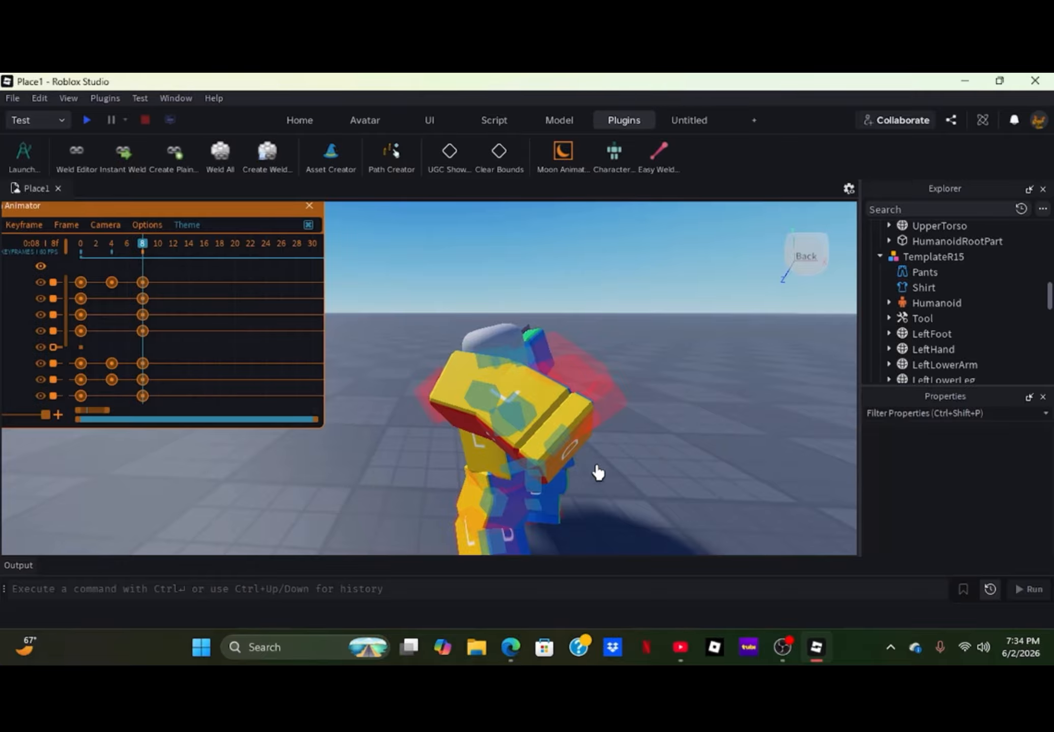
pyautogui.click(511, 389)
pyautogui.moveTo(501, 341); pyautogui.dragTo(510, 377)
pyautogui.click(682, 436)
# - Turn the head about 7 degrees at frame 8
pyautogui.moveTo(663, 449); pyautogui.dragTo(660, 448, button='right')
pyautogui.press('s')
pyautogui.press('w')
pyautogui.press('w')
pyautogui.press('s')
pyautogui.click(629, 415)
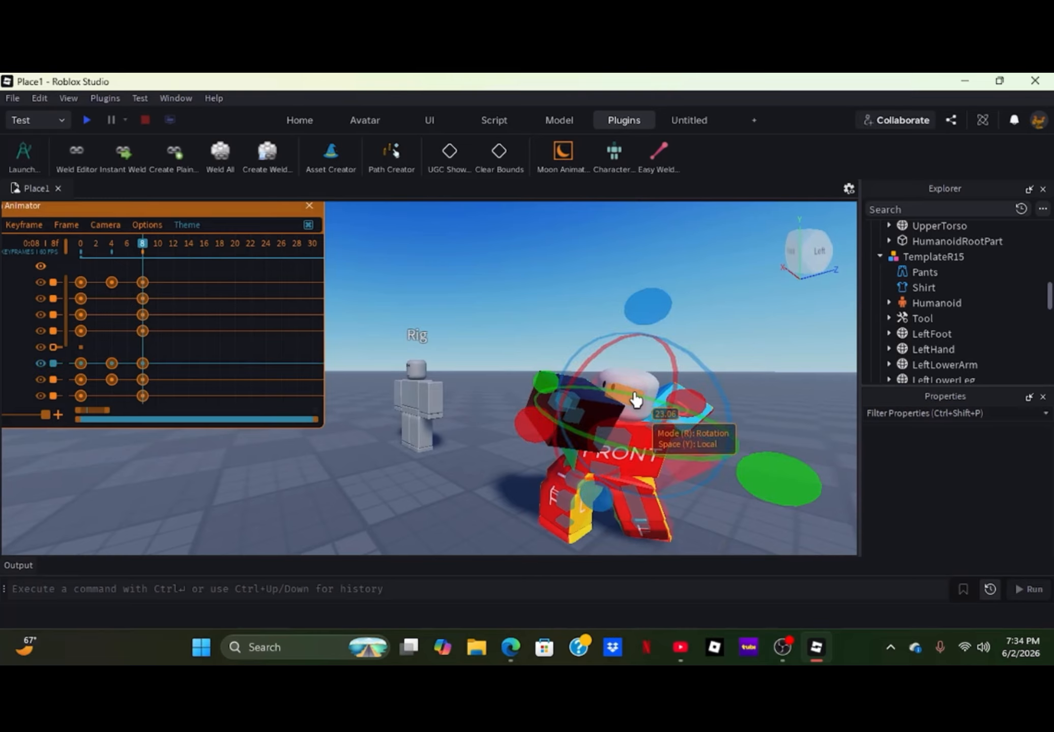
pyautogui.moveTo(773, 498); pyautogui.dragTo(780, 491)
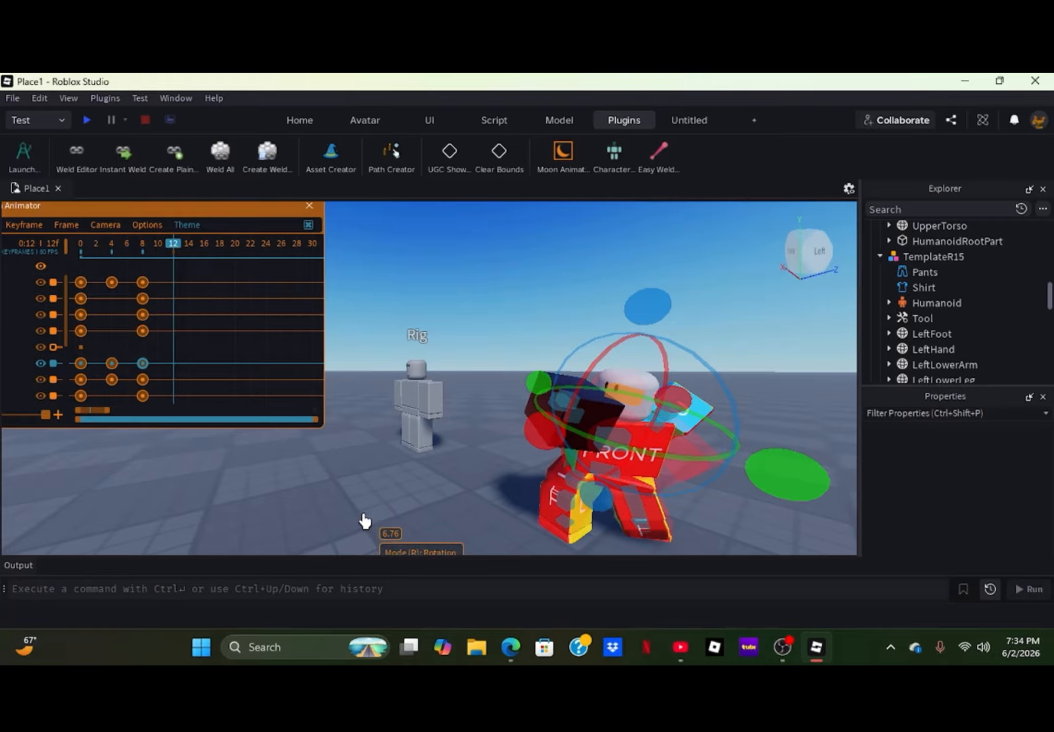
# - Twist the upper torso about -23 degrees at frame 12
pyautogui.press('s')
pyautogui.moveTo(502, 531); pyautogui.dragTo(503, 532, button='right')
pyautogui.press('w')
pyautogui.press('d')
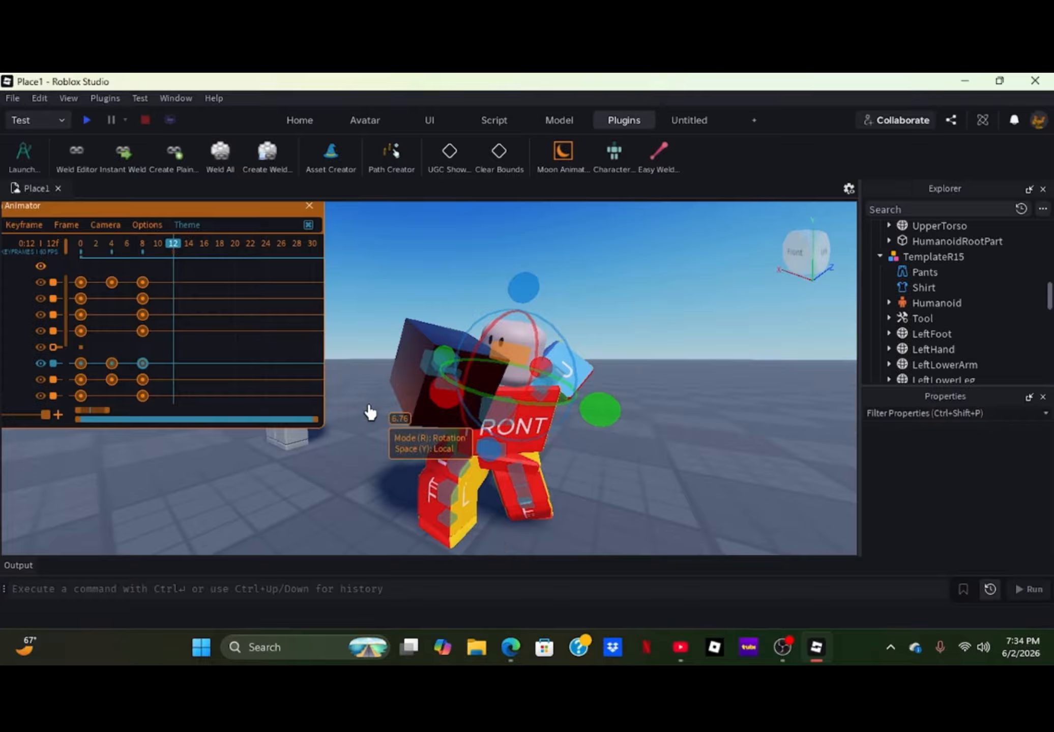
pyautogui.click(493, 413)
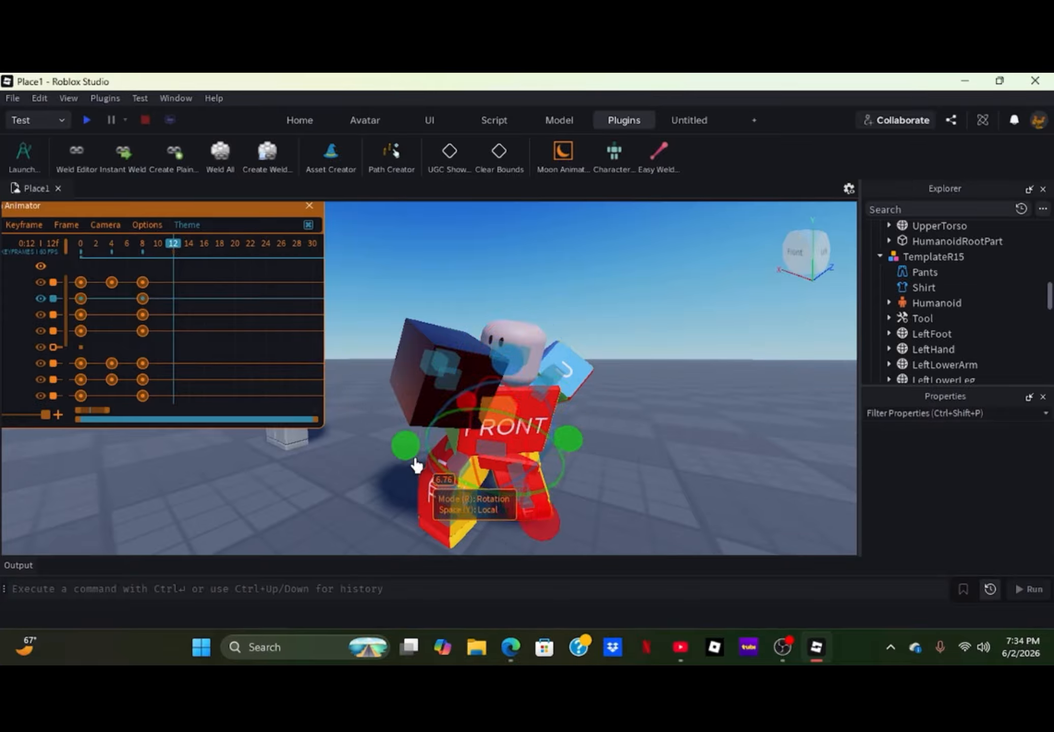
pyautogui.moveTo(410, 456)
pyautogui.mouseDown()
pyautogui.moveTo(402, 442)
pyautogui.moveTo(390, 447)
pyautogui.mouseUp()
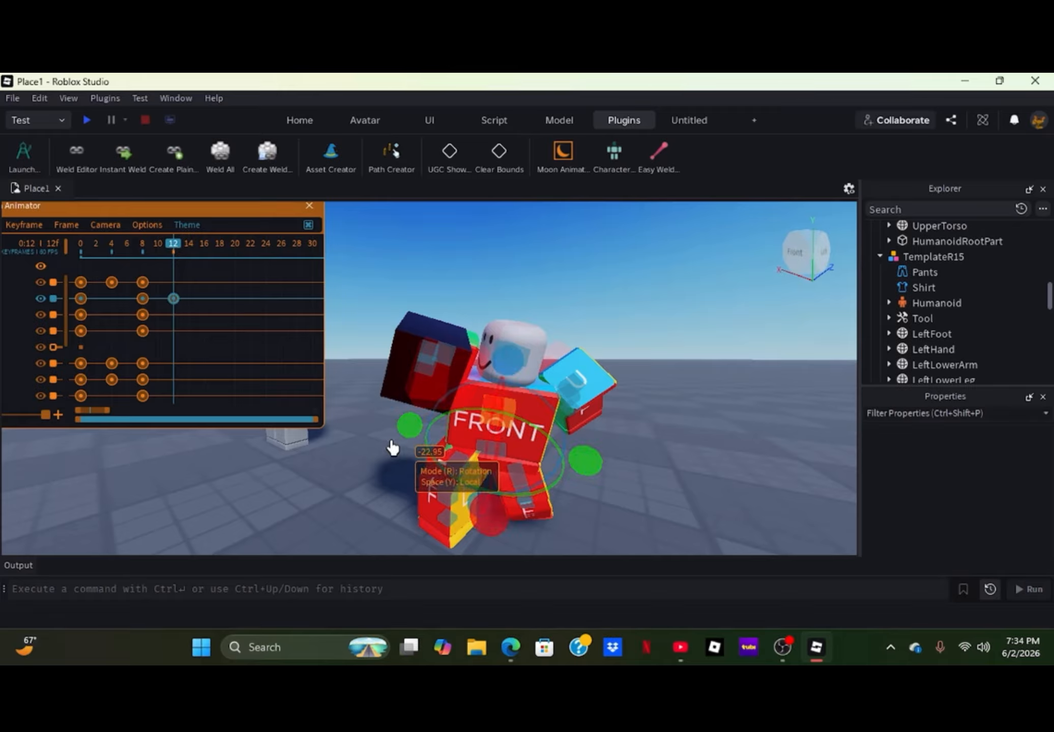
# - Rotate the left upper arm and turn the head about -11 degrees at frame 12
pyautogui.click(571, 388)
pyautogui.moveTo(536, 400); pyautogui.dragTo(494, 376)
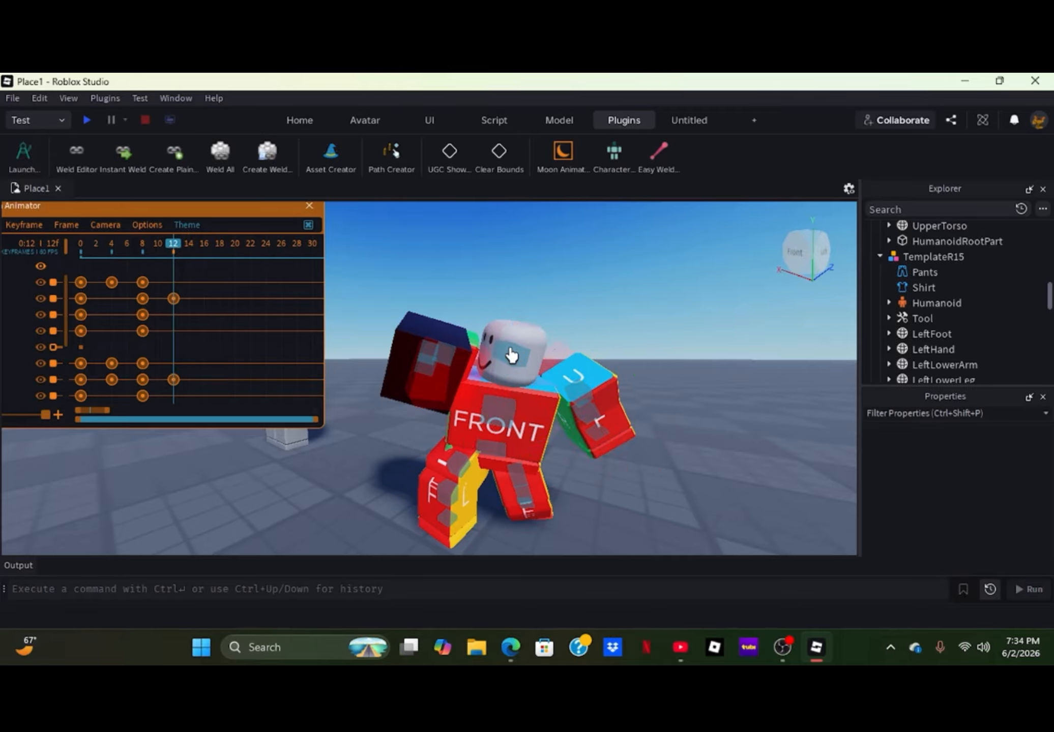
pyautogui.click(501, 366)
pyautogui.moveTo(527, 413); pyautogui.dragTo(453, 387)
pyautogui.click(464, 346)
# - Rotate the right upper arm holding the Handle at frame 12
pyautogui.click(484, 414)
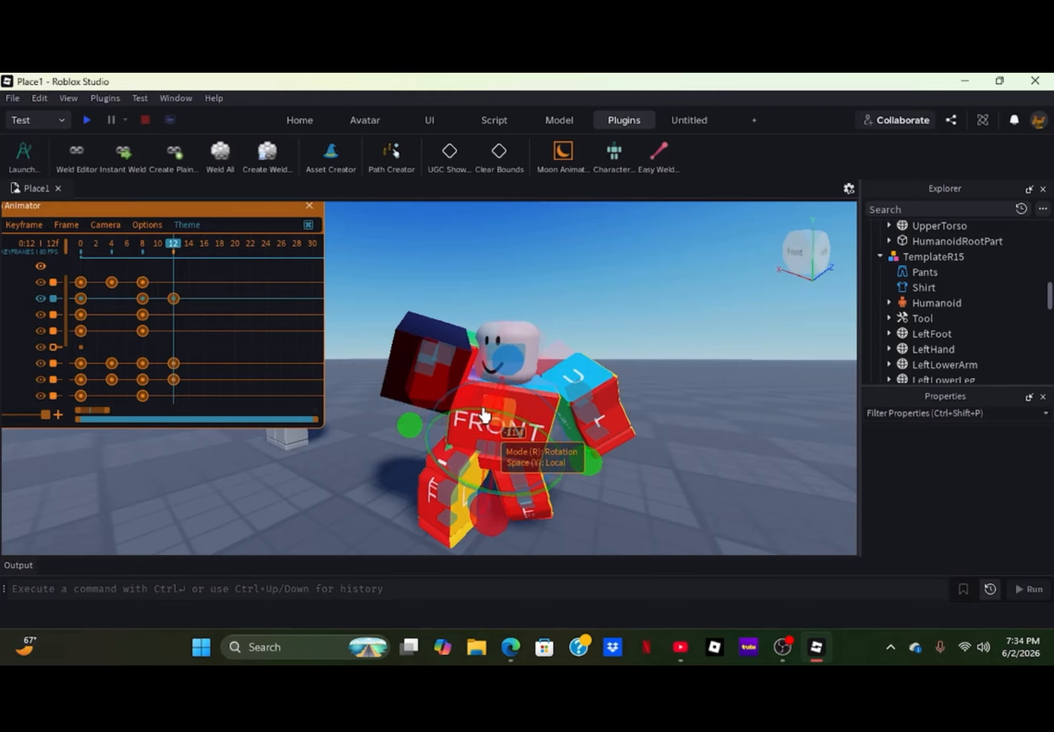
pyautogui.click(447, 359)
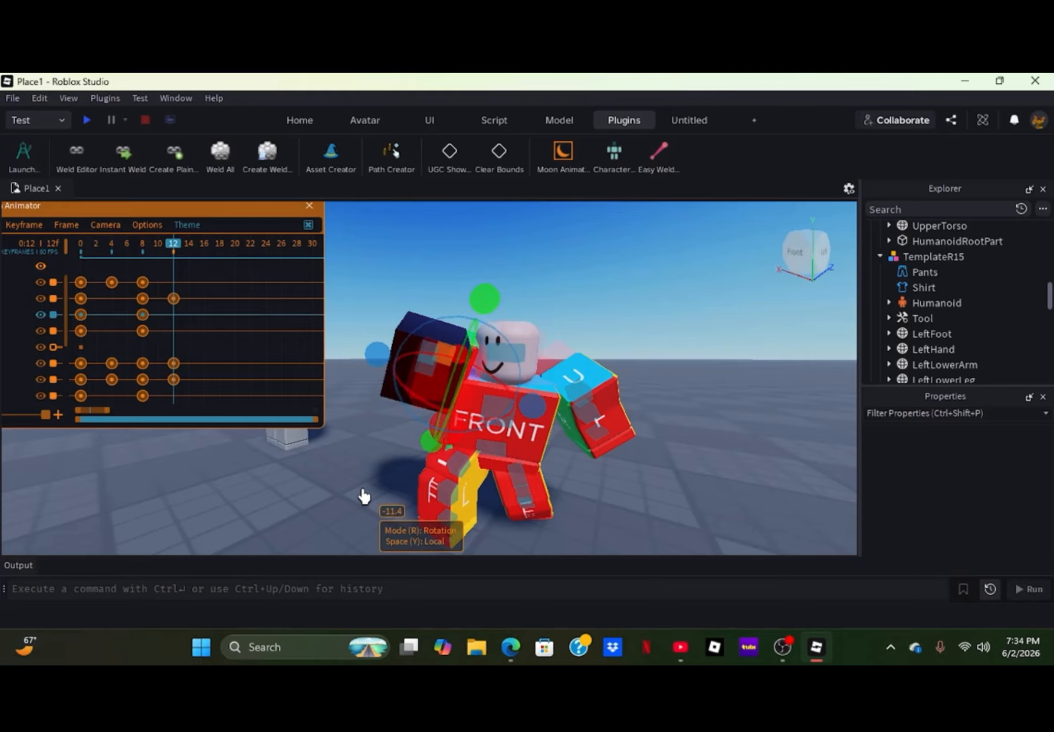
pyautogui.scroll(-3, 365, 494)
pyautogui.scroll(5, 365, 493)
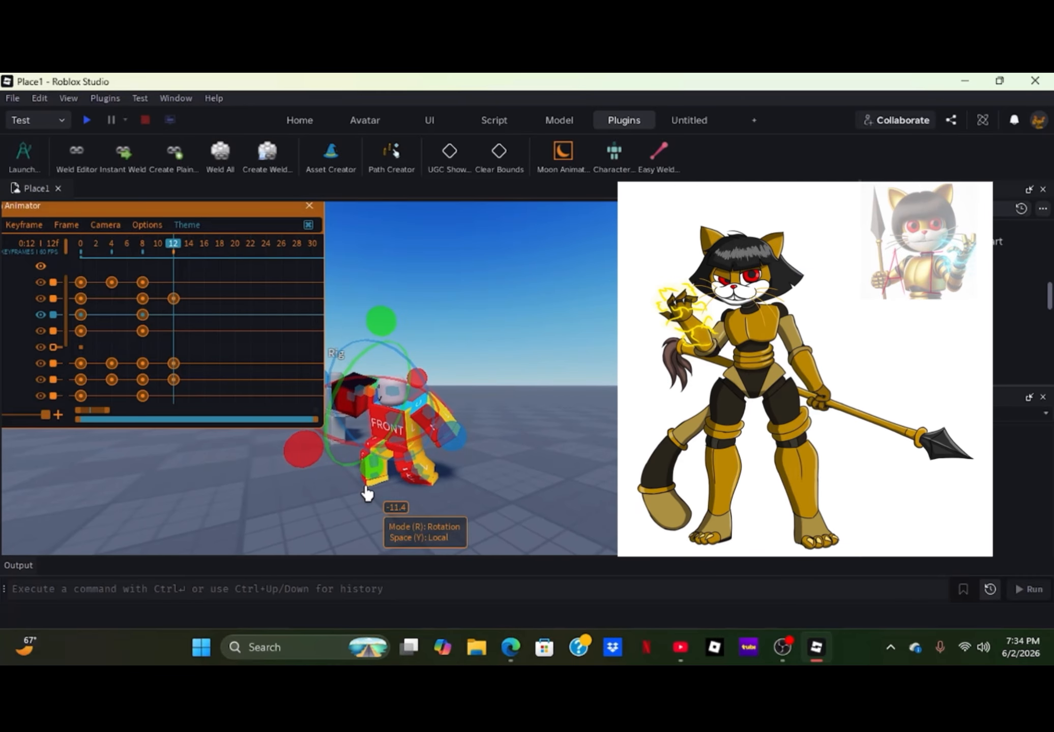
pyautogui.scroll(2, 365, 493)
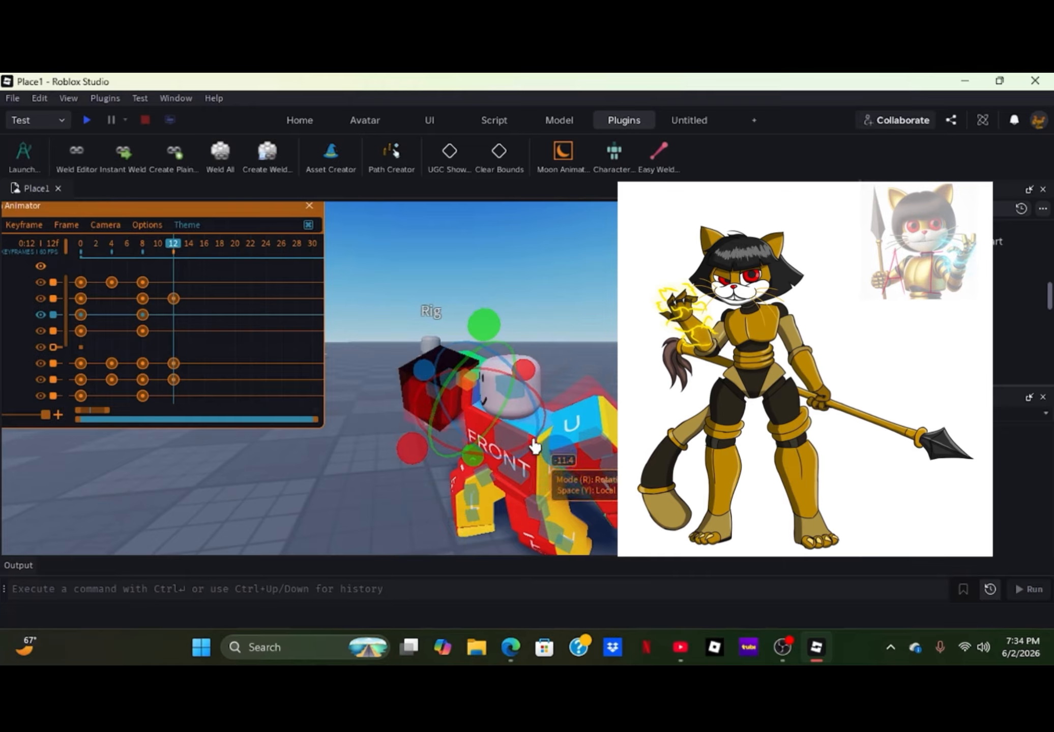
pyautogui.moveTo(410, 454); pyautogui.dragTo(389, 452)
pyautogui.click(388, 452)
# - Rotate the right lower arm to extend the punch with the Handle at frame 12
pyautogui.click(473, 380)
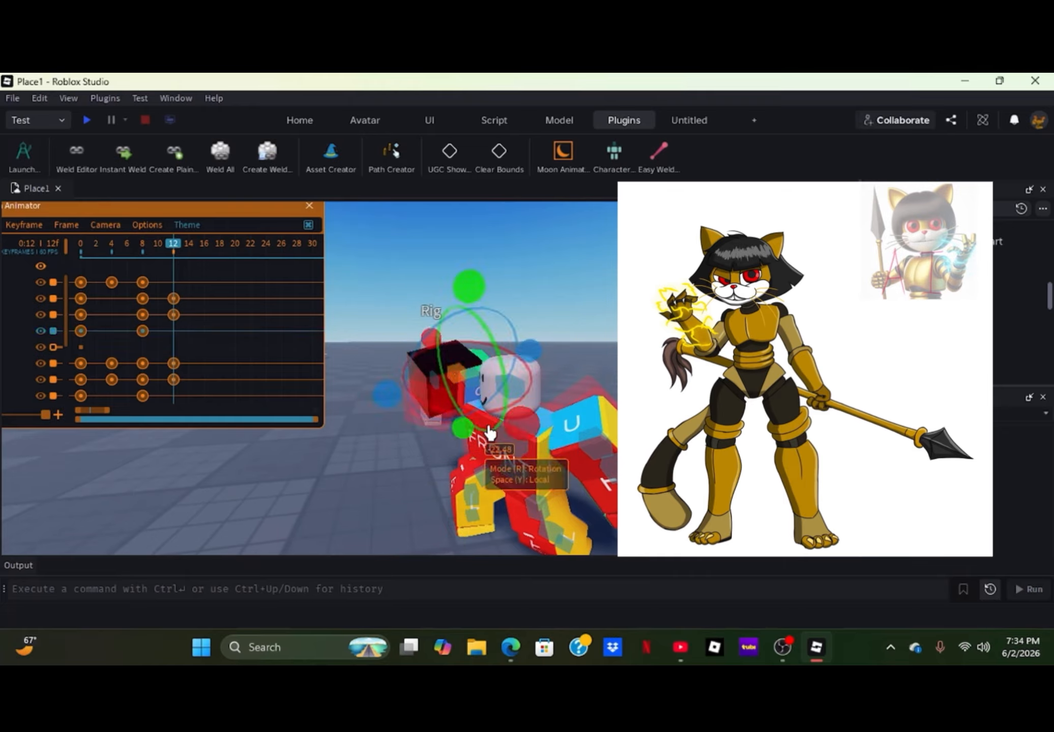
pyautogui.moveTo(538, 370); pyautogui.dragTo(461, 456)
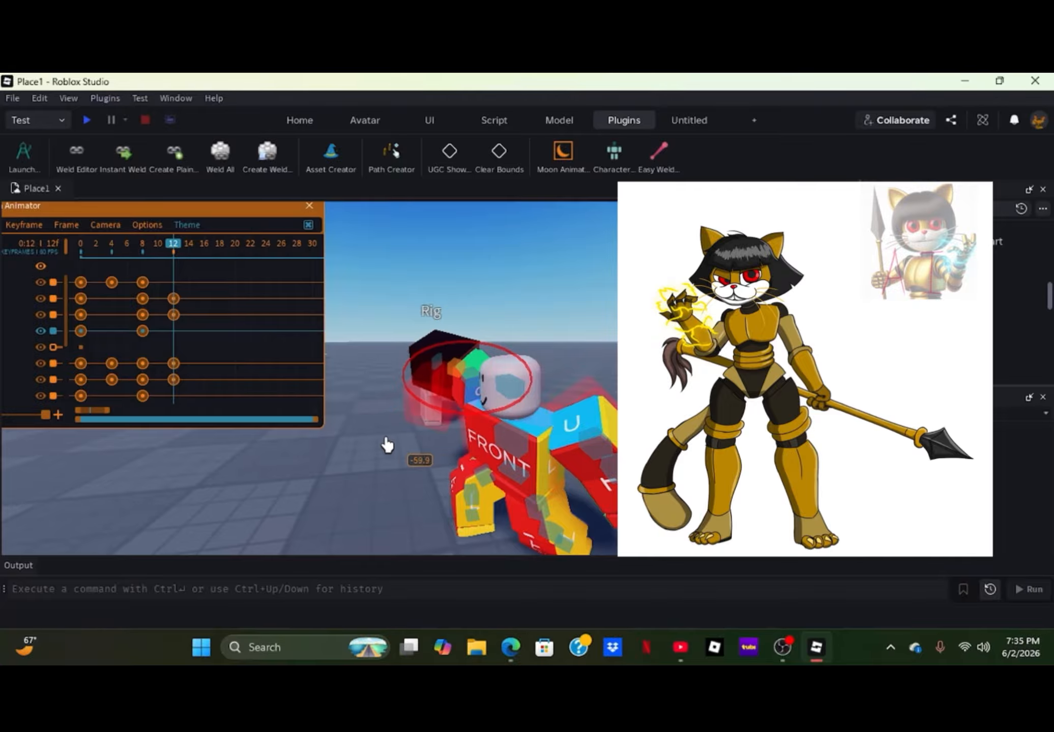
pyautogui.moveTo(359, 417); pyautogui.dragTo(359, 473)
pyautogui.click(359, 472)
pyautogui.scroll(-3, 359, 480)
pyautogui.moveTo(360, 480); pyautogui.dragTo(360, 482, button='right')
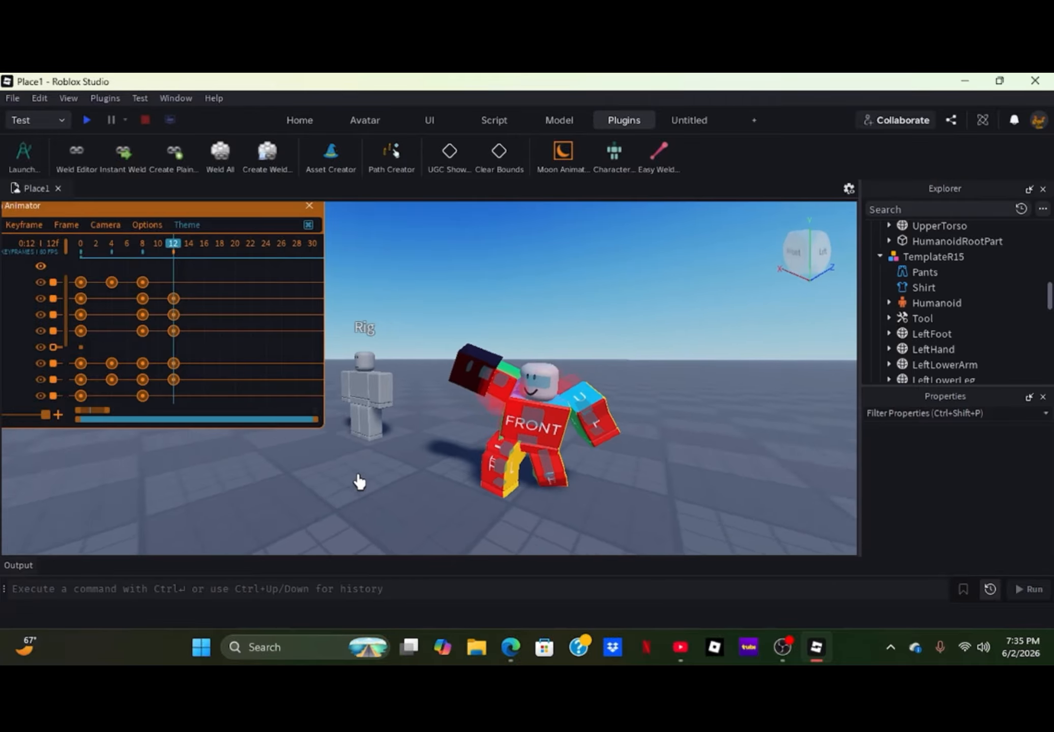
pyautogui.press('a')
pyautogui.press('w')
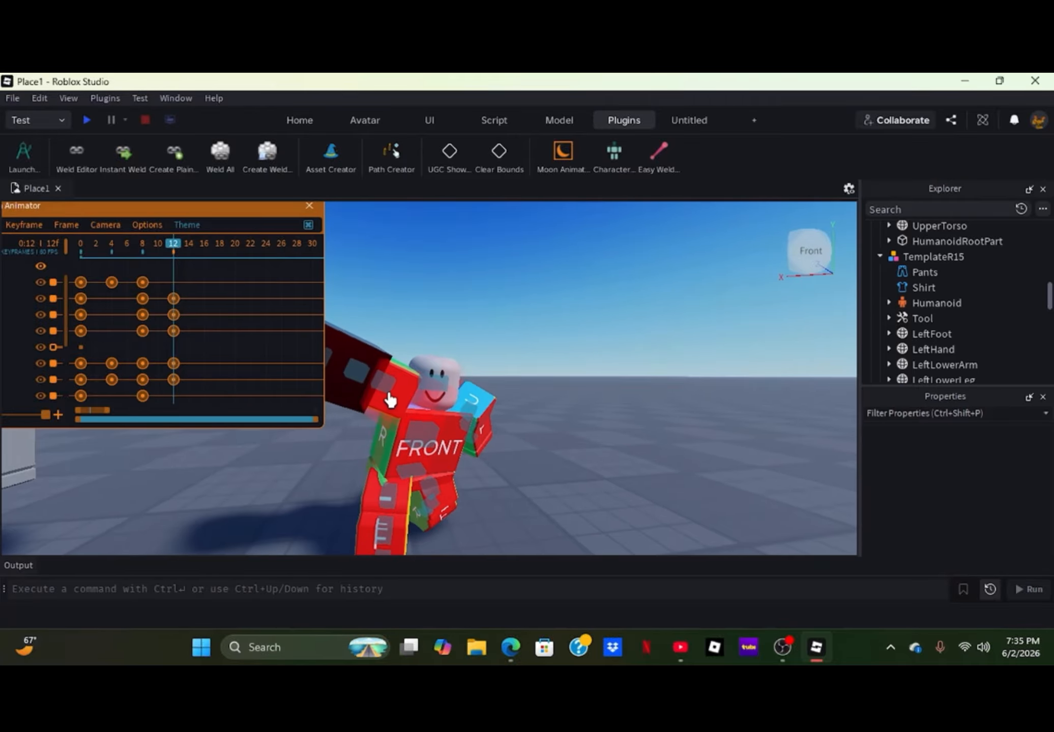
# - Lower the extended right arm so the Handle punches level at frame 12
pyautogui.click(390, 400)
pyautogui.moveTo(461, 445); pyautogui.dragTo(475, 407)
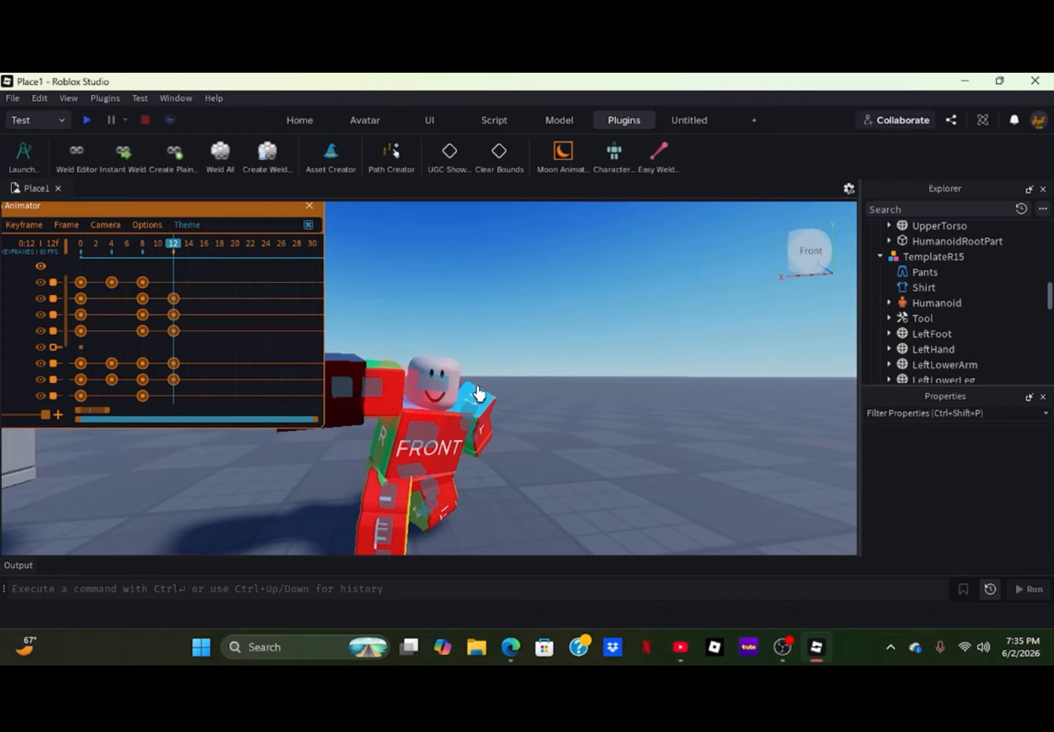
pyautogui.click(381, 396)
pyautogui.moveTo(467, 423); pyautogui.dragTo(374, 466)
pyautogui.click(260, 489)
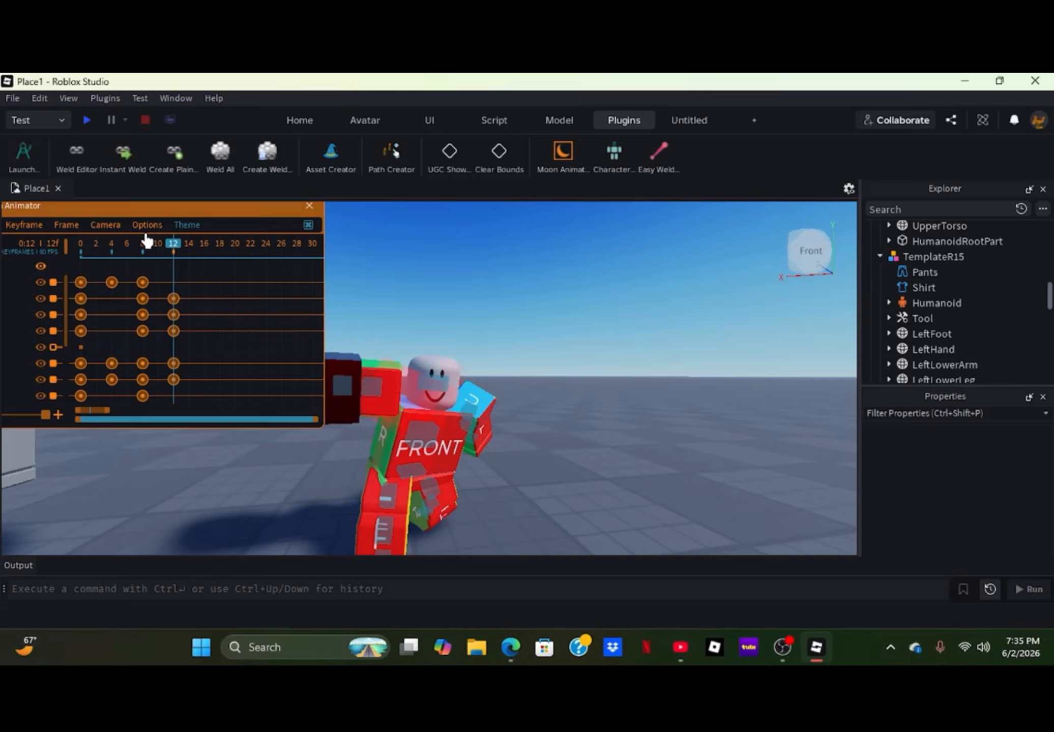
# - Play the punch animation from frame 0
pyautogui.moveTo(89, 260); pyautogui.dragTo(48, 307)
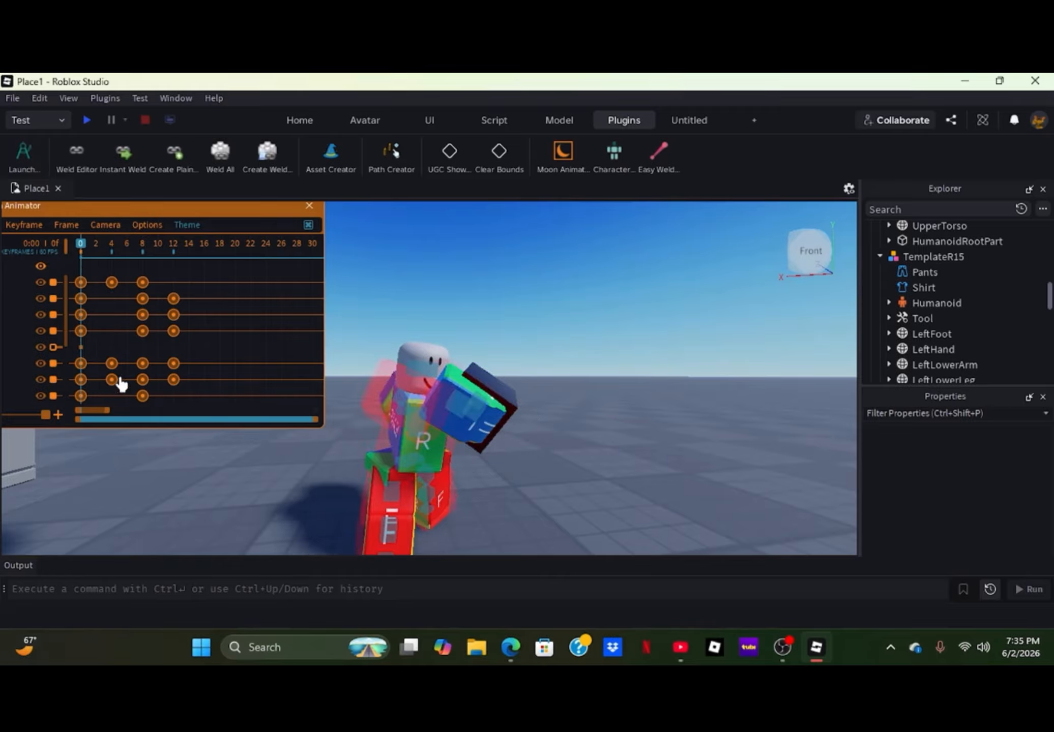
pyautogui.press('space')
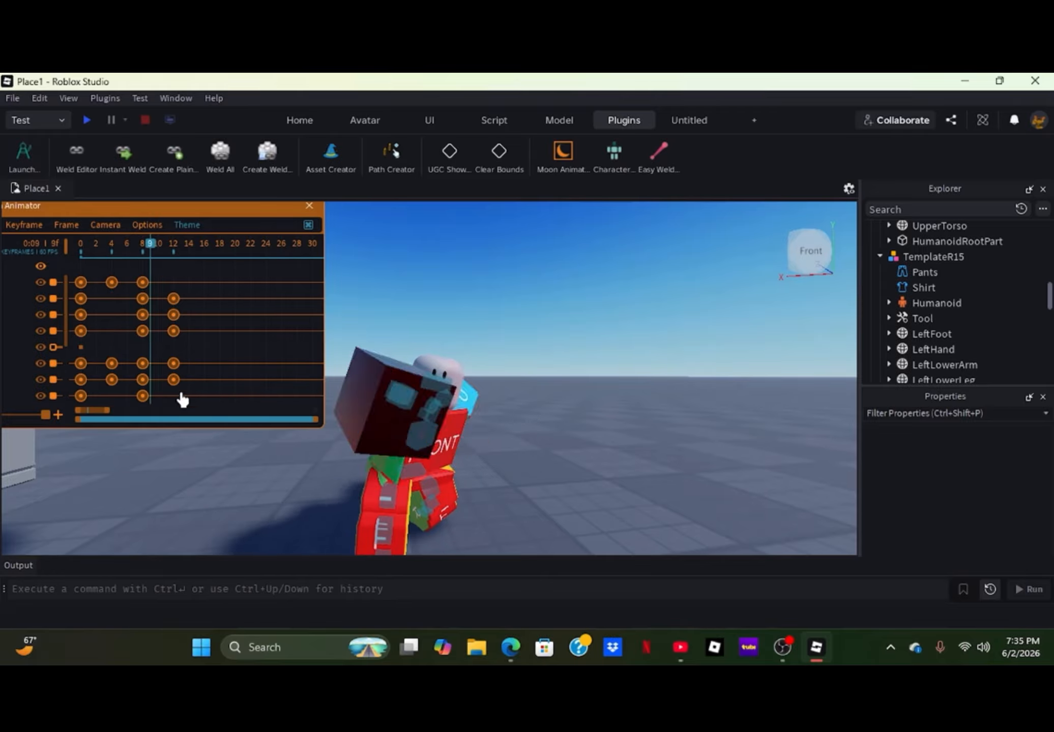
# - Twist the upper torso about -10 degrees at frame 20
pyautogui.click(231, 254)
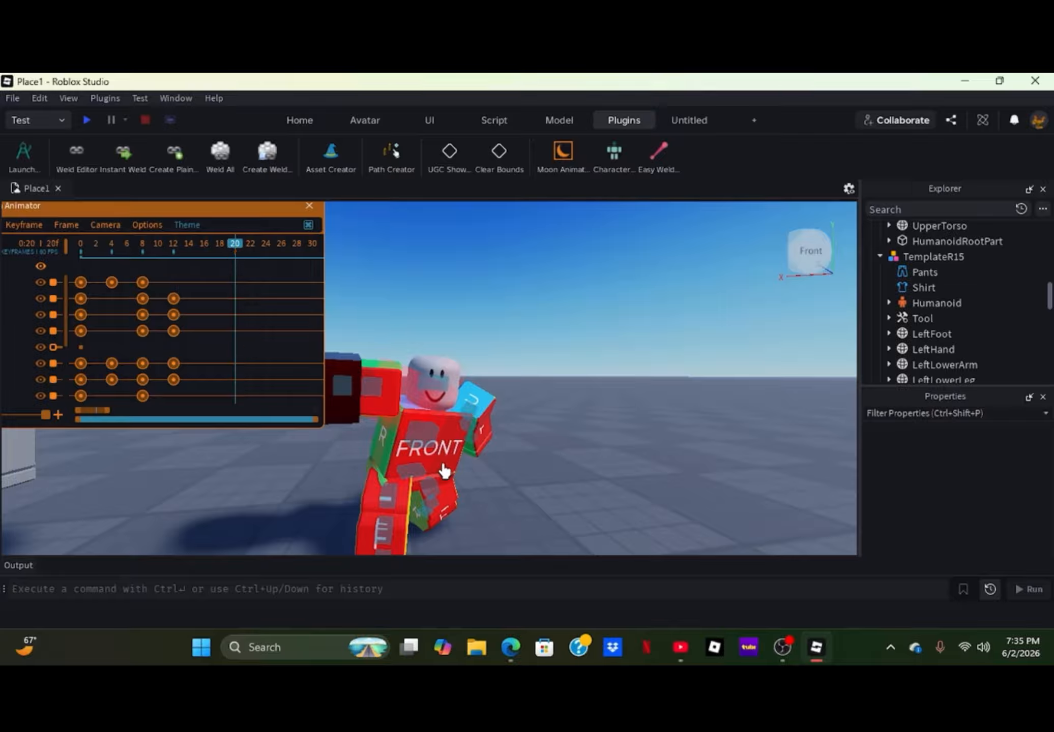
pyautogui.click(405, 436)
pyautogui.moveTo(323, 470); pyautogui.dragTo(484, 344)
pyautogui.click(484, 344)
# - Turn the head about 8 degrees at frame 20
pyautogui.press('s')
pyautogui.press('d')
pyautogui.moveTo(470, 357); pyautogui.dragTo(468, 358, button='right')
pyautogui.press('w')
pyautogui.press('d')
pyautogui.click(532, 392)
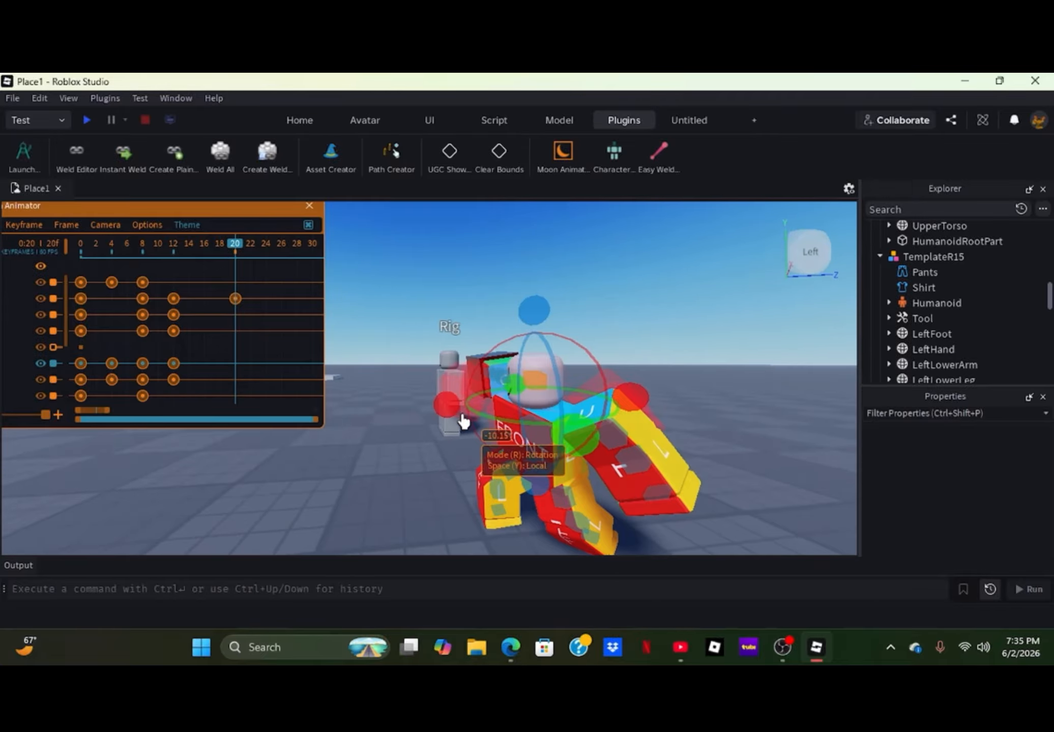
pyautogui.moveTo(574, 445); pyautogui.dragTo(588, 447)
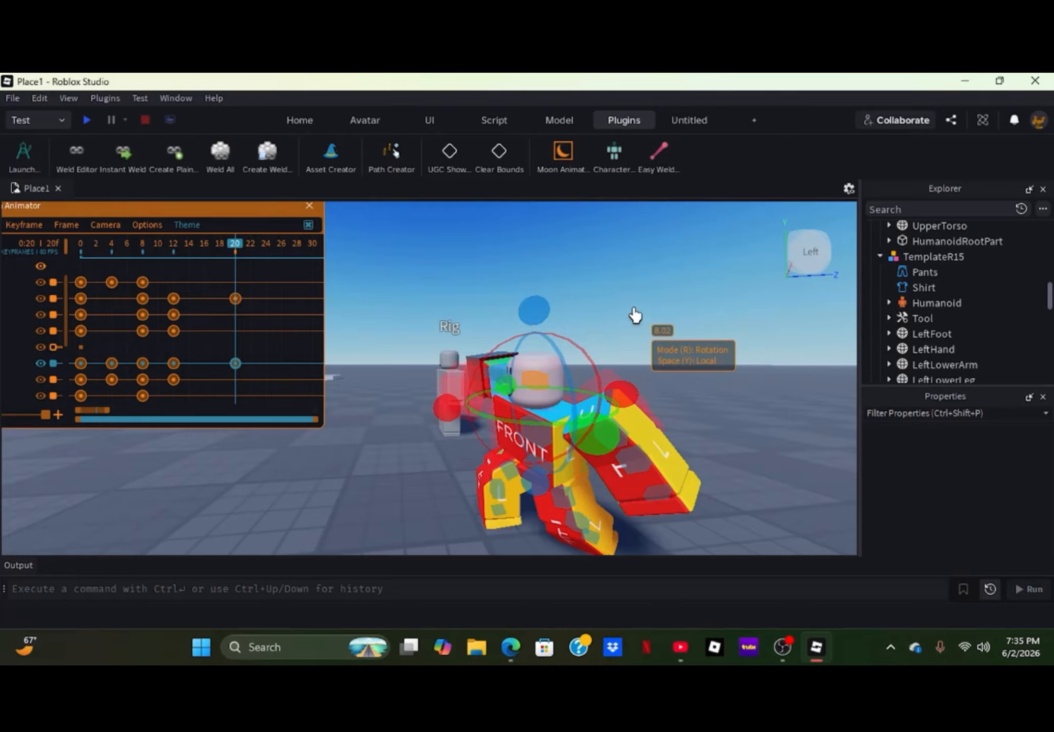
pyautogui.click(630, 315)
# - Rotate the right upper arm about -10 degrees and the right lower arm about 14 degrees at frame 20
pyautogui.press('s')
pyautogui.press('w')
pyautogui.moveTo(599, 338); pyautogui.dragTo(599, 338, button='right')
pyautogui.press('s')
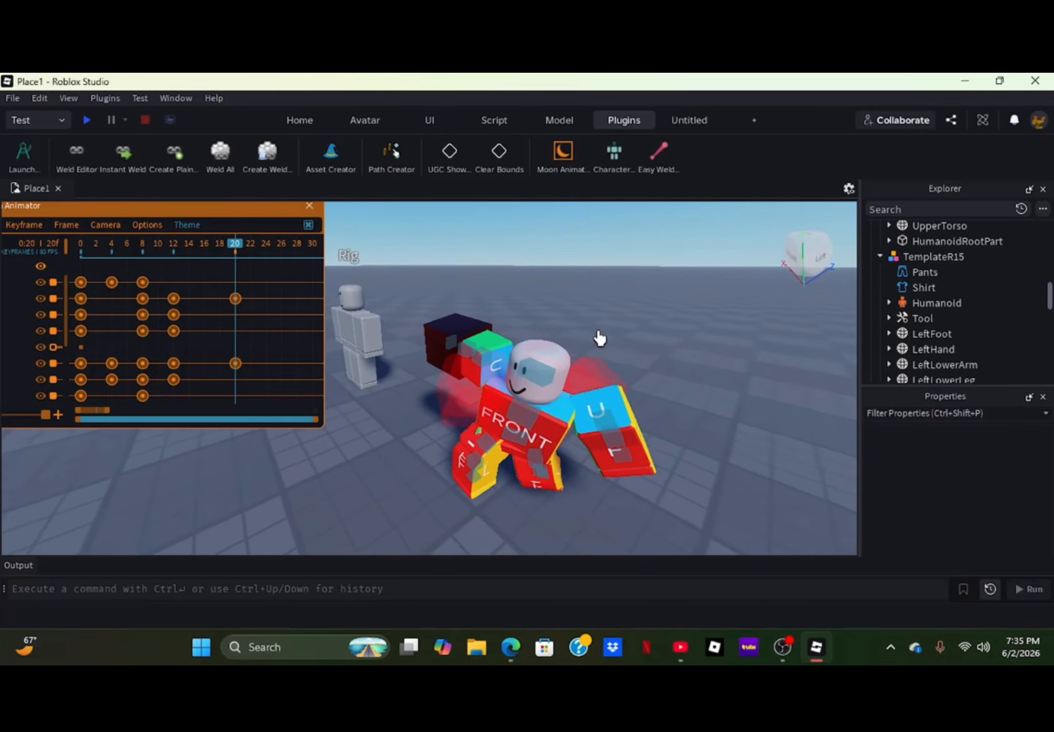
pyautogui.click(497, 360)
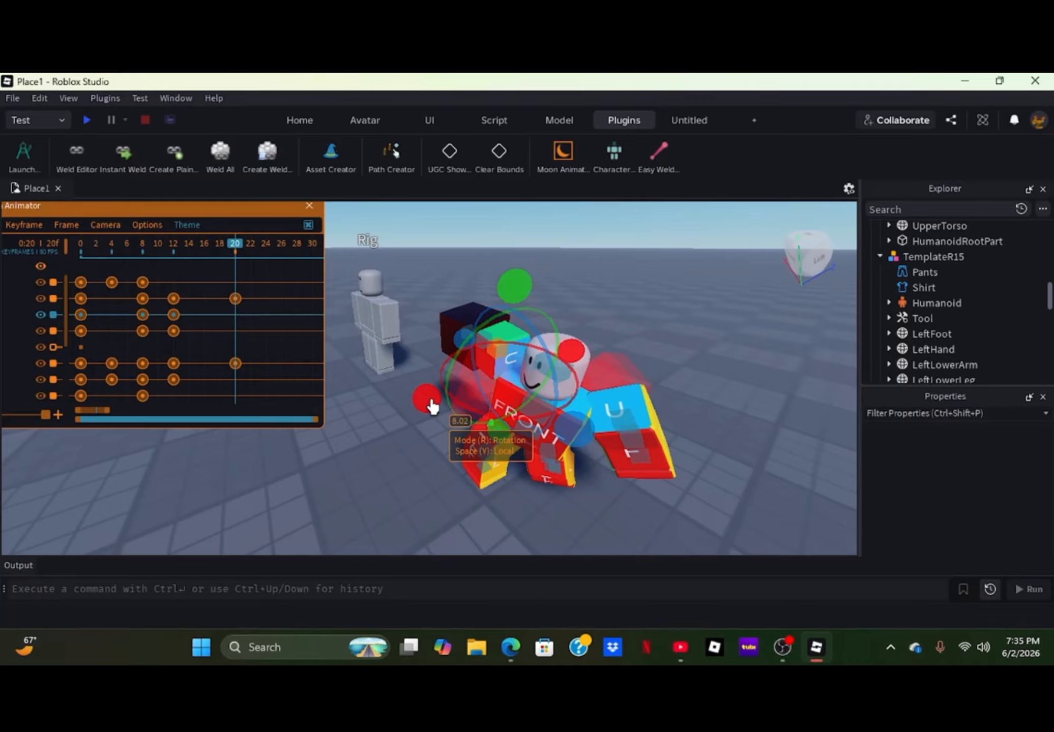
pyautogui.moveTo(428, 402); pyautogui.dragTo(427, 390)
pyautogui.click(396, 428)
pyautogui.click(480, 355)
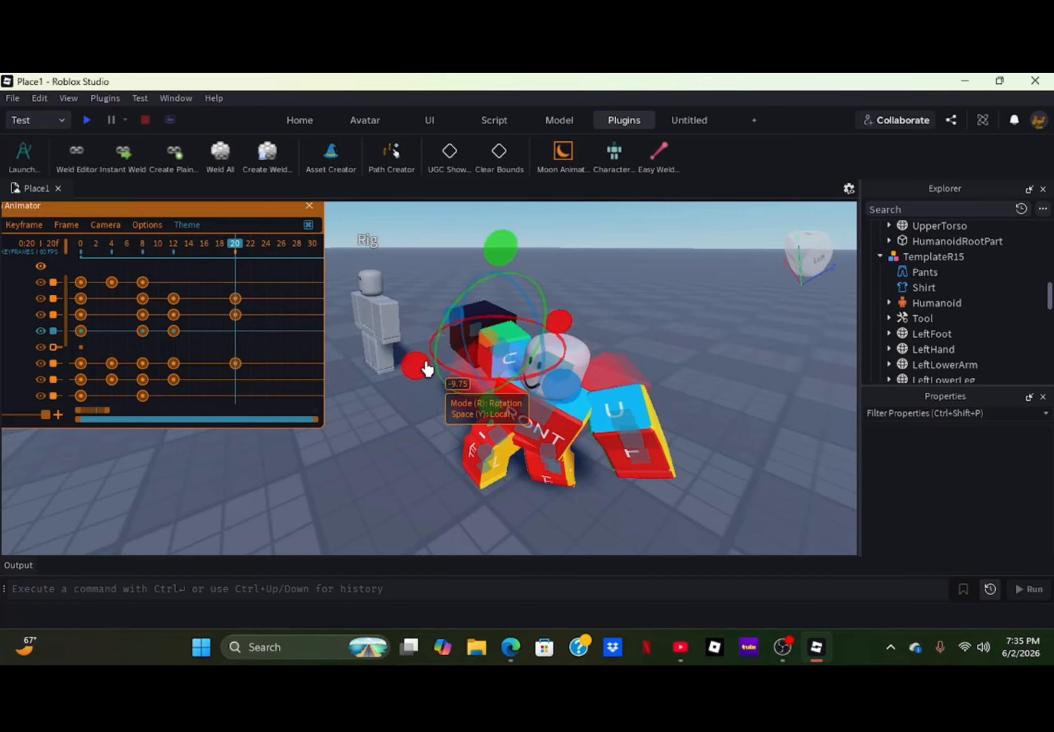
pyautogui.click(410, 448)
# - Rotate the left lower arm about 11 degrees at frame 20
pyautogui.click(630, 423)
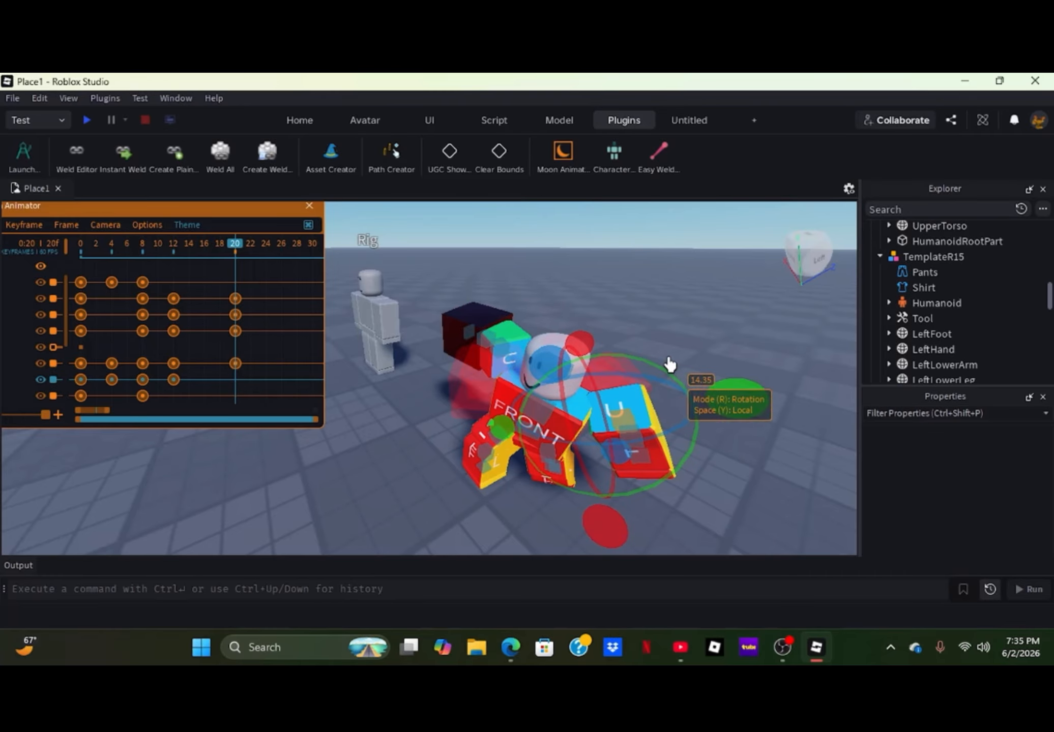
pyautogui.press('f')
pyautogui.moveTo(600, 349); pyautogui.dragTo(599, 353, button='right')
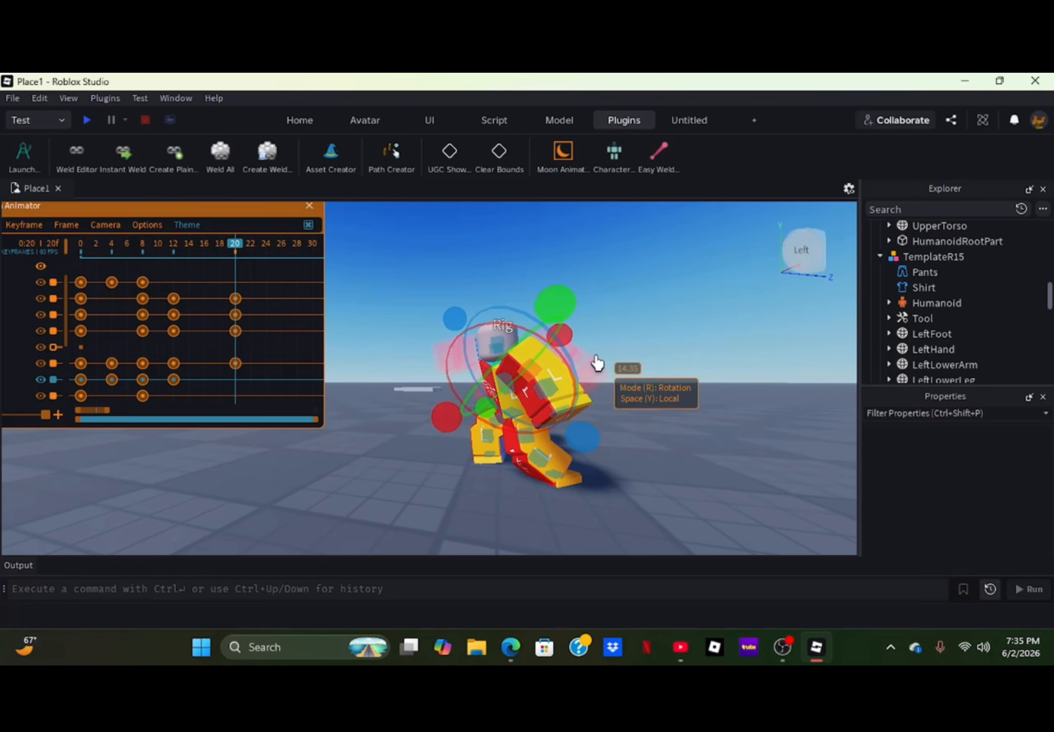
pyautogui.click(548, 387)
pyautogui.moveTo(454, 412); pyautogui.dragTo(454, 398)
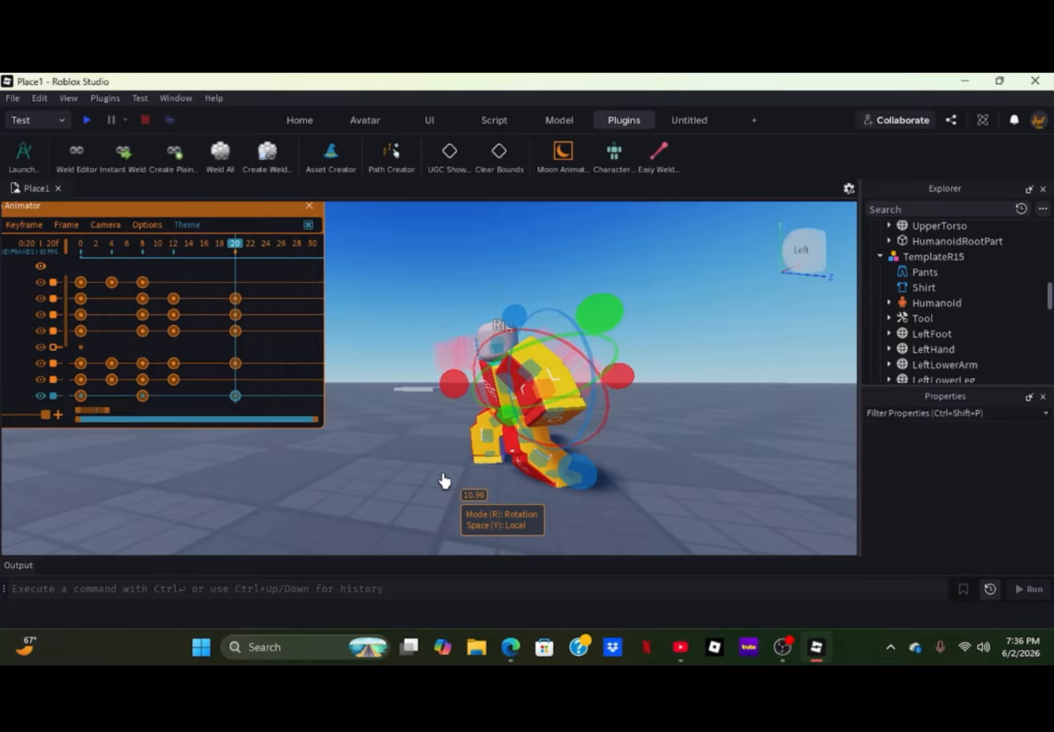
pyautogui.click(432, 491)
# - Tilt the lower torso slightly at frame 24
pyautogui.press('a')
pyautogui.moveTo(431, 492); pyautogui.dragTo(431, 493, button='right')
pyautogui.press('a')
pyautogui.press('w')
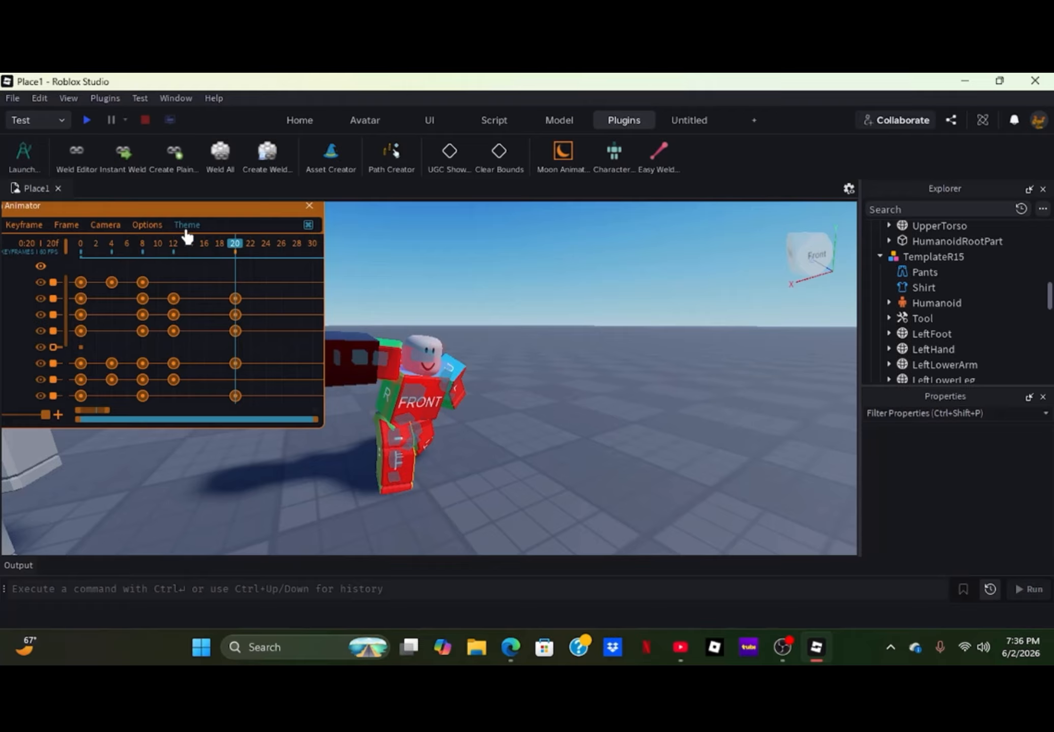
pyautogui.moveTo(204, 259); pyautogui.dragTo(235, 321)
pyautogui.moveTo(238, 254); pyautogui.dragTo(266, 256)
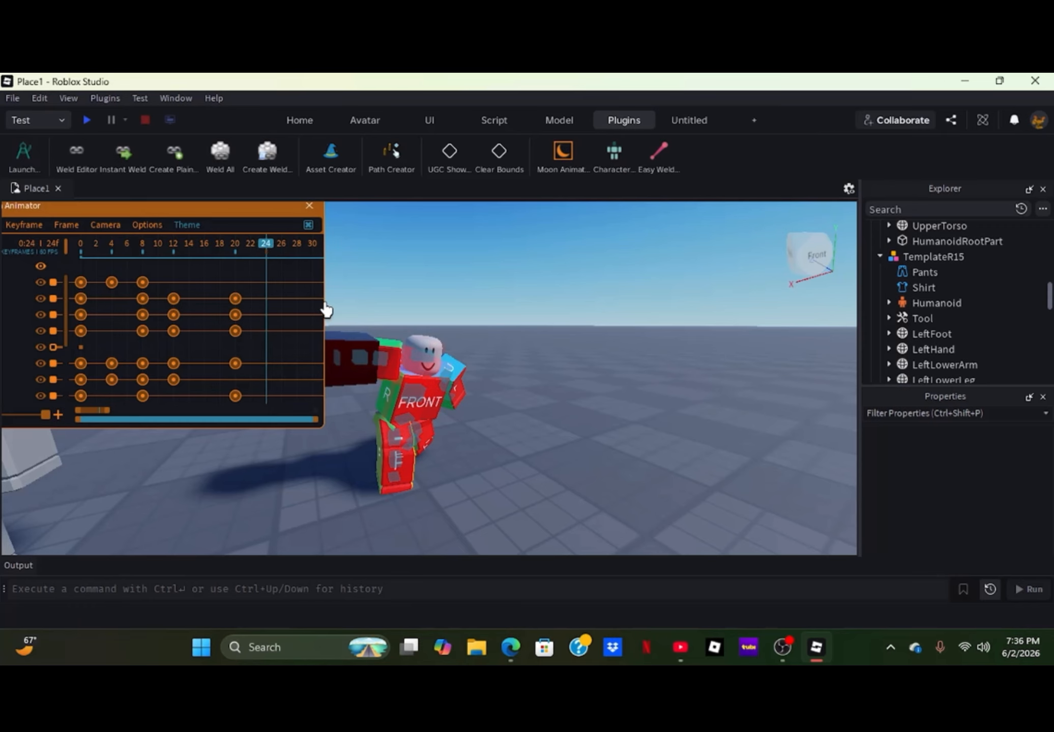
pyautogui.scroll(-4, 510, 483)
pyautogui.moveTo(510, 483); pyautogui.dragTo(510, 483, button='right')
pyautogui.scroll(3, 510, 484)
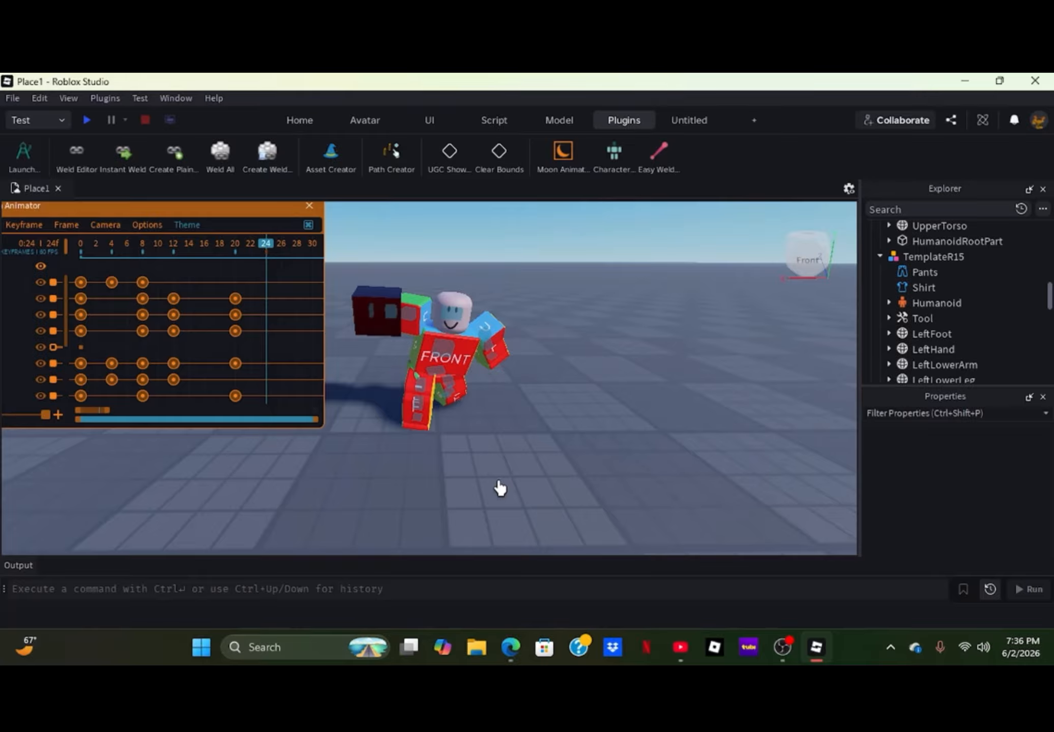
pyautogui.scroll(3, 500, 487)
pyautogui.moveTo(499, 456); pyautogui.dragTo(497, 455, button='right')
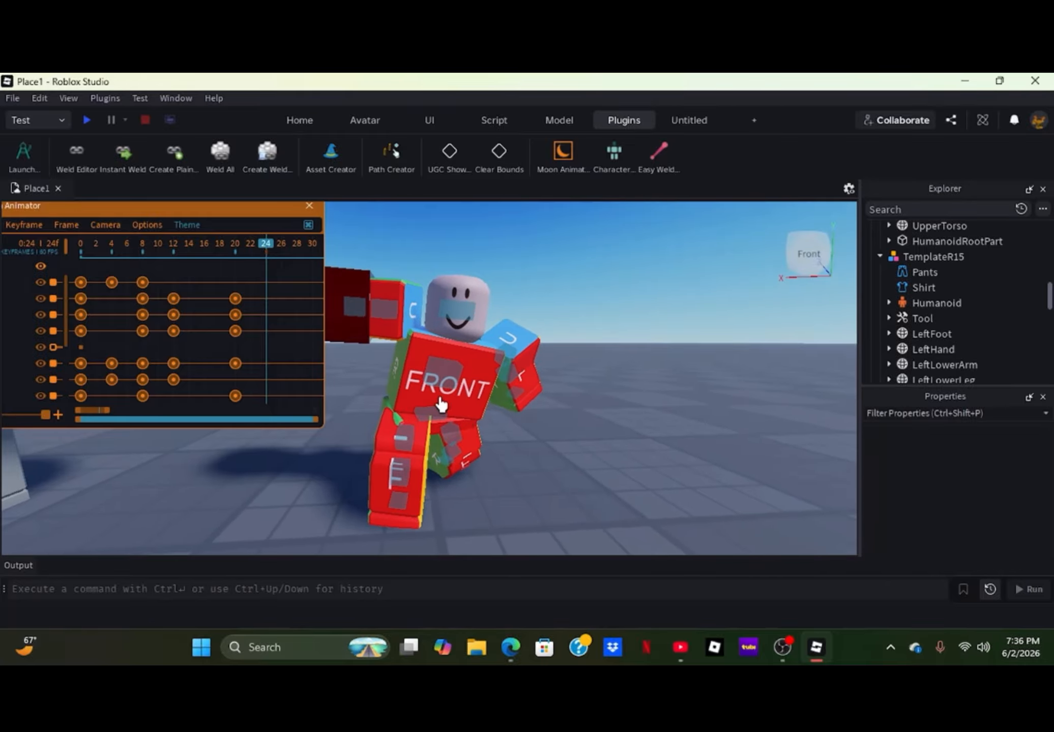
pyautogui.click(439, 424)
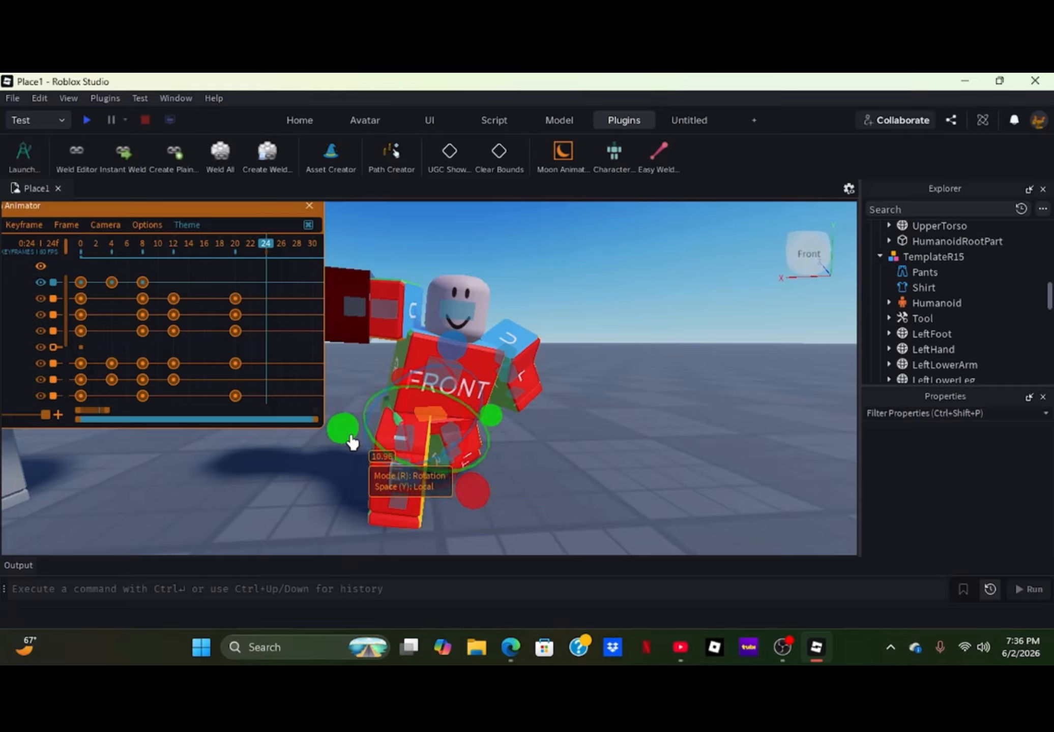
pyautogui.moveTo(351, 442); pyautogui.dragTo(351, 431)
pyautogui.click(323, 544)
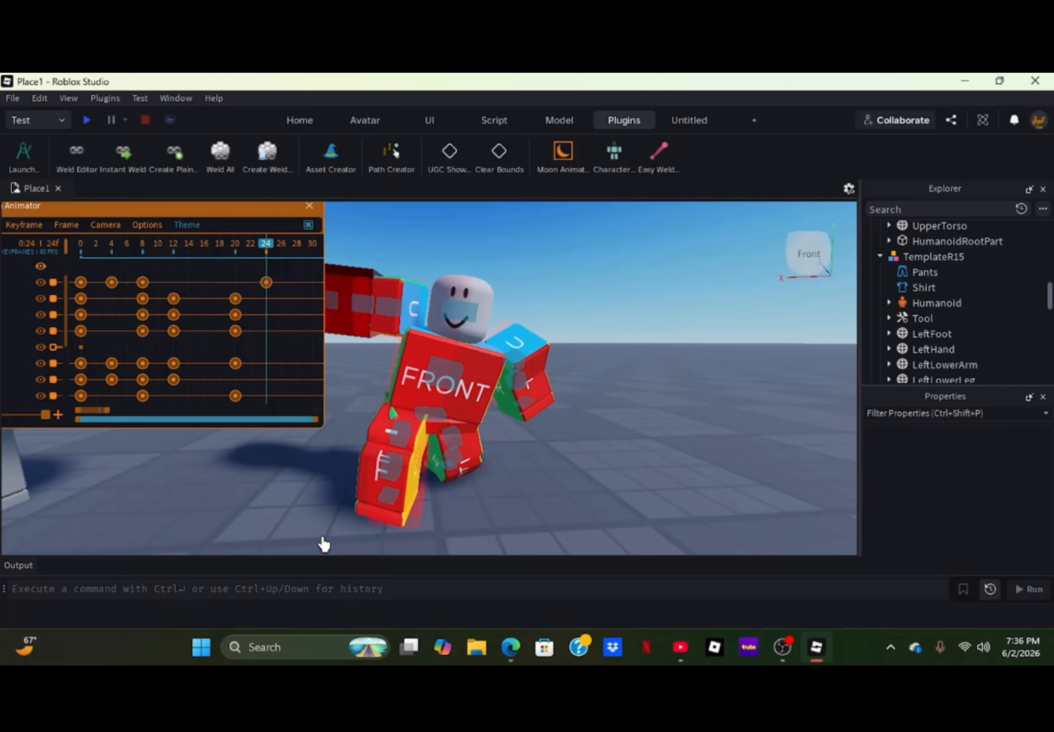
# - Rotate the right upper leg about -12 degrees and the left upper leg about -6 degrees at frame 24
pyautogui.click(396, 450)
pyautogui.moveTo(374, 494); pyautogui.dragTo(400, 496)
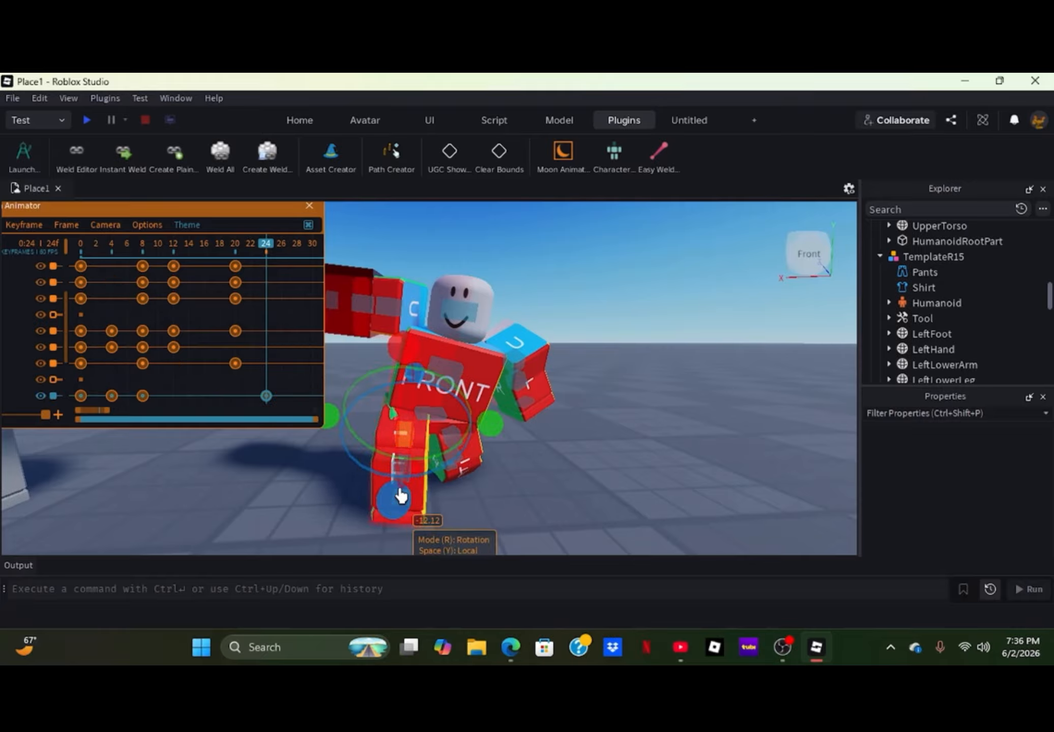
pyautogui.moveTo(494, 430)
pyautogui.mouseDown()
pyautogui.moveTo(498, 420)
pyautogui.moveTo(493, 434)
pyautogui.mouseUp()
pyautogui.click(476, 470)
pyautogui.click(459, 446)
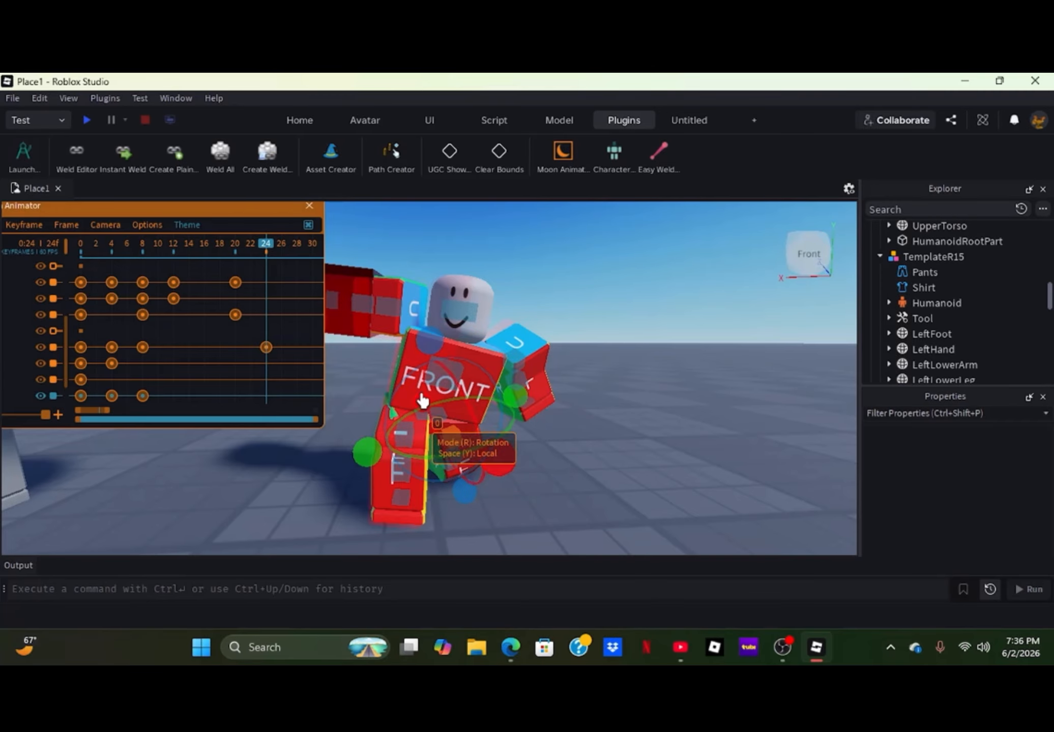
pyautogui.moveTo(432, 347); pyautogui.dragTo(429, 350)
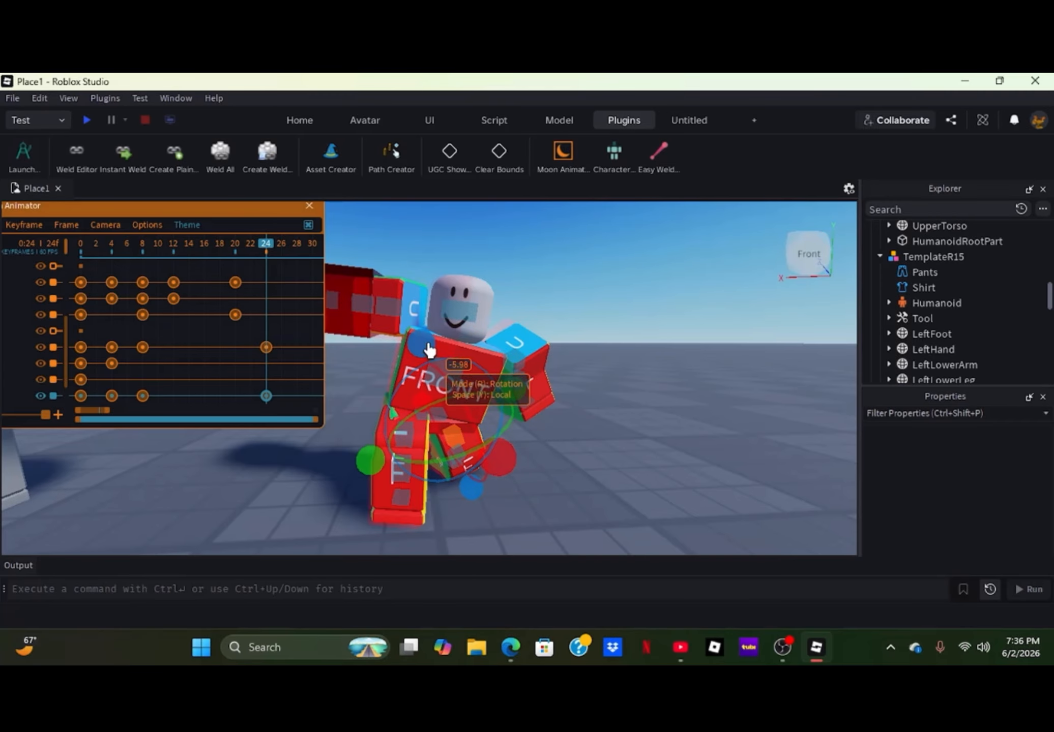
pyautogui.click(582, 509)
# - Rotate the right upper arm holding the Handle about -5 degrees at frame 24
pyautogui.scroll(-5, 575, 497)
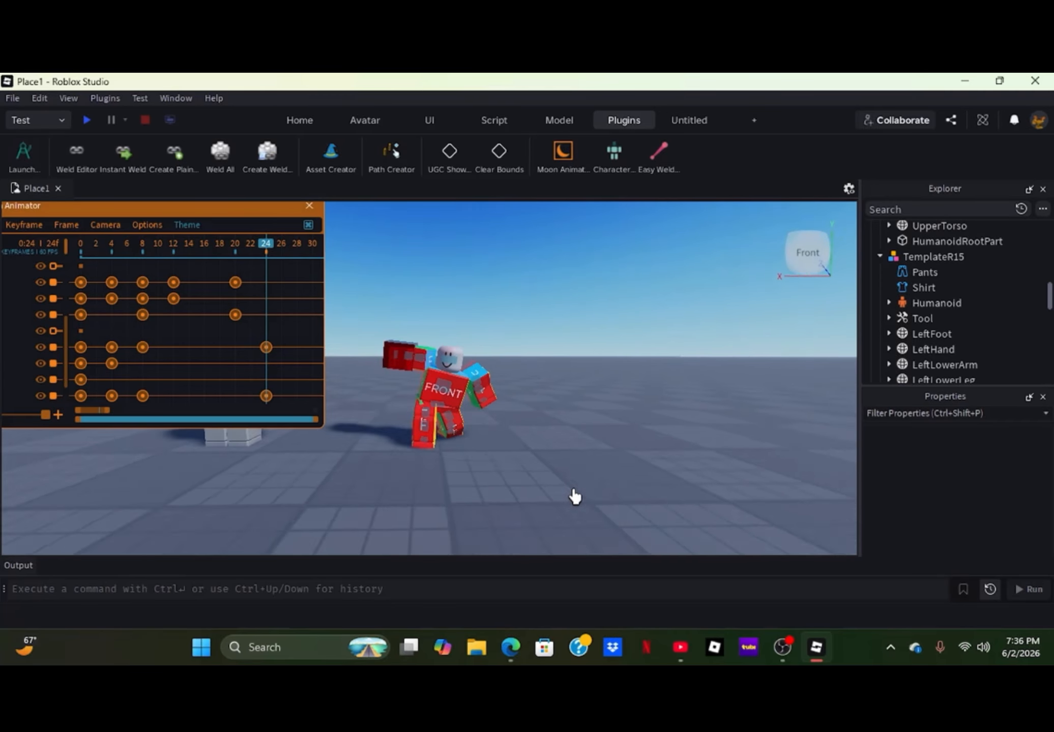
pyautogui.scroll(10, 575, 497)
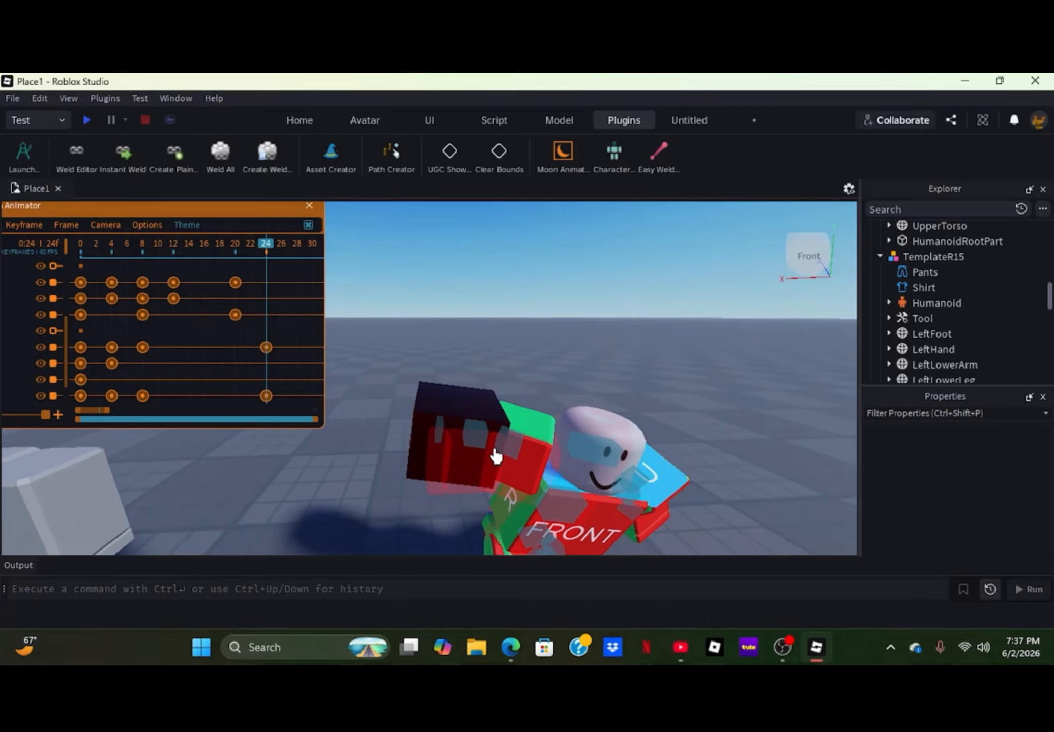
pyautogui.click(502, 450)
pyautogui.moveTo(441, 451); pyautogui.dragTo(435, 451)
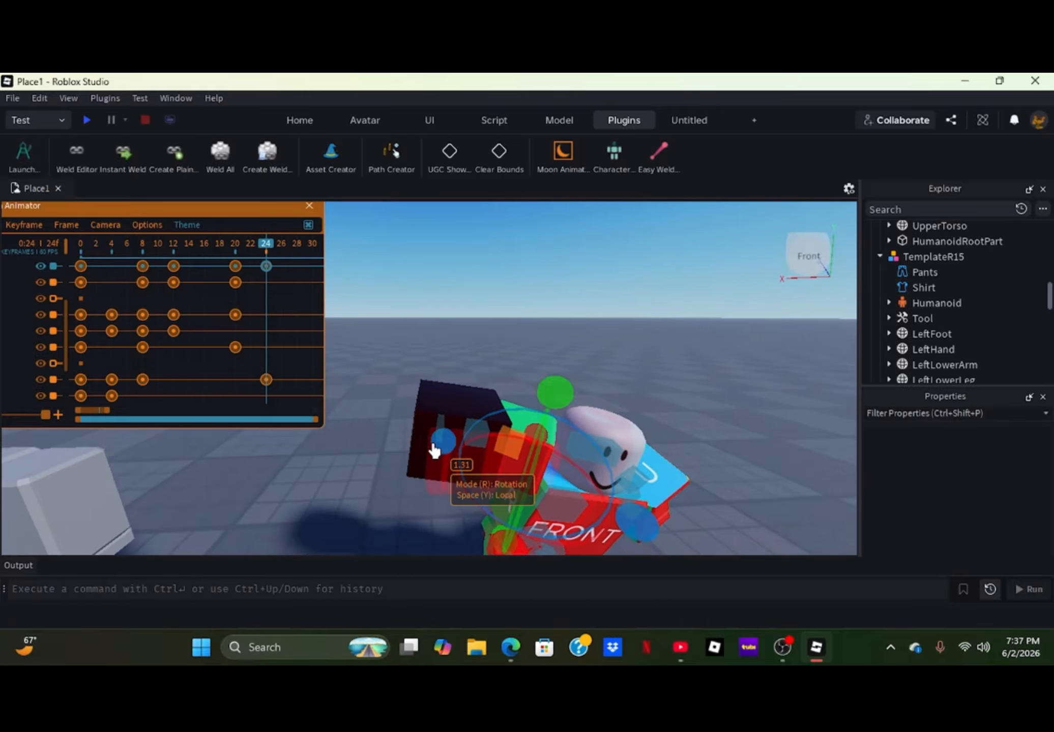
pyautogui.moveTo(542, 438); pyautogui.dragTo(551, 439)
# - Turn the head slightly to follow the torso's new pose at frame 24
pyautogui.click(590, 464)
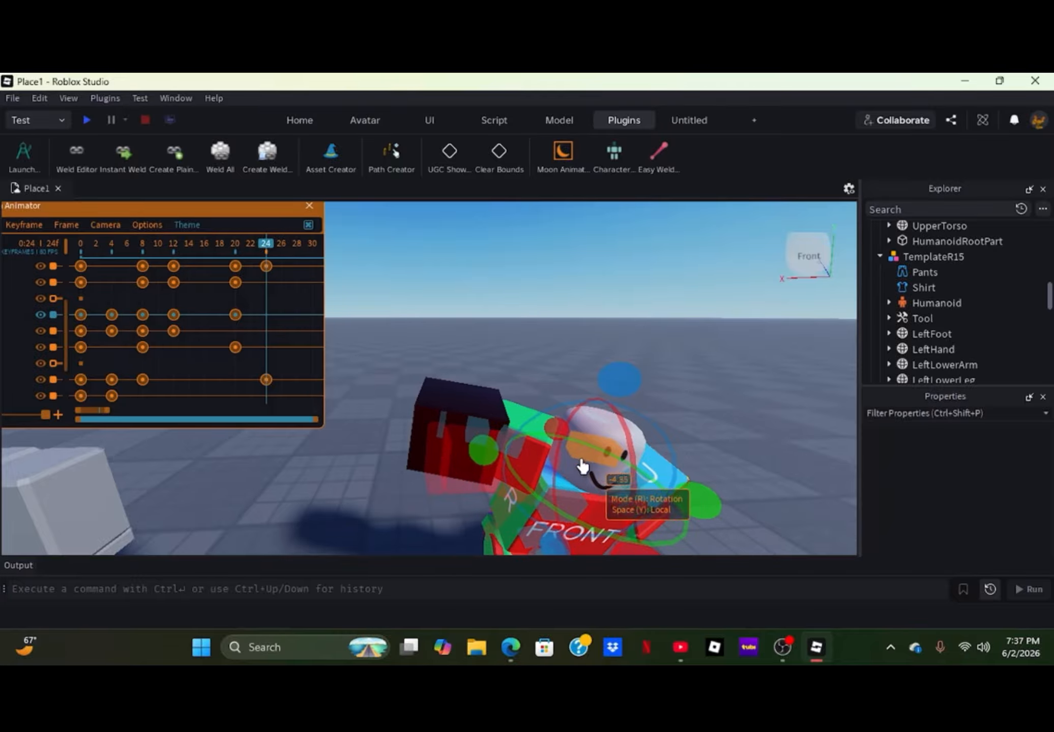
pyautogui.moveTo(487, 456); pyautogui.dragTo(486, 464)
pyautogui.click(732, 403)
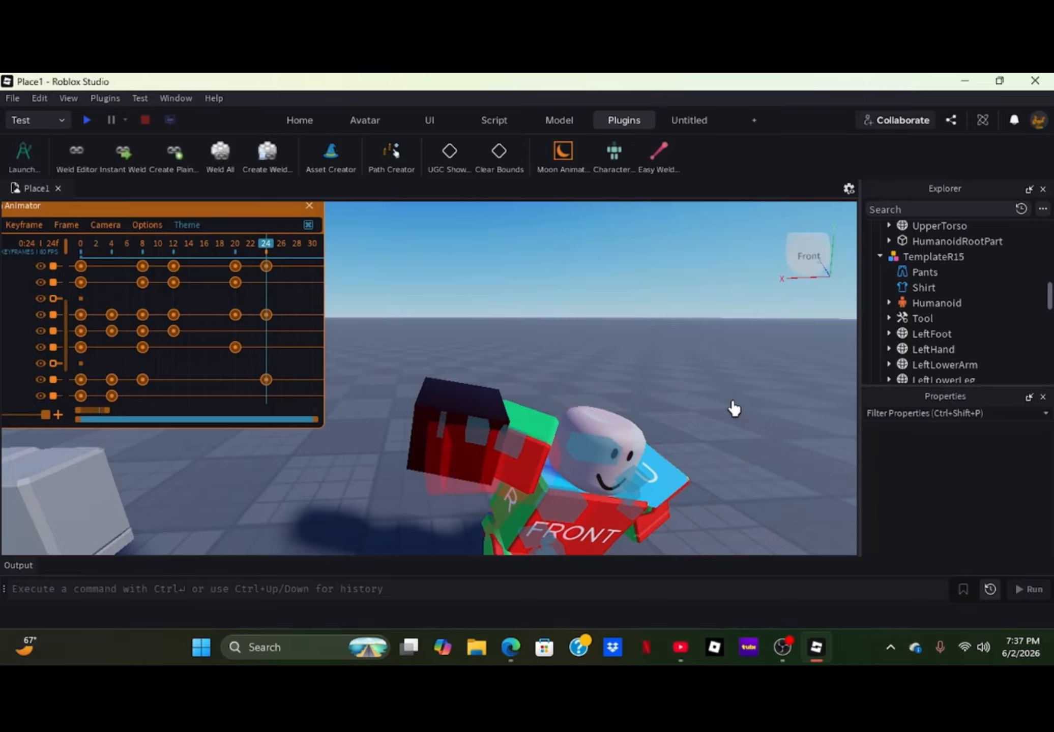
# - Rotate the left upper arm and bend the left lower arm about 66 degrees at frame 24
pyautogui.moveTo(702, 428); pyautogui.dragTo(686, 433, button='right')
pyautogui.click(500, 364)
pyautogui.moveTo(411, 402); pyautogui.dragTo(480, 335)
pyautogui.click(577, 412)
pyautogui.click(548, 366)
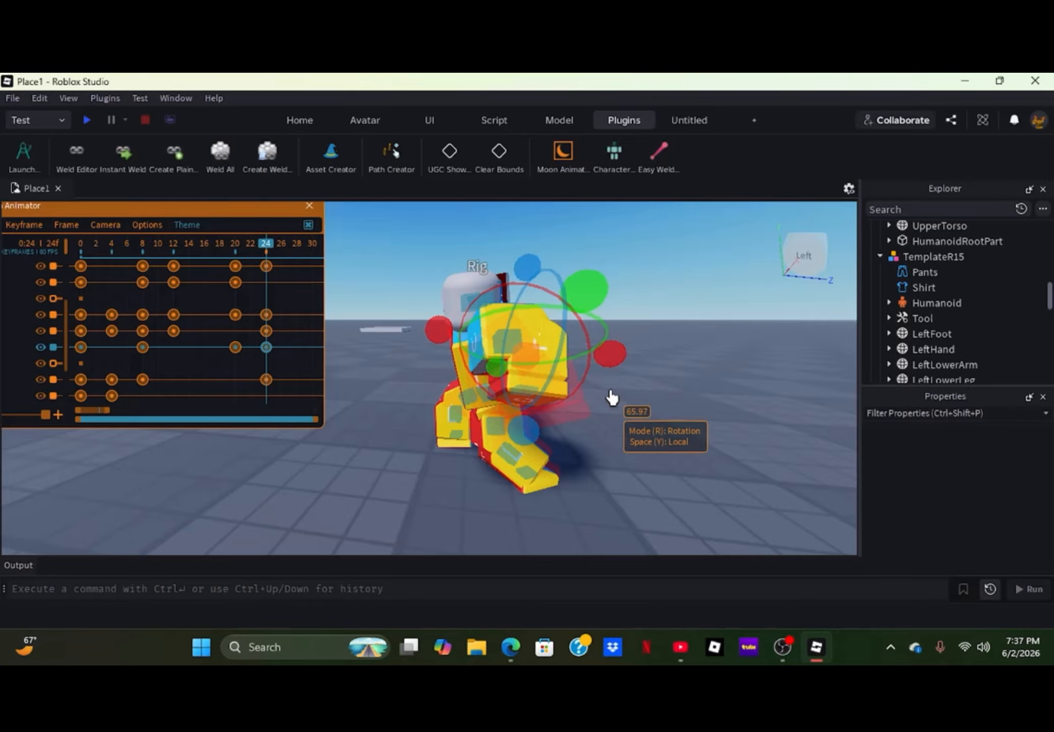
pyautogui.click(640, 402)
# - Inspect the rig's frame 24 pose from a distance and play back the animation
pyautogui.scroll(-3, 646, 406)
pyautogui.scroll(2, 646, 410)
pyautogui.moveTo(624, 413); pyautogui.dragTo(621, 413, button='right')
pyautogui.scroll(-3, 622, 413)
pyautogui.scroll(3, 622, 413)
pyautogui.scroll(-5, 622, 413)
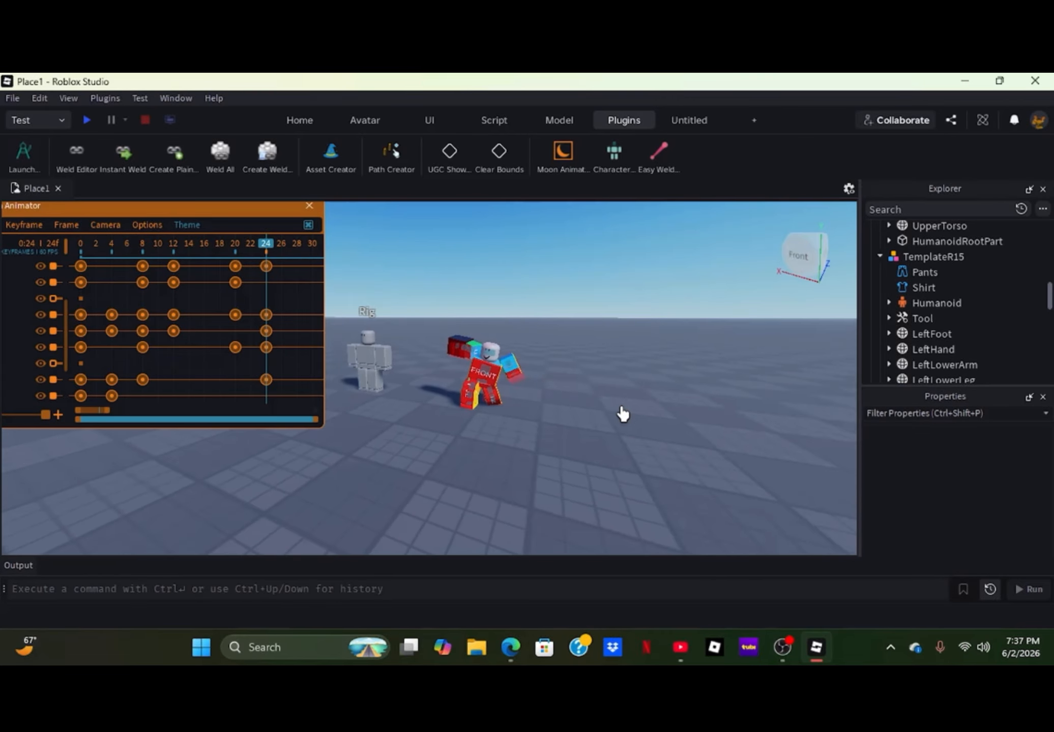
pyautogui.press('space')
# - Shift all keyframes at frames 20 and 24 four frames earlier, to frames 16 and 20
pyautogui.scroll(3, 17, 376)
pyautogui.moveTo(228, 298); pyautogui.dragTo(305, 534)
pyautogui.moveTo(267, 369); pyautogui.dragTo(230, 369)
pyautogui.click(423, 485)
# - Play the retimed punch animation repeatedly and check its motion from a distance
pyautogui.press('space')
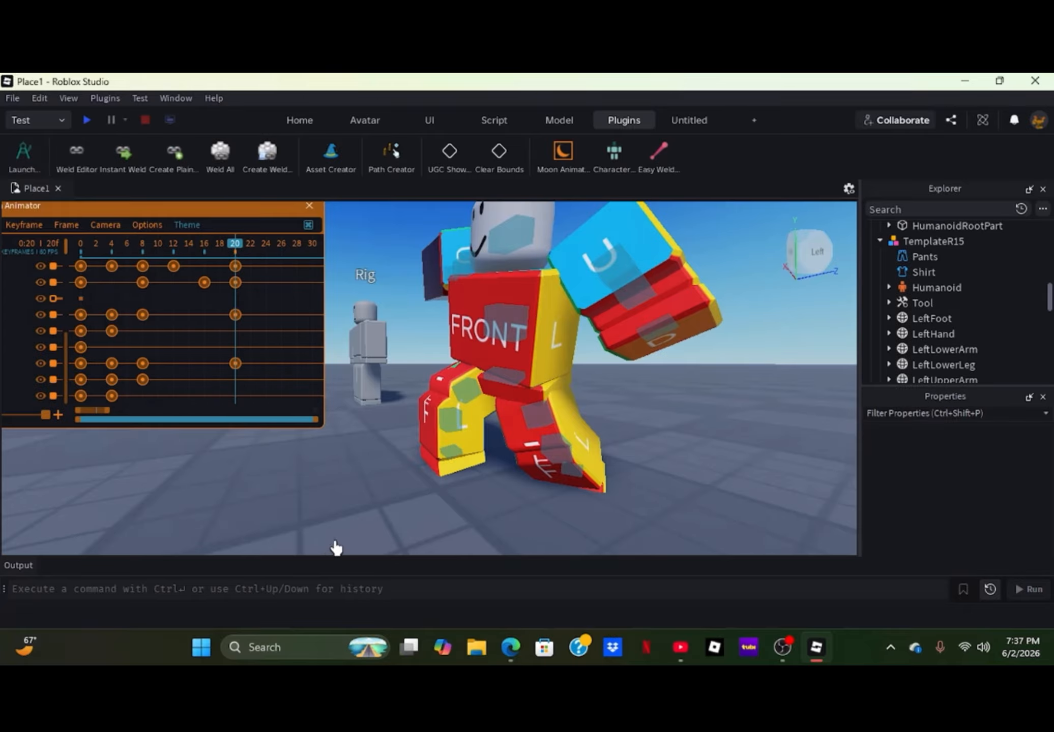
pyautogui.scroll(-6, 308, 527)
pyautogui.moveTo(308, 528); pyautogui.dragTo(308, 526, button='right')
pyautogui.press('space')
pyautogui.press('space')
pyautogui.press('space')
pyautogui.press('space')
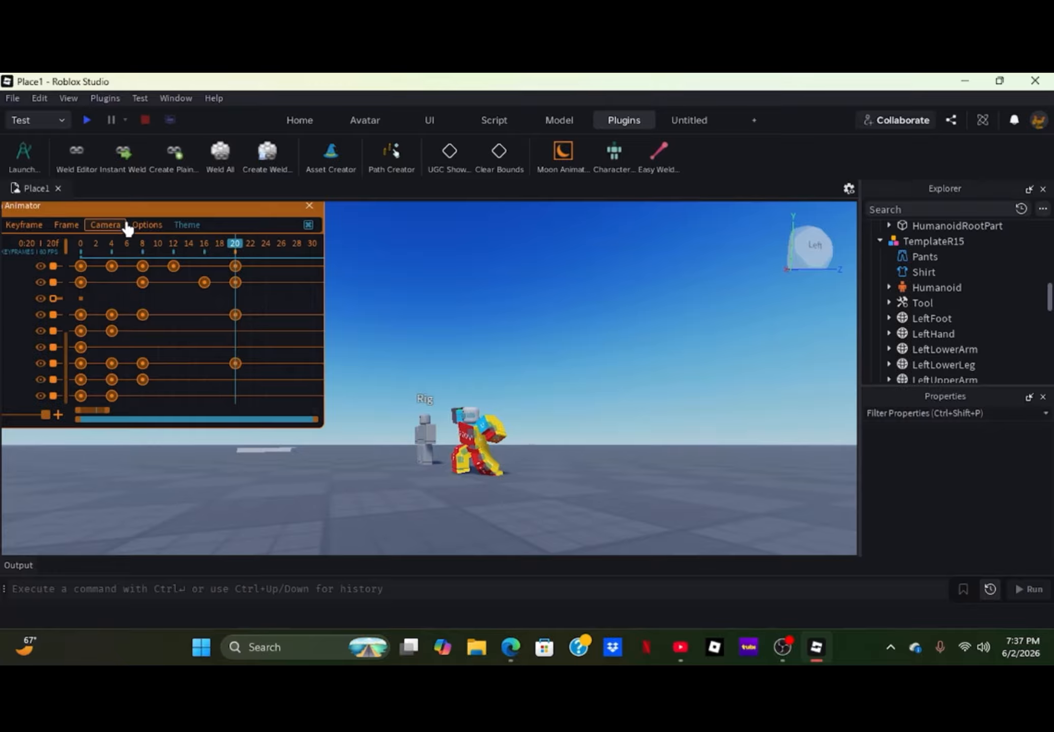
# - Move the Moon Animator window fully into view and show the first tracks of TemplateR15
pyautogui.moveTo(108, 217); pyautogui.dragTo(196, 245)
pyautogui.scroll(5, 21, 390)
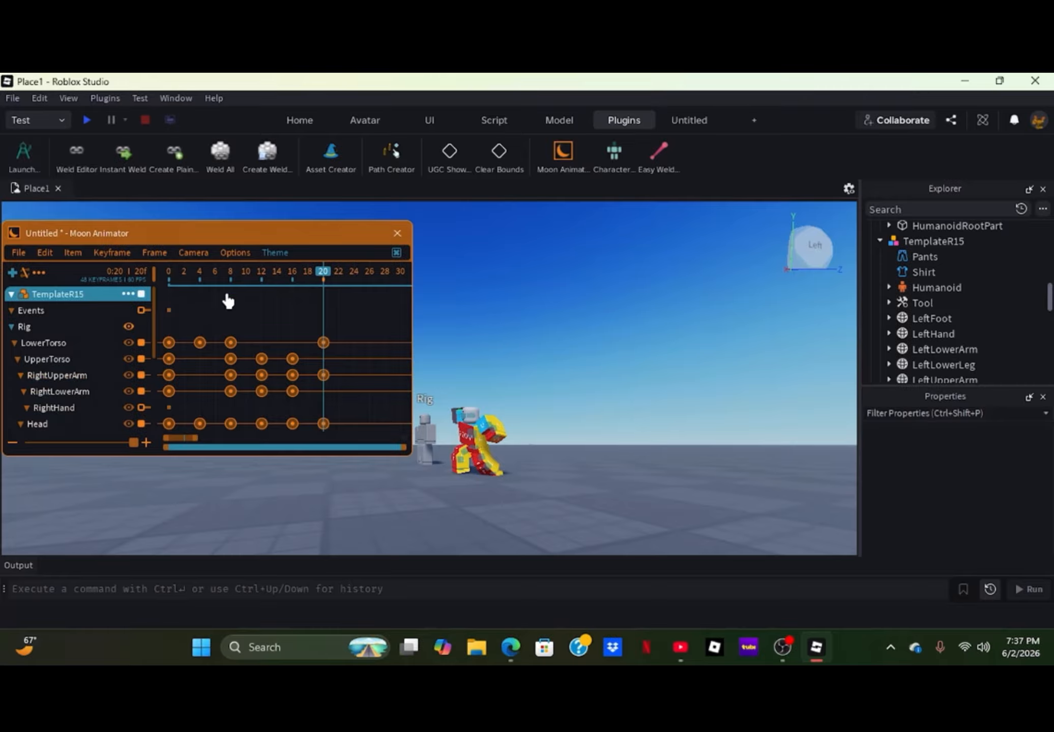
# - Add an event named "punch" at frame 10 on TemplateR15's Events track
pyautogui.moveTo(263, 271); pyautogui.dragTo(248, 301)
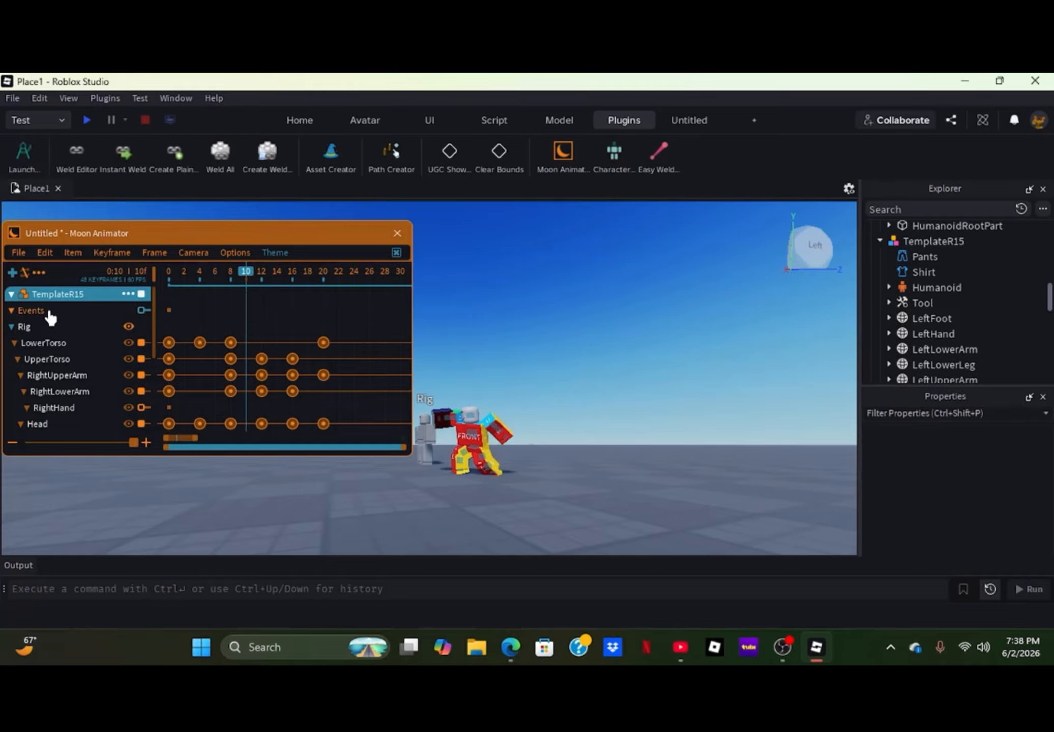
pyautogui.click(73, 313)
pyautogui.press('6')
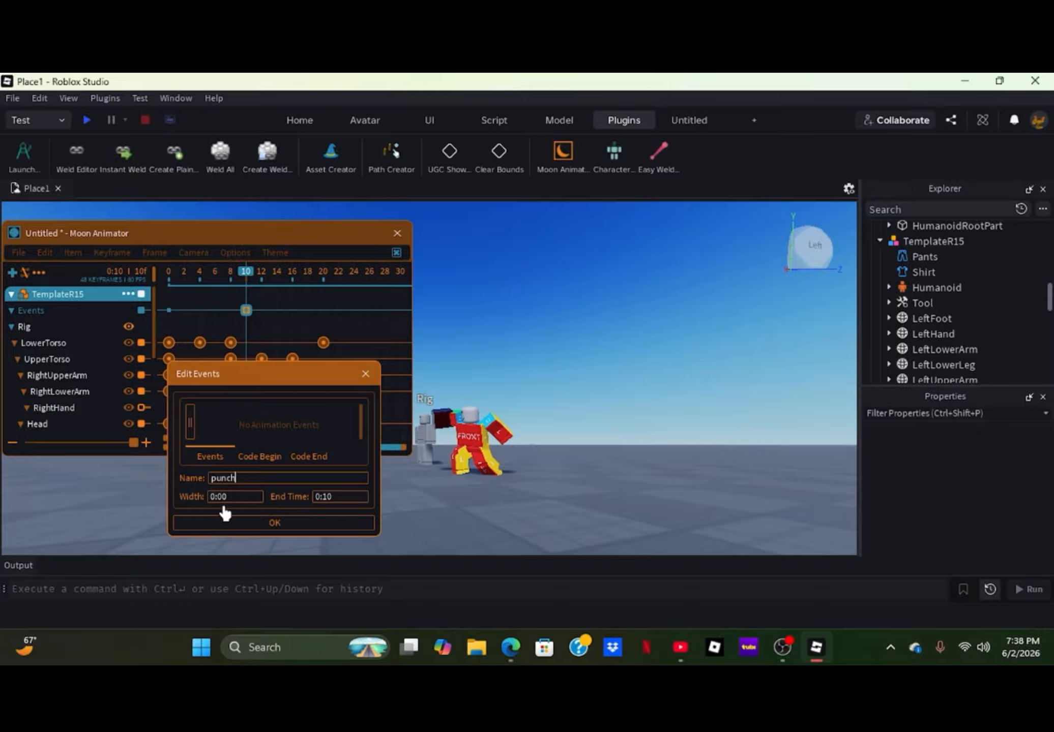
pyautogui.click(244, 523)
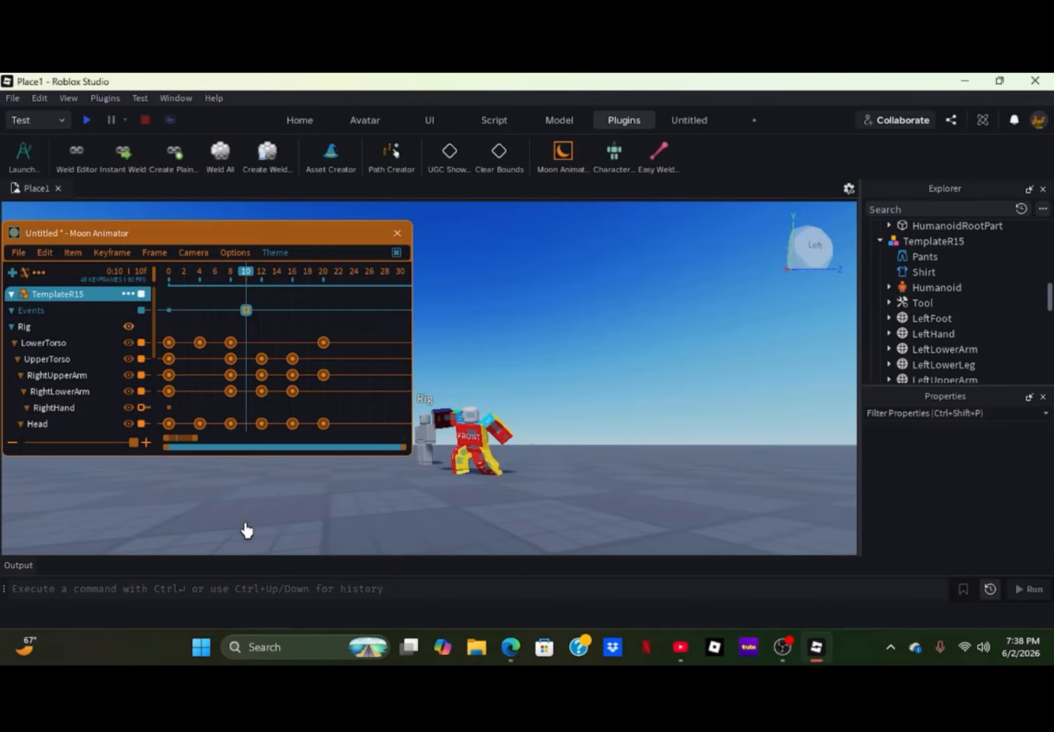
# - Save the animation under the name "Arm Swing"
pyautogui.press('8')
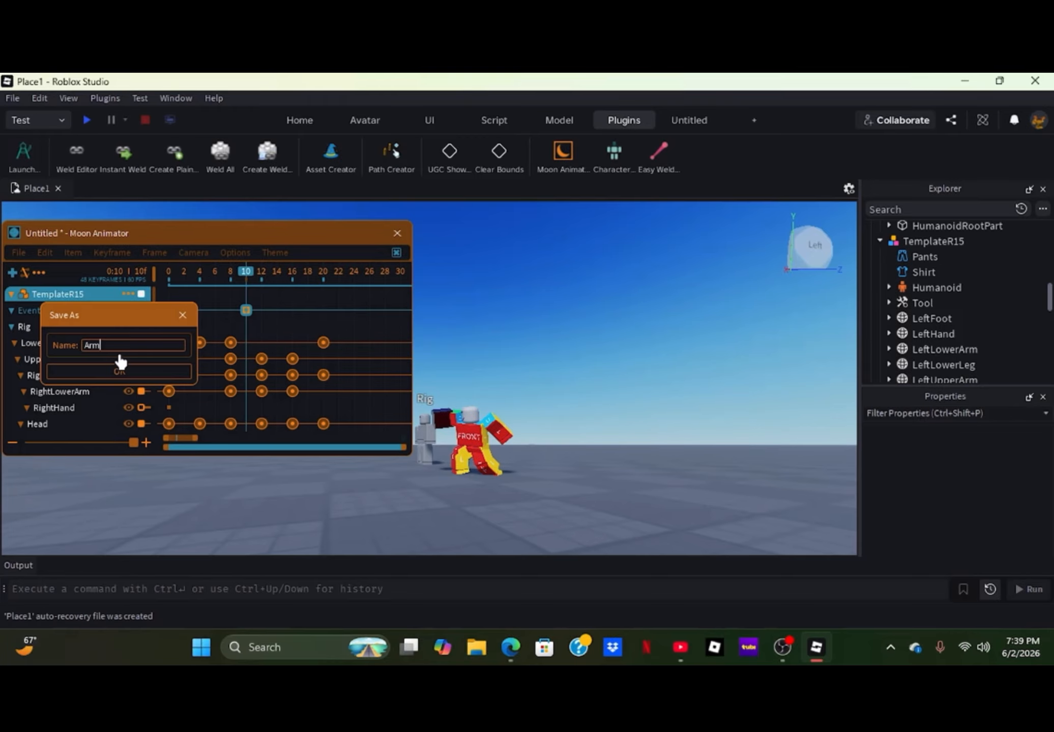
pyautogui.write('g')
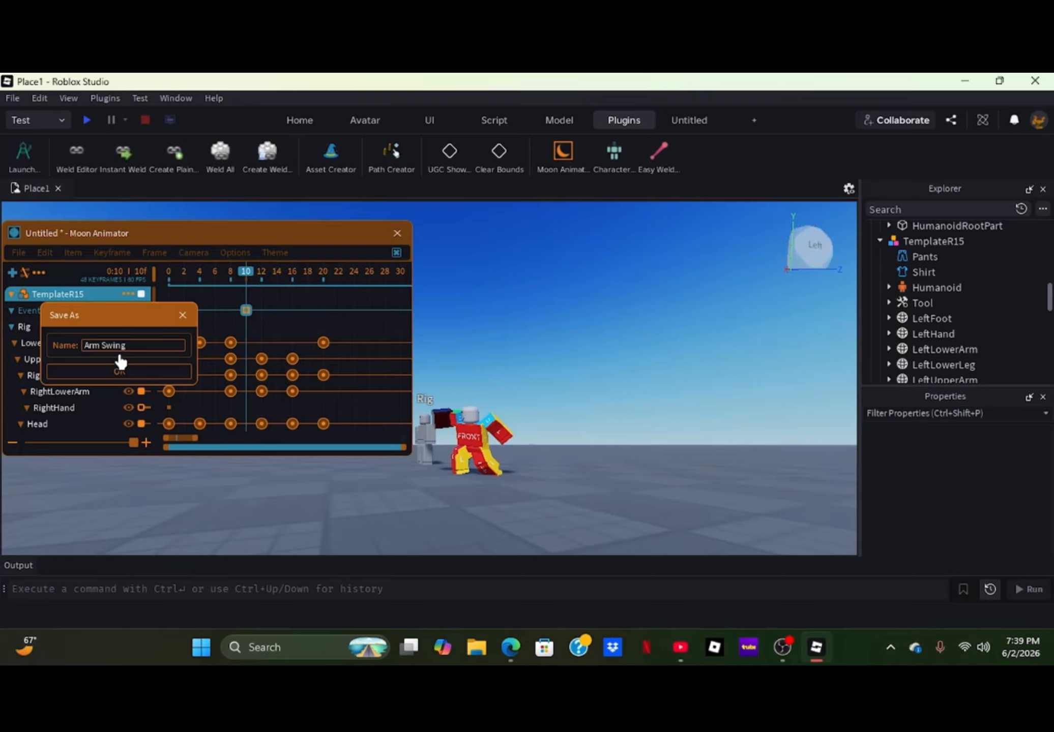
pyautogui.click(161, 376)
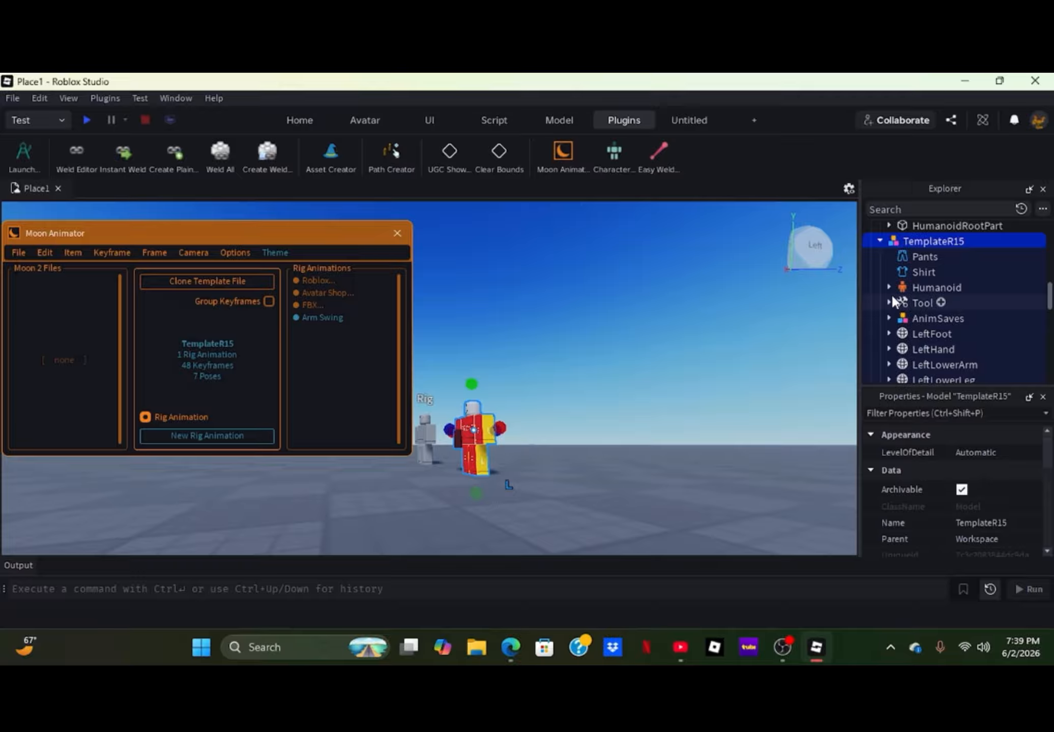
# - Expand TemplateR15's AnimSaves and start publishing the Arm Swing animation to Roblox
pyautogui.click(888, 318)
pyautogui.scroll(-1, 888, 323)
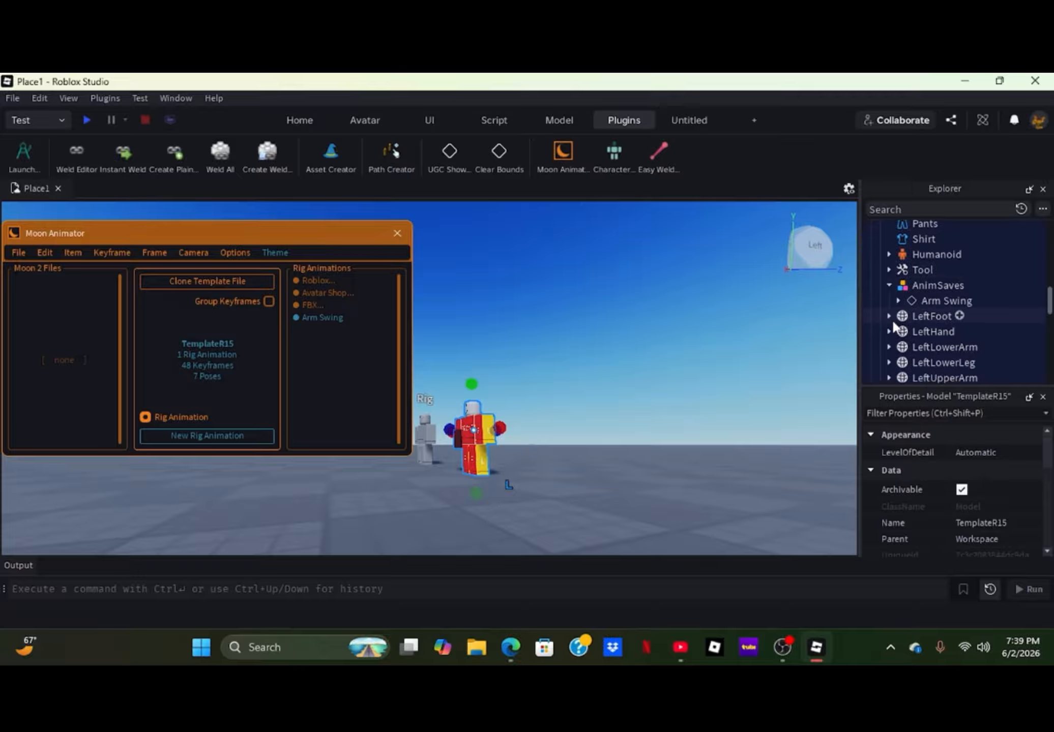
pyautogui.rightClick(928, 299)
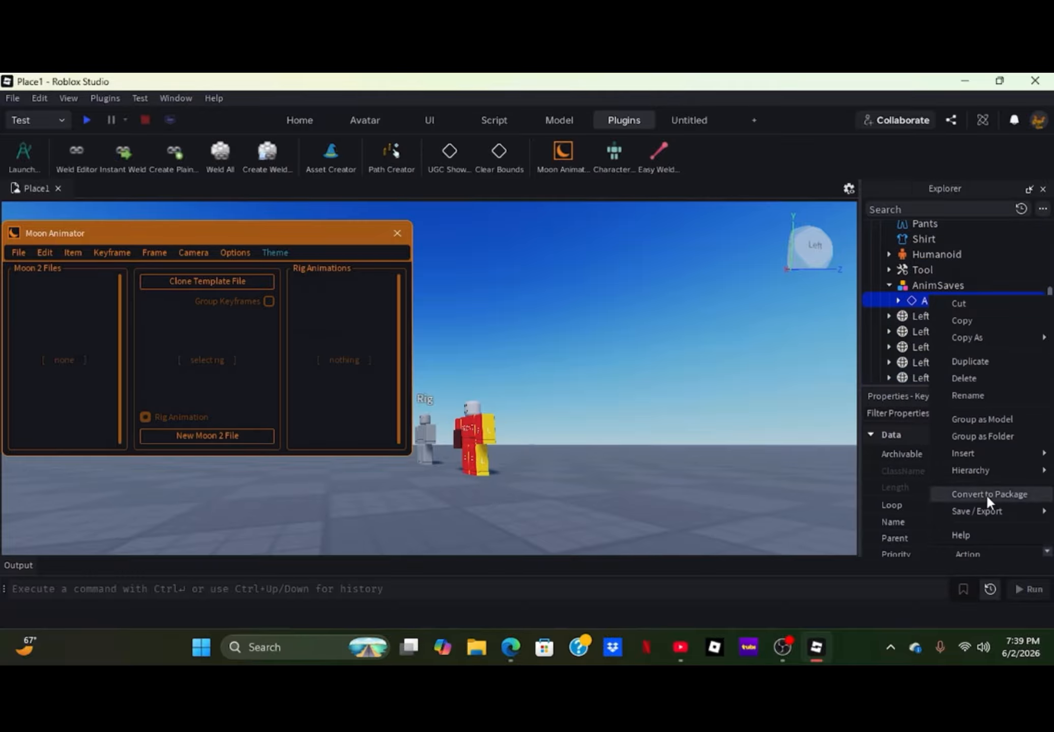
pyautogui.moveTo(985, 510)
pyautogui.click(864, 511)
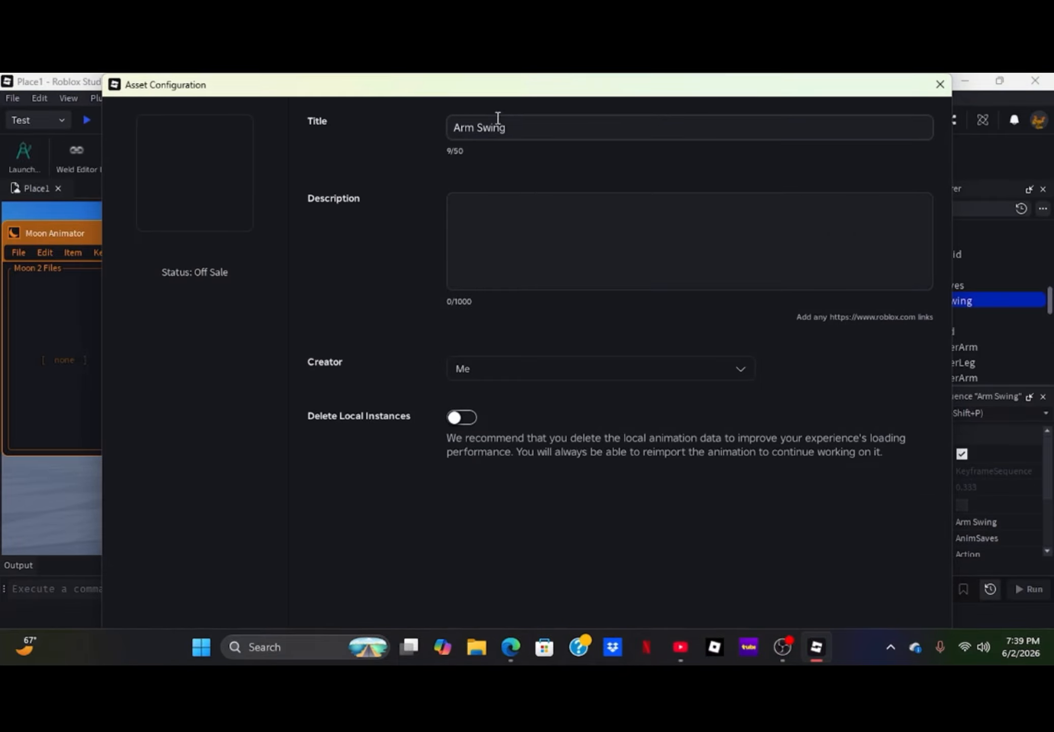
# - Title the asset "Arm Swing testing" and enter "youtube video" as its description
pyautogui.click(486, 206)
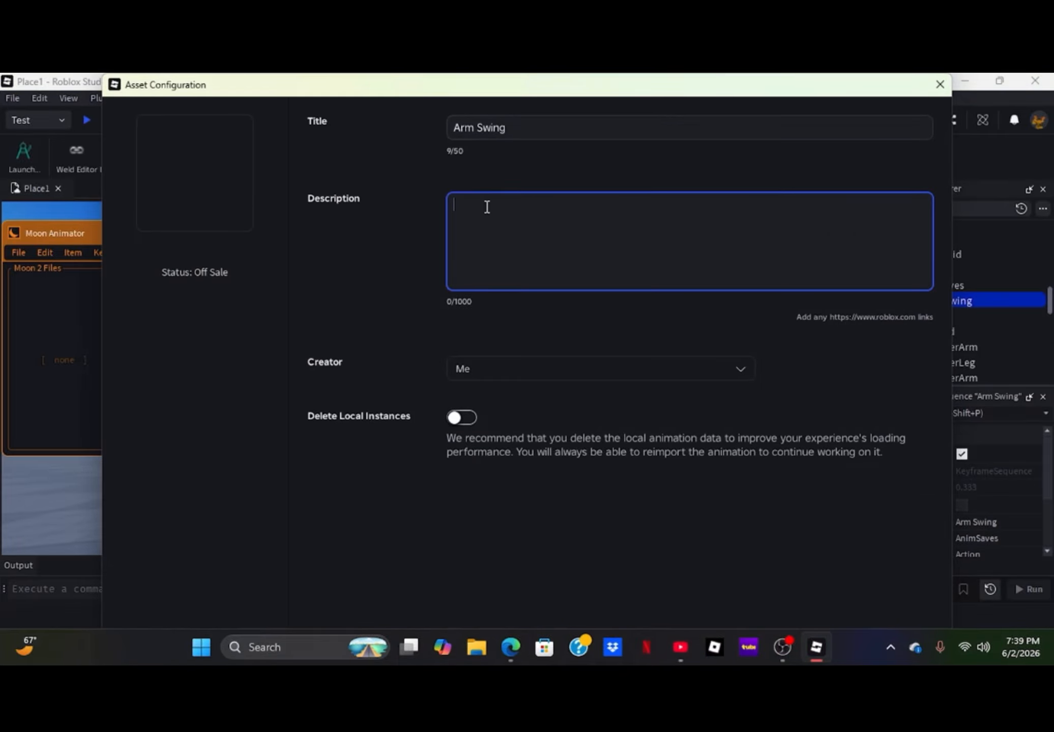
pyautogui.click(539, 125)
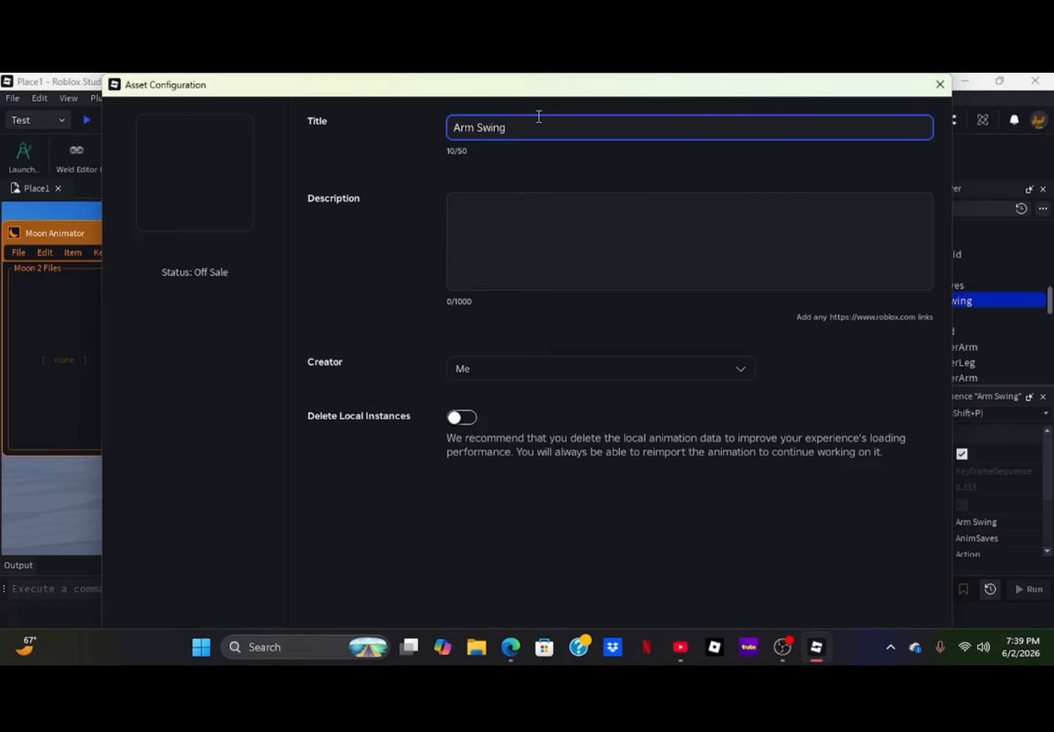
pyautogui.write('testing')
pyautogui.click(507, 221)
pyautogui.write('youtube video')
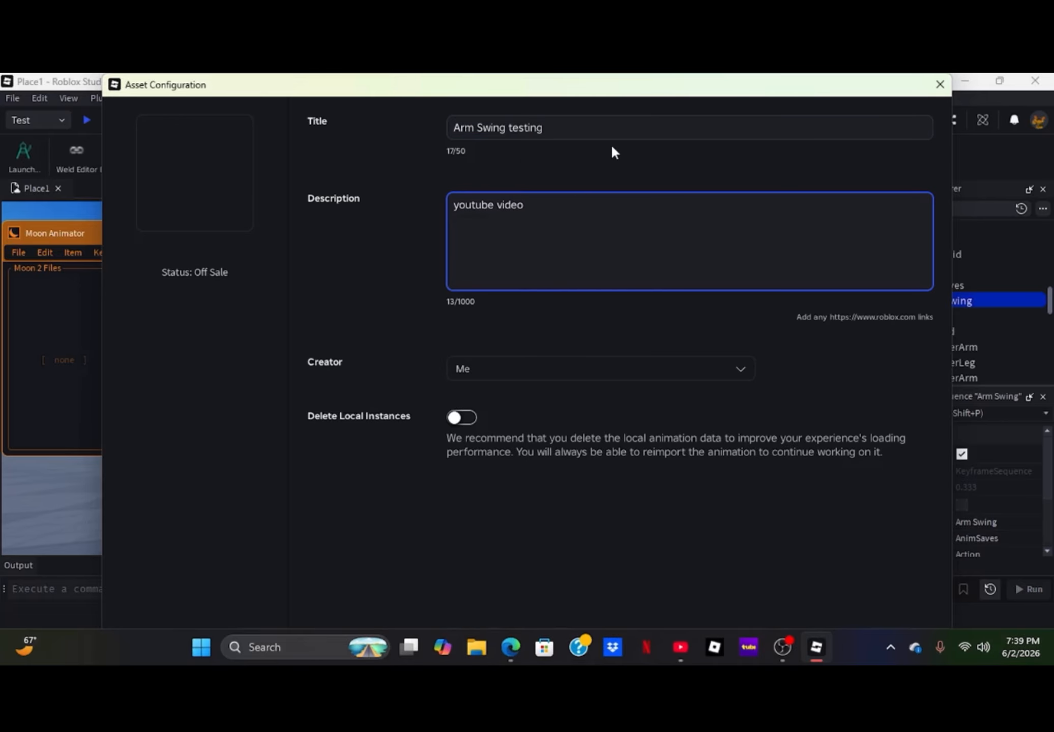
# - Upload the animation to Roblox and close both the asset configuration dialog and Moon Animator
pyautogui.moveTo(588, 78); pyautogui.dragTo(504, 122)
pyautogui.click(822, 486)
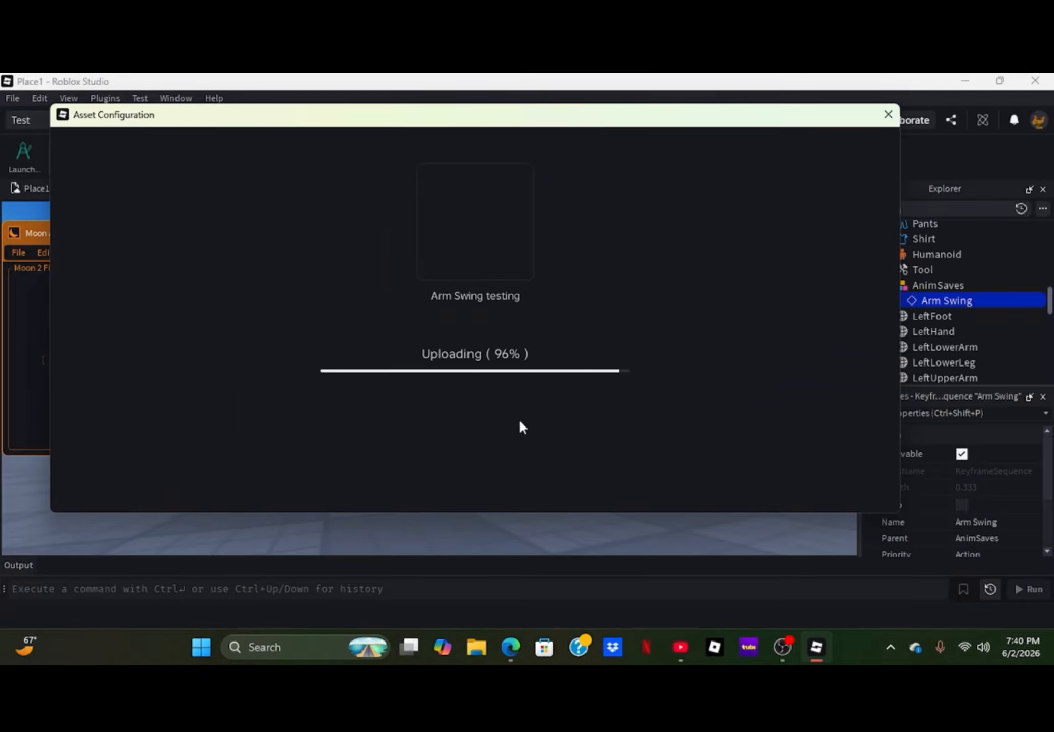
pyautogui.click(524, 321)
pyautogui.click(476, 472)
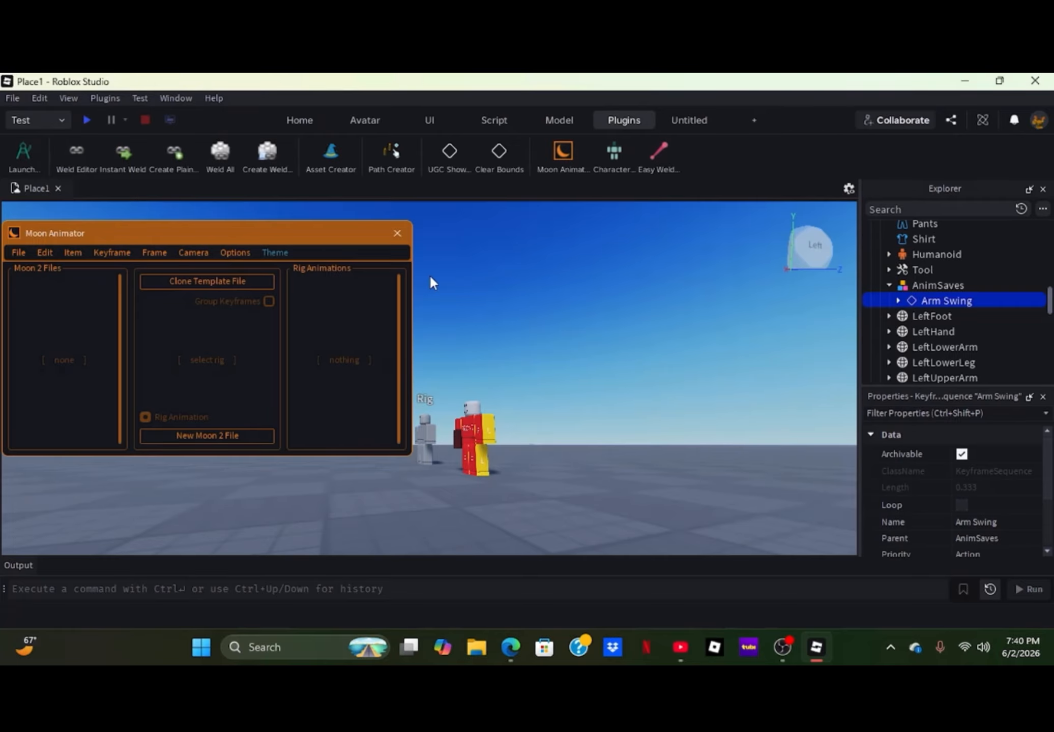
pyautogui.click(403, 230)
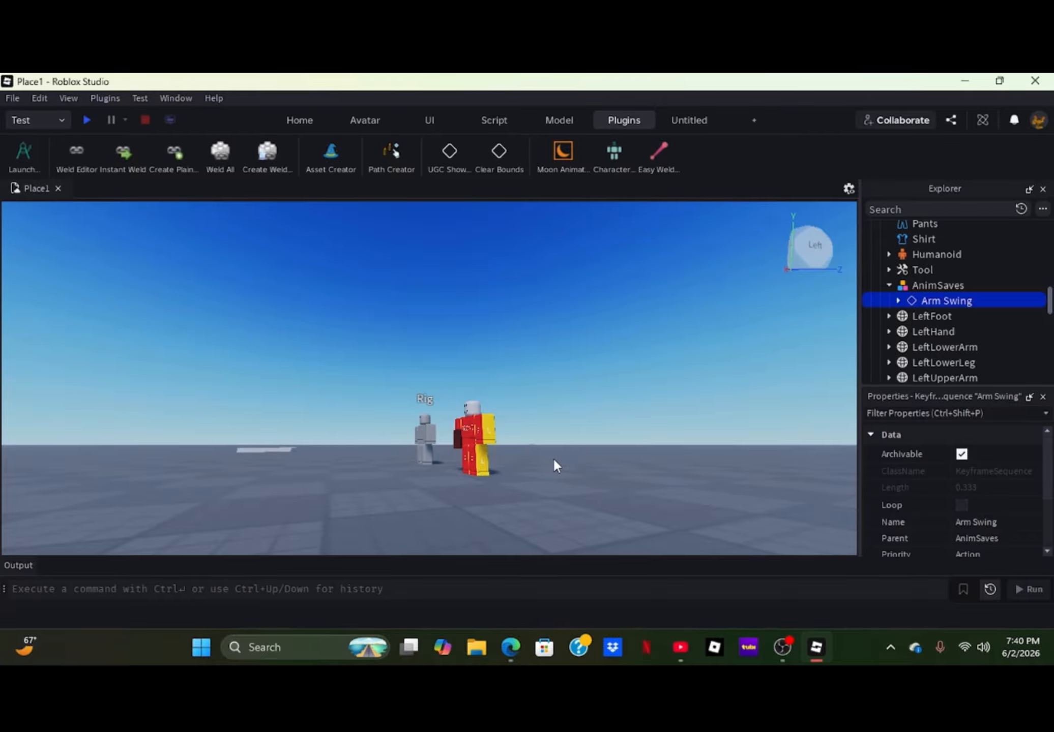
# - Collapse the Rig model in the Workspace hierarchy
pyautogui.scroll(-4, 926, 269)
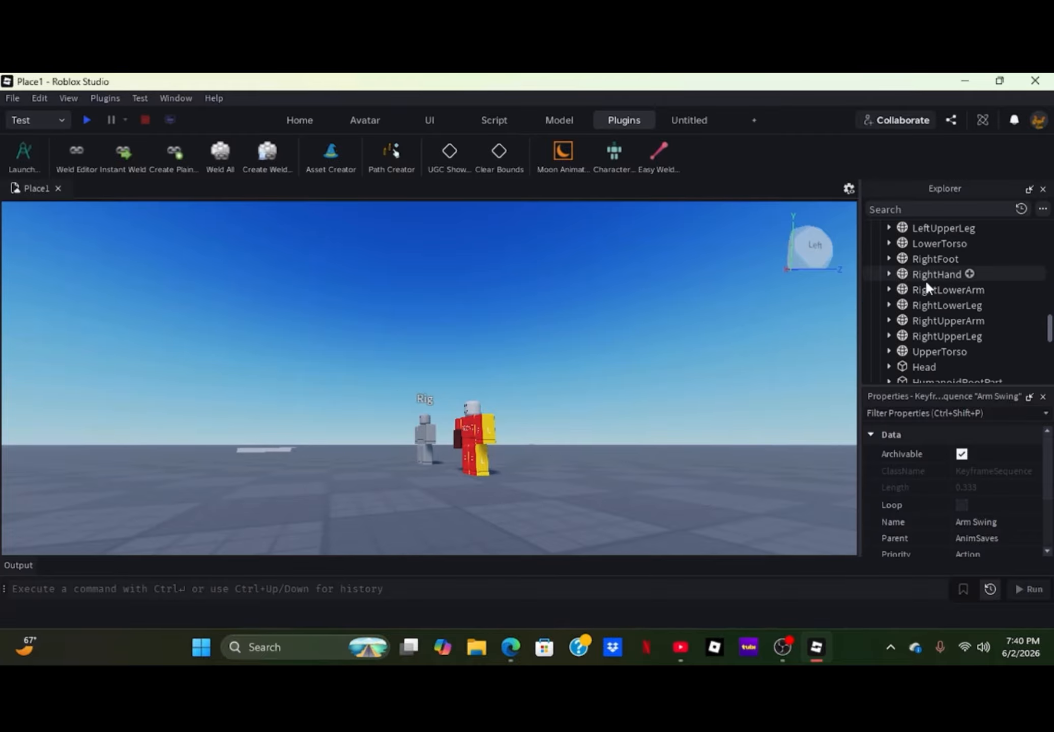
pyautogui.scroll(5, 923, 283)
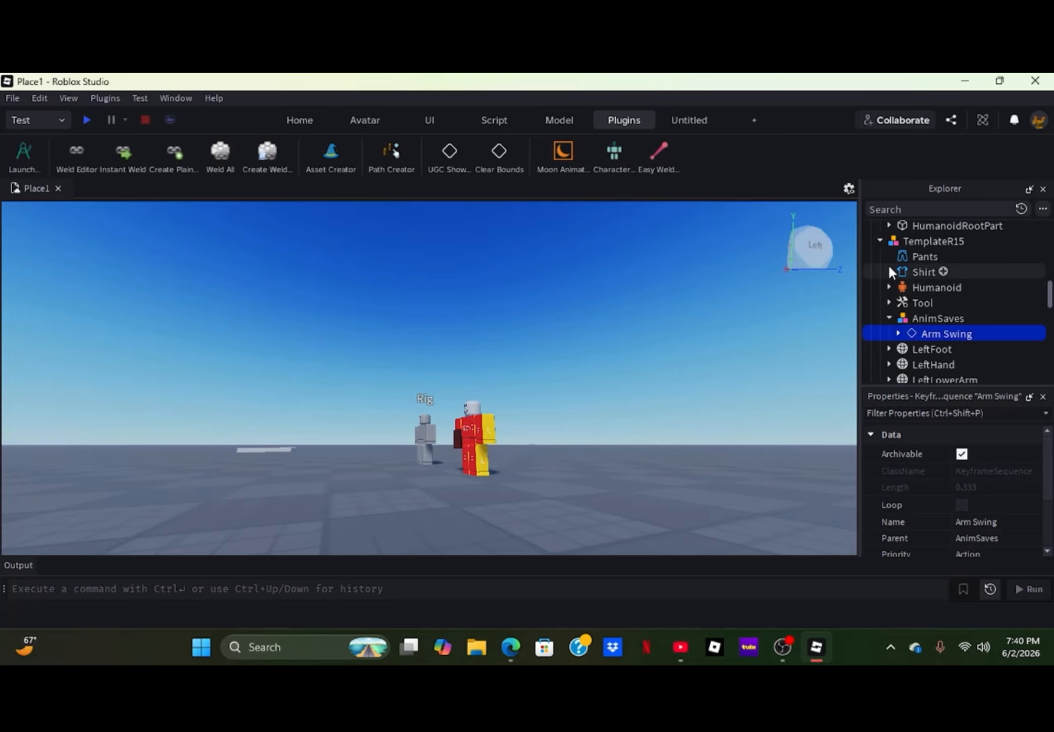
pyautogui.scroll(2, 885, 264)
pyautogui.scroll(6, 884, 259)
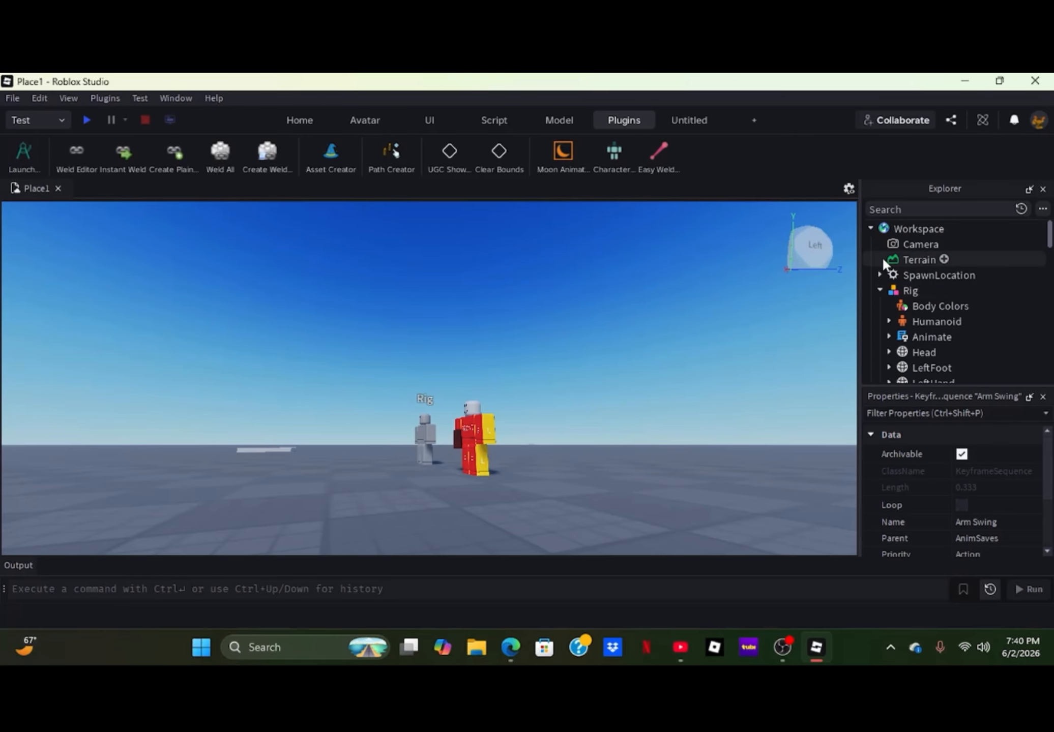
pyautogui.click(880, 291)
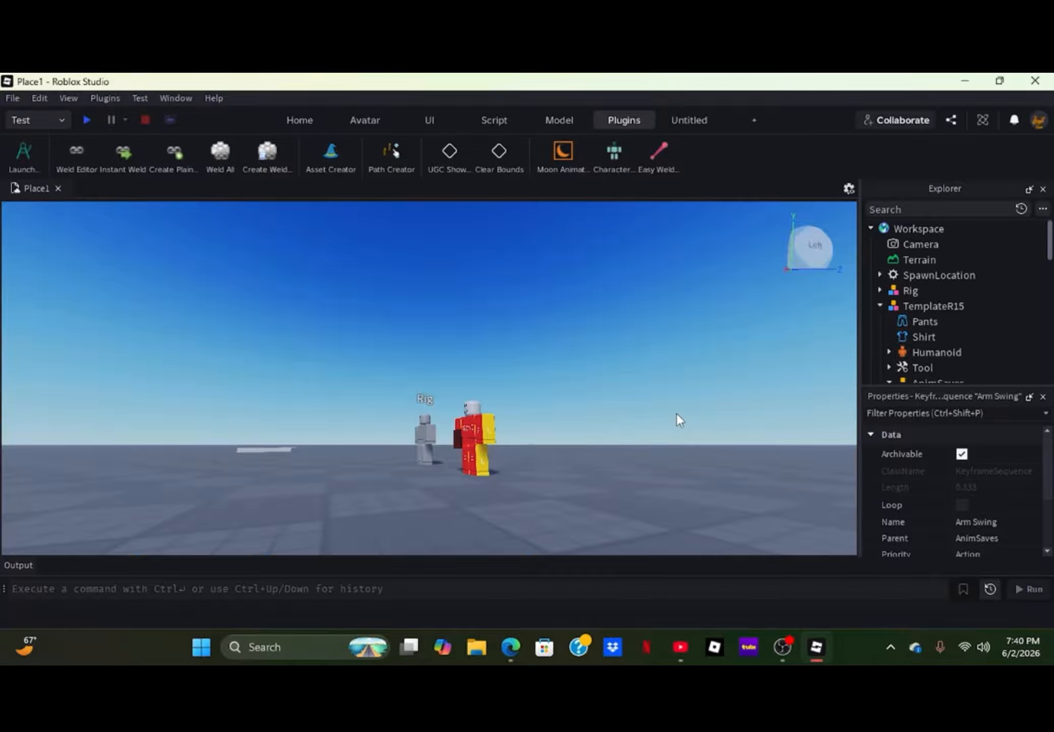
# - Select the grey Rig in front of TemplateR15 and expand its contents in the Explorer
pyautogui.press('a')
pyautogui.moveTo(552, 411); pyautogui.dragTo(552, 411, button='right')
pyautogui.press('w')
pyautogui.press('w')
pyautogui.press('w')
pyautogui.press('a')
pyautogui.press('w')
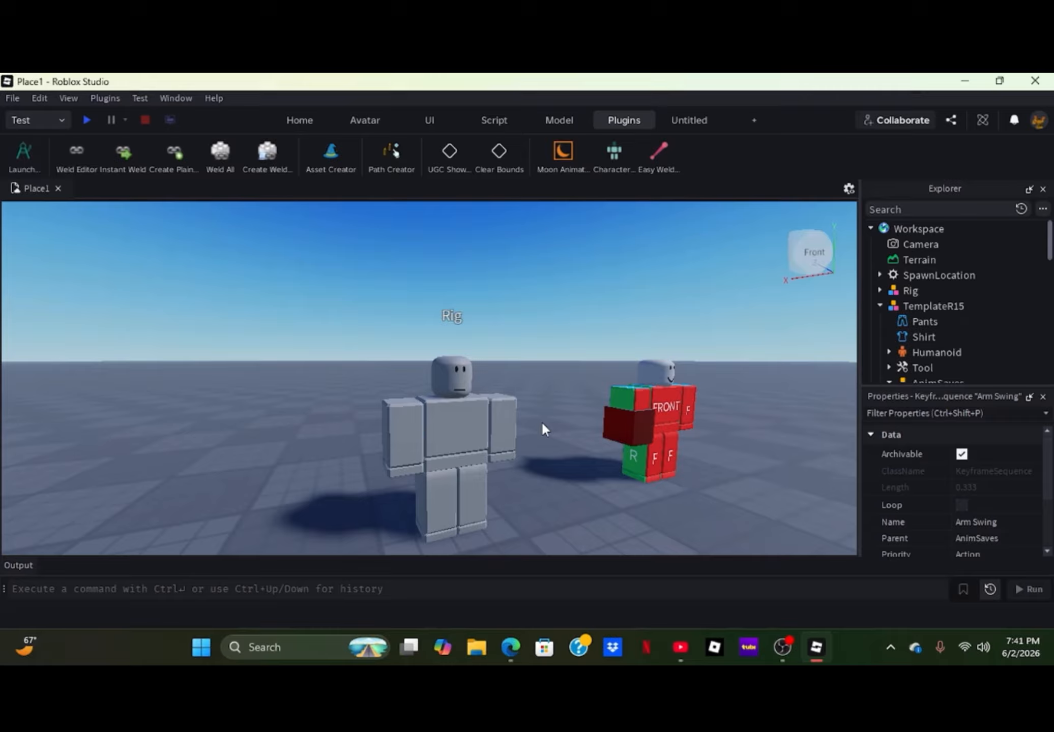
pyautogui.click(486, 427)
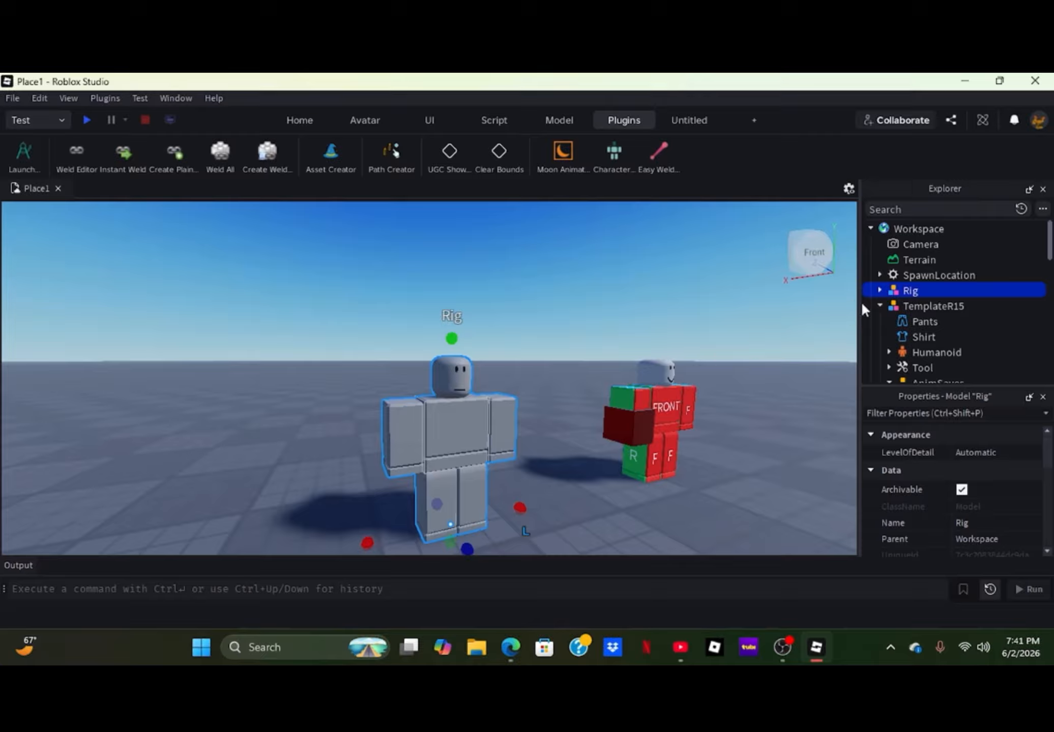
pyautogui.moveTo(870, 296)
pyautogui.click(879, 290)
# - Insert an Attachment into the Rig's RightLowerArm and add a ParticleEmitter inside it
pyautogui.scroll(-3, 881, 311)
pyautogui.scroll(-3, 902, 330)
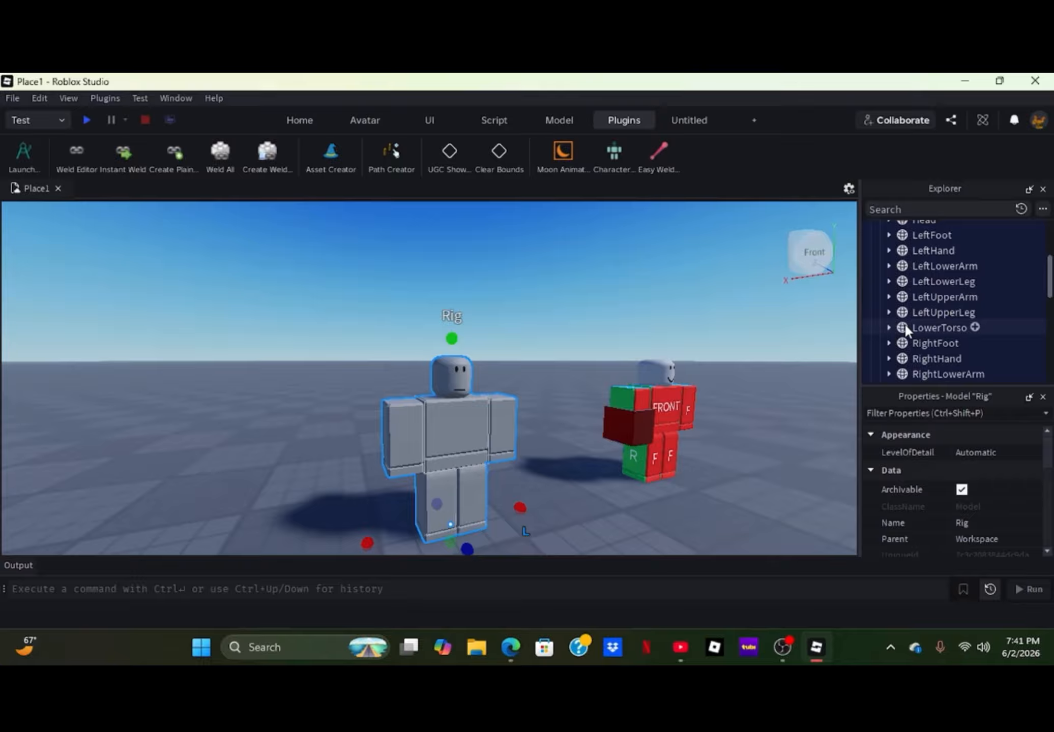
pyautogui.scroll(-3, 900, 319)
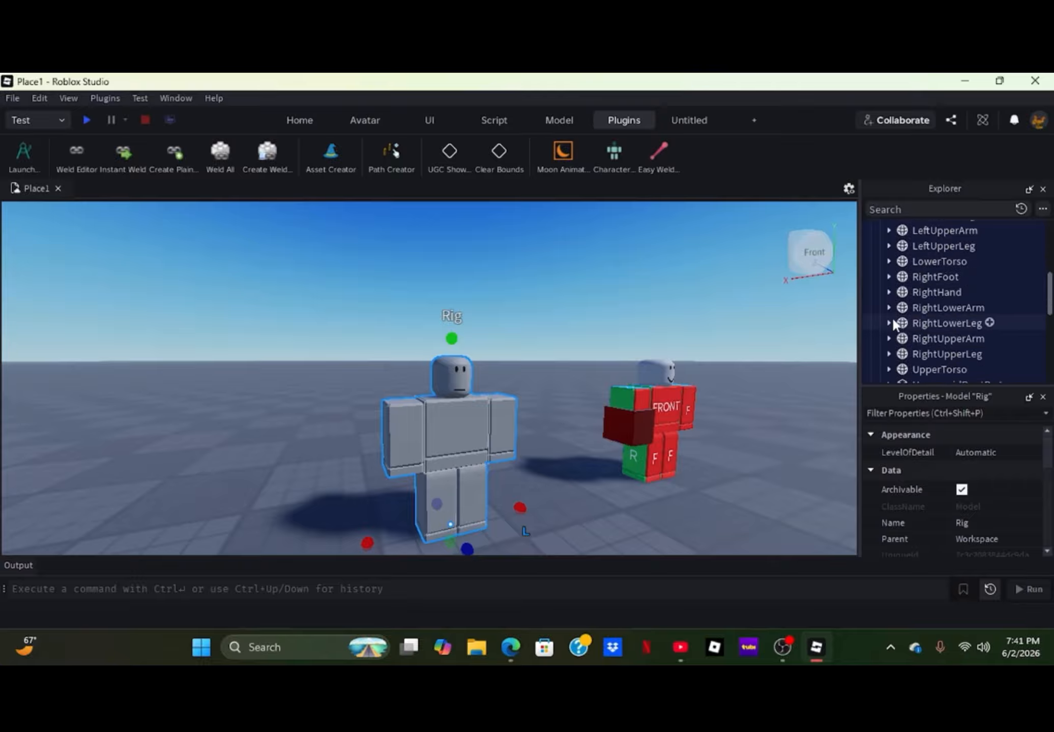
pyautogui.scroll(-2, 911, 300)
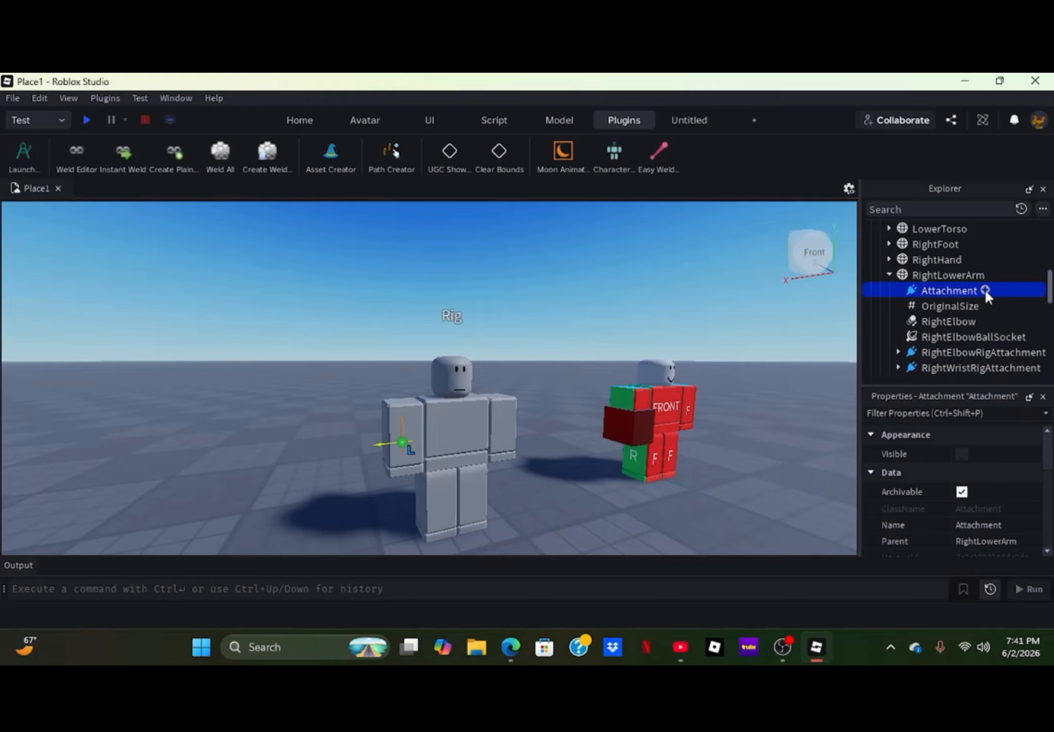
pyautogui.click(986, 290)
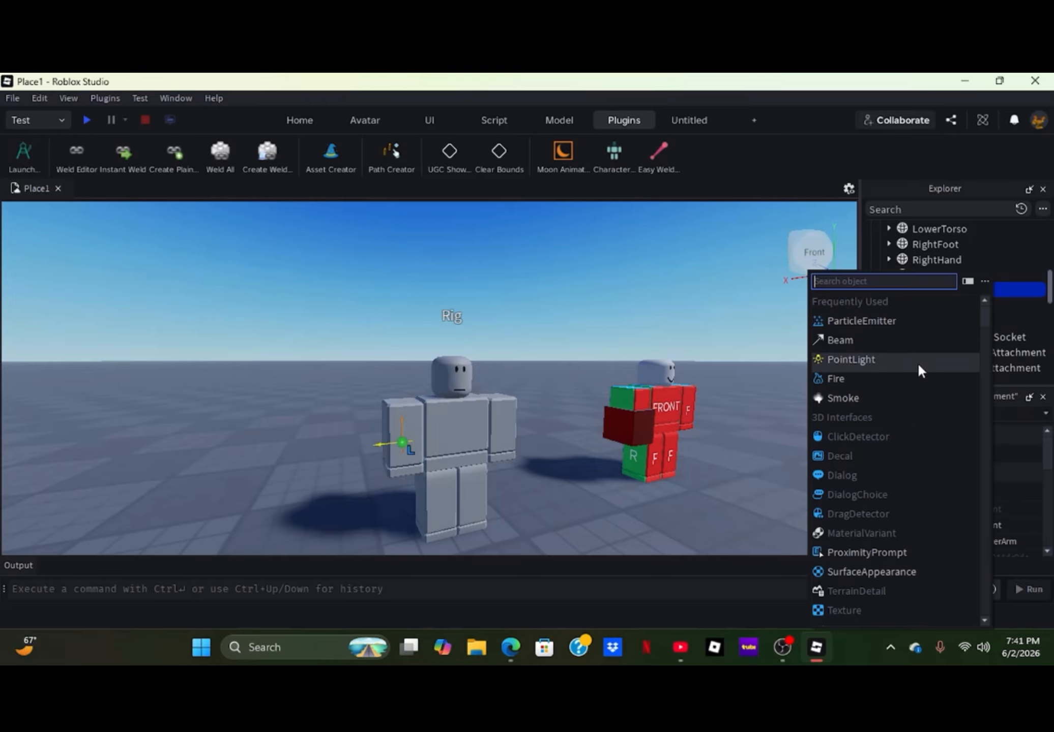
pyautogui.click(857, 323)
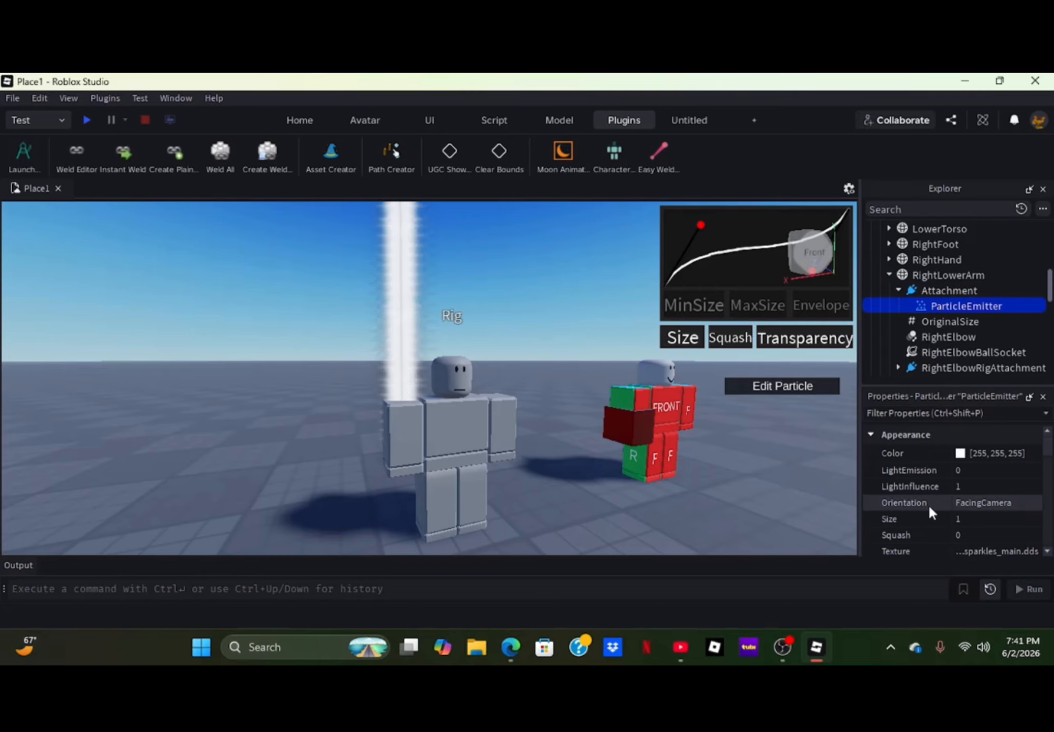
# - Shape the ParticleEmitter's Size curve to rise from 0, peak near mid-life and taper off, with a point at time 0.83, value 5.56
pyautogui.click(967, 520)
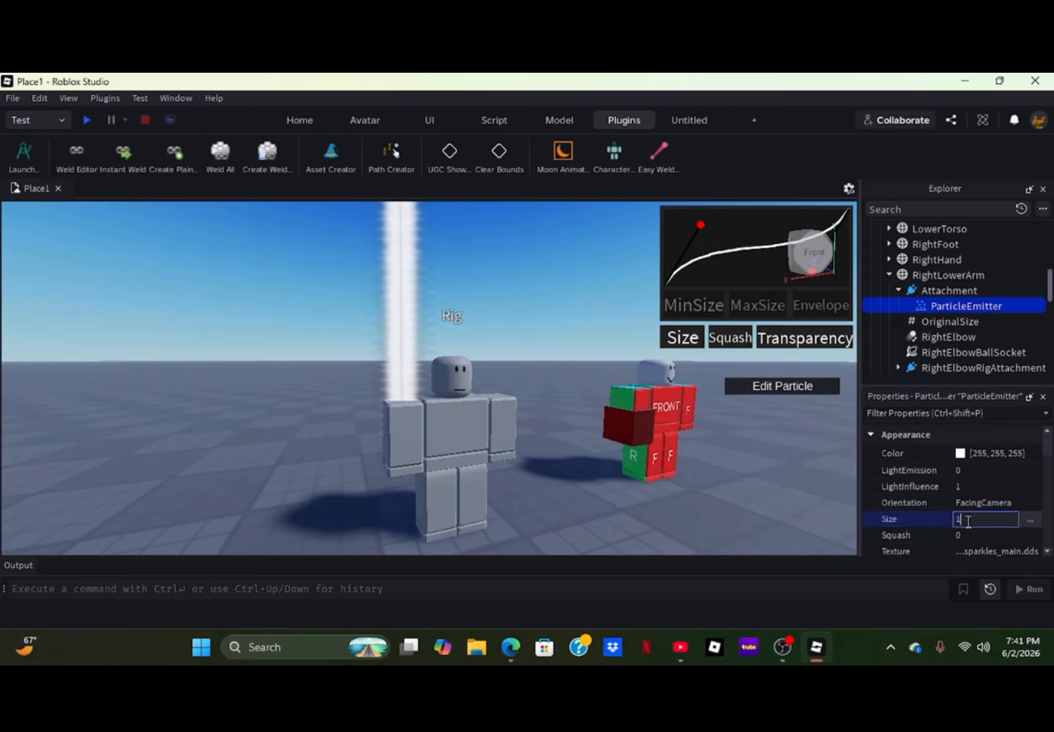
pyautogui.click(1029, 519)
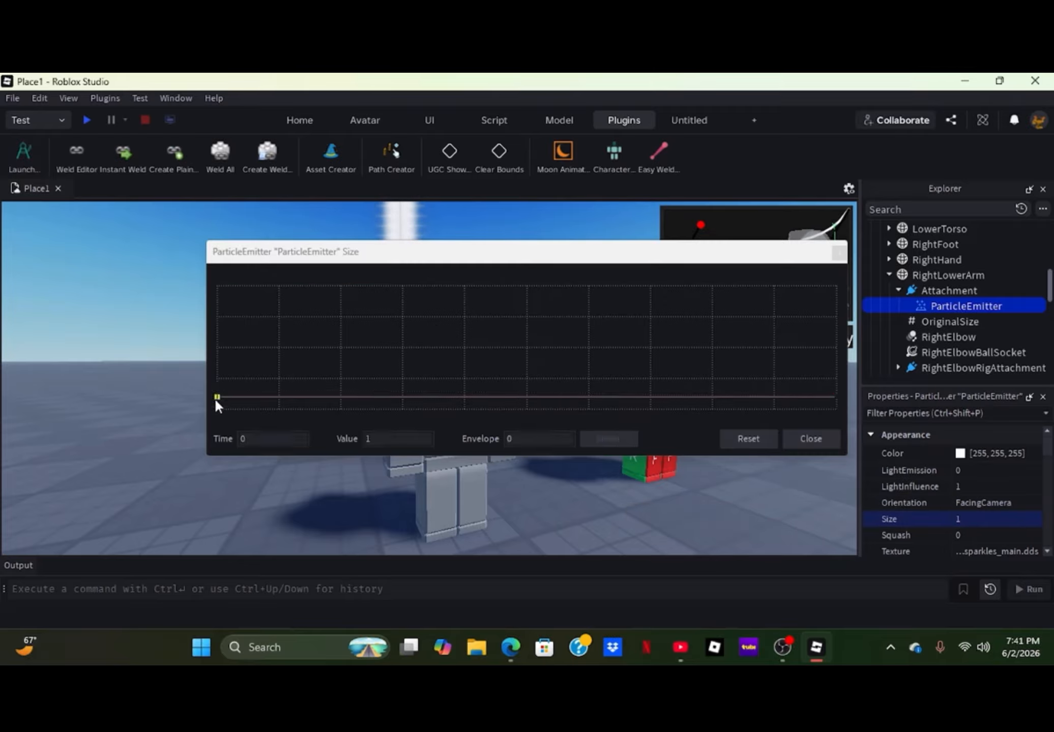
pyautogui.moveTo(344, 396); pyautogui.dragTo(287, 348)
pyautogui.click(474, 365)
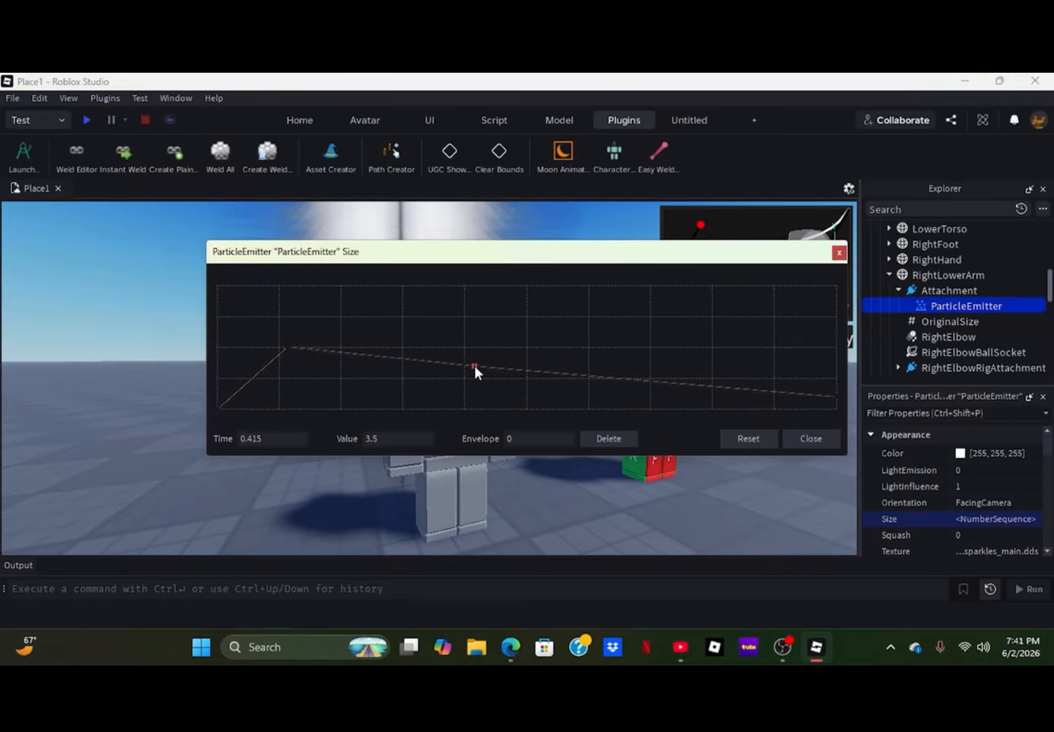
pyautogui.moveTo(474, 365); pyautogui.dragTo(497, 320)
pyautogui.moveTo(694, 364); pyautogui.dragTo(730, 340)
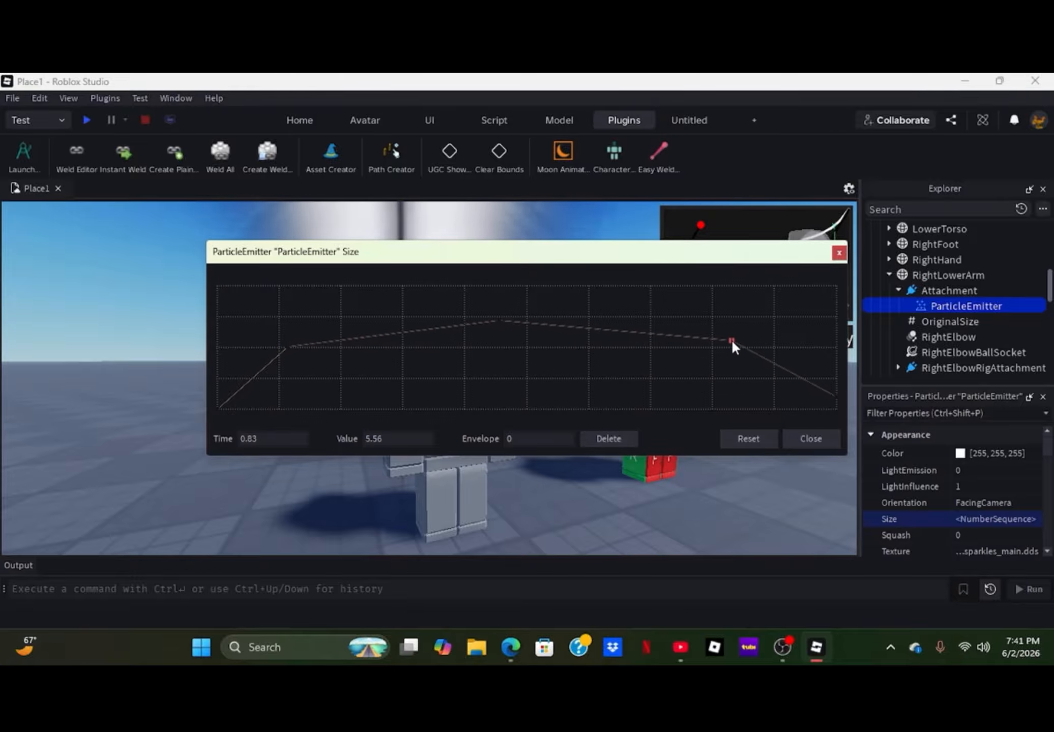
pyautogui.click(836, 417)
pyautogui.click(827, 439)
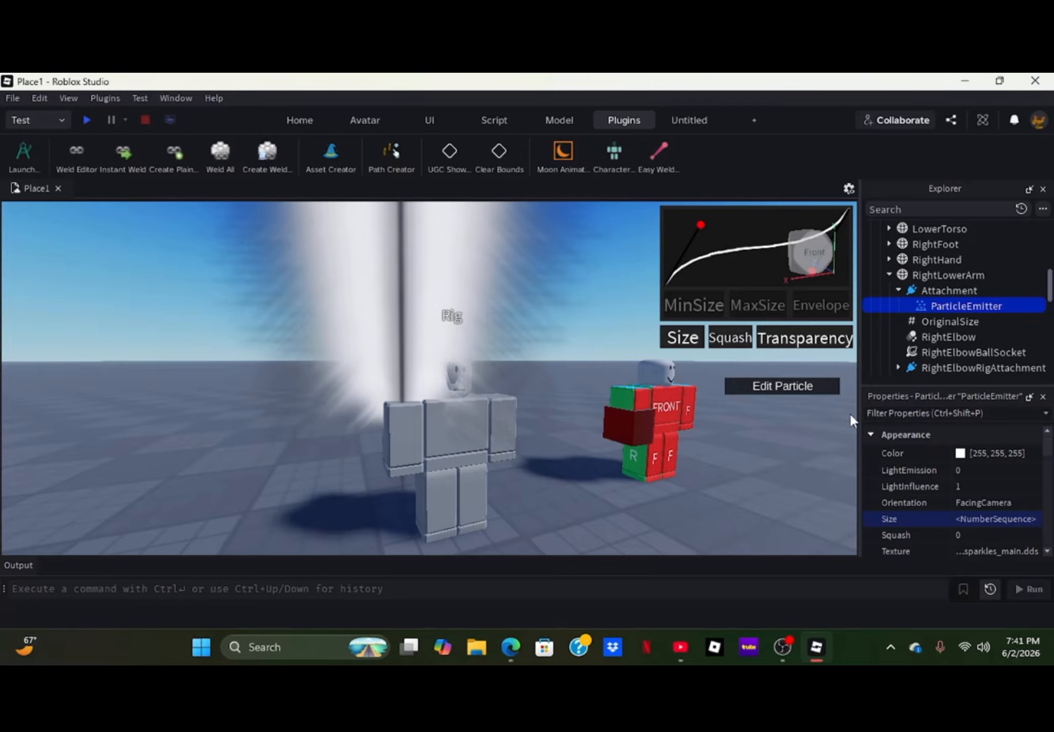
# - Move the RightLowerArm Attachment down about 0.776 studs toward the hand
pyautogui.click(935, 291)
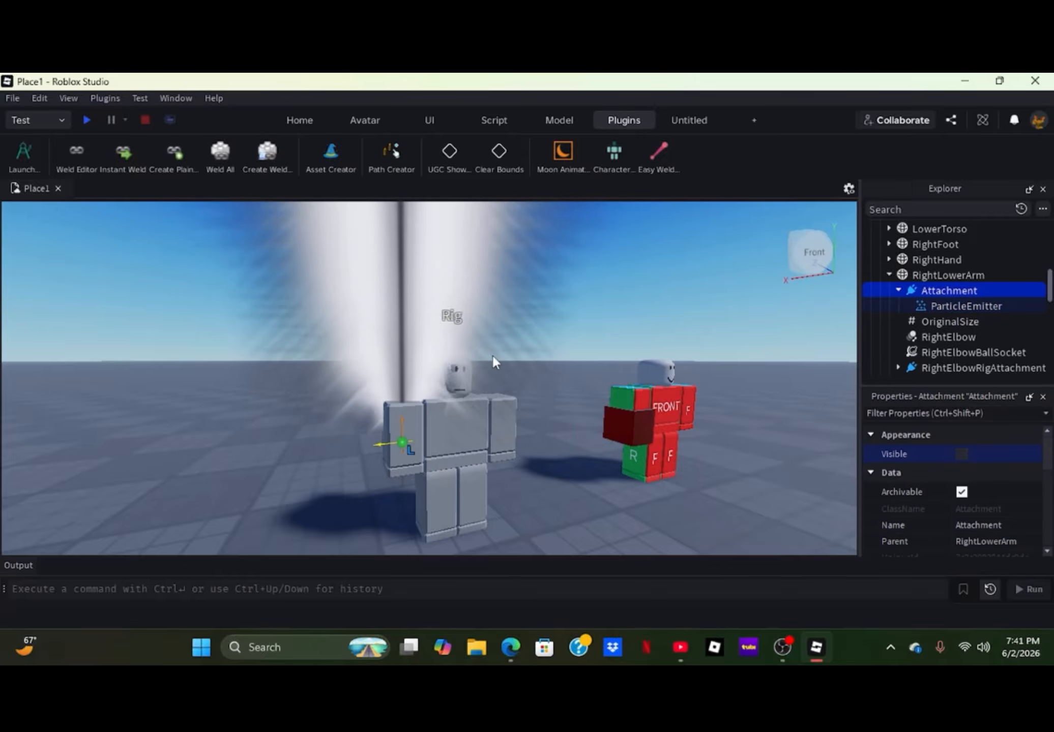
pyautogui.click(311, 120)
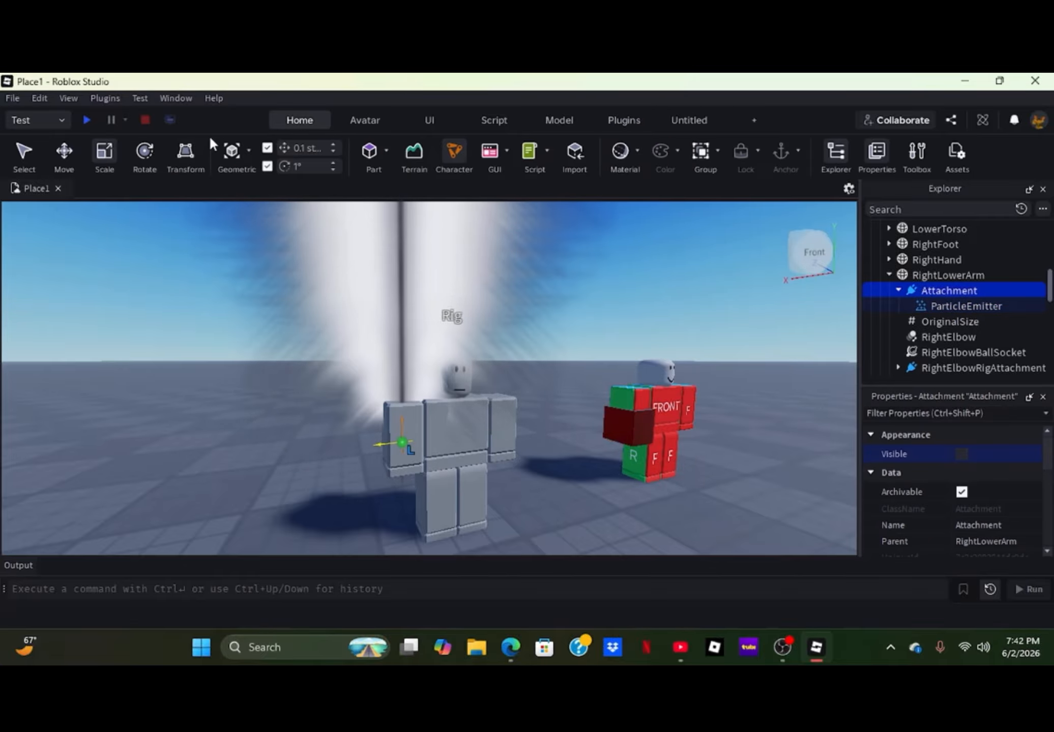
pyautogui.click(64, 151)
pyautogui.moveTo(401, 382); pyautogui.dragTo(403, 417)
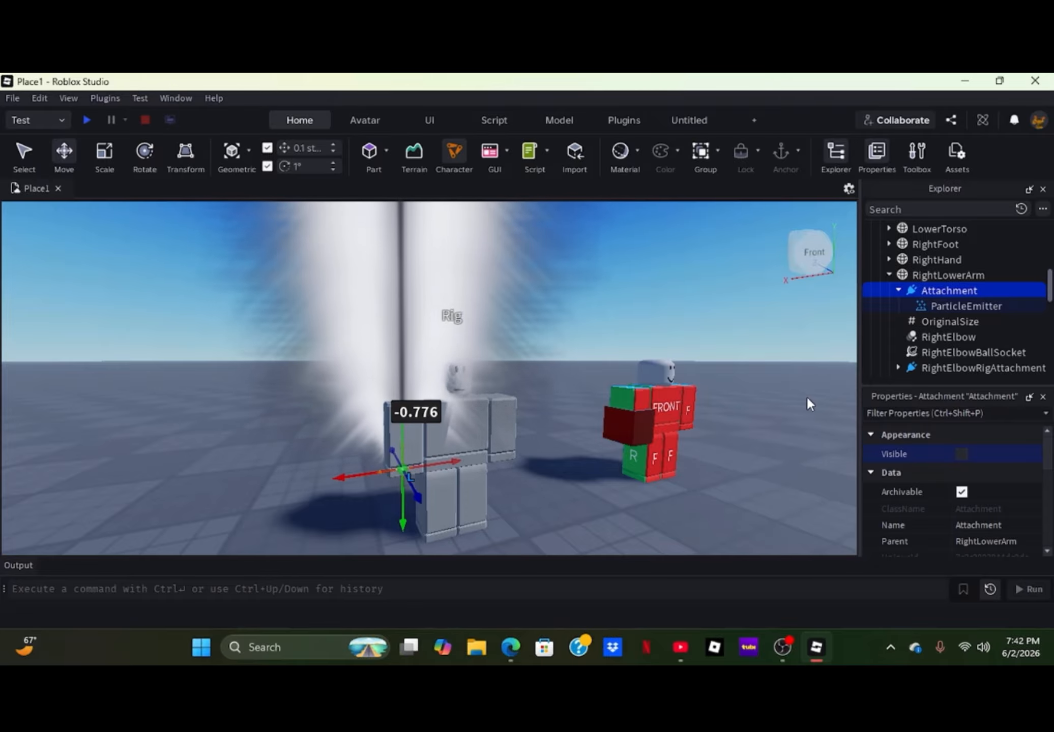
# - Select the ParticleEmitter in the RightLowerArm Attachment and set its Lifetime to 0.5
pyautogui.click(955, 300)
pyautogui.scroll(-5, 986, 500)
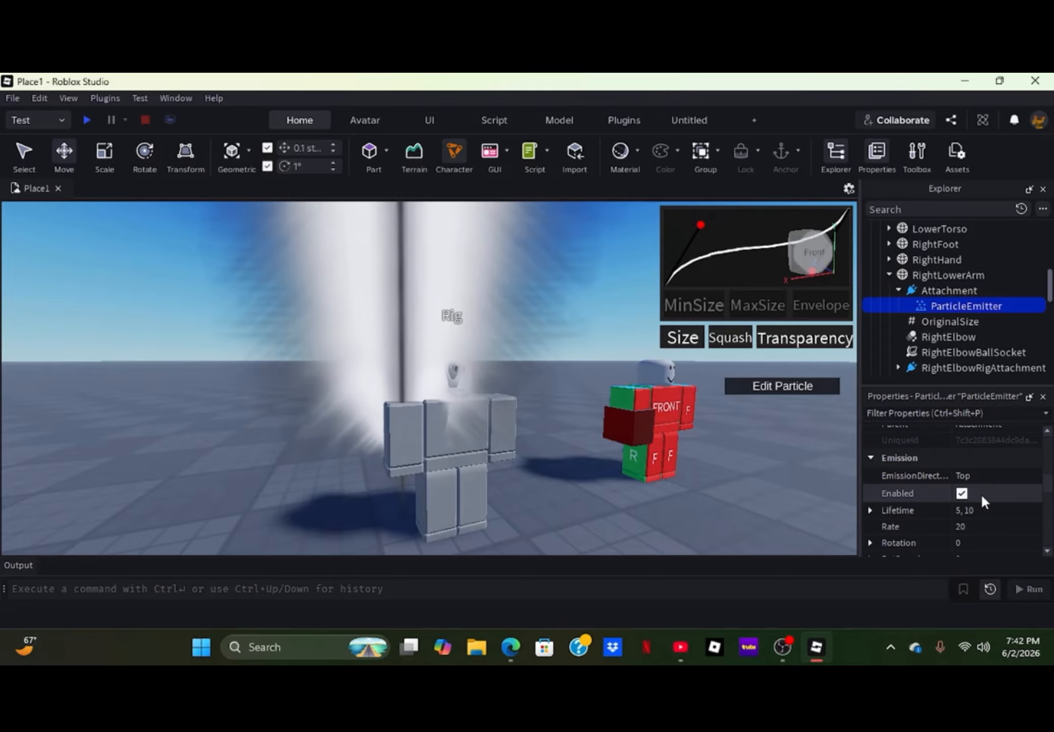
pyautogui.scroll(5, 969, 504)
pyautogui.click(984, 515)
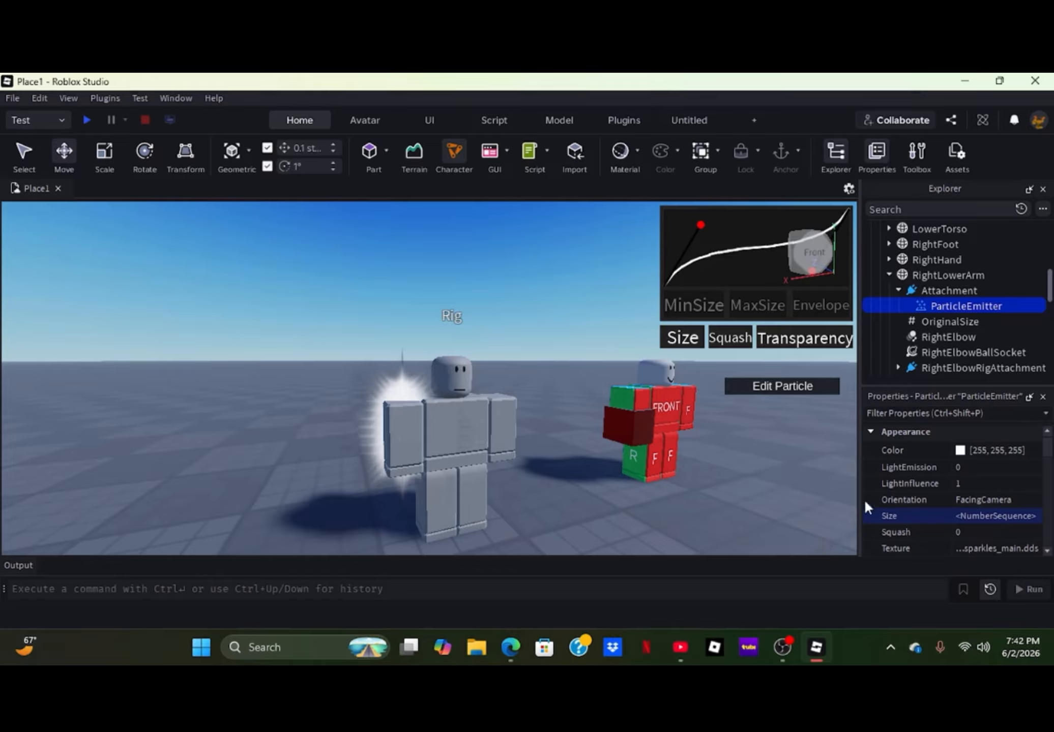
# - Set the ParticleEmitter's LightEmission to 1
pyautogui.click(965, 473)
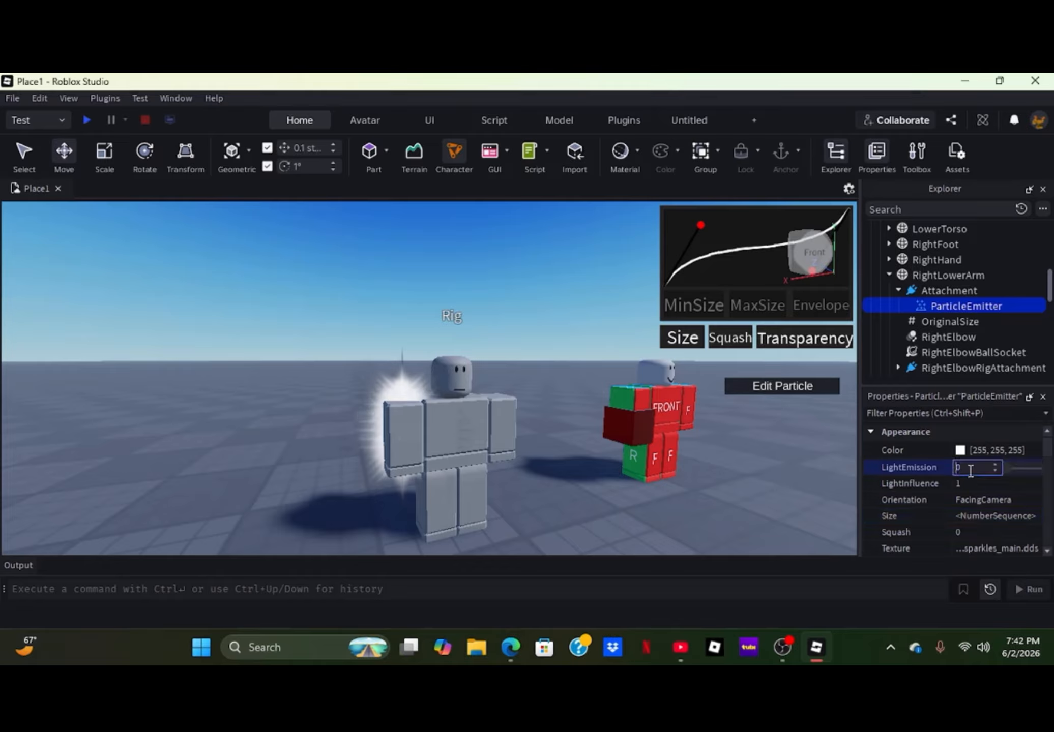
pyautogui.write('1')
pyautogui.press('Return')
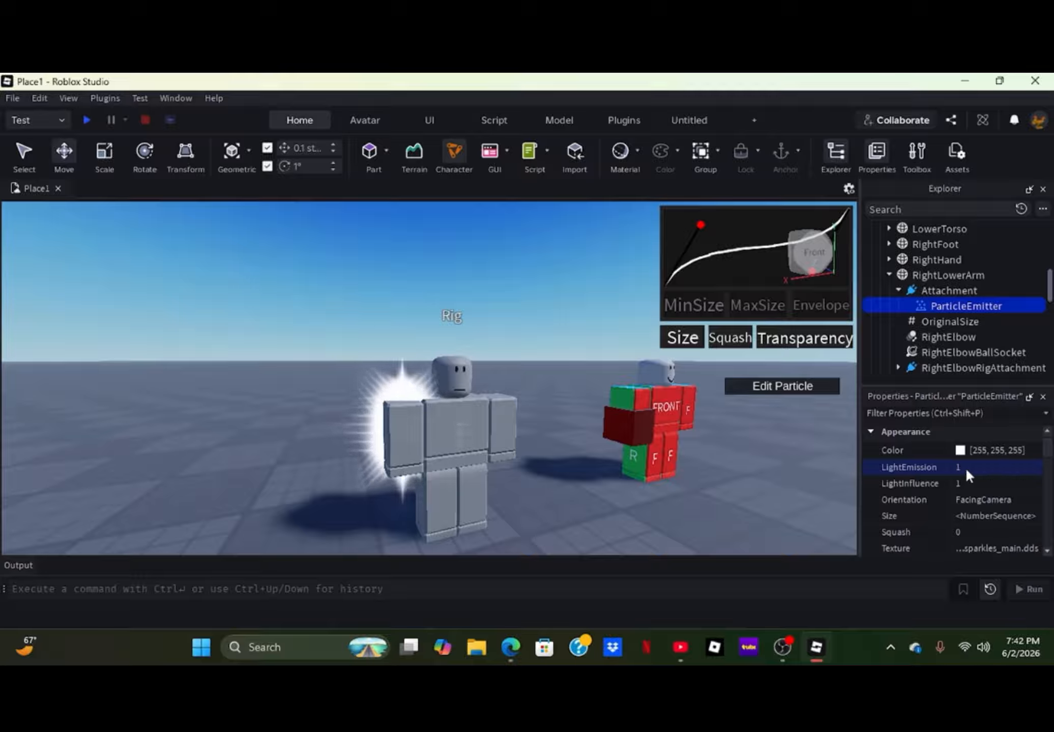
# - Change the ParticleEmitter's Color to light blue (85, 170, 255) and set its LightEmission to 0.5
pyautogui.click(959, 450)
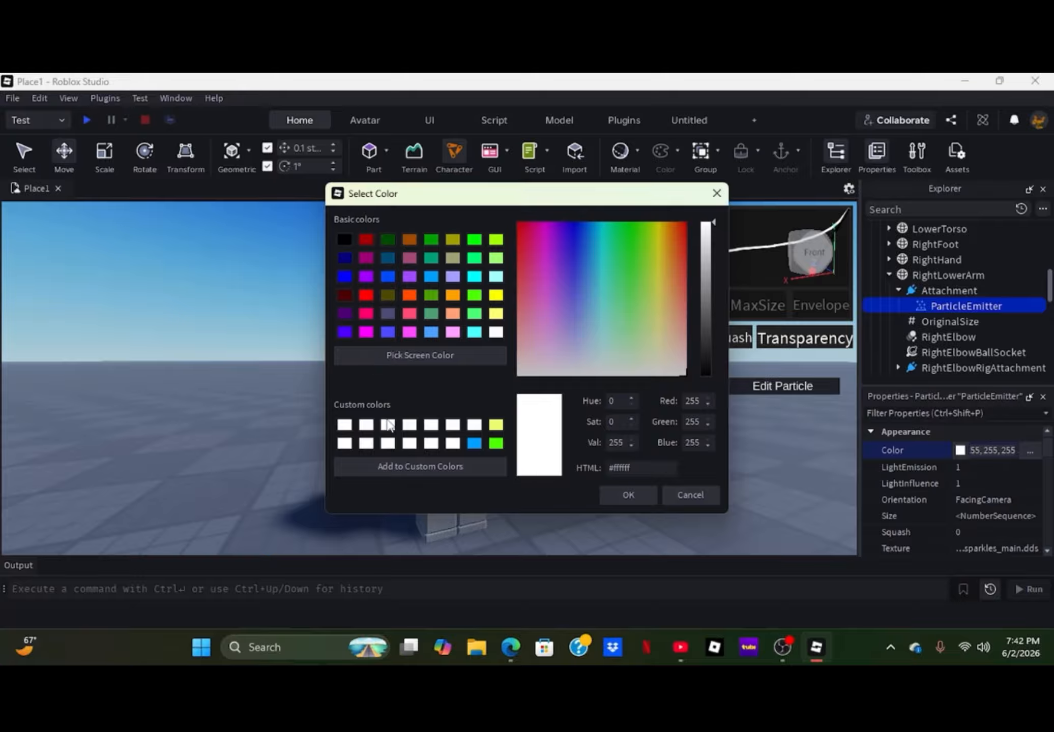
pyautogui.click(431, 333)
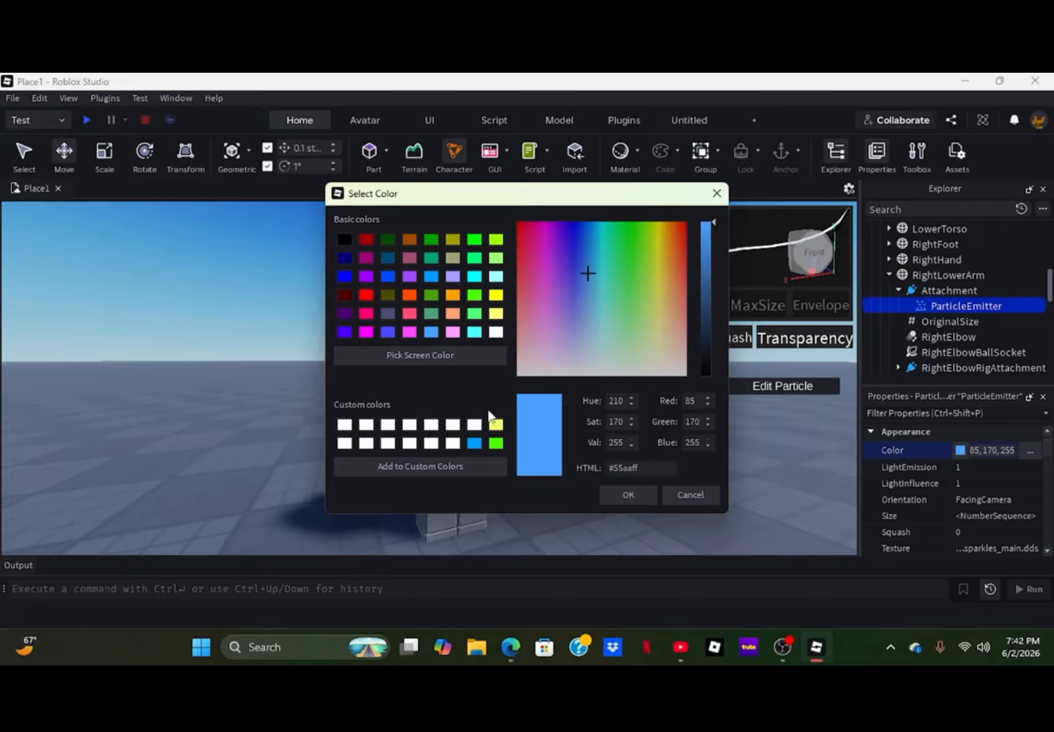
pyautogui.click(619, 495)
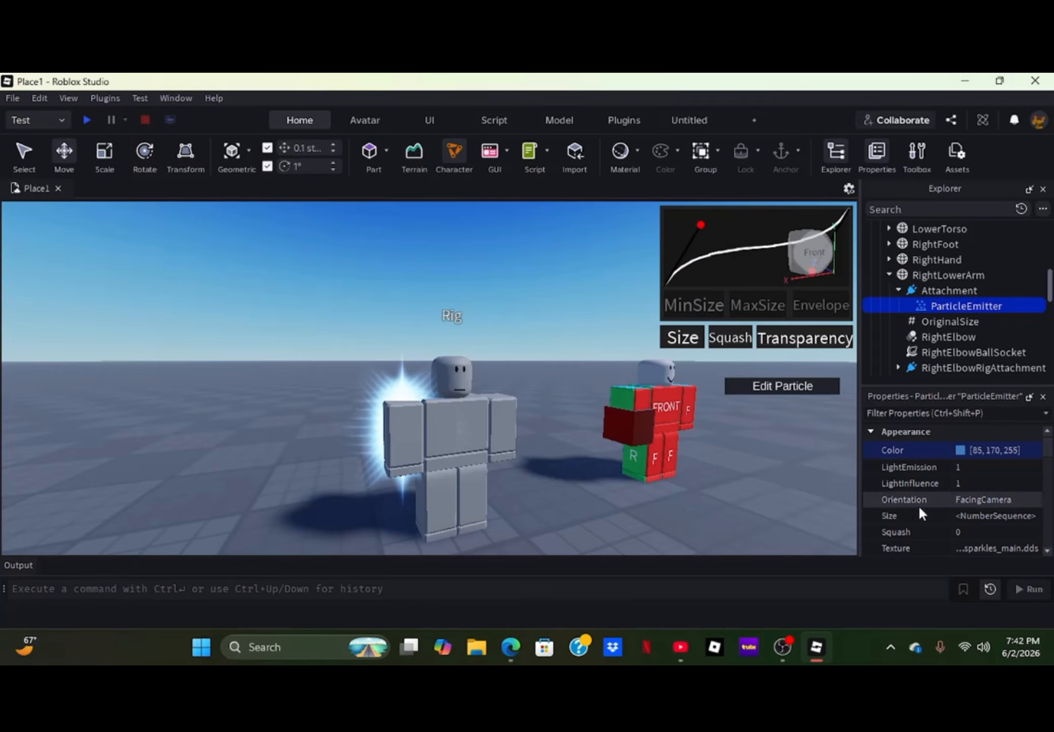
pyautogui.click(955, 467)
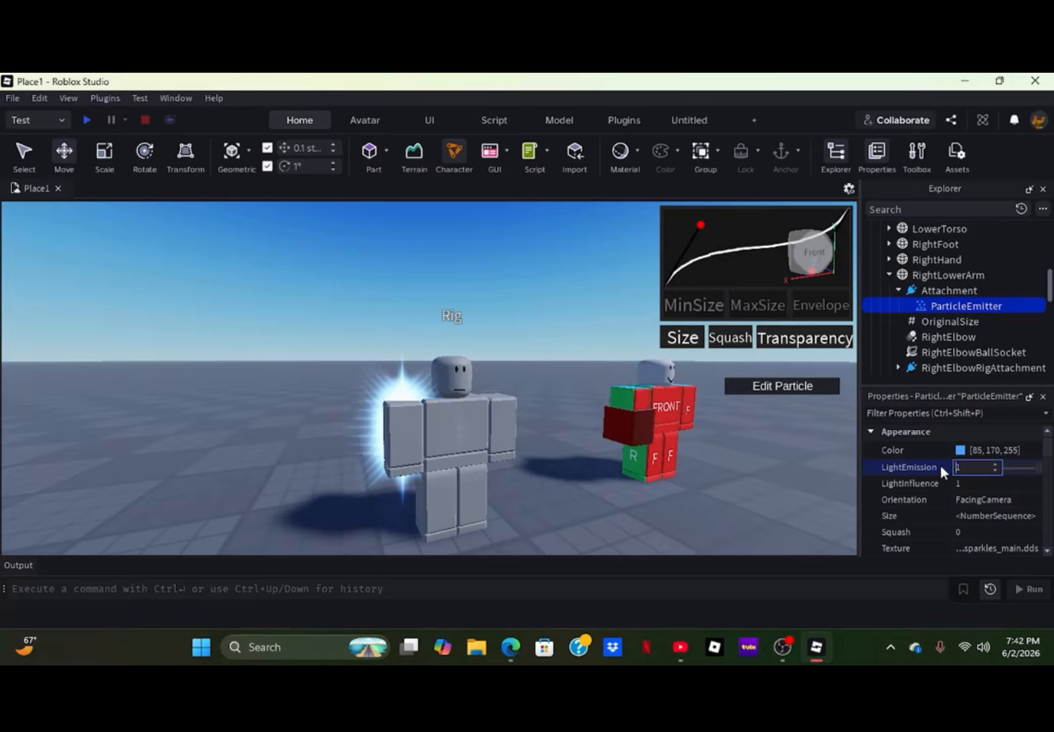
pyautogui.write('0.5')
pyautogui.press('Return')
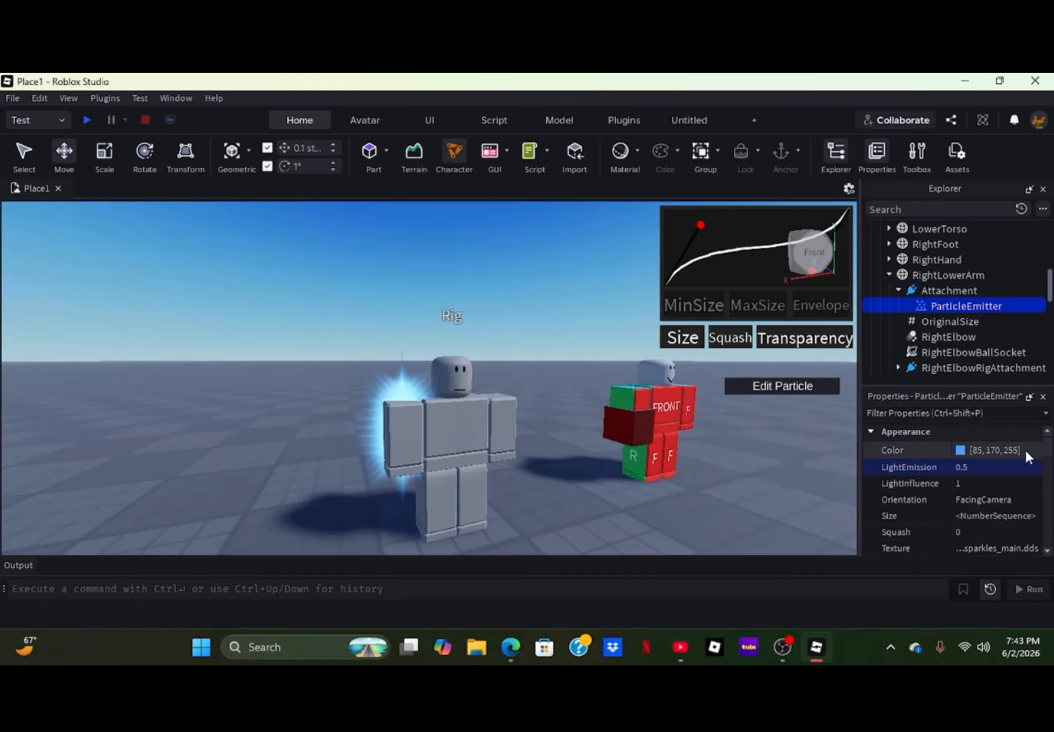
# - Set the ParticleEmitter's RotSpeed to -550, 550 and its Rate to 40
pyautogui.scroll(-4, 959, 483)
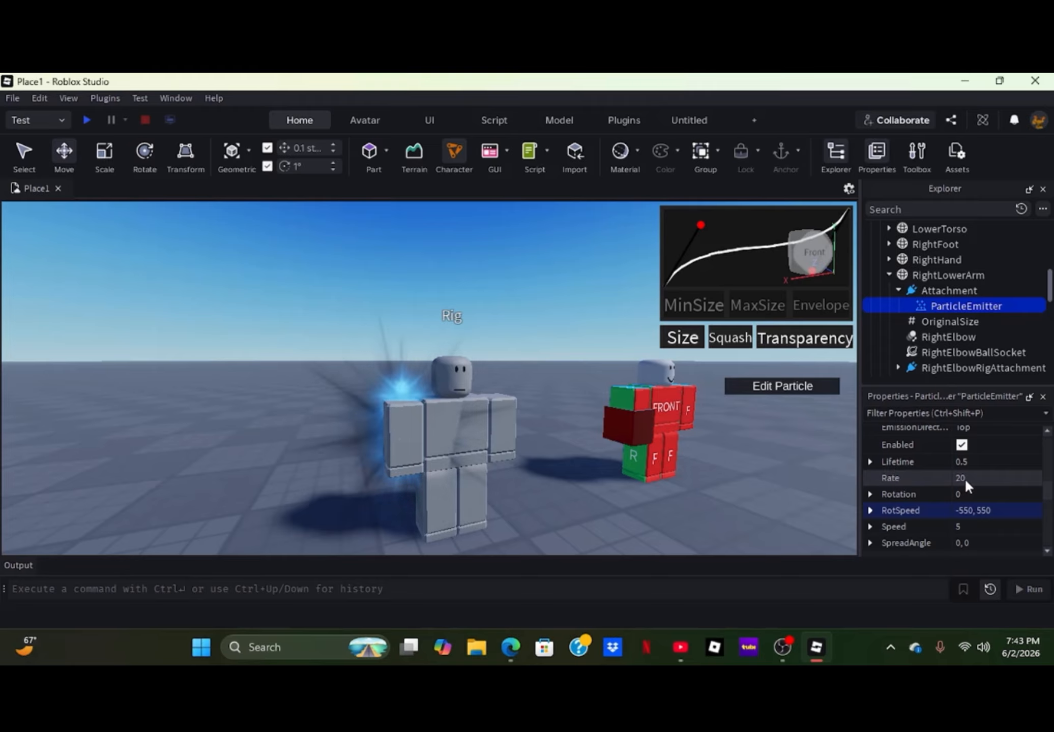
pyautogui.scroll(-2, 965, 481)
pyautogui.scroll(4, 958, 487)
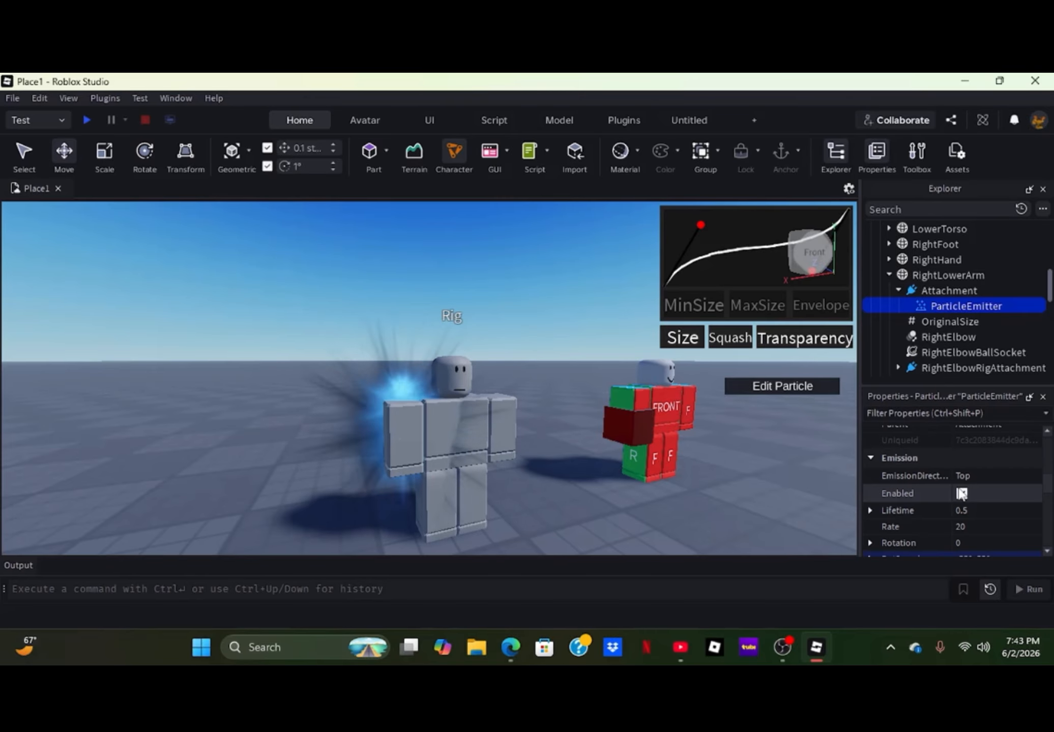
pyautogui.click(968, 526)
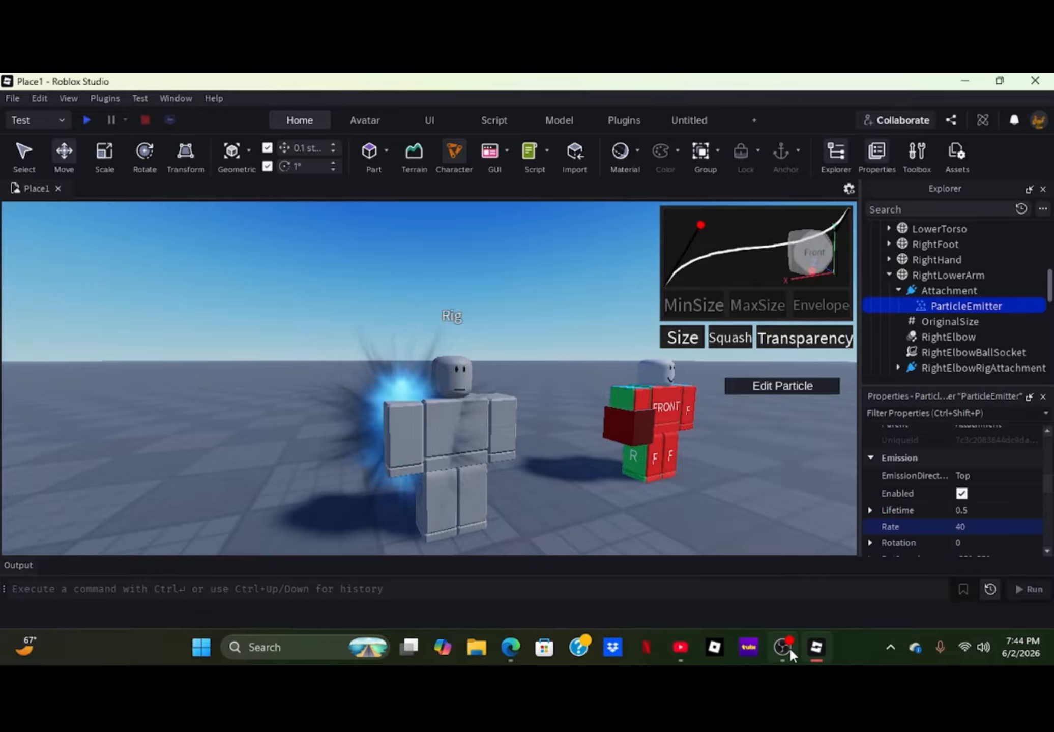
# - Switch to OBS, maximize its window to check the recording status, and return to Roblox Studio
pyautogui.moveTo(790, 651)
pyautogui.click(778, 562)
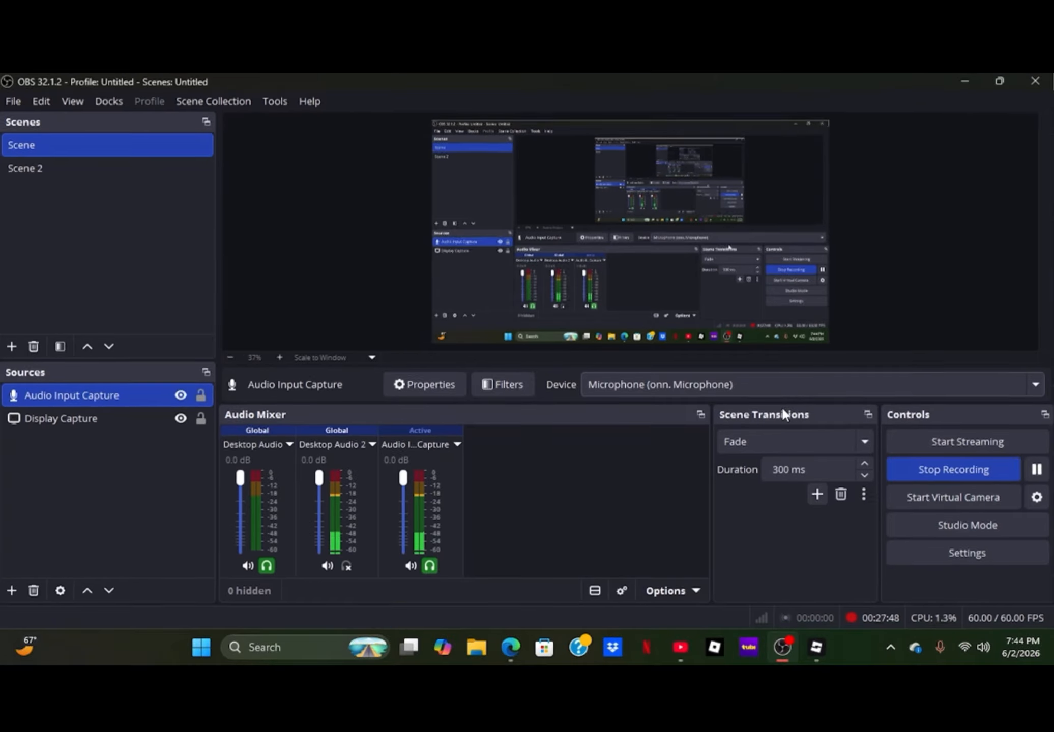
pyautogui.click(899, 172)
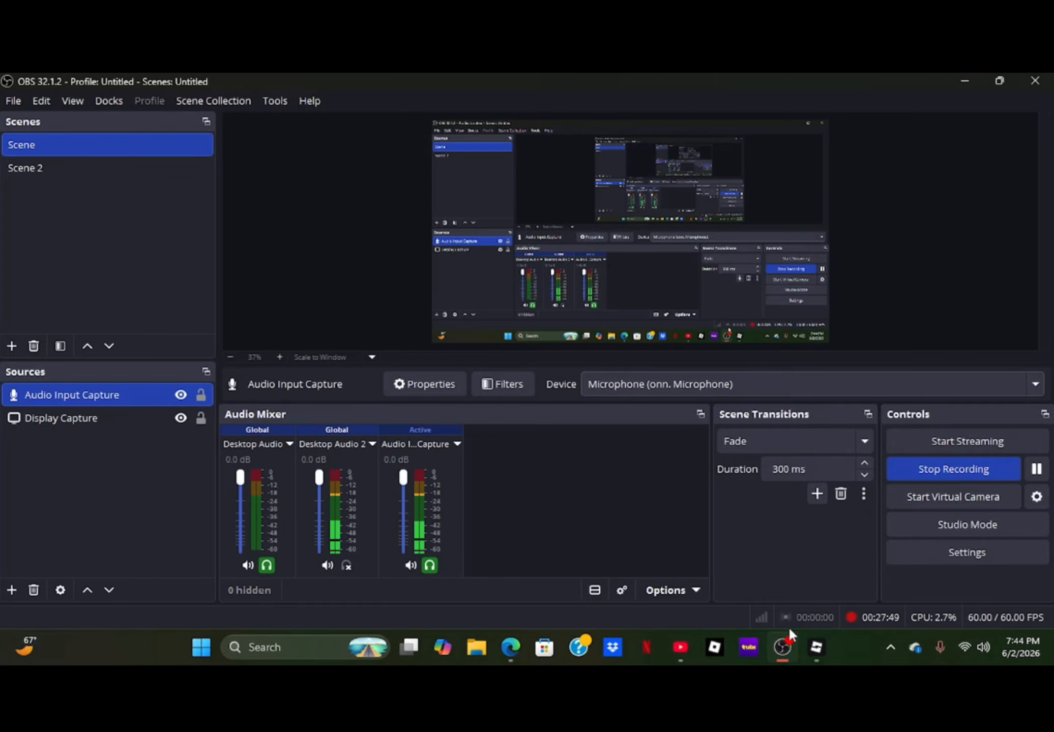
pyautogui.moveTo(813, 651)
pyautogui.click(787, 610)
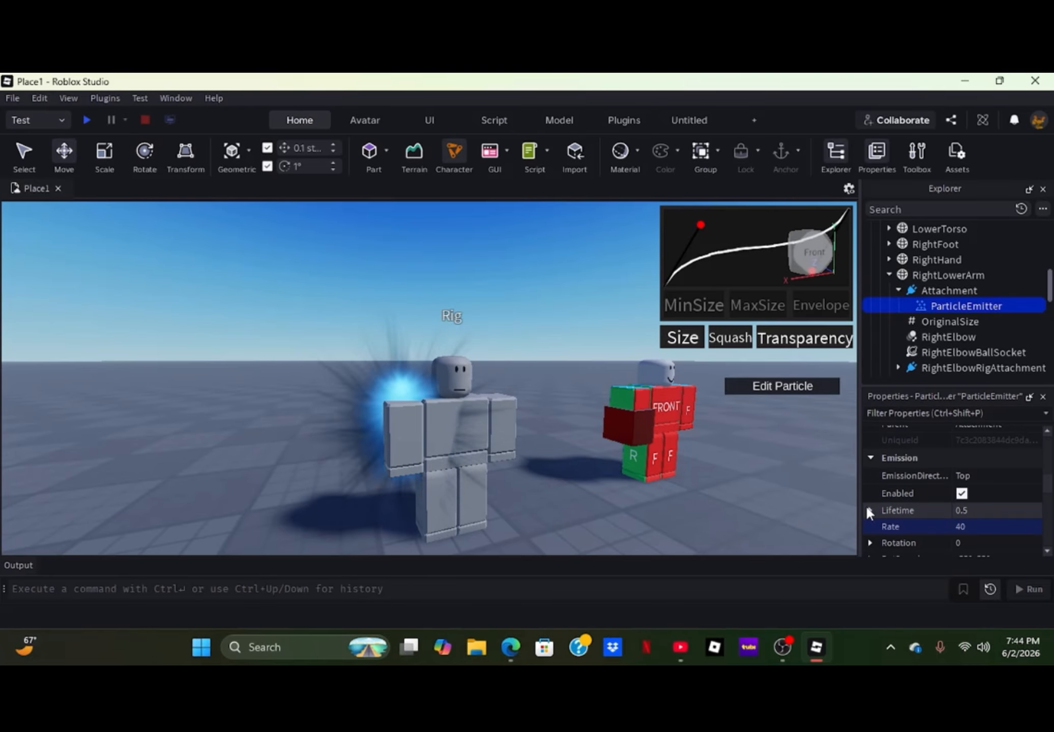
# - Review the ParticleEmitter's remaining Emission and EmitterShape properties
pyautogui.scroll(-1, 939, 480)
pyautogui.scroll(-1, 941, 470)
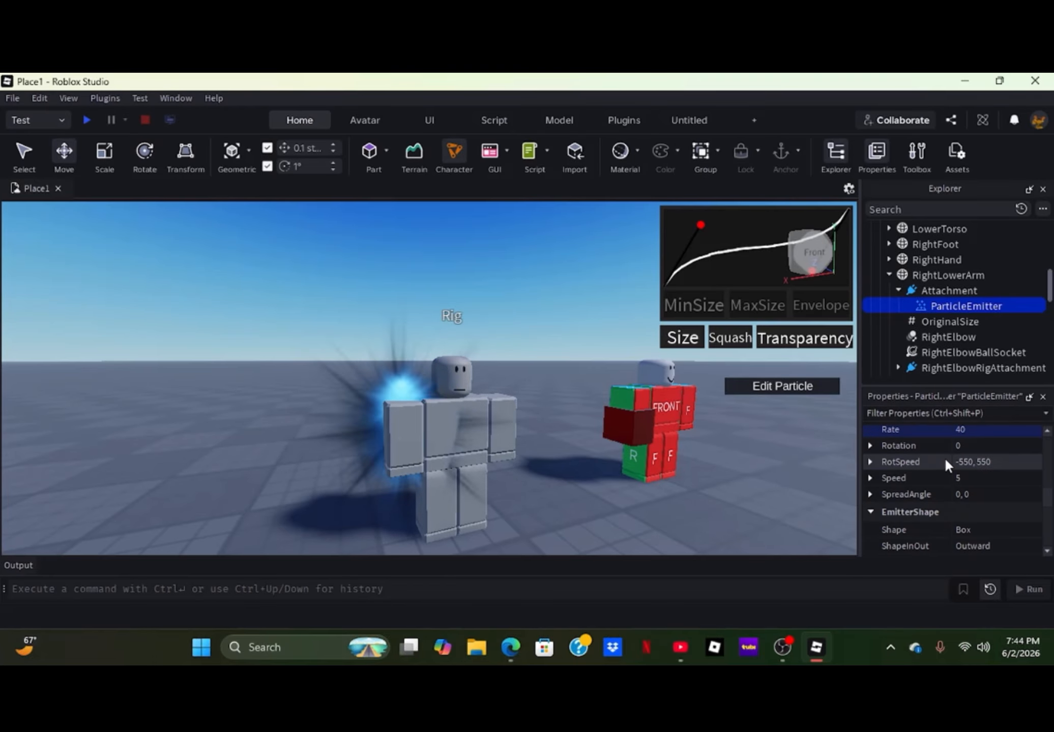
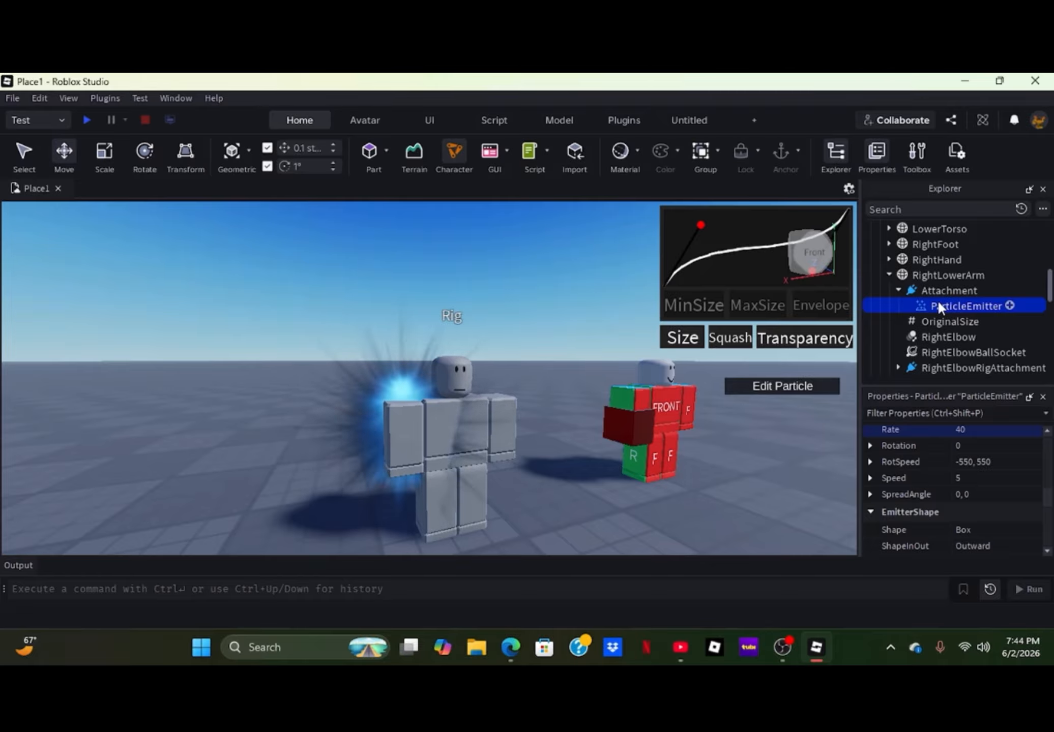
# - Add a PointLight to the Attachment in RightLowerArm and set its Color to blue (0, 170, 255)
pyautogui.click(984, 290)
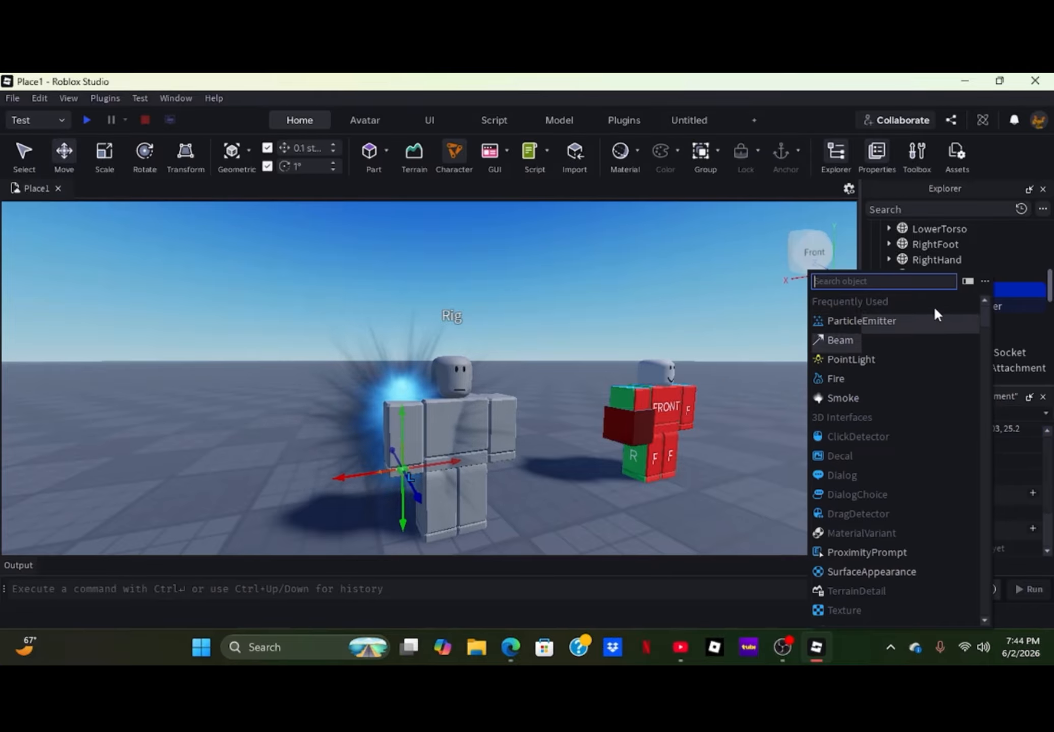
pyautogui.click(864, 356)
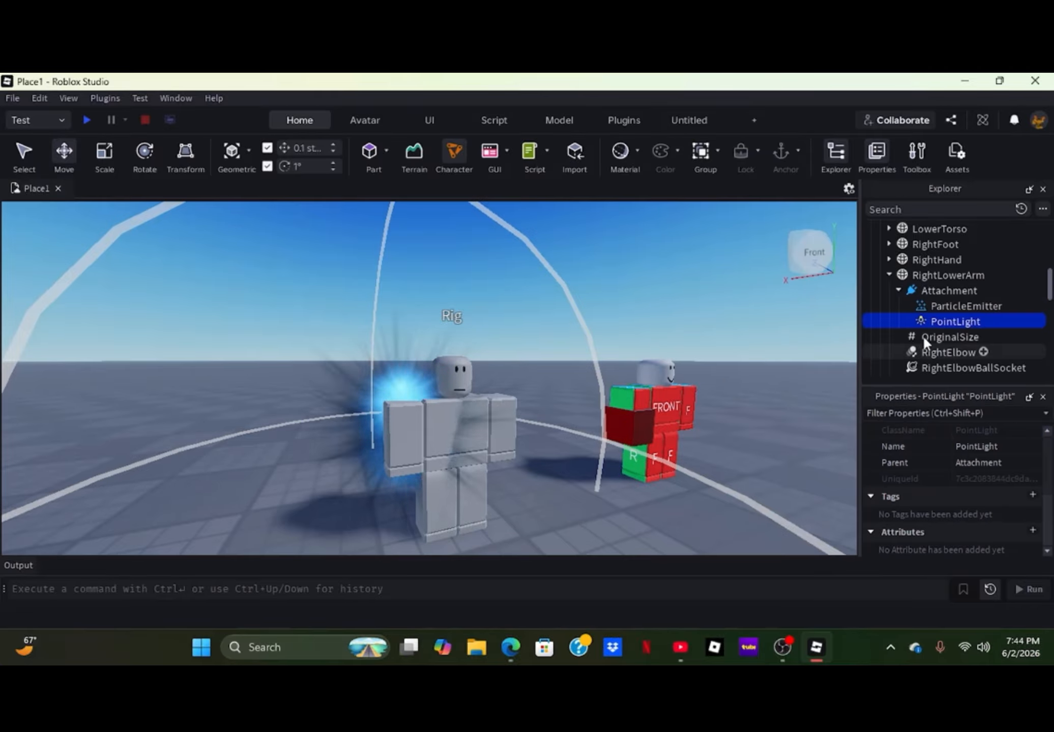
pyautogui.scroll(5, 979, 463)
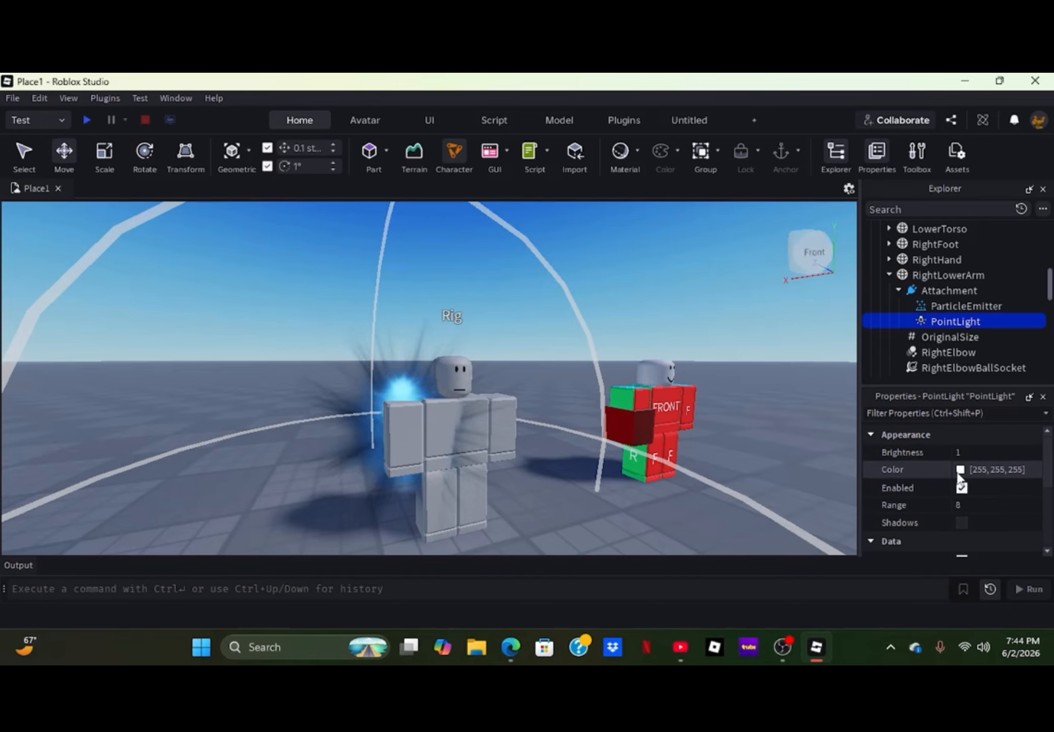
pyautogui.click(960, 470)
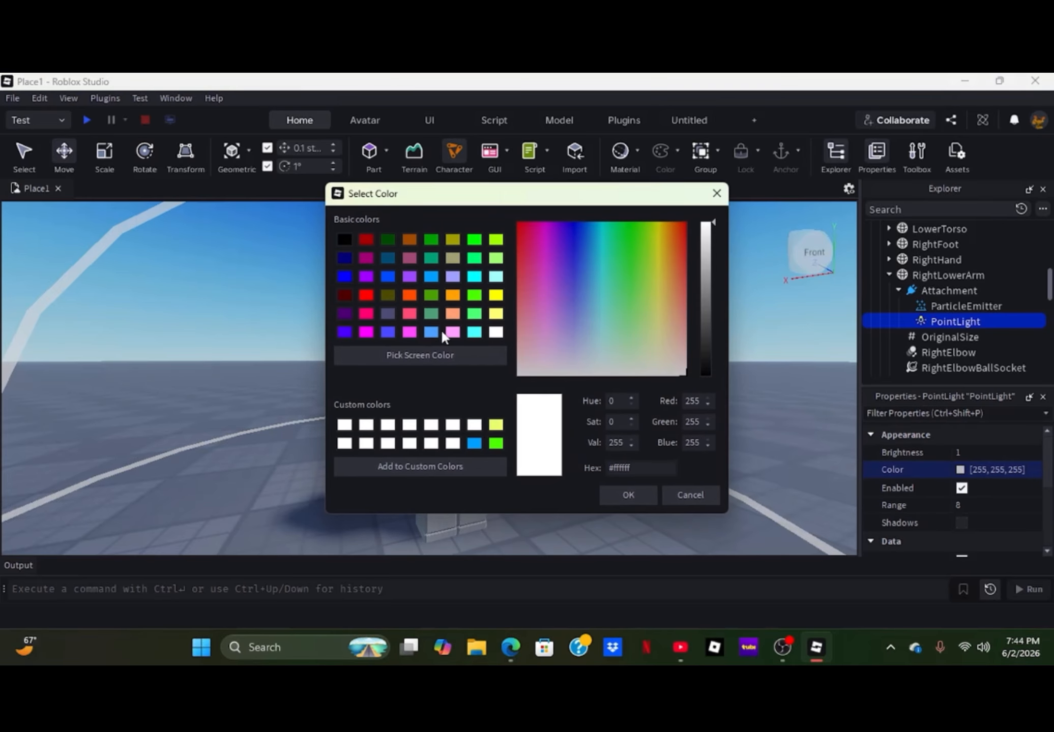
pyautogui.click(429, 276)
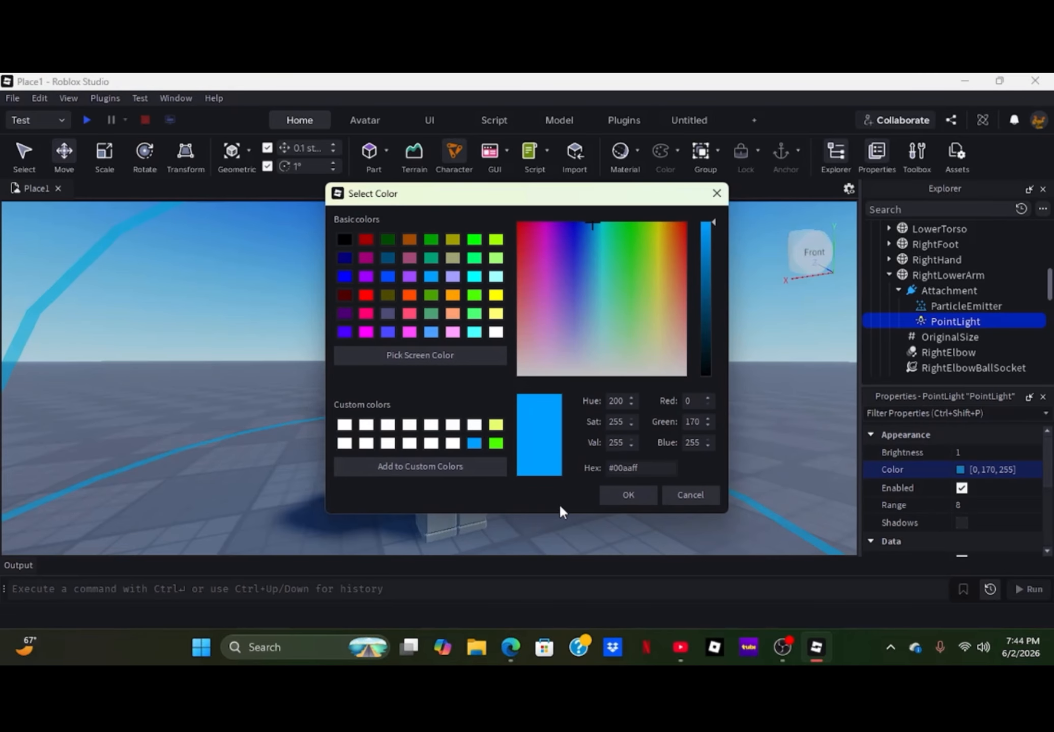
pyautogui.click(624, 495)
pyautogui.click(581, 510)
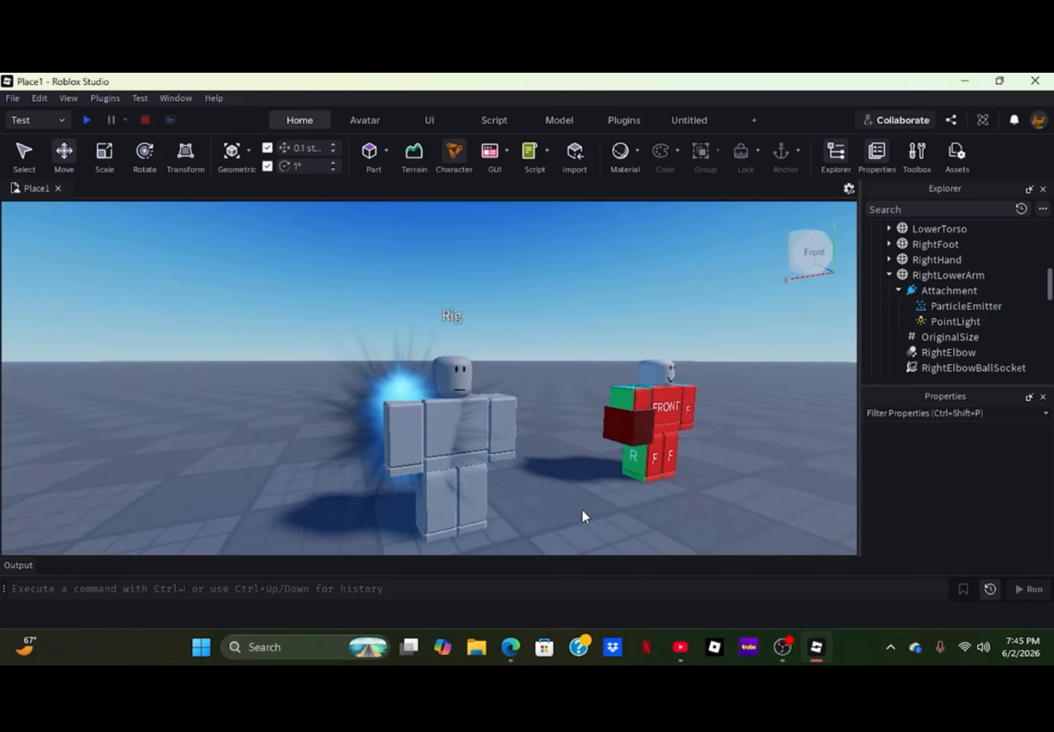
# - Set the Lighting service's ClockTime to 0
pyautogui.moveTo(584, 497); pyautogui.dragTo(544, 522, button='right')
pyautogui.press('s')
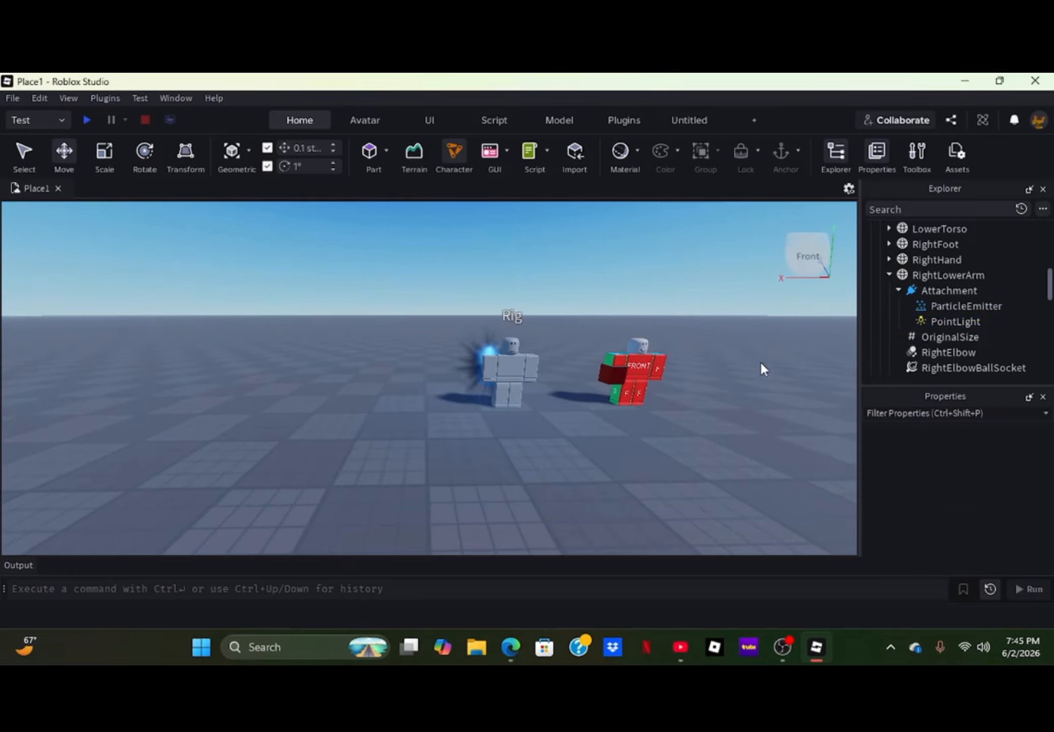
pyautogui.click(913, 288)
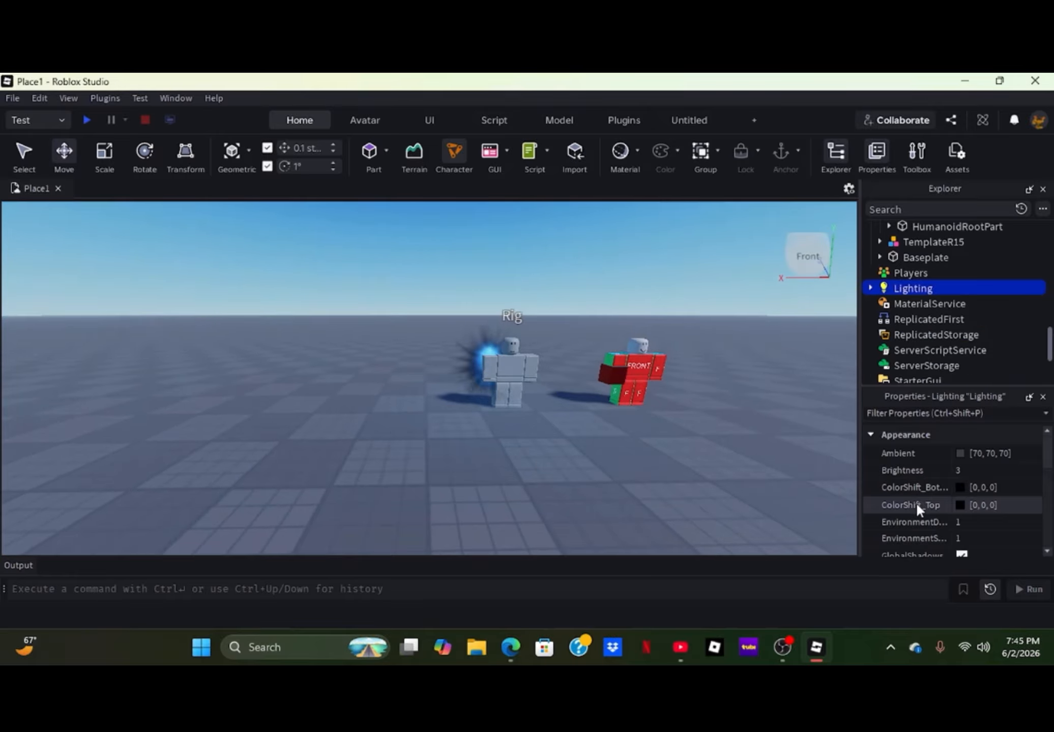
pyautogui.scroll(-3, 916, 499)
pyautogui.scroll(-1, 917, 495)
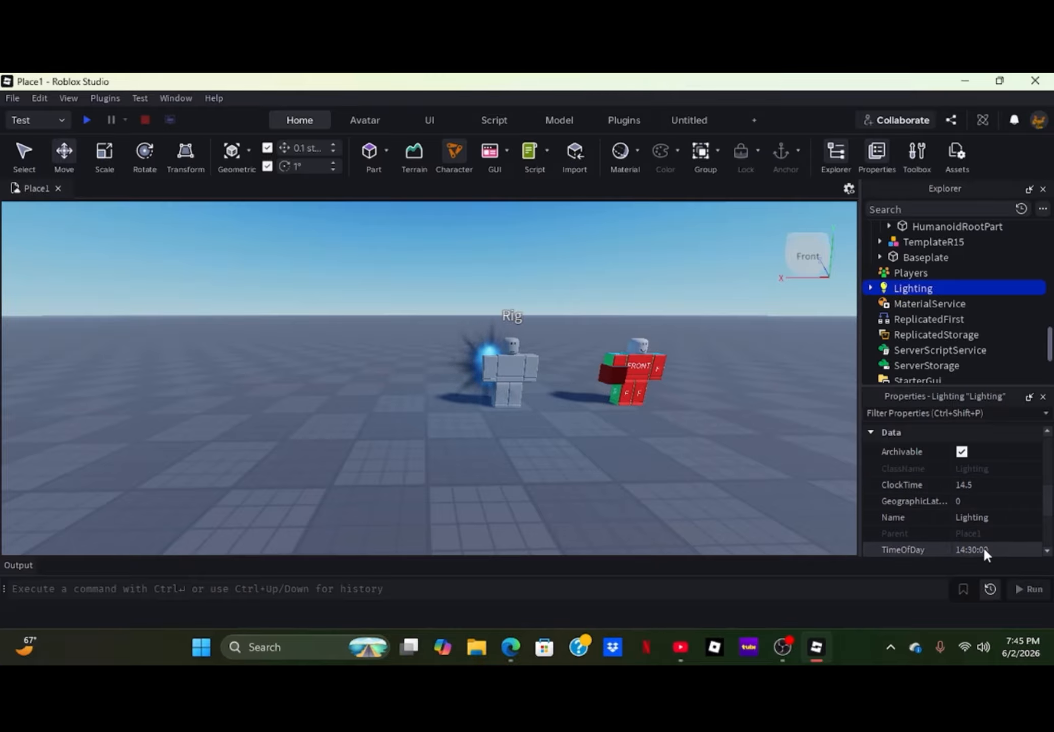
pyautogui.click(965, 482)
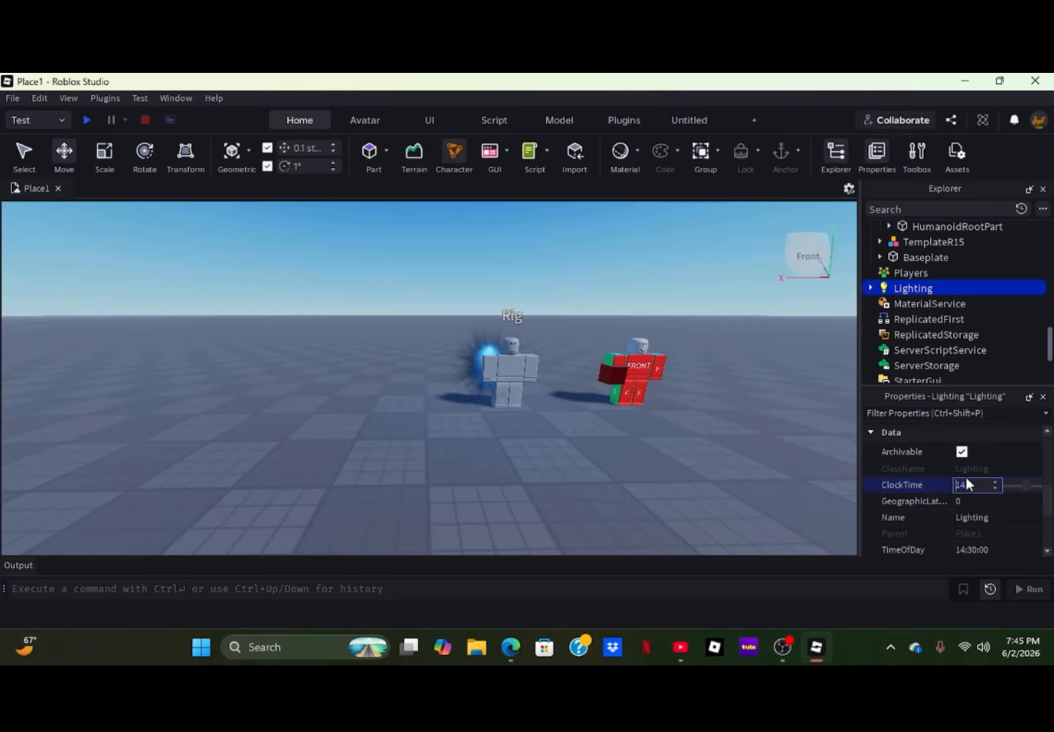
pyautogui.write('0')
pyautogui.press('Return')
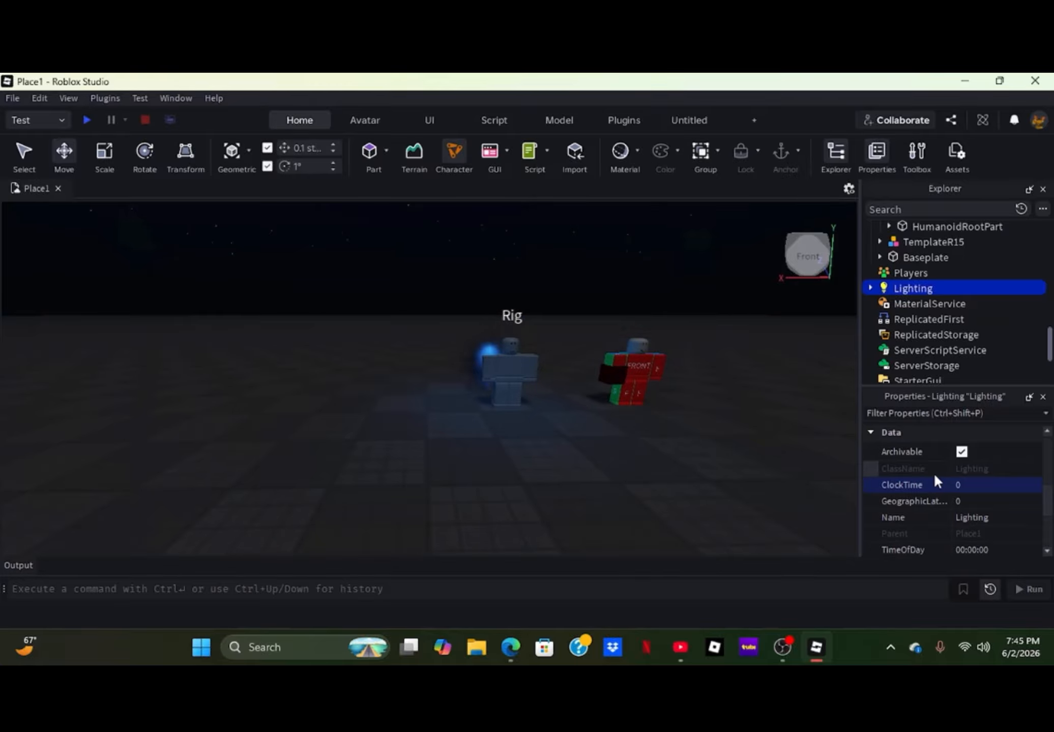
# - Insert the SecondAura model from My Models into the place and accept its script notice
pyautogui.press('s')
pyautogui.moveTo(501, 443); pyautogui.dragTo(502, 442, button='right')
pyautogui.press('w')
pyautogui.moveTo(404, 458); pyautogui.dragTo(404, 457, button='right')
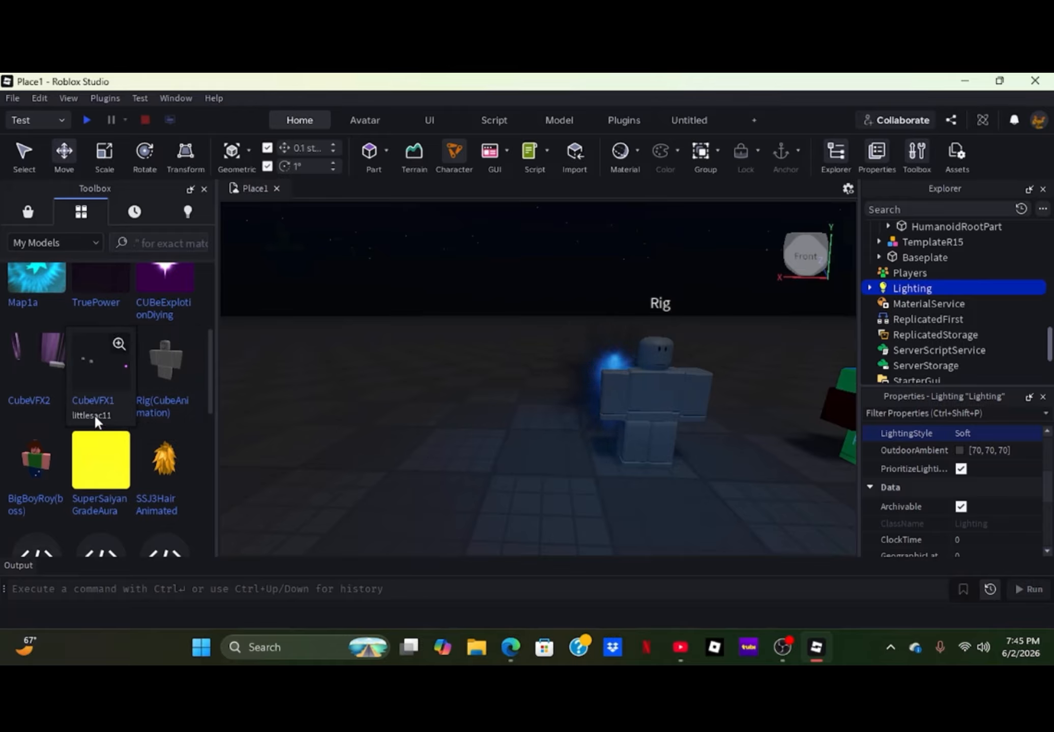
pyautogui.scroll(-5, 94, 414)
pyautogui.scroll(-3, 95, 401)
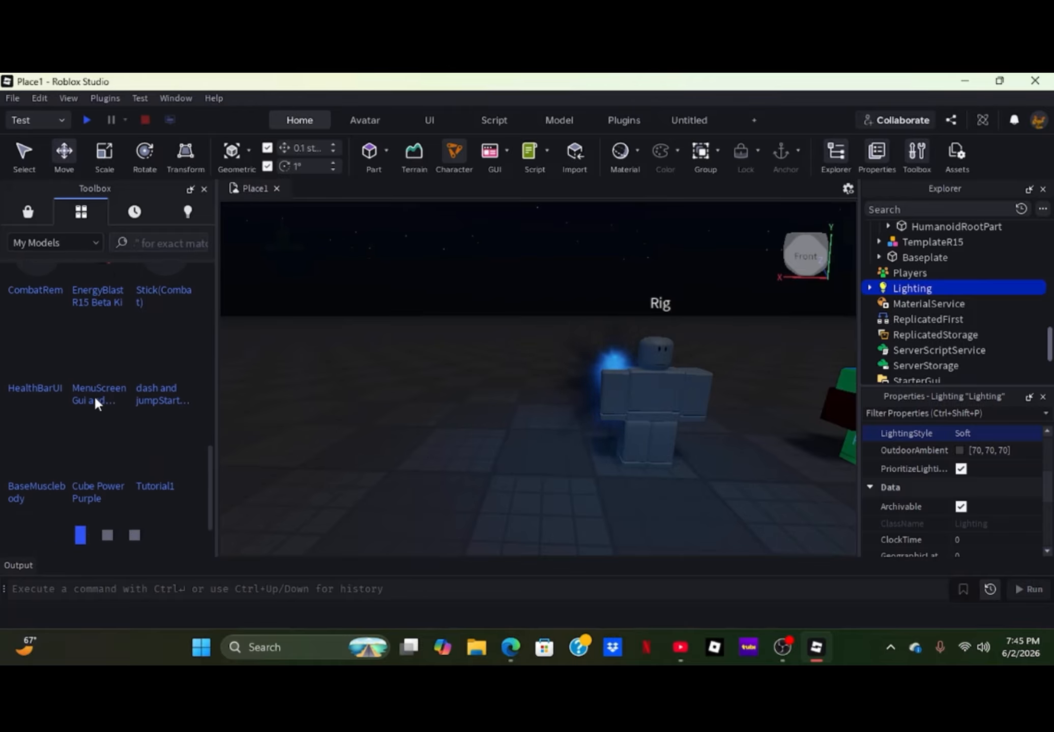
pyautogui.scroll(7, 89, 375)
pyautogui.scroll(2, 89, 371)
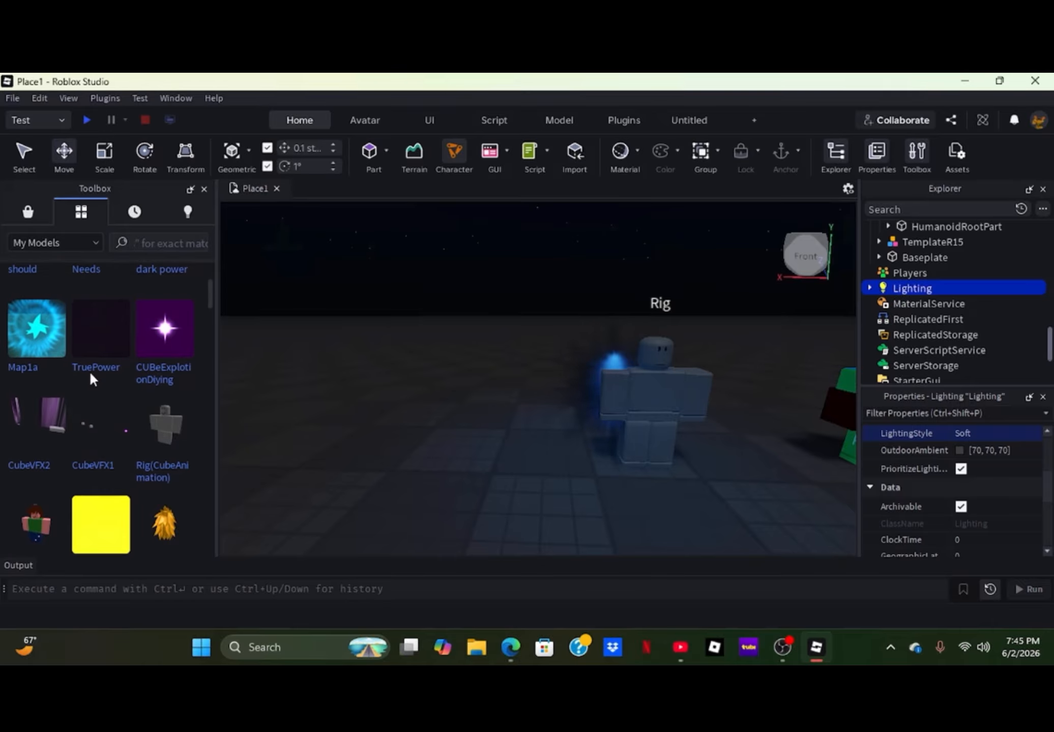
pyautogui.scroll(-5, 92, 375)
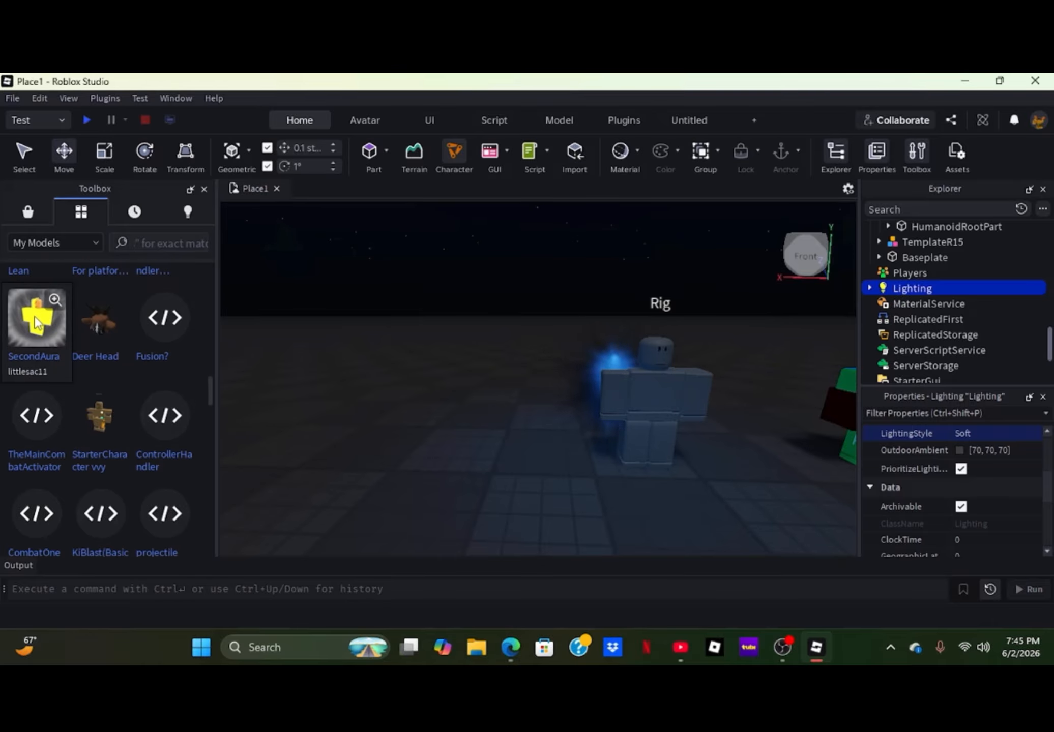
pyautogui.click(37, 323)
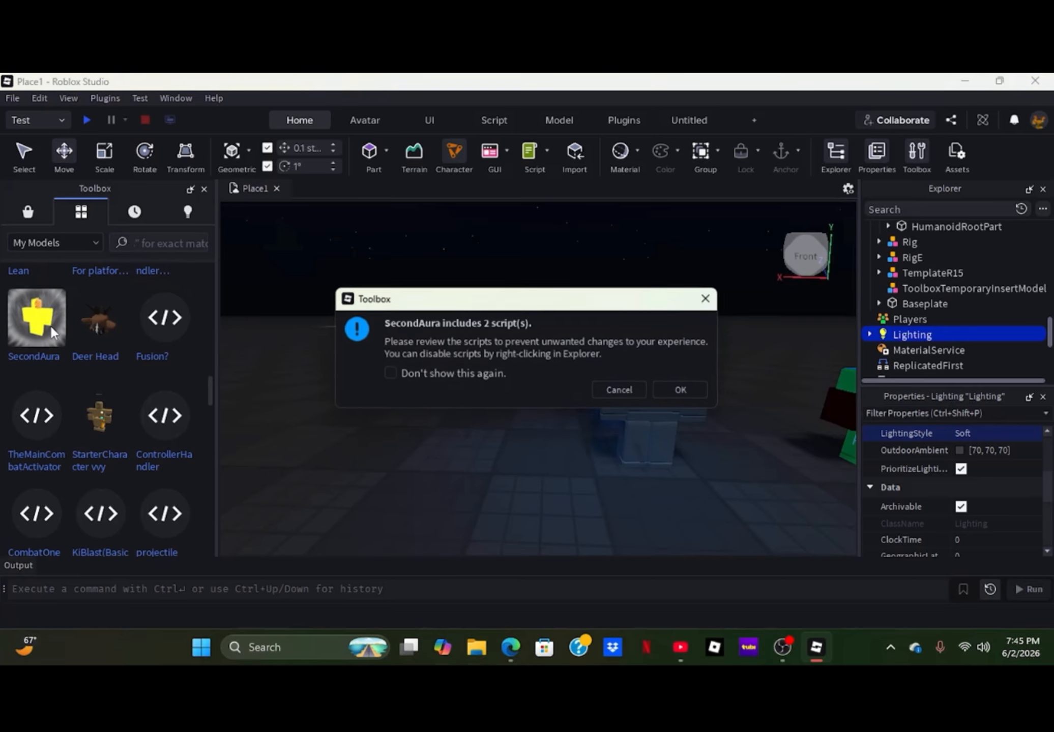
pyautogui.click(683, 390)
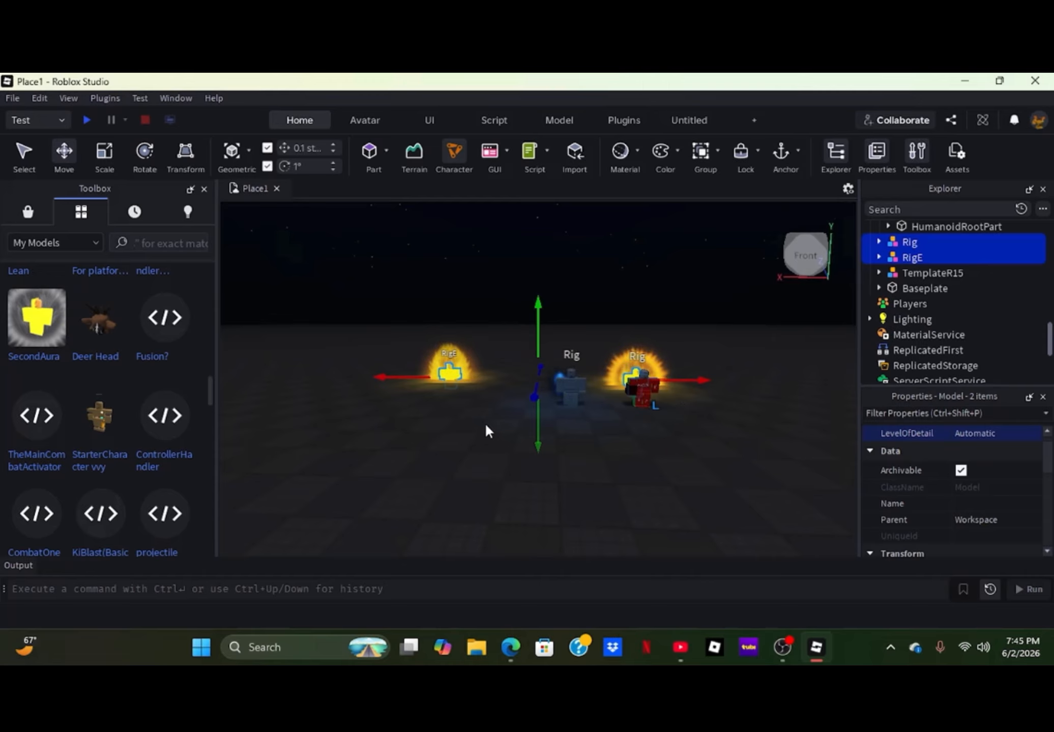
# - Select the RigE aura model and inspect its flame effect up close and from a distance
pyautogui.moveTo(455, 372); pyautogui.dragTo(398, 373)
pyautogui.click(448, 446)
pyautogui.press('w')
pyautogui.moveTo(448, 439); pyautogui.dragTo(451, 438, button='right')
pyautogui.press('w')
pyautogui.click(508, 365)
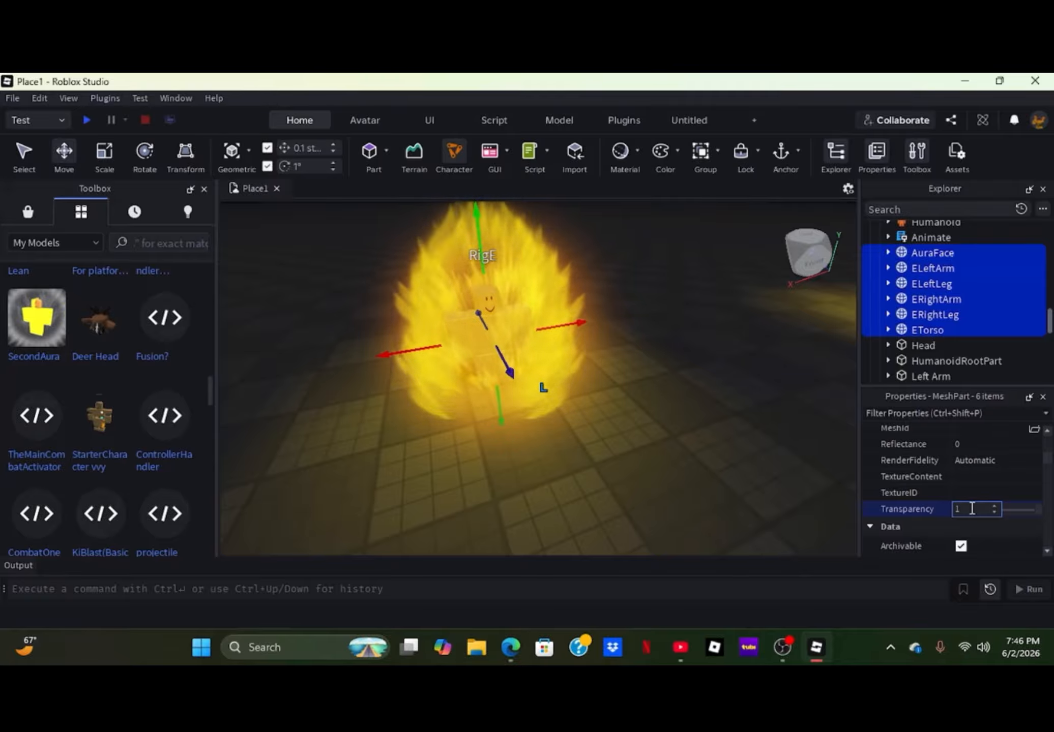
pyautogui.press('Return')
pyautogui.click(707, 454)
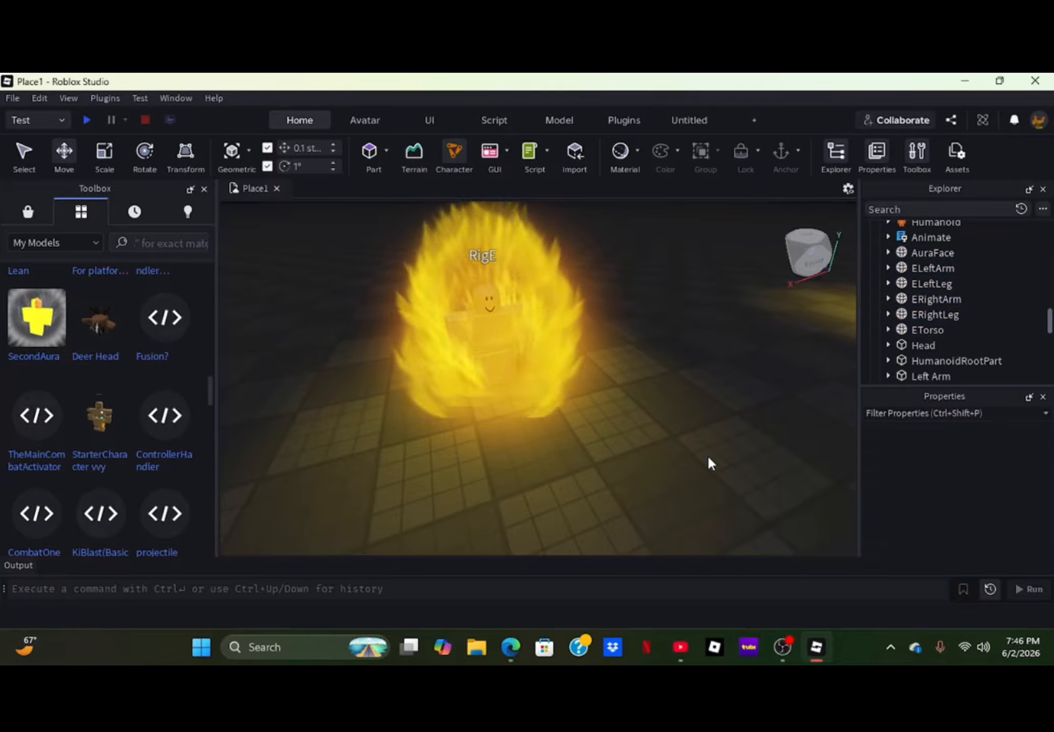
pyautogui.press('w')
pyautogui.moveTo(707, 455); pyautogui.dragTo(707, 455, button='right')
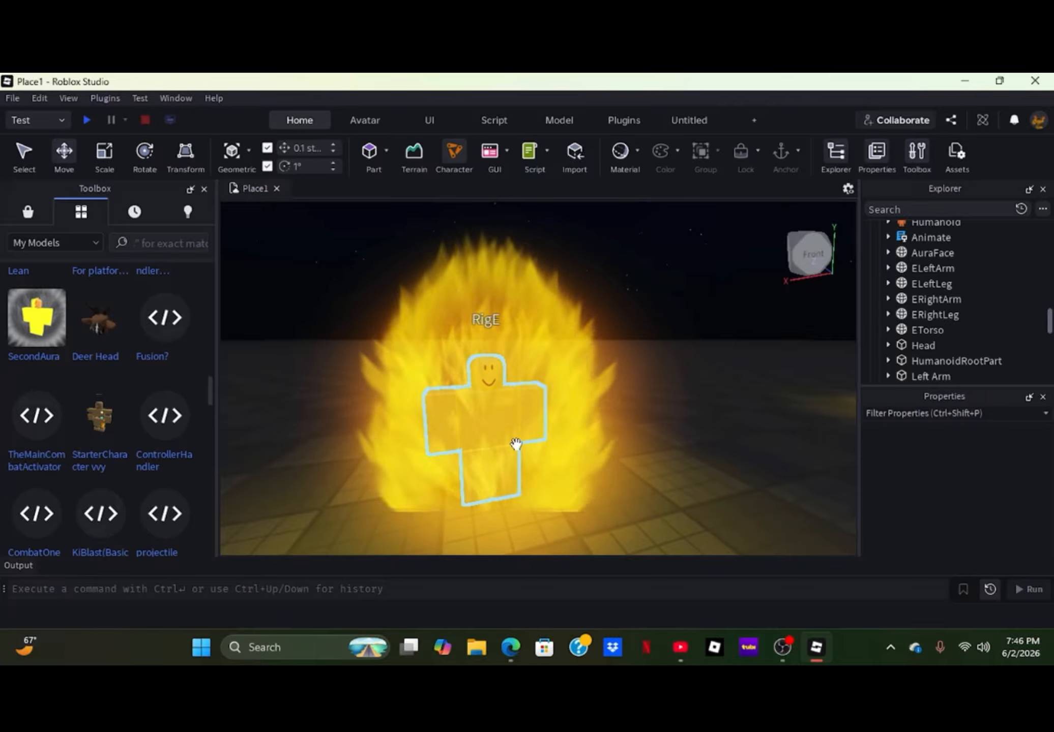
pyautogui.moveTo(462, 345); pyautogui.dragTo(462, 345, button='right')
pyautogui.press('s')
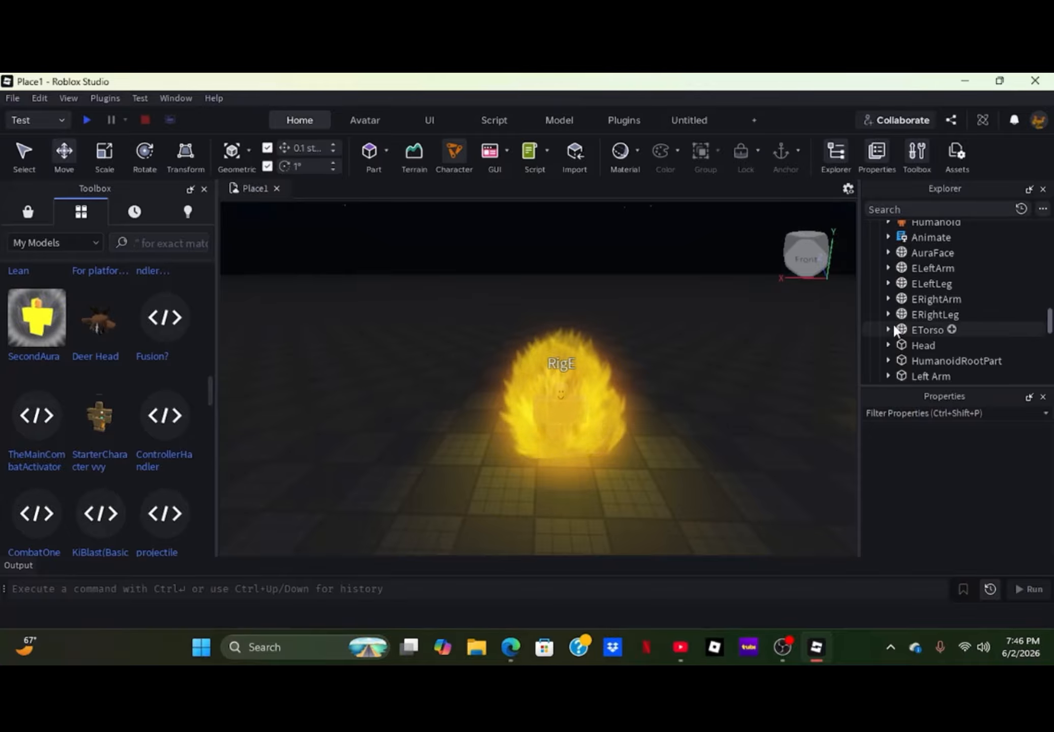
# - Examine the PointLight and nested Attachments inside the Attachment of RigE's HumanoidRootPart
pyautogui.scroll(-1, 889, 338)
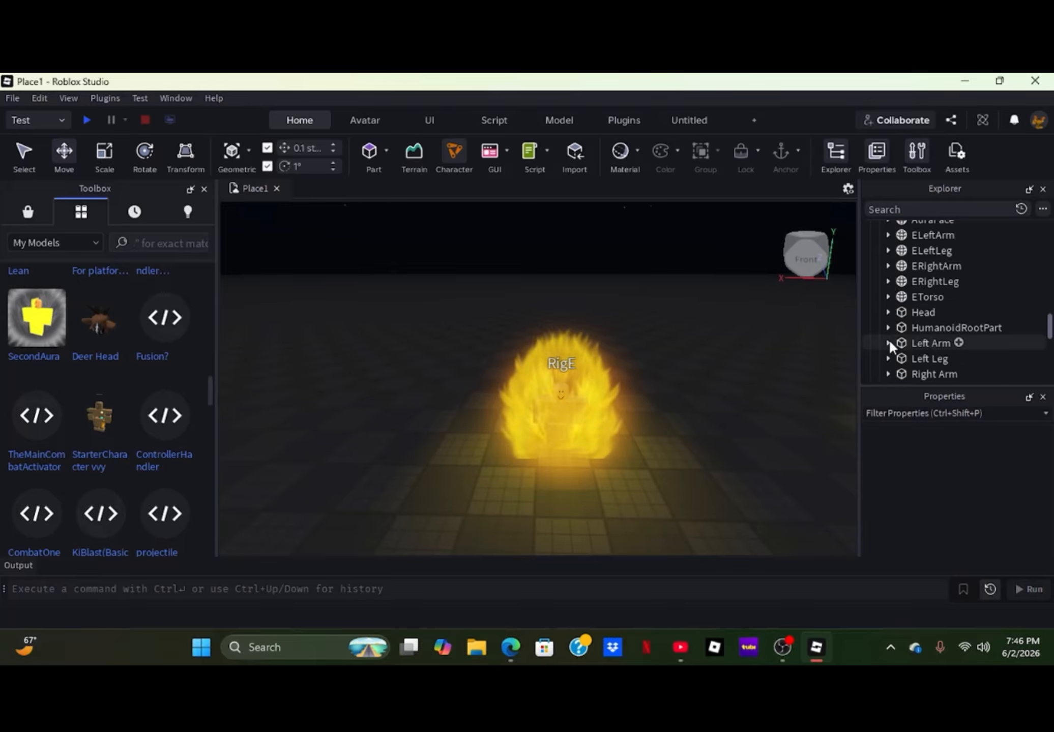
pyautogui.click(889, 328)
pyautogui.scroll(-1, 890, 316)
pyautogui.click(896, 310)
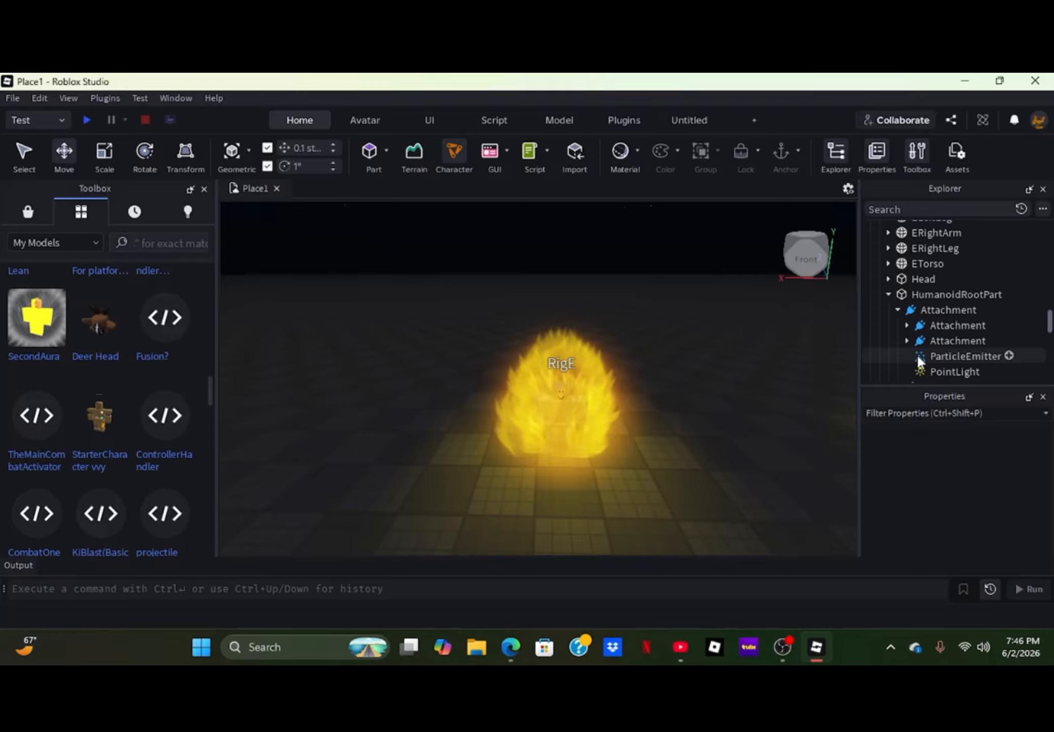
pyautogui.click(927, 371)
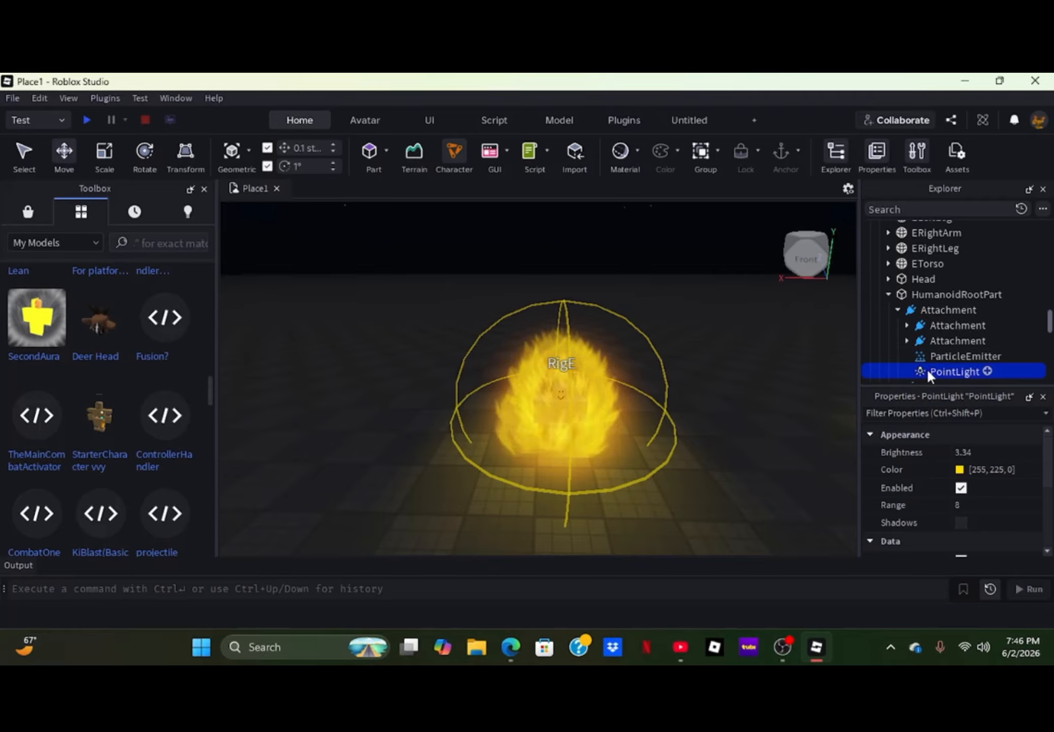
pyautogui.scroll(-1, 926, 368)
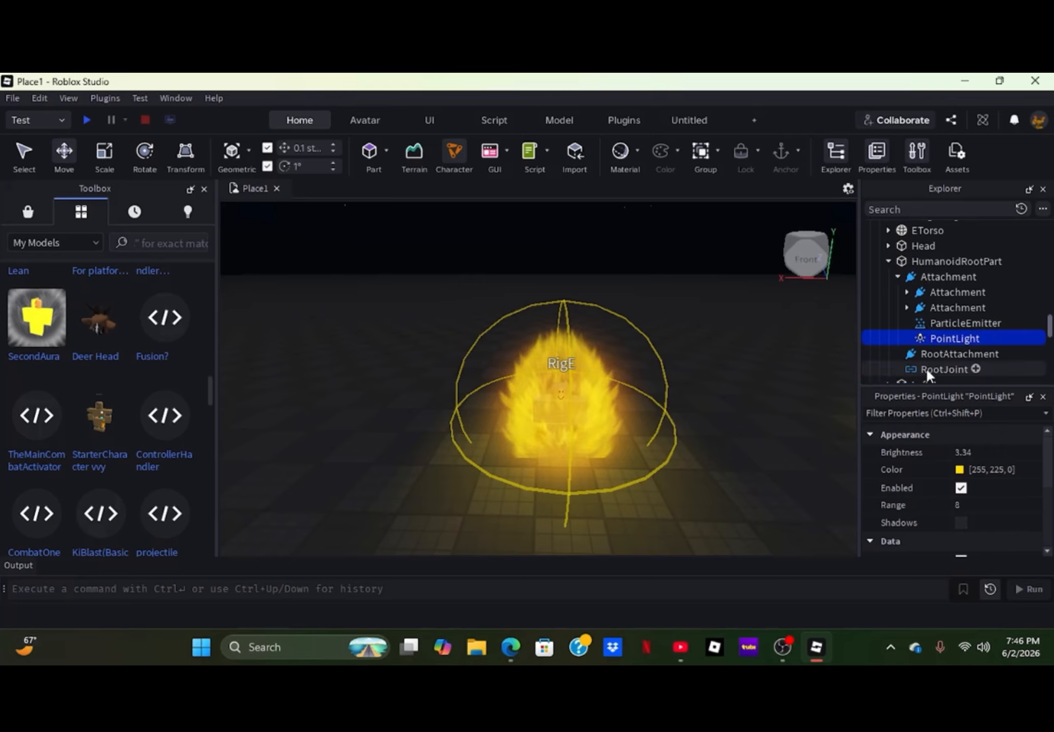
pyautogui.click(906, 308)
pyautogui.click(907, 292)
pyautogui.click(904, 293)
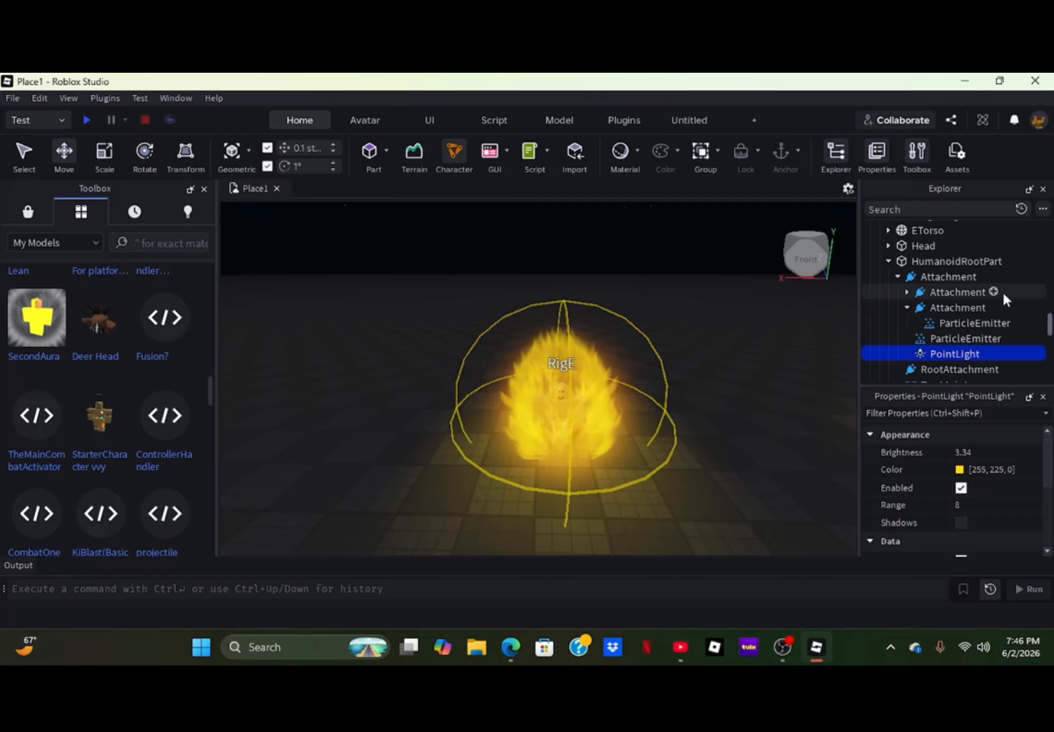
# - Add a nested Attachment under the HumanoidRootPart's Attachment, parent the PointLight to it, and lower it to RigE's feet
pyautogui.click(983, 276)
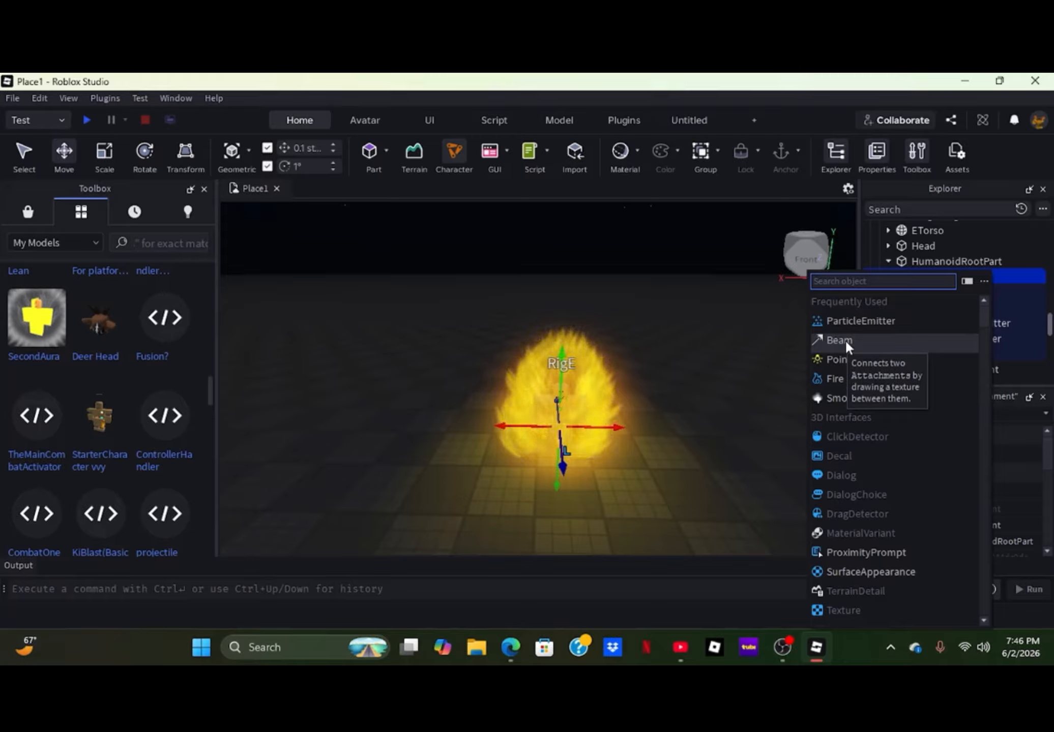
pyautogui.write('atta')
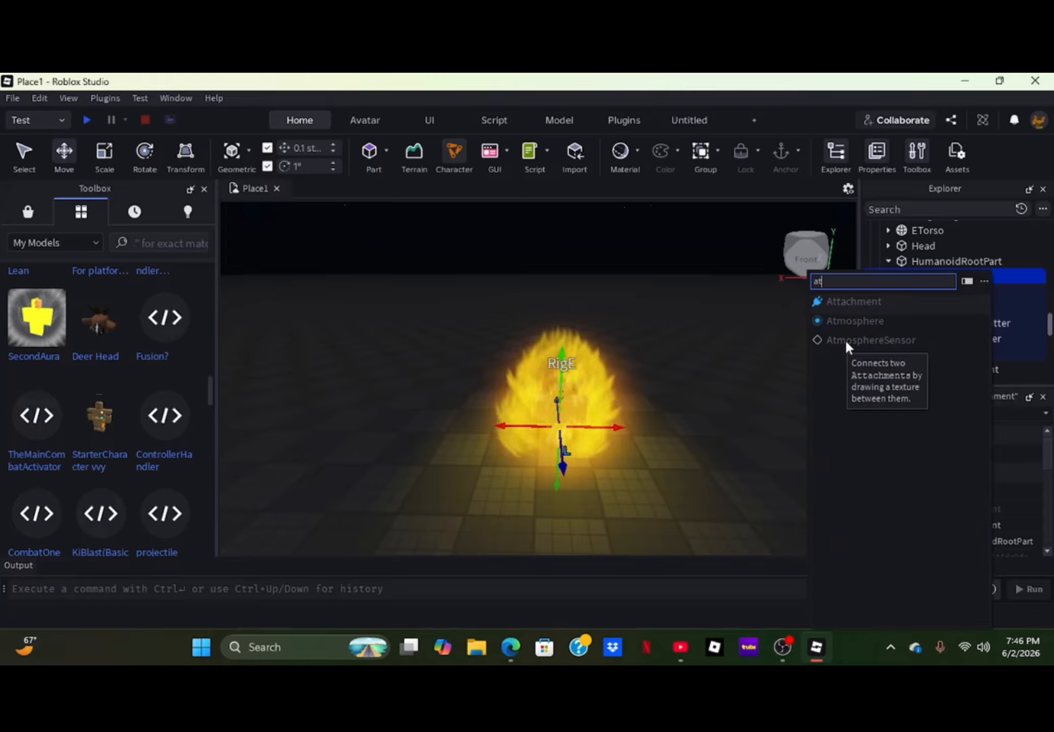
pyautogui.click(834, 300)
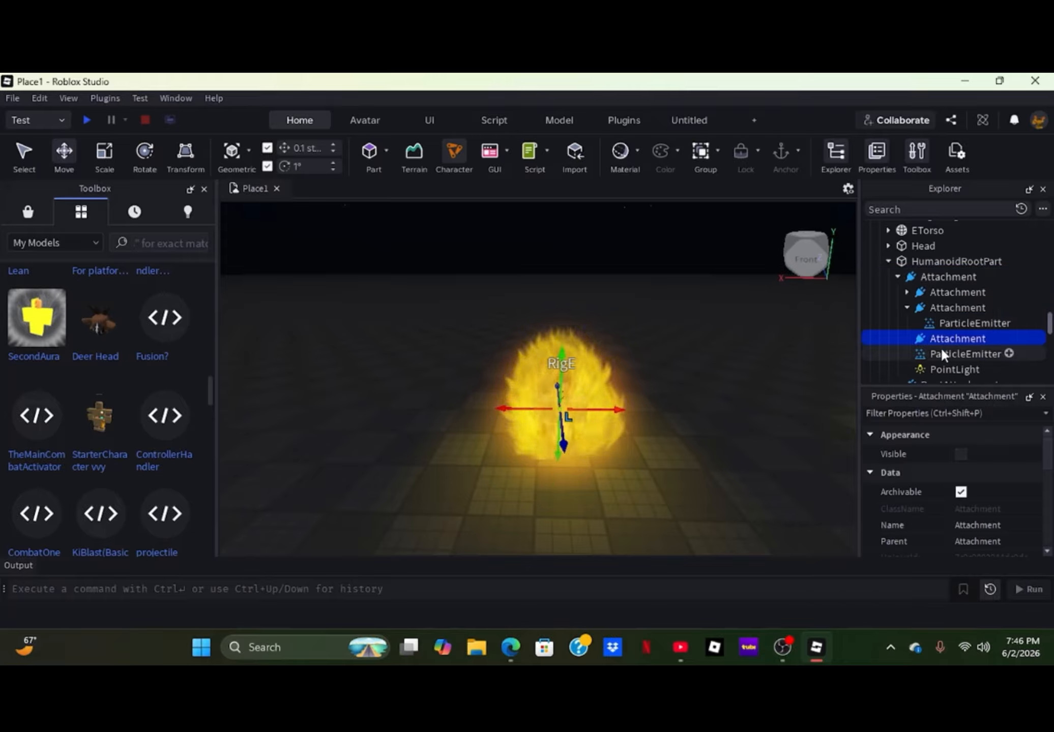
pyautogui.click(938, 365)
pyautogui.moveTo(938, 365); pyautogui.dragTo(937, 339)
pyautogui.click(936, 336)
pyautogui.moveTo(563, 346); pyautogui.dragTo(583, 395)
pyautogui.click(641, 362)
pyautogui.scroll(3, 638, 398)
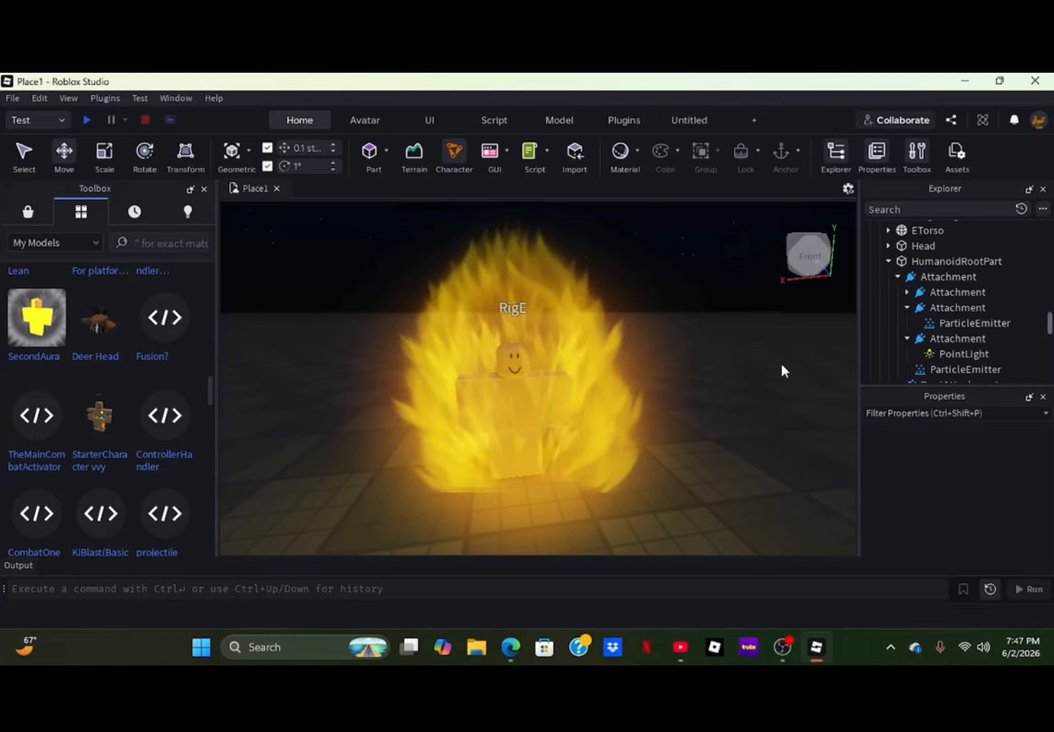
# - Return the PointLight to the HumanoidRootPart's main Attachment and delete the extra nested Attachment
pyautogui.click(917, 320)
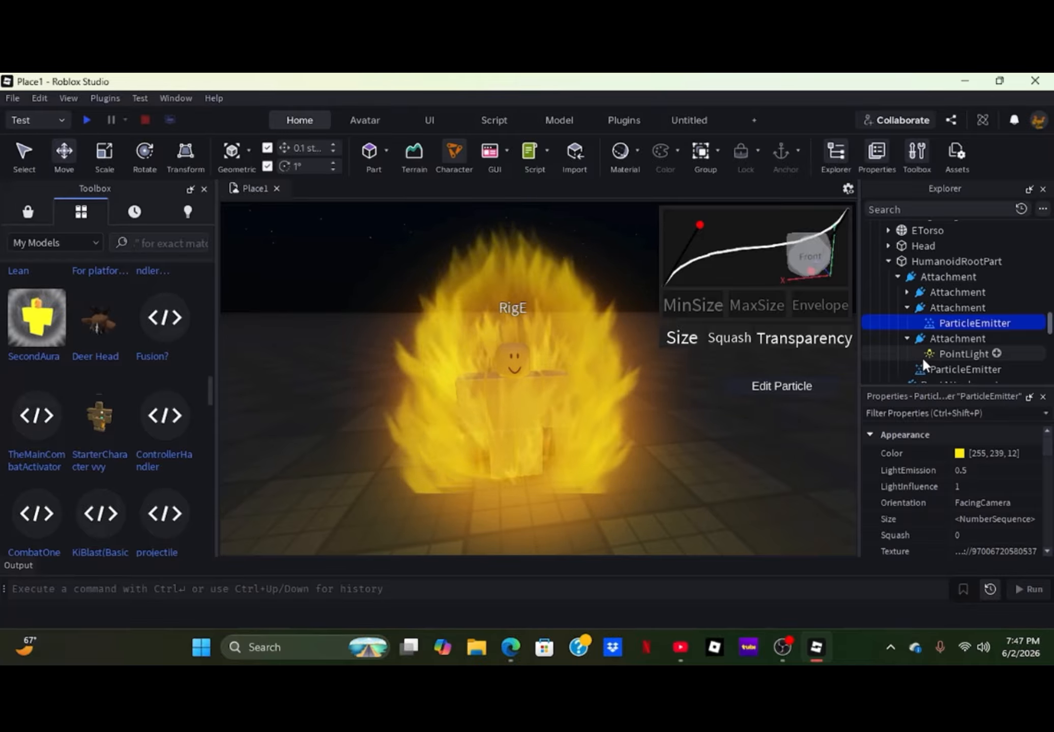
pyautogui.moveTo(938, 351); pyautogui.dragTo(942, 275)
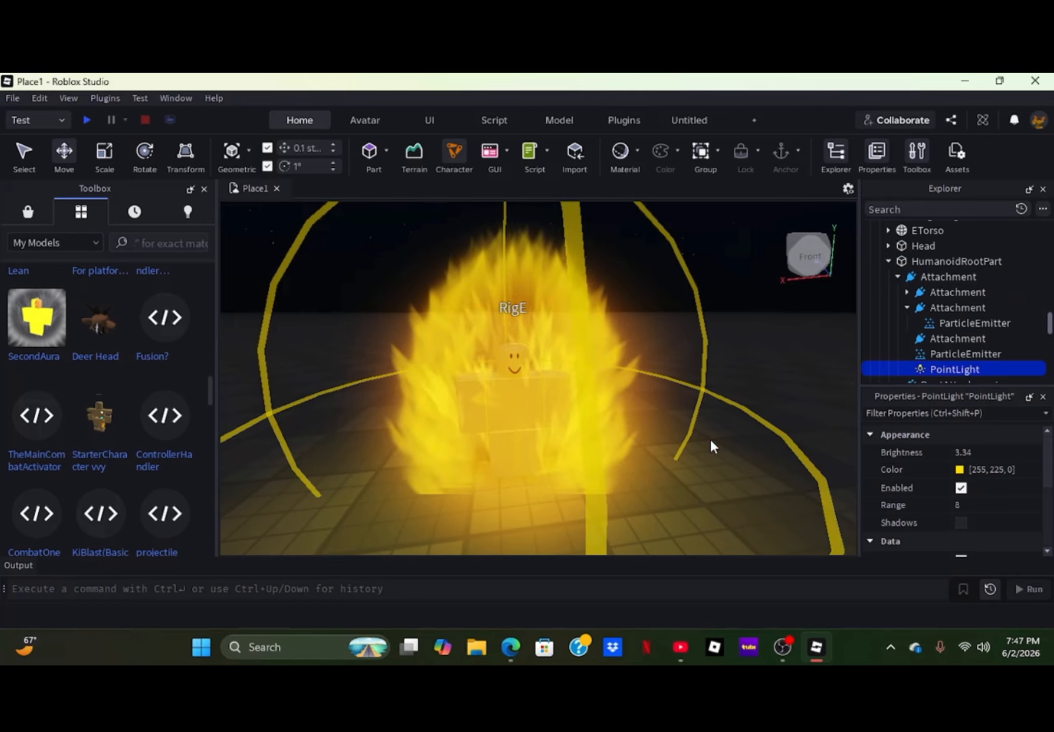
pyautogui.scroll(-2, 922, 342)
pyautogui.click(929, 271)
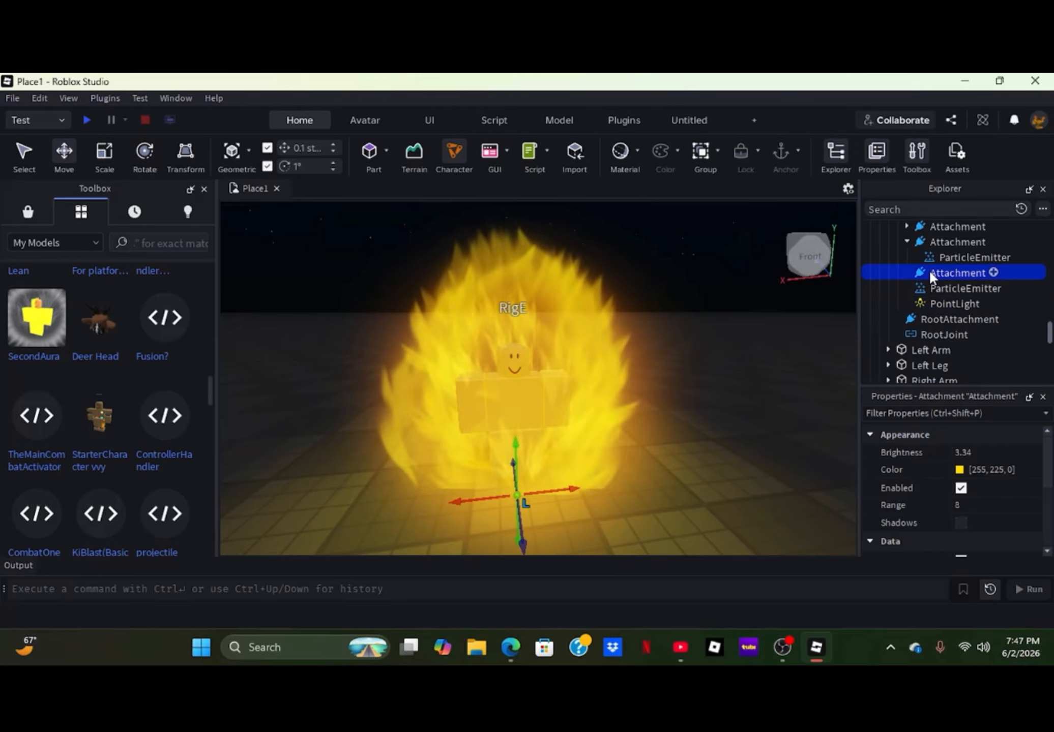
pyautogui.press('Delete')
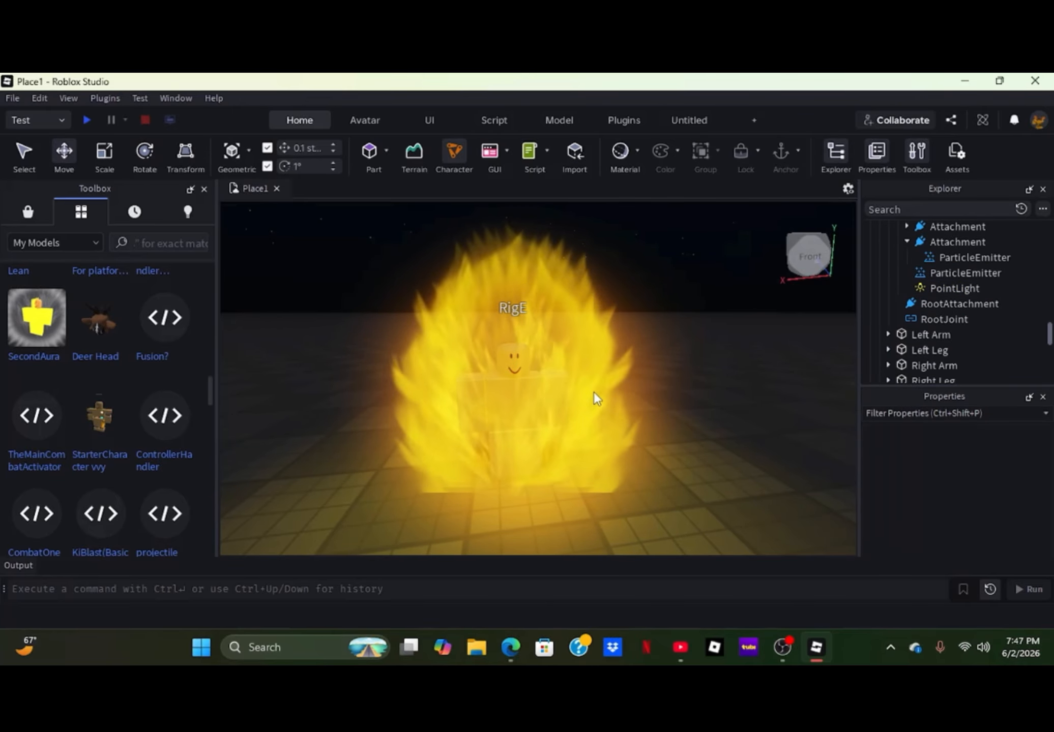
# - Select the Lighting service and set its ClockTime to 14.5 to make the scene daytime
pyautogui.moveTo(606, 423); pyautogui.dragTo(526, 452, button='right')
pyautogui.press('s')
pyautogui.press('s')
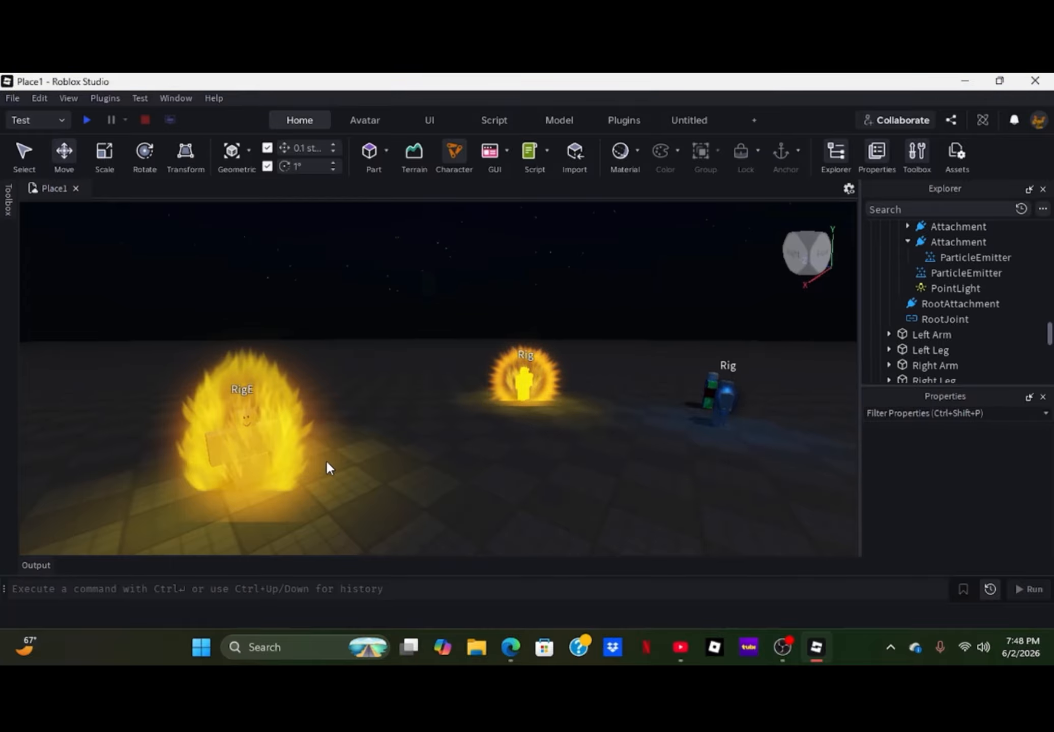
pyautogui.scroll(15, 921, 329)
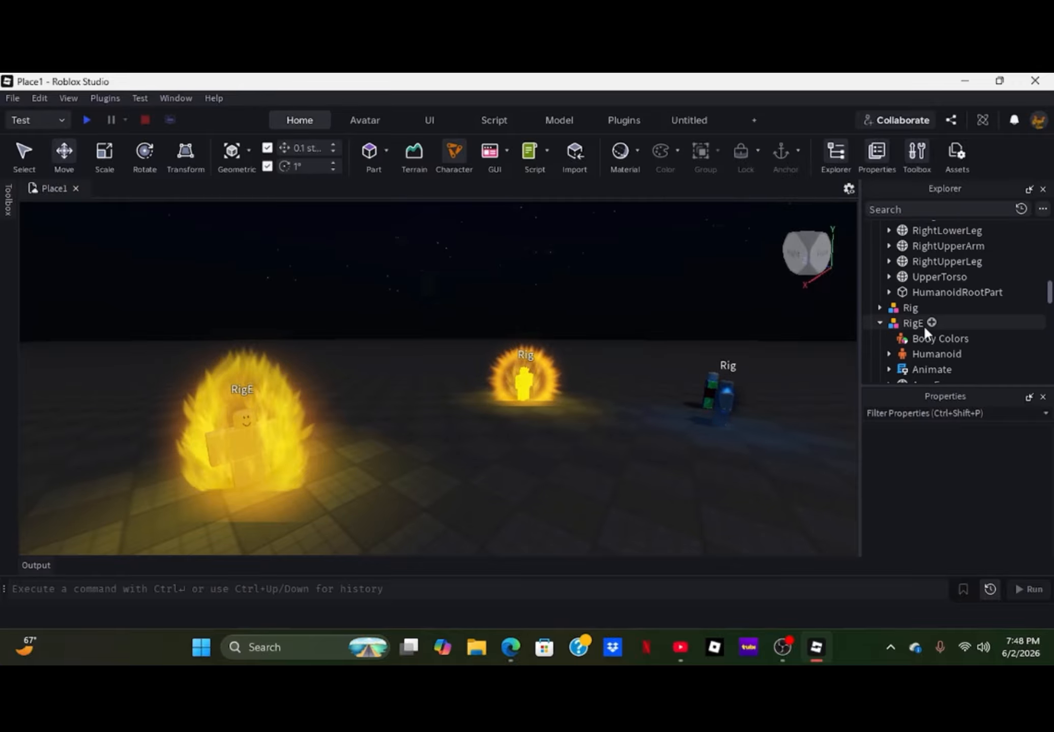
pyautogui.scroll(6, 924, 317)
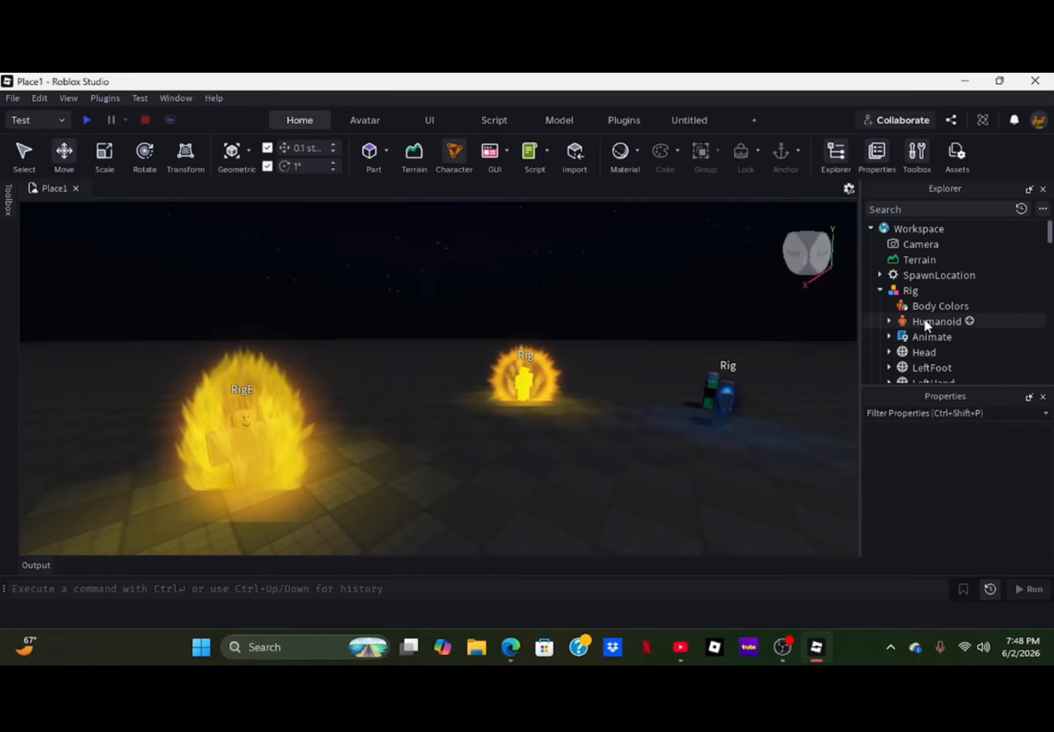
pyautogui.scroll(-15, 920, 307)
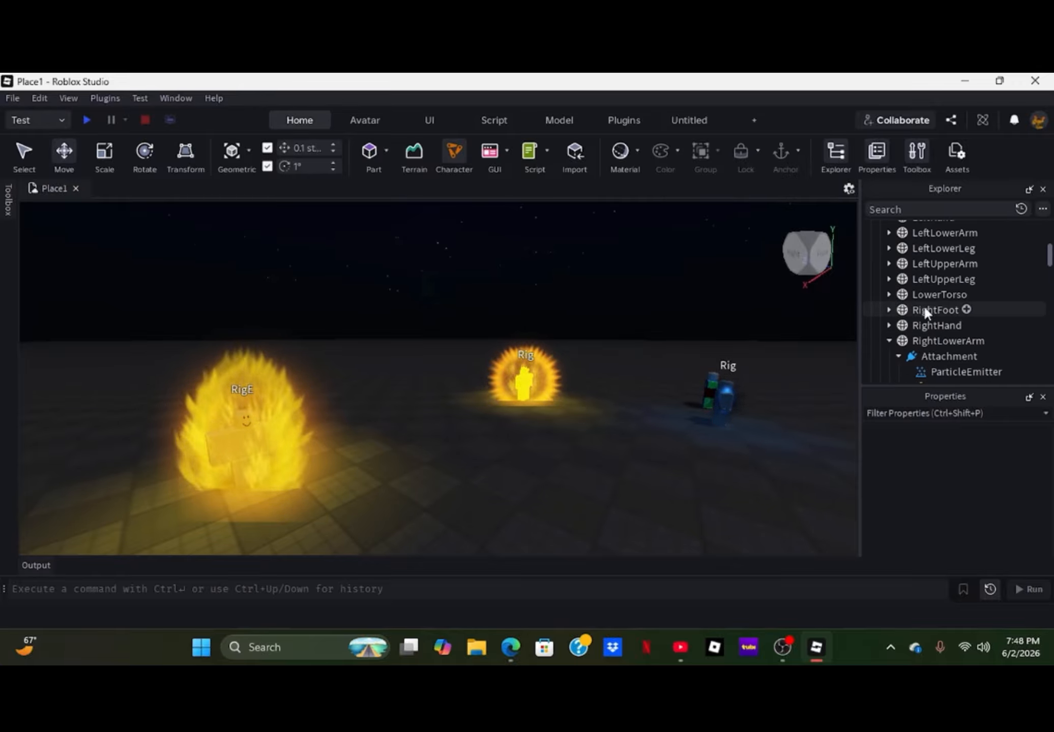
pyautogui.scroll(-10, 921, 308)
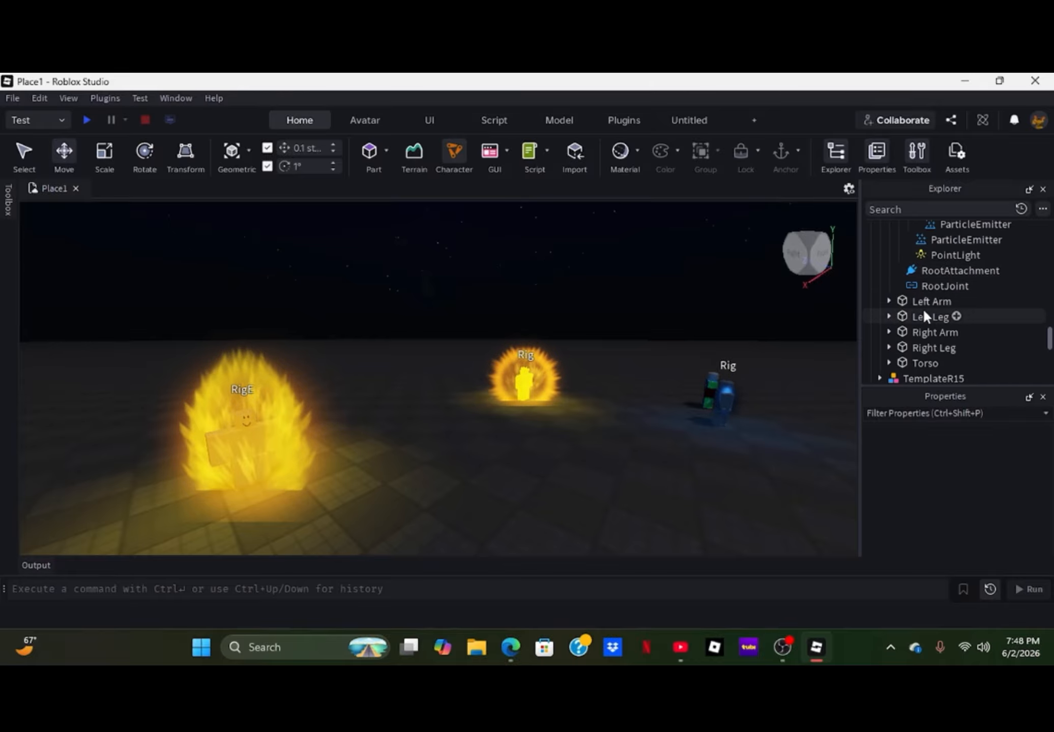
pyautogui.click(917, 324)
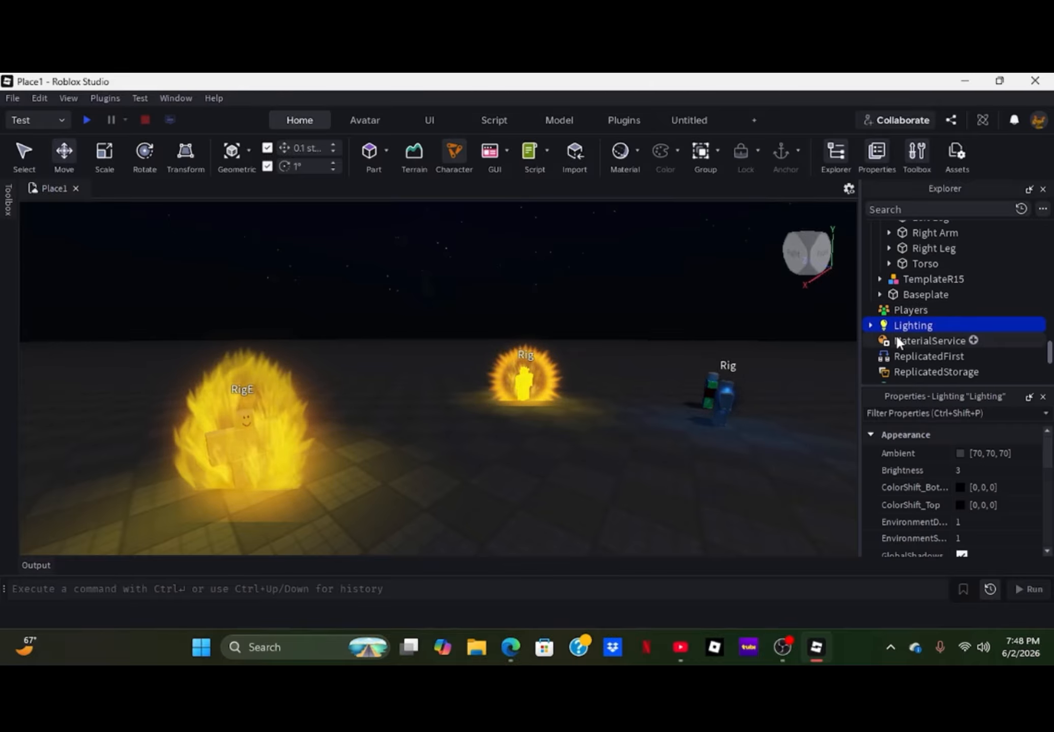
pyautogui.scroll(-3, 890, 457)
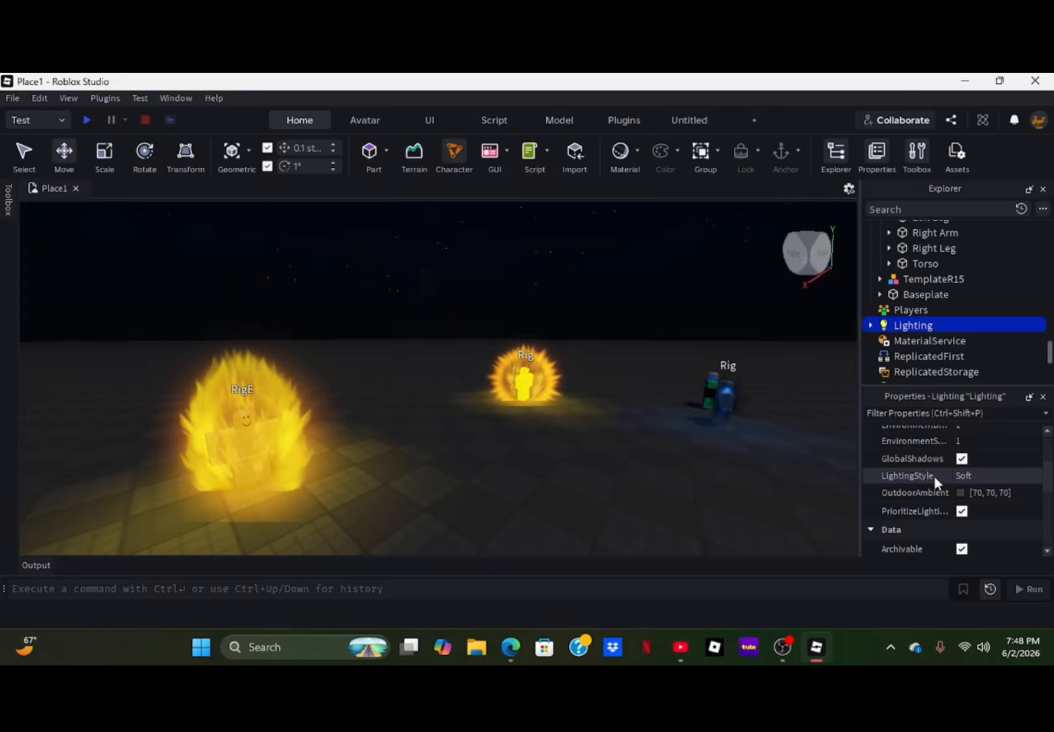
pyautogui.scroll(-3, 934, 476)
pyautogui.scroll(1, 954, 438)
pyautogui.click(979, 485)
pyautogui.write('14.5')
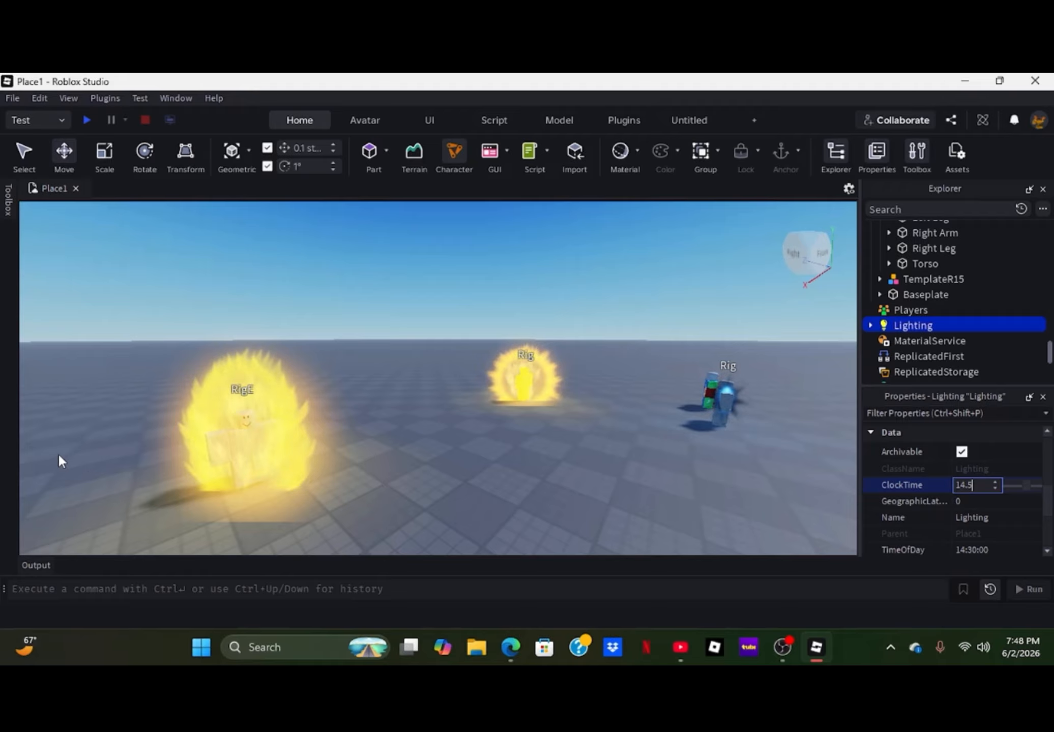
# - Inspect RigE's flame aura in daylight from up close and from a distance
pyautogui.click(418, 400)
pyautogui.moveTo(414, 466); pyautogui.dragTo(414, 466, button='right')
pyautogui.press('w')
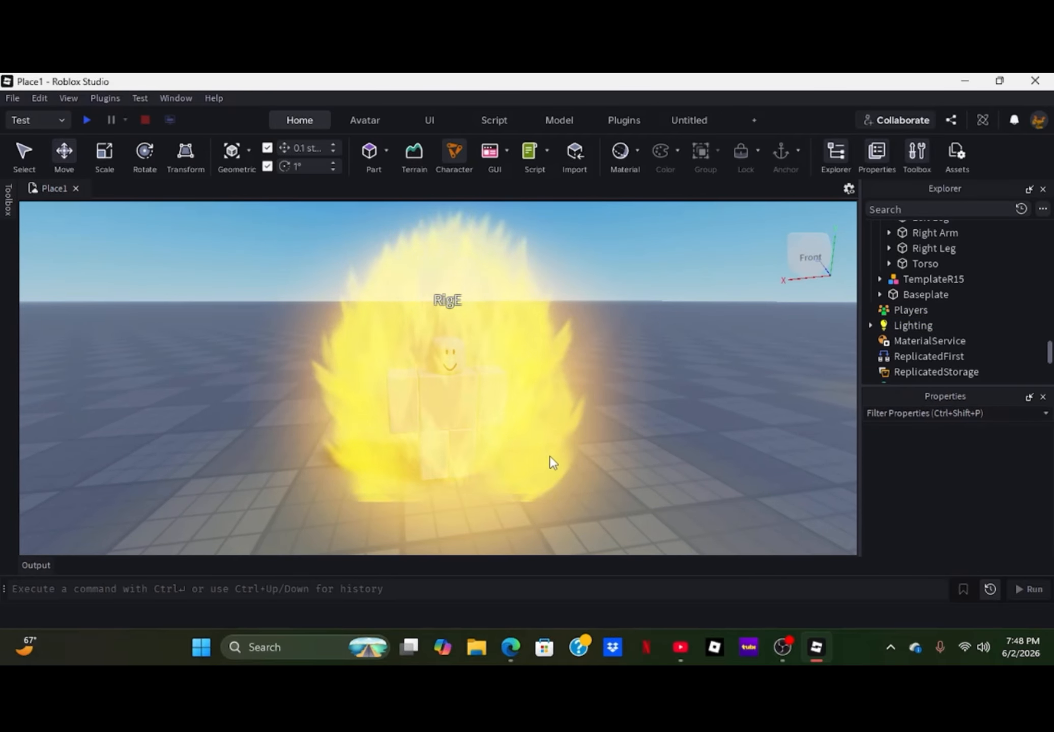
pyautogui.moveTo(547, 401); pyautogui.dragTo(547, 399, button='right')
pyautogui.press('s')
pyautogui.moveTo(608, 482); pyautogui.dragTo(607, 483, button='right')
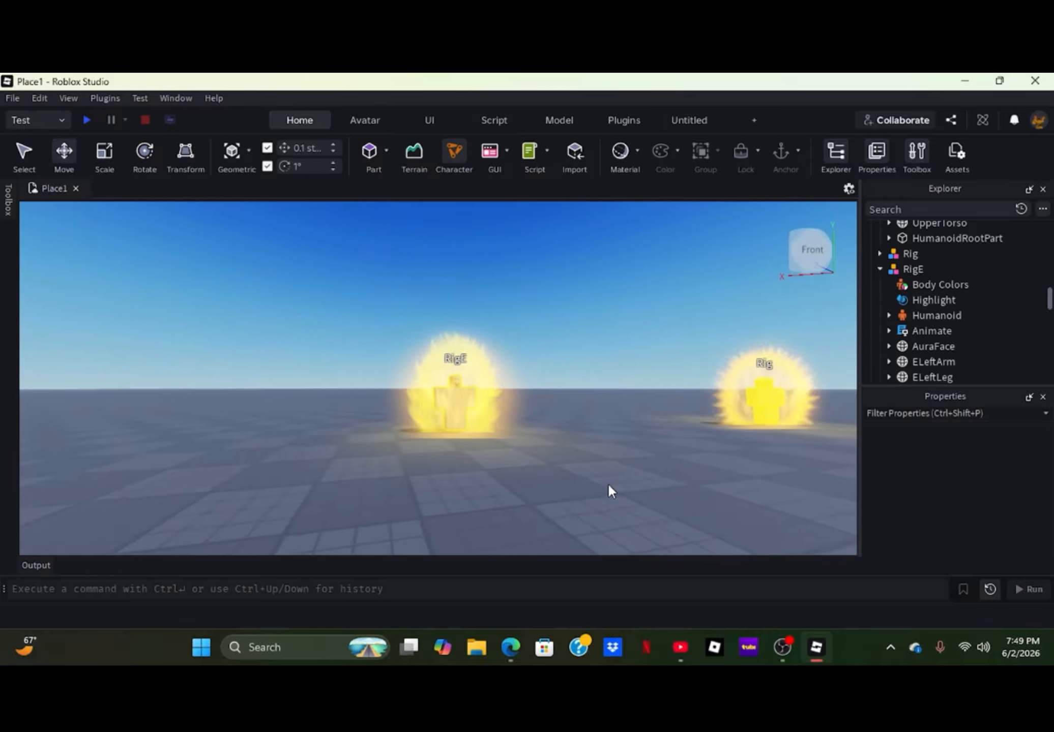
pyautogui.press('w')
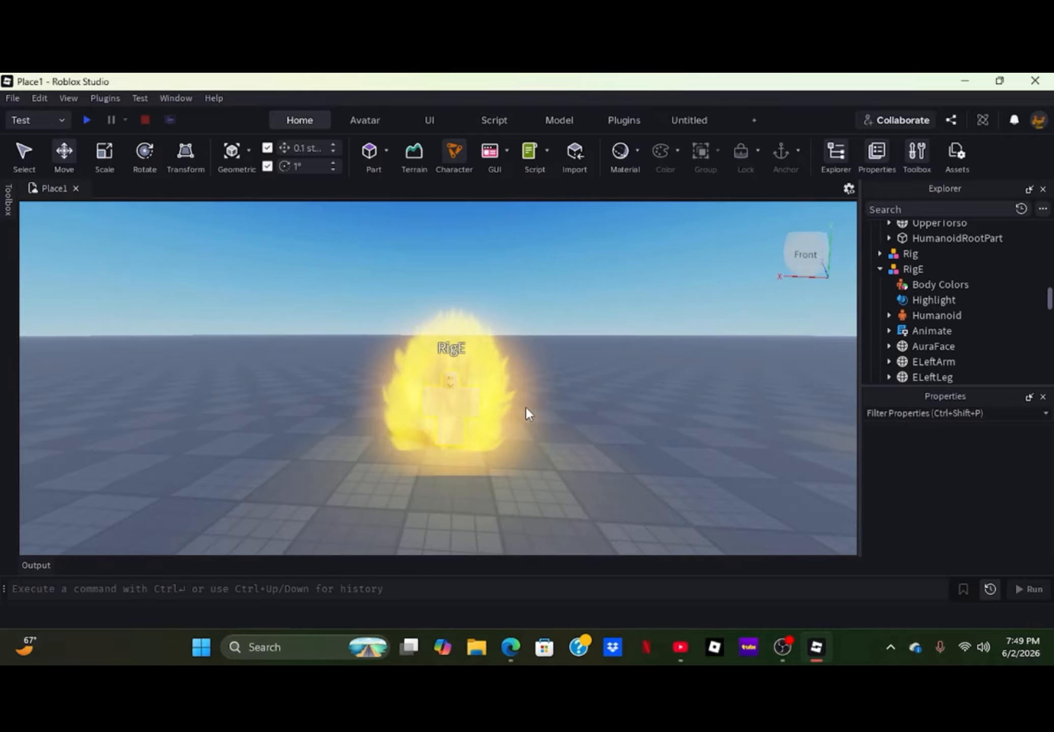
# - Move the RigE model across the baseplate closer to the camera and deselect it
pyautogui.click(468, 407)
pyautogui.scroll(-2, 465, 400)
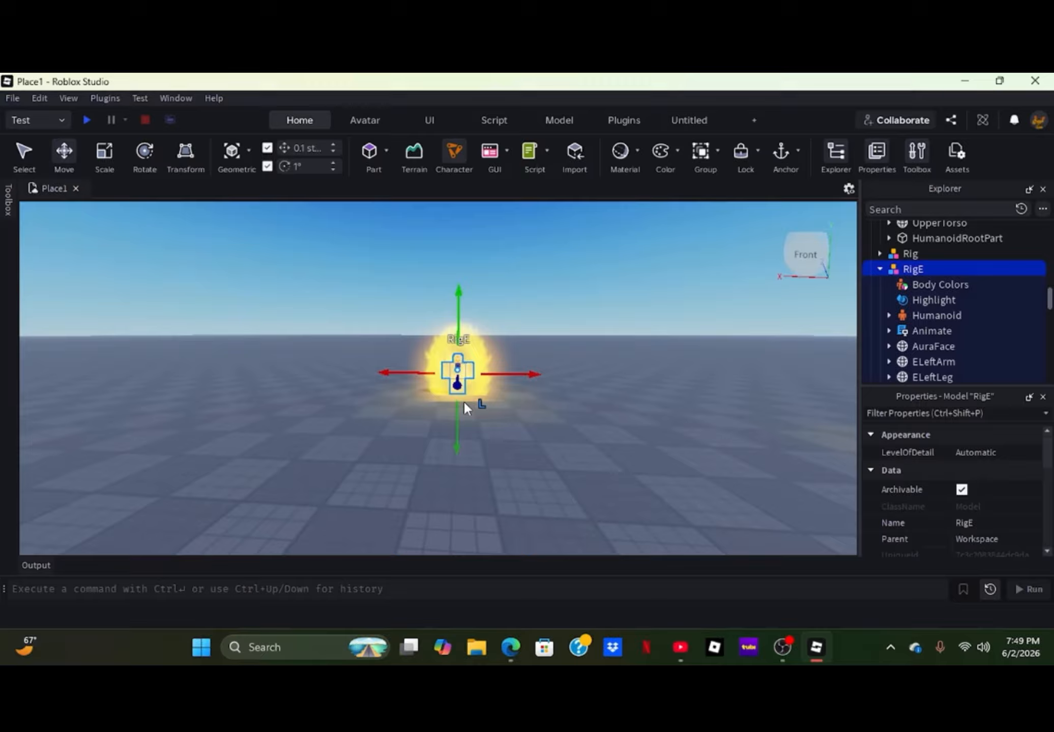
pyautogui.moveTo(469, 372); pyautogui.dragTo(457, 489)
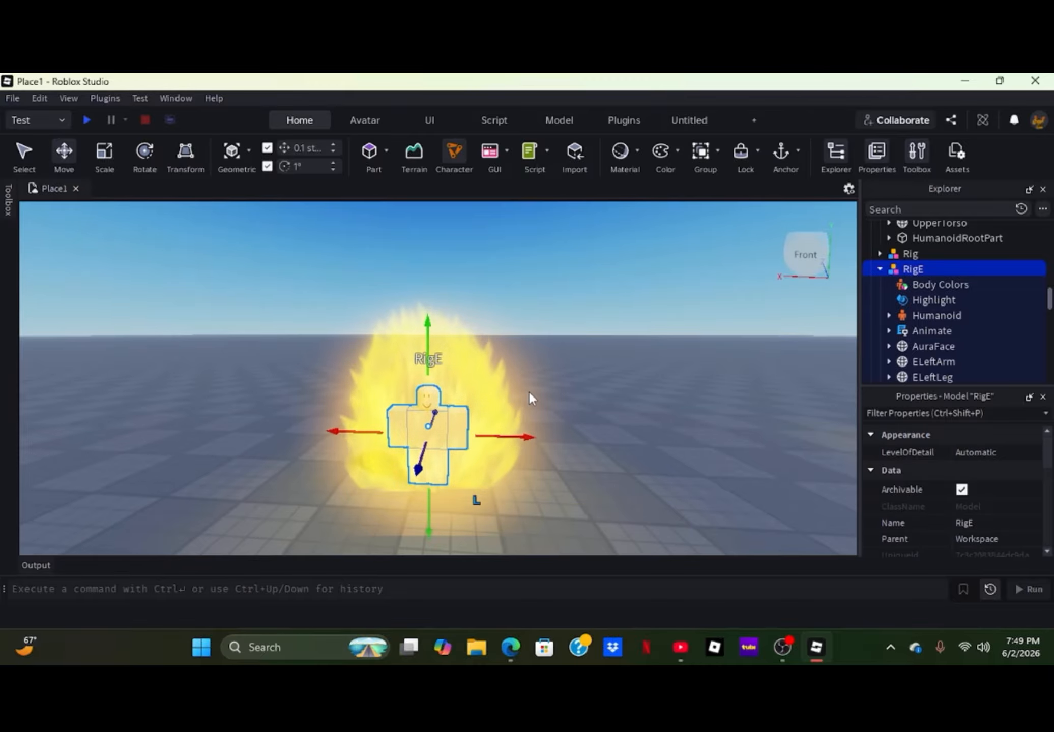
pyautogui.click(528, 392)
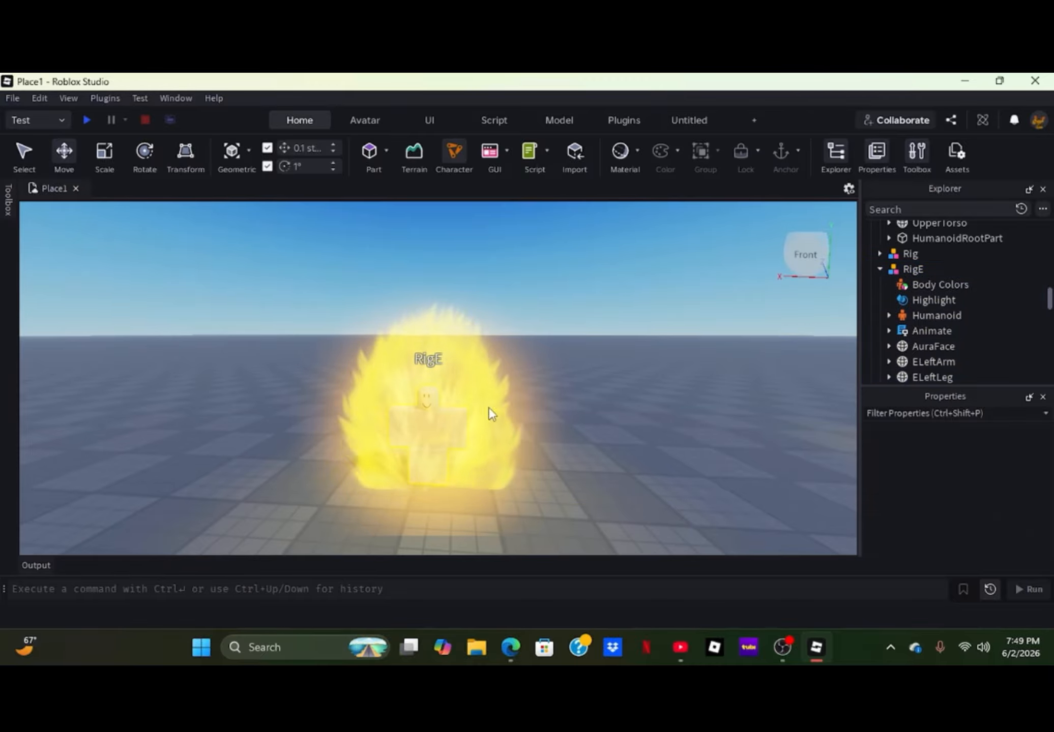
# - Try pale green #d3ffb2 as the Color of the ParticleEmitter directly under the main Attachment of RigE's HumanoidRootPart
pyautogui.click(472, 430)
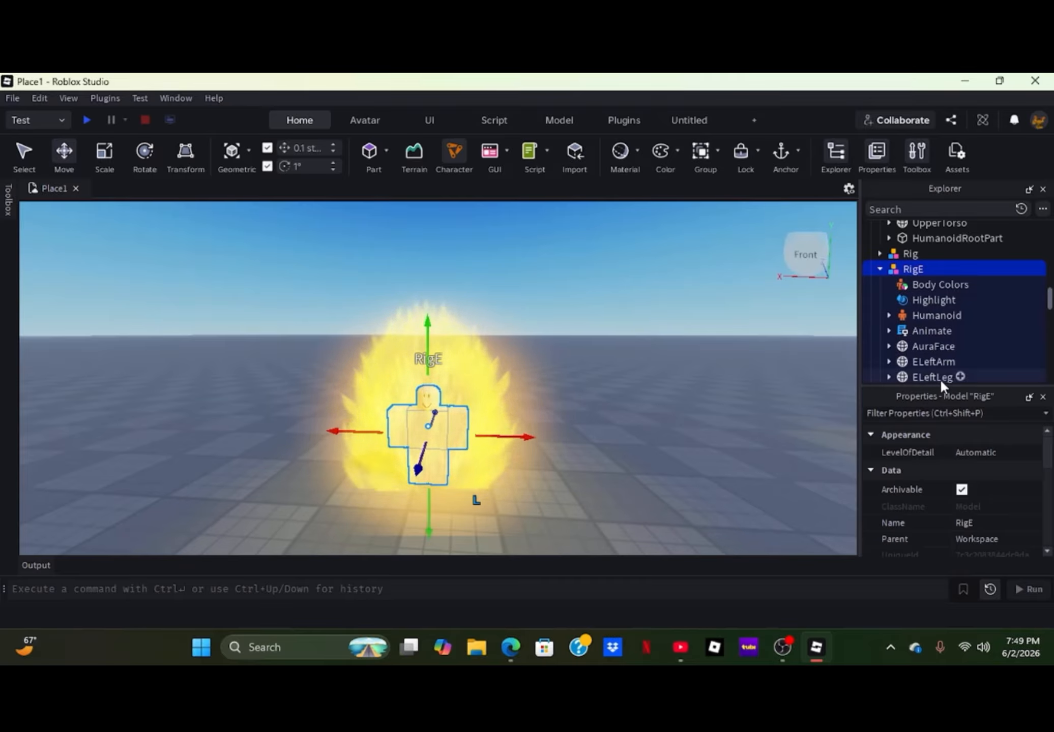
pyautogui.click(912, 315)
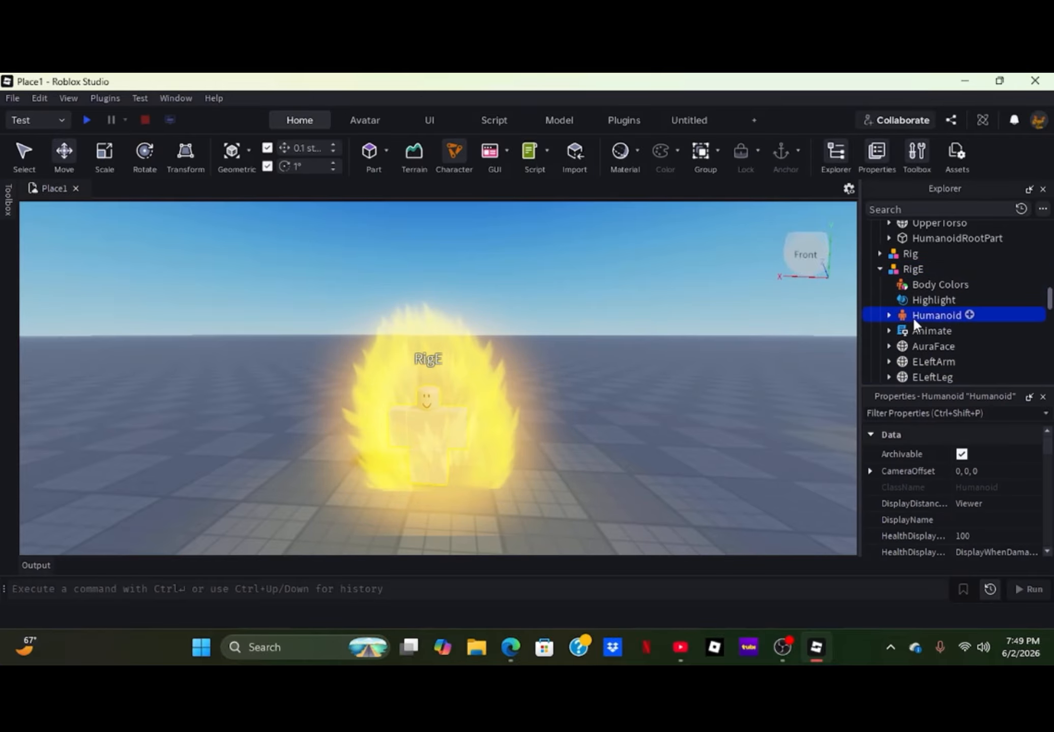
pyautogui.click(465, 417)
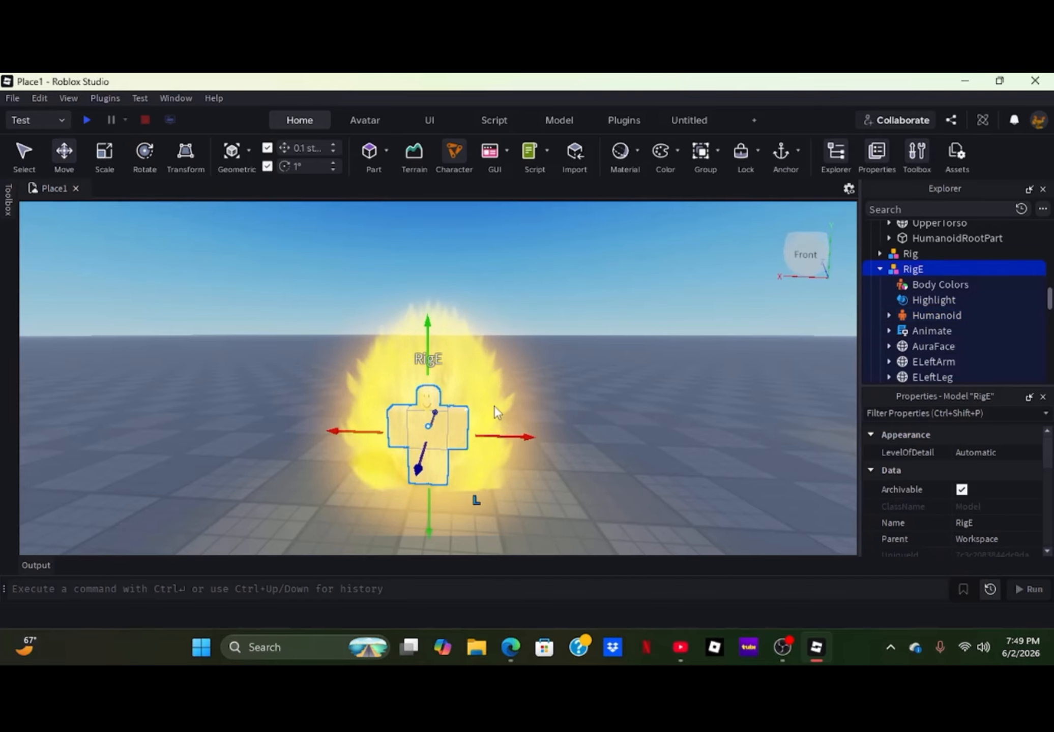
pyautogui.scroll(-3, 961, 318)
pyautogui.scroll(-3, 883, 329)
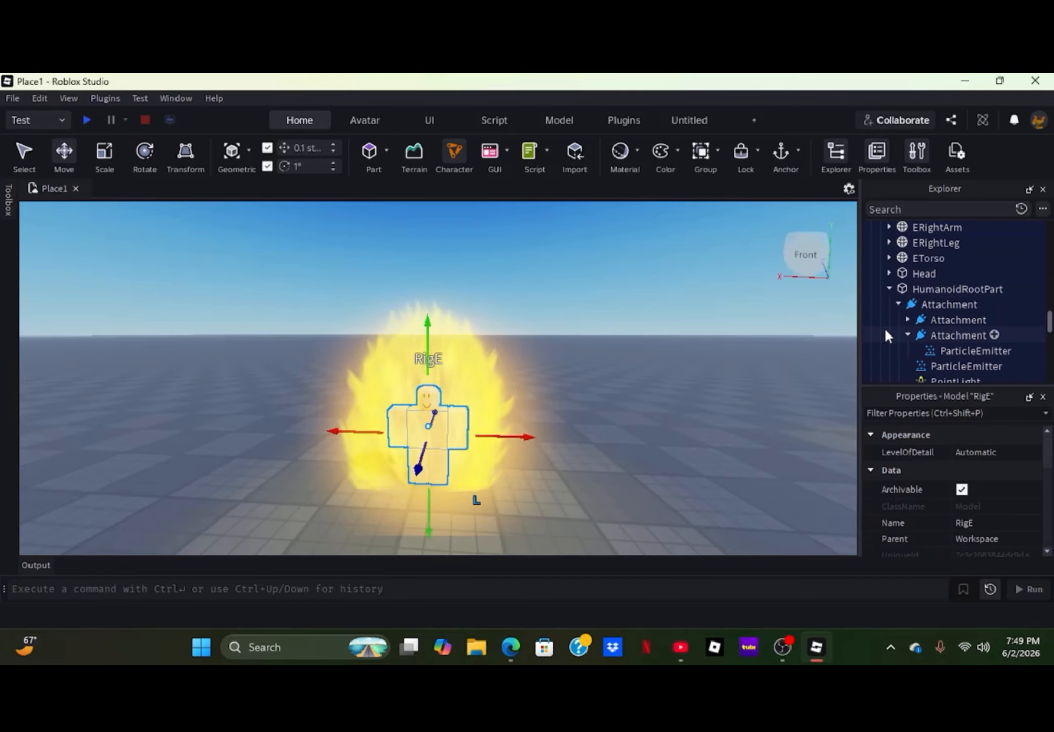
pyautogui.click(922, 318)
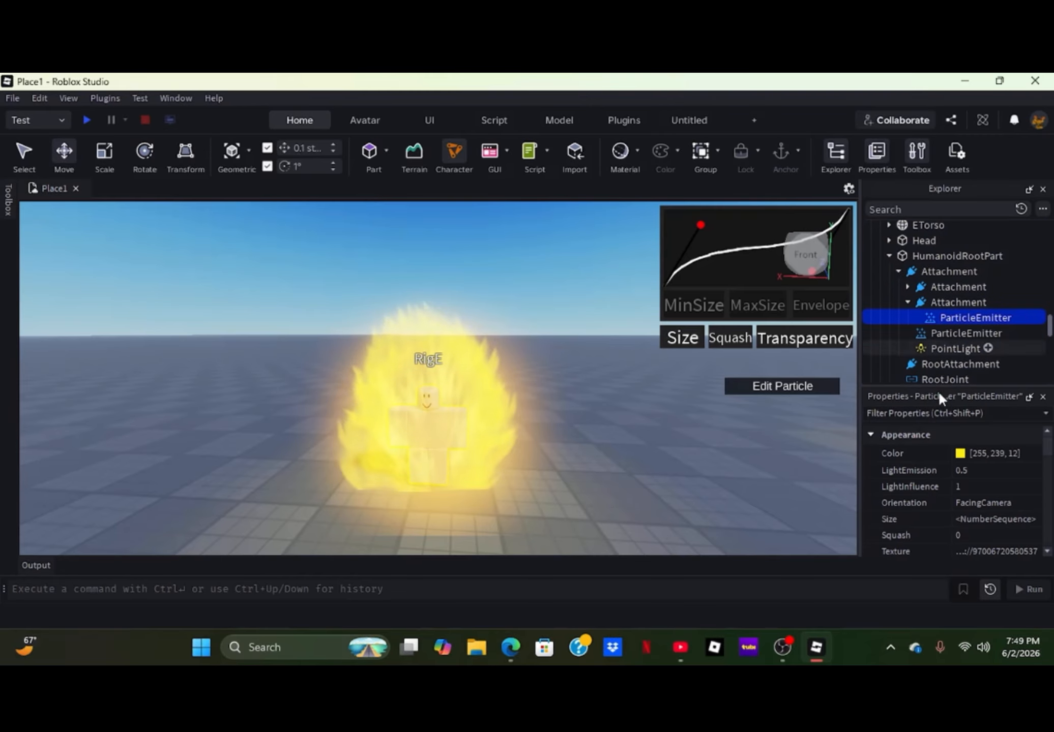
pyautogui.click(961, 451)
pyautogui.click(587, 287)
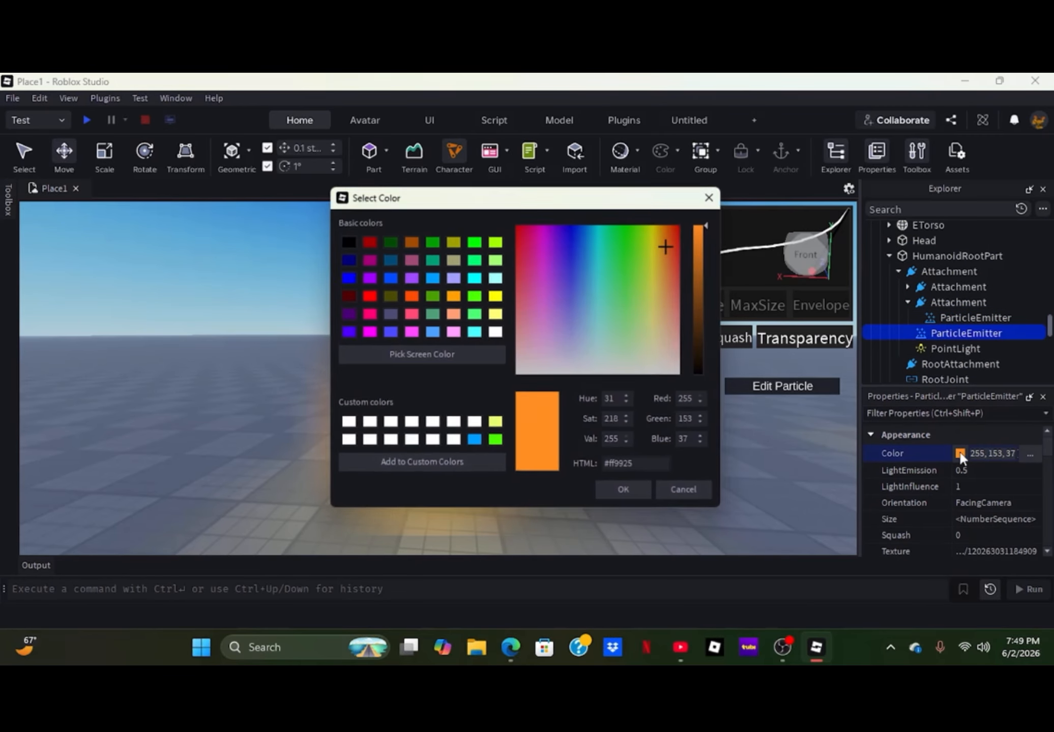
pyautogui.moveTo(566, 202); pyautogui.dragTo(142, 221)
pyautogui.moveTo(206, 273); pyautogui.dragTo(219, 350)
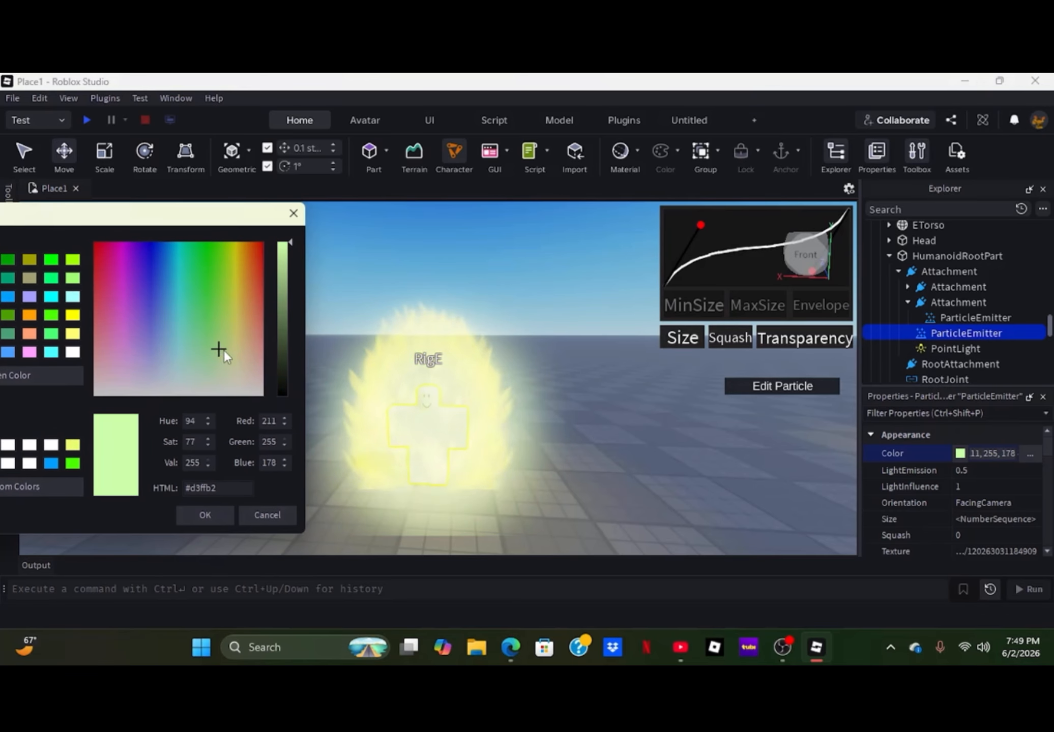
pyautogui.click(282, 513)
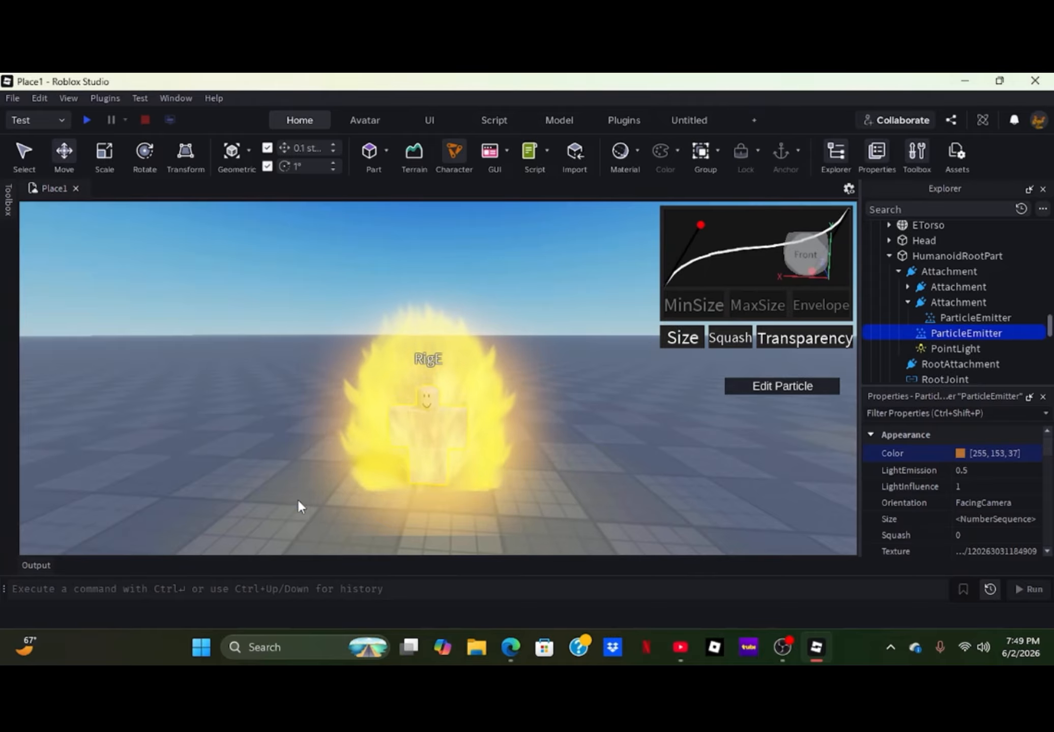
# - Copy the Texture ID of the Right ParticleEmitter in the first nested Attachment of RigE's HumanoidRootPart
pyautogui.click(908, 301)
pyautogui.click(908, 287)
pyautogui.click(934, 318)
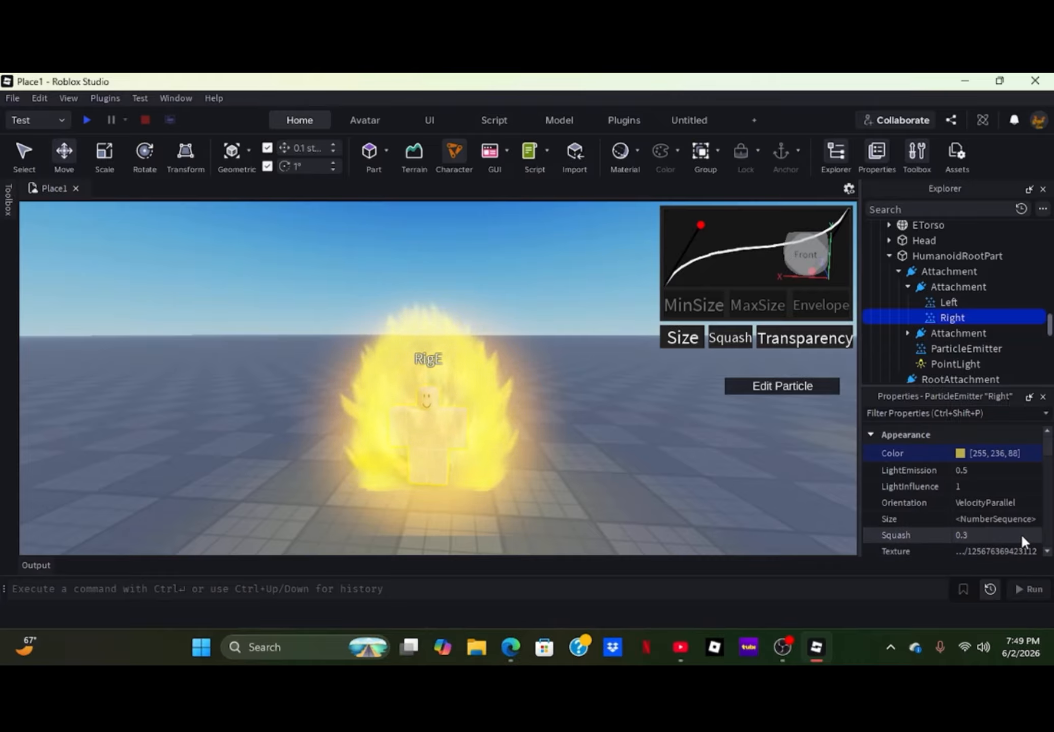
pyautogui.click(1004, 549)
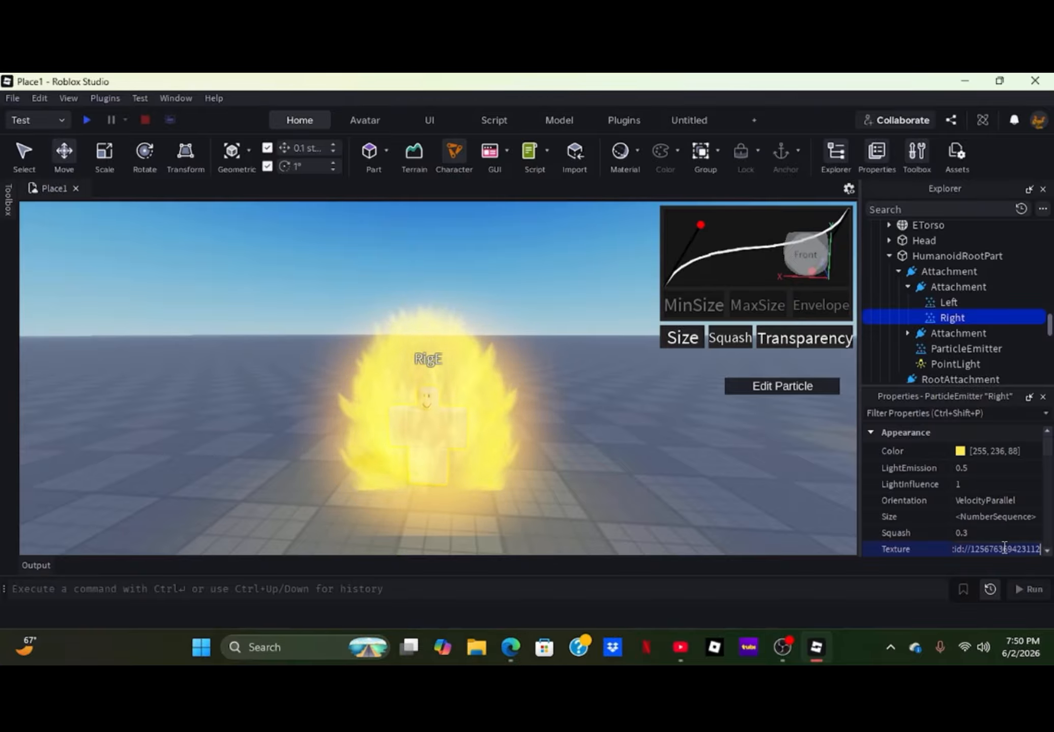
pyautogui.click(579, 497)
pyautogui.moveTo(580, 495); pyautogui.dragTo(580, 497, button='right')
pyautogui.press('w')
pyautogui.press('w')
pyautogui.press('s')
pyautogui.click(468, 454)
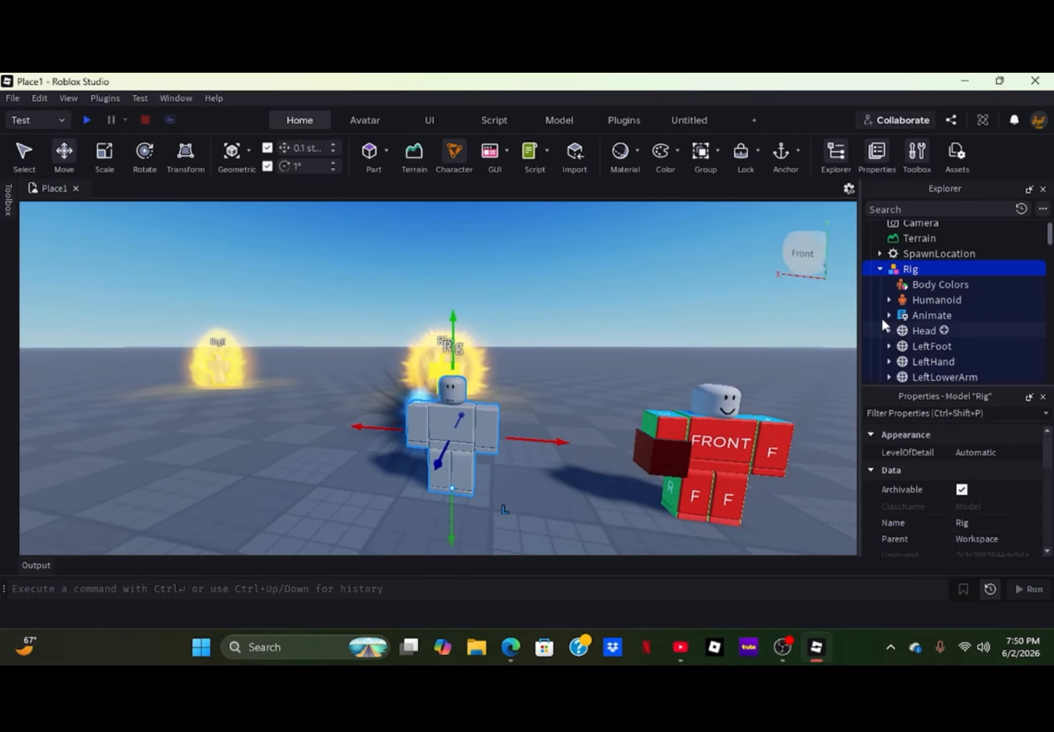
pyautogui.scroll(-2, 885, 316)
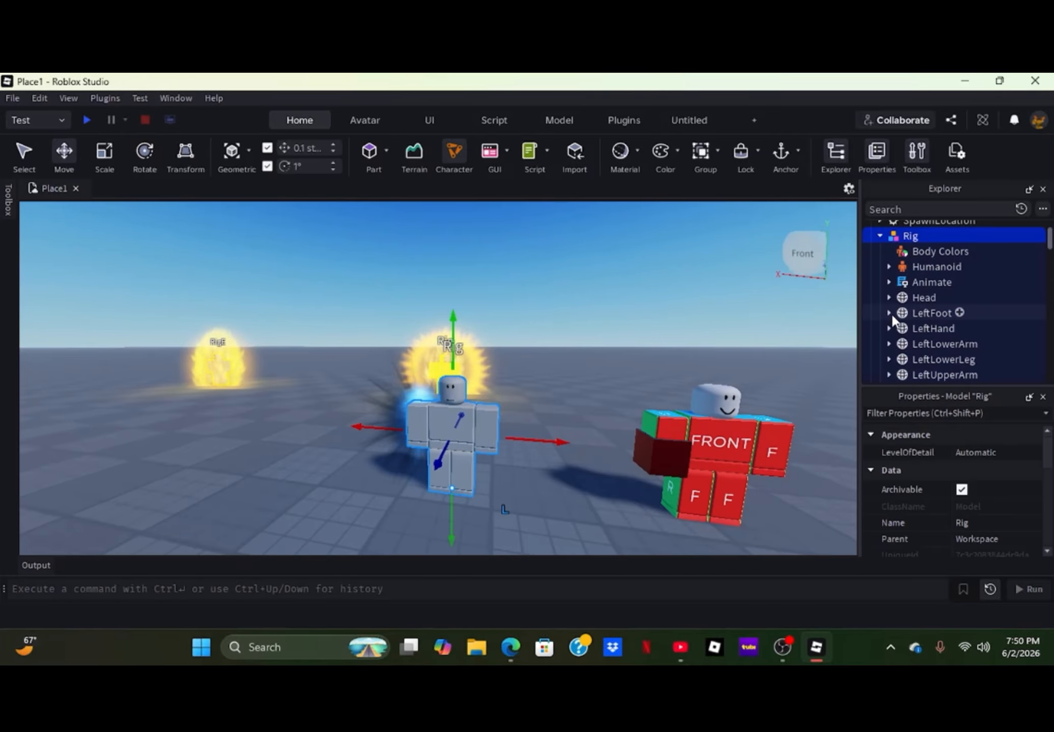
pyautogui.click(966, 351)
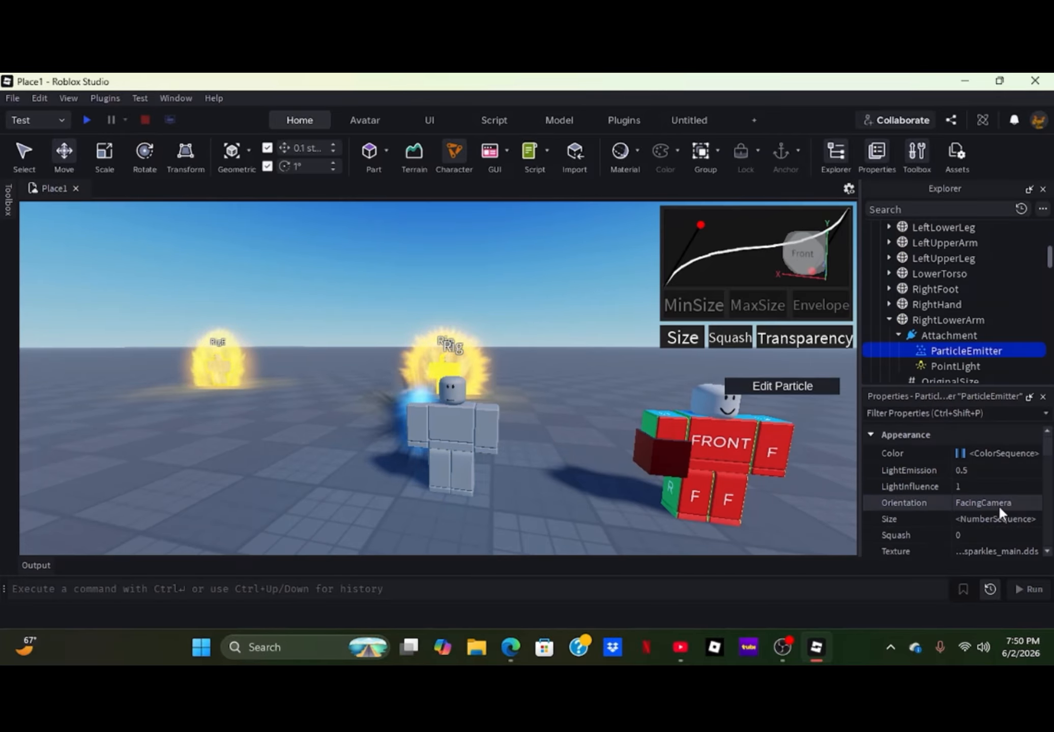
pyautogui.scroll(-2, 993, 499)
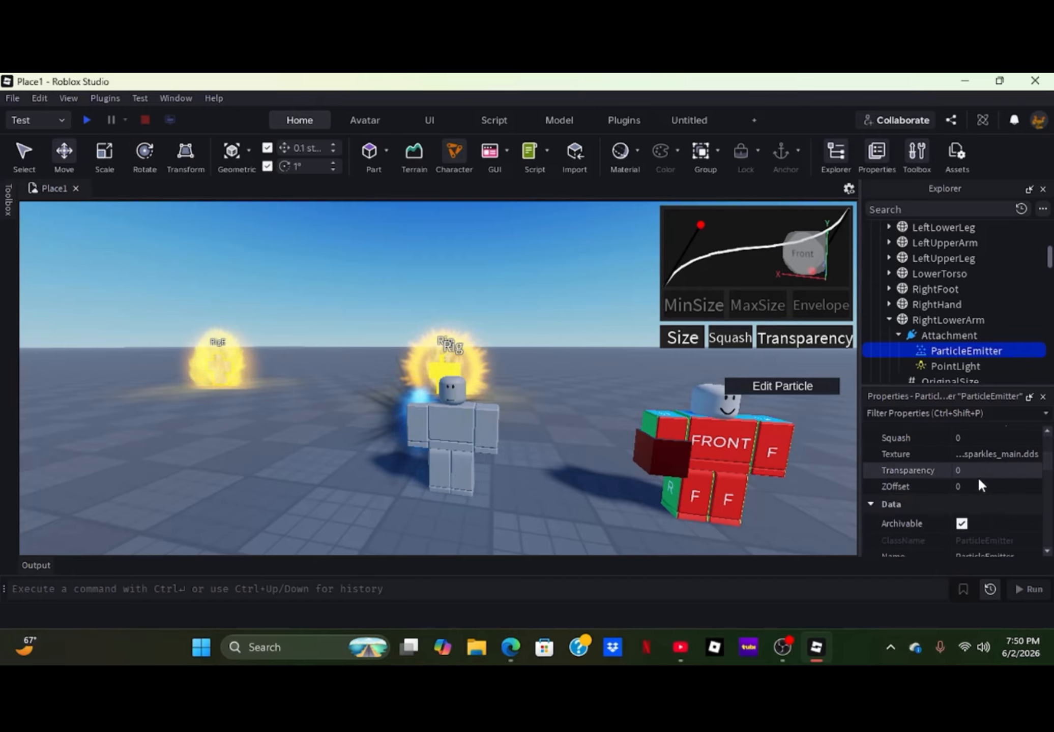
pyautogui.click(992, 453)
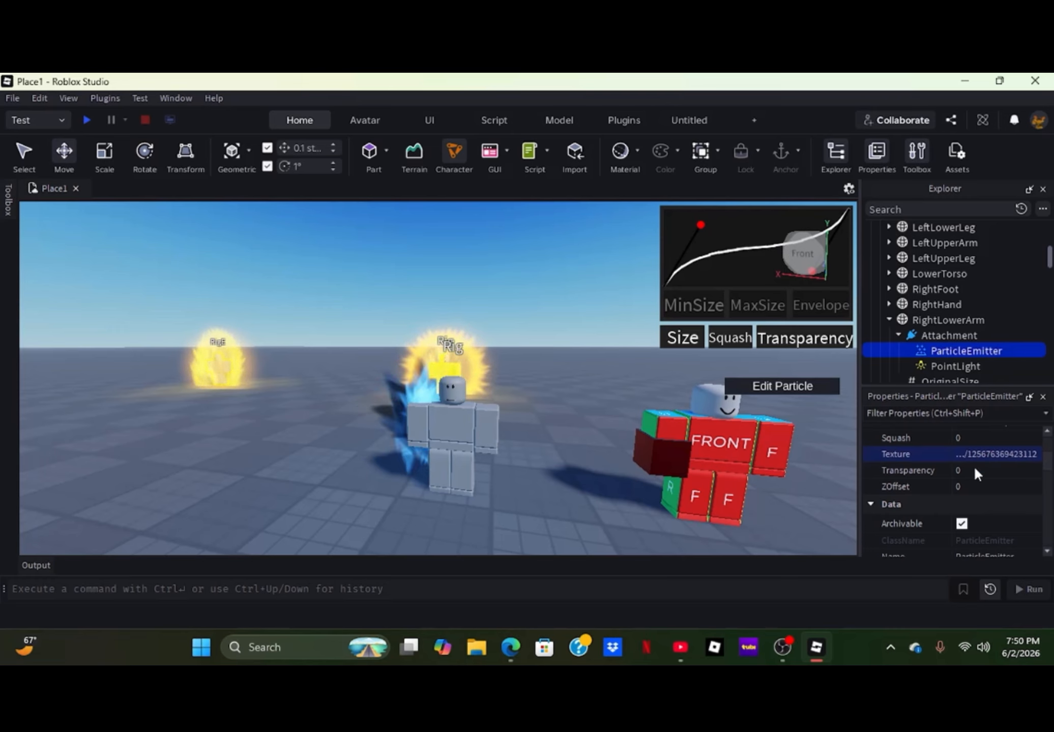
# - Set the arm ParticleEmitter's RotSpeed to 0 and its Orientation to VelocityParallel
pyautogui.scroll(-4, 976, 473)
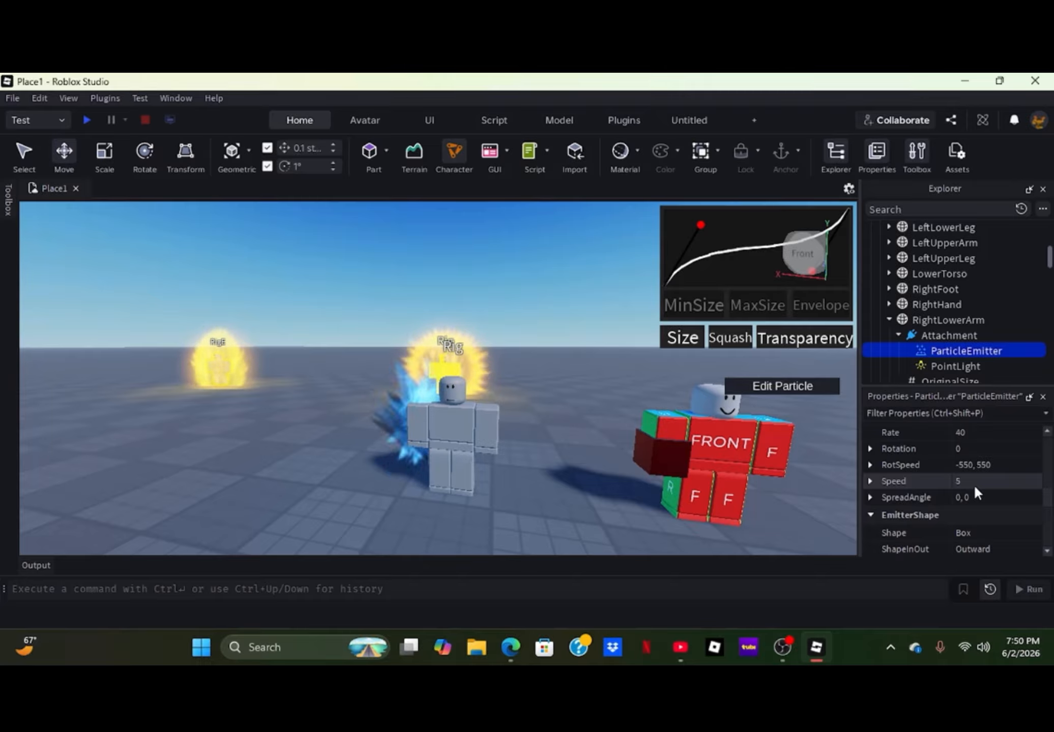
pyautogui.click(972, 464)
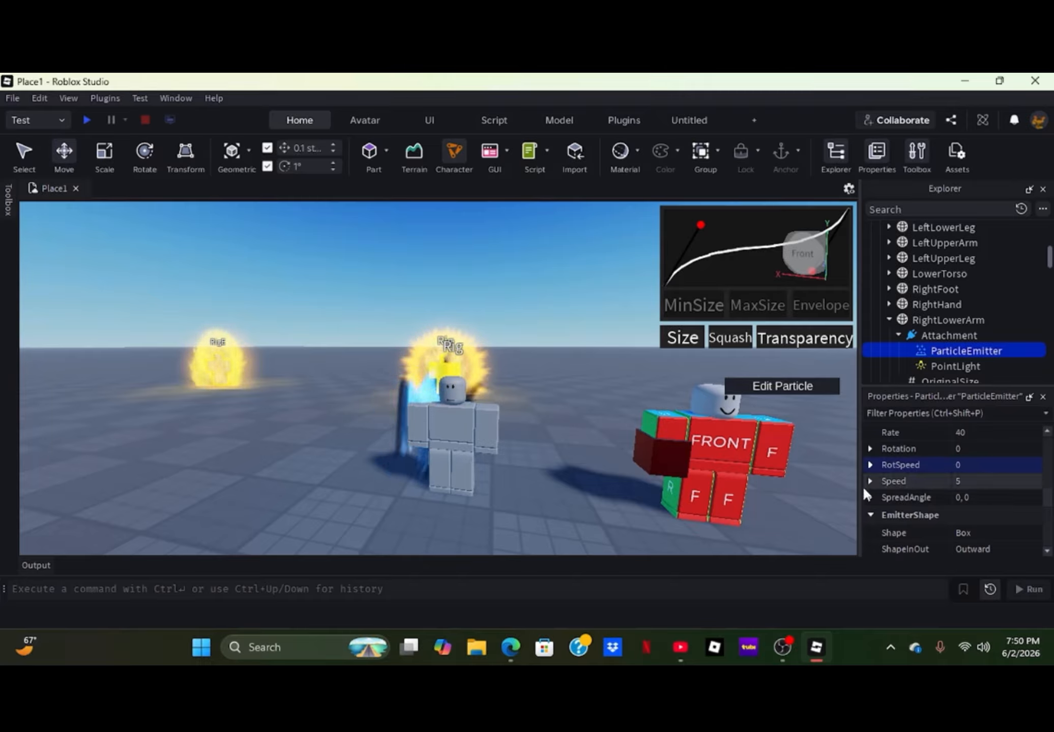
pyautogui.scroll(6, 942, 459)
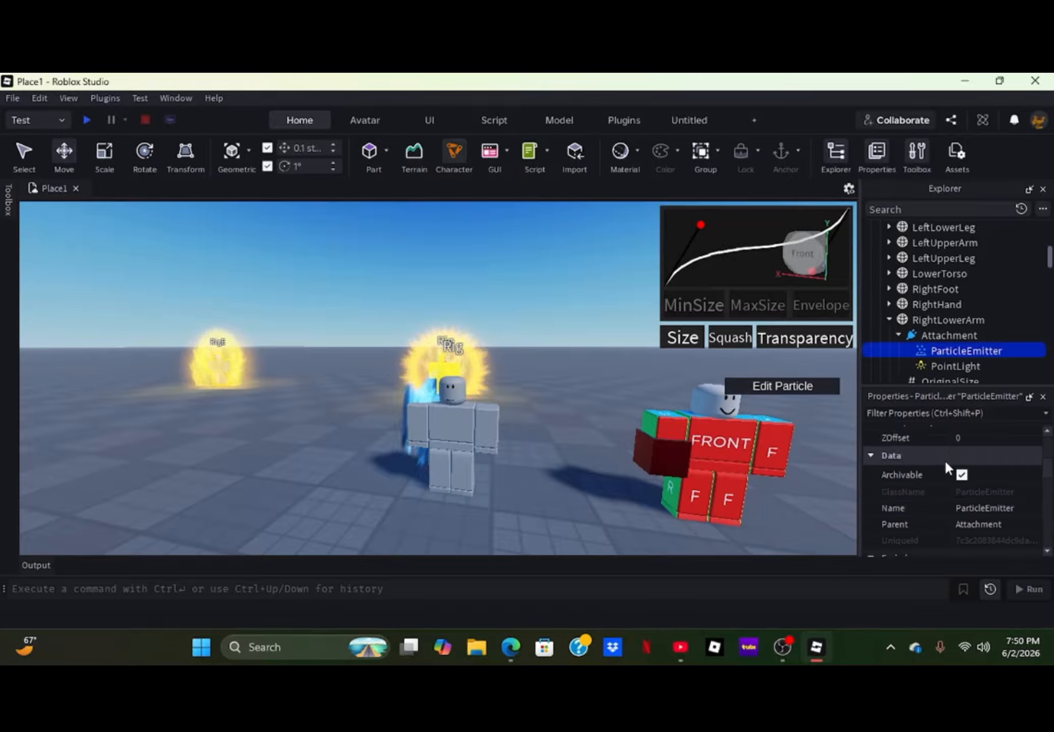
pyautogui.click(999, 453)
pyautogui.click(994, 491)
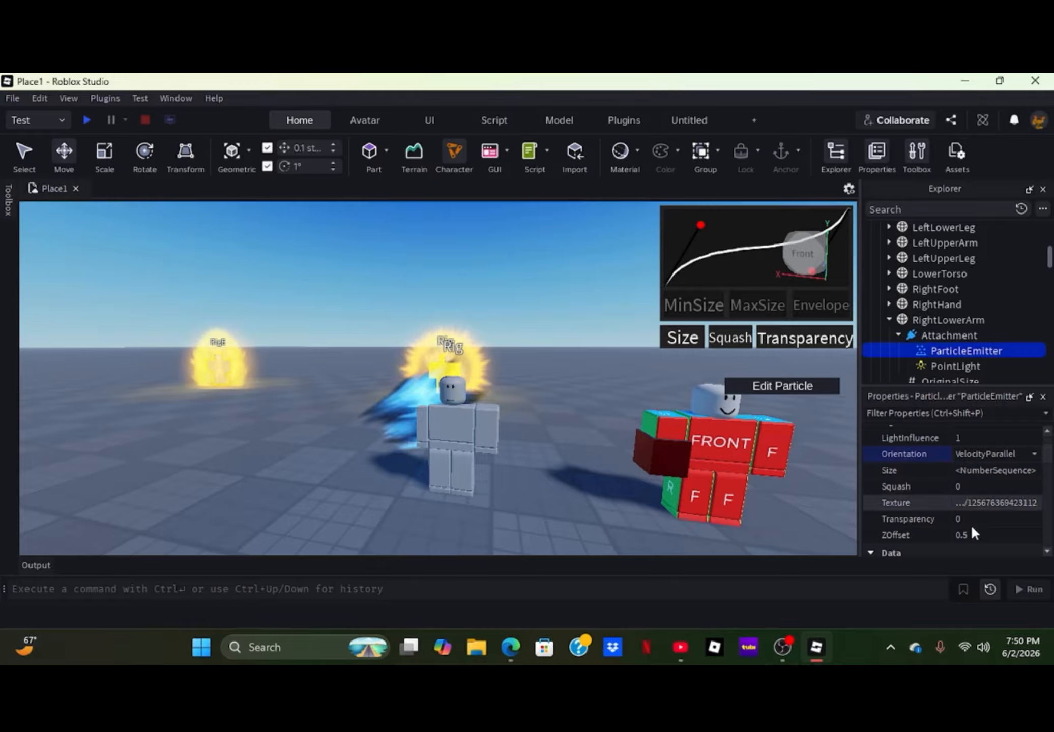
# - Set the arm ParticleEmitter's Rotation to -90
pyautogui.scroll(-3, 972, 529)
pyautogui.scroll(-4, 971, 499)
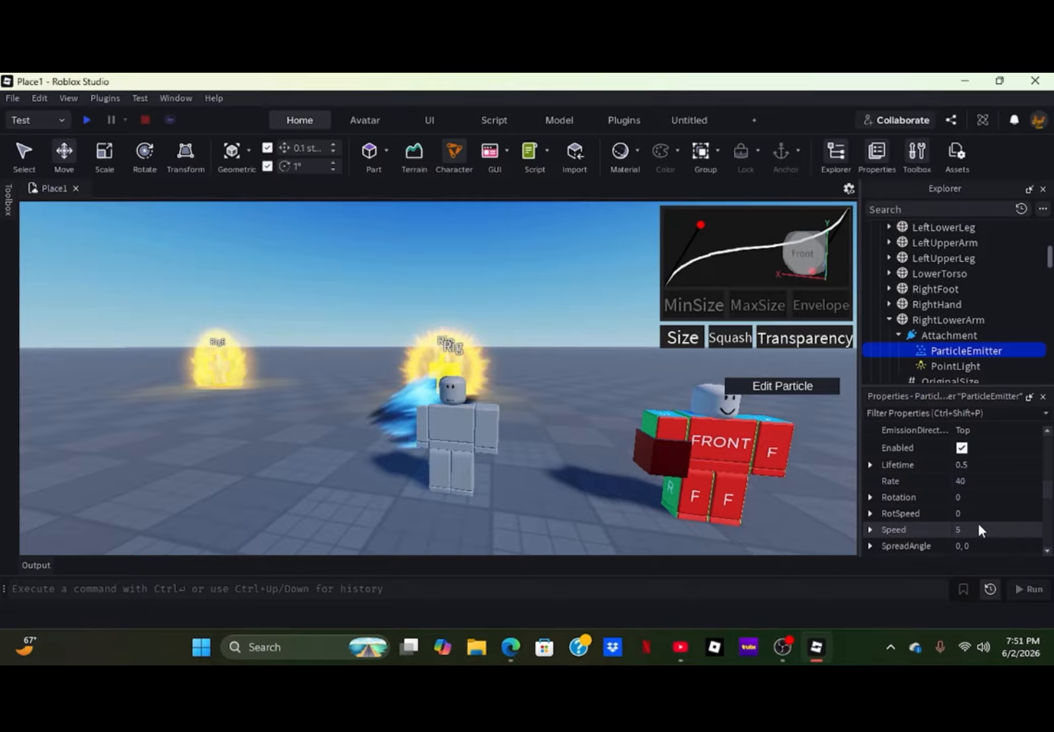
pyautogui.click(973, 500)
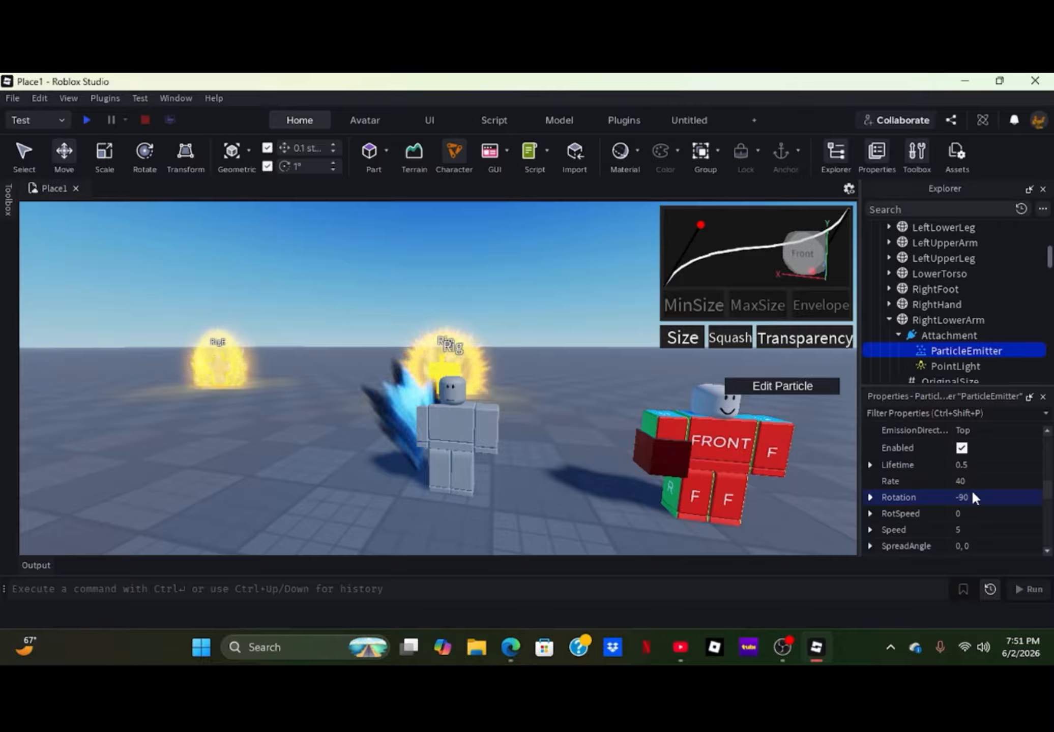
pyautogui.scroll(5, 972, 490)
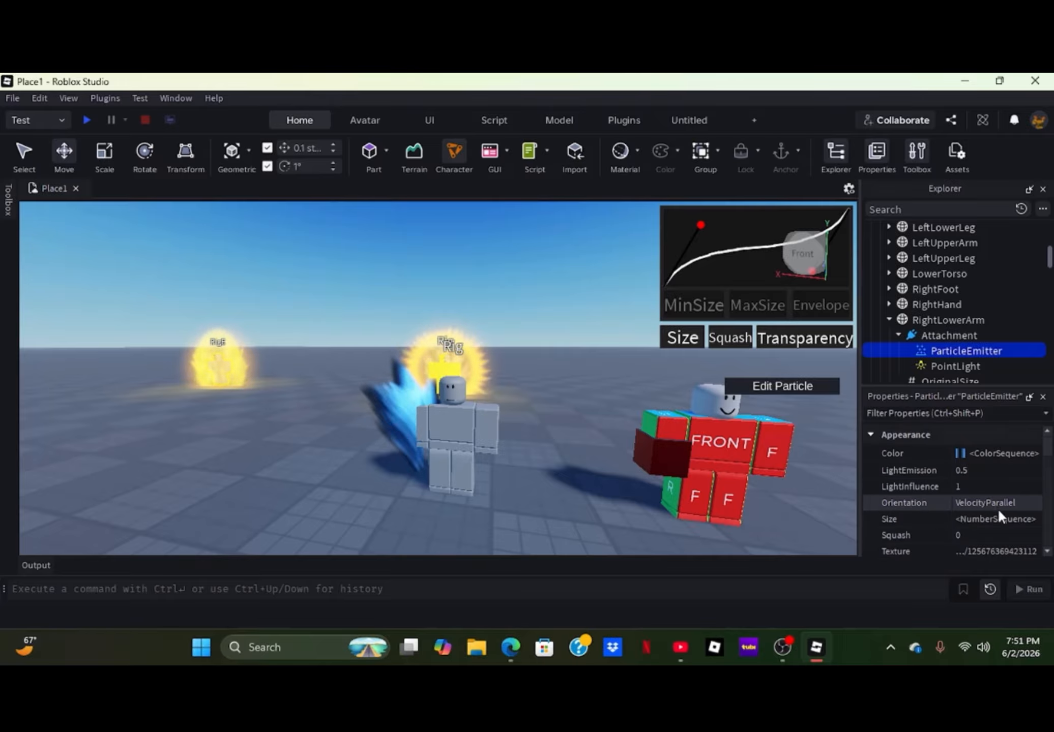
# - Set the SpreadAngle of the arm's ParticleEmitter to 270, 270
pyautogui.click(1009, 515)
pyautogui.click(1035, 518)
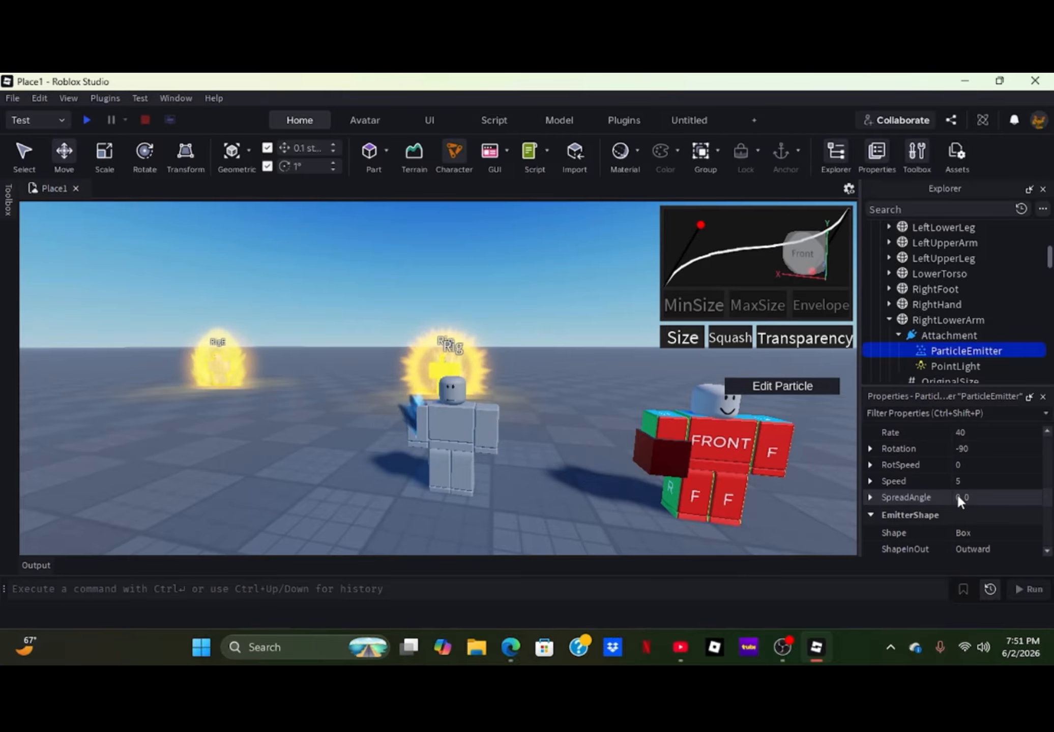
pyautogui.click(956, 495)
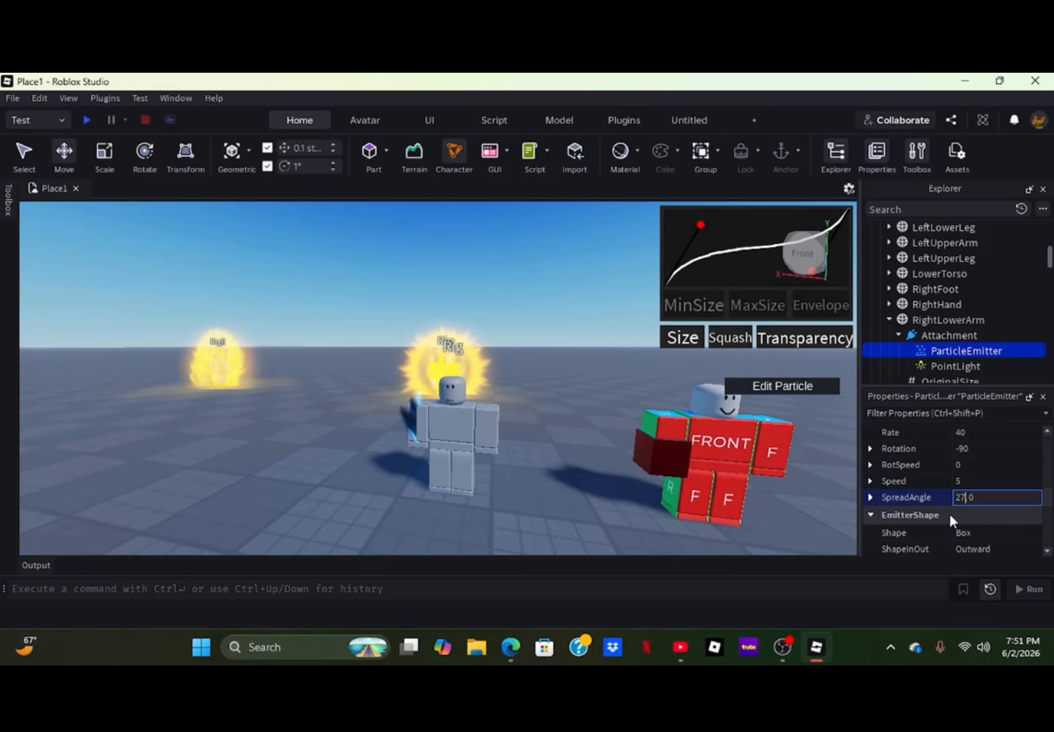
pyautogui.press('Return')
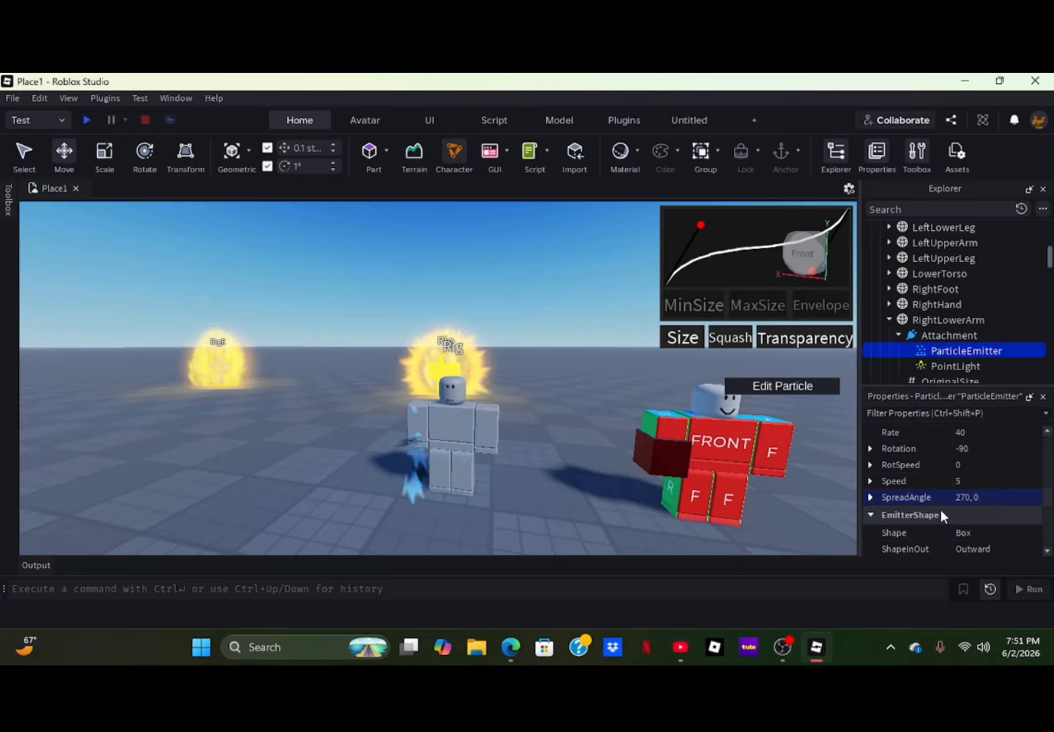
pyautogui.click(982, 496)
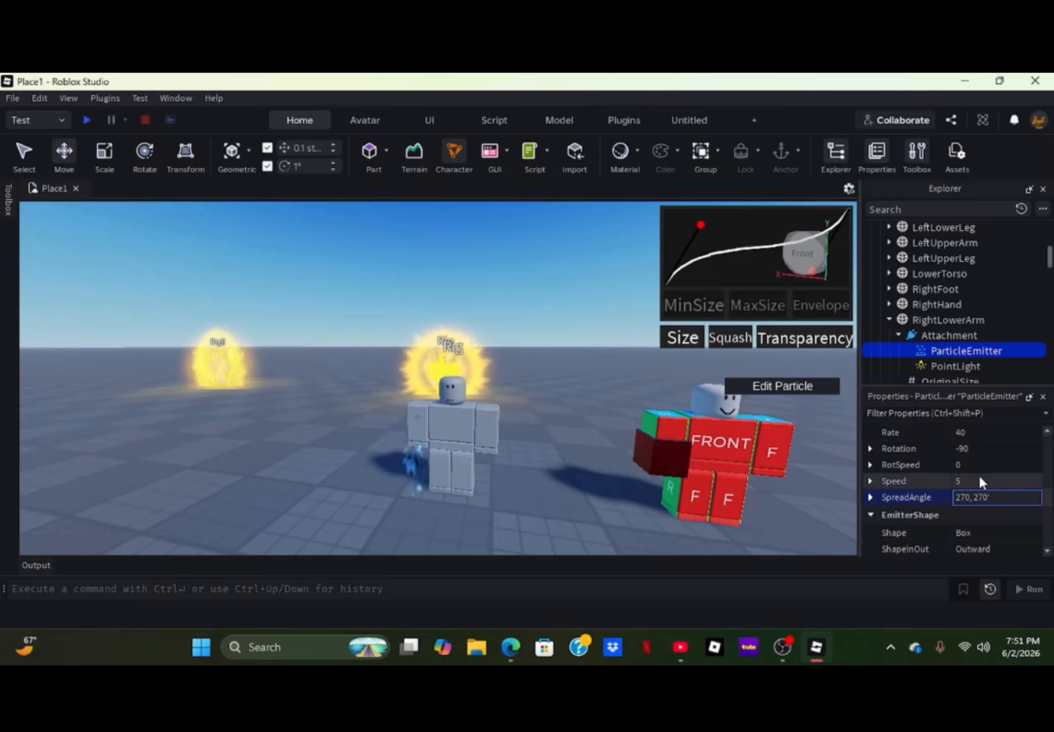
pyautogui.press('Return')
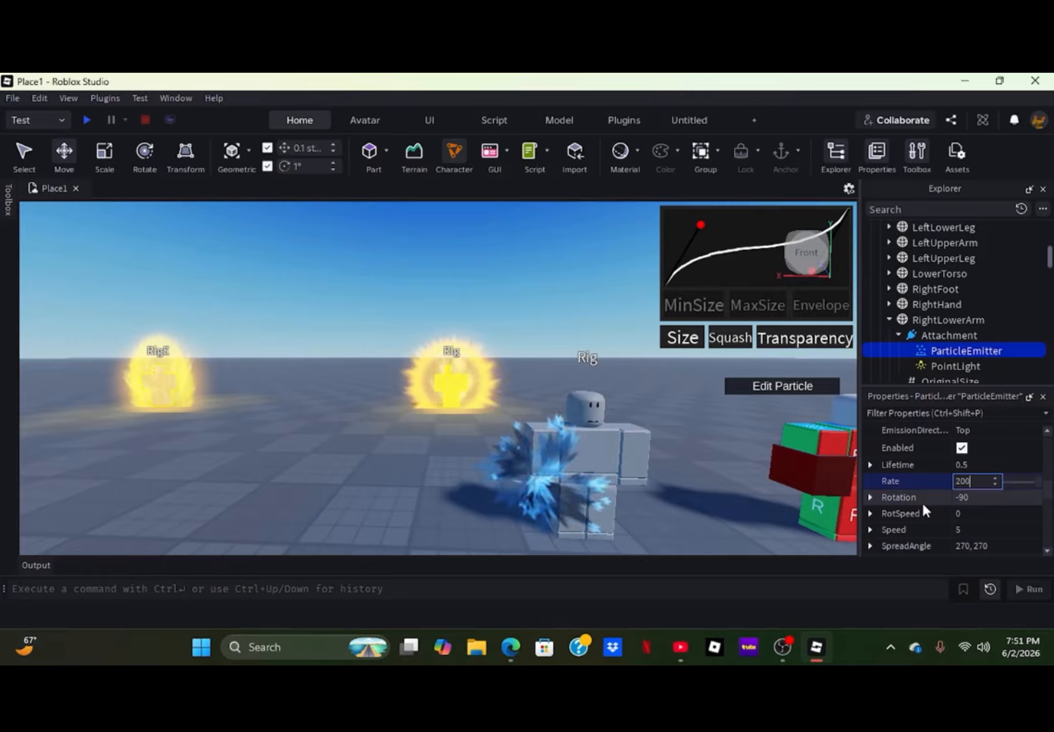
# - Set the Rate of the arm's ParticleEmitter to 200
pyautogui.press('Return')
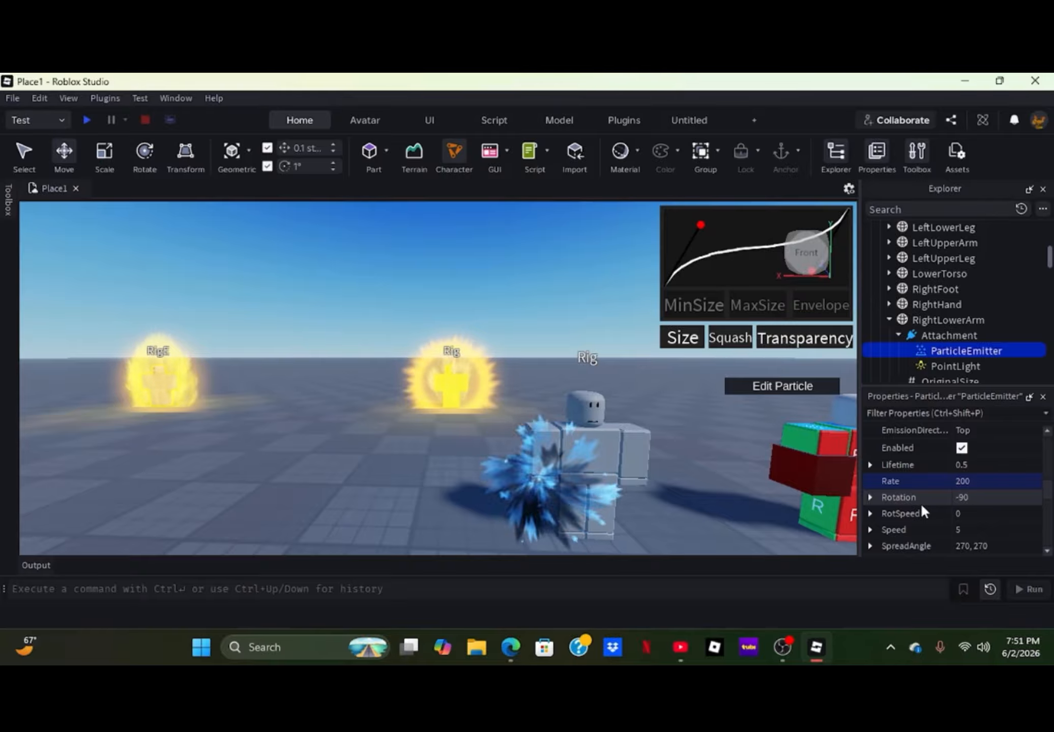
pyautogui.scroll(4, 637, 512)
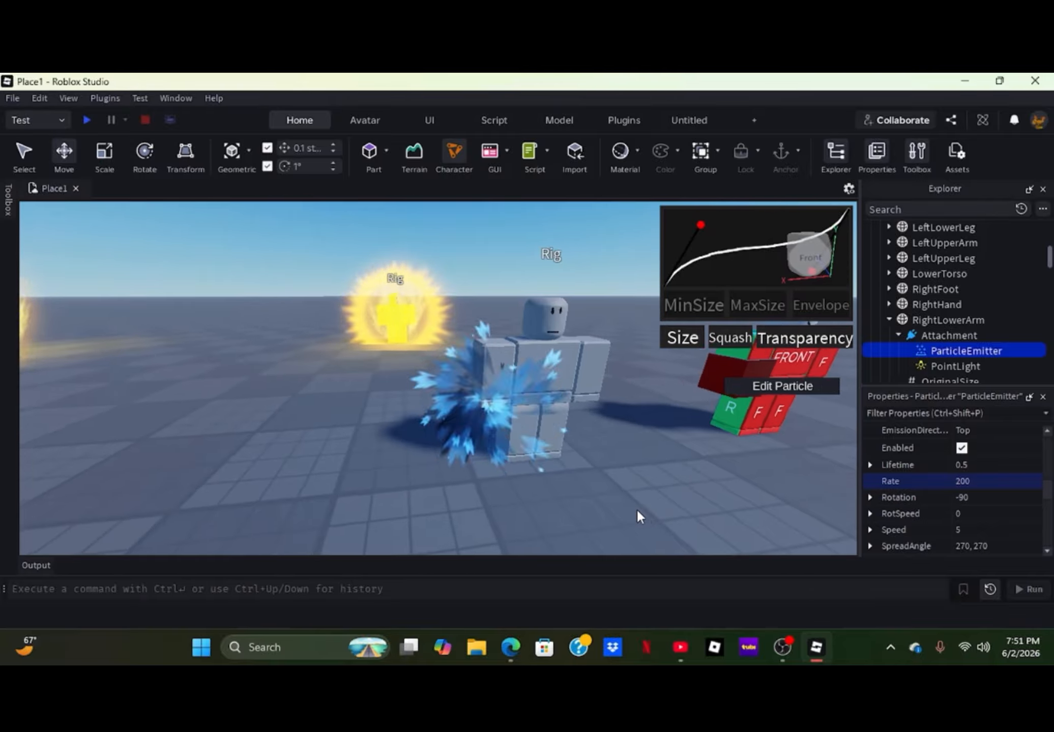
pyautogui.scroll(-3, 637, 515)
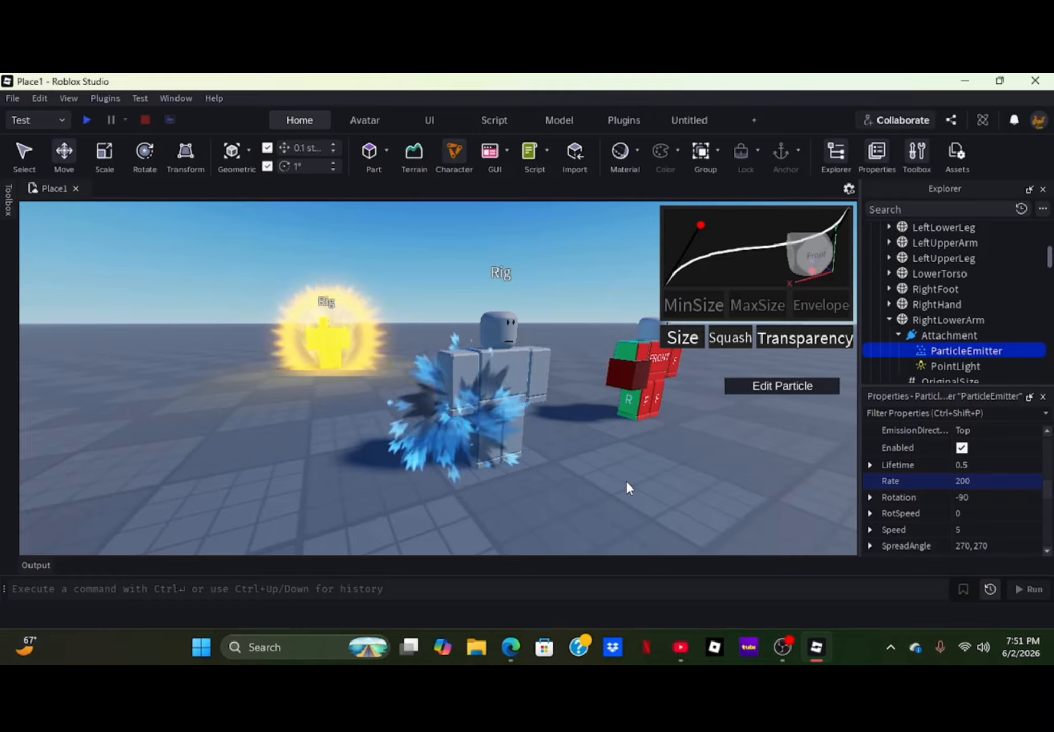
pyautogui.moveTo(583, 486); pyautogui.dragTo(583, 487, button='right')
pyautogui.scroll(-3, 583, 487)
pyautogui.scroll(4, 584, 487)
pyautogui.scroll(-2, 584, 488)
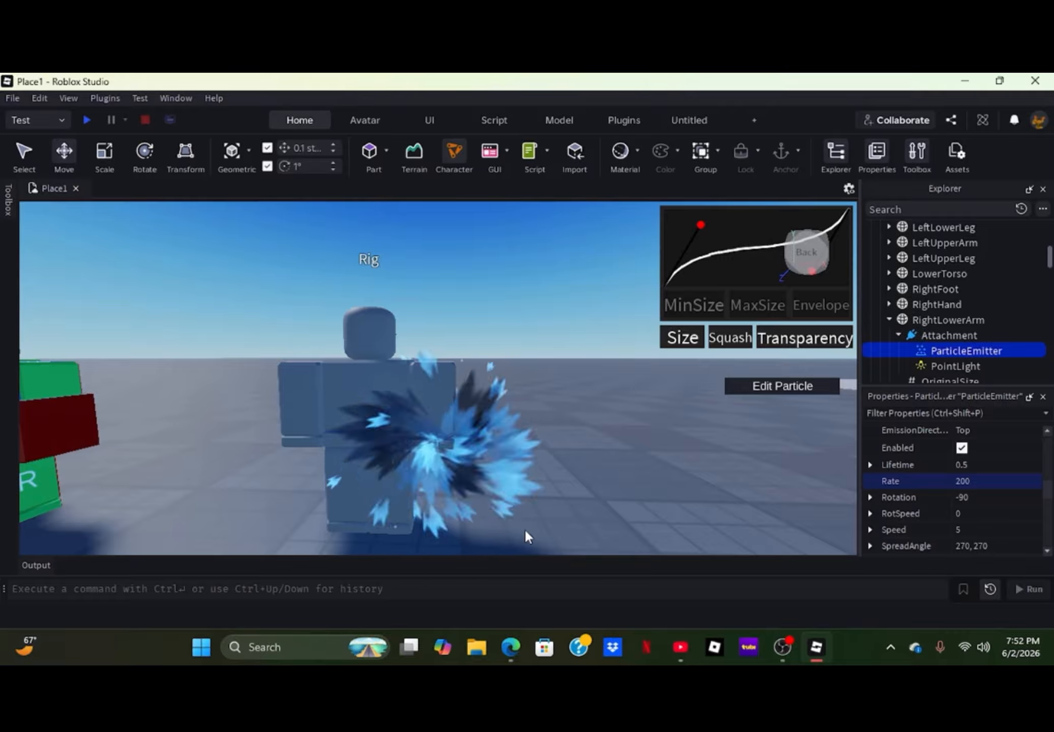
pyautogui.scroll(5, 934, 476)
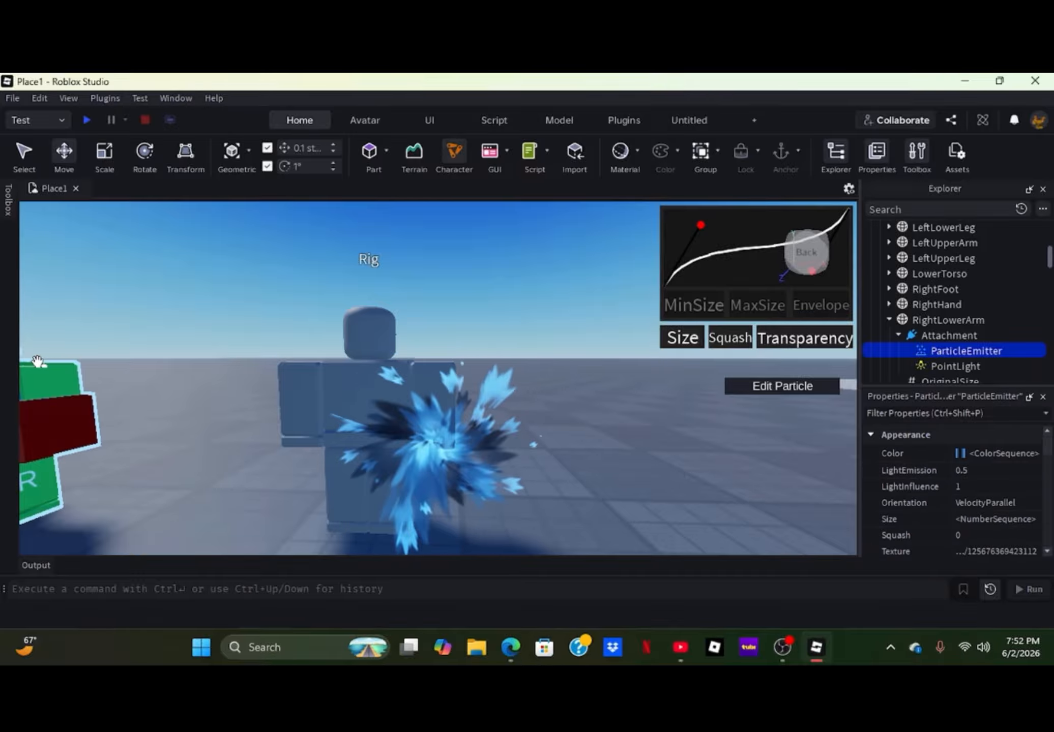
# - Recolor the Handle part inside TemplateR15's Tool to dark navy blue
pyautogui.moveTo(132, 379); pyautogui.dragTo(131, 380, button='right')
pyautogui.click(209, 407)
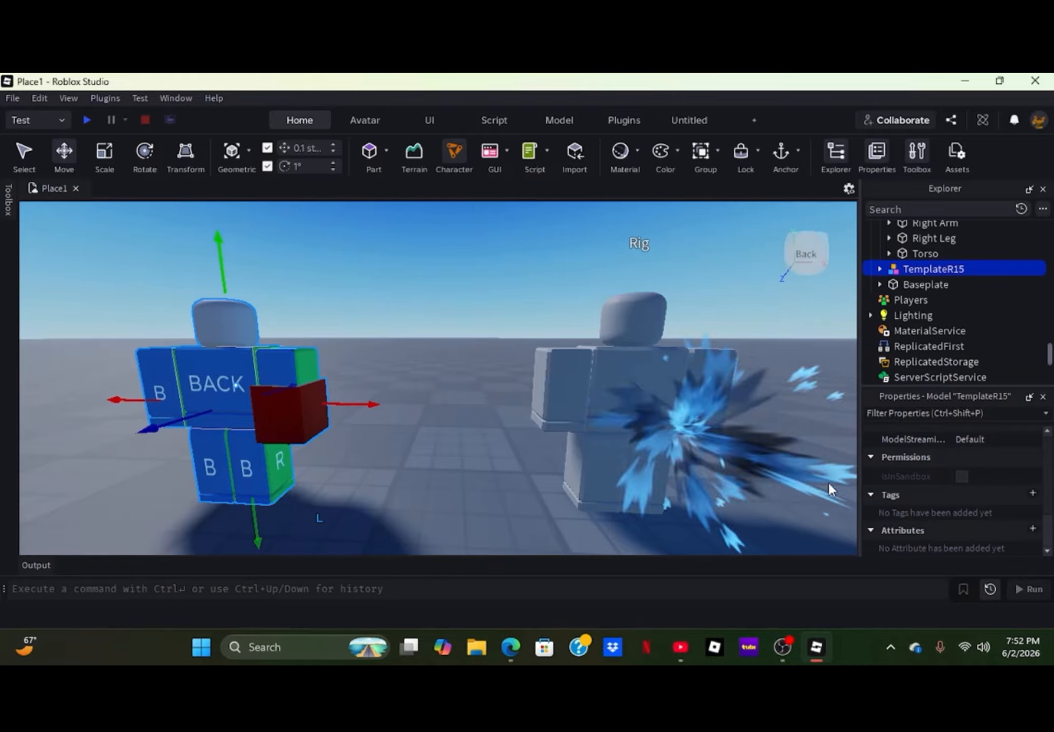
pyautogui.click(880, 268)
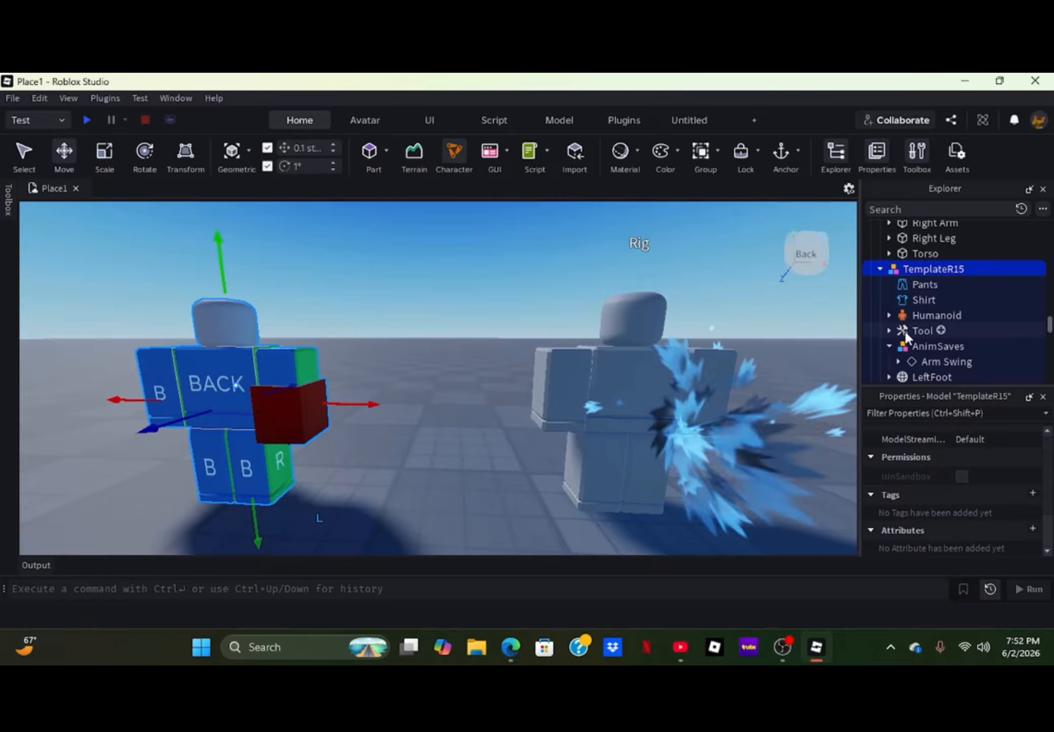
pyautogui.click(888, 330)
pyautogui.click(912, 346)
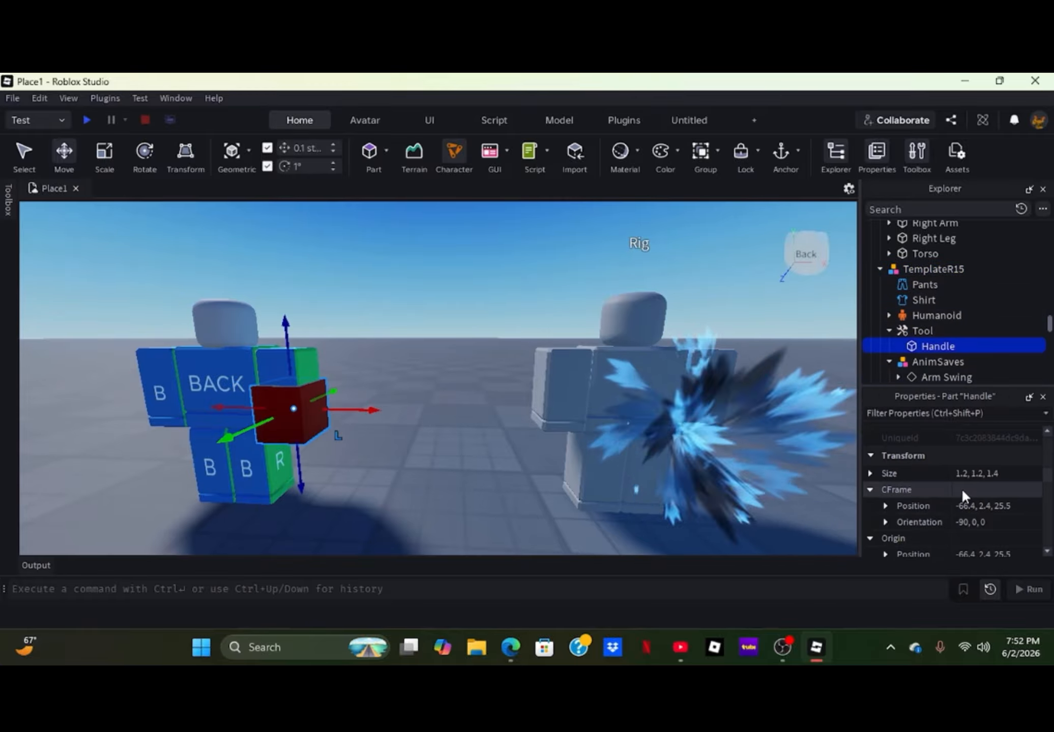
pyautogui.scroll(-5, 961, 488)
pyautogui.scroll(1, 961, 491)
pyautogui.click(971, 455)
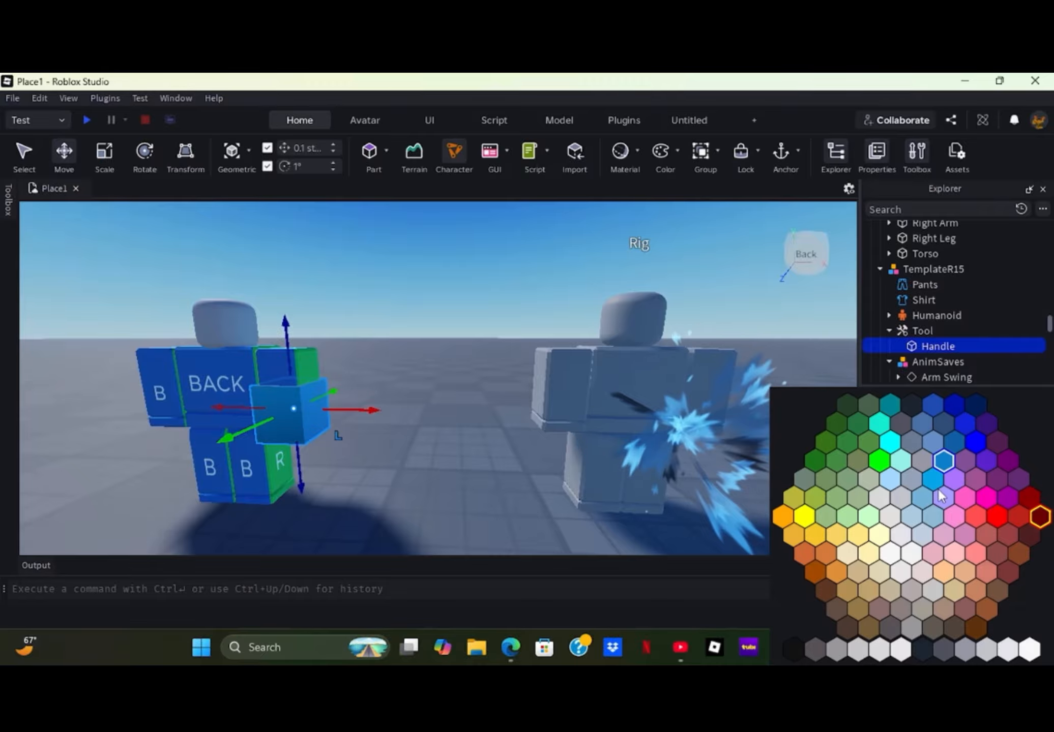
pyautogui.click(972, 407)
pyautogui.click(457, 436)
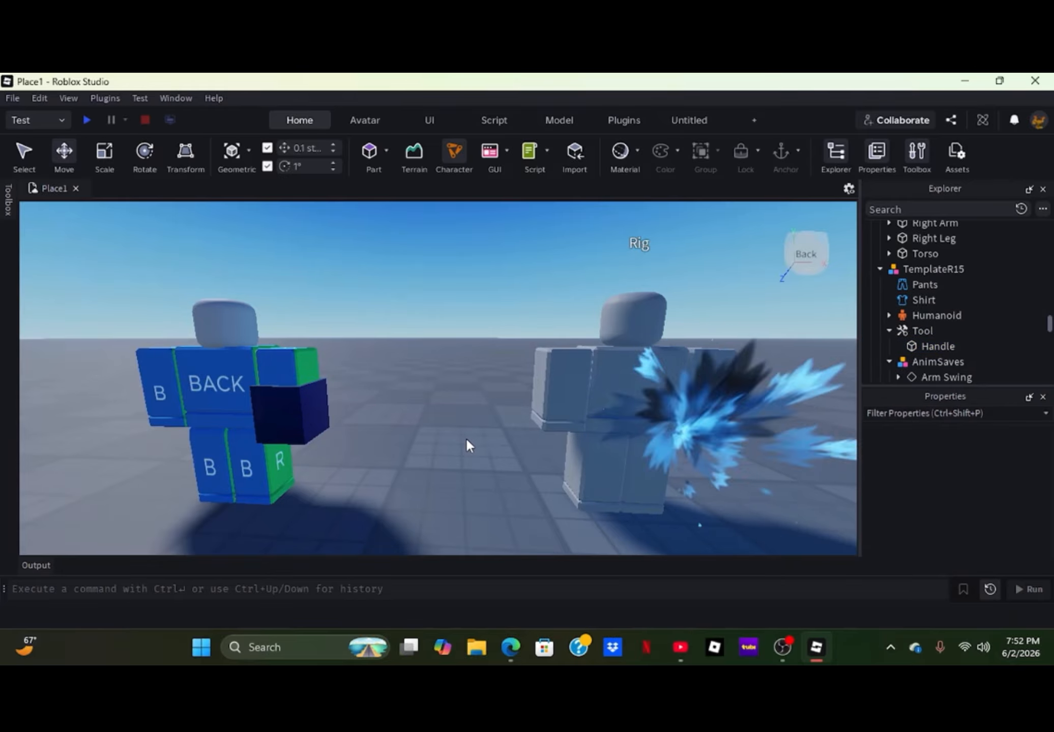
# - Set the Brightness of the PointLight in the grey Rig's RightLowerArm Attachment to 15
pyautogui.moveTo(476, 432); pyautogui.dragTo(480, 430, button='right')
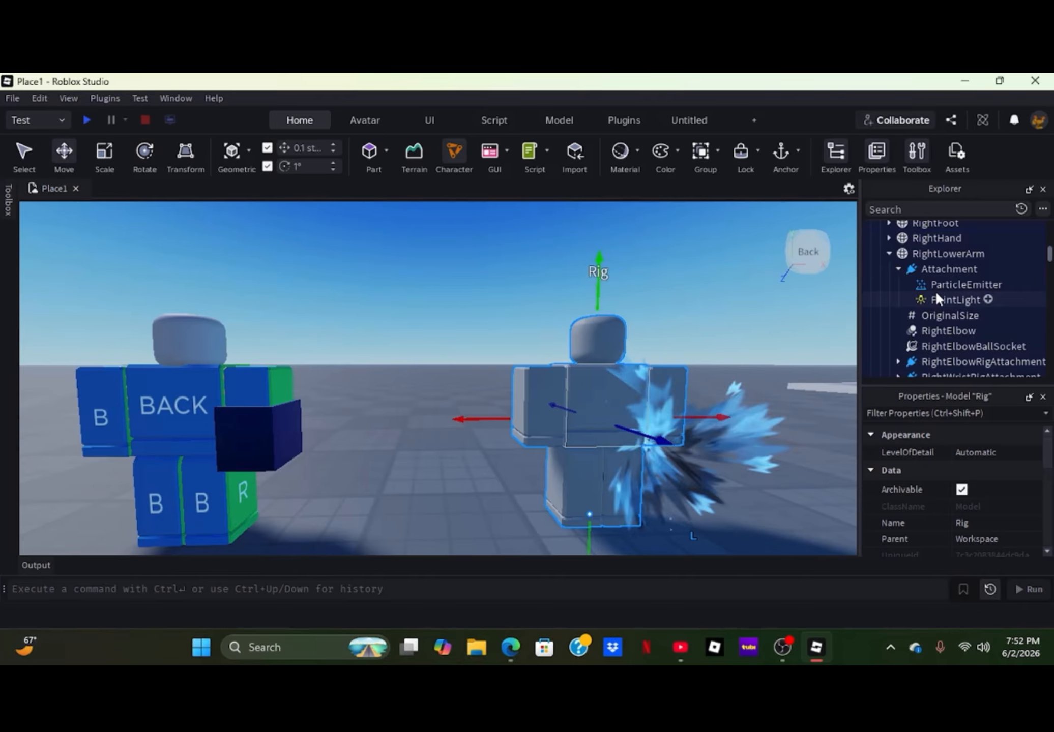
pyautogui.click(940, 285)
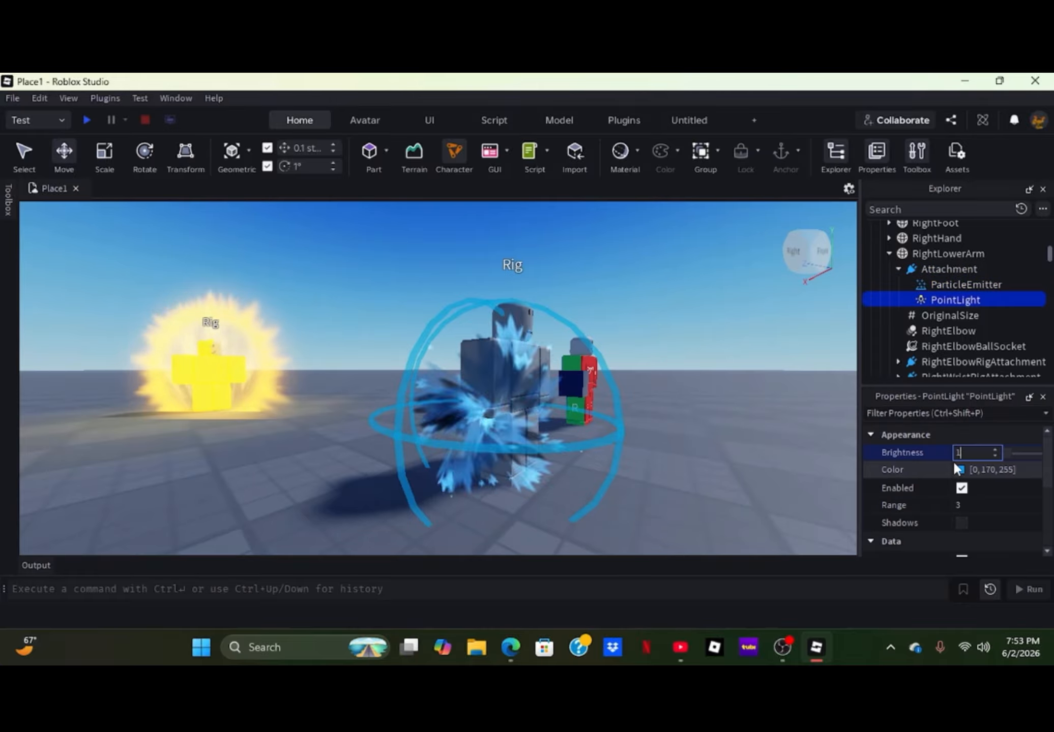
pyautogui.write('5')
pyautogui.click(754, 429)
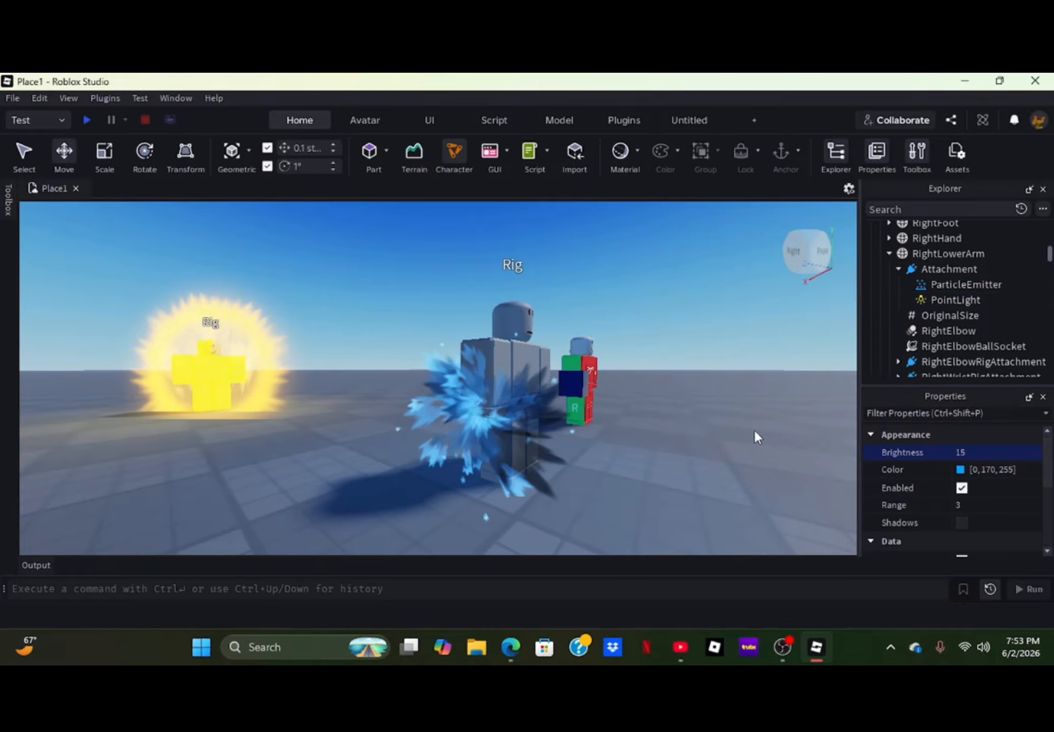
pyautogui.moveTo(736, 470); pyautogui.dragTo(736, 471, button='right')
pyautogui.press('w')
pyautogui.press('s')
pyautogui.press('w')
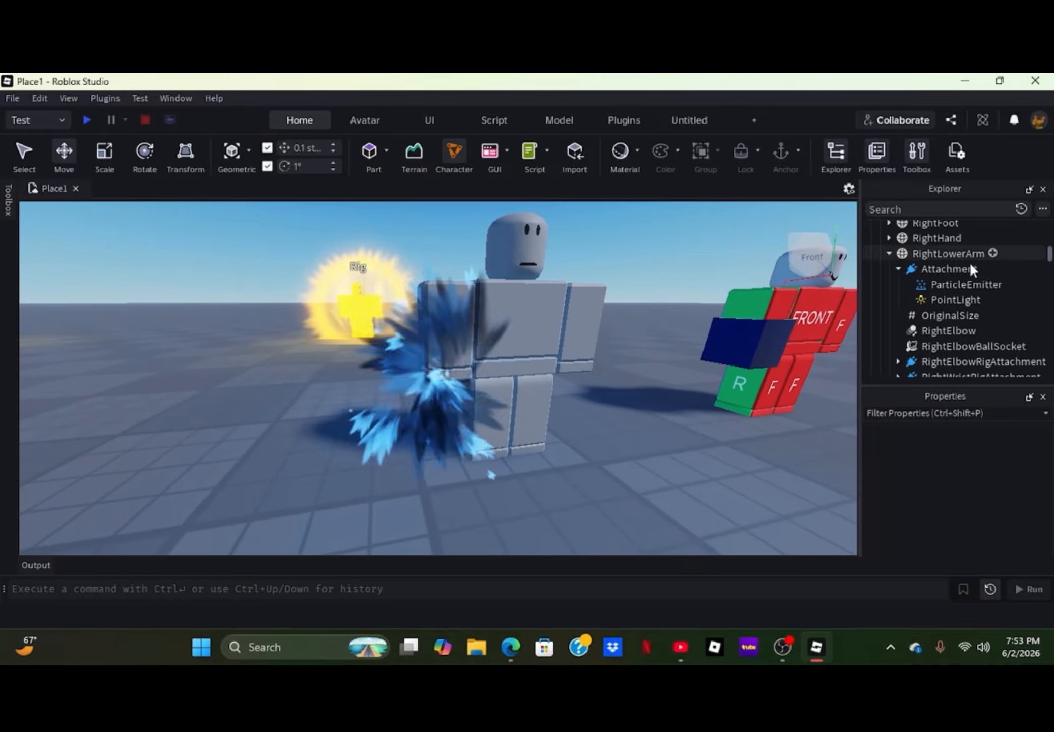
# - Set the Drag of the second ParticleEmitter in the grey Rig's RightLowerArm Attachment to 30
pyautogui.click(940, 268)
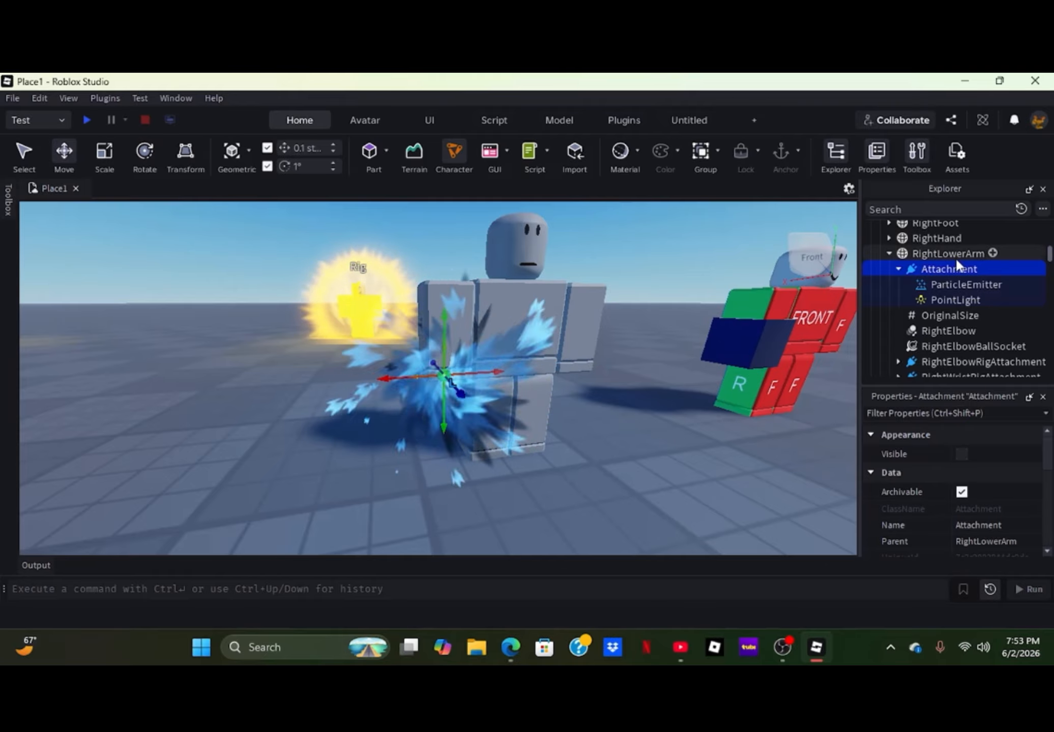
pyautogui.click(937, 288)
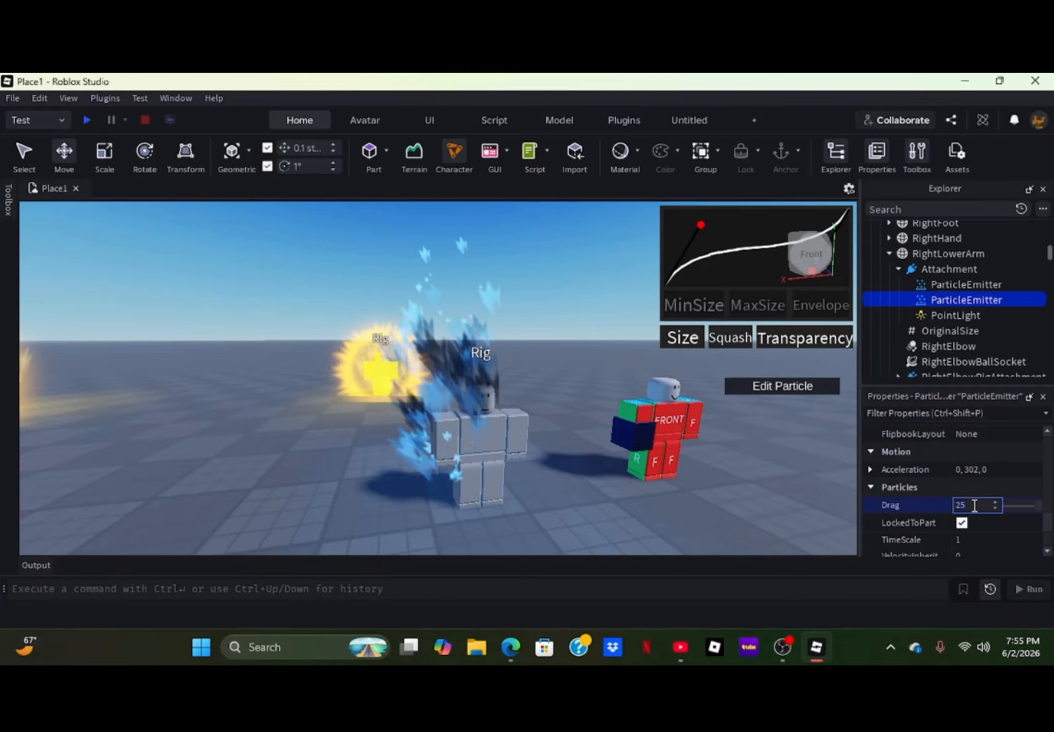
pyautogui.write('30')
pyautogui.press('Return')
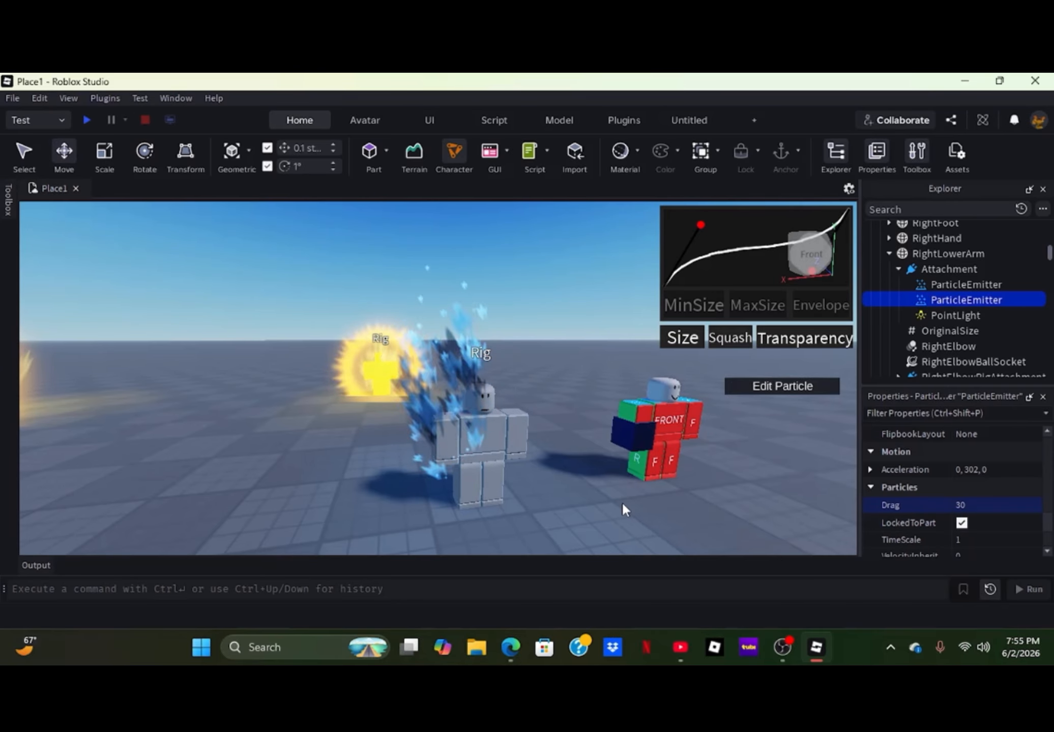
# - Examine the blue flame effect around the grey Rig's right arm from several distances
pyautogui.scroll(-4, 604, 508)
pyautogui.scroll(7, 604, 509)
pyautogui.moveTo(604, 508); pyautogui.dragTo(605, 511, button='right')
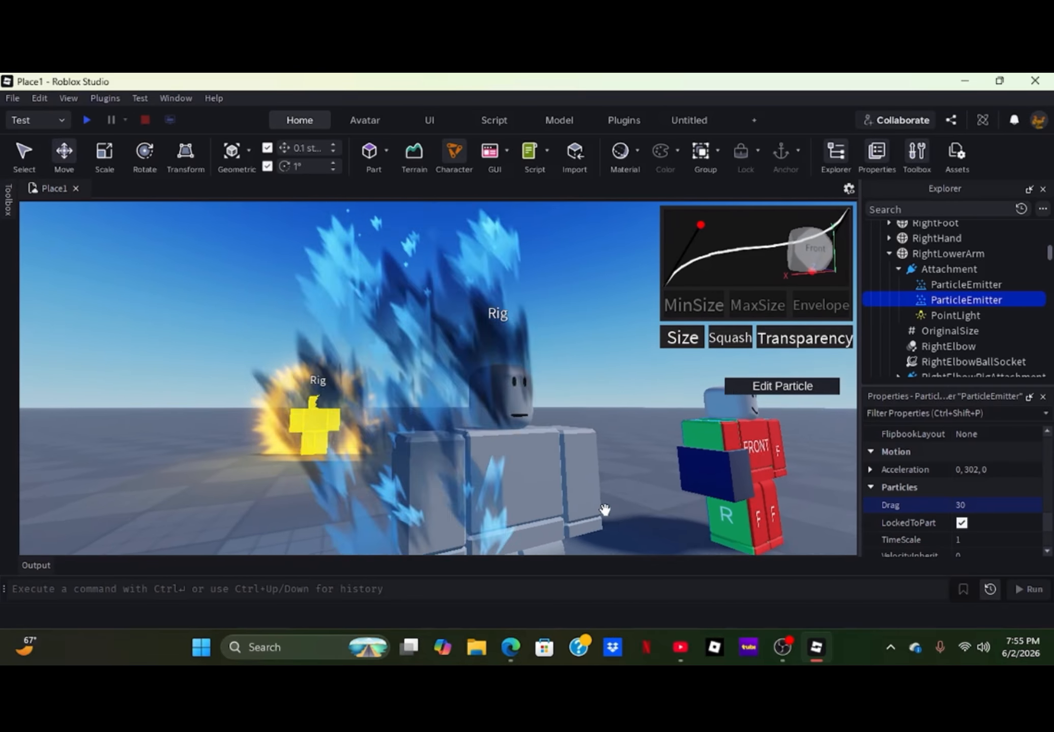
pyautogui.scroll(-2, 604, 509)
pyautogui.scroll(3, 609, 515)
pyautogui.scroll(-3, 605, 511)
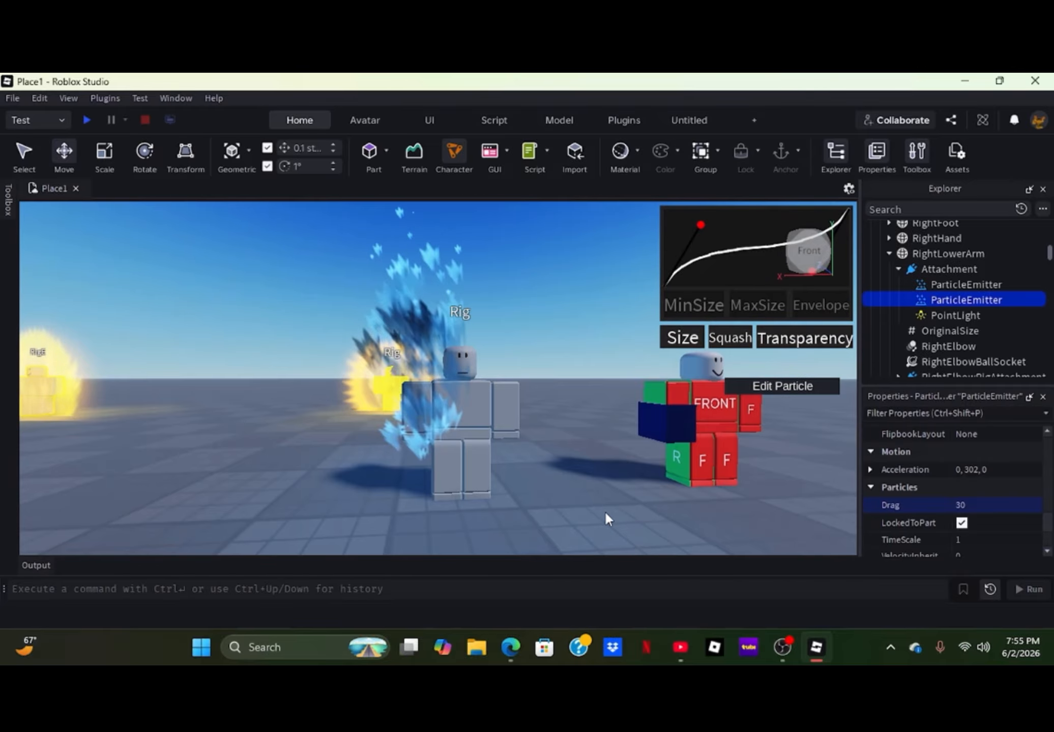
pyautogui.click(898, 269)
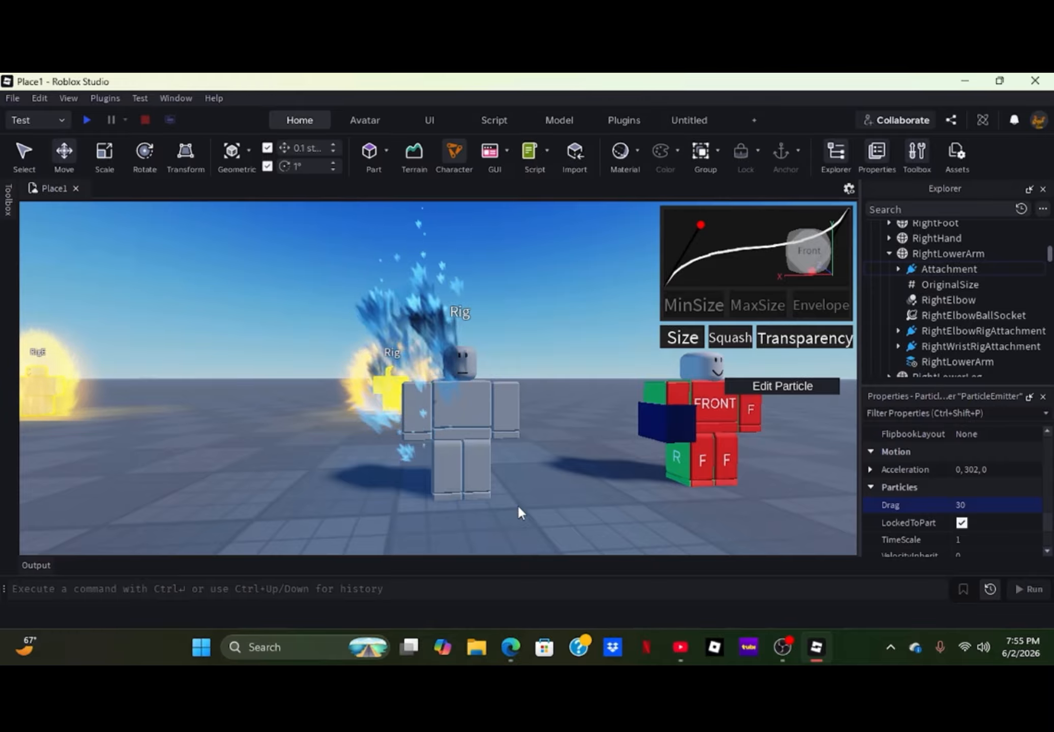
pyautogui.moveTo(539, 494); pyautogui.dragTo(540, 487, button='right')
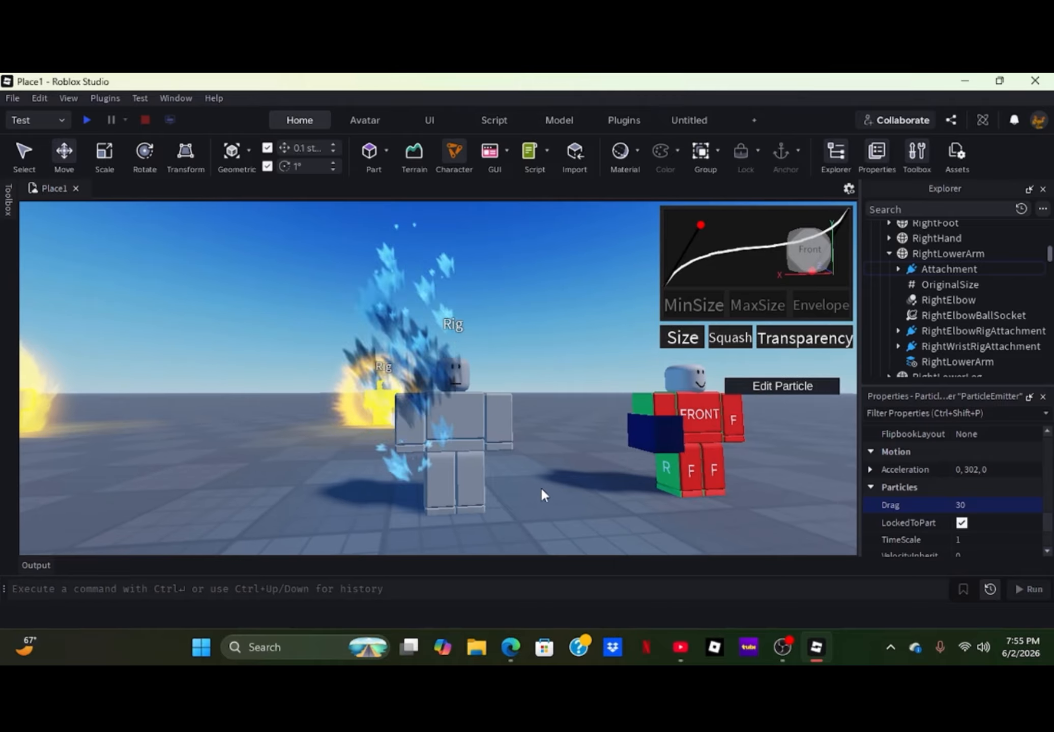
pyautogui.click(529, 493)
pyautogui.scroll(-4, 532, 494)
pyautogui.scroll(5, 532, 494)
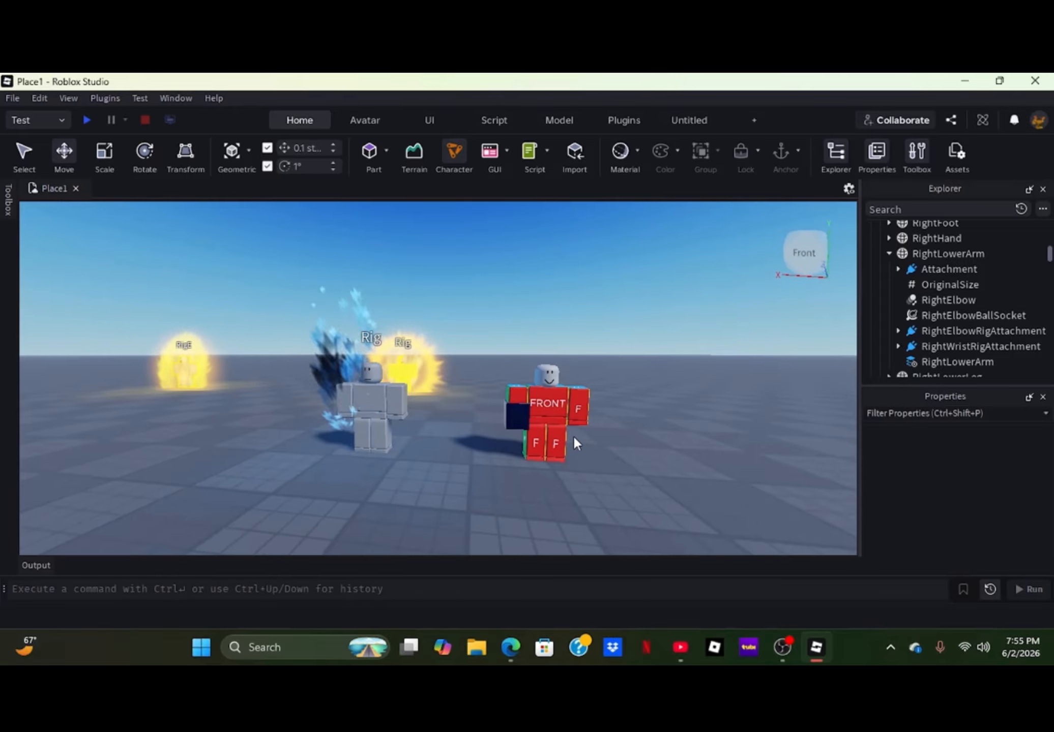
# - Add a LocalScript to TemplateR15's Tool and clear its default print line
pyautogui.click(566, 440)
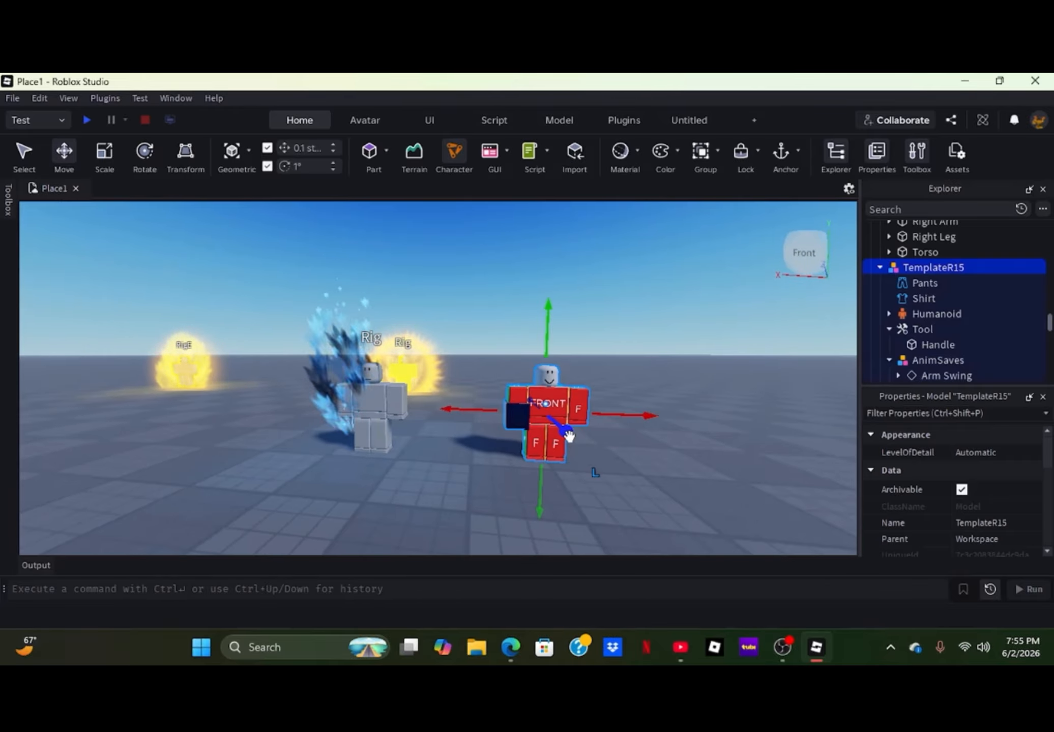
pyautogui.click(941, 328)
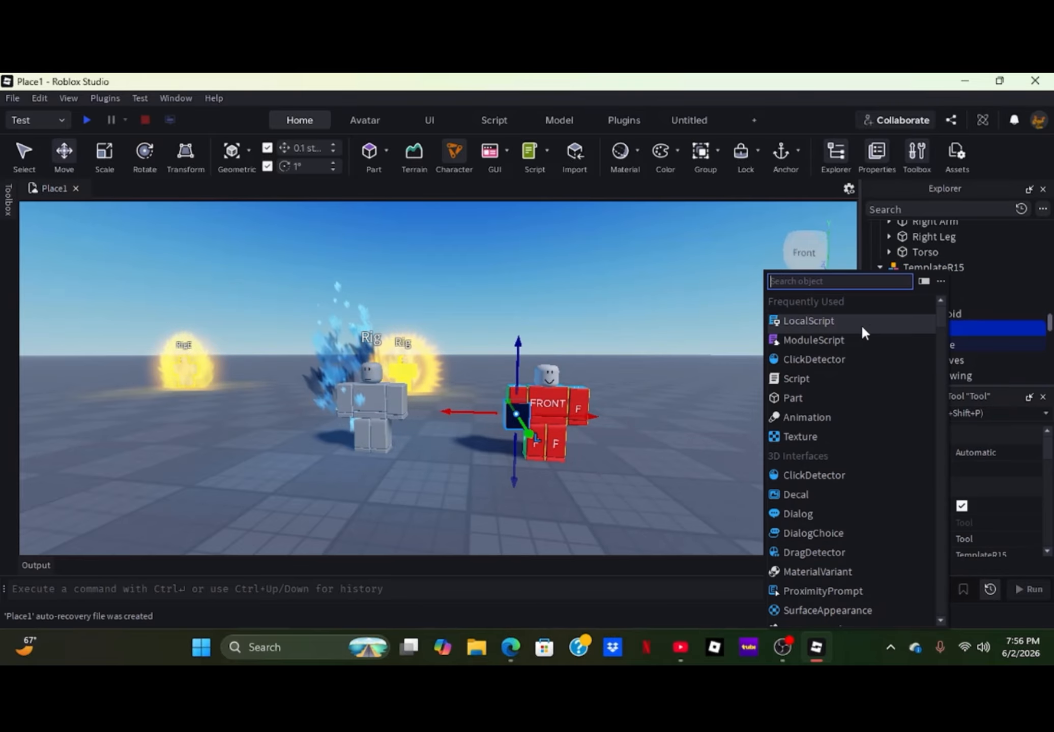
pyautogui.click(799, 320)
pyautogui.click(220, 206)
pyautogui.press('Down')
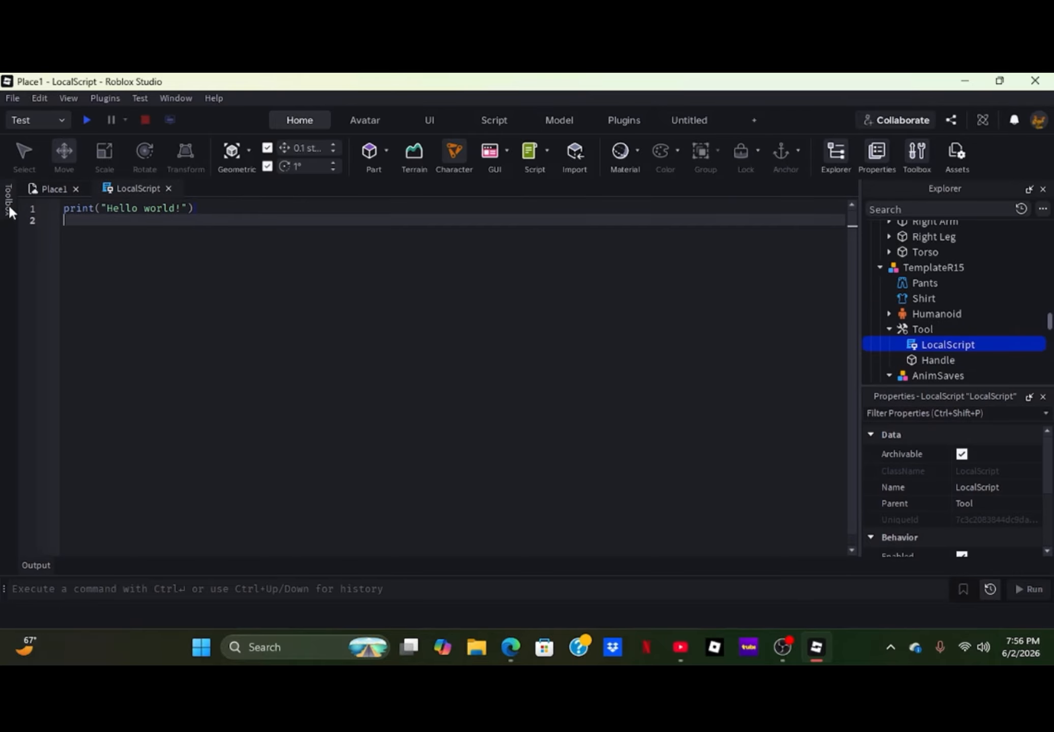
pyautogui.press('BackSpace')
pyautogui.press('BackSpace')
pyautogui.press('BackSpace')
pyautogui.press('BackSpace')
pyautogui.press('BackSpace')
pyautogui.press('BackSpace')
pyautogui.press('BackSpace')
pyautogui.press('BackSpace')
pyautogui.press('BackSpace')
pyautogui.press('BackSpace')
pyautogui.press('BackSpace')
pyautogui.press('BackSpace')
pyautogui.press('BackSpace')
pyautogui.press('BackSpace')
pyautogui.press('BackSpace')
pyautogui.press('BackSpace')
pyautogui.press('BackSpace')
pyautogui.press('BackSpace')
pyautogui.press('BackSpace')
pyautogui.press('BackSpace')
pyautogui.press('BackSpace')
pyautogui.press('BackSpace')
# - Declare the local player on line 1 of the LocalScript with local Player = game.Players.LocalPlayer
pyautogui.write('local')
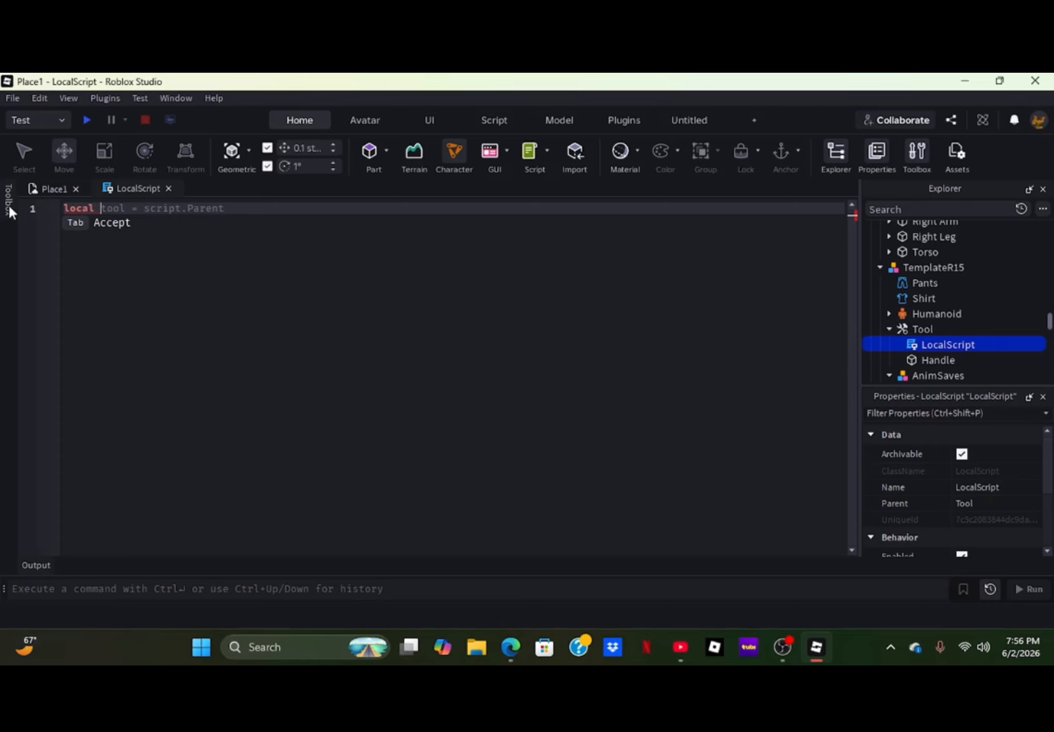
pyautogui.write(' Player = g')
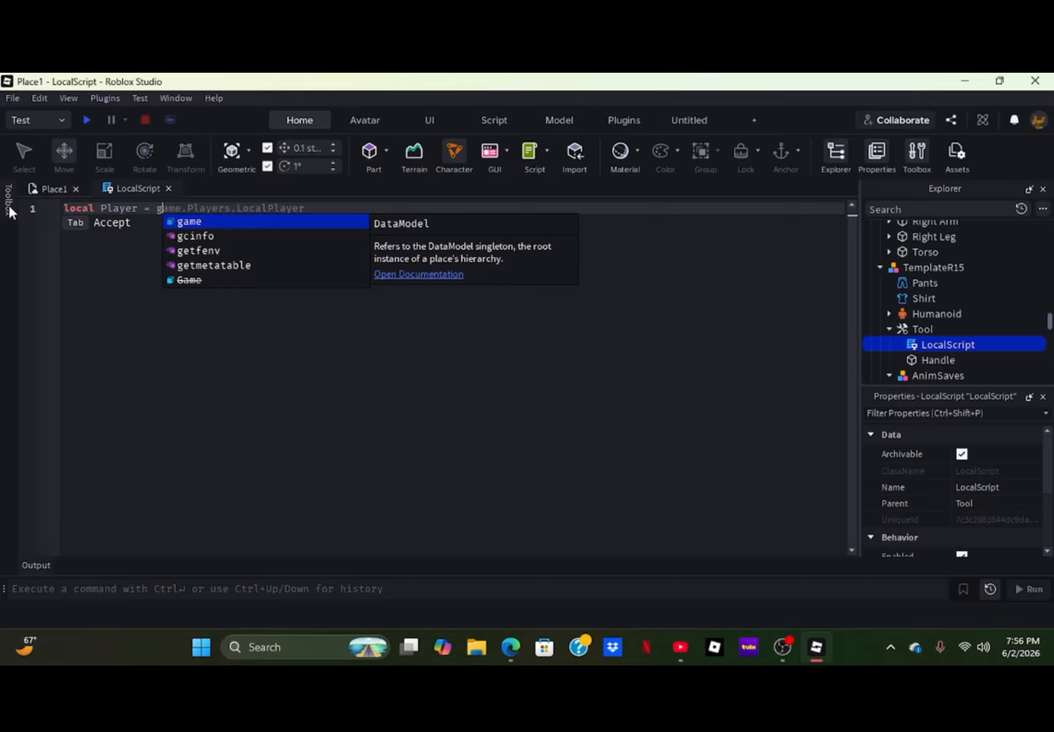
pyautogui.write('ame.')
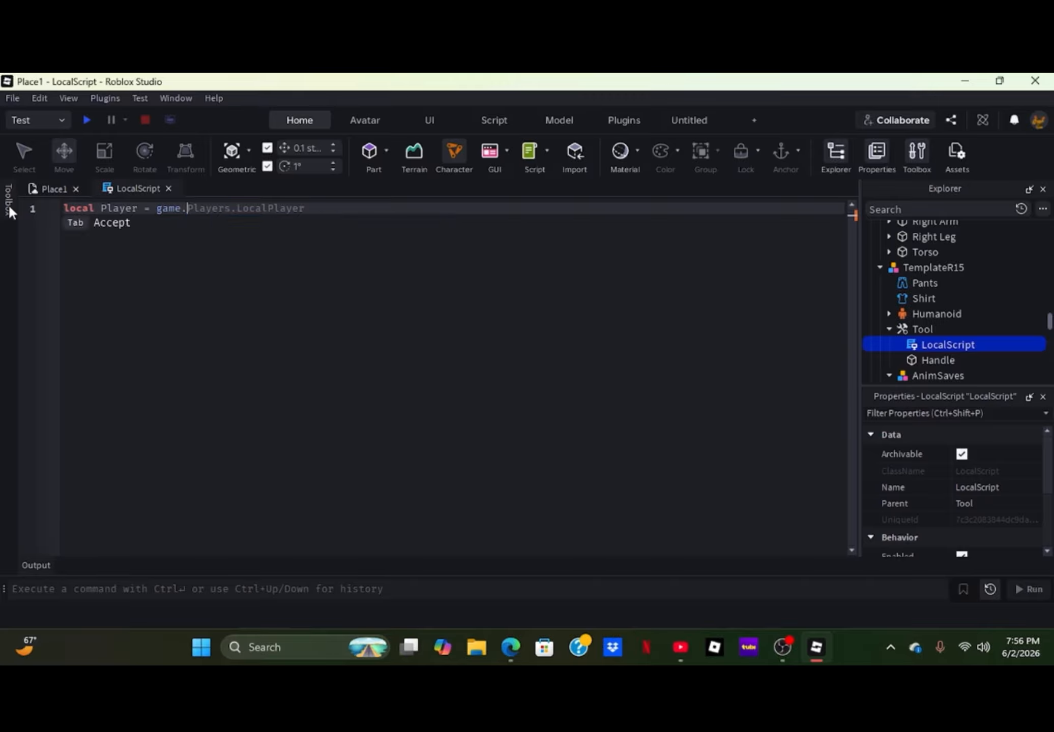
pyautogui.write('players')
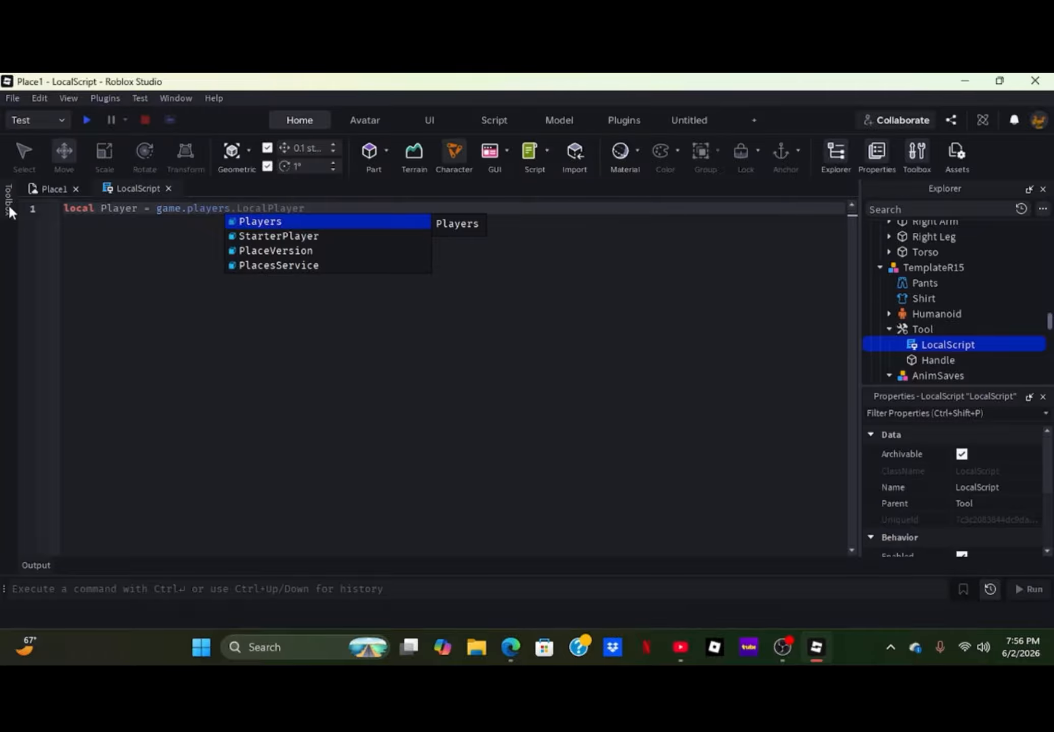
pyautogui.press('Tab')
pyautogui.write('.L')
pyautogui.press('Tab')
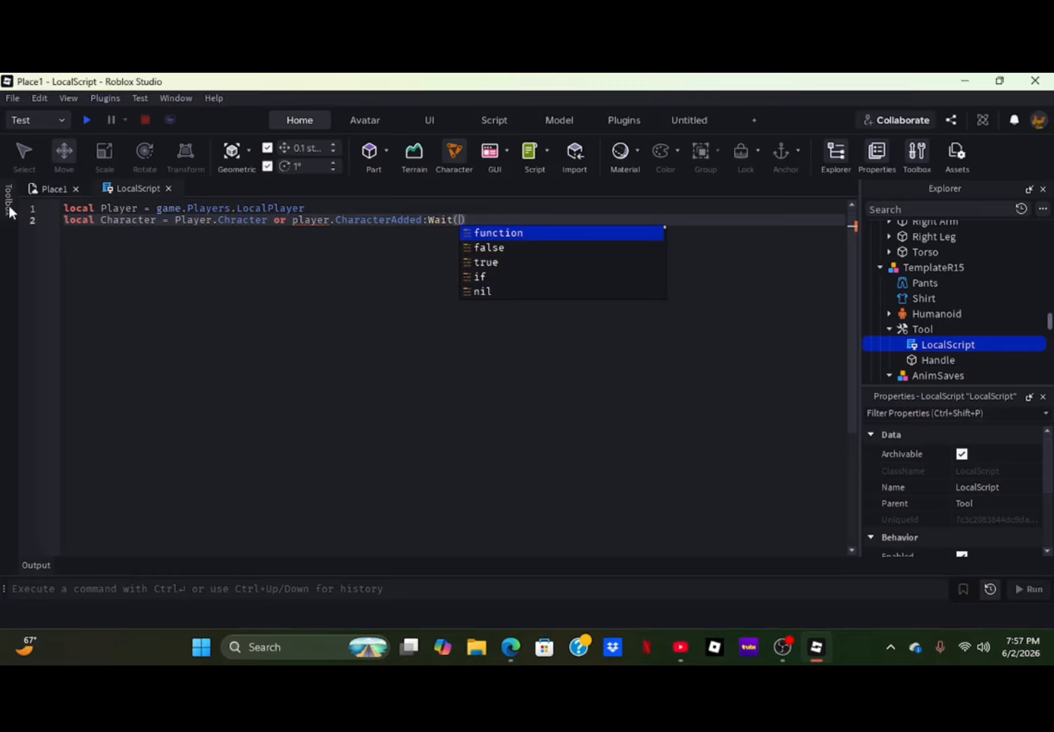
# - Capitalize player as Player before .CharacterAdded:Wait() in the Character declaration on line 2
pyautogui.click(299, 224)
pyautogui.moveTo(300, 225); pyautogui.dragTo(289, 223)
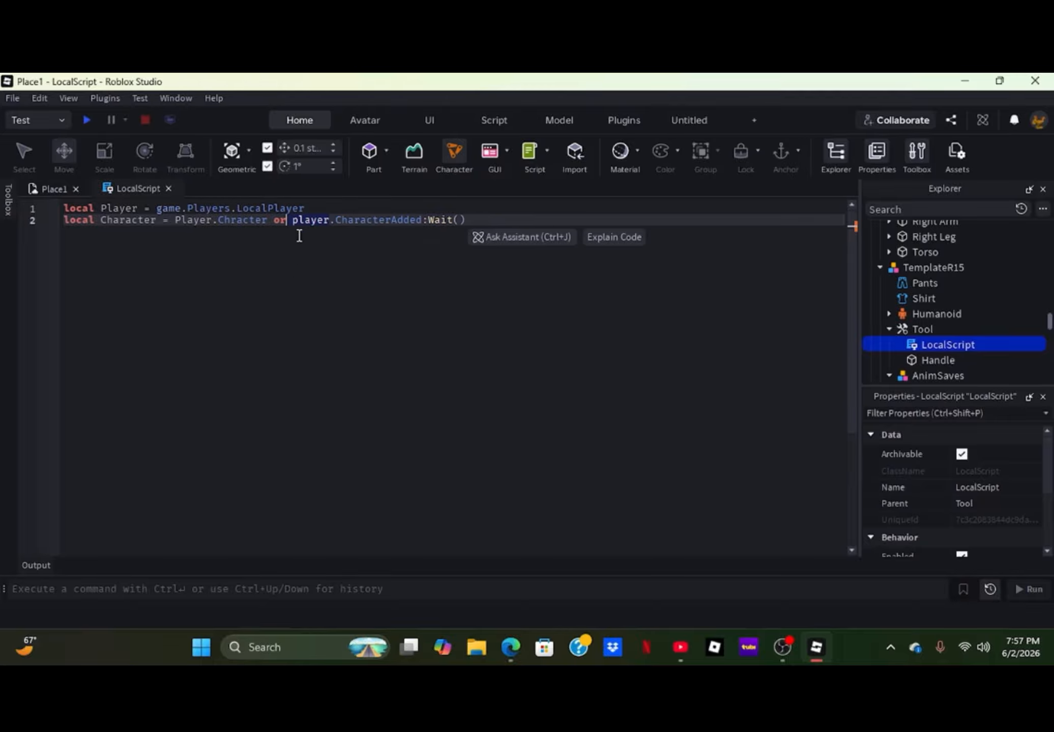
pyautogui.press('BackSpace')
pyautogui.write('Player')
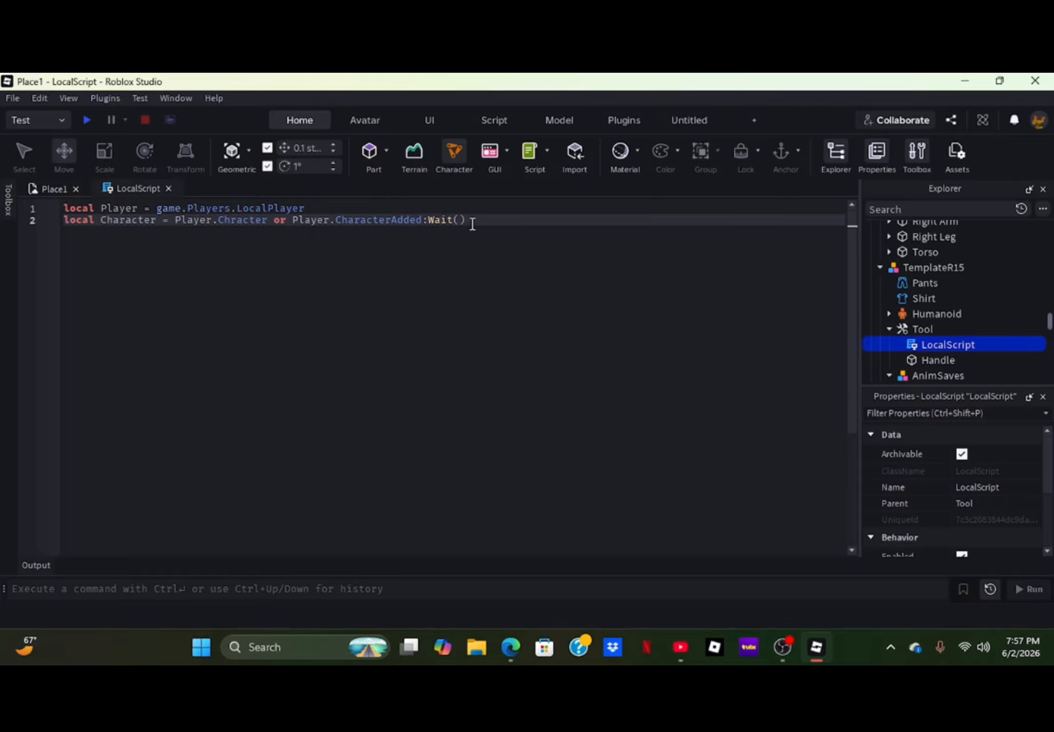
# - Declare the tool on line 3 with local Tool = script.Parent, leaving a blank line below it
pyautogui.press('Return')
pyautogui.press('Tab')
pyautogui.press('Return')
pyautogui.press('Return')
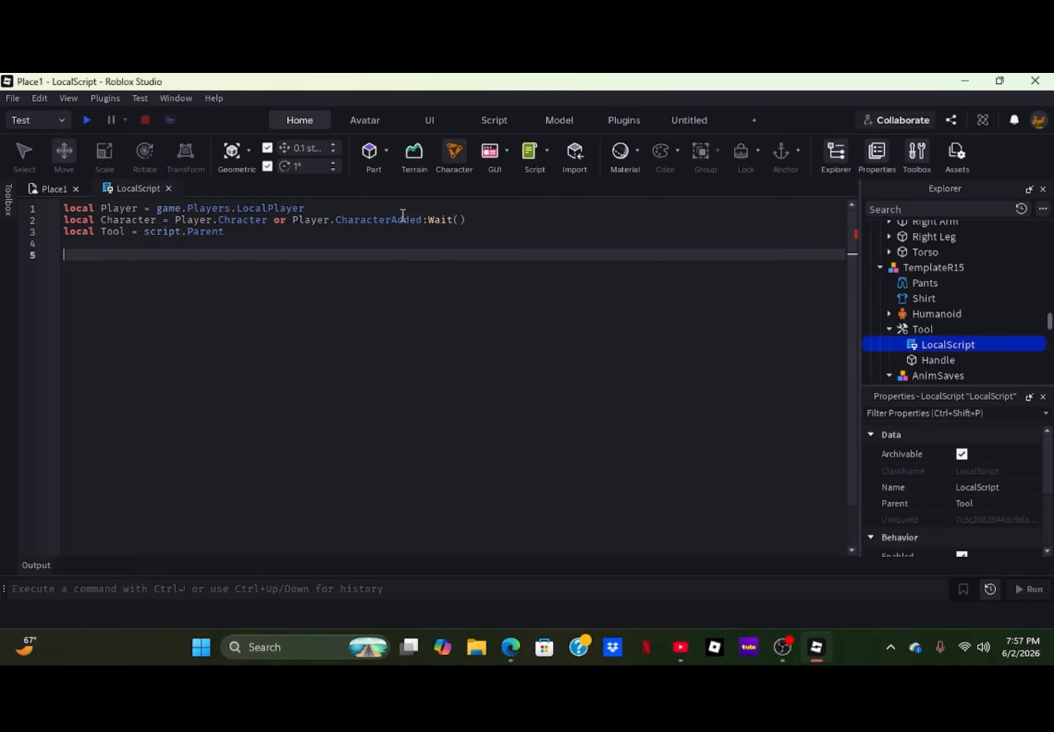
# - Add an empty Tool.Equipped:Connect(function() handler below the declarations
pyautogui.write('Tool.Equipped:Connect(function()')
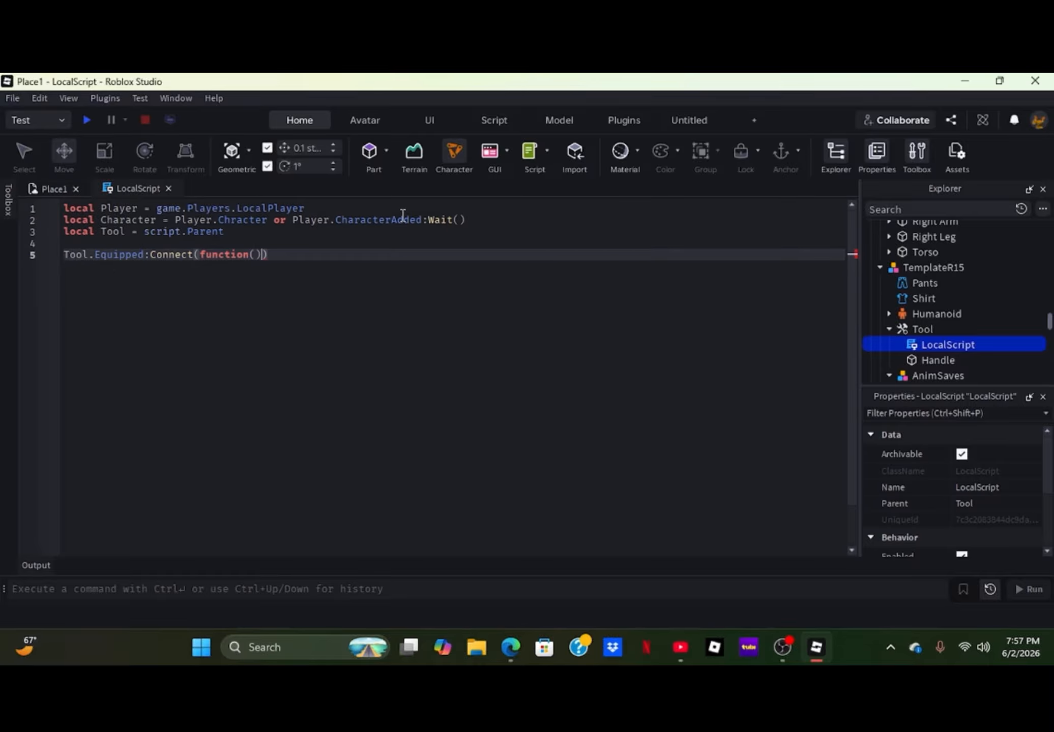
pyautogui.press('Return')
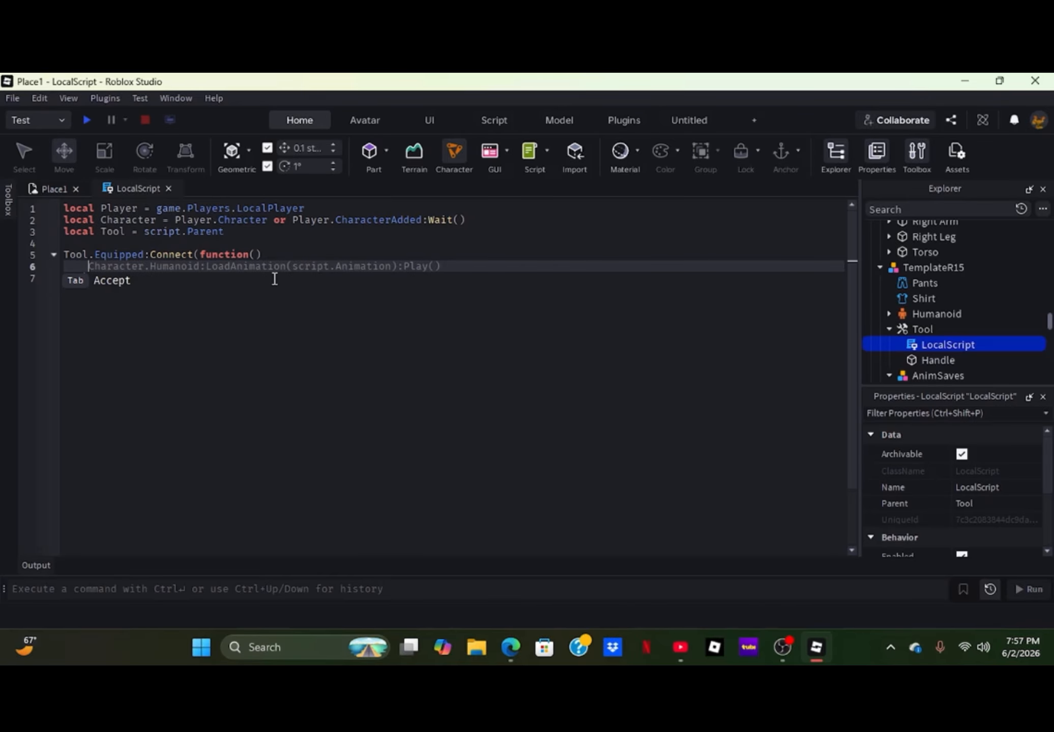
pyautogui.click(191, 280)
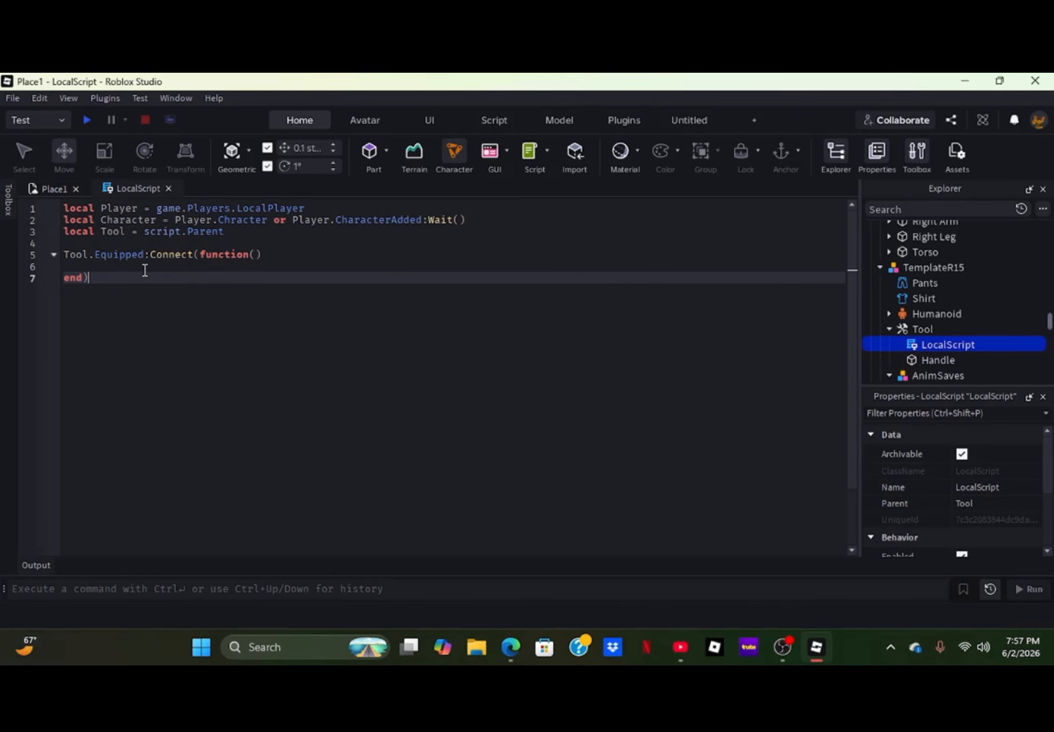
pyautogui.click(120, 261)
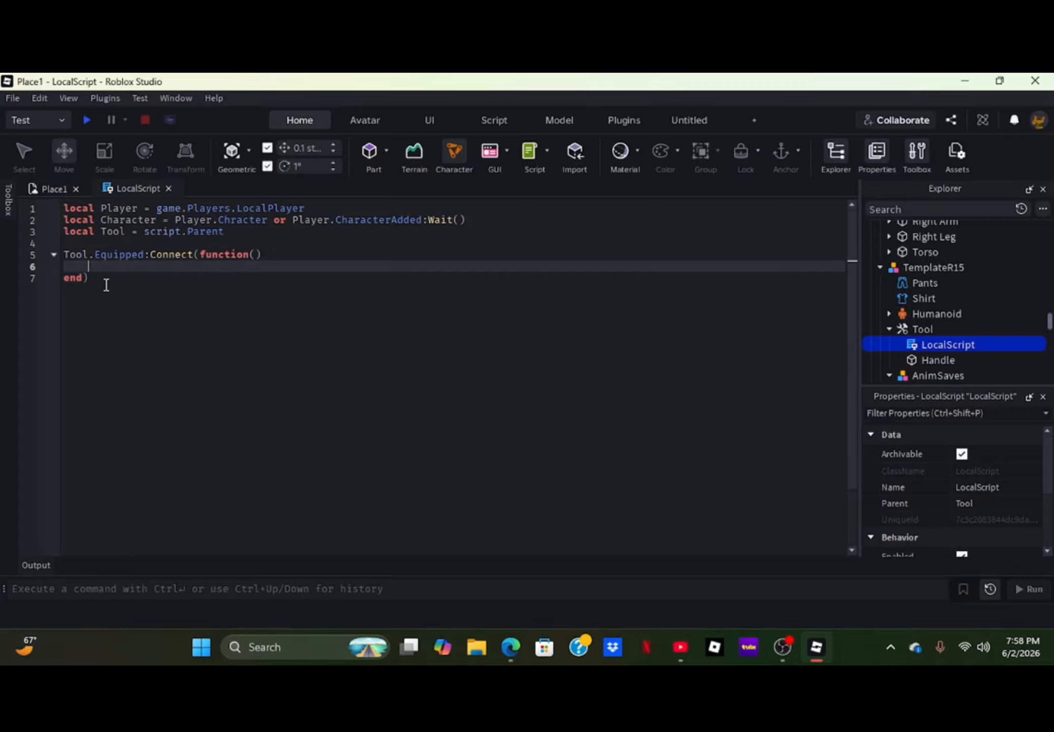
# - Add an empty Tool.Enabled:Connect(function() handler below the Equipped handler
pyautogui.click(116, 318)
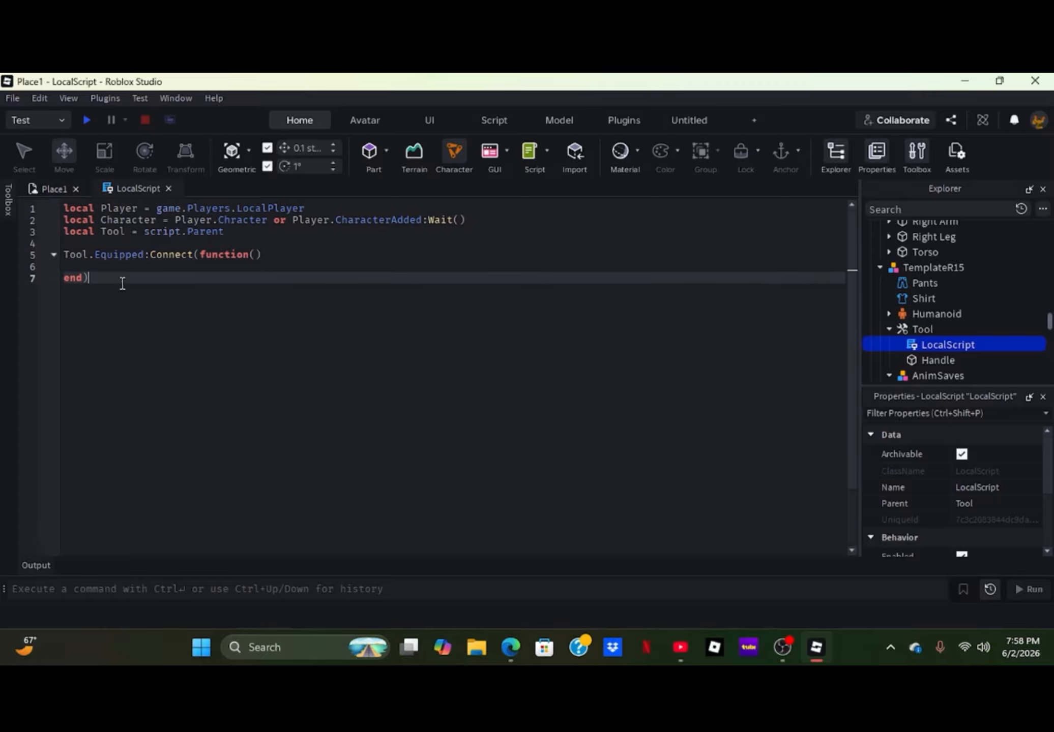
pyautogui.press('Return')
pyautogui.press('Return')
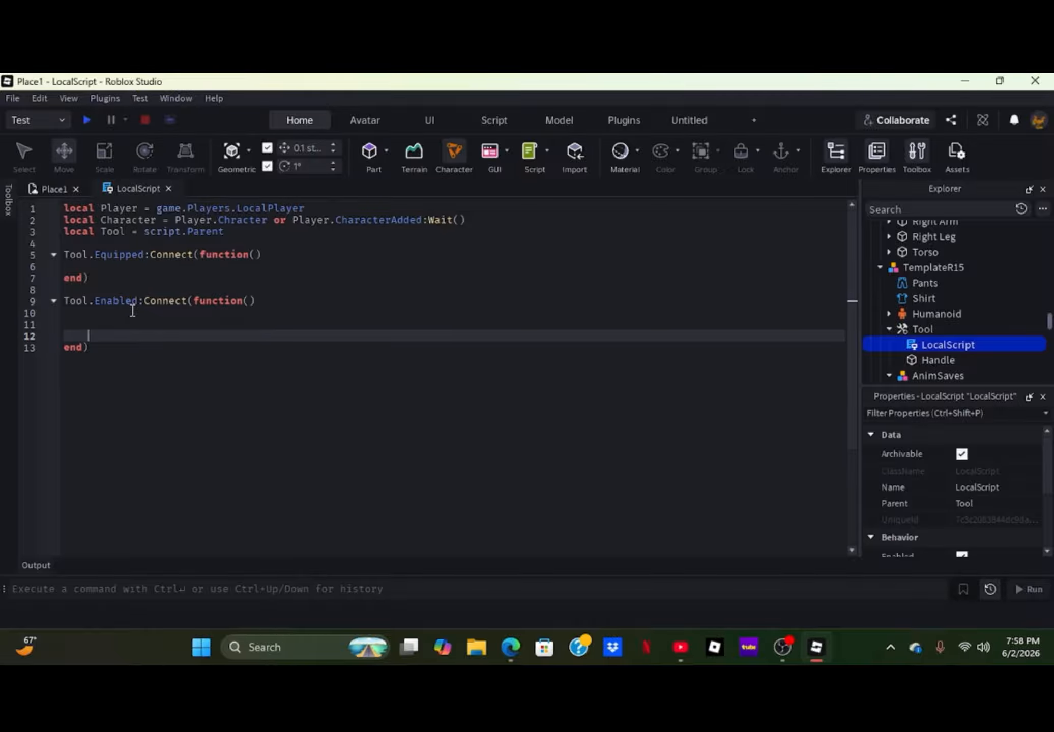
pyautogui.press('Up')
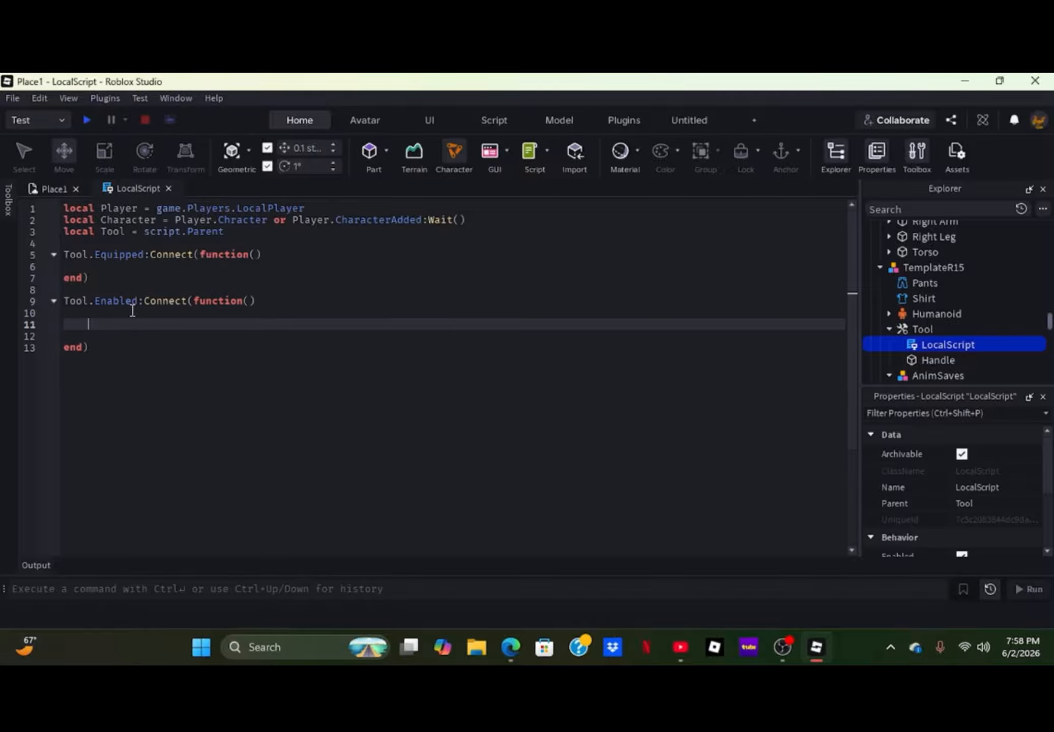
# - Insert a RemoteEvent into ReplicatedStorage and rename it TheFiring
pyautogui.scroll(2, 915, 269)
pyautogui.scroll(-6, 905, 278)
pyautogui.scroll(-3, 905, 278)
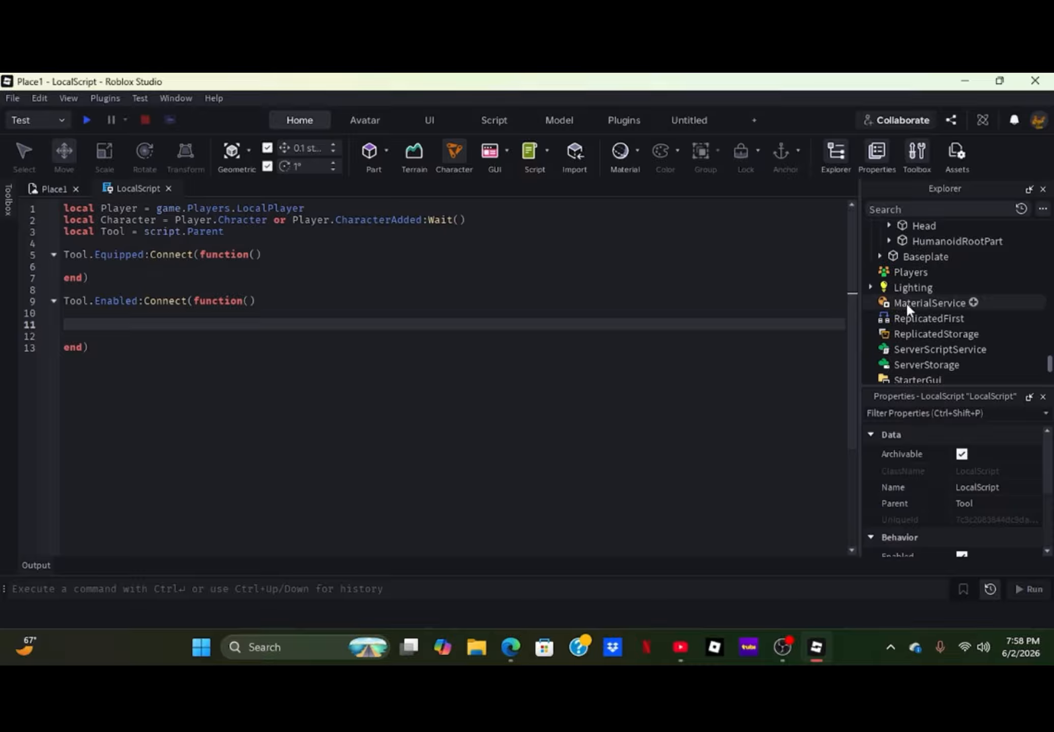
pyautogui.click(986, 334)
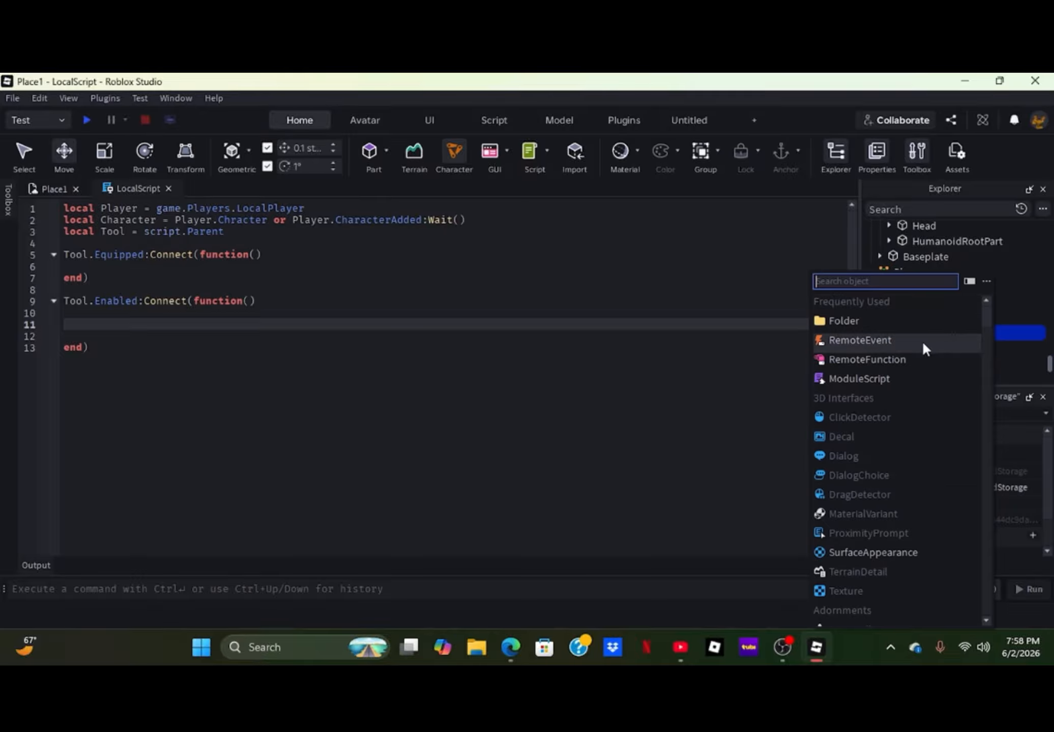
pyautogui.click(875, 339)
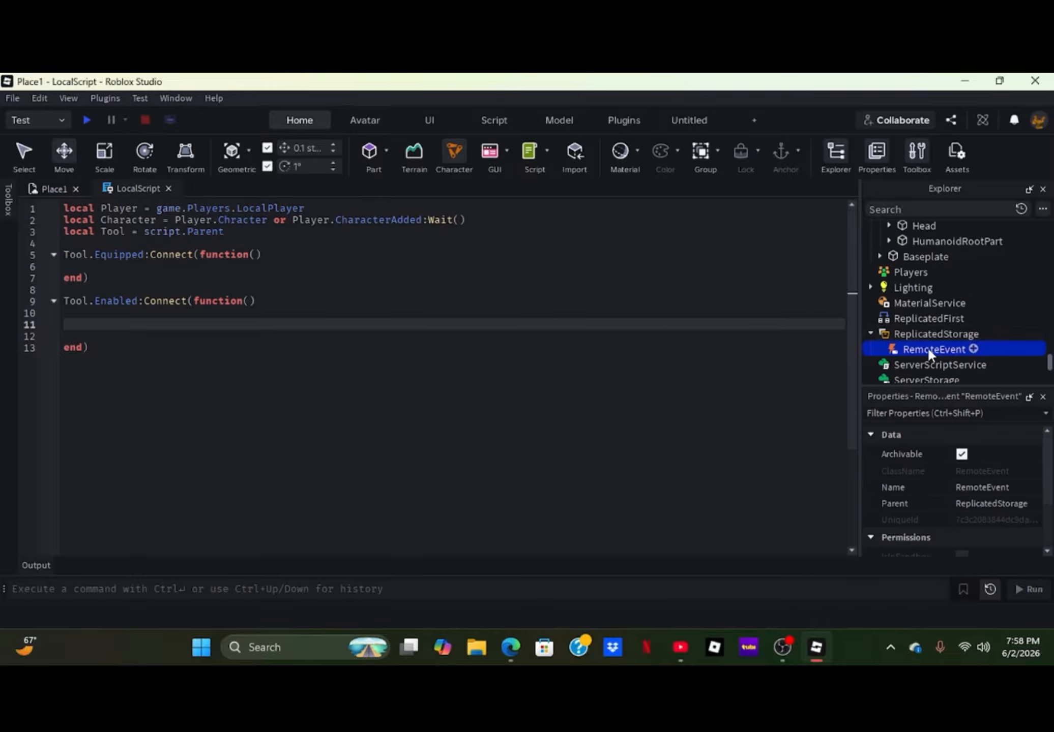
pyautogui.doubleClick(926, 346)
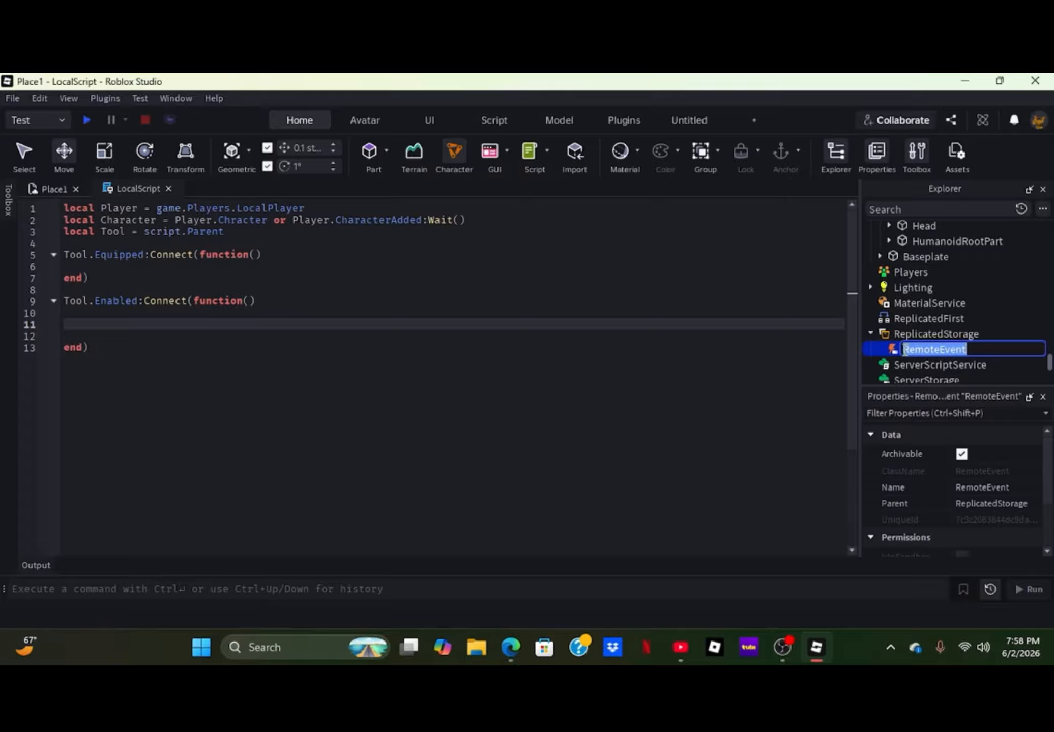
pyautogui.write('TheFiring')
pyautogui.press('Return')
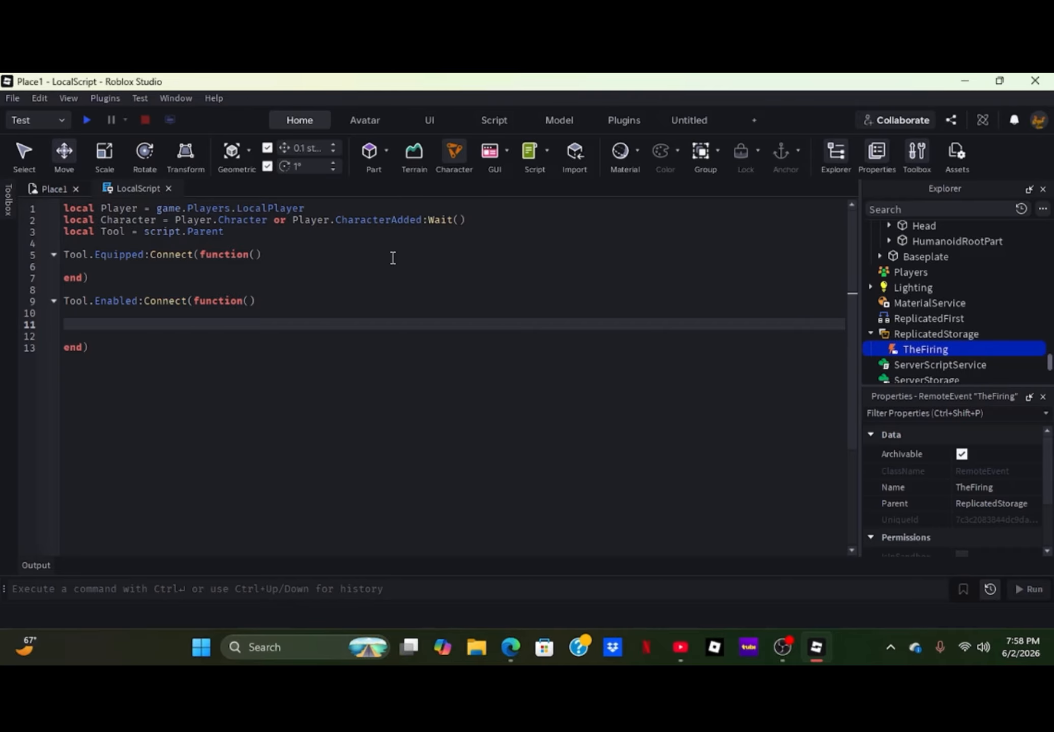
# - Add two blank lines between the LocalScript's Tool declaration and the Equipped handler
pyautogui.click(249, 239)
pyautogui.press('Return')
pyautogui.press('Return')
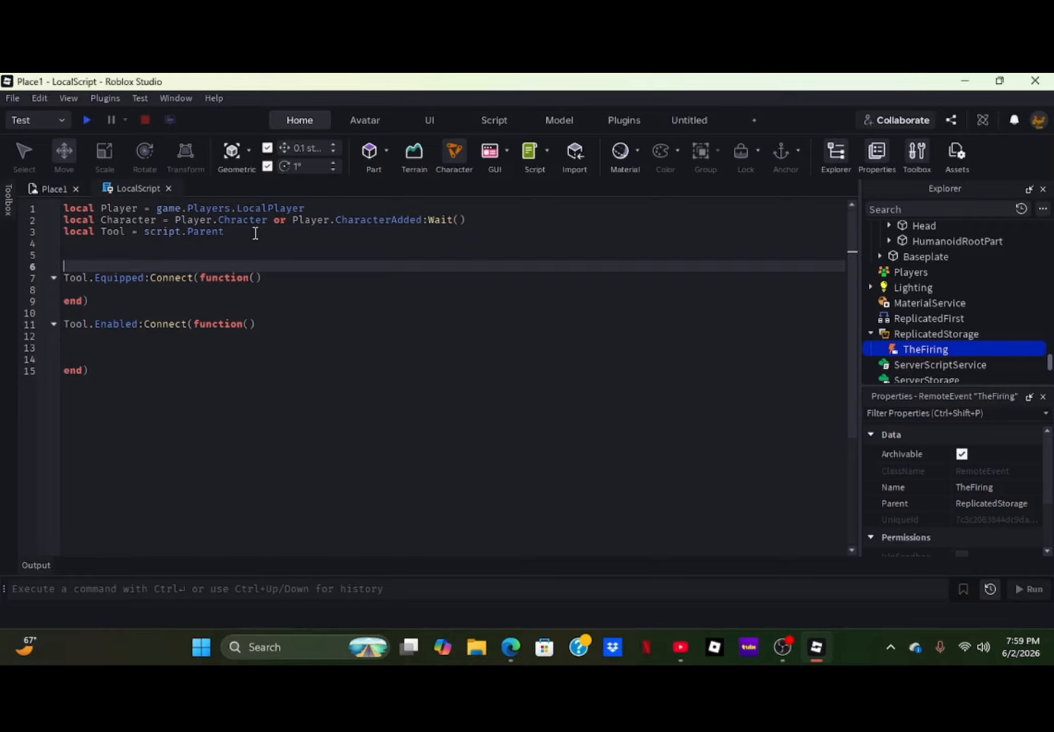
pyautogui.click(255, 233)
pyautogui.hotkey('ctrl', 'Home')
pyautogui.press('Return')
pyautogui.press('Return')
pyautogui.press('Return')
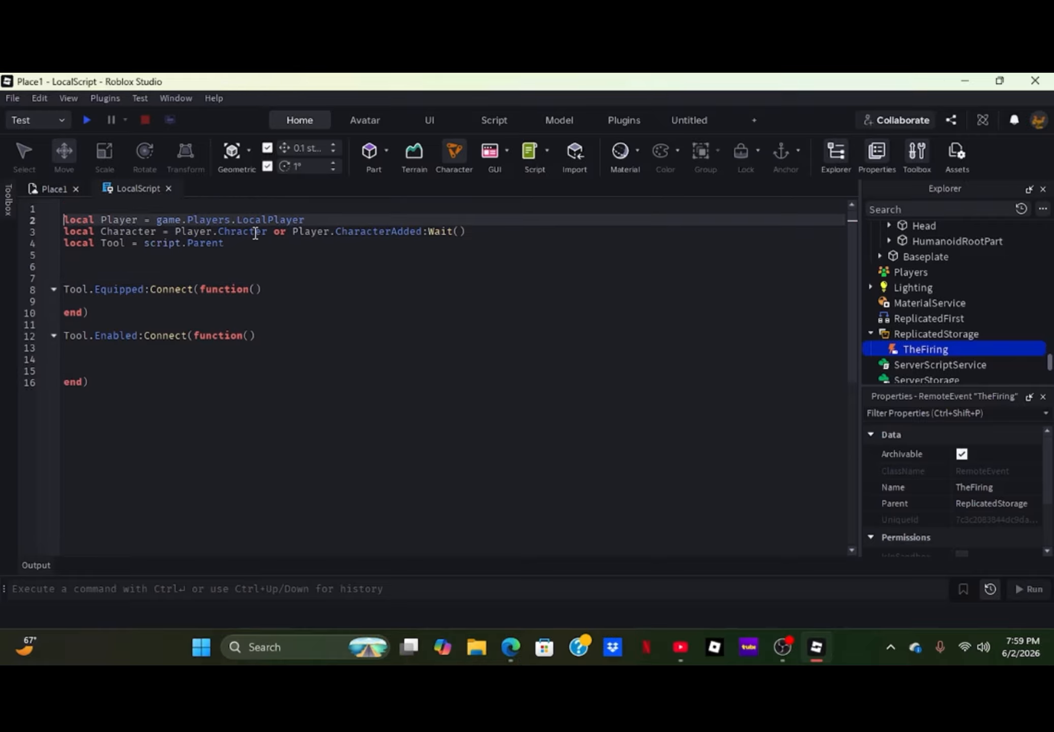
pyautogui.press('Up')
pyautogui.press('Up')
pyautogui.press('Up')
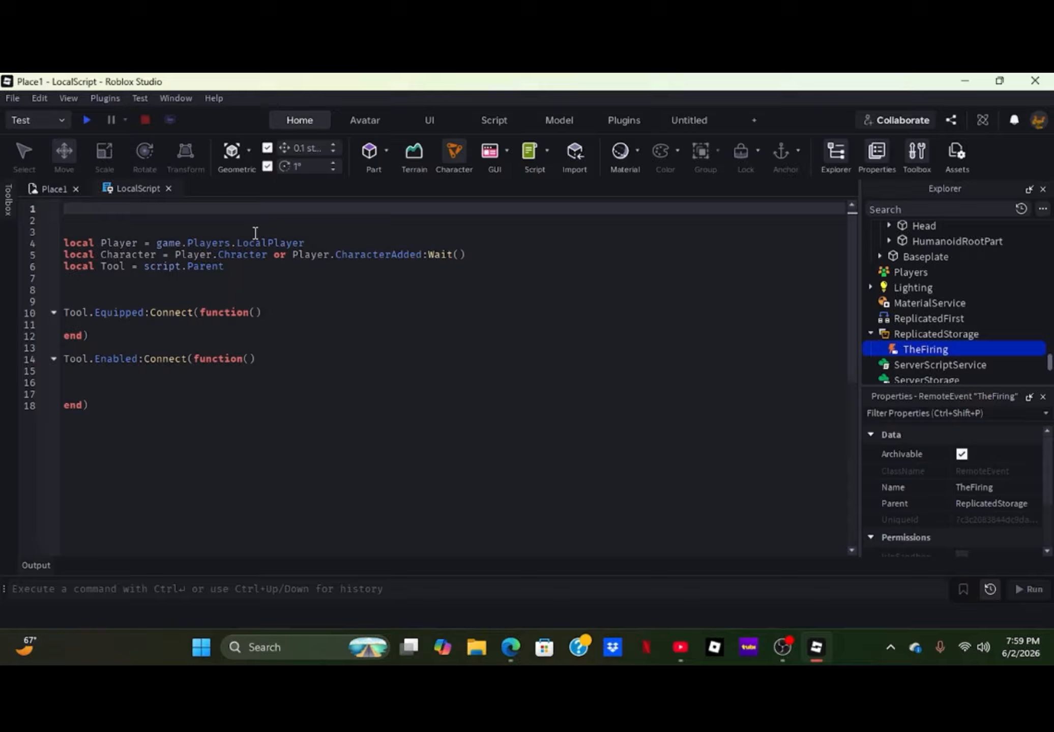
pyautogui.press('Down')
pyautogui.press('Down')
pyautogui.press('Down')
pyautogui.press('Down')
pyautogui.press('Down')
pyautogui.press('Down')
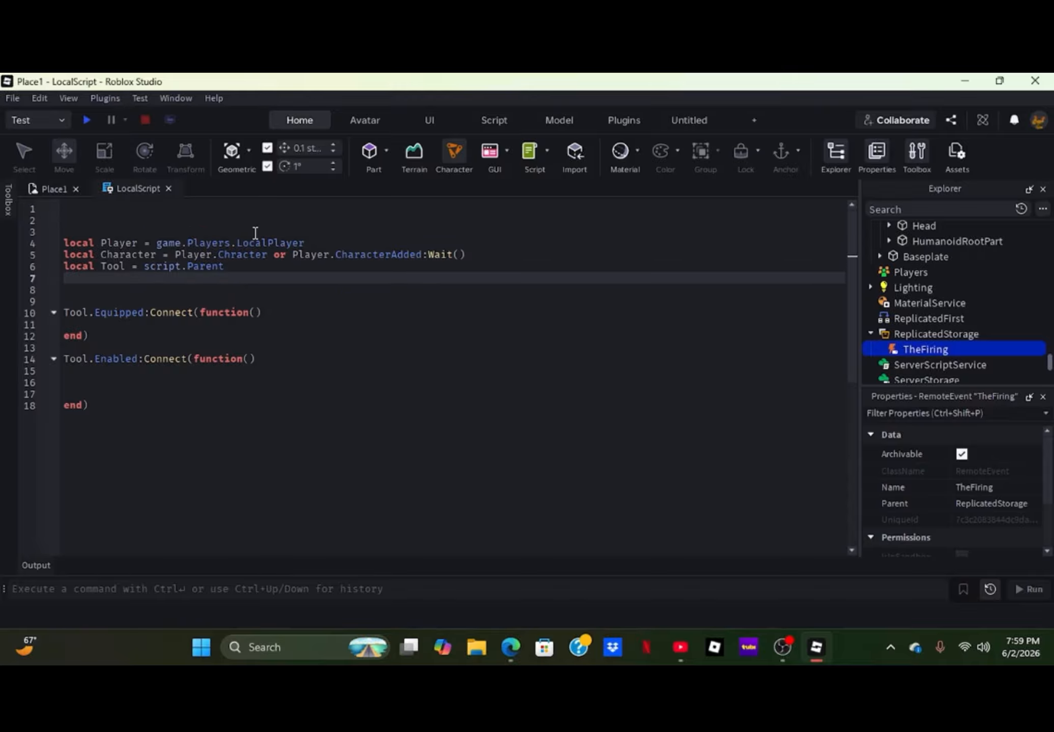
pyautogui.press('Up')
pyautogui.press('Up')
pyautogui.press('Up')
pyautogui.press('Up')
pyautogui.press('Up')
pyautogui.press('Up')
# - Declare local ReplicatedStorage = game:GetService("ReplicatedStorage") on line 5 of the LocalScript
pyautogui.press('Down')
pyautogui.press('Down')
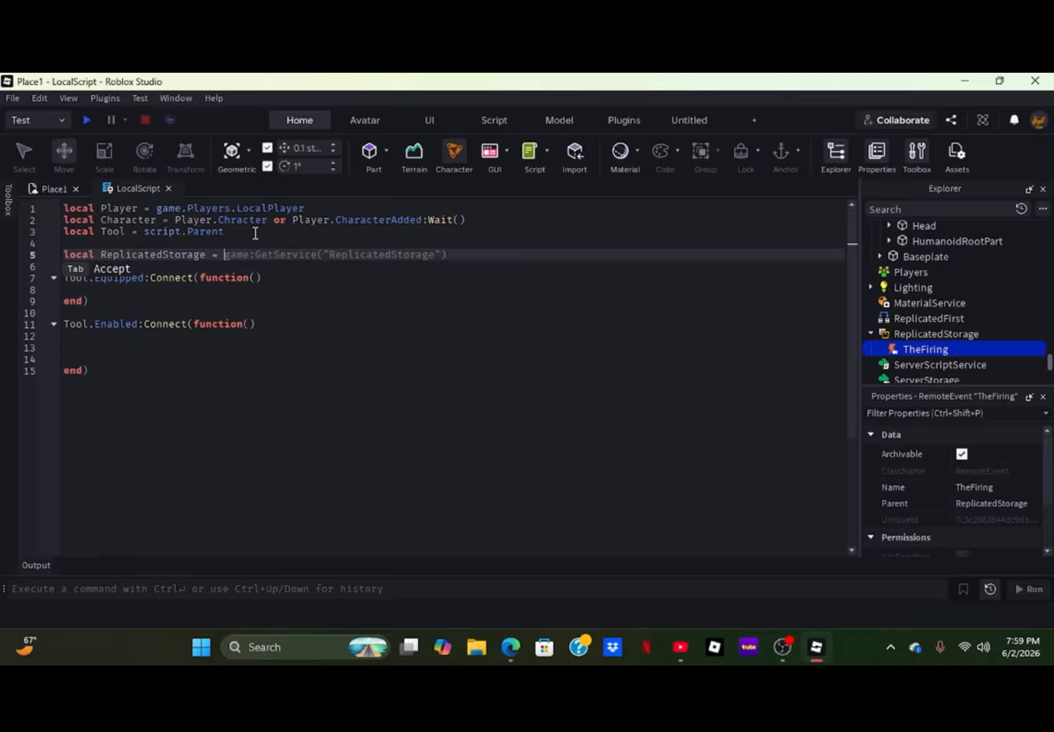
pyautogui.write('game:')
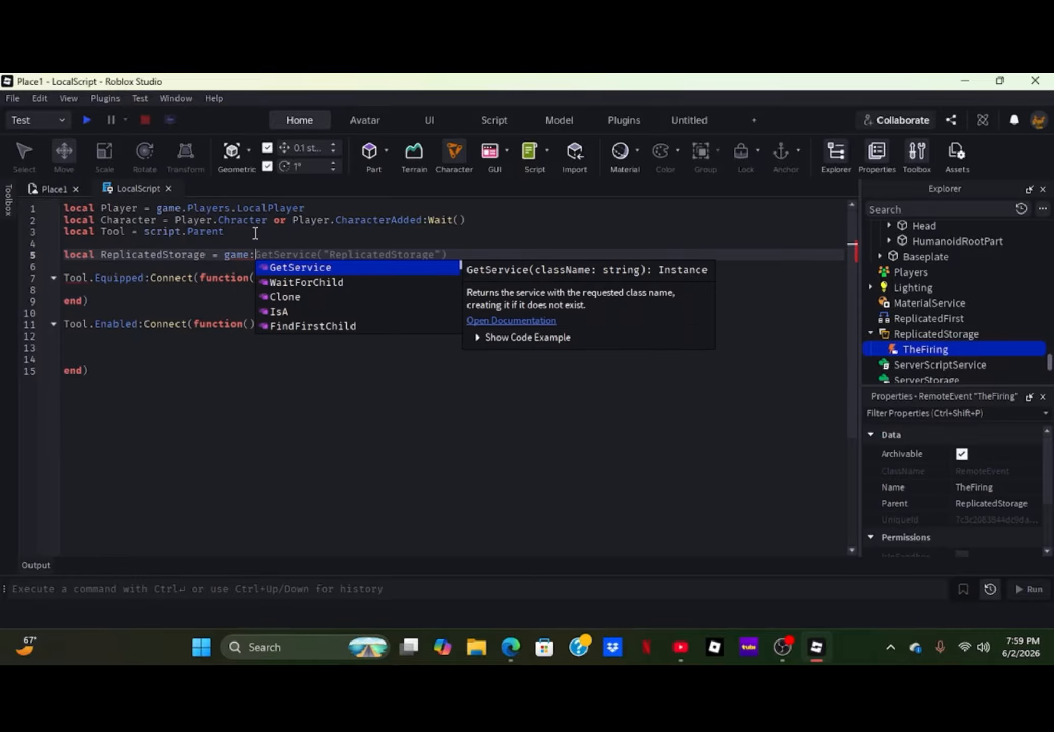
pyautogui.press('Tab')
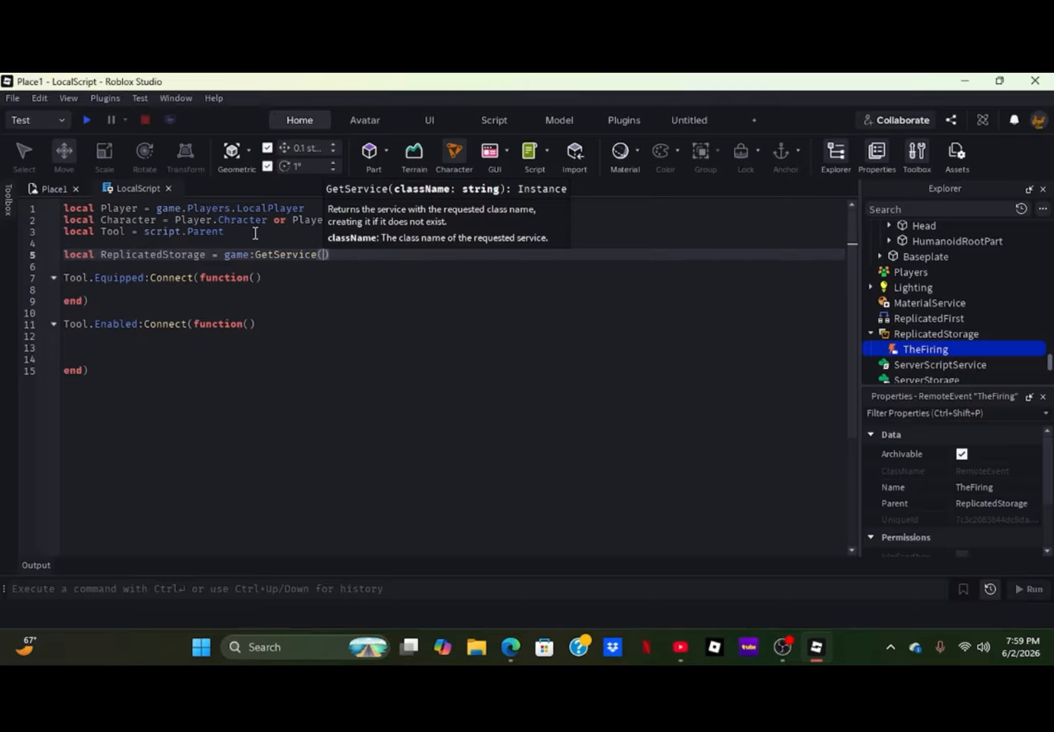
pyautogui.write('"Re')
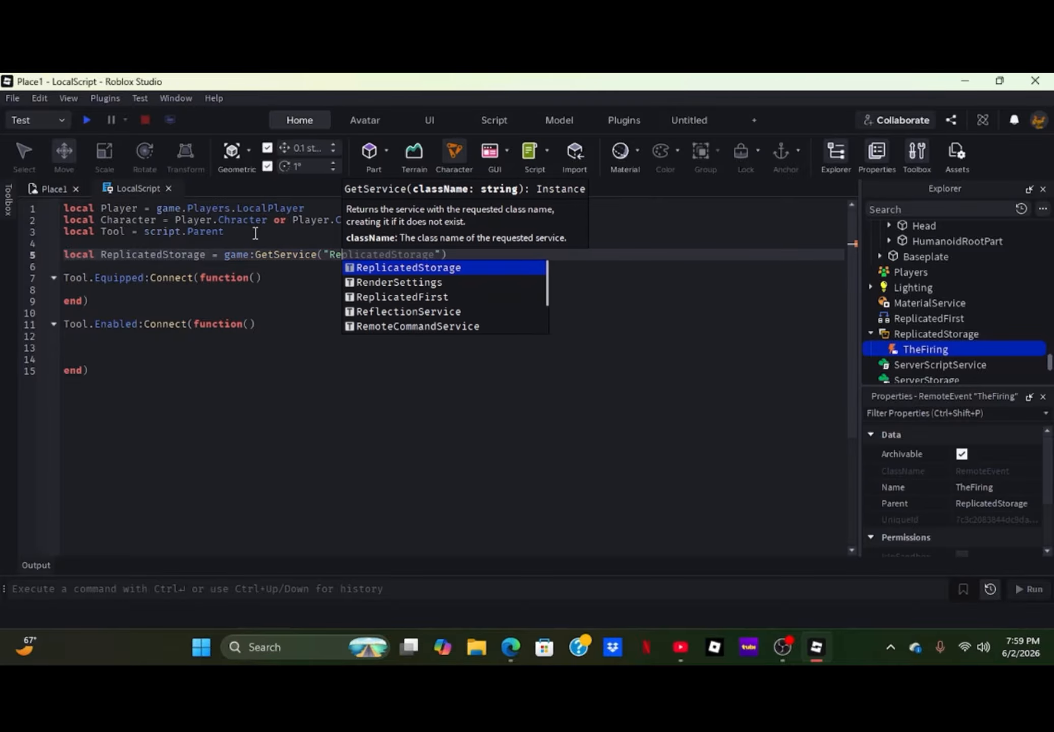
pyautogui.press('Tab')
# - Declare local TheFiring = ReplicatedStorage:WaitForChild("TheFiring") on line 6 of the LocalScript
pyautogui.press('Right')
pyautogui.press('Right')
pyautogui.press('Down')
pyautogui.press('Up')
pyautogui.write('local TheFiring = ReplicatedStorage:WaitForChild("TheFiring")')
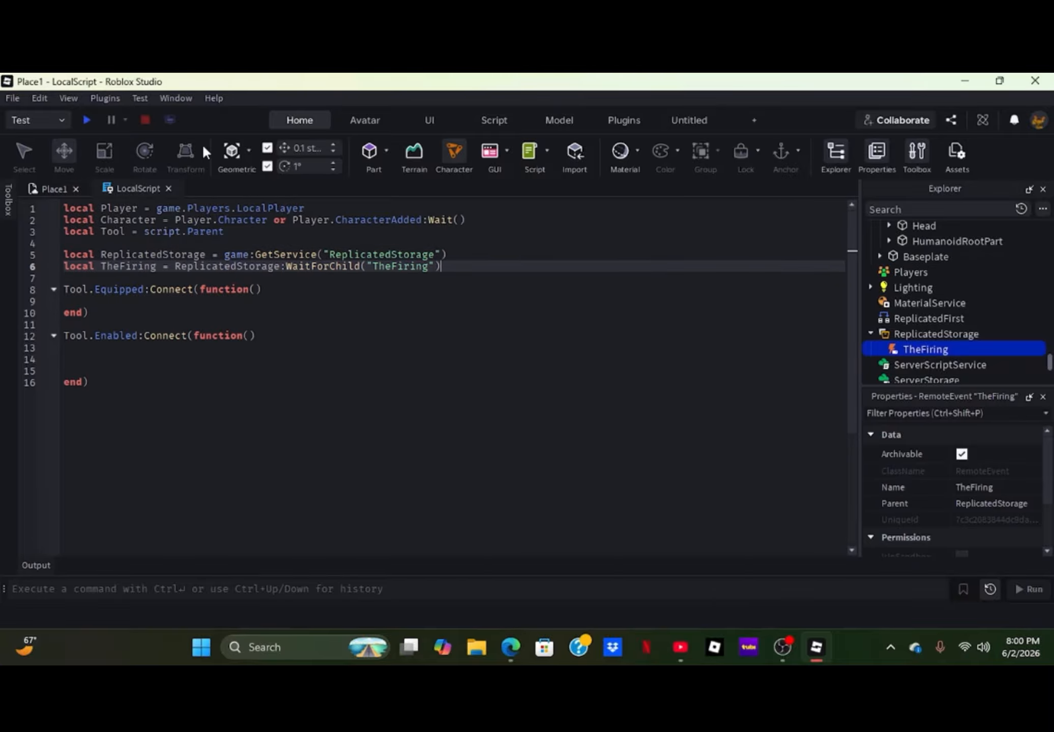
# - Insert a new Script into ServerScriptService
pyautogui.scroll(-2, 937, 300)
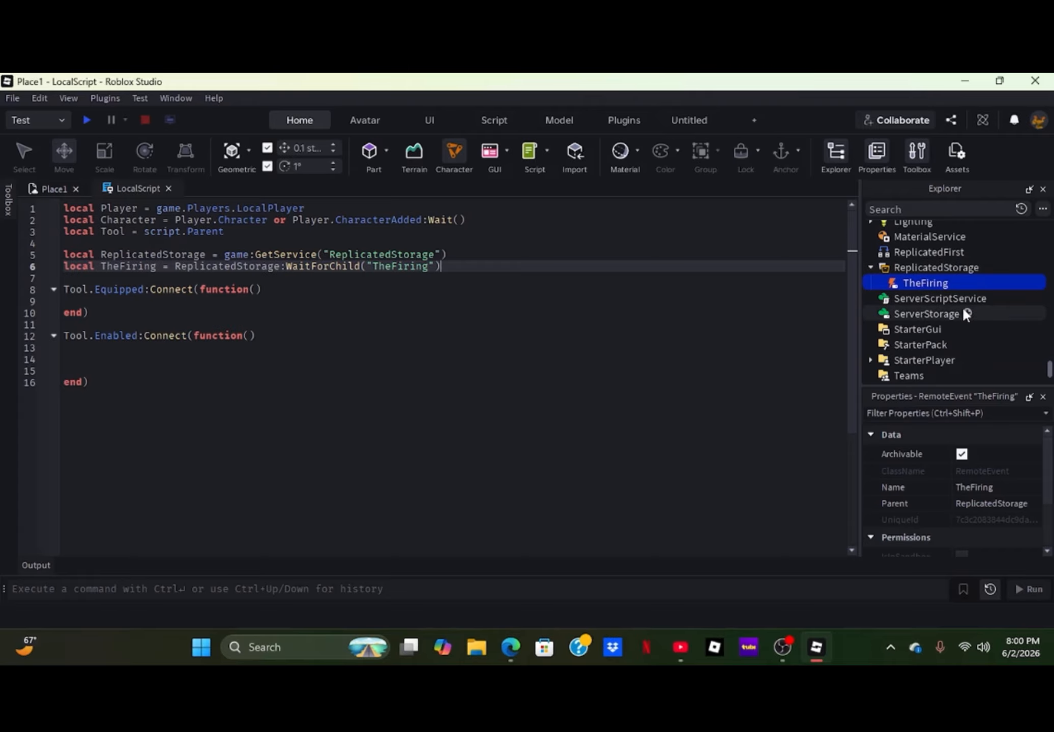
pyautogui.click(993, 298)
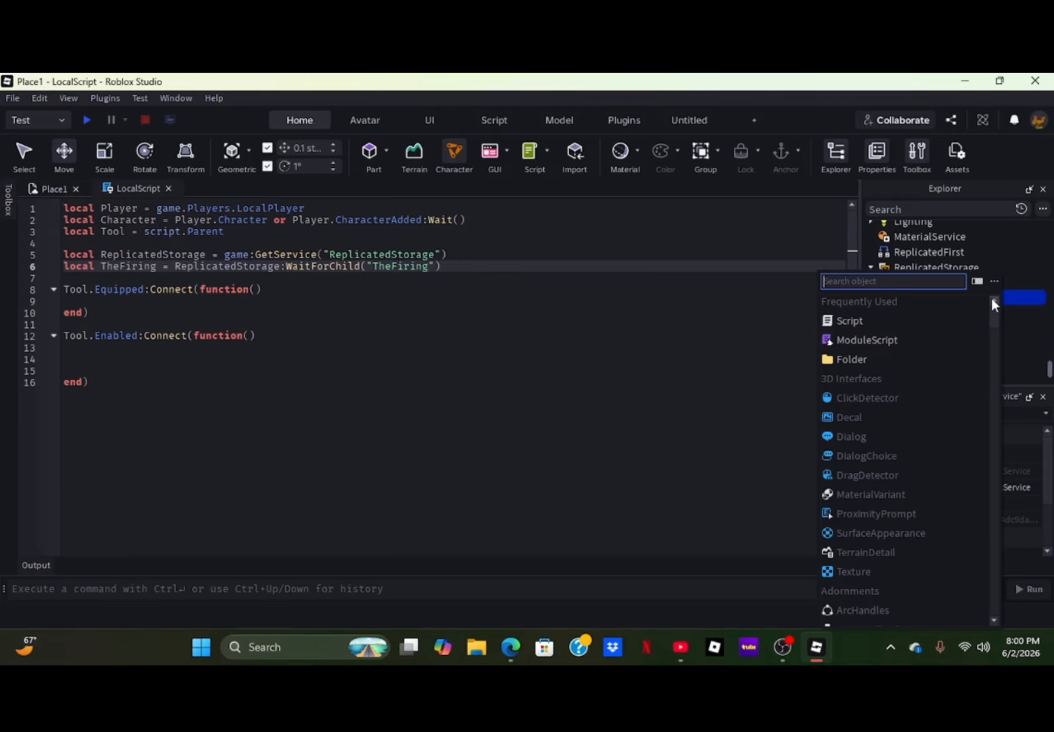
pyautogui.click(927, 322)
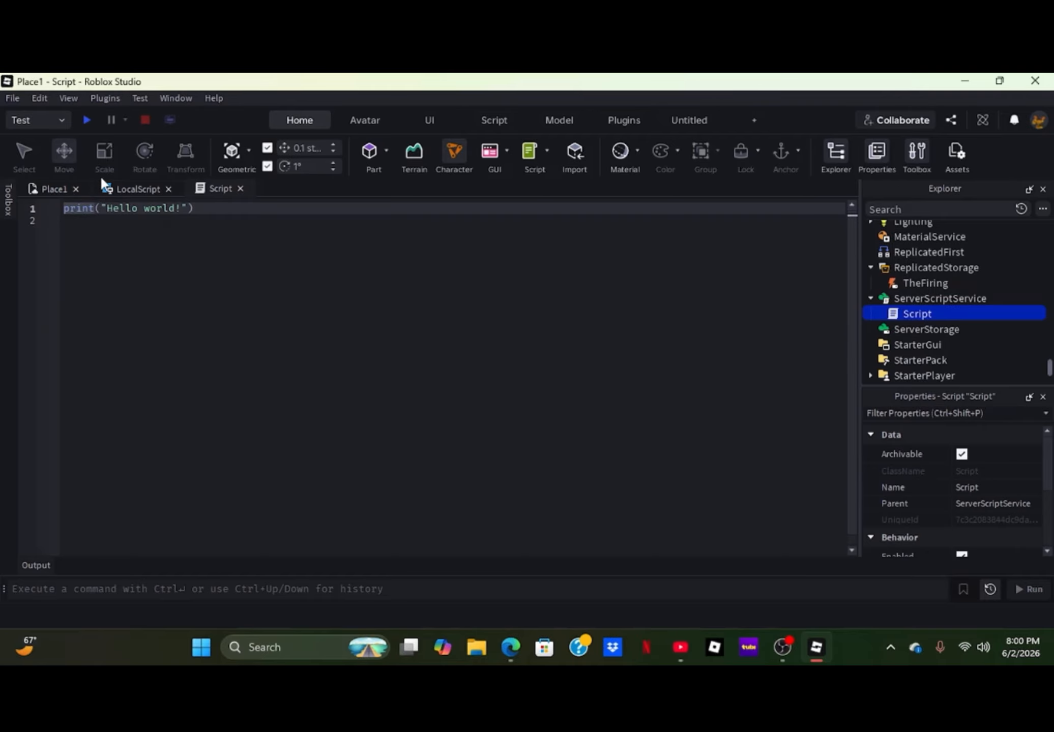
# - Replace the new Script's default print line with the ReplicatedStorage and TheFiring declarations copied from the LocalScript, followed by blank lines
pyautogui.click(132, 189)
pyautogui.moveTo(442, 266); pyautogui.dragTo(10, 258)
pyautogui.hotkey('ctrl', 'c')
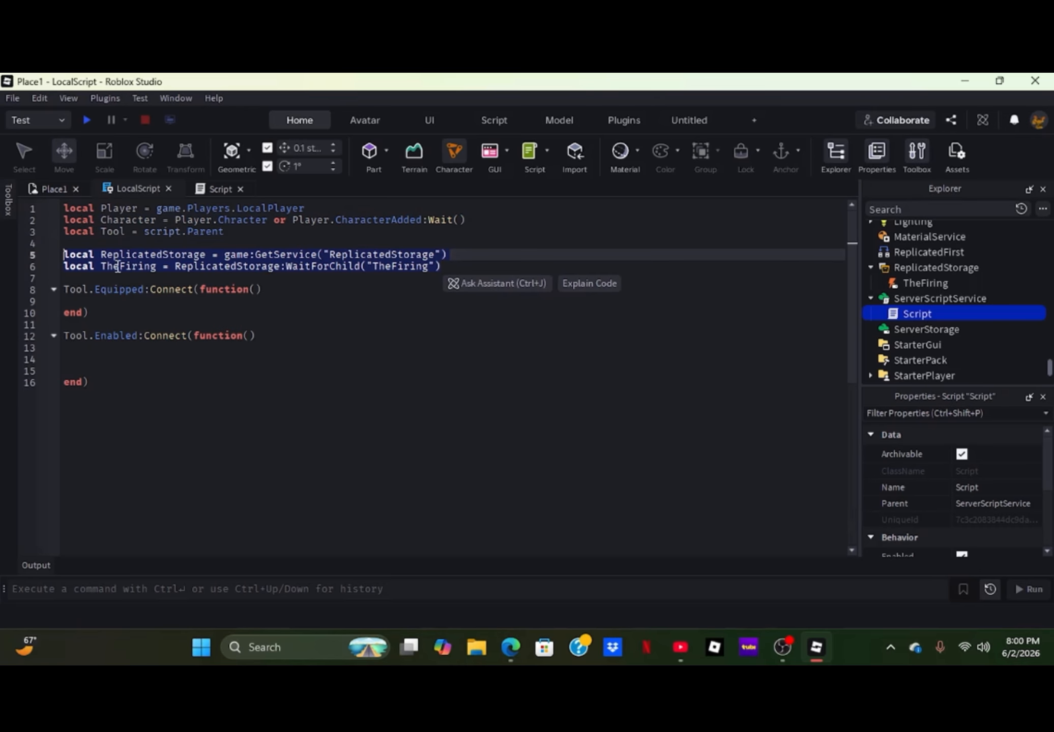
pyautogui.click(218, 188)
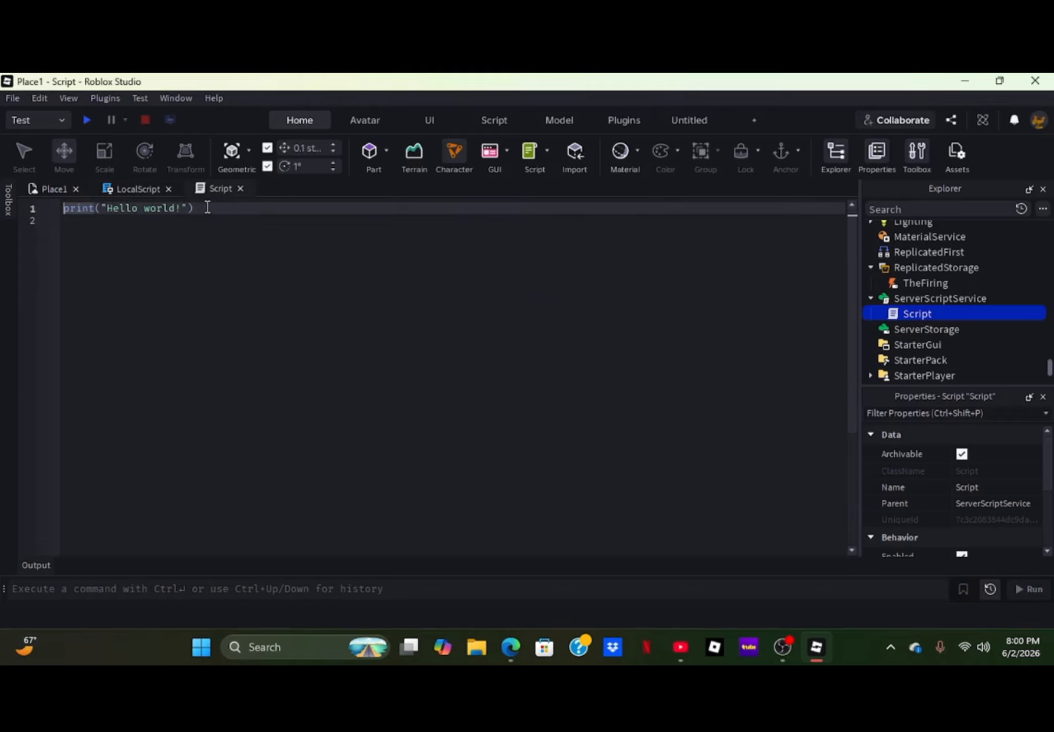
pyautogui.moveTo(207, 208); pyautogui.dragTo(15, 211)
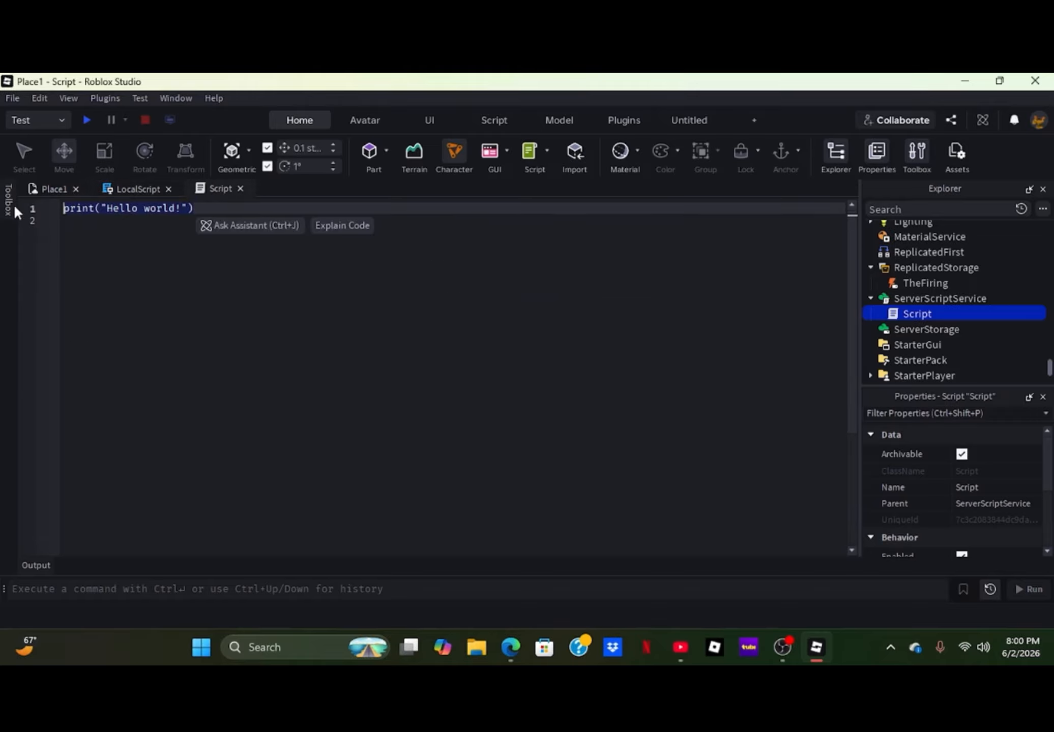
pyautogui.hotkey('ctrl', 'v')
pyautogui.press('Return')
pyautogui.press('Return')
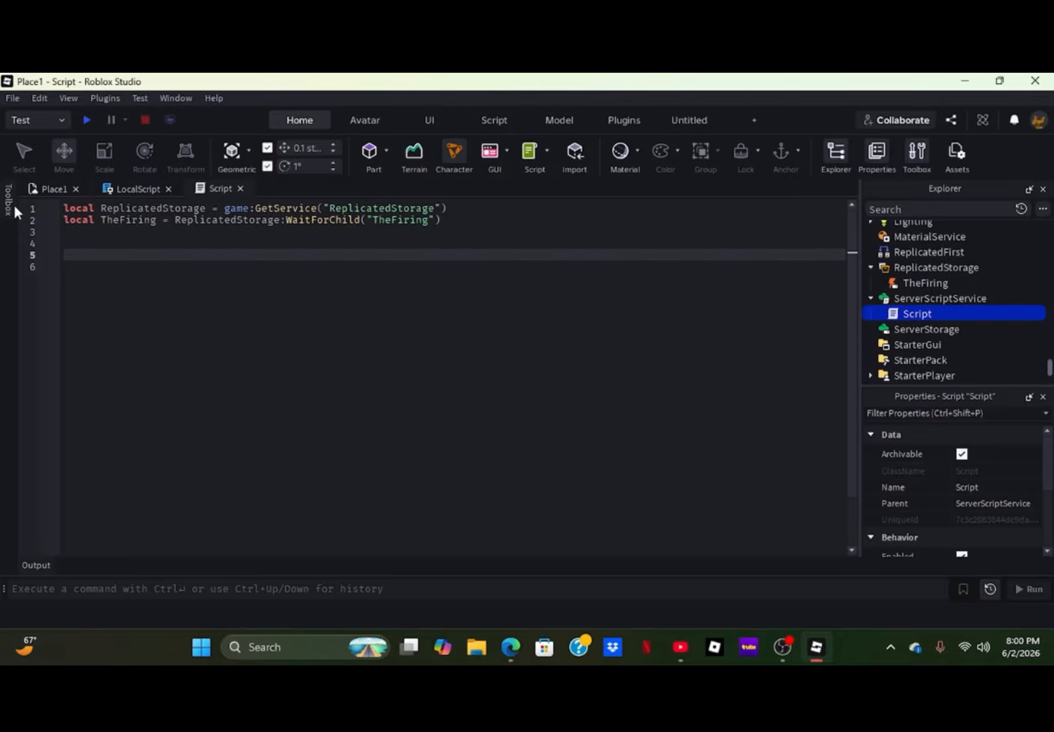
# - Add TheFiring:FireServer() inside the LocalScript's Tool.Enabled handler on line 14
pyautogui.click(140, 191)
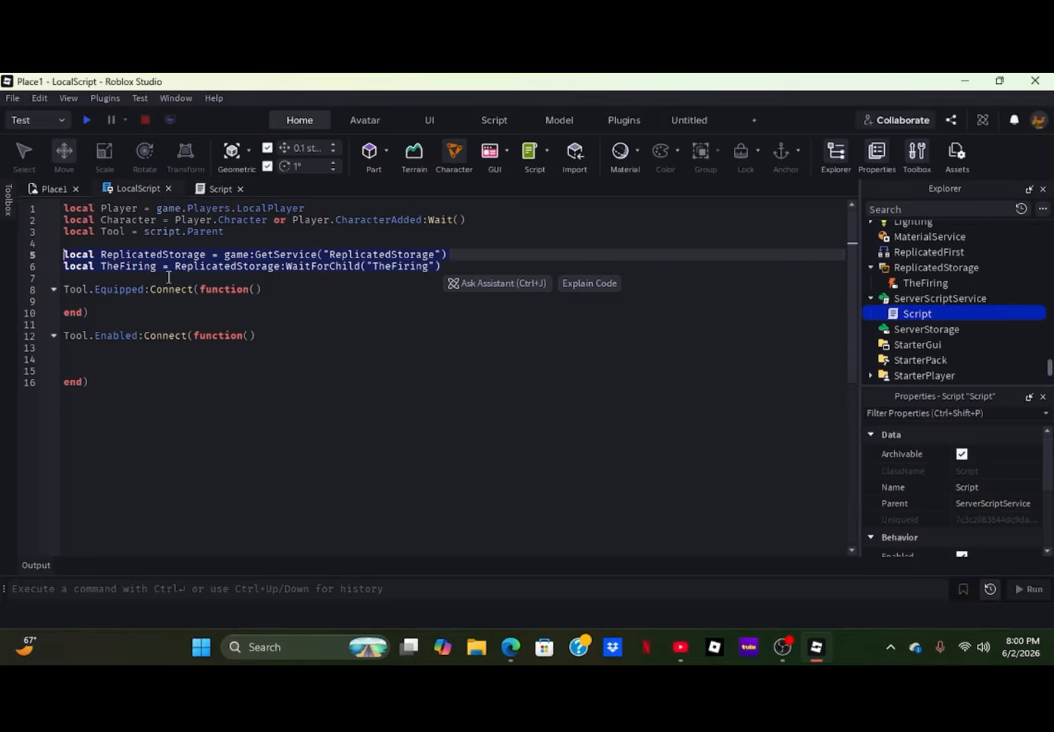
pyautogui.click(117, 352)
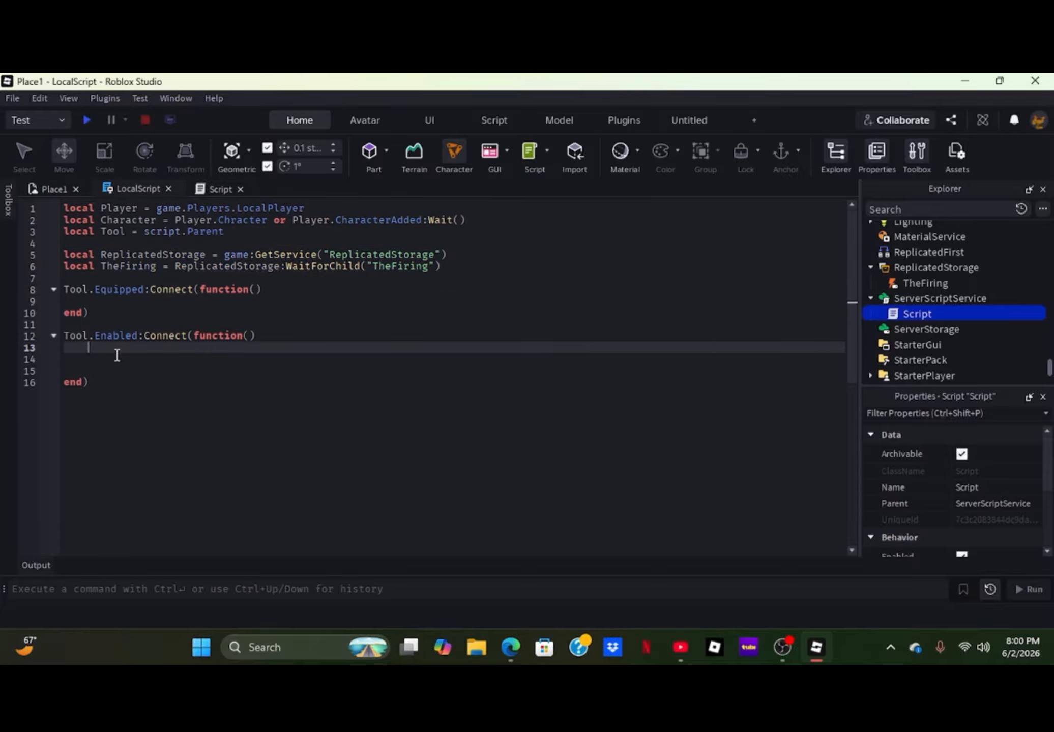
pyautogui.press('Down')
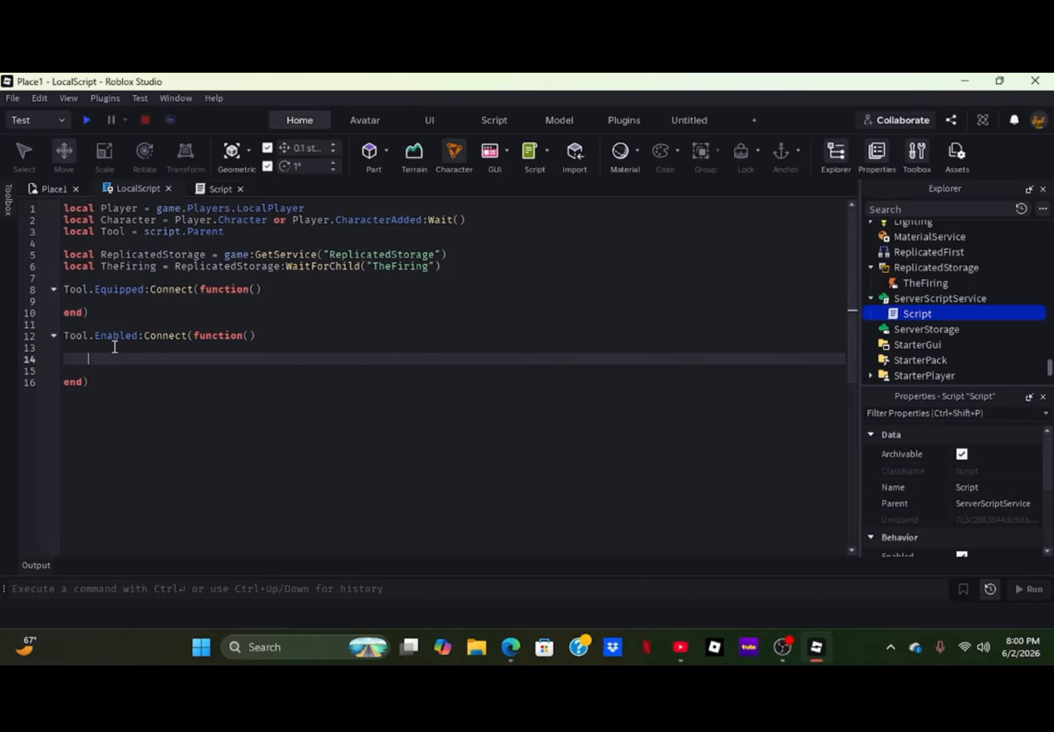
pyautogui.write('TheFiring:FireServer(')
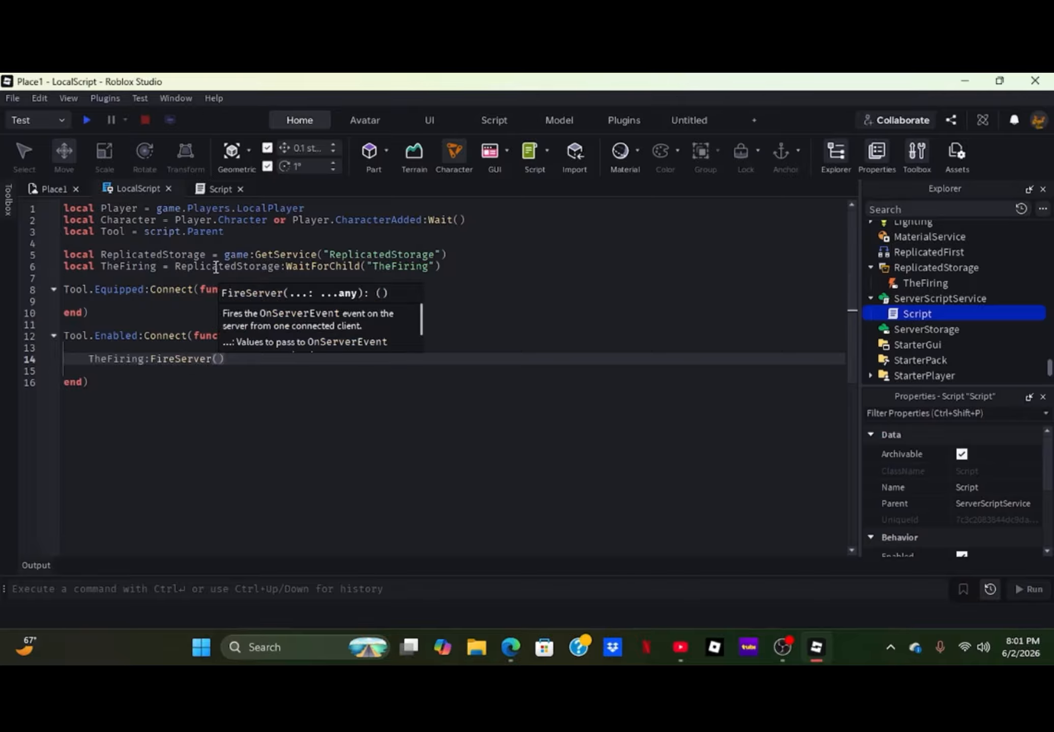
# - Start line 5 of the ServerScriptService Script with TheFiring.OnServerEvent
pyautogui.click(227, 189)
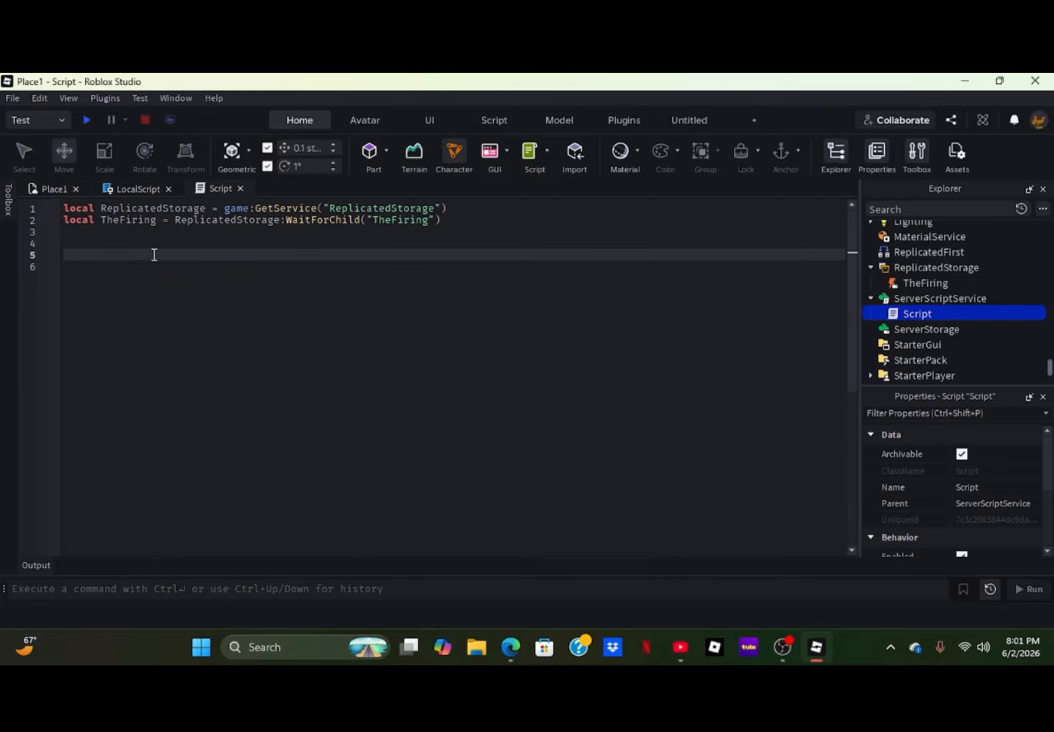
pyautogui.write('TheFiring/')
pyautogui.press('BackSpace')
pyautogui.write(':')
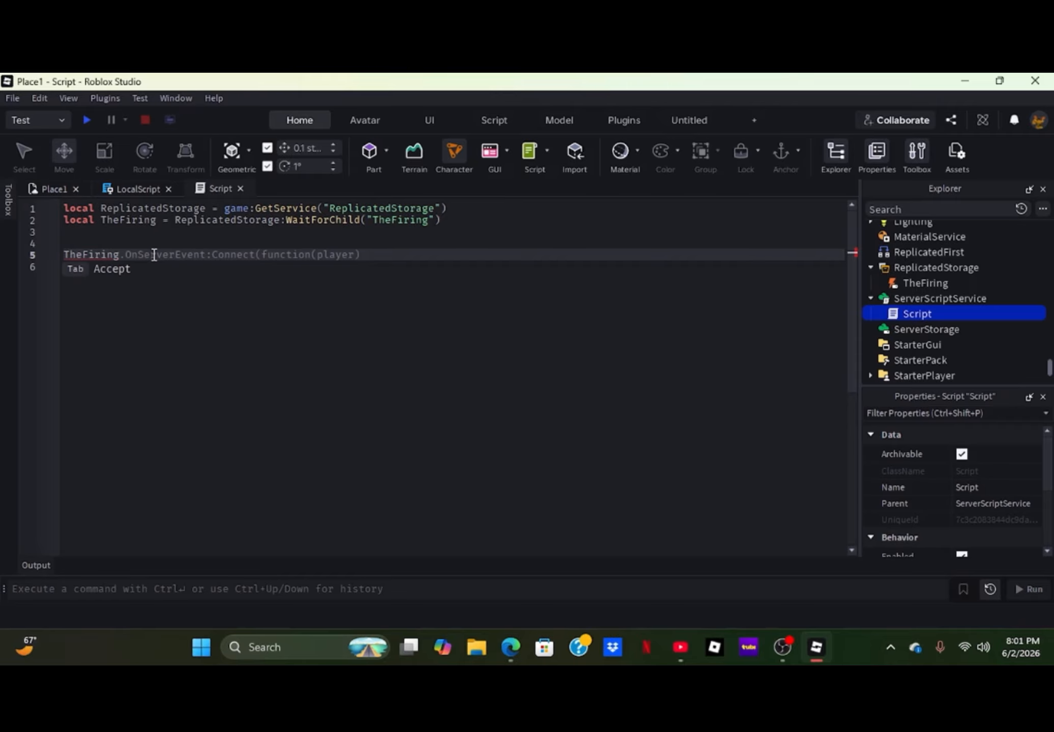
pyautogui.press('BackSpace')
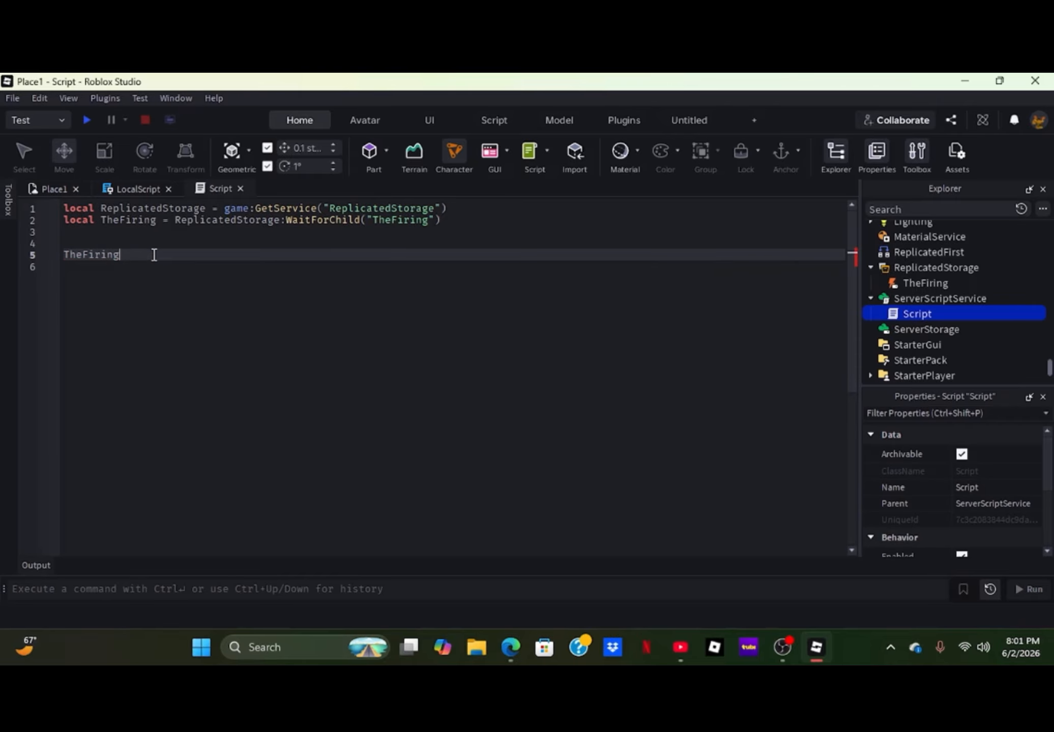
pyautogui.write('.')
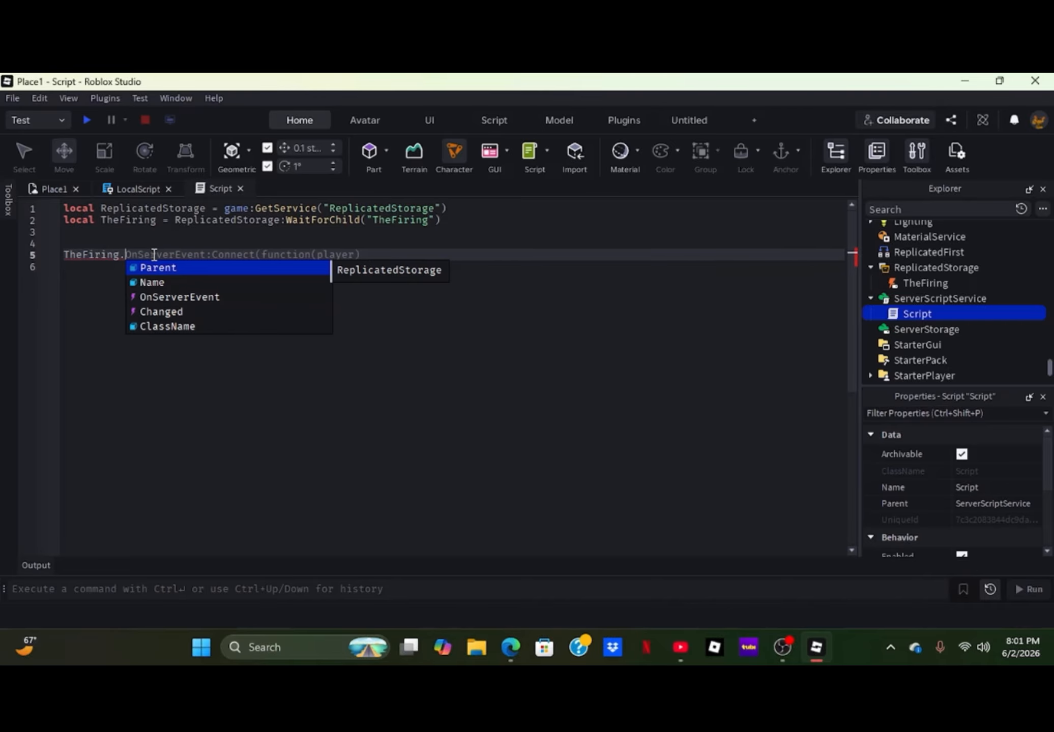
pyautogui.press('Down')
pyautogui.press('Down')
pyautogui.press('Down')
pyautogui.press('Up')
pyautogui.press('Tab')
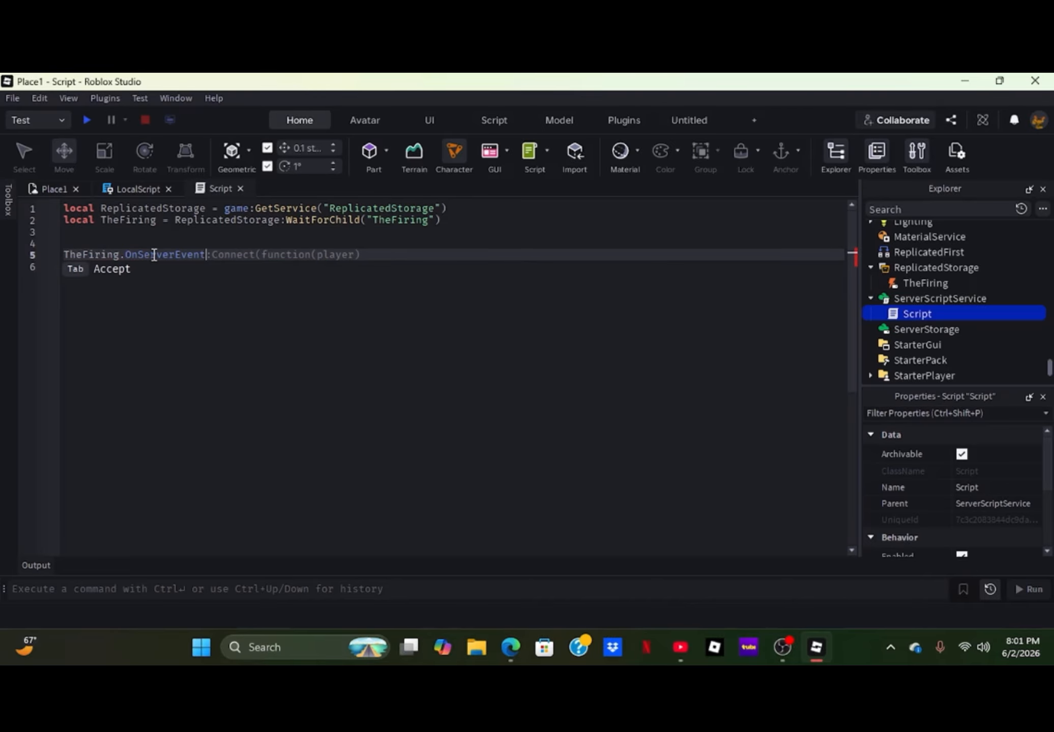
# - Complete line 5 with :Connect(function(Player) and close the handler with end)
pyautogui.write(':VC==')
pyautogui.press('BackSpace')
pyautogui.press('BackSpace')
pyautogui.press('BackSpace')
pyautogui.press('BackSpace')
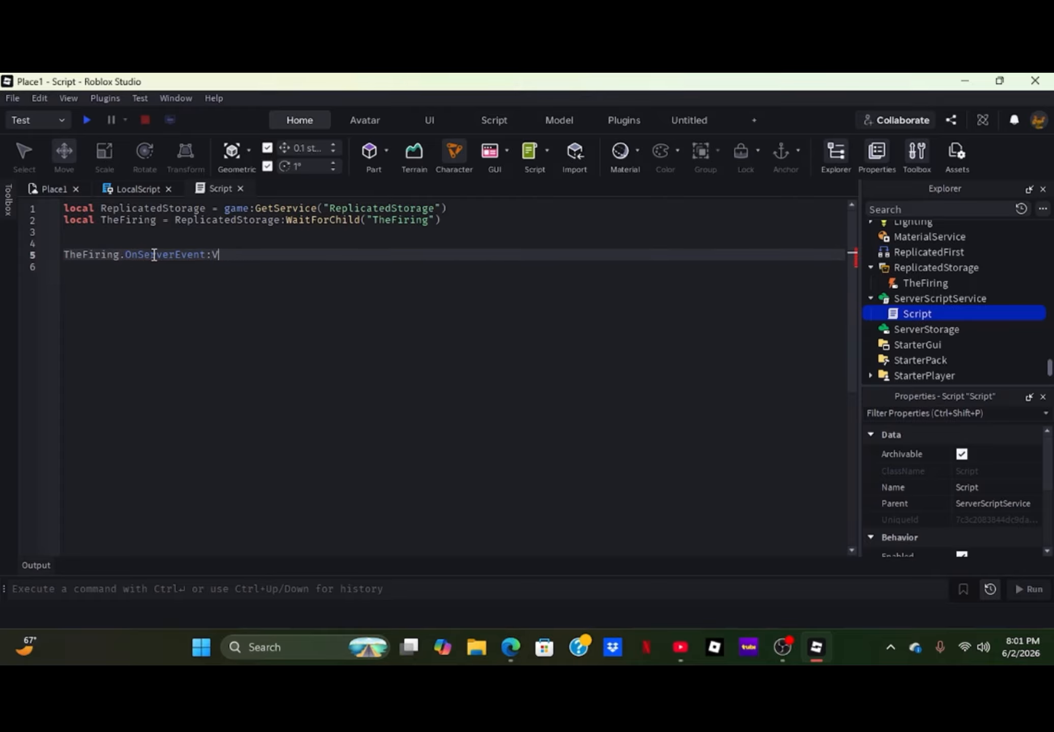
pyautogui.write('co')
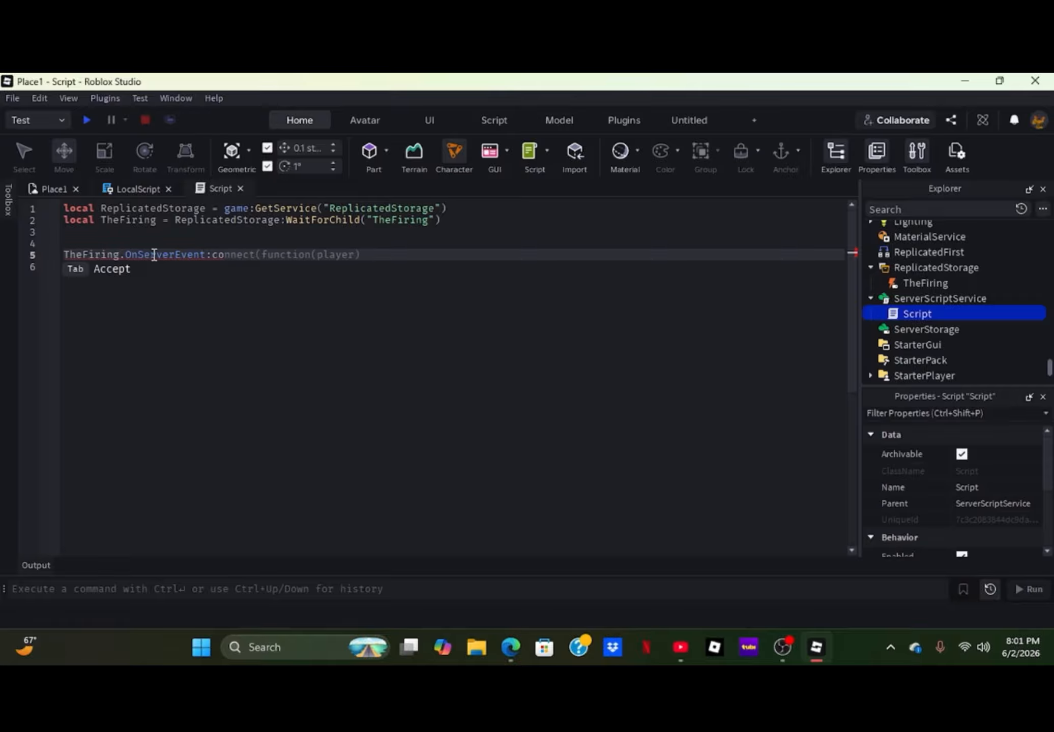
pyautogui.press('BackSpace')
pyautogui.write('Connt===')
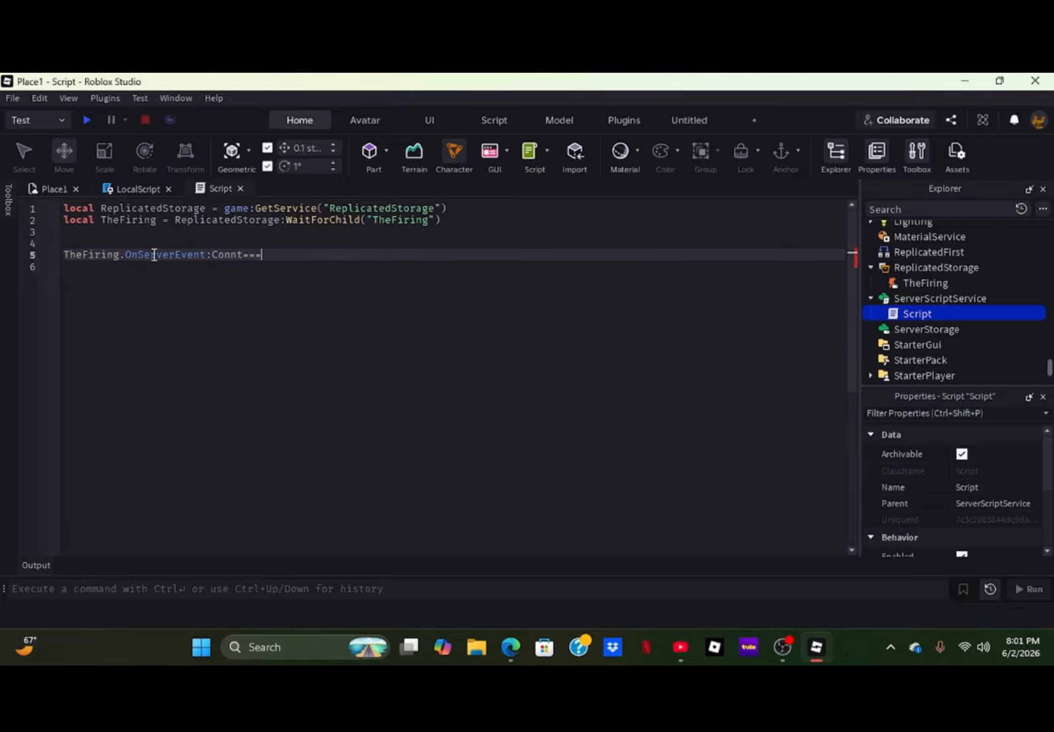
pyautogui.write('ect')
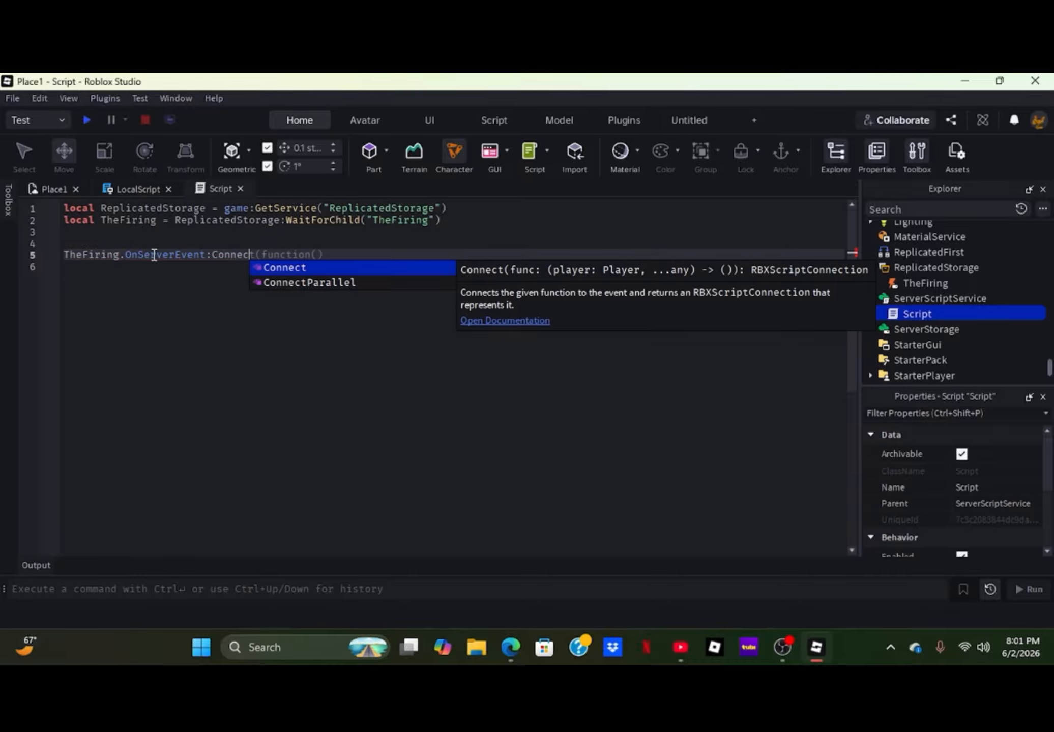
pyautogui.write('(function')
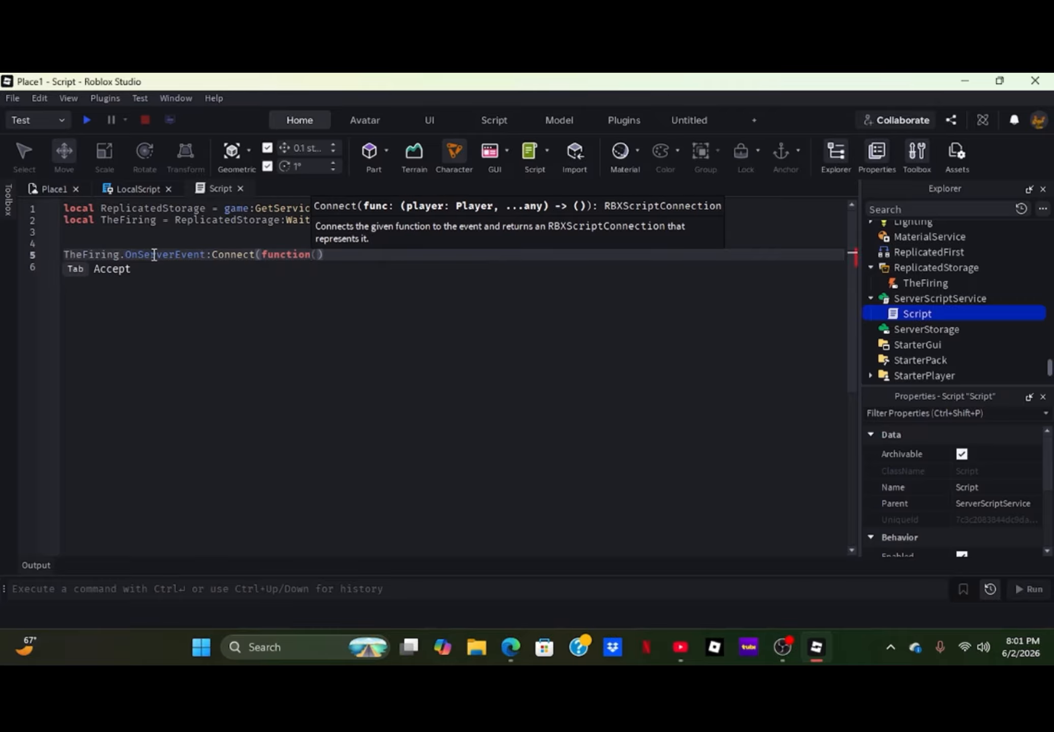
pyautogui.write('()')
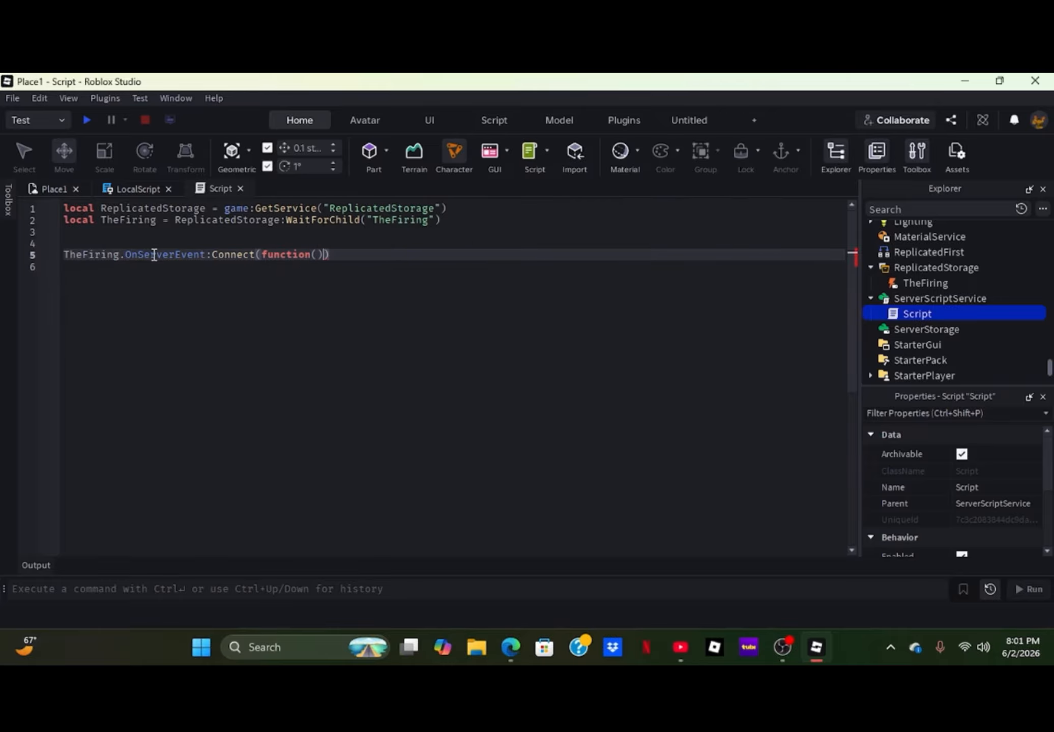
pyautogui.press('Return')
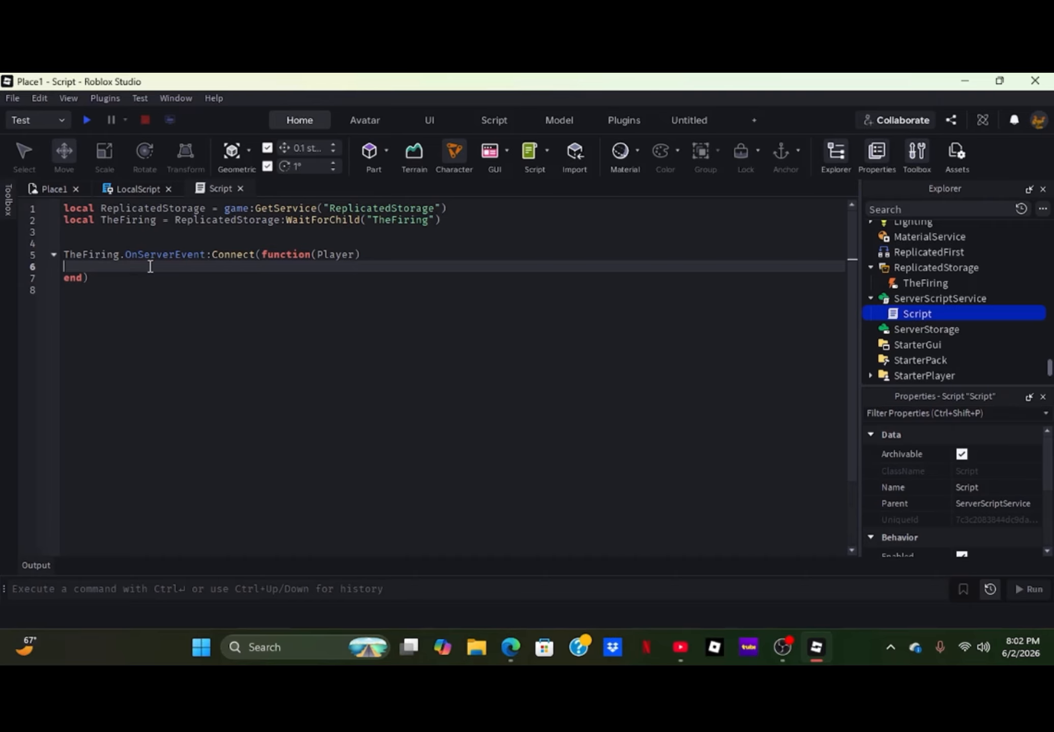
# - Declare local character = player.Character on line 6 inside the OnServerEvent handler
pyautogui.press('BackSpace')
pyautogui.press('Return')
pyautogui.write('local')
pyautogui.write('Value')
pyautogui.press('BackSpace')
pyautogui.press('BackSpace')
pyautogui.press('BackSpace')
pyautogui.press('BackSpace')
pyautogui.press('BackSpace')
pyautogui.write('character =')
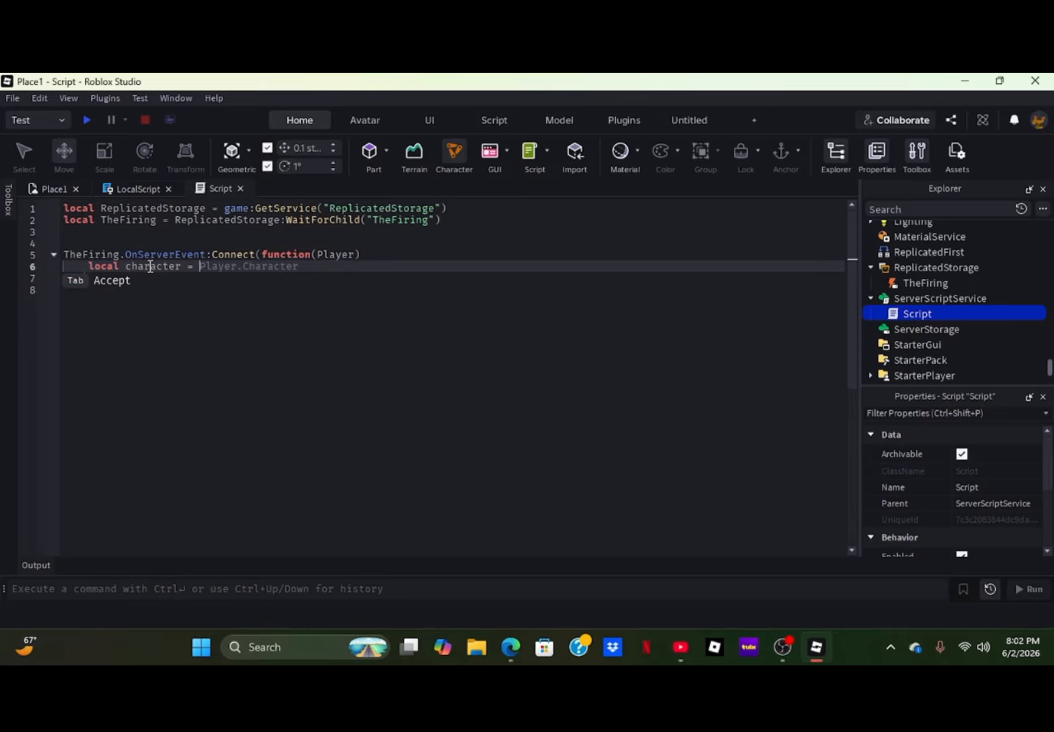
pyautogui.write(' play')
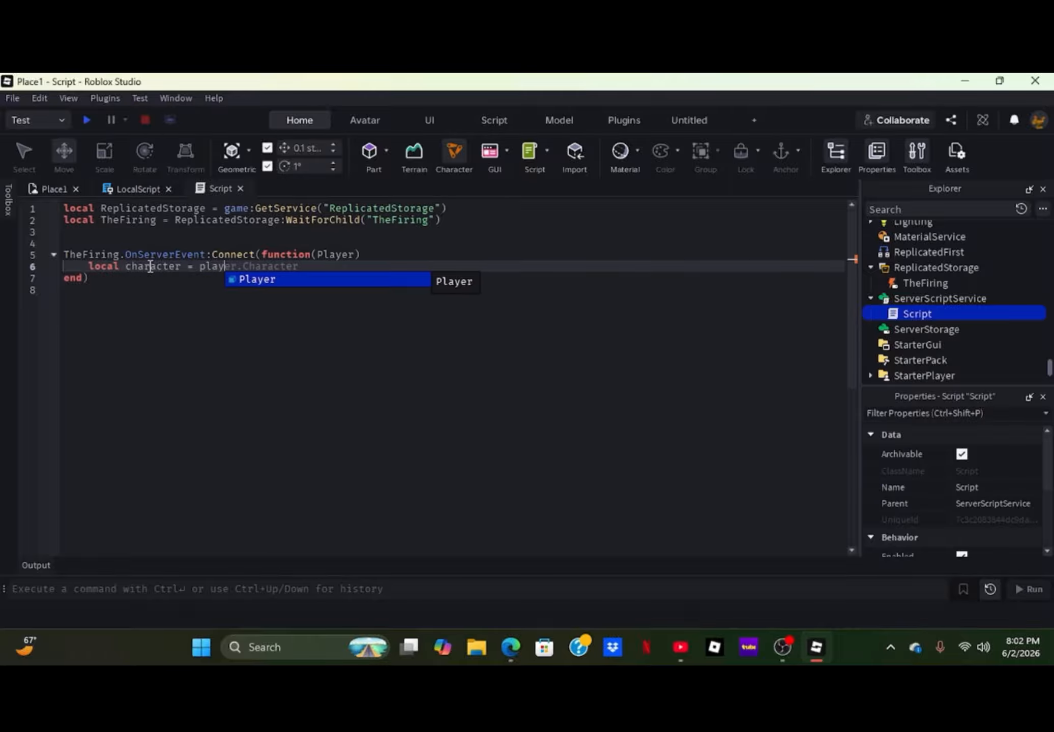
pyautogui.write('er.Ch')
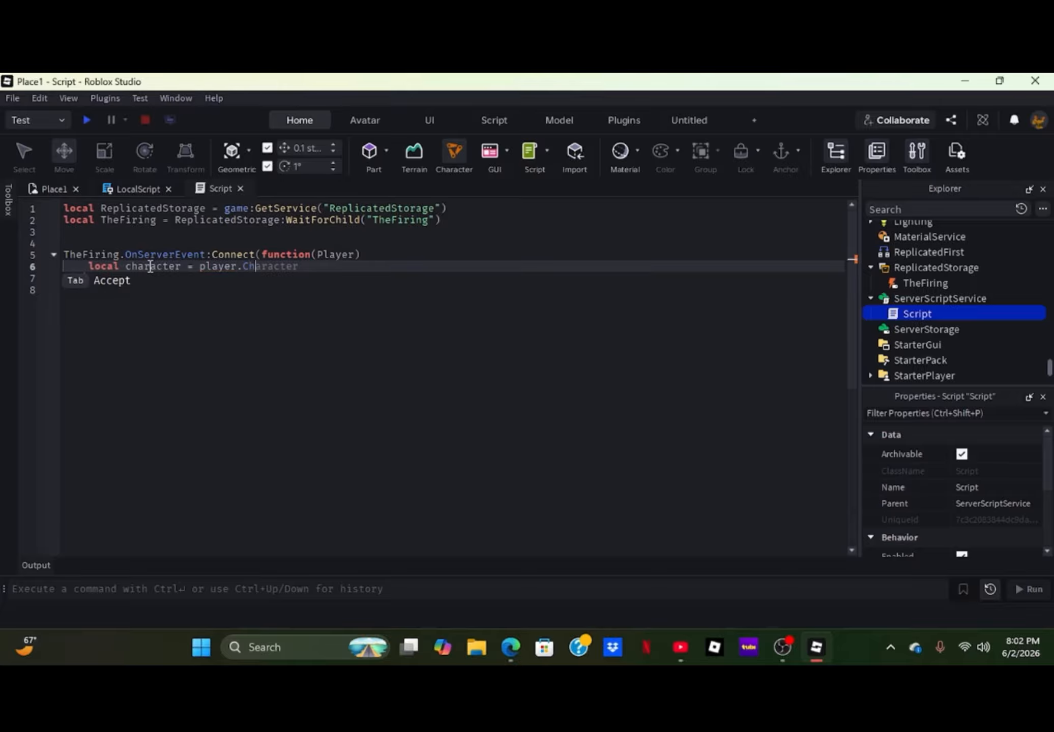
pyautogui.write('arc')
pyautogui.press('BackSpace')
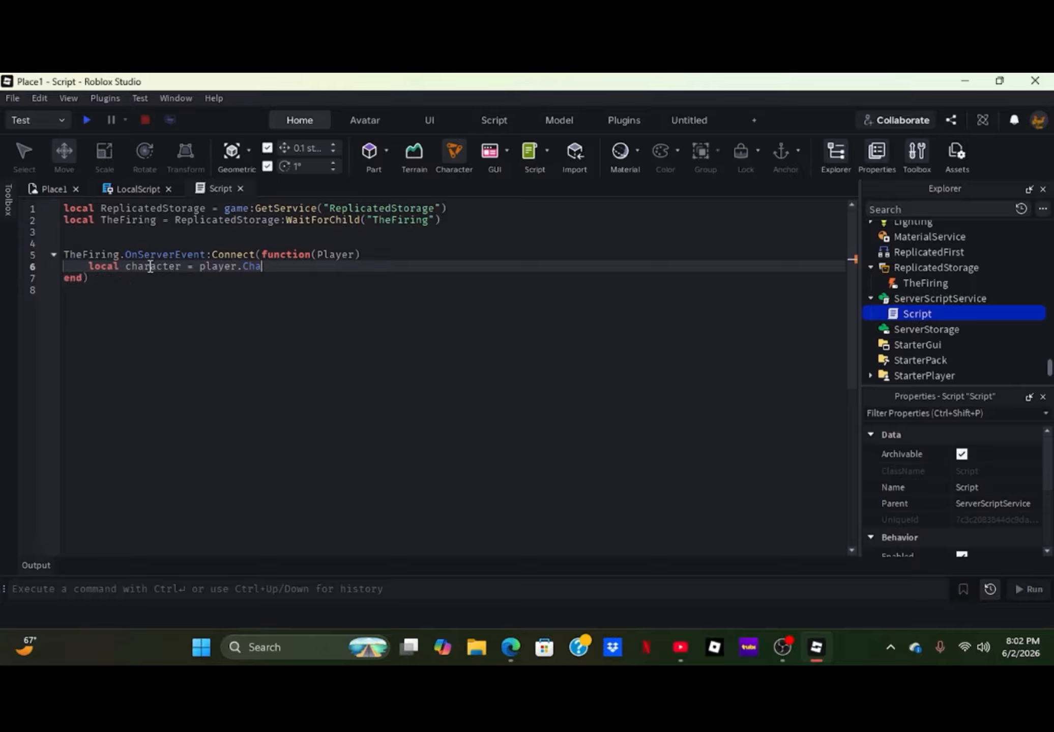
pyautogui.write('acter')
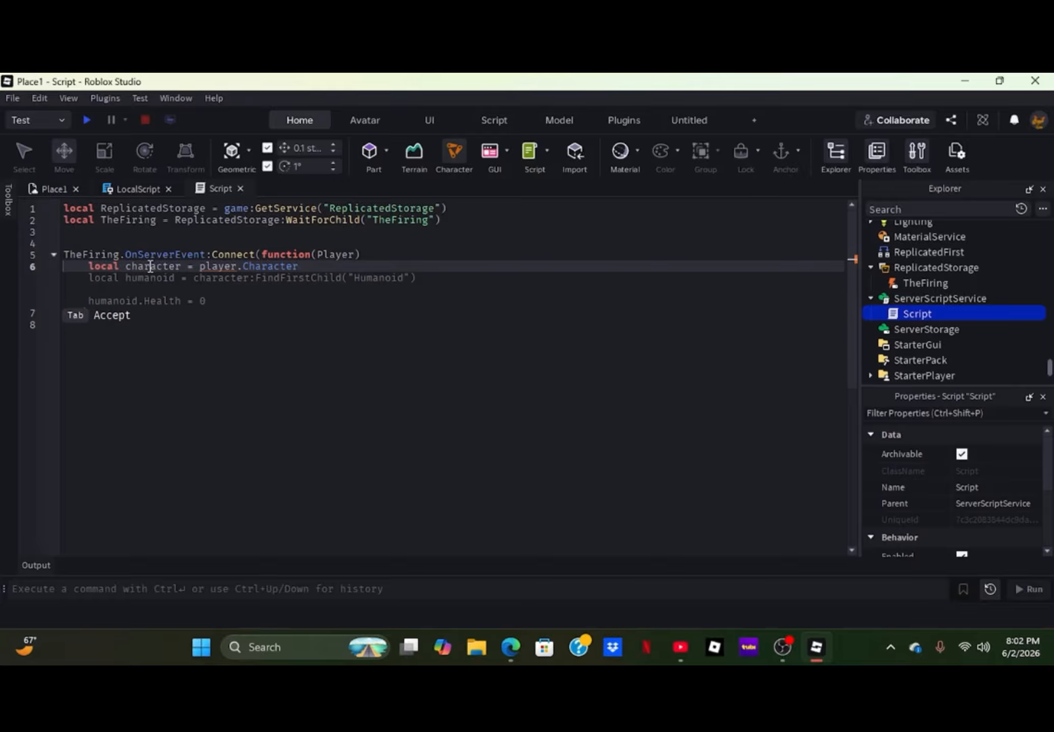
# - Begin a local Humanoid declaration on line 7 of the handler
pyautogui.press('Return')
pyautogui.write('lo')
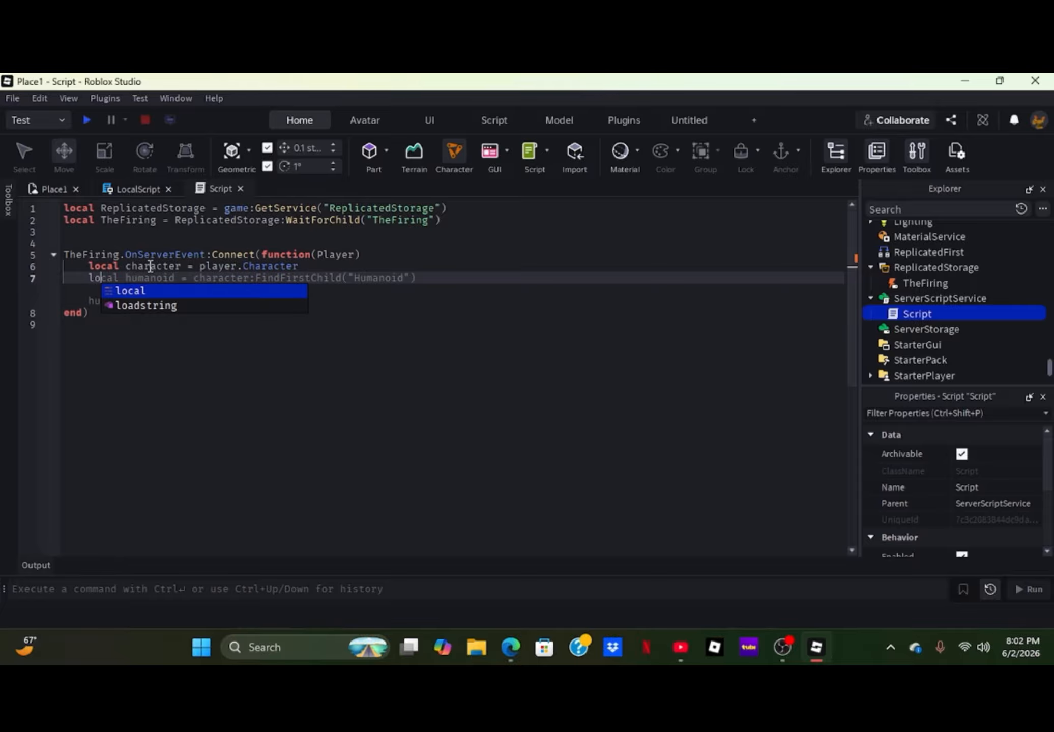
pyautogui.write('cal Humanoid')
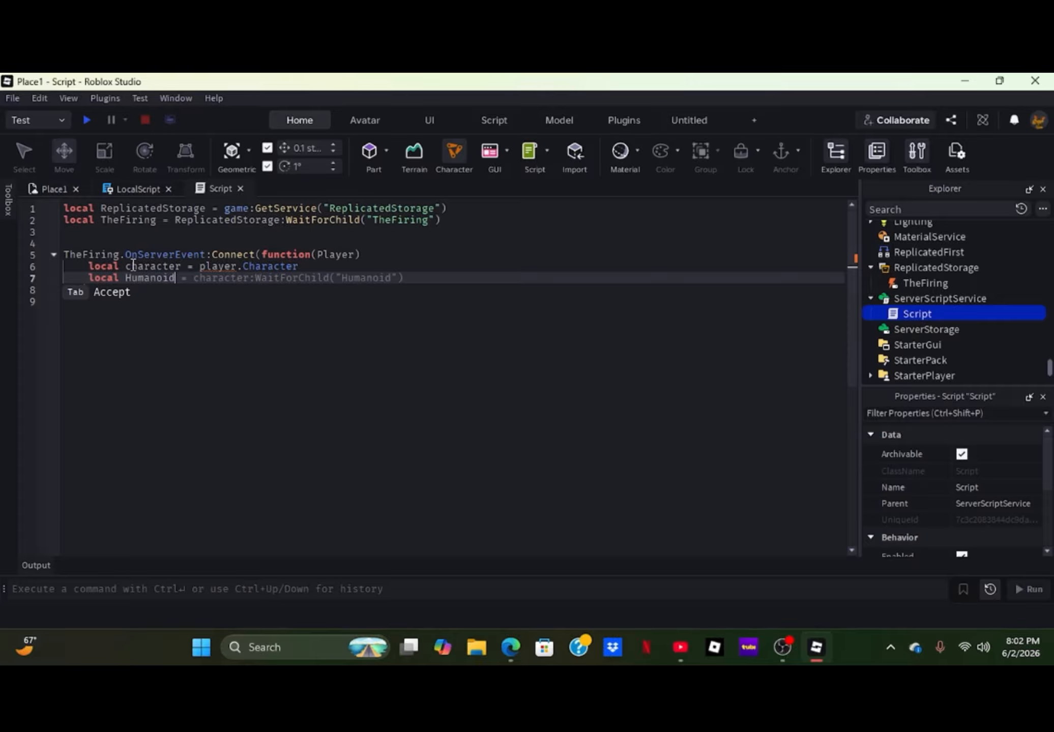
# - Capitalize the variable names on line 6 so it reads local Character = Player.Character
pyautogui.click(172, 265)
pyautogui.press('Left')
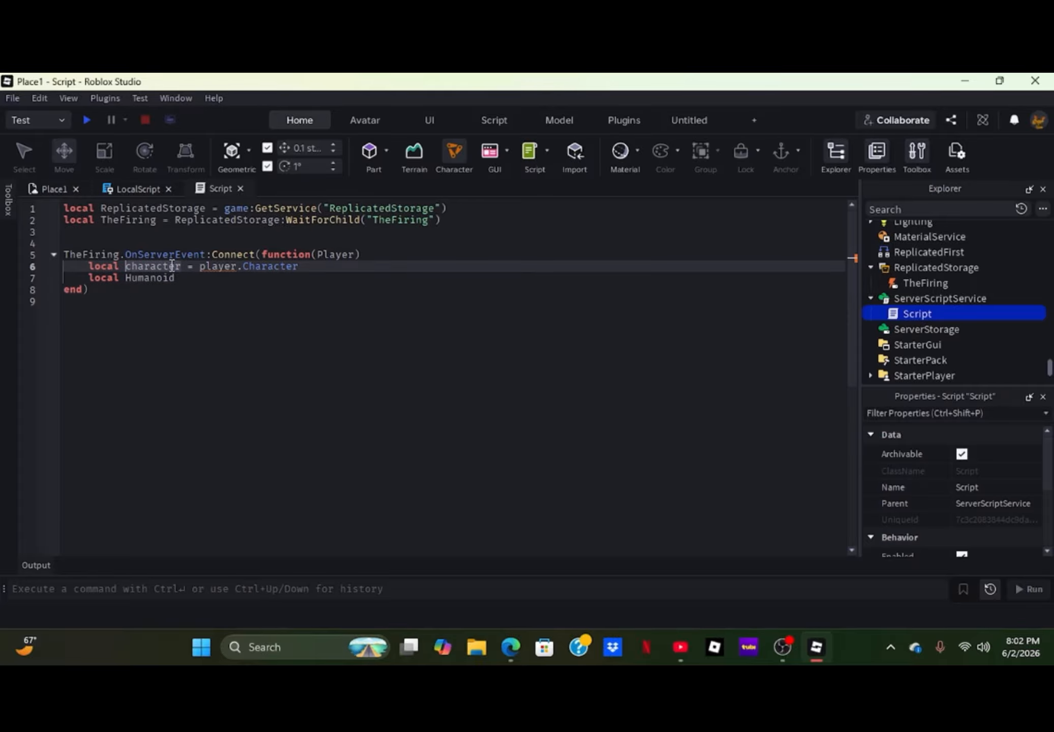
pyautogui.press('Delete')
pyautogui.write('C')
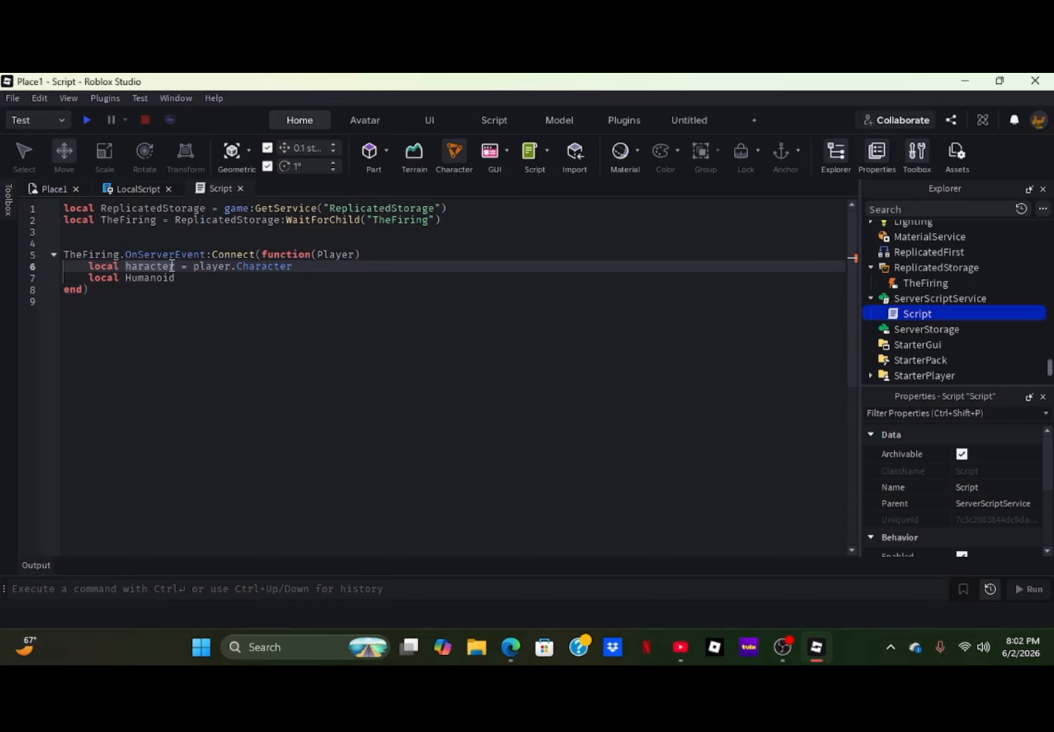
pyautogui.click(205, 267)
pyautogui.press('BackSpace')
pyautogui.write('P')
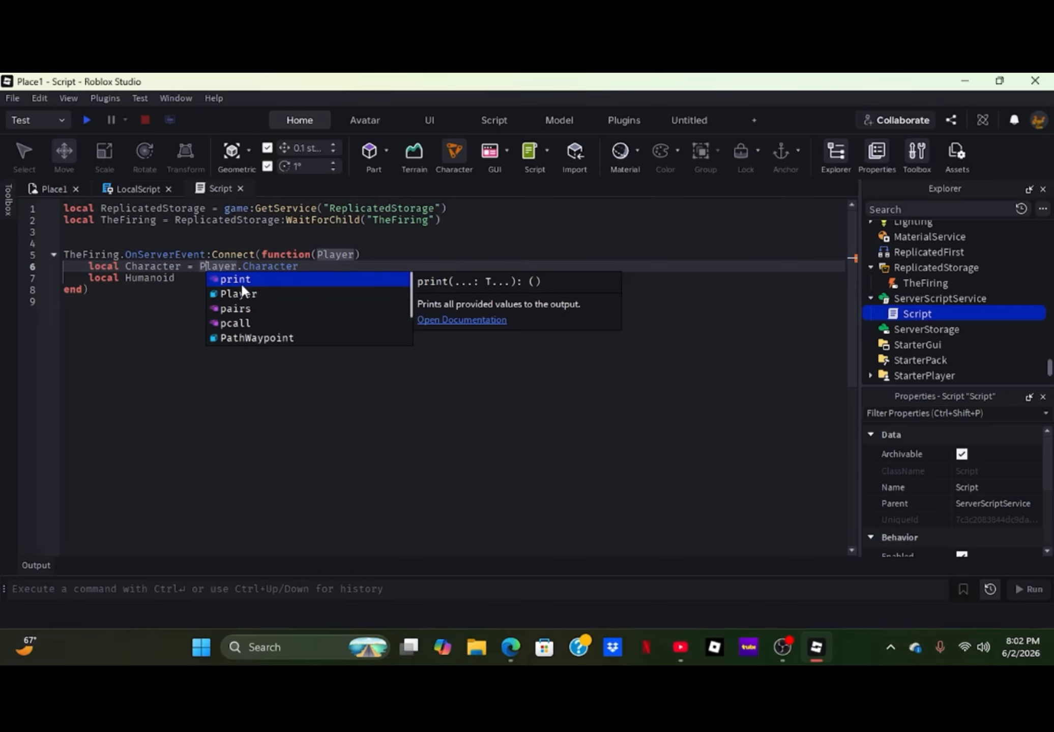
# - Assign Character.humanoid to the Humanoid variable on line 7 and start a new line below
pyautogui.click(187, 280)
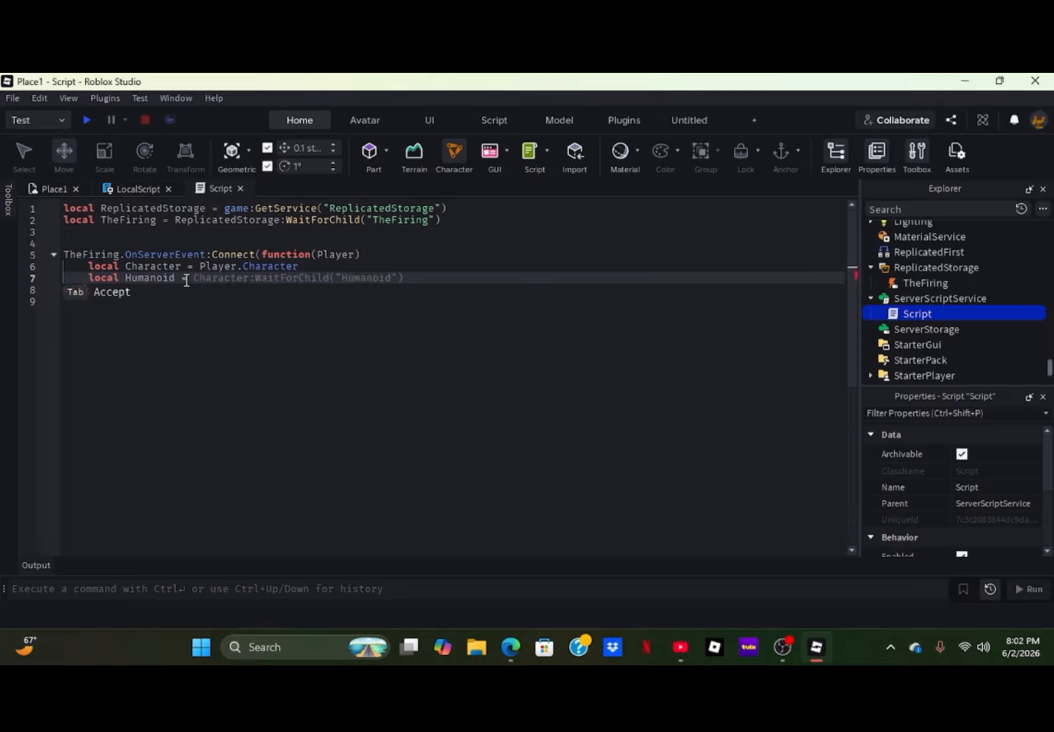
pyautogui.write('Character')
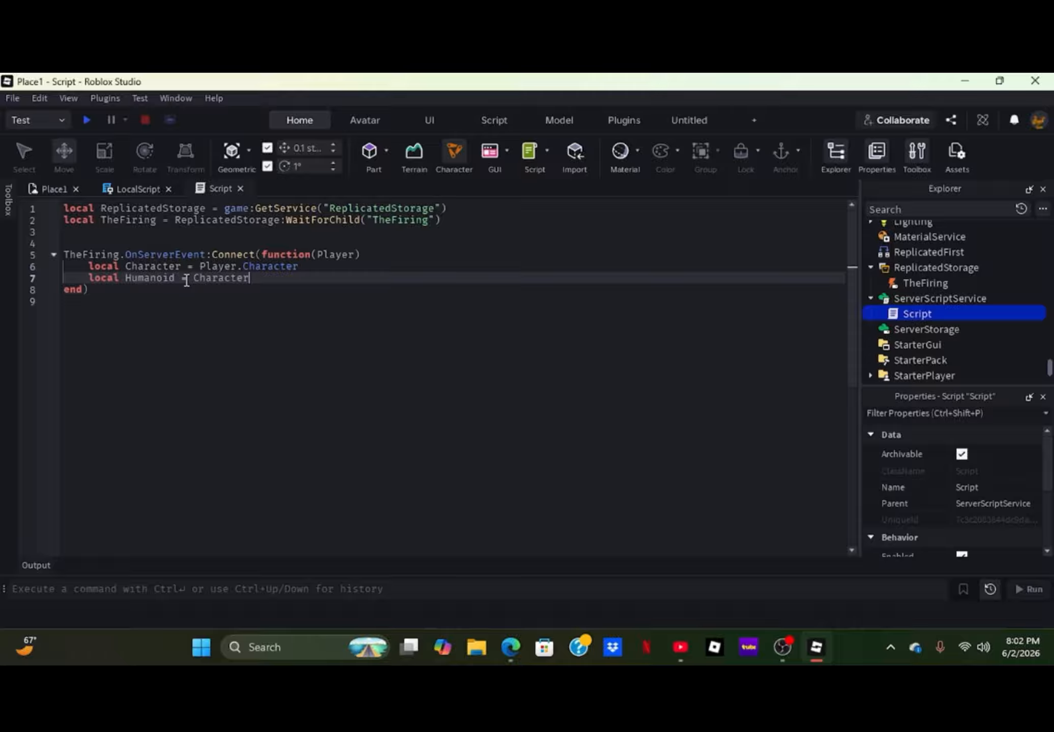
pyautogui.write('.humanoid')
pyautogui.press('Return')
# - Declare local HumanoidRootPart = Character.HumanoidRootPart on line 8, followed by blank lines
pyautogui.write('local Huma')
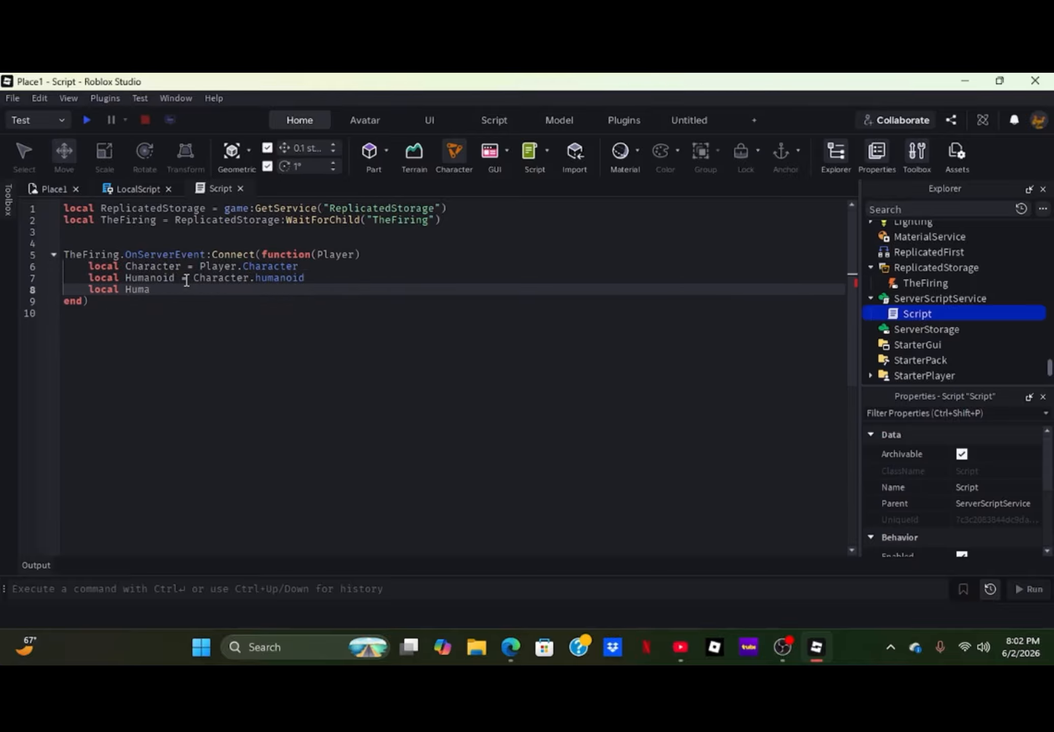
pyautogui.write('noidRootPart')
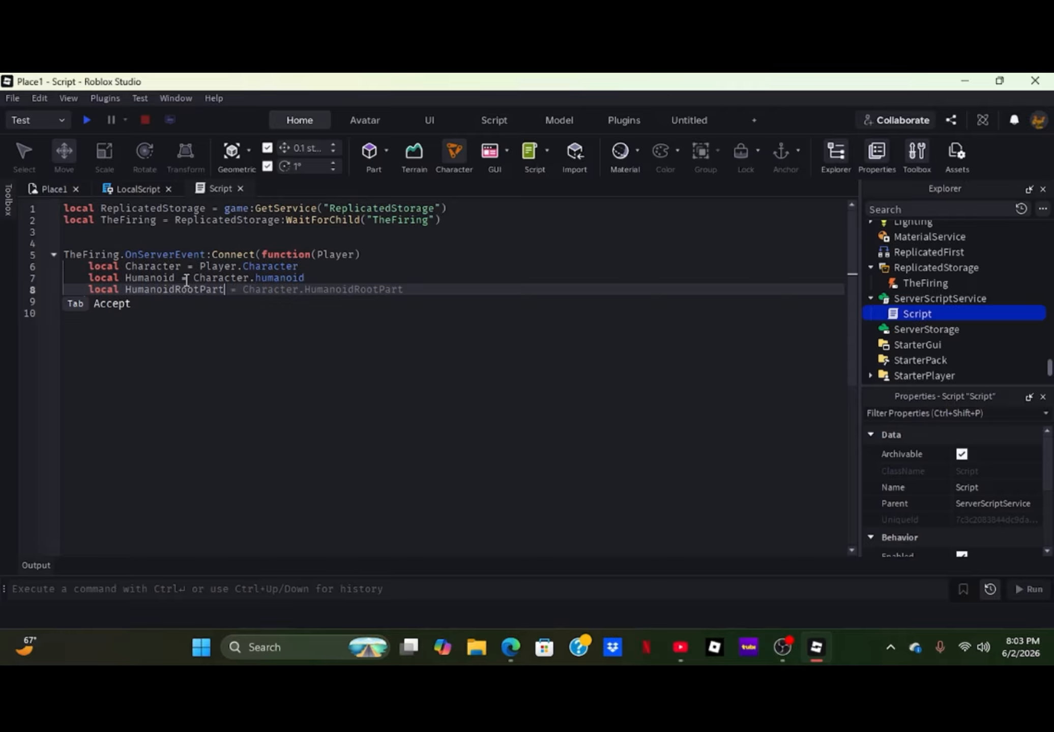
pyautogui.write(' = ')
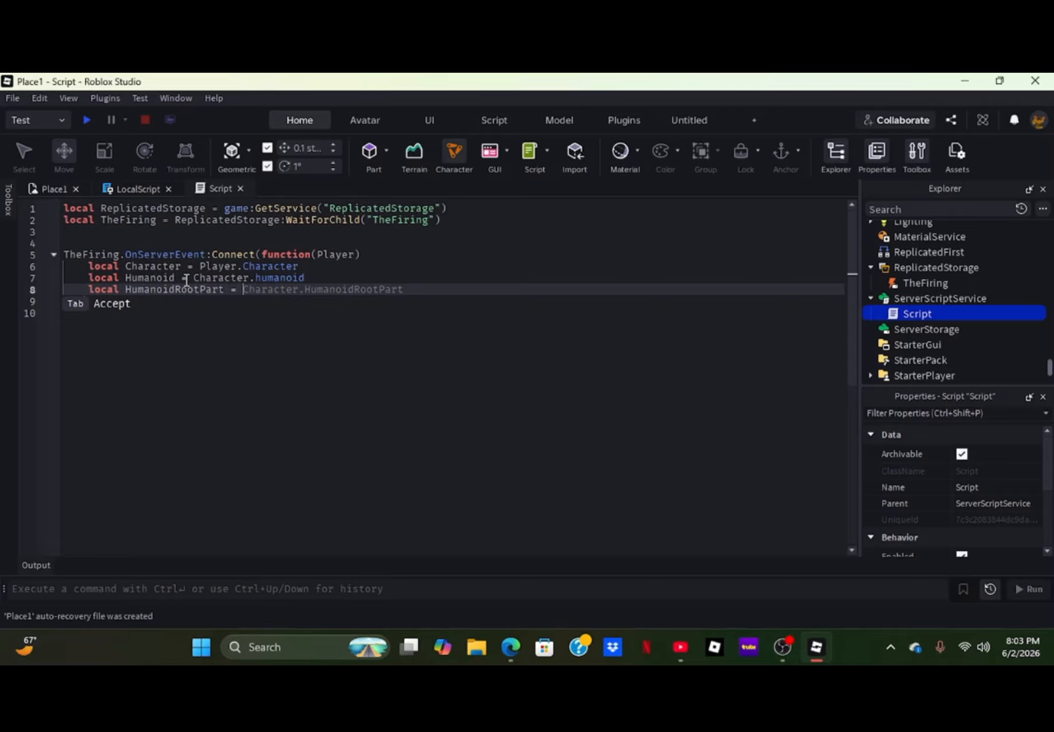
pyautogui.write('Character.HumanoidRo')
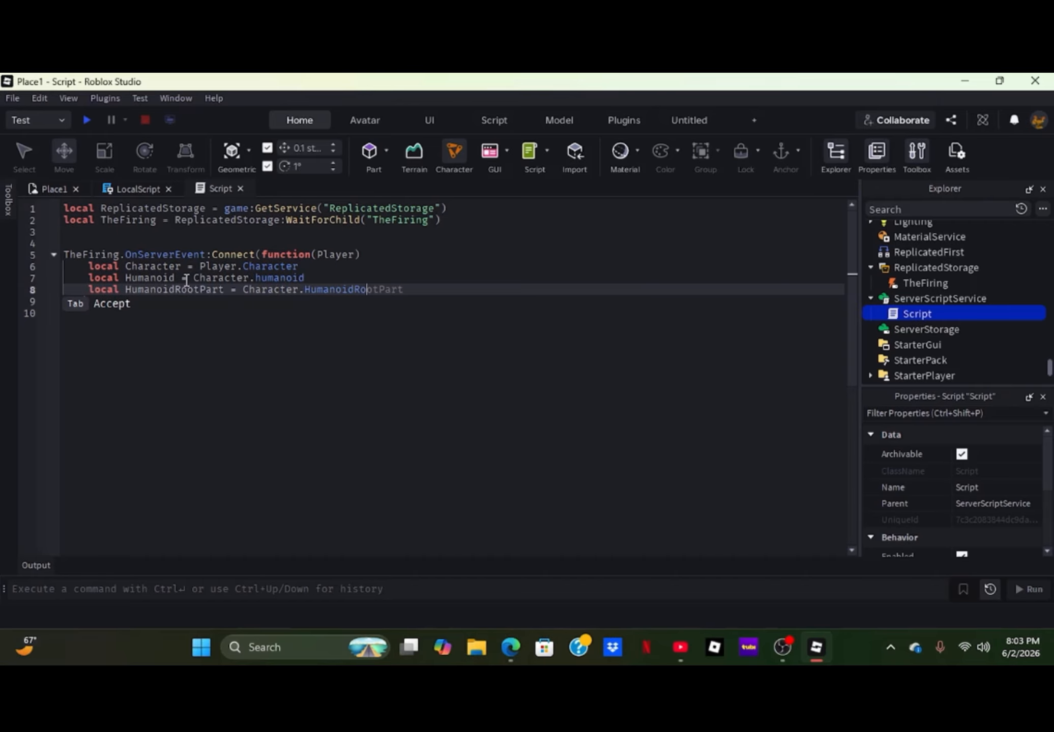
pyautogui.write('otPart')
pyautogui.press('Return')
pyautogui.press('Return')
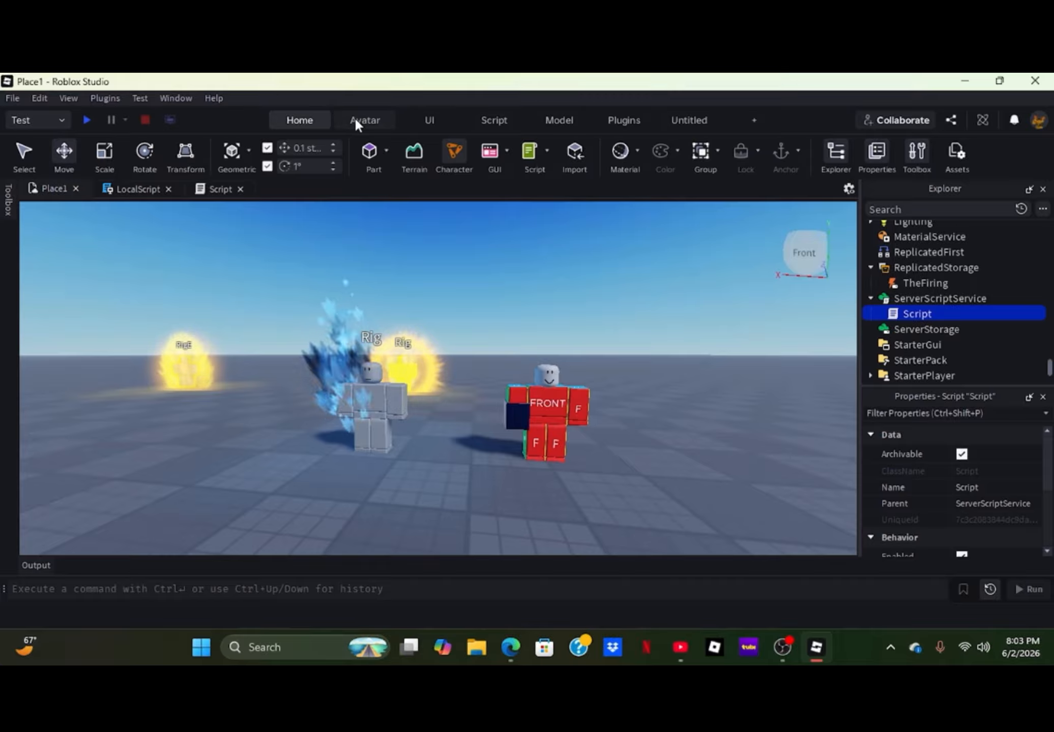
# - Browse the super saiyan audio results in the Creator Store and preview the Goku, Vegeta and Dragon Ball sounds
pyautogui.click(907, 156)
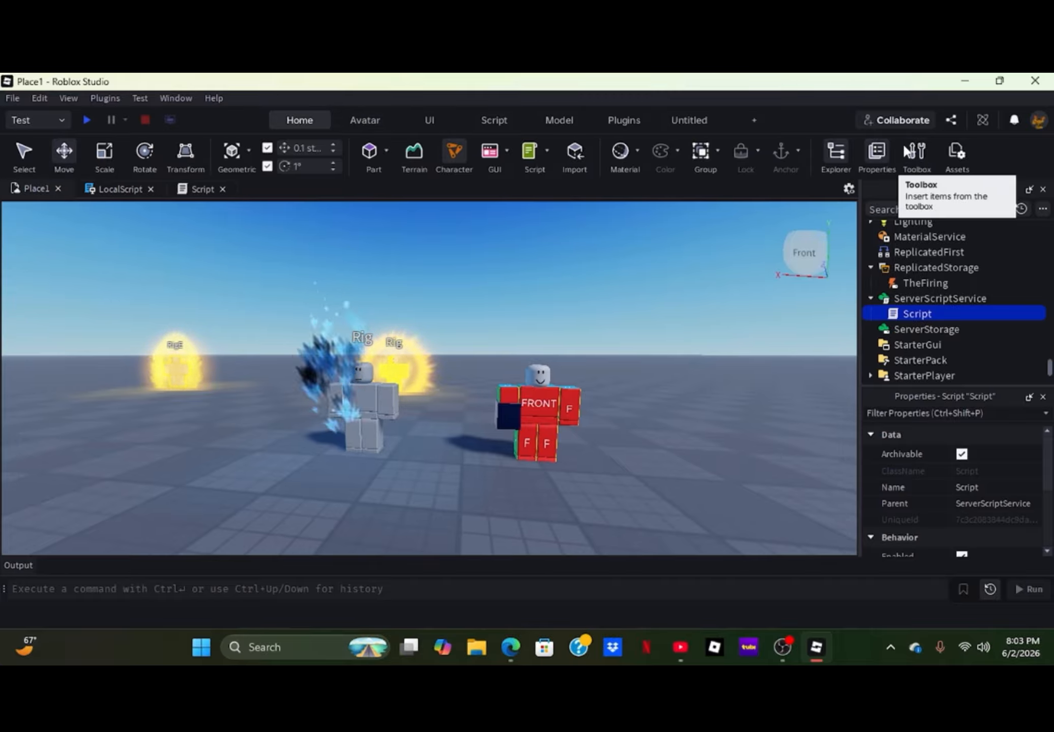
pyautogui.click(908, 148)
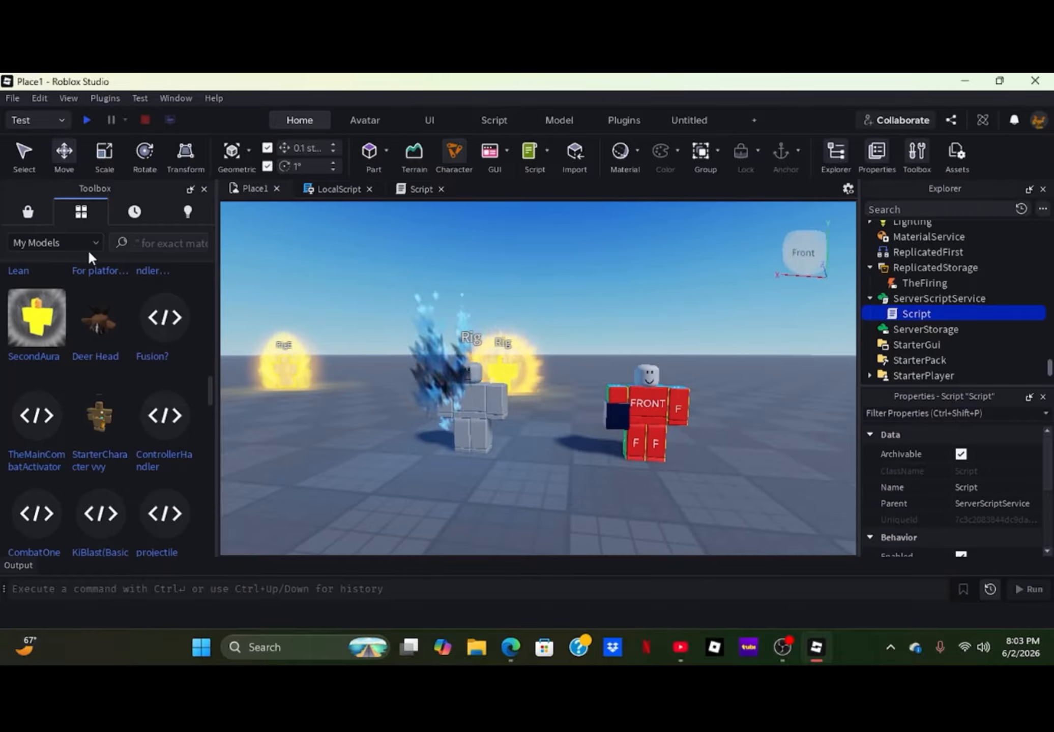
pyautogui.click(31, 213)
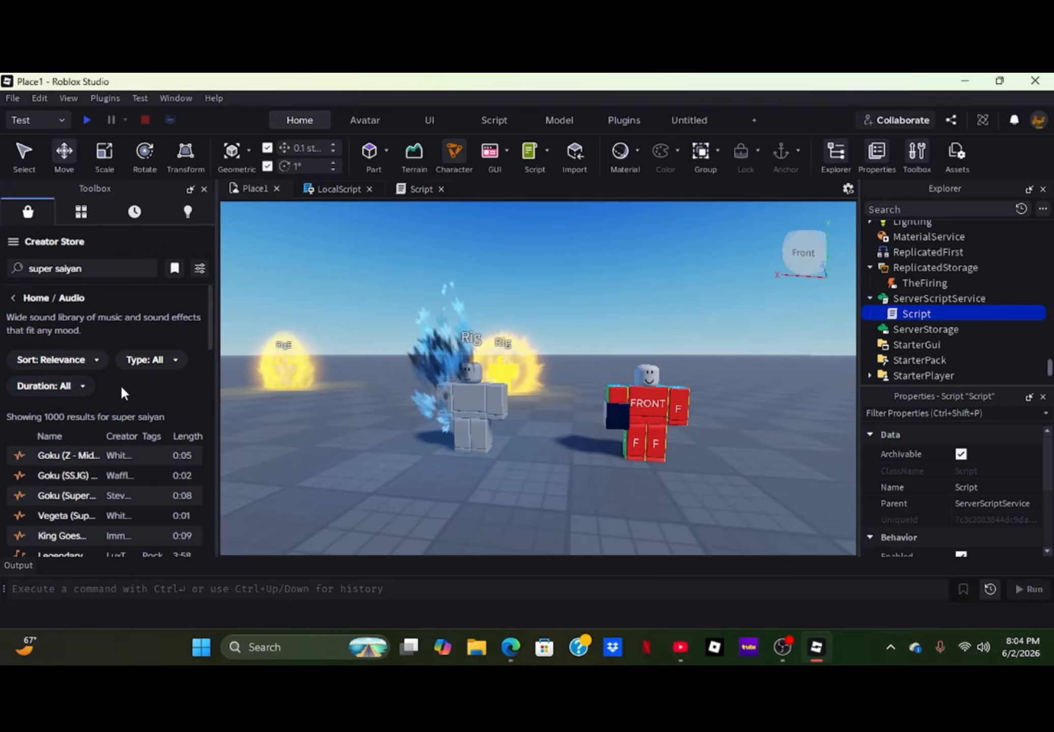
pyautogui.click(19, 456)
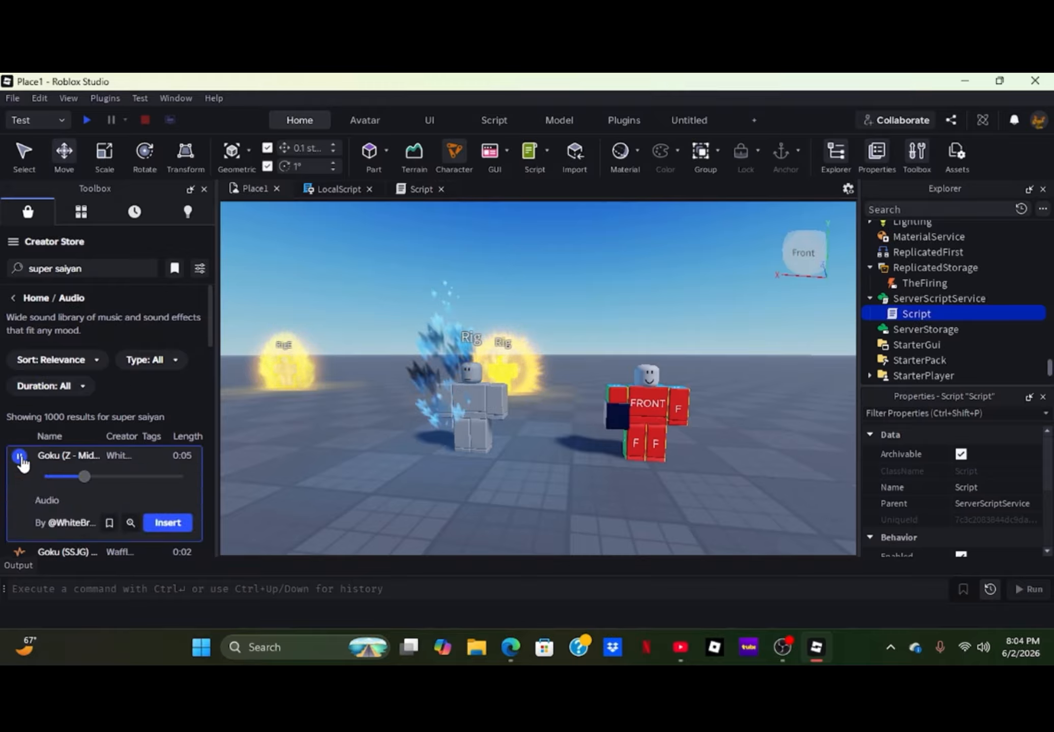
pyautogui.click(20, 456)
pyautogui.scroll(-3, 46, 445)
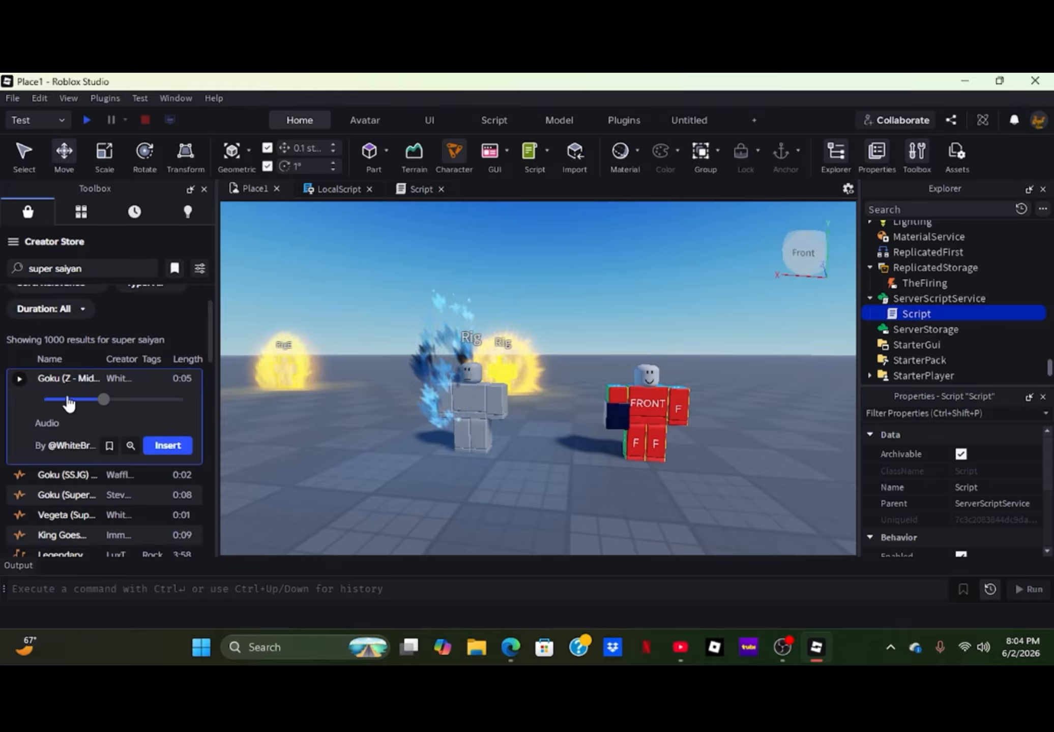
pyautogui.scroll(-2, 35, 478)
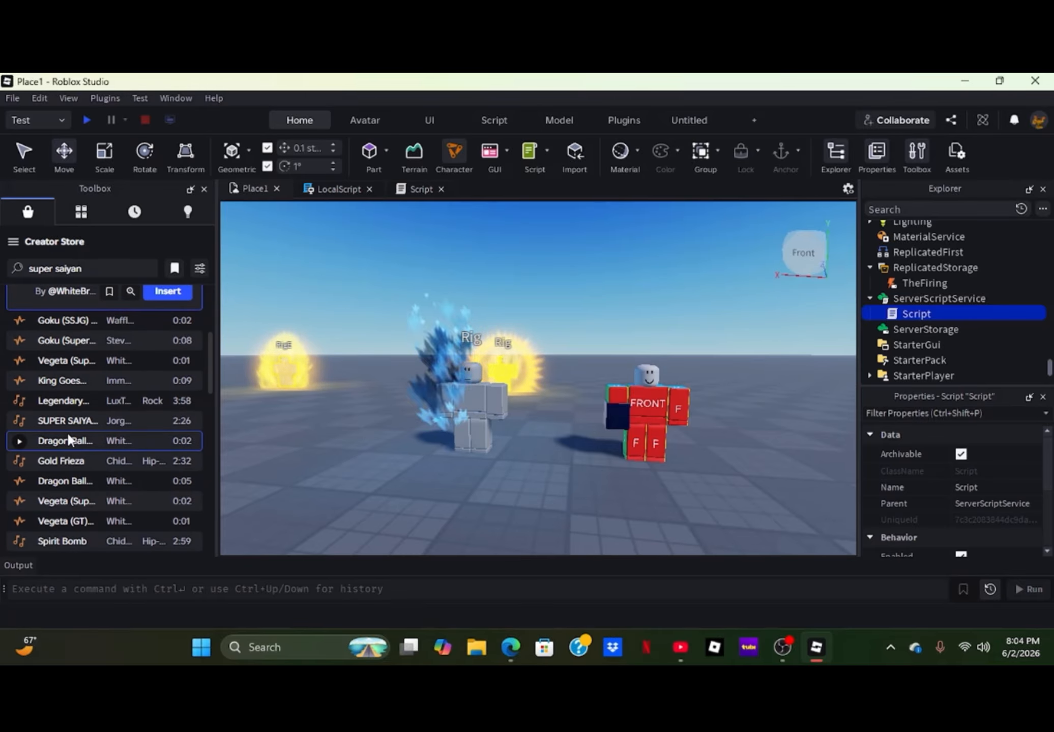
pyautogui.click(21, 361)
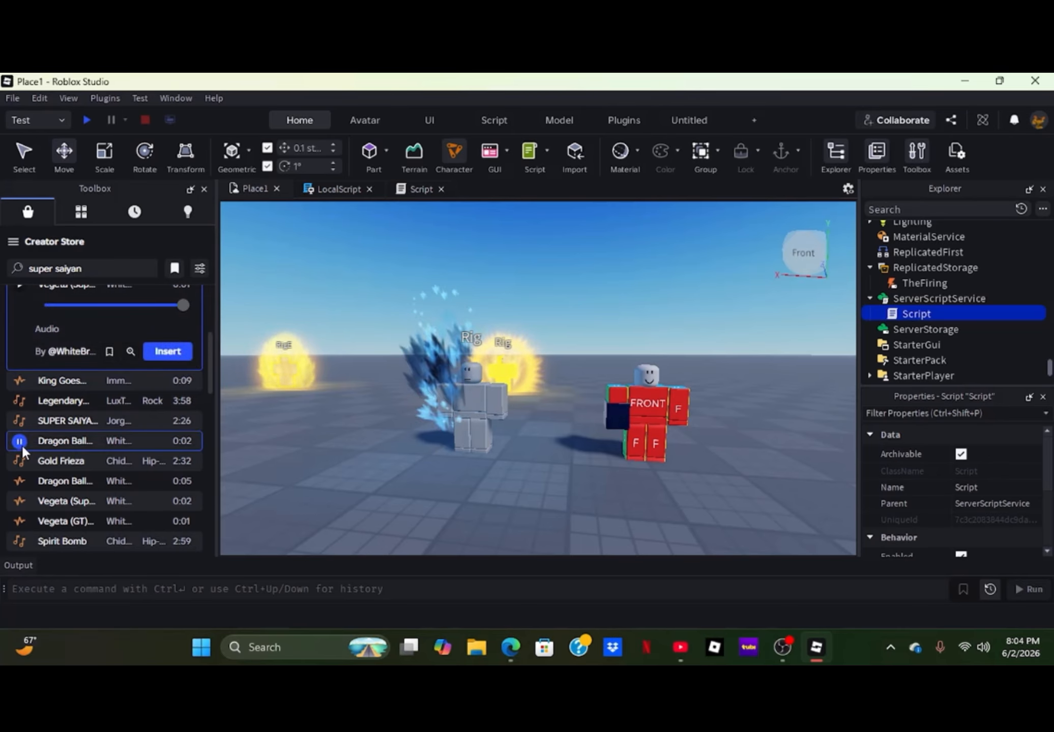
pyautogui.scroll(-2, 27, 463)
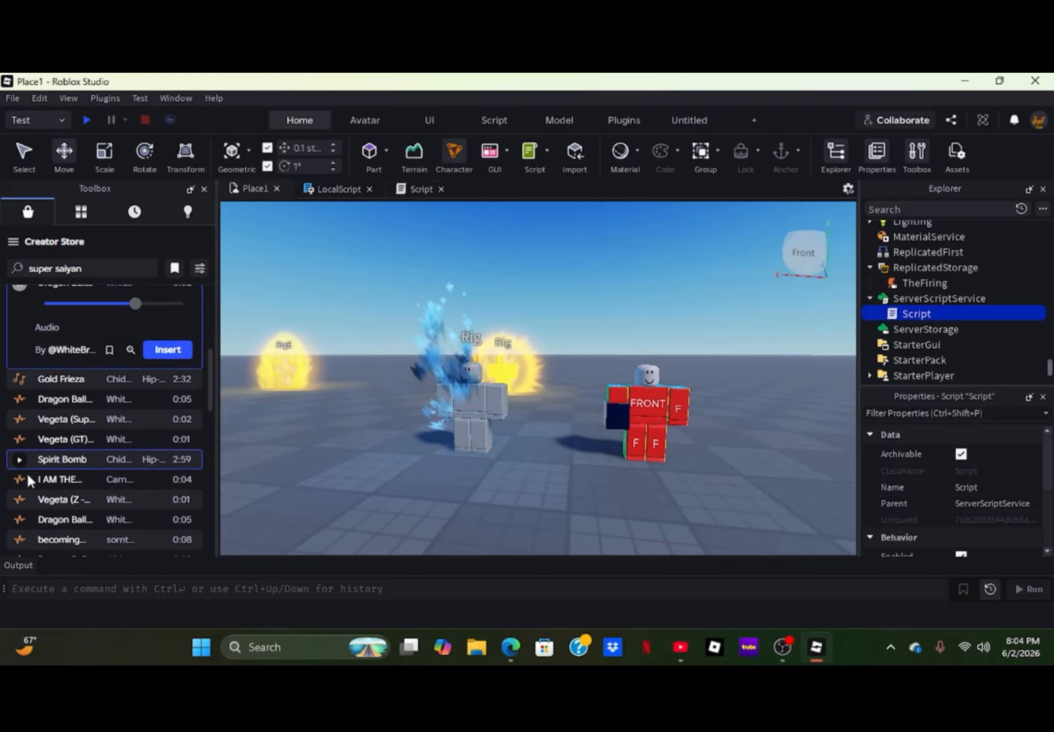
pyautogui.scroll(-3, 27, 478)
pyautogui.scroll(-5, 27, 470)
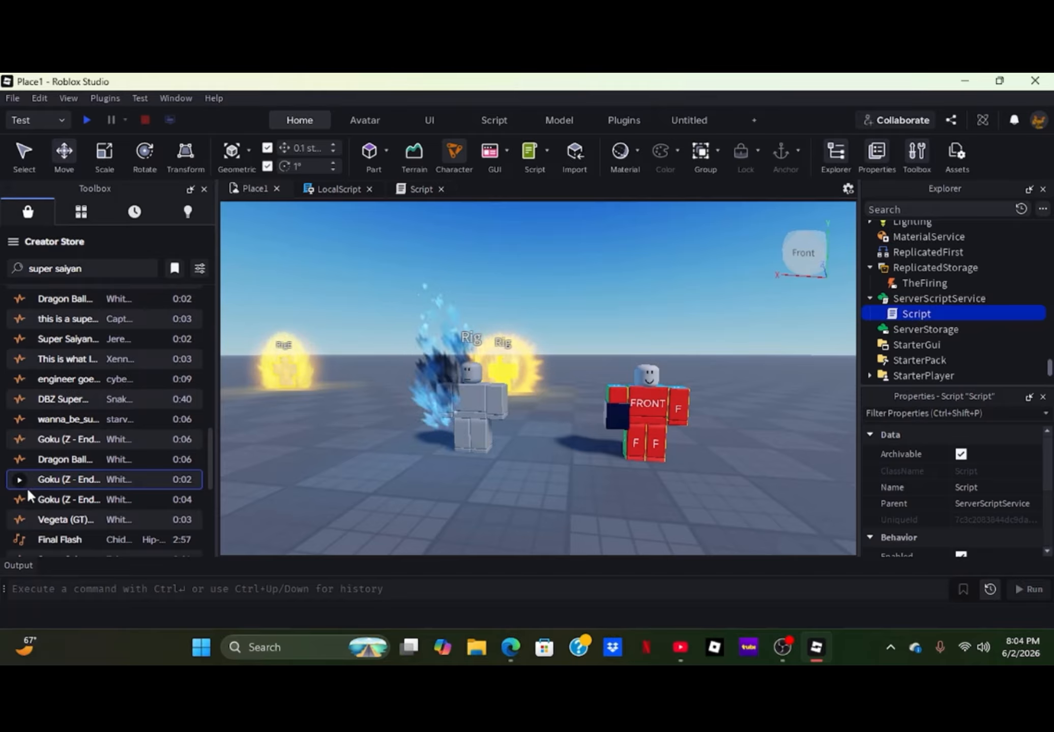
pyautogui.scroll(-3, 28, 485)
pyautogui.scroll(-3, 30, 482)
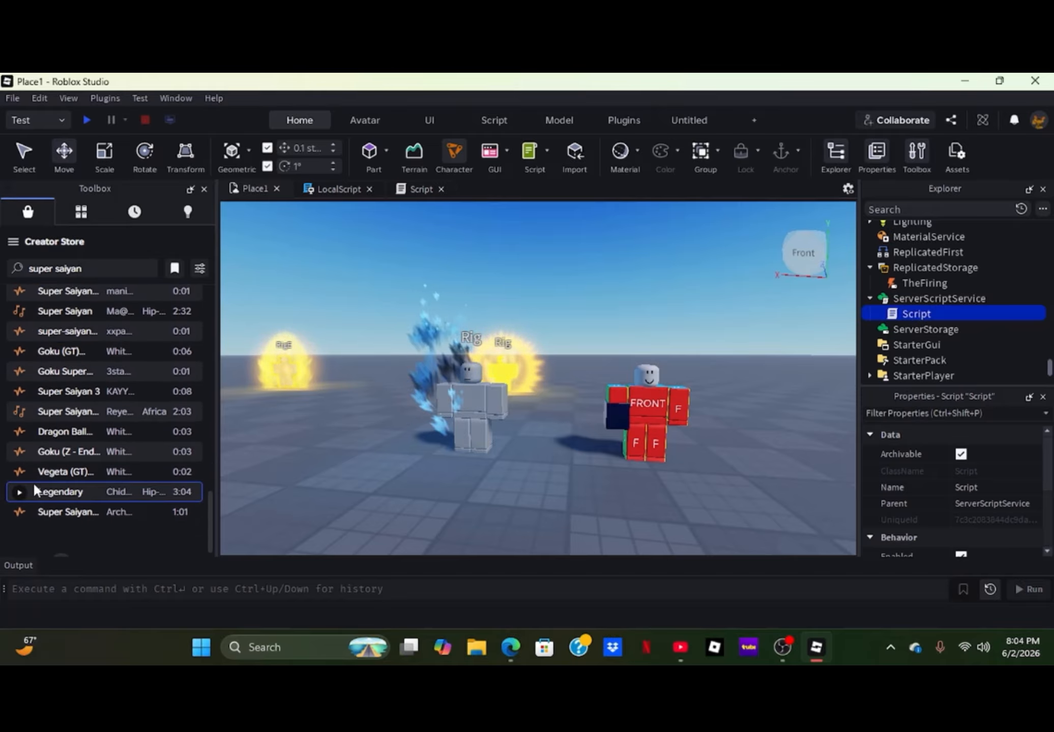
pyautogui.scroll(5, 61, 410)
# - Search the Creator Store audio for "transformation"
pyautogui.click(112, 269)
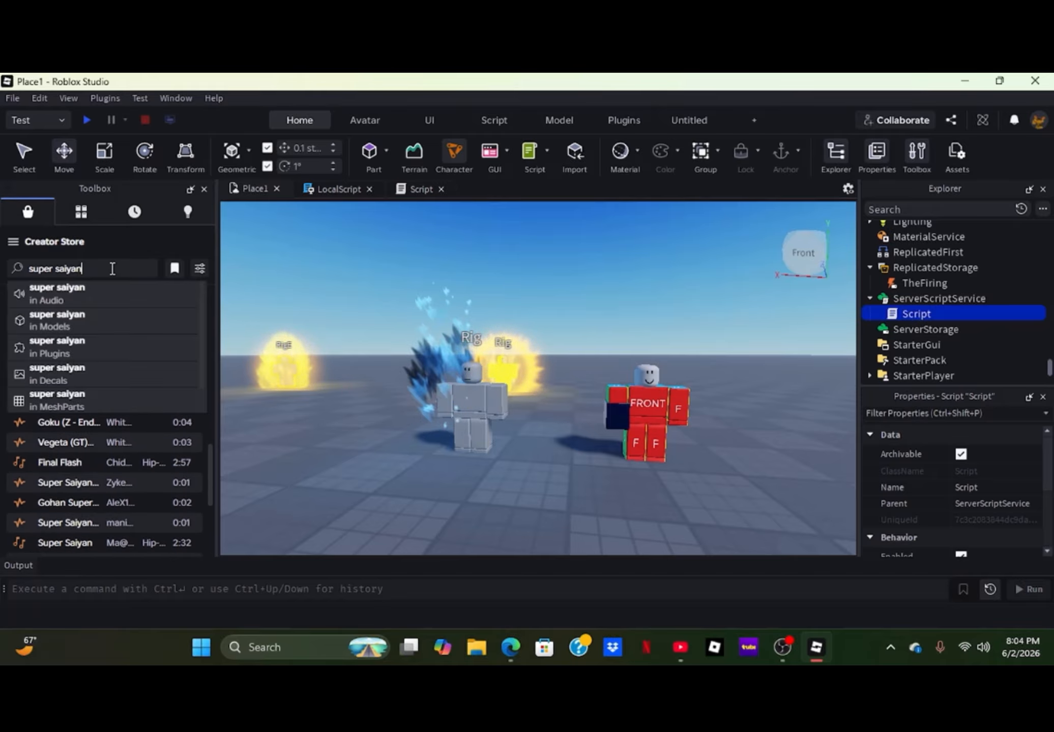
pyautogui.press('BackSpace')
pyautogui.press('BackSpace')
pyautogui.press('BackSpace')
pyautogui.press('BackSpace')
pyautogui.press('BackSpace')
pyautogui.press('BackSpace')
pyautogui.press('BackSpace')
pyautogui.press('BackSpace')
pyautogui.press('BackSpace')
pyautogui.press('BackSpace')
pyautogui.press('BackSpace')
pyautogui.press('BackSpace')
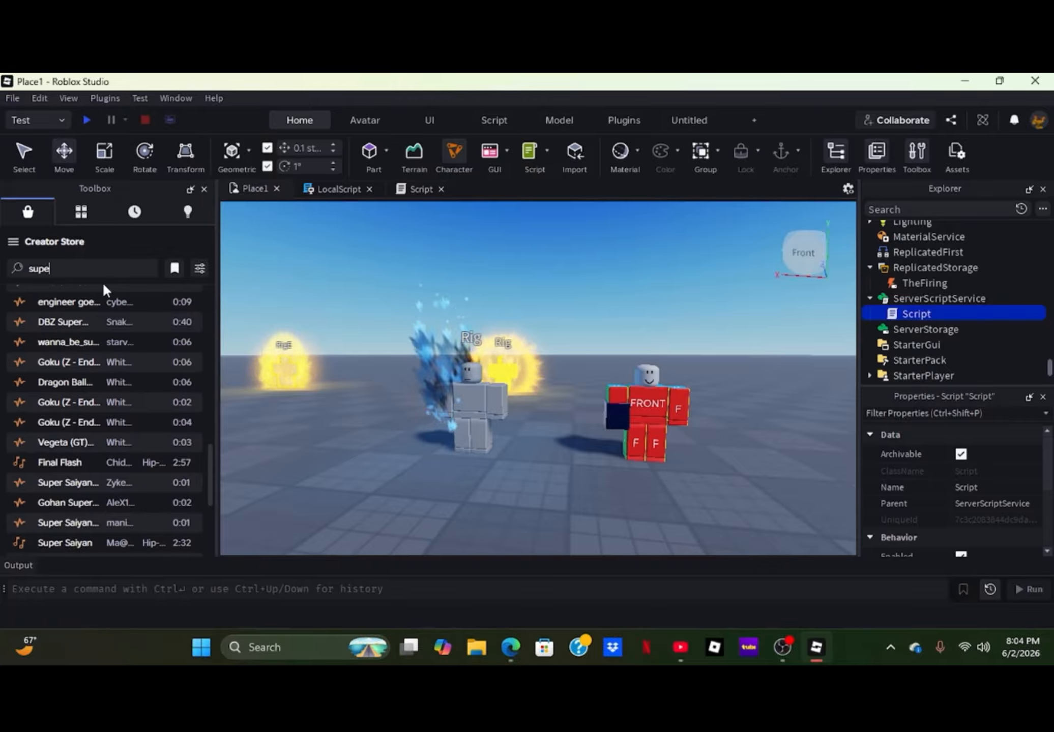
pyautogui.write('trans')
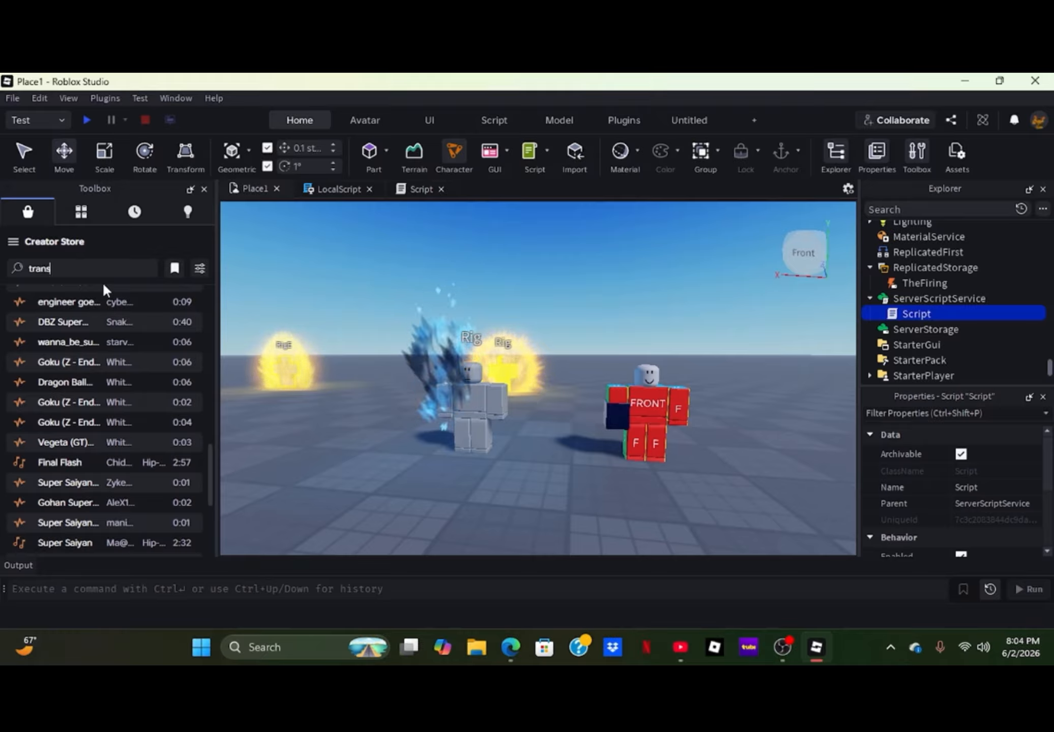
pyautogui.write('form')
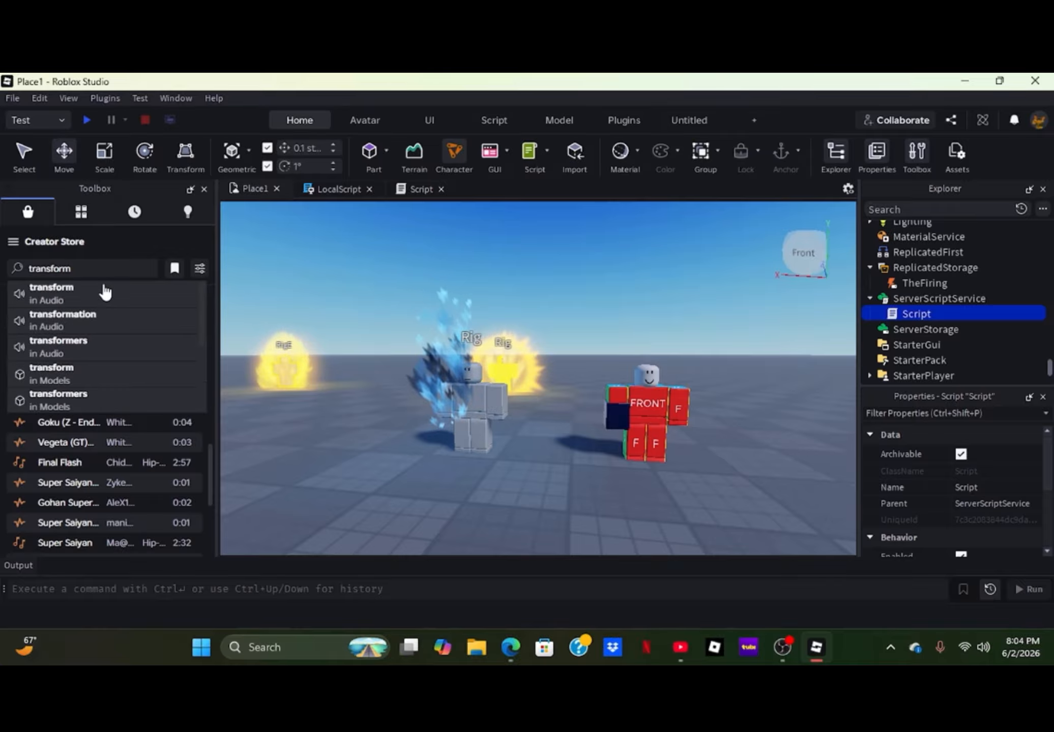
pyautogui.click(80, 321)
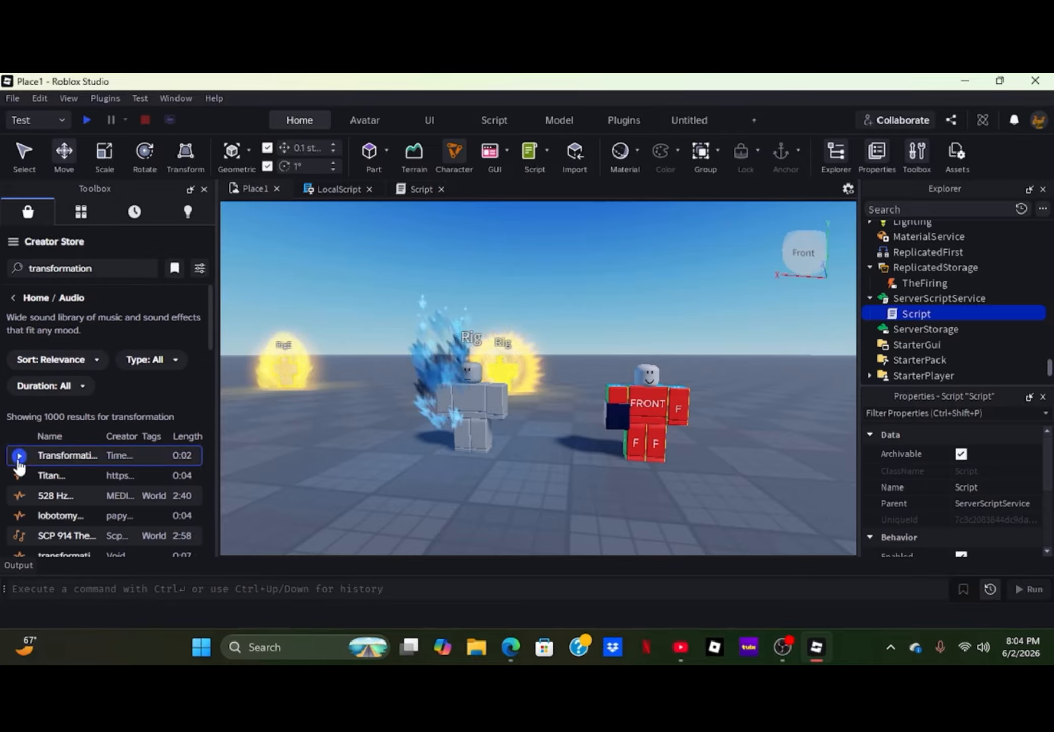
# - Preview the Transformation and Titan sounds and choose Transformation to insert as a Sound in the server Script
pyautogui.click(19, 456)
pyautogui.scroll(-2, 51, 410)
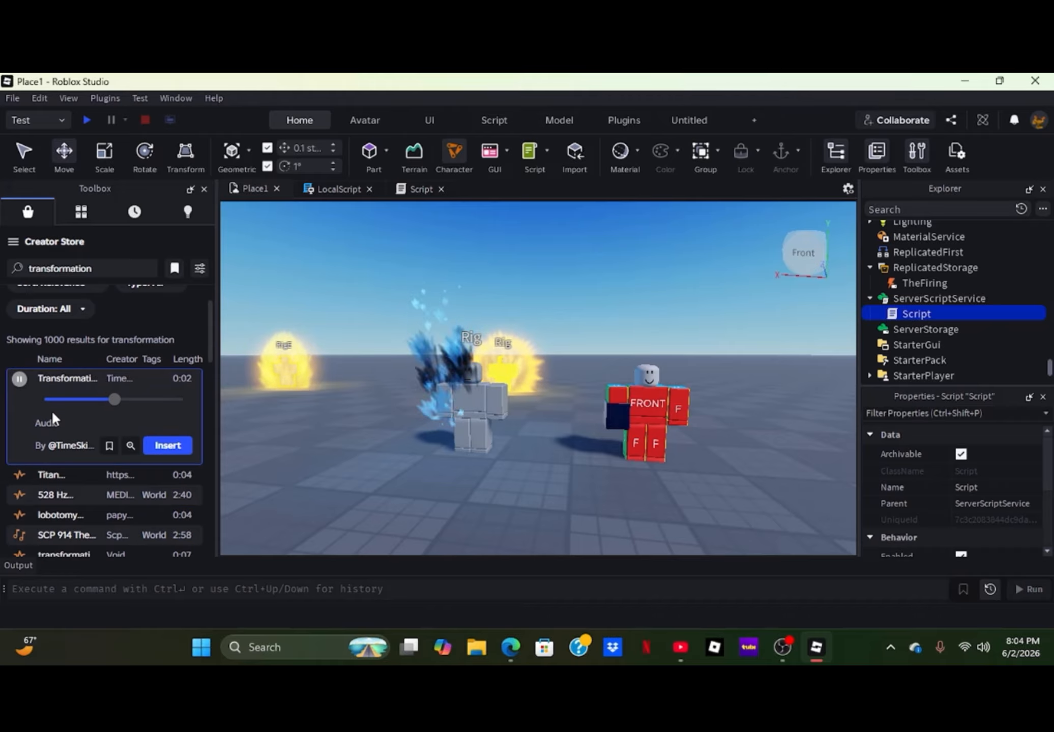
pyautogui.click(20, 475)
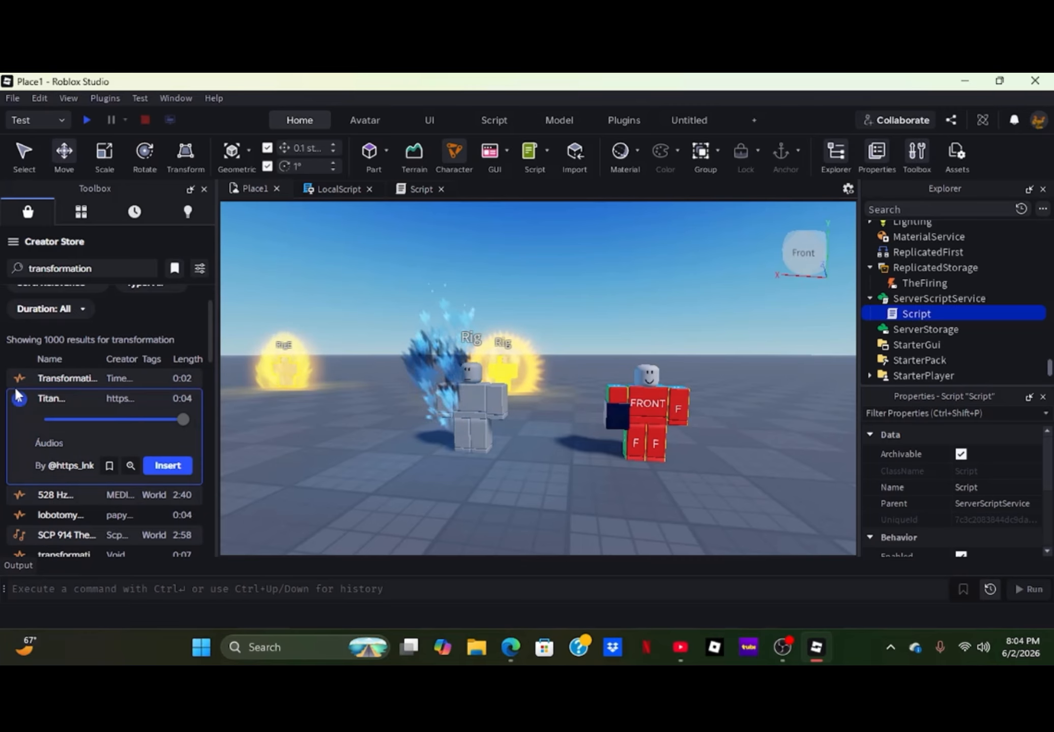
pyautogui.click(36, 377)
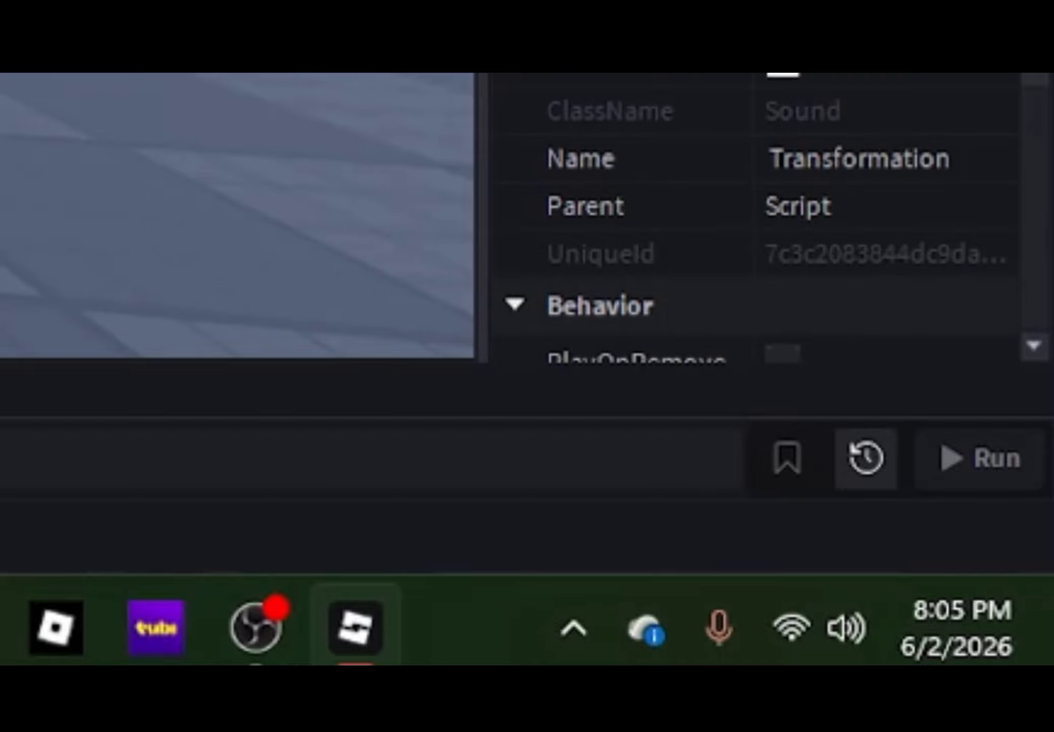
# - Rename the Attachment under the Rig's RightLowerArm as Aura and move it into the server Script
pyautogui.click(918, 290)
pyautogui.scroll(-3, 917, 291)
pyautogui.scroll(-3, 914, 292)
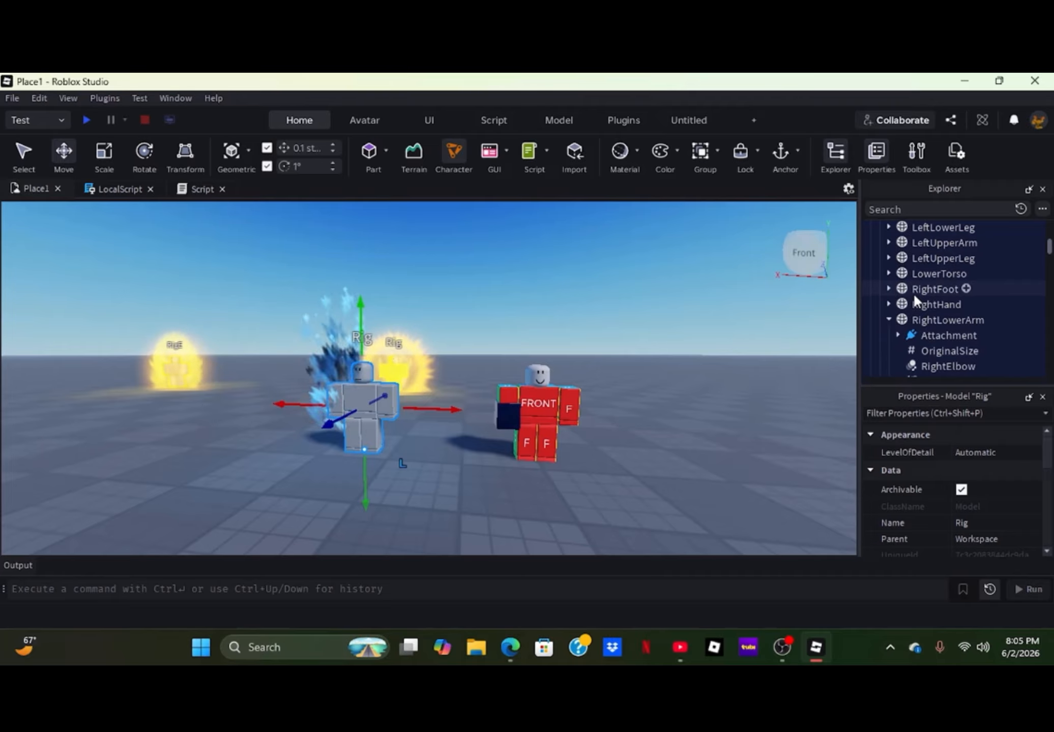
pyautogui.click(936, 335)
pyautogui.doubleClick(936, 334)
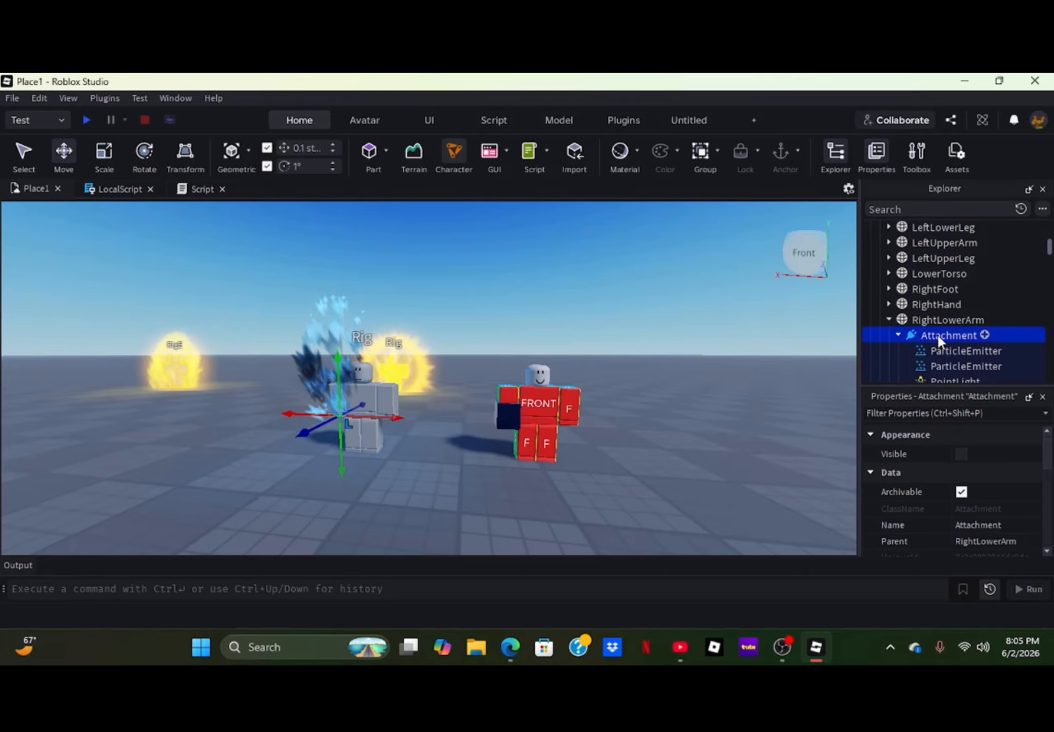
pyautogui.click(938, 333)
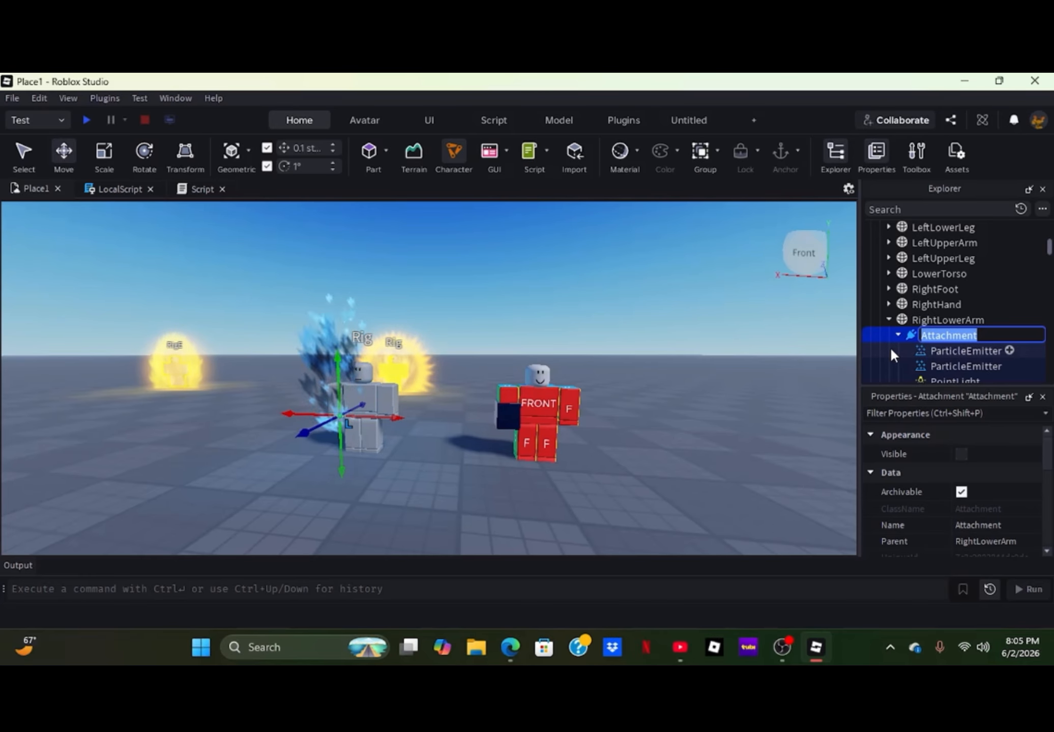
pyautogui.write('Auar')
pyautogui.press('BackSpace')
pyautogui.press('BackSpace')
pyautogui.write('ra')
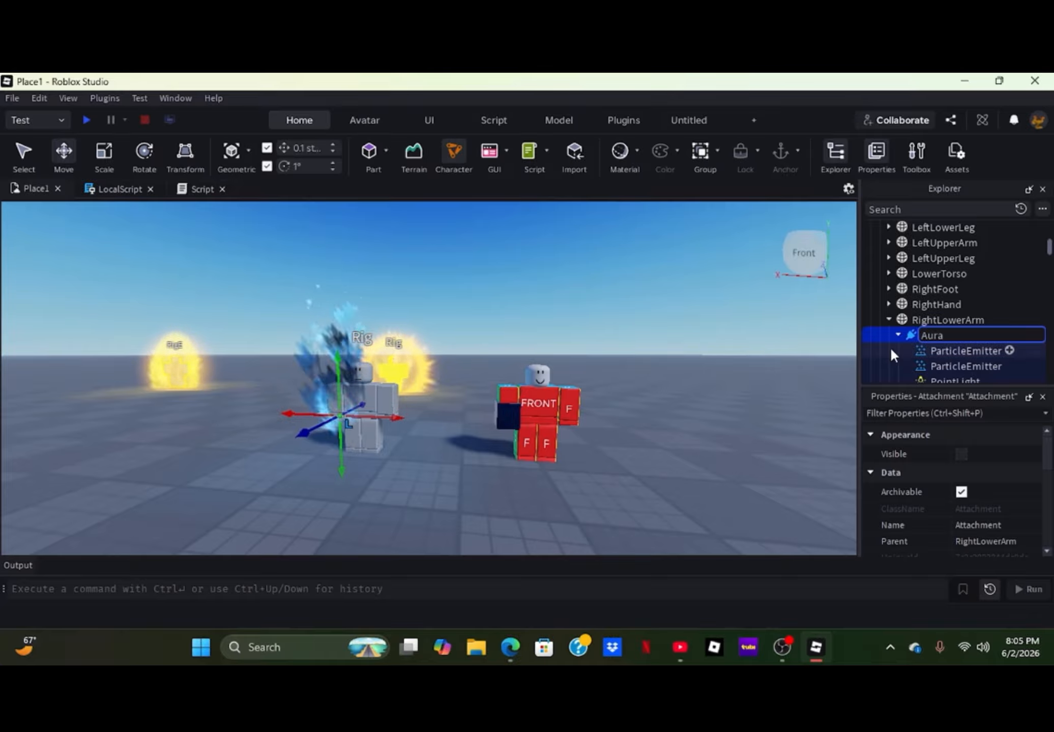
pyautogui.press('Return')
pyautogui.moveTo(925, 335); pyautogui.dragTo(907, 297)
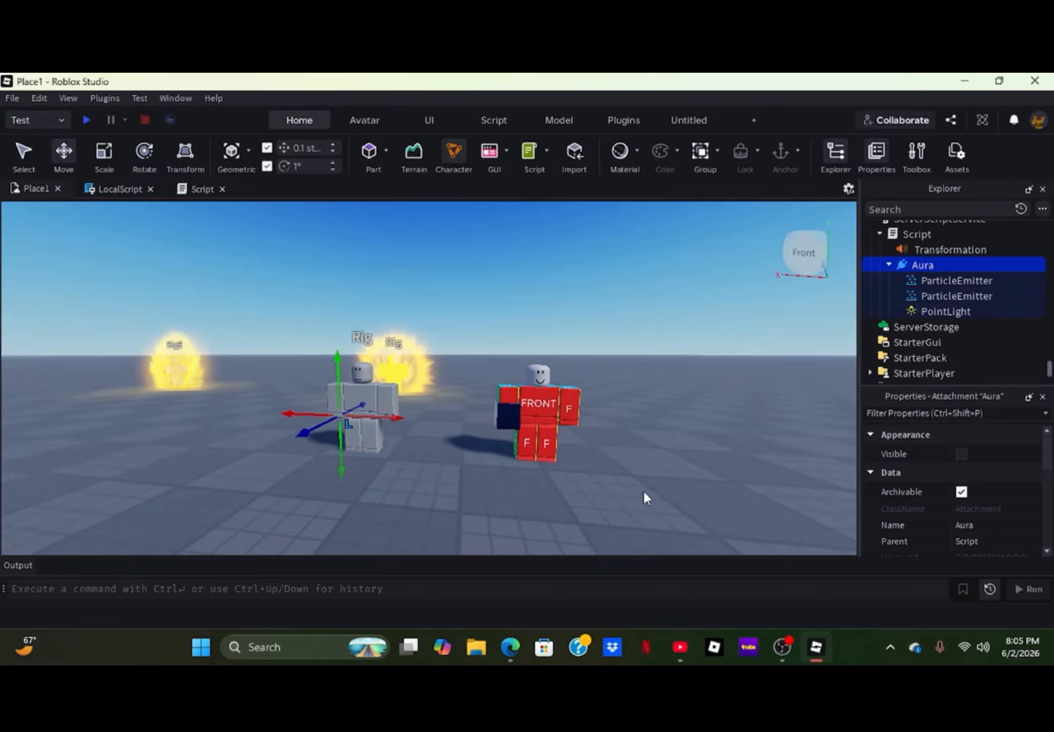
# - Move the Tool with its LocalScript and Handle from TemplateR15 into StarterPack
pyautogui.click(567, 415)
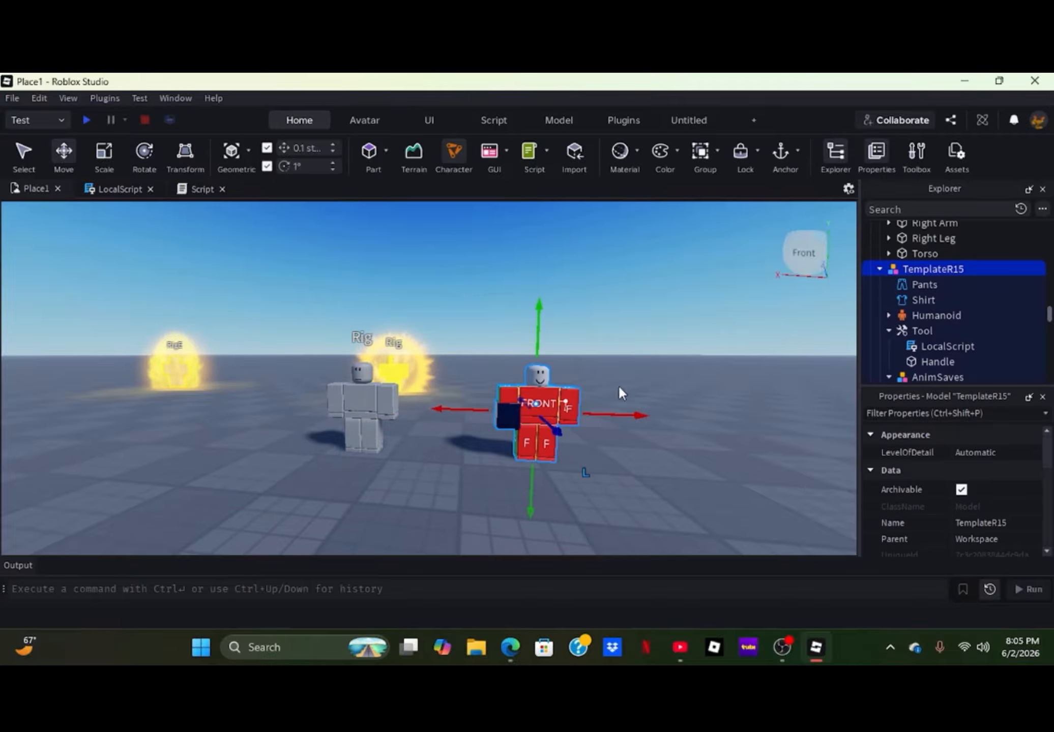
pyautogui.click(889, 331)
pyautogui.click(904, 328)
pyautogui.moveTo(903, 331)
pyautogui.mouseDown()
pyautogui.moveTo(901, 361)
pyautogui.moveTo(898, 349)
pyautogui.mouseUp()
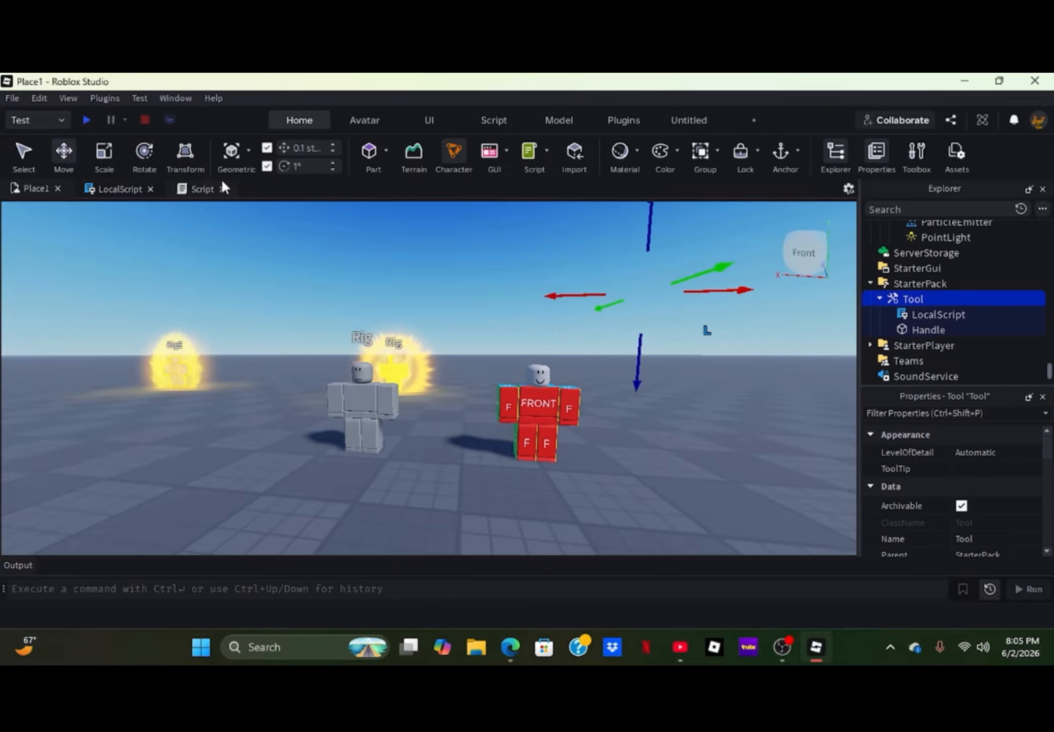
# - Insert a blank line below the HumanoidRootPart declaration in the server Script's OnServerEvent handler
pyautogui.click(200, 189)
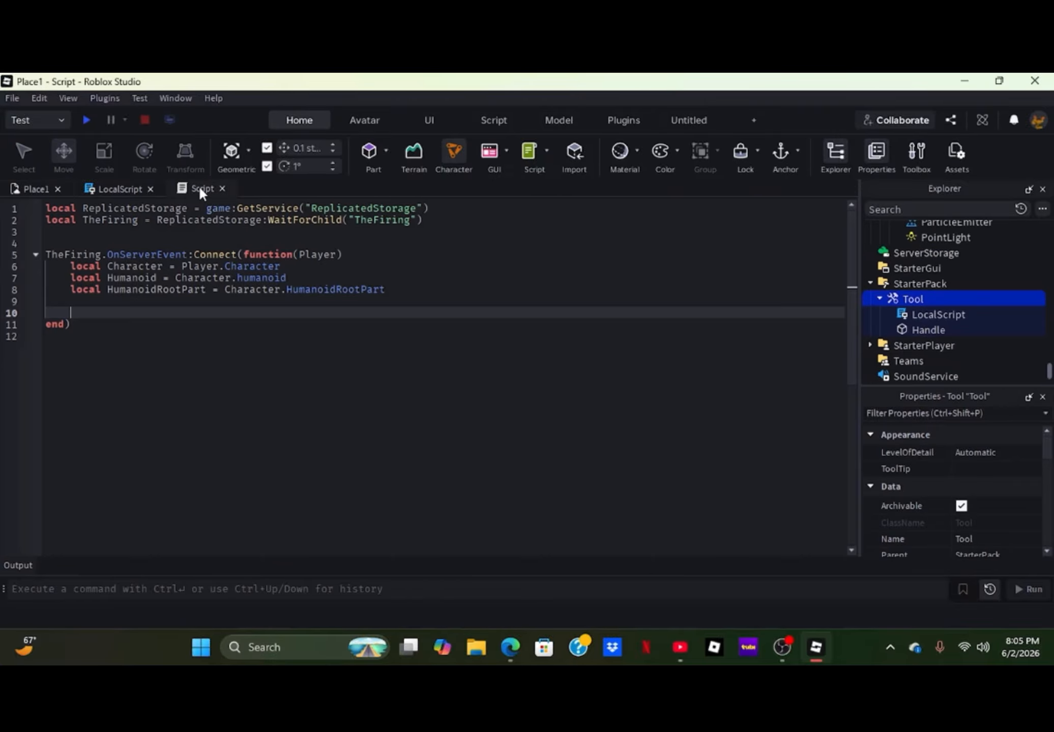
pyautogui.click(244, 241)
pyautogui.click(314, 325)
pyautogui.click(310, 312)
pyautogui.click(305, 302)
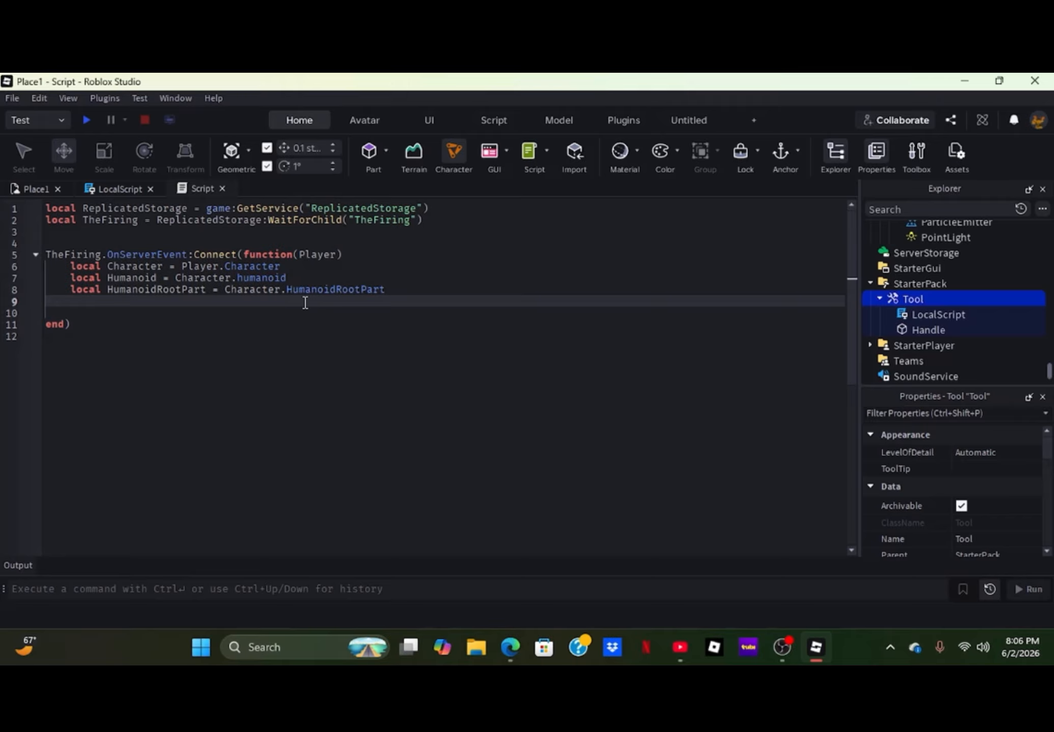
pyautogui.press('Return')
pyautogui.scroll(2, 961, 275)
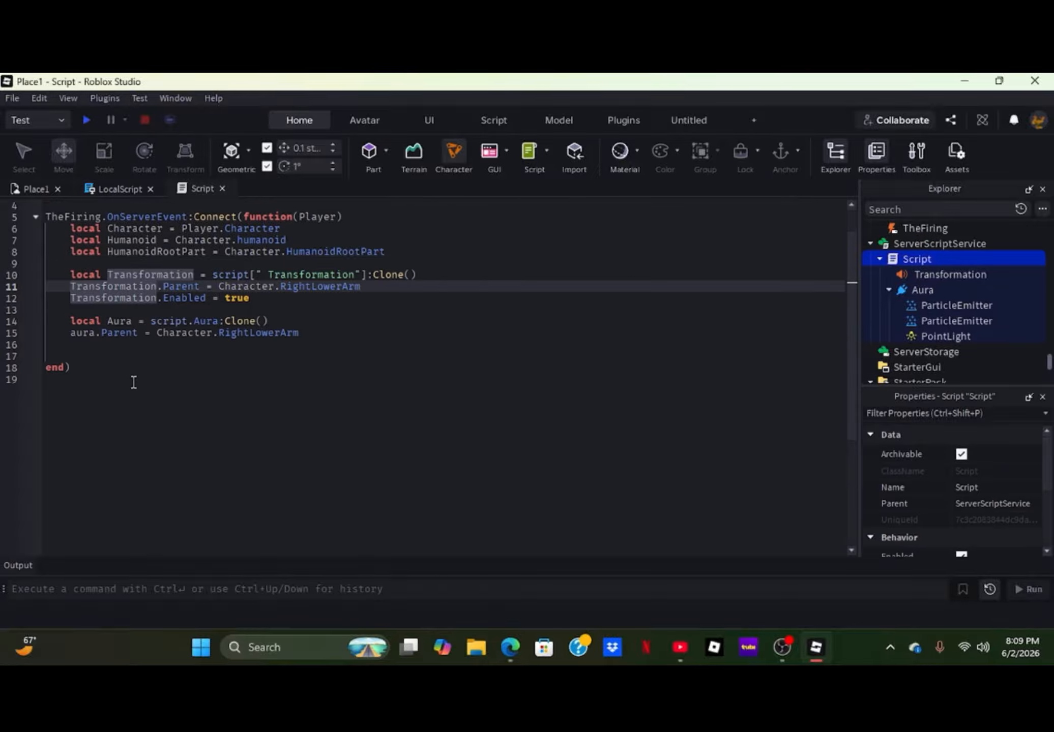
# - Playtest the place with the Tool equipped and open the LocalScript line reported in the Output
pyautogui.click(38, 192)
pyautogui.click(231, 423)
pyautogui.moveTo(264, 467); pyautogui.dragTo(262, 466, button='right')
pyautogui.click(86, 121)
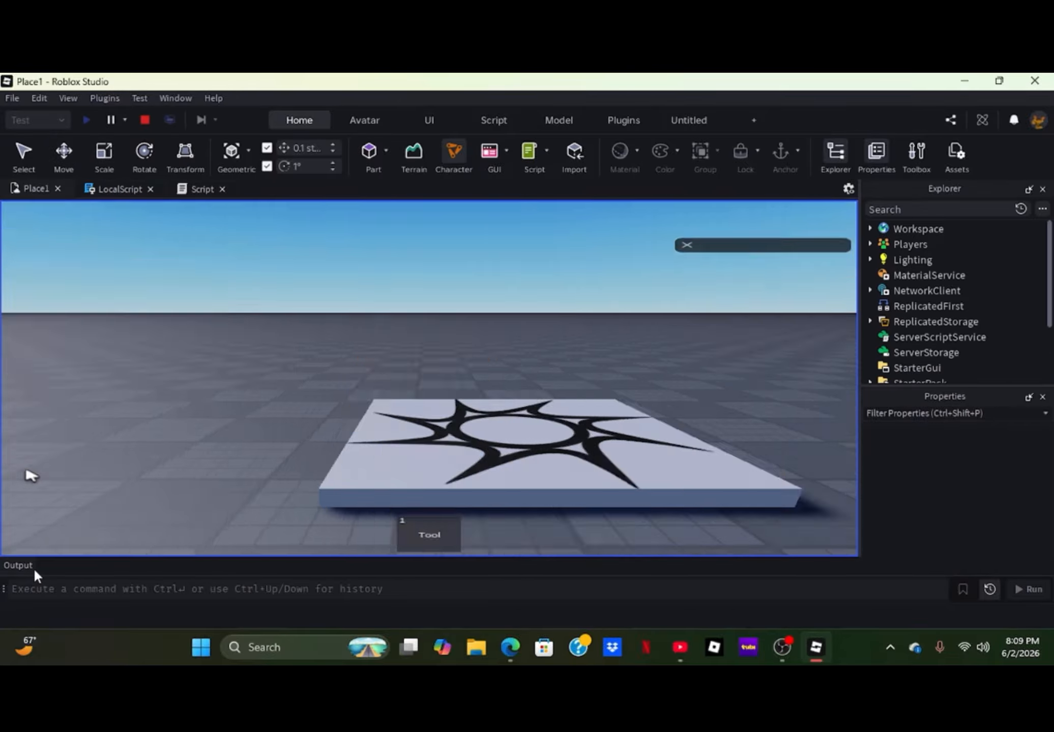
pyautogui.press('1')
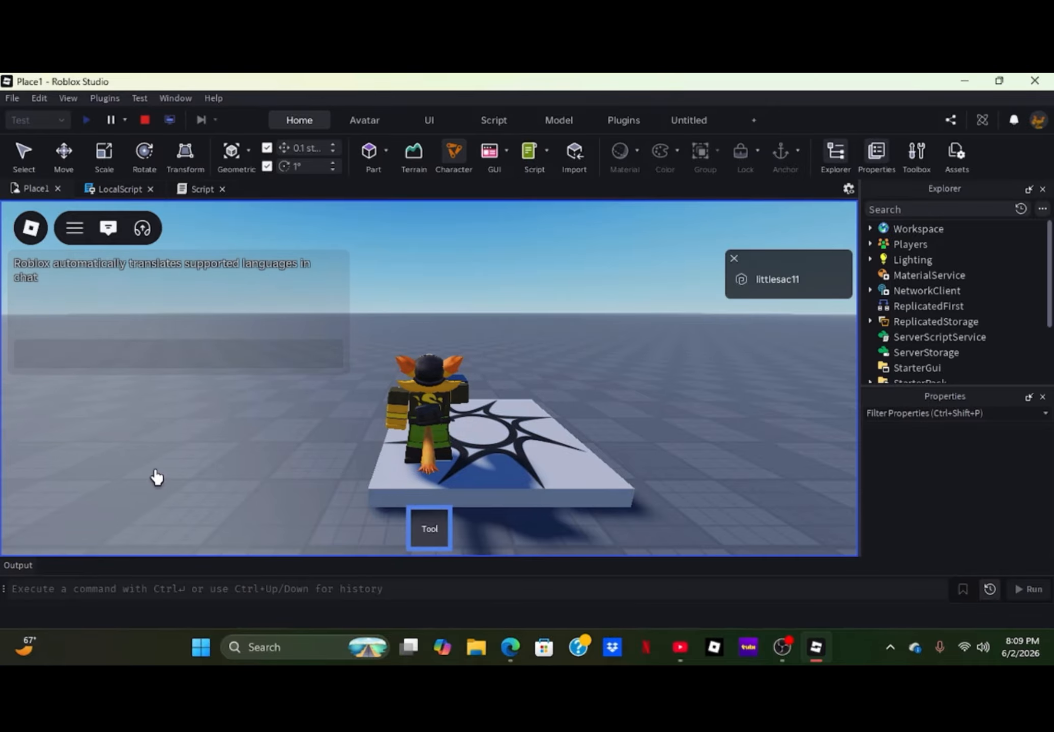
pyautogui.click(29, 565)
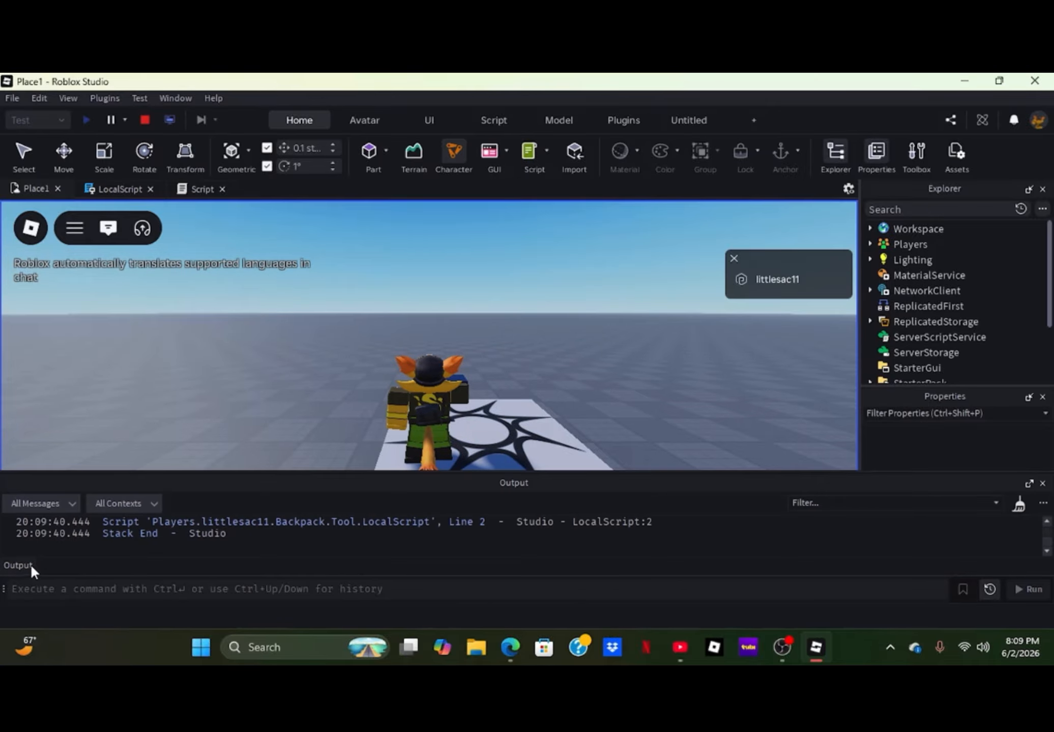
pyautogui.click(248, 524)
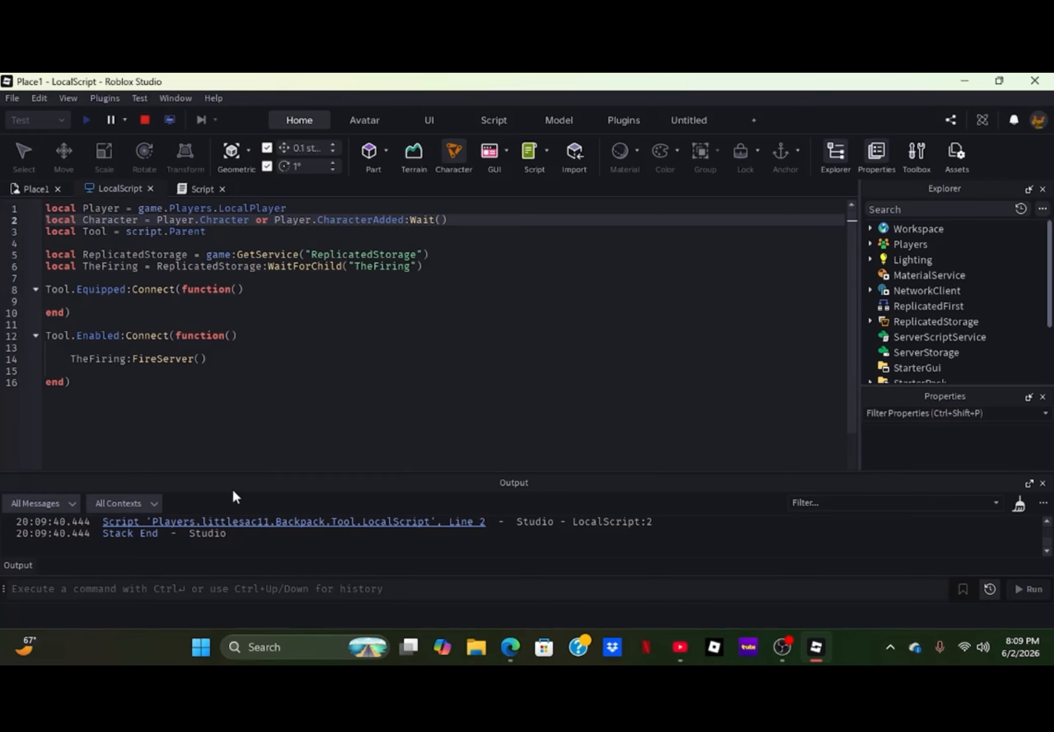
# - Stop the playtest and correct the misspelled property on line 2 of the LocalScript to Player.Character
pyautogui.click(145, 121)
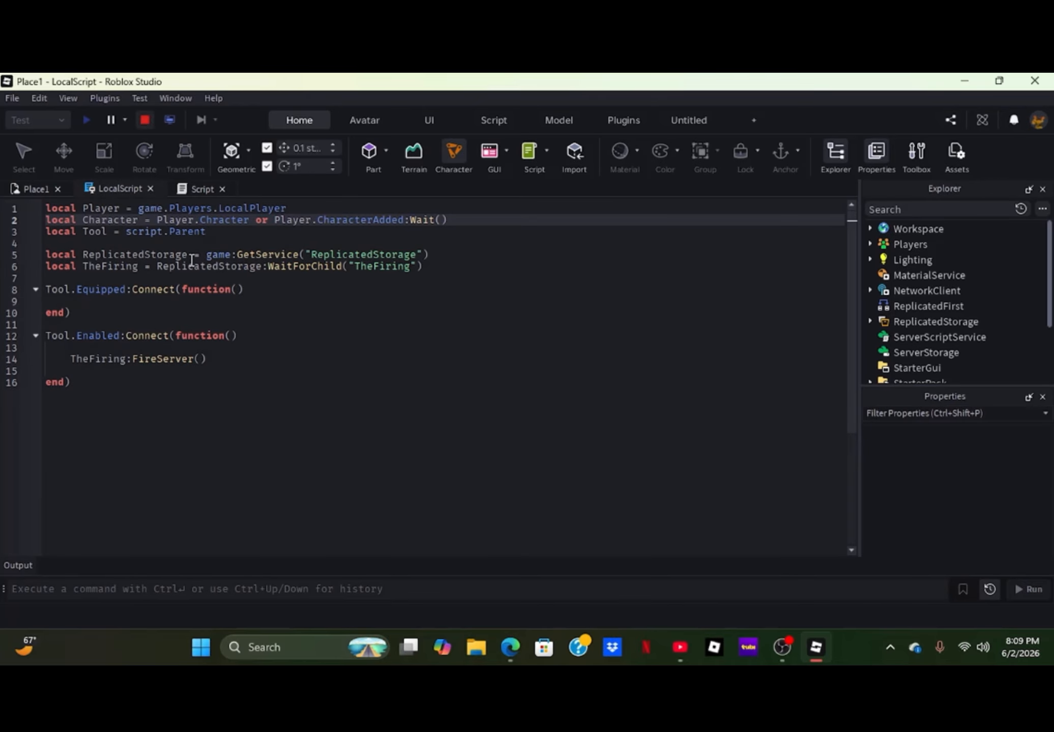
pyautogui.doubleClick(213, 223)
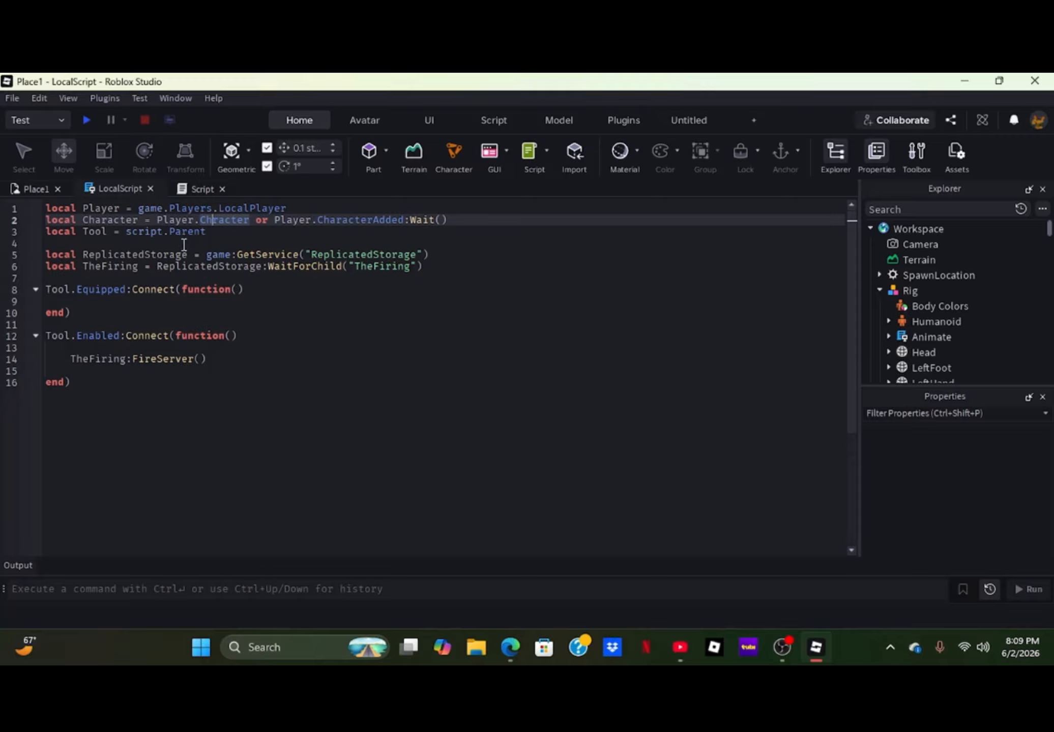
pyautogui.click(31, 189)
pyautogui.click(127, 189)
pyautogui.write('a')
pyautogui.click(270, 350)
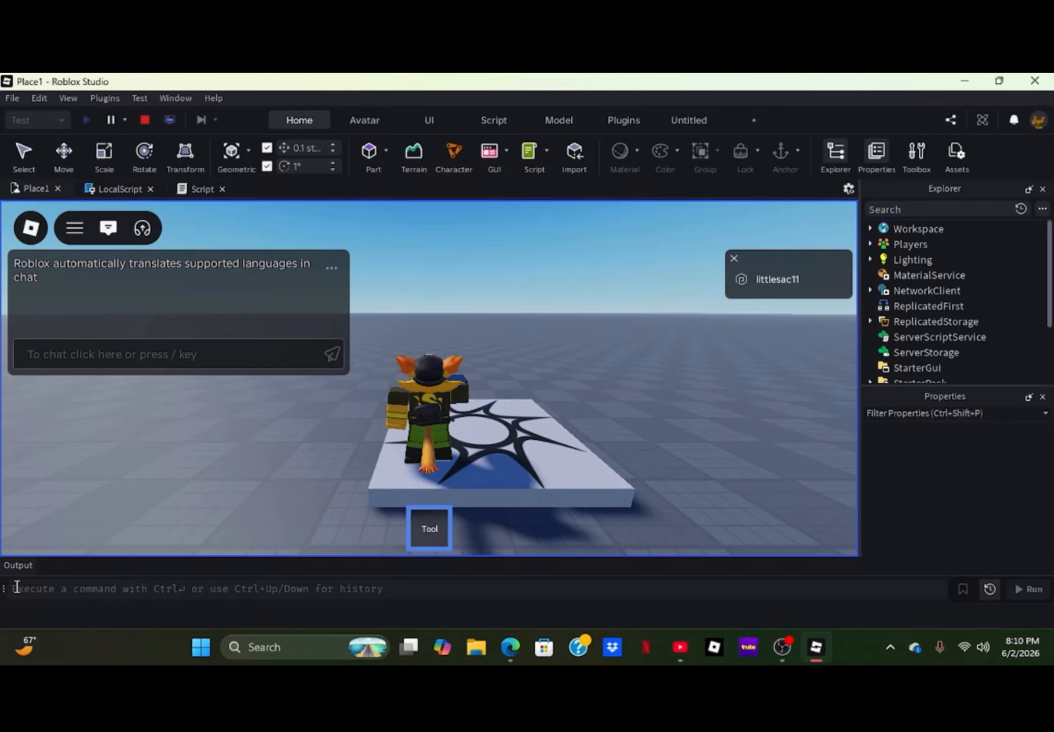
# - Open the LocalScript line reported in the Output during the playtest and review the full error against both scripts
pyautogui.click(30, 561)
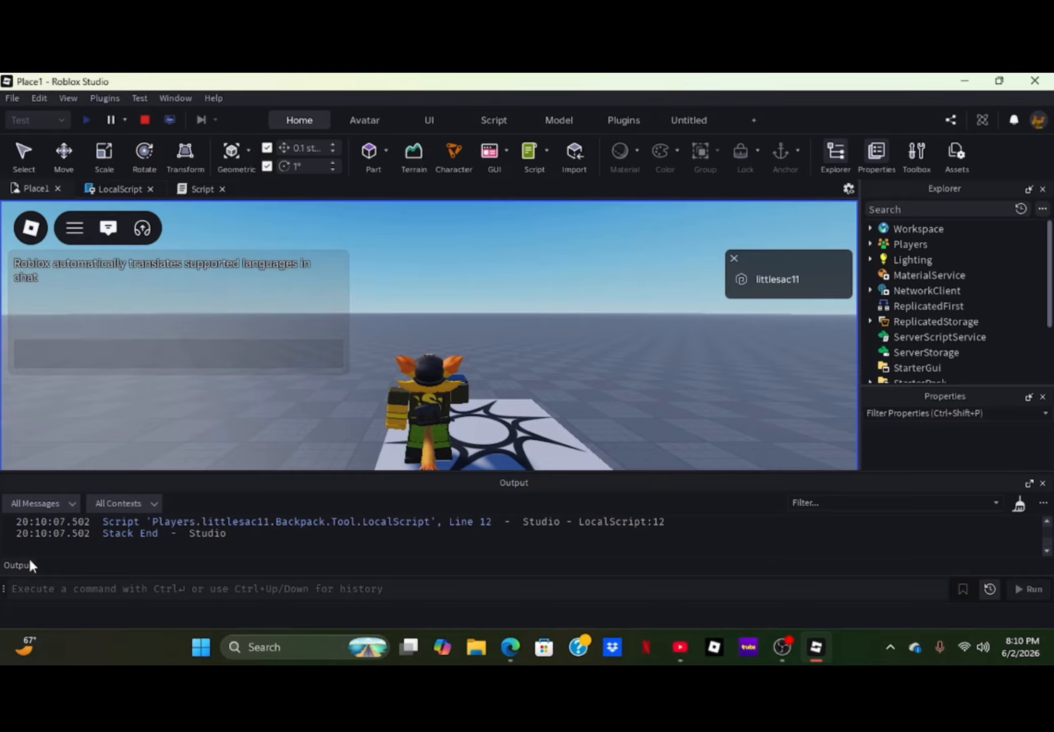
pyautogui.click(288, 523)
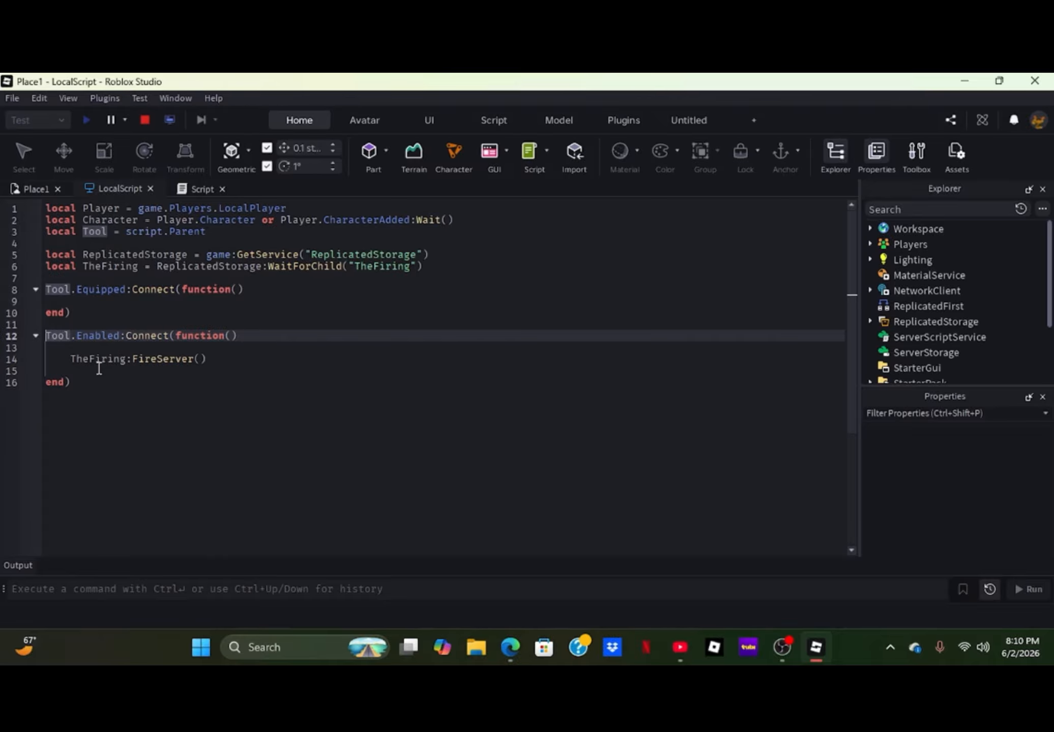
pyautogui.click(23, 564)
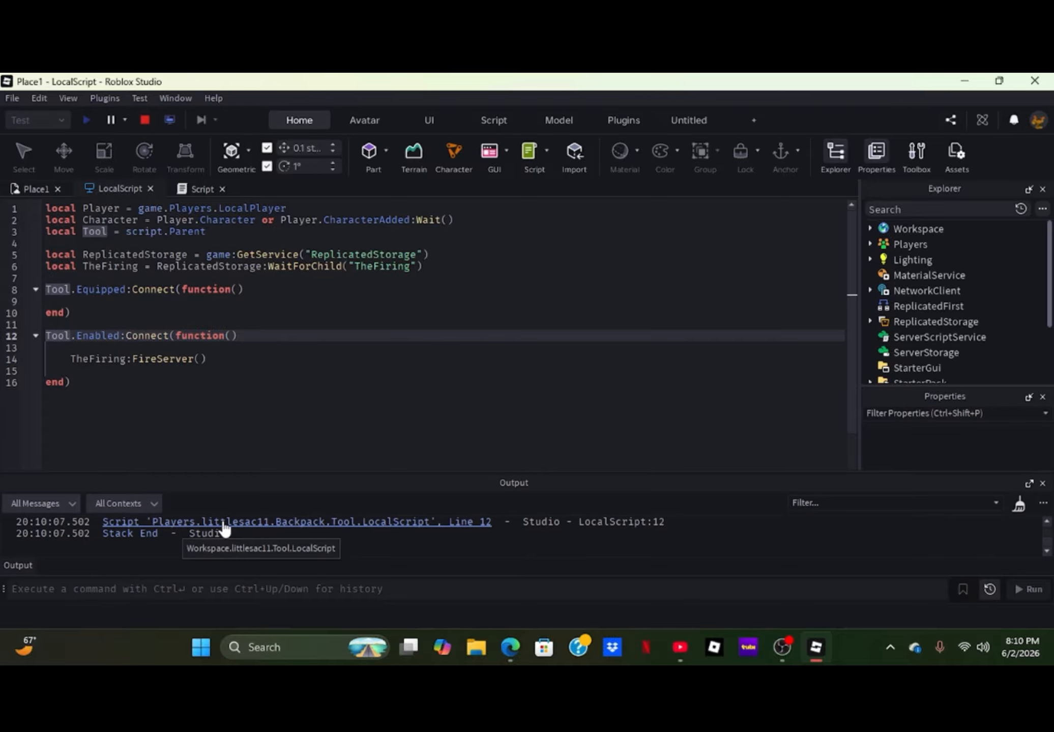
pyautogui.scroll(-1, 243, 534)
pyautogui.scroll(1, 242, 534)
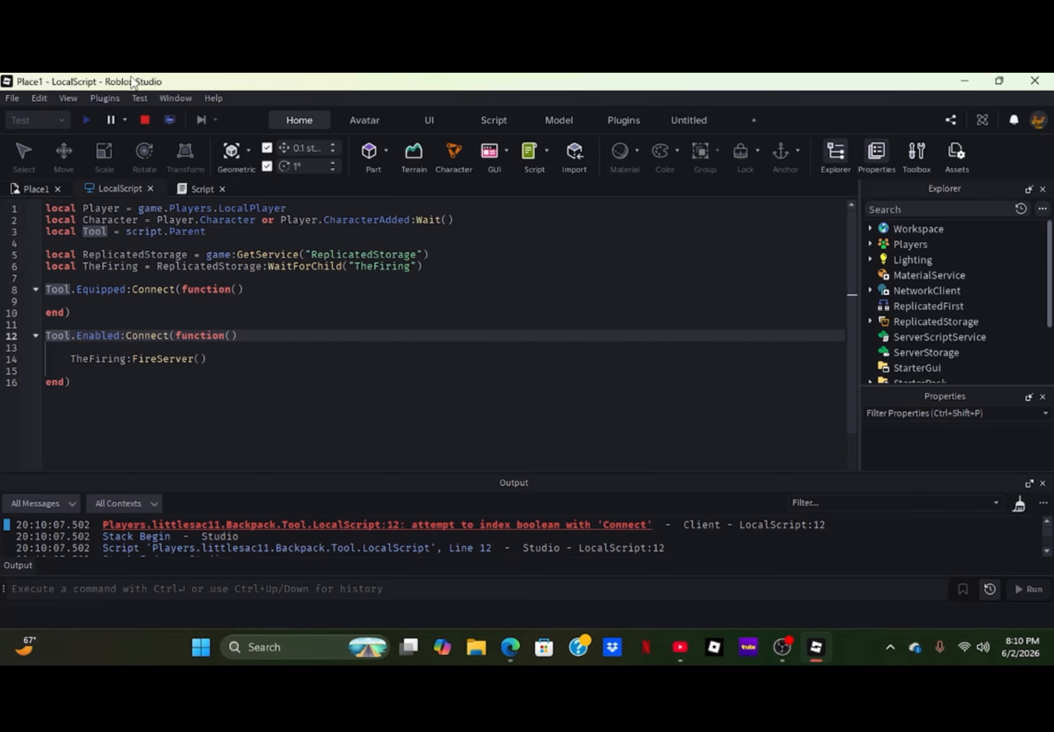
pyautogui.click(183, 188)
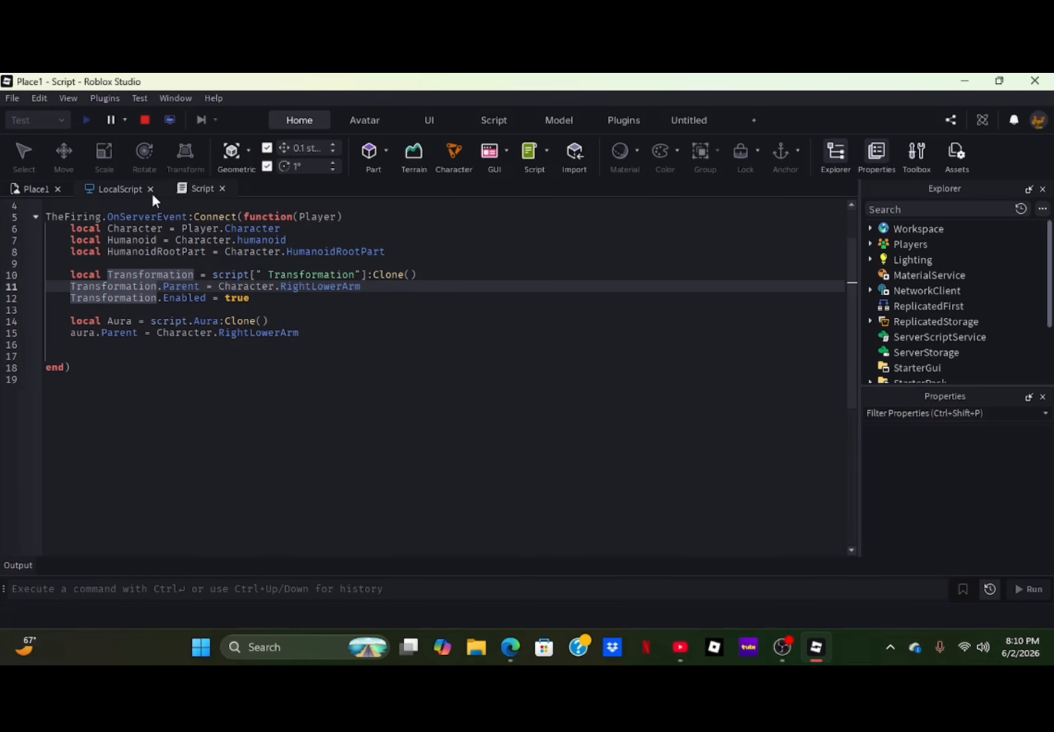
pyautogui.click(115, 186)
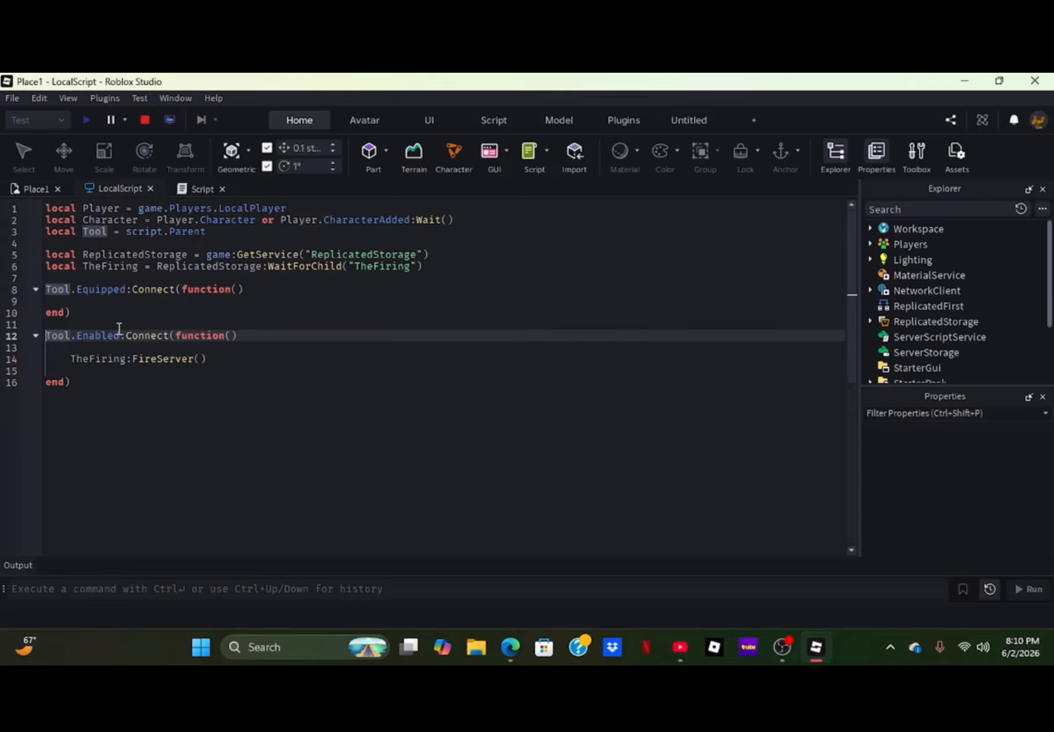
# - Retype the :Connect call after Tool.Enabled on line 12 of the LocalScript
pyautogui.click(169, 336)
pyautogui.press('BackSpace')
pyautogui.press('BackSpace')
pyautogui.press('BackSpace')
pyautogui.press('BackSpace')
pyautogui.press('BackSpace')
pyautogui.press('BackSpace')
pyautogui.press('BackSpace')
pyautogui.press('BackSpace')
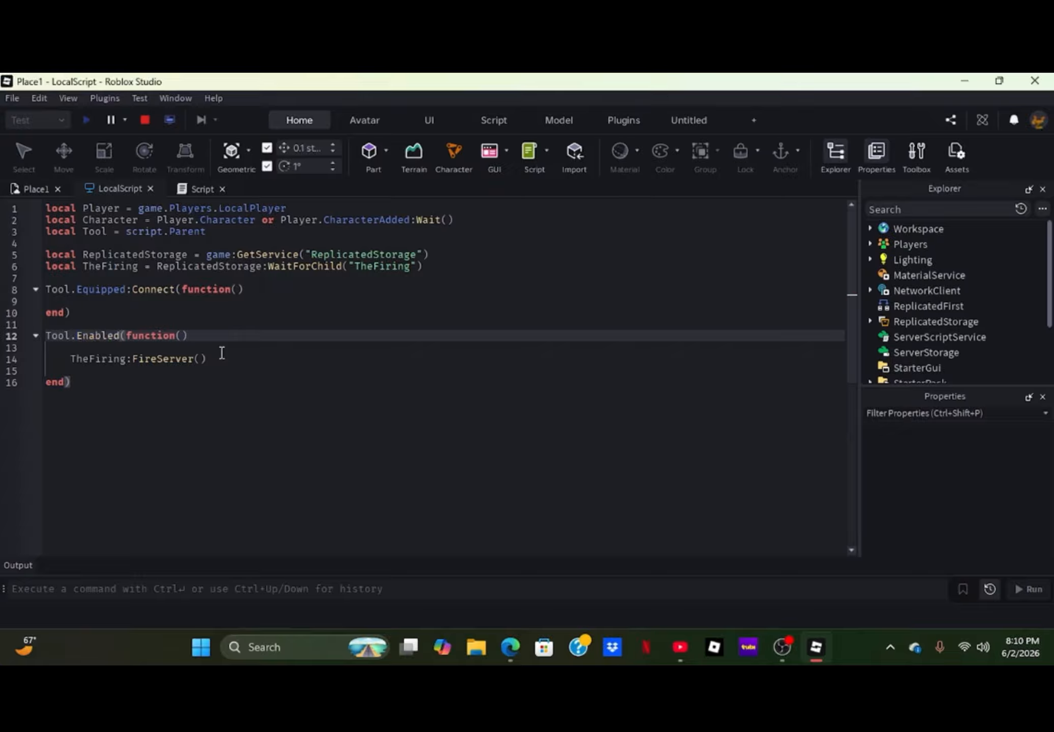
pyautogui.write(':co')
pyautogui.press('BackSpace')
pyautogui.press('BackSpace')
pyautogui.press('BackSpace')
pyautogui.write(':Conne')
pyautogui.write('ct')
pyautogui.press('BackSpace')
pyautogui.press('BackSpace')
pyautogui.press('BackSpace')
pyautogui.write('cet')
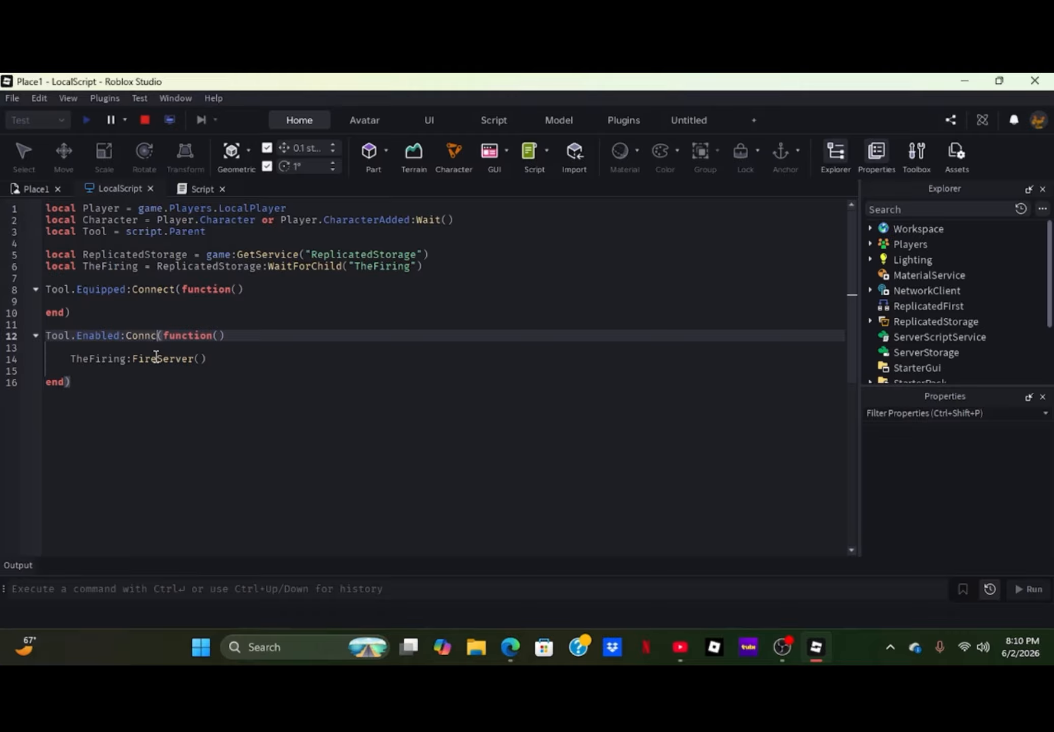
pyautogui.press('BackSpace')
pyautogui.press('BackSpace')
pyautogui.press('BackSpace')
pyautogui.write('ect')
# - Delete the whole Tool.Enabled handler, including its FireServer call, from the LocalScript and leave a blank line in its place
pyautogui.moveTo(91, 387); pyautogui.dragTo(13, 334)
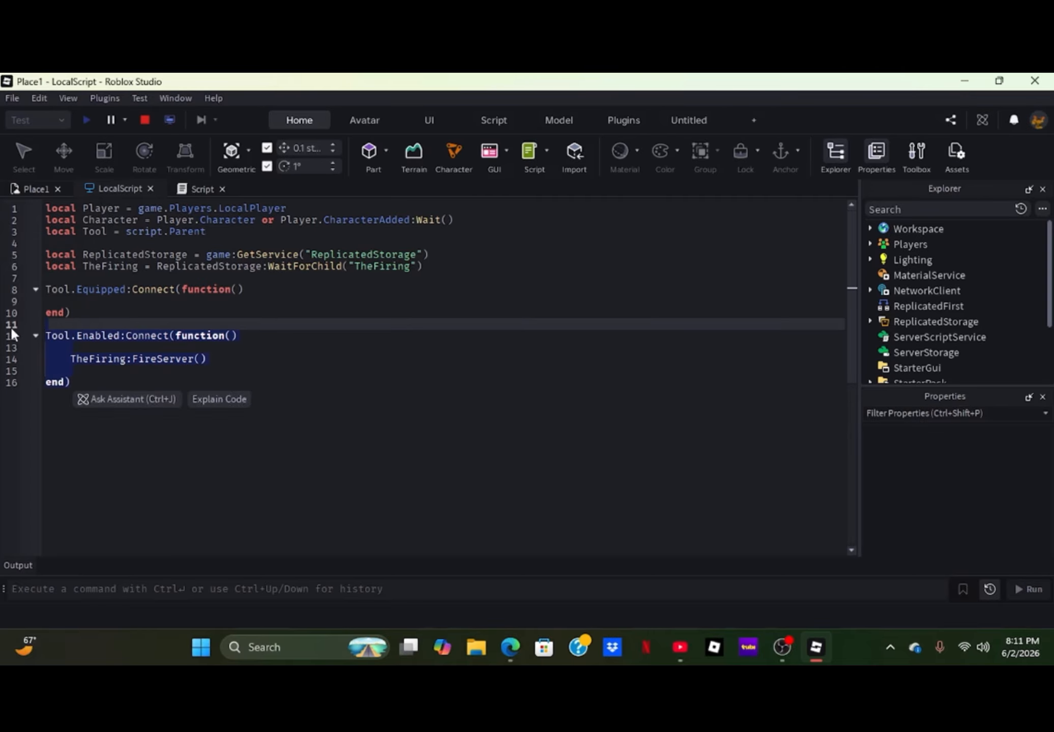
pyautogui.press('BackSpace')
pyautogui.press('Return')
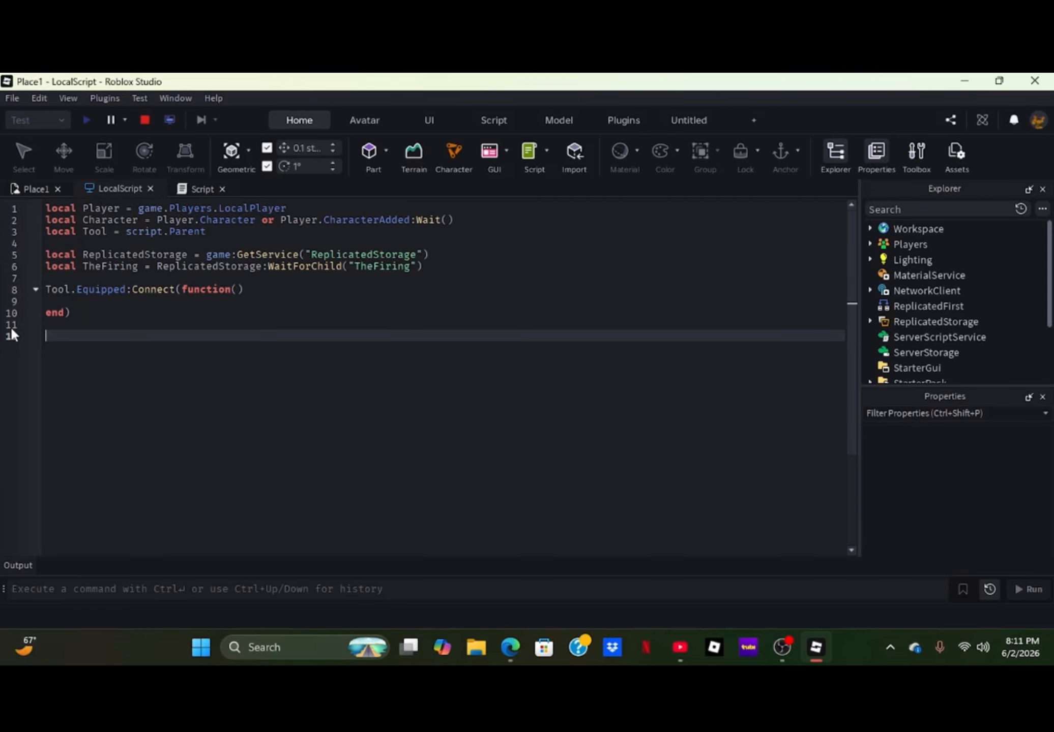
# - Add a Tool.Activated:Connect(function() handler below the Tool.Equipped handler in the LocalScript
pyautogui.write('T')
pyautogui.press('Down')
pyautogui.press('Down')
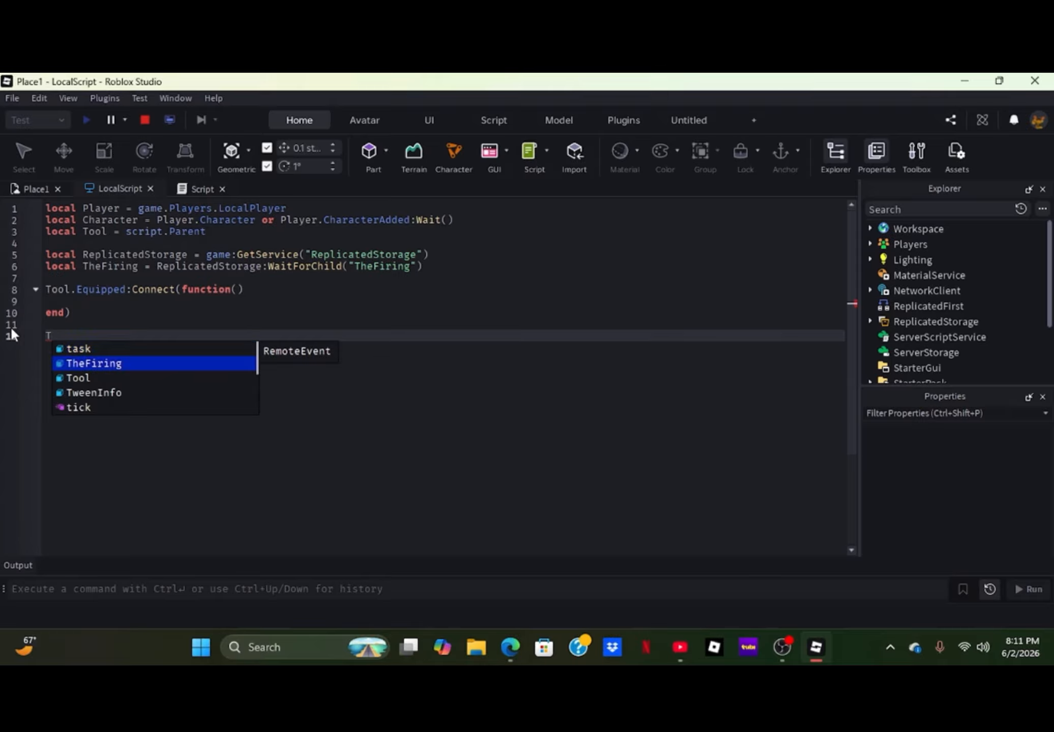
pyautogui.press('Tab')
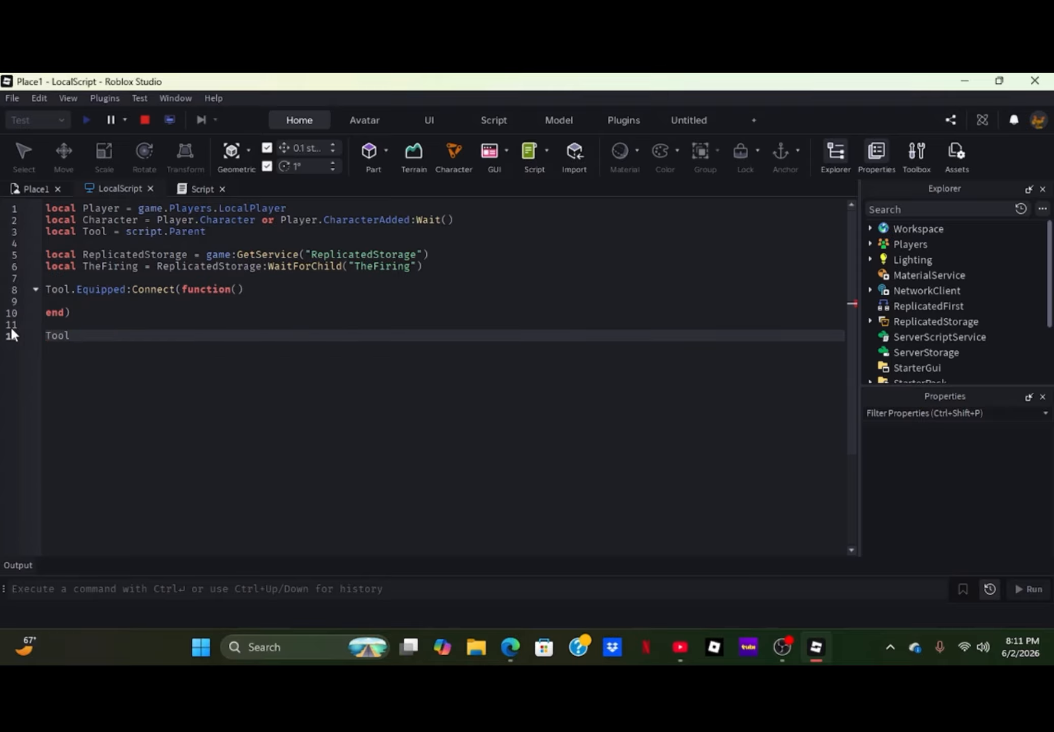
pyautogui.write('.')
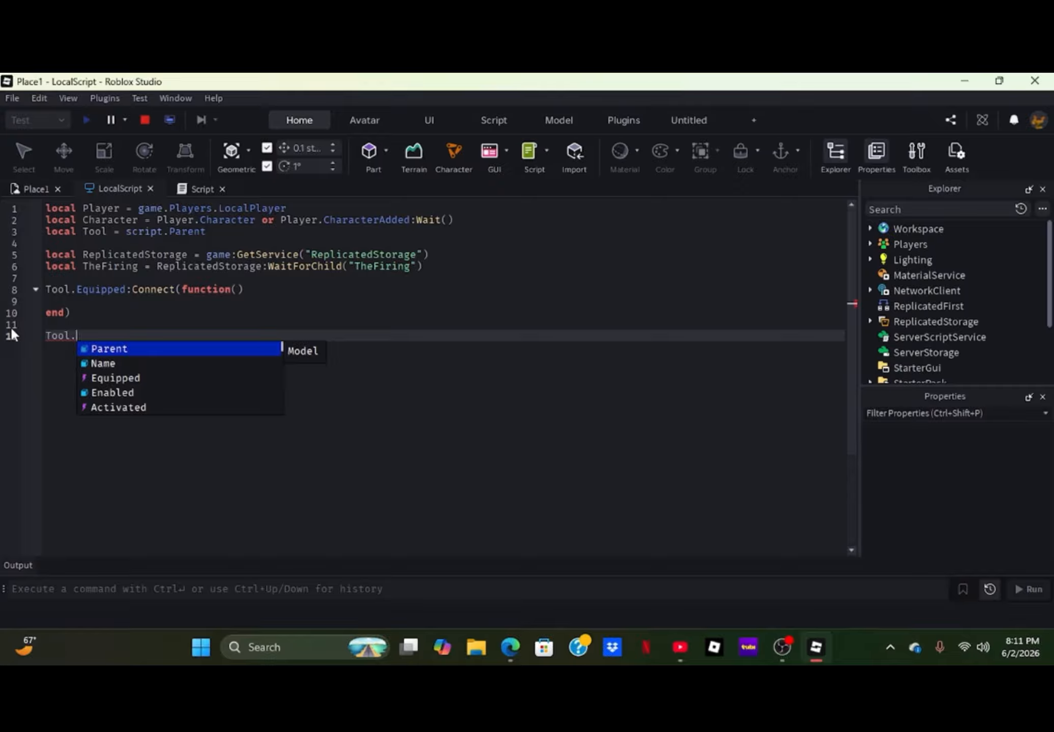
pyautogui.press('Down')
pyautogui.press('Down')
pyautogui.press('Down')
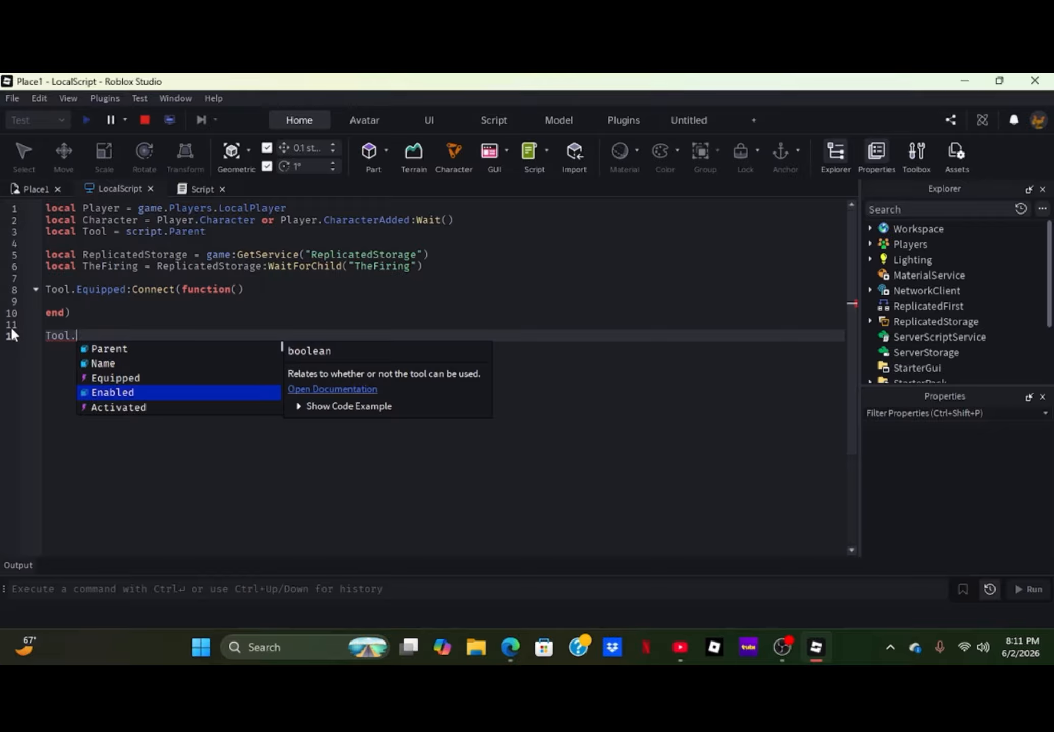
pyautogui.press('Down')
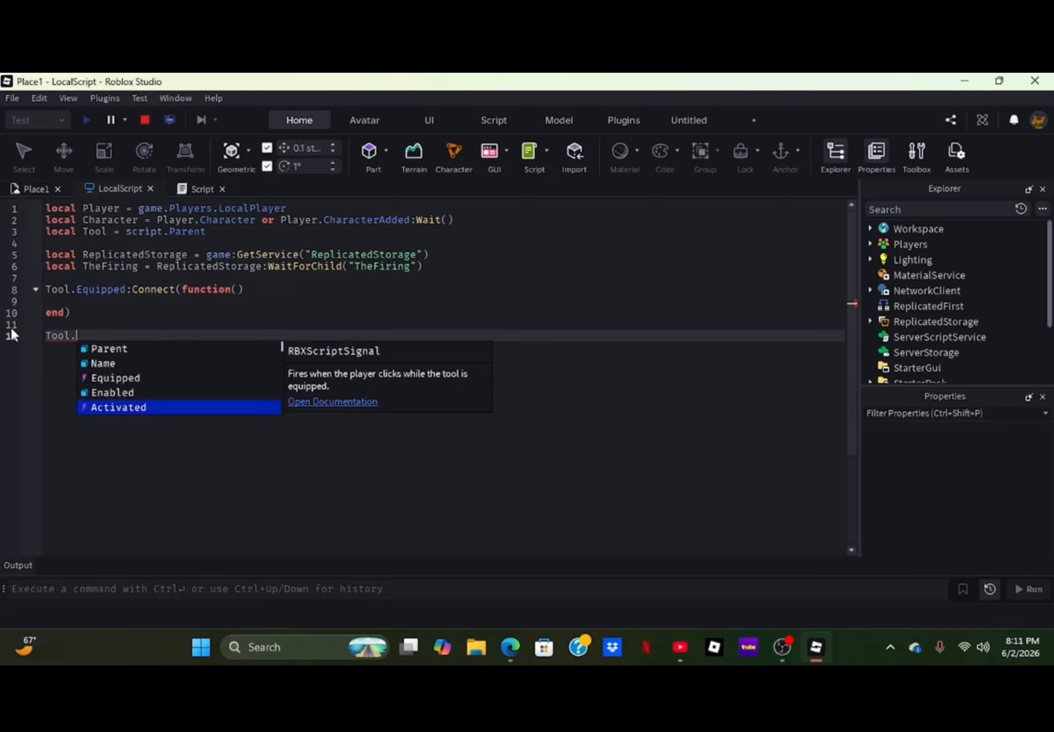
pyautogui.press('Tab')
pyautogui.write(':')
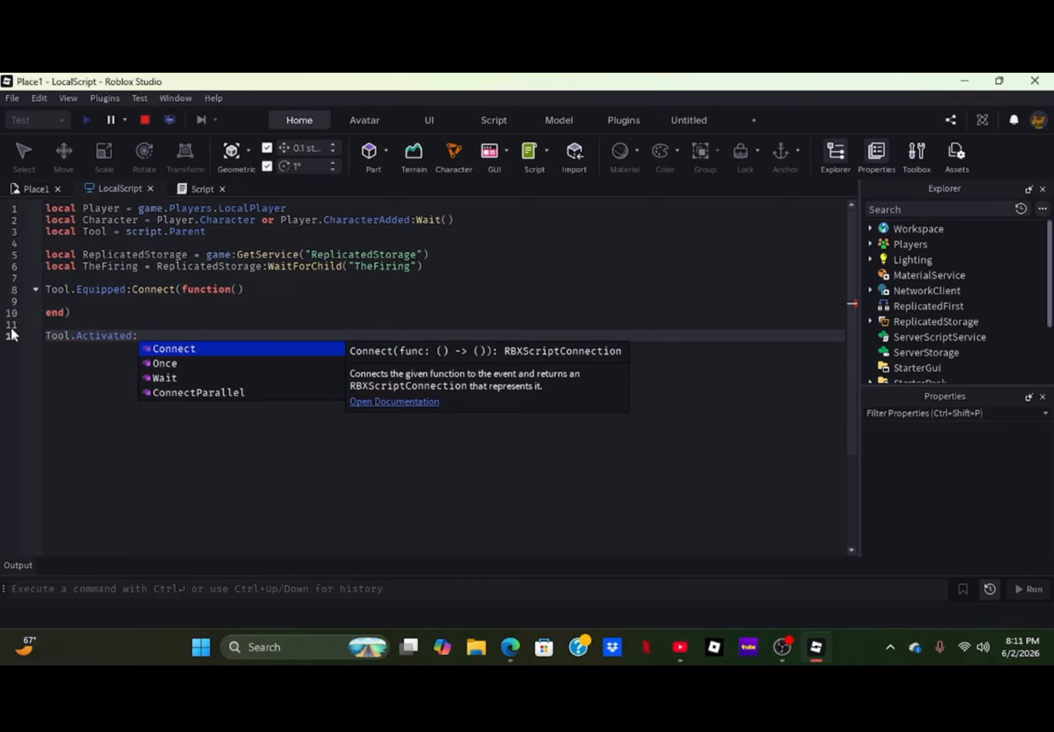
pyautogui.press('Tab')
pyautogui.write('fu')
pyautogui.press('Tab')
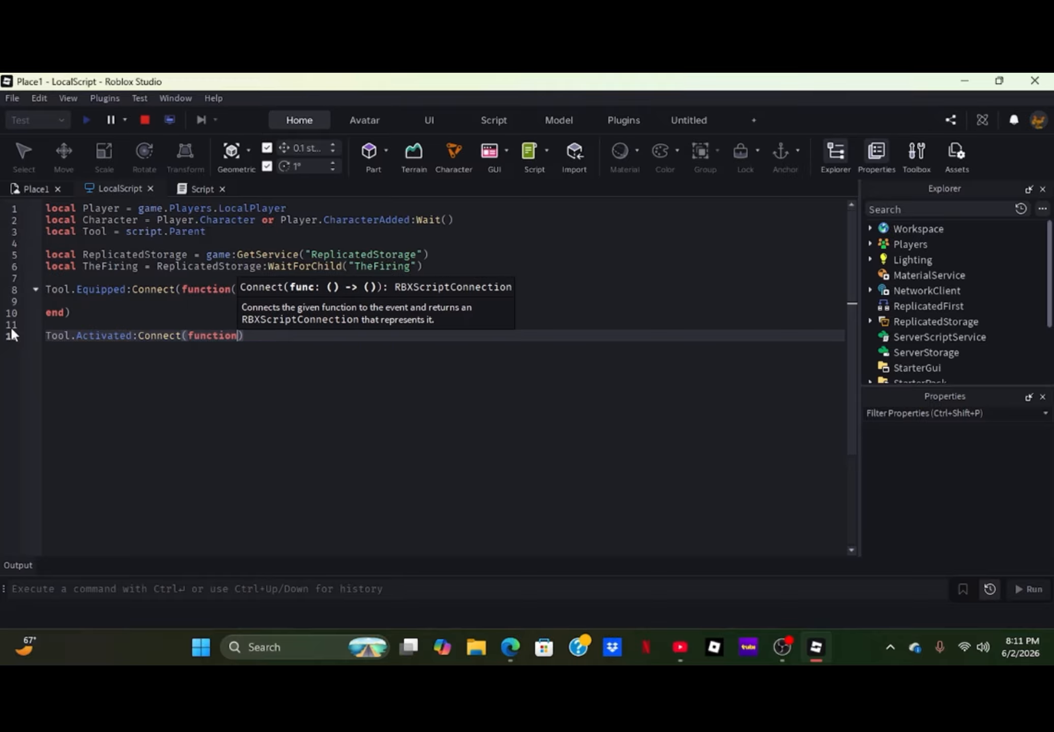
pyautogui.write('()')
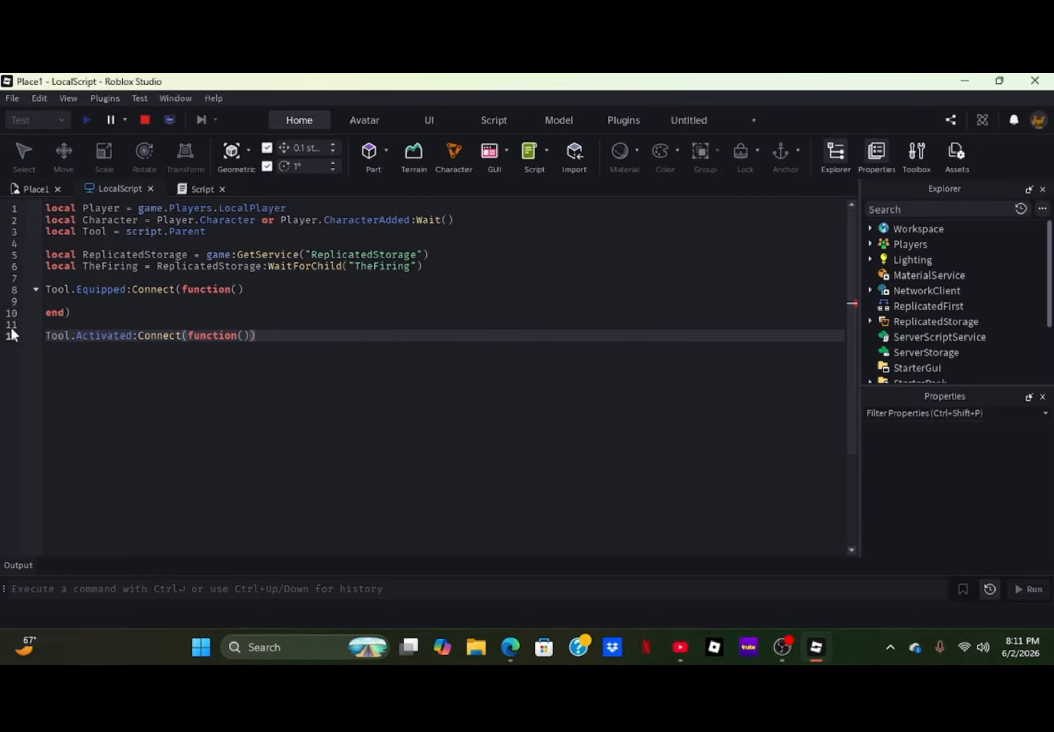
pyautogui.press('Return')
pyautogui.press('Return')
pyautogui.press('Up')
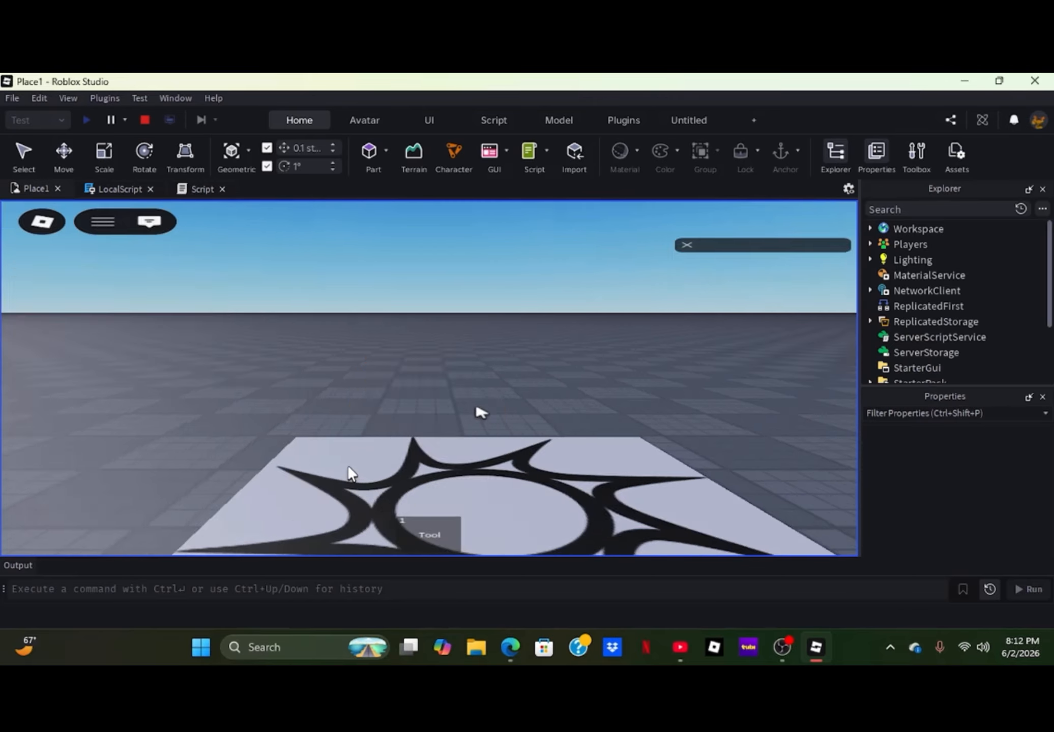
# - Equip the Tool in the playtest and open the server Script line reported in the Output
pyautogui.press('1')
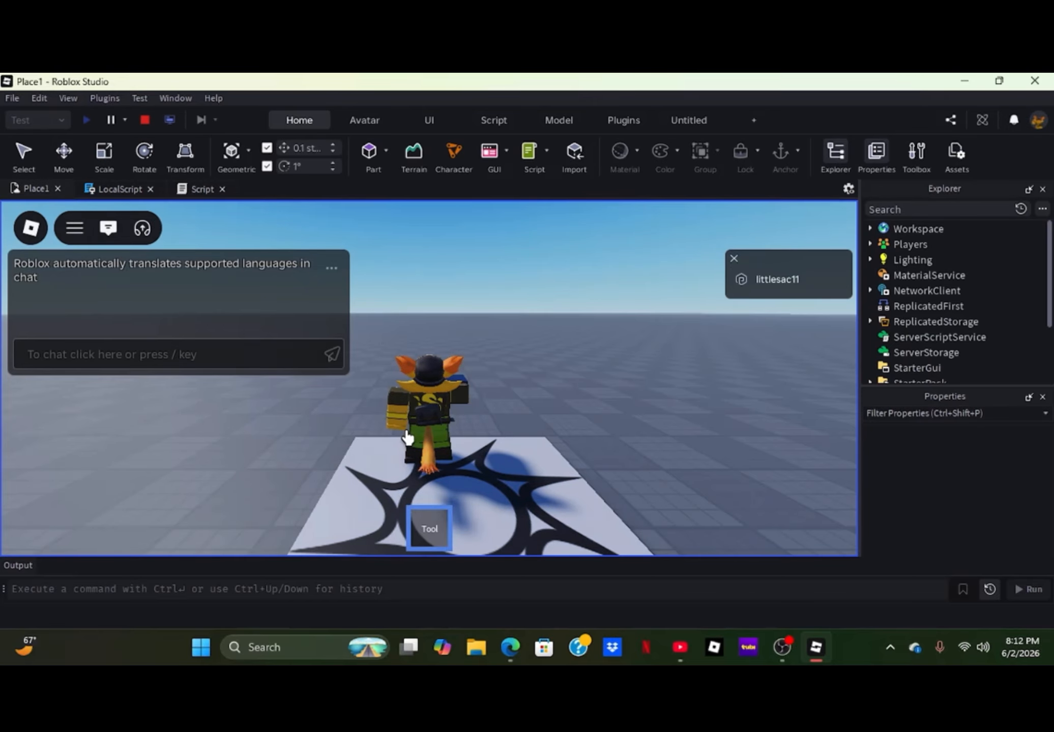
pyautogui.click(10, 566)
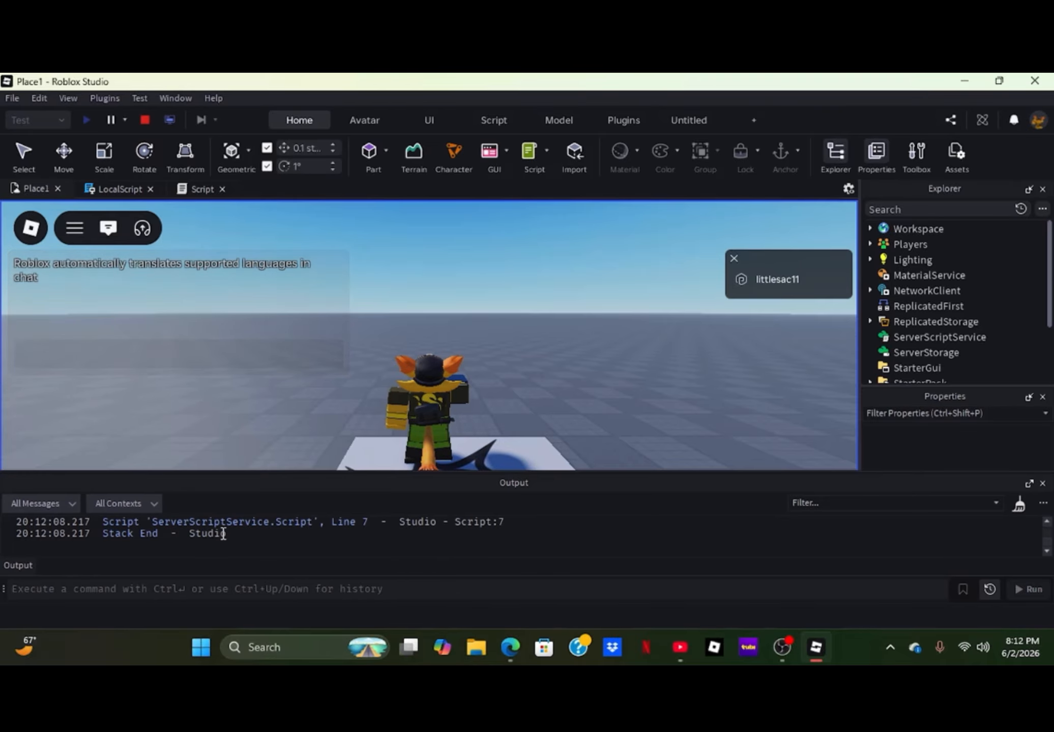
pyautogui.click(237, 524)
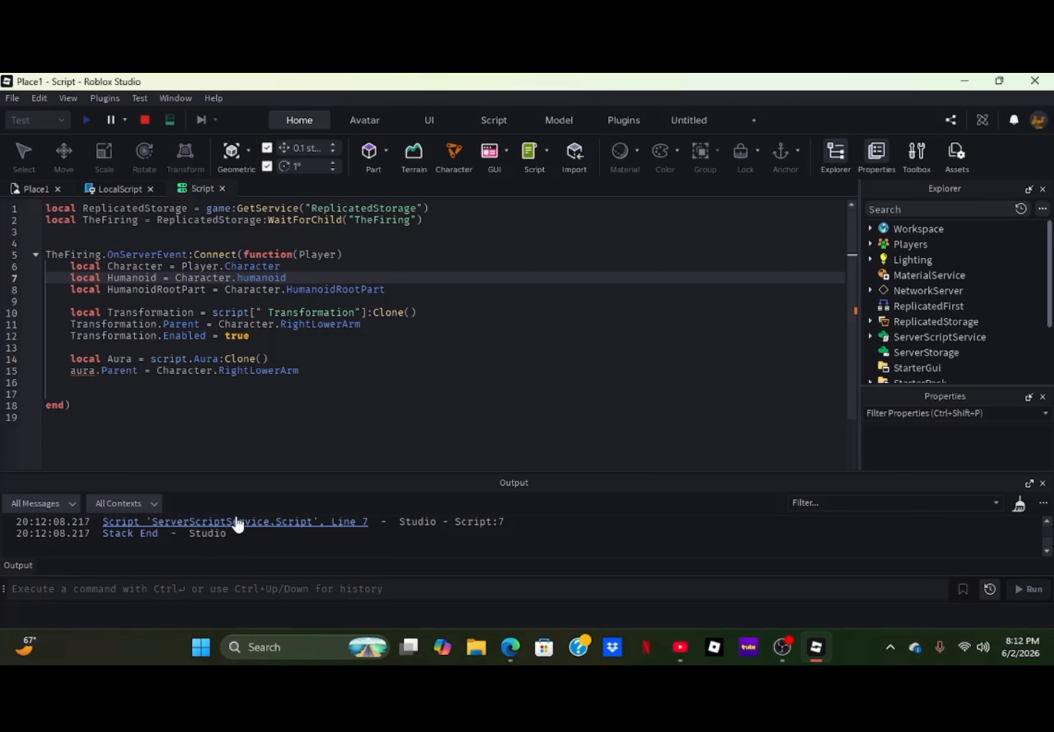
# - Stop the playtest and correct the property on line 7 of the server Script to Character.Humanoid
pyautogui.click(143, 118)
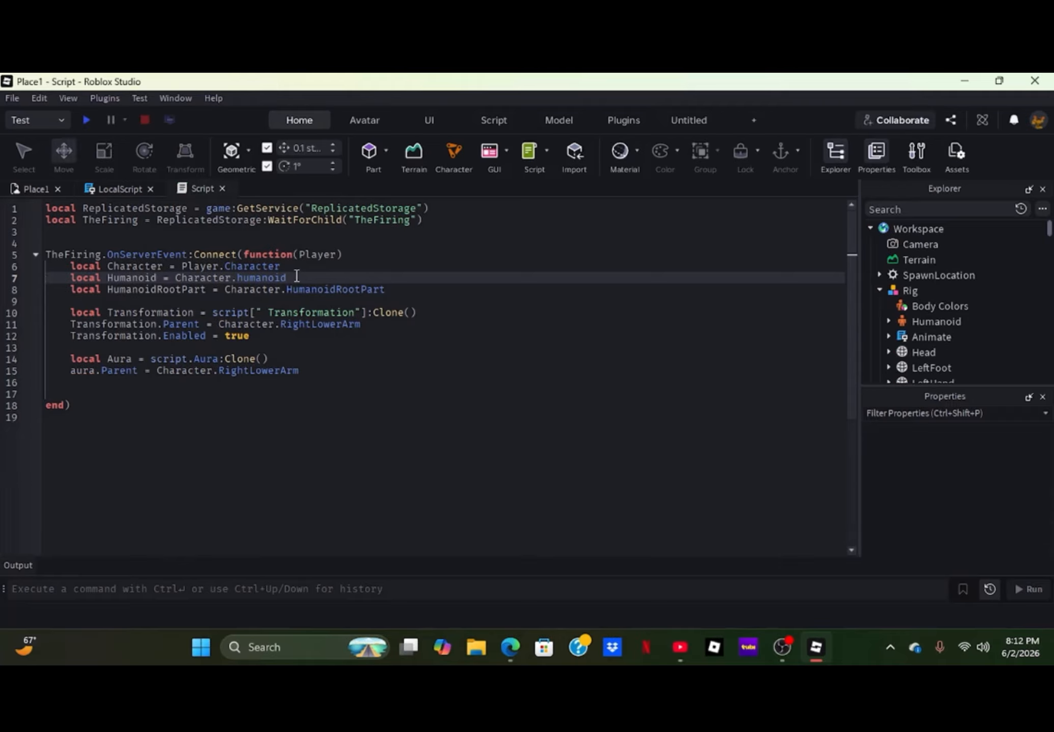
pyautogui.moveTo(288, 276); pyautogui.dragTo(238, 281)
pyautogui.write('Huma')
pyautogui.press('Tab')
# - Capitalise the variable on line 15 of the server Script so it reads Aura.Parent
pyautogui.click(77, 370)
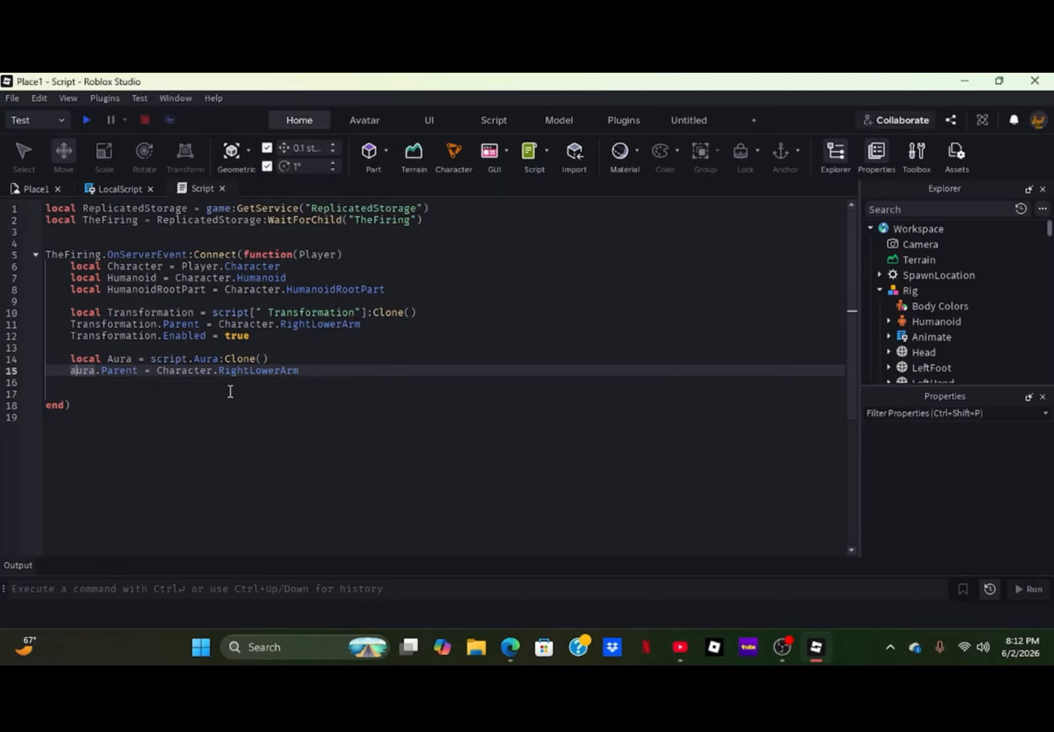
pyautogui.press('BackSpace')
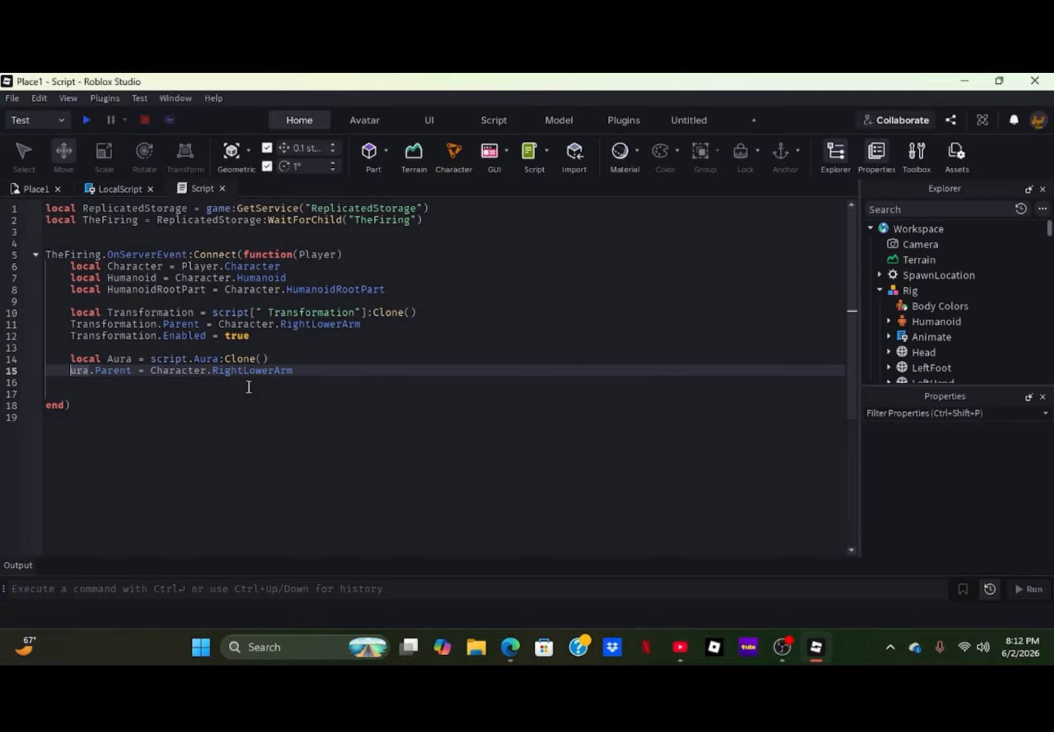
pyautogui.write('A')
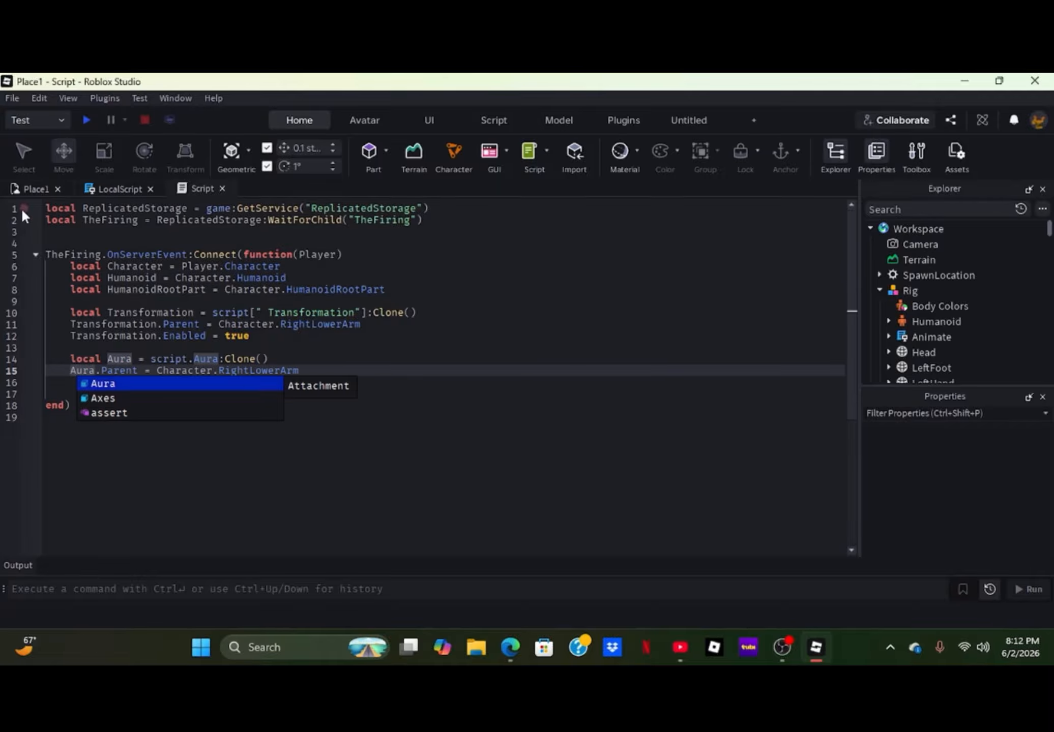
# - Playtest the place again with the Tool equipped and open the server Script line reported in the Output
pyautogui.click(15, 184)
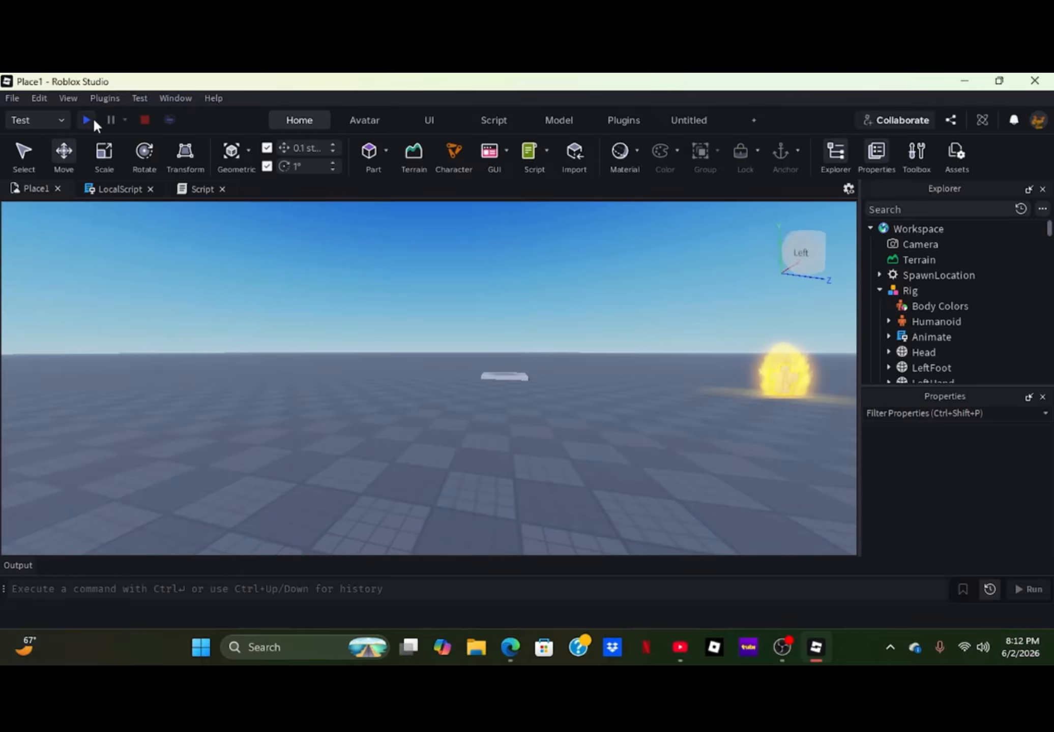
pyautogui.click(89, 120)
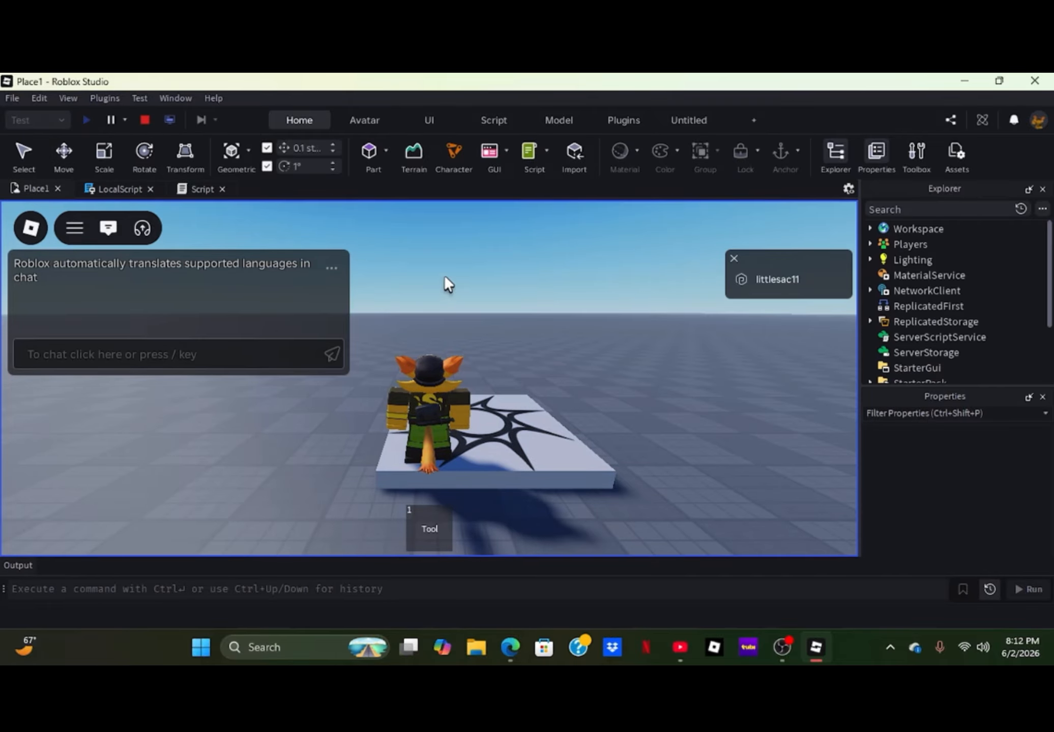
pyautogui.press('1')
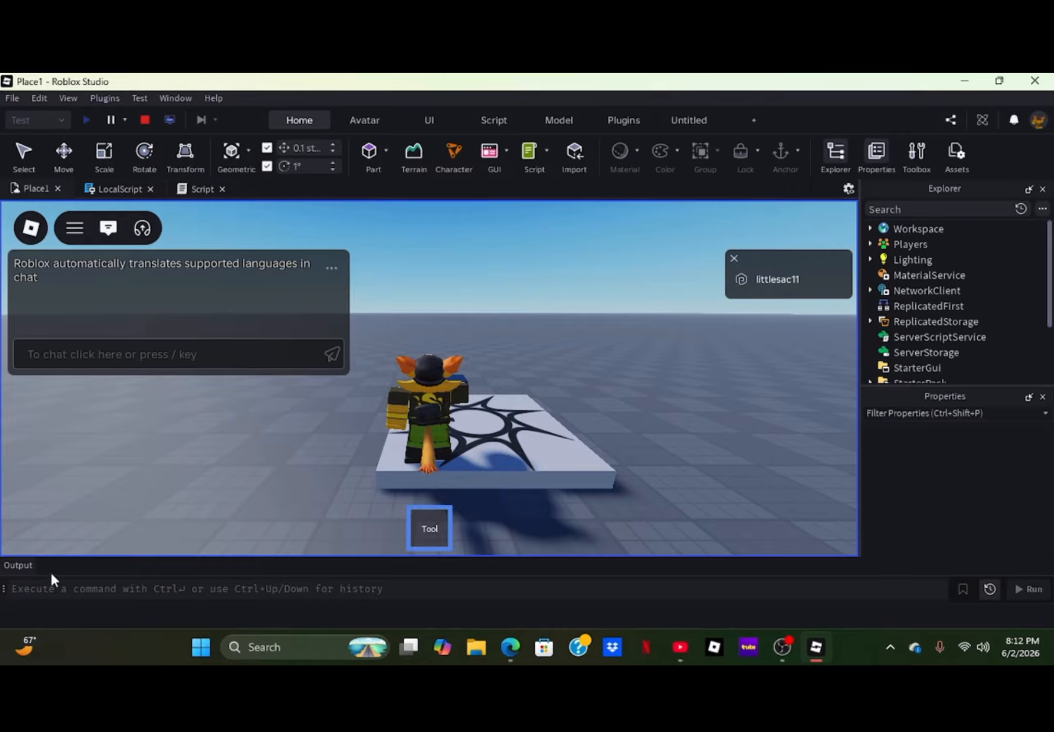
pyautogui.click(29, 563)
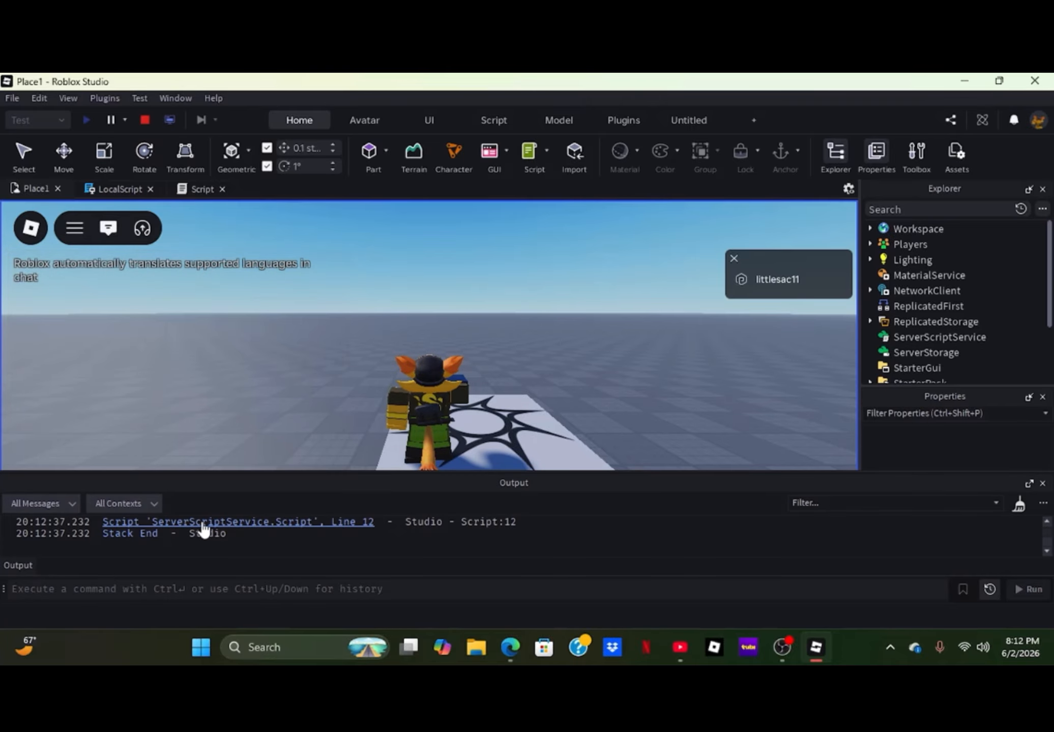
pyautogui.click(202, 524)
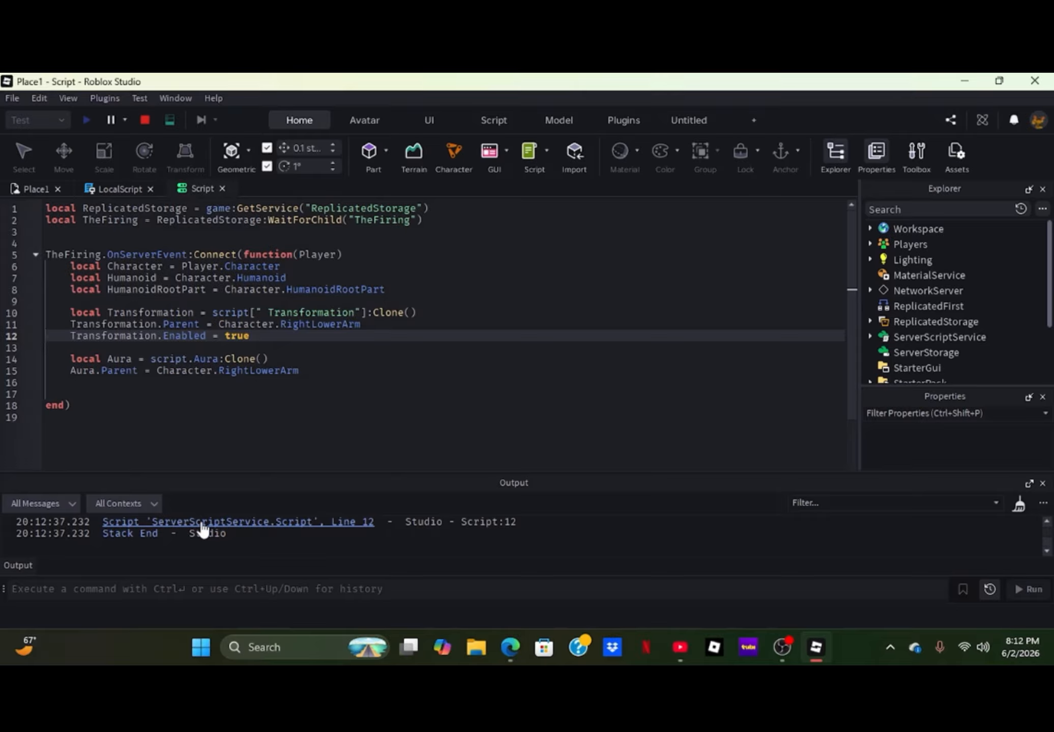
# - Stop the playtest and replace the Enabled assignment on line 12 of the server Script with Transformation:Play()
pyautogui.click(145, 126)
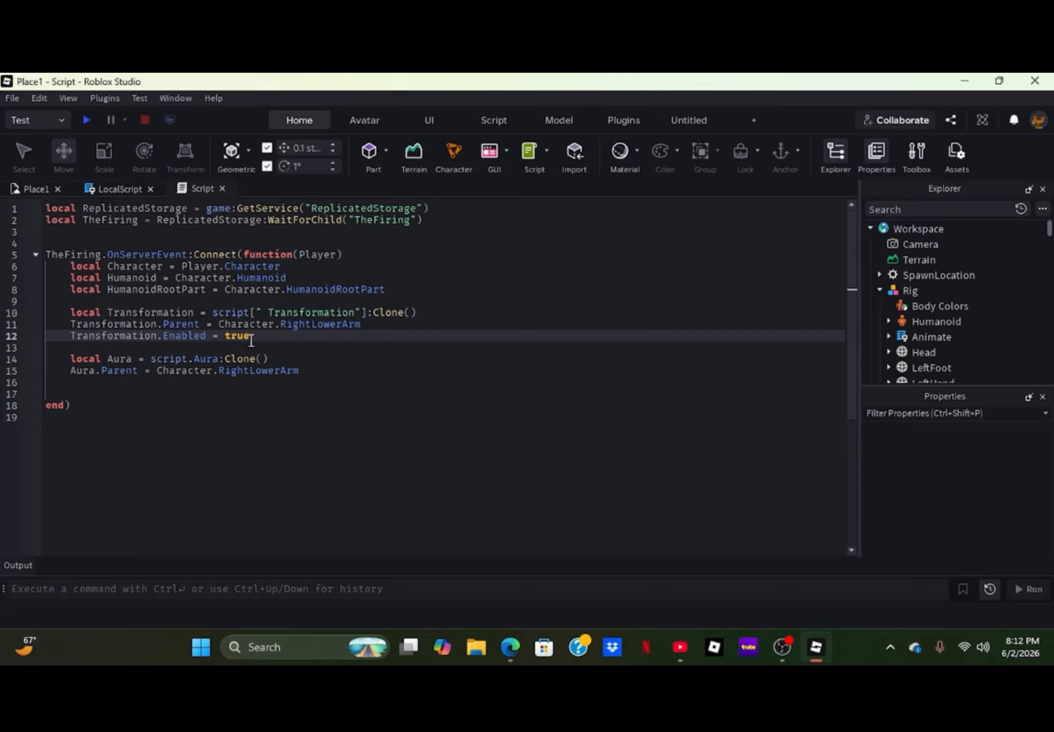
pyautogui.moveTo(260, 338); pyautogui.dragTo(158, 337)
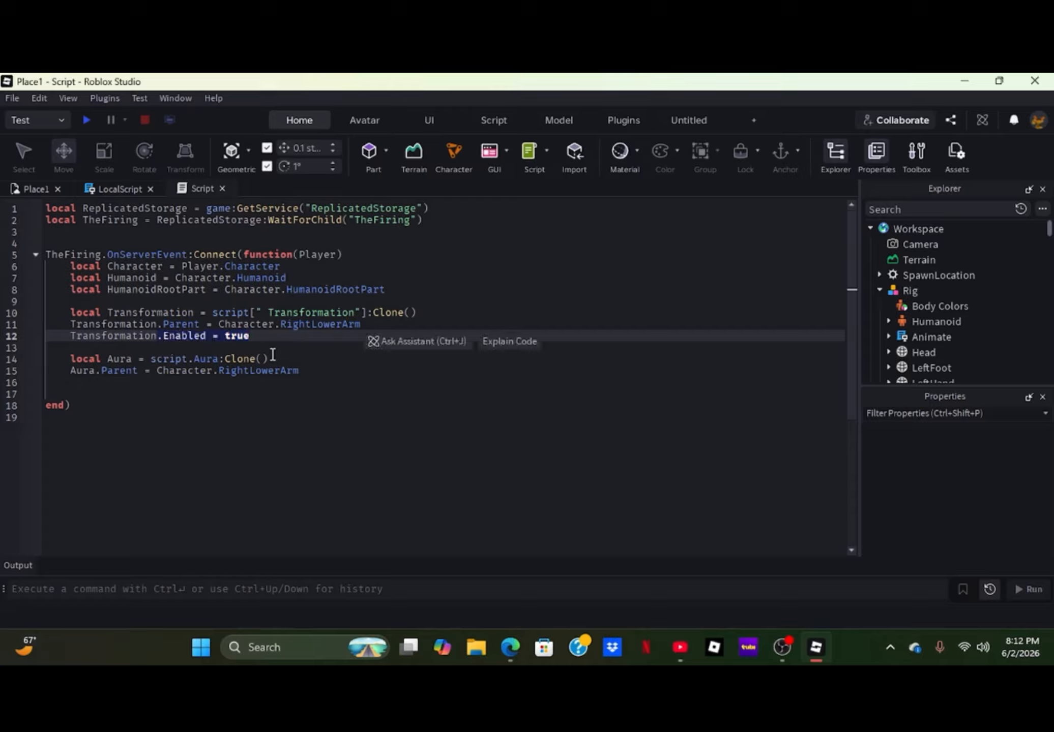
pyautogui.write(':')
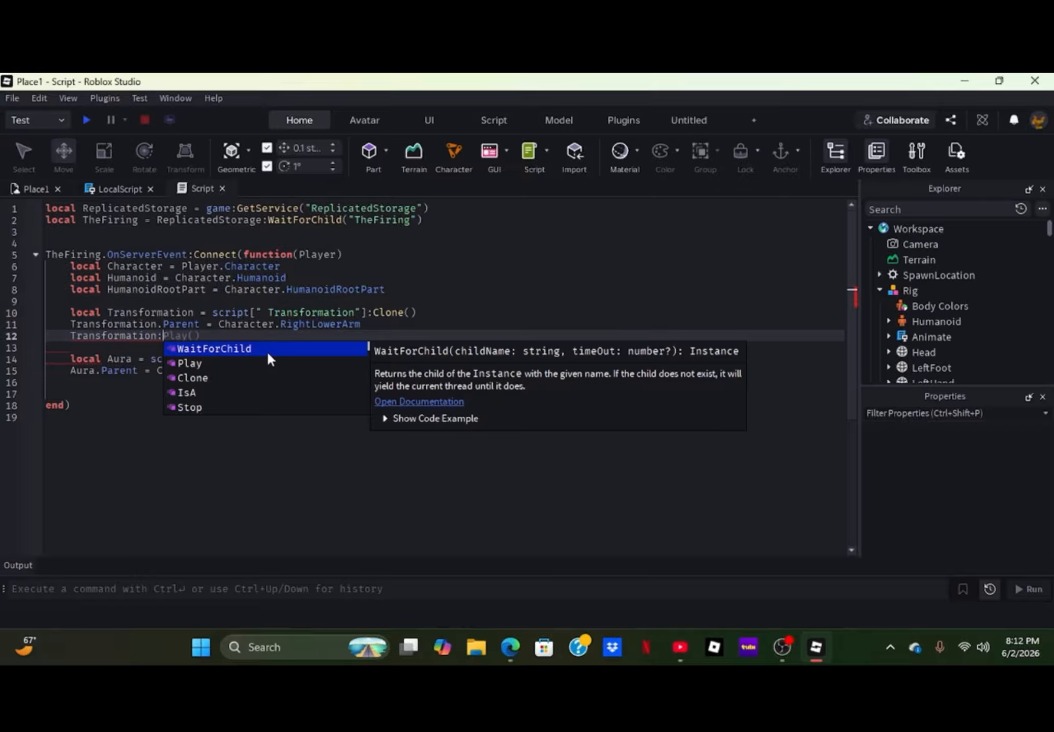
pyautogui.press('Down')
pyautogui.press('Down')
pyautogui.press('Up')
pyautogui.press('Return')
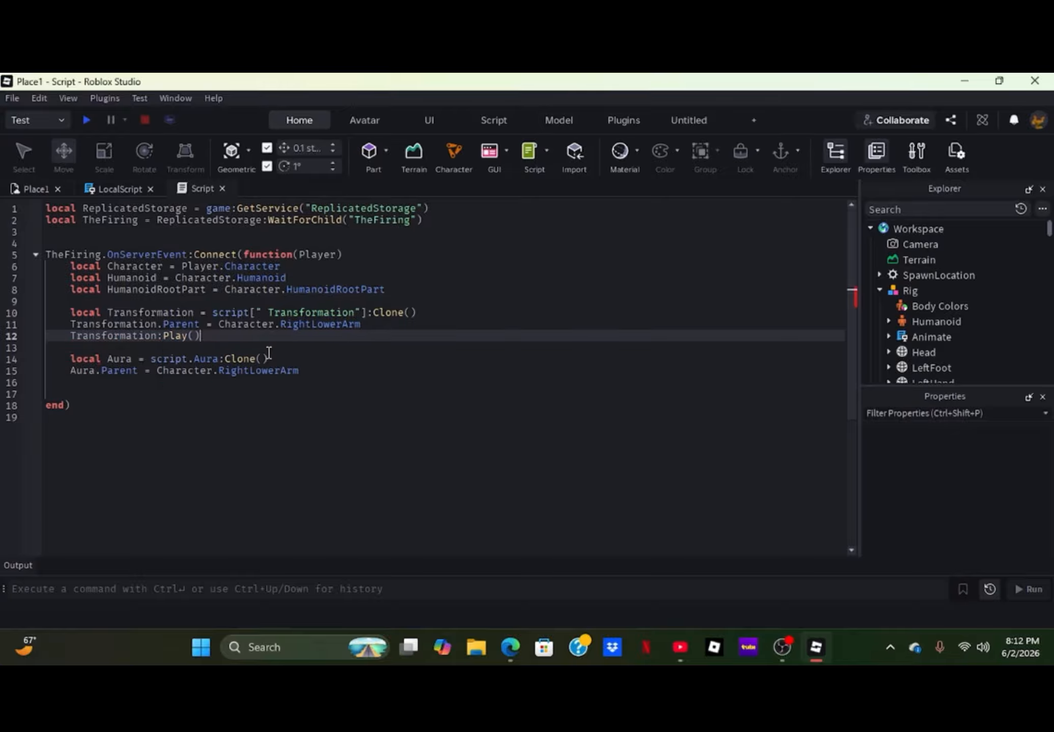
# - Playtest the place with the corrected server Script, equipping the Tool and activating it once to trigger the punch and arm aura
pyautogui.click(36, 188)
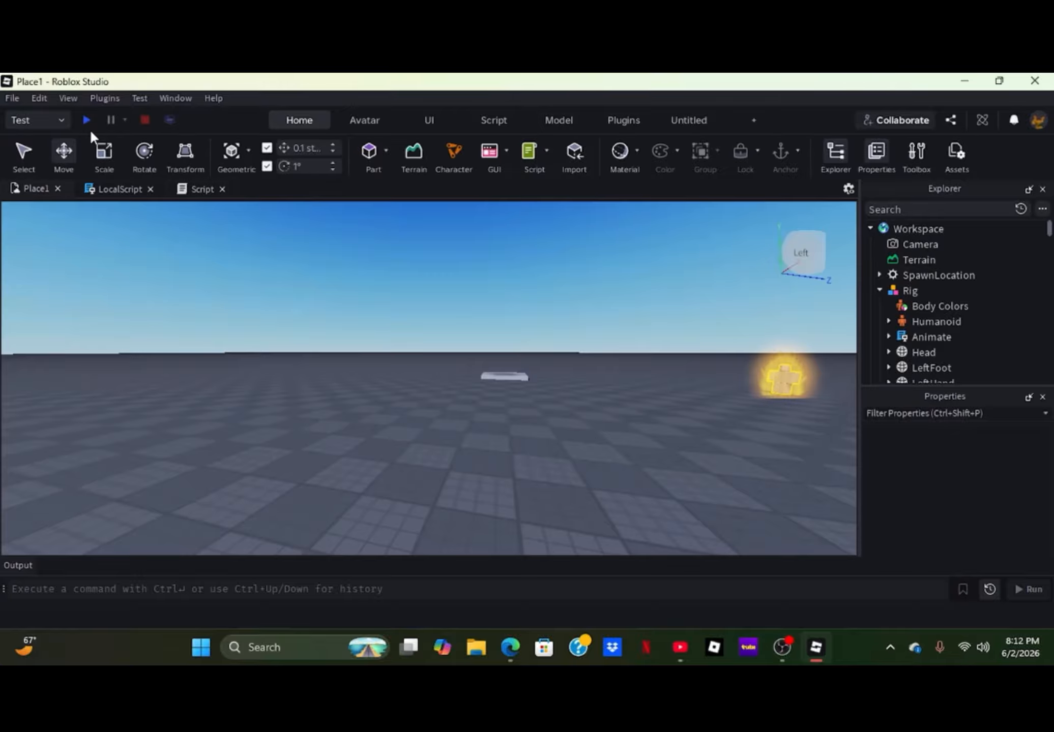
pyautogui.click(86, 120)
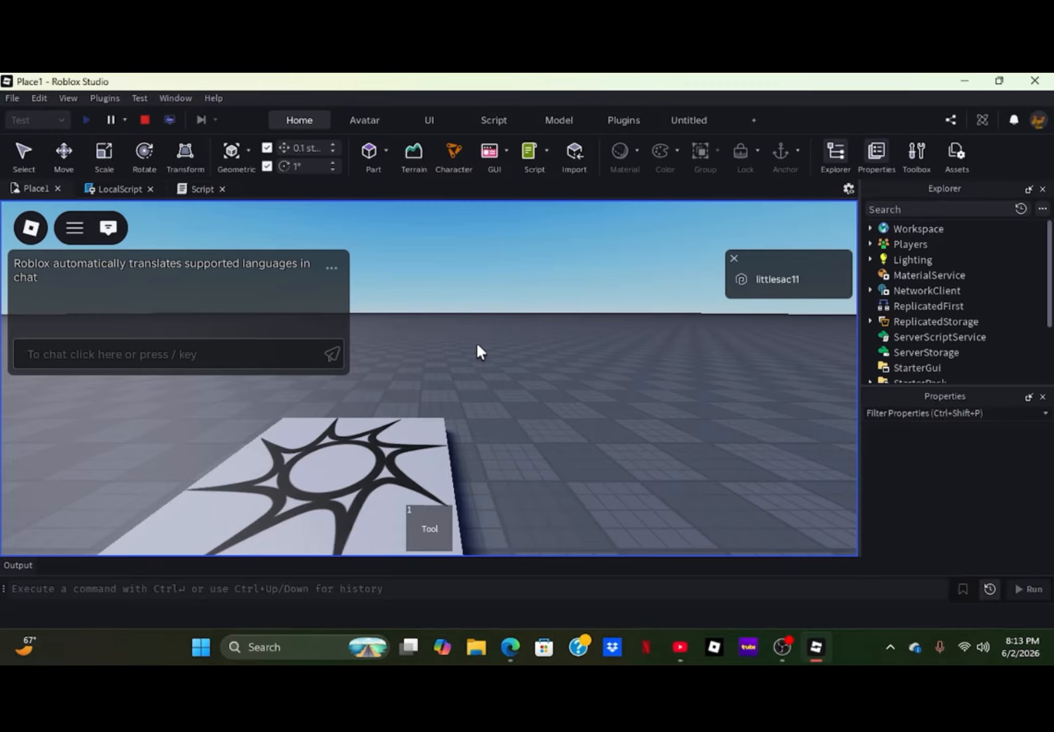
pyautogui.press('1')
pyautogui.click(425, 359)
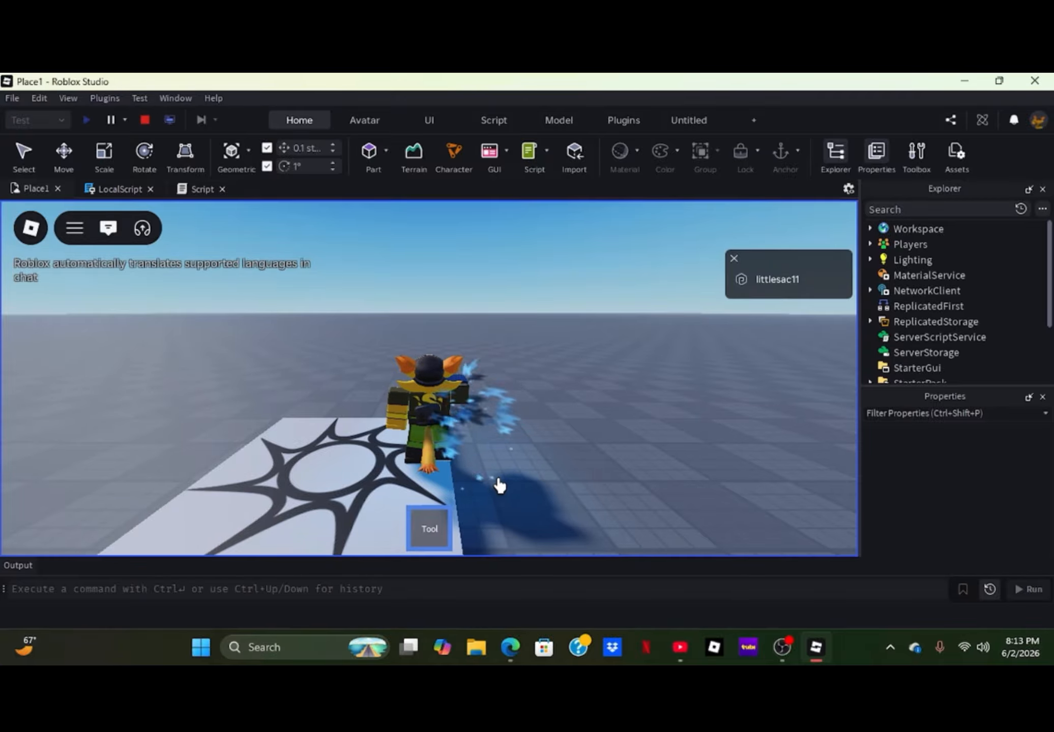
# - Walk the character around to inspect the arm aura from several angles, equip the Tool again, and end the playtest
pyautogui.press('w')
pyautogui.moveTo(500, 483); pyautogui.dragTo(536, 471, button='right')
pyautogui.scroll(-3, 498, 465)
pyautogui.press('w')
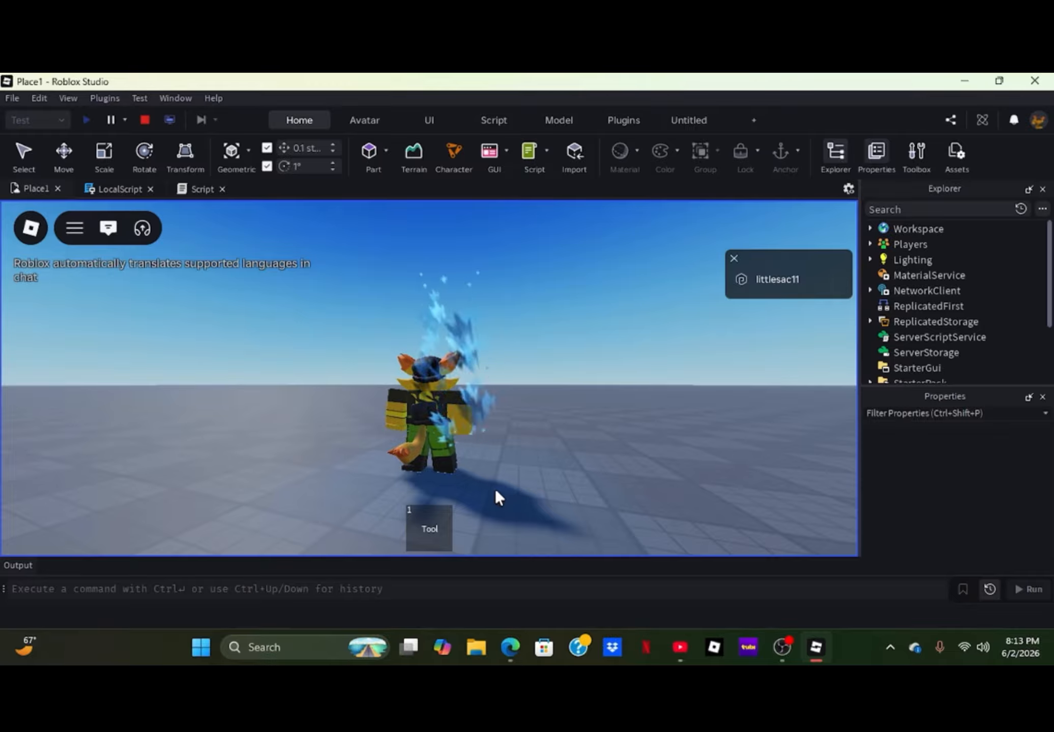
pyautogui.press('1')
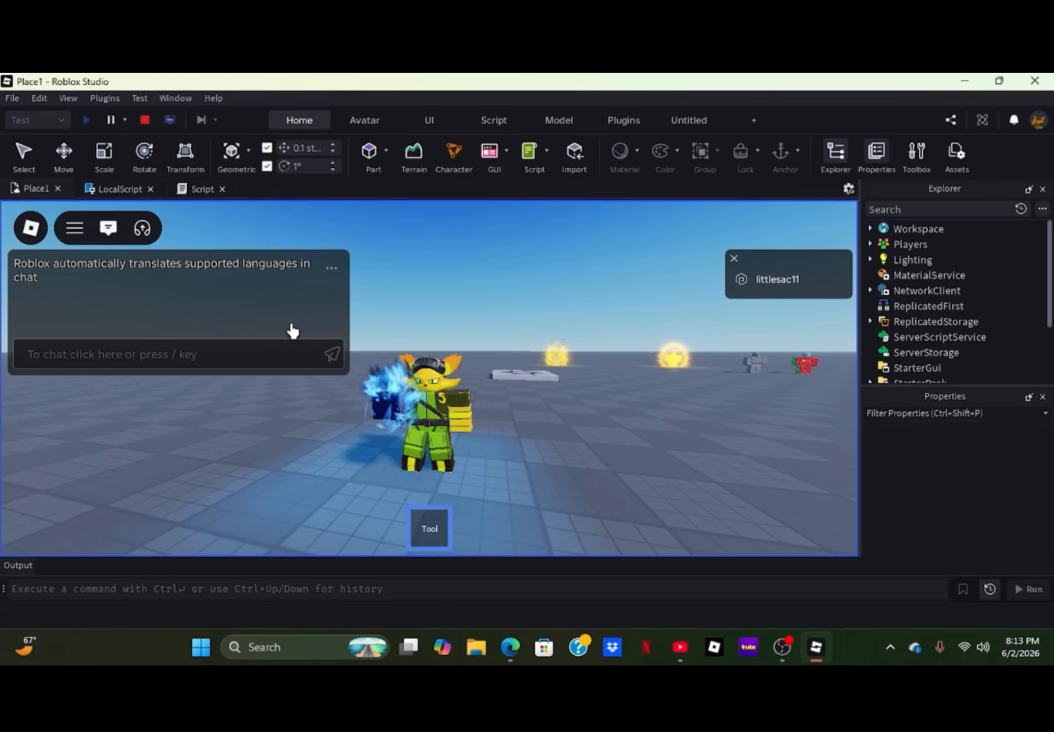
pyautogui.click(147, 126)
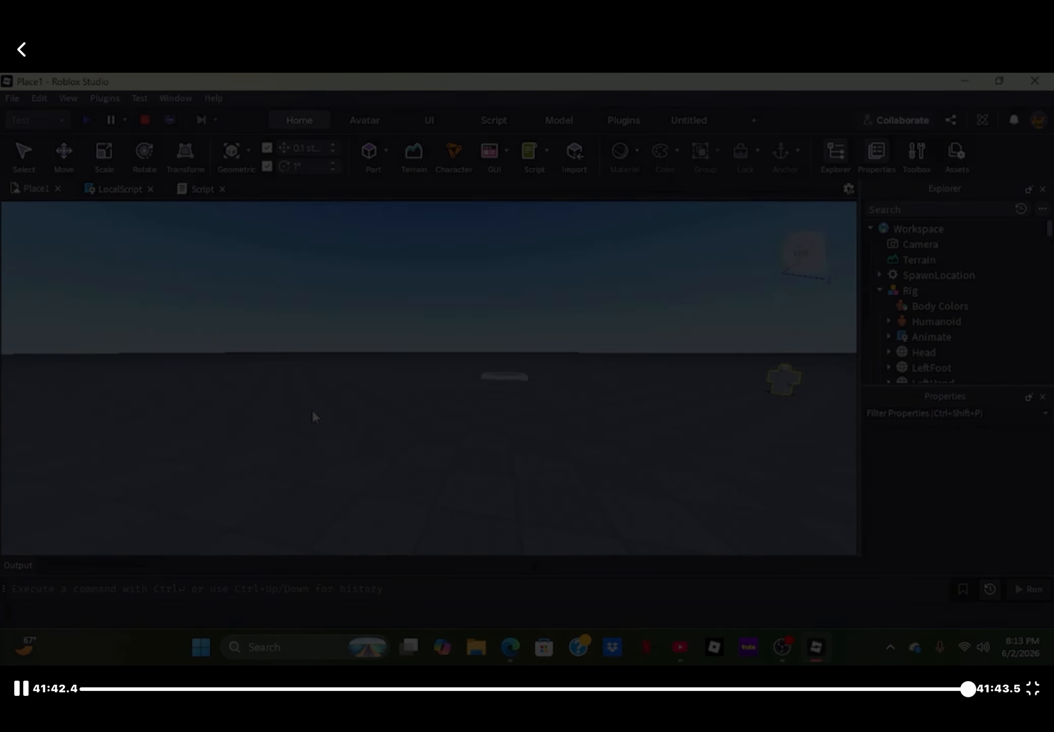